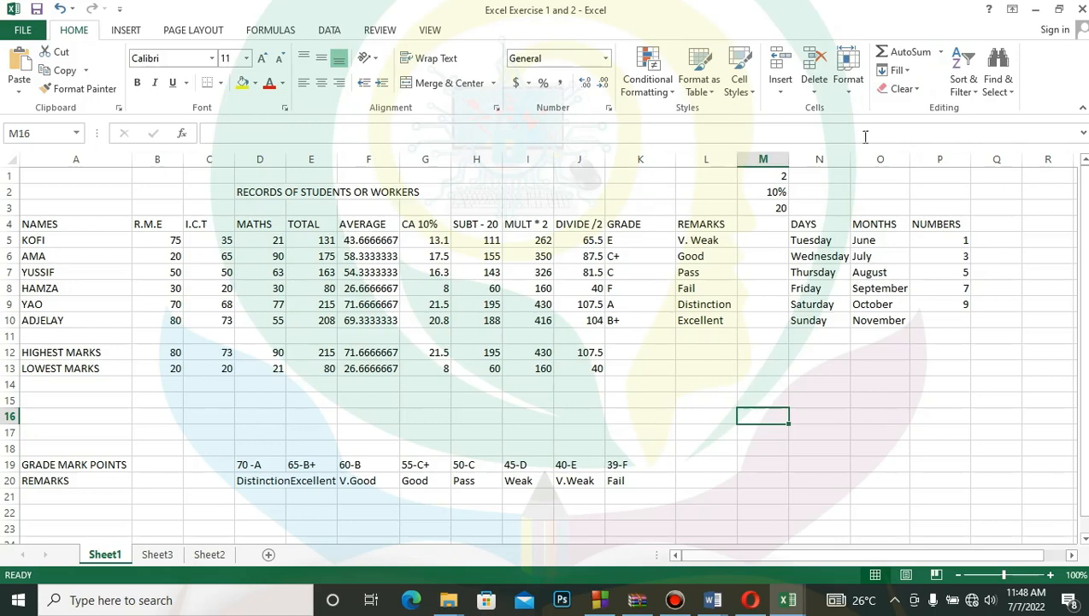
click(940, 53)
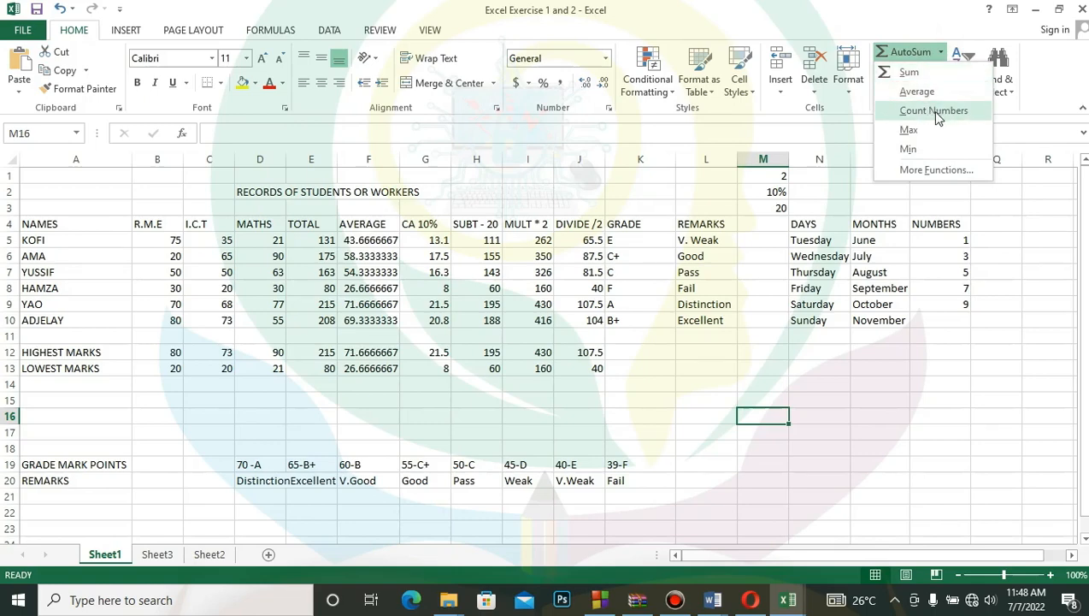
click(931, 171)
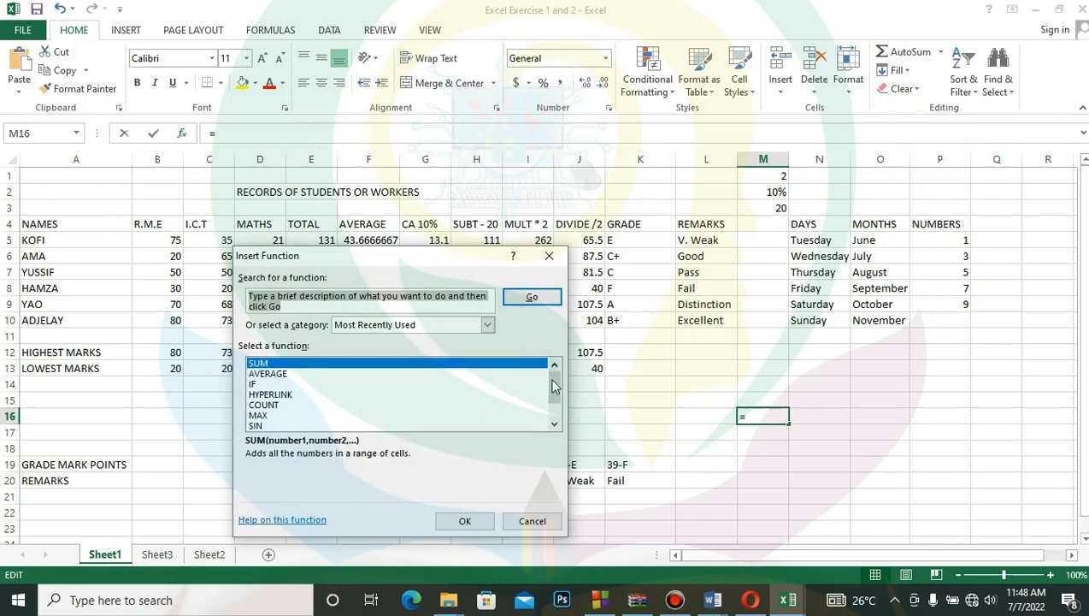
mouse_move(554, 382)
mouse_down()
mouse_move(557, 424)
mouse_move(556, 377)
mouse_up()
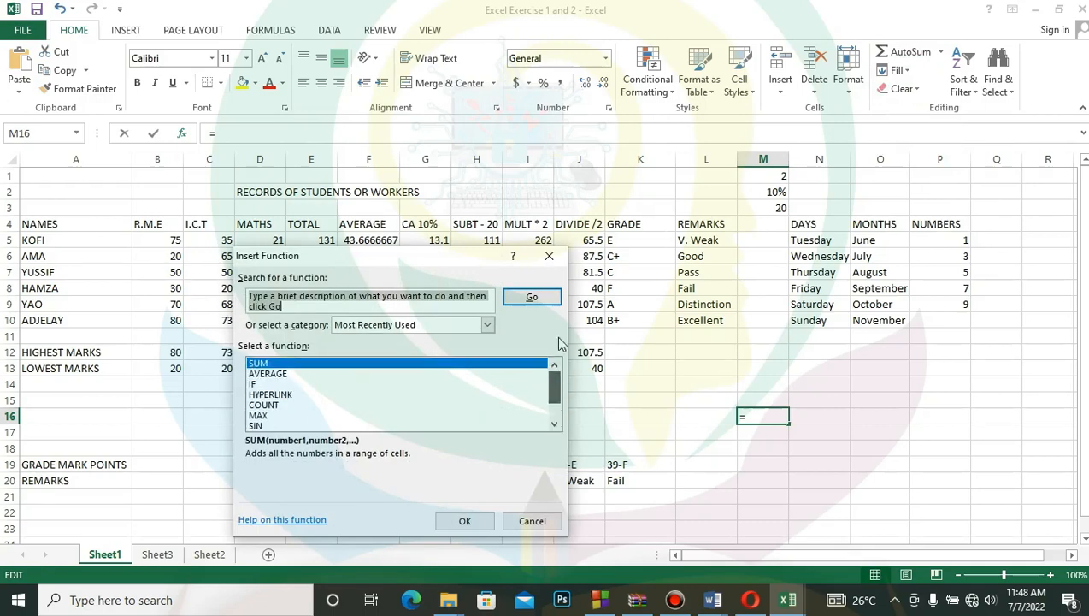
click(524, 519)
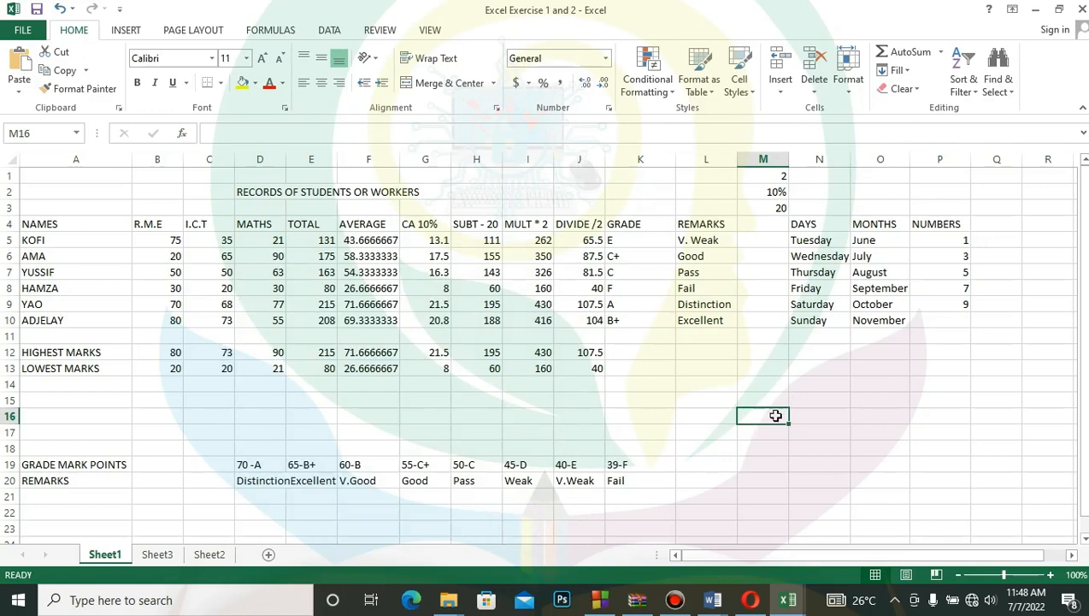
click(941, 53)
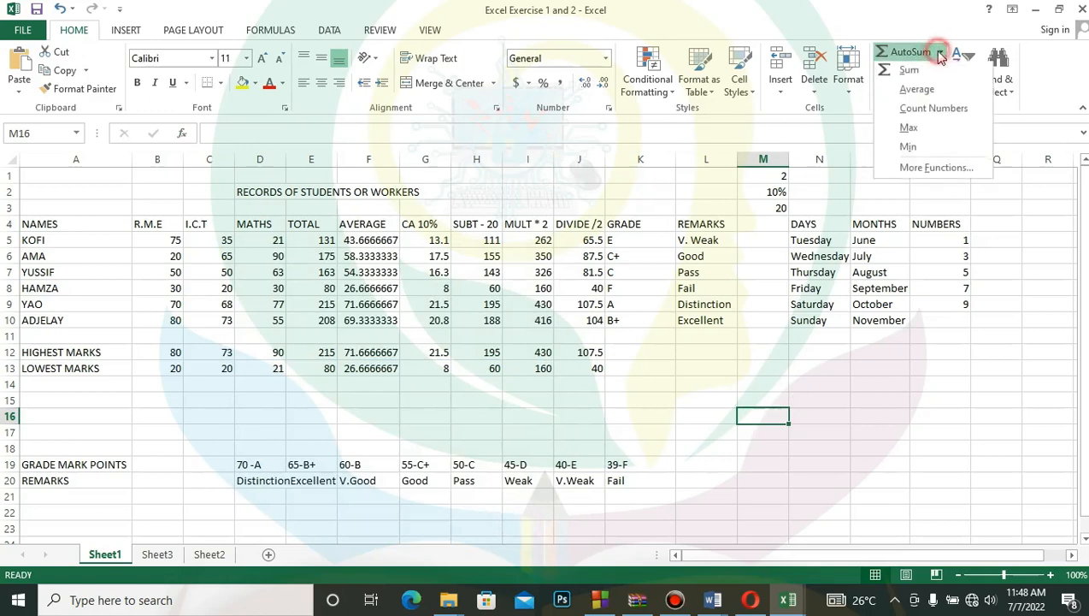
click(905, 71)
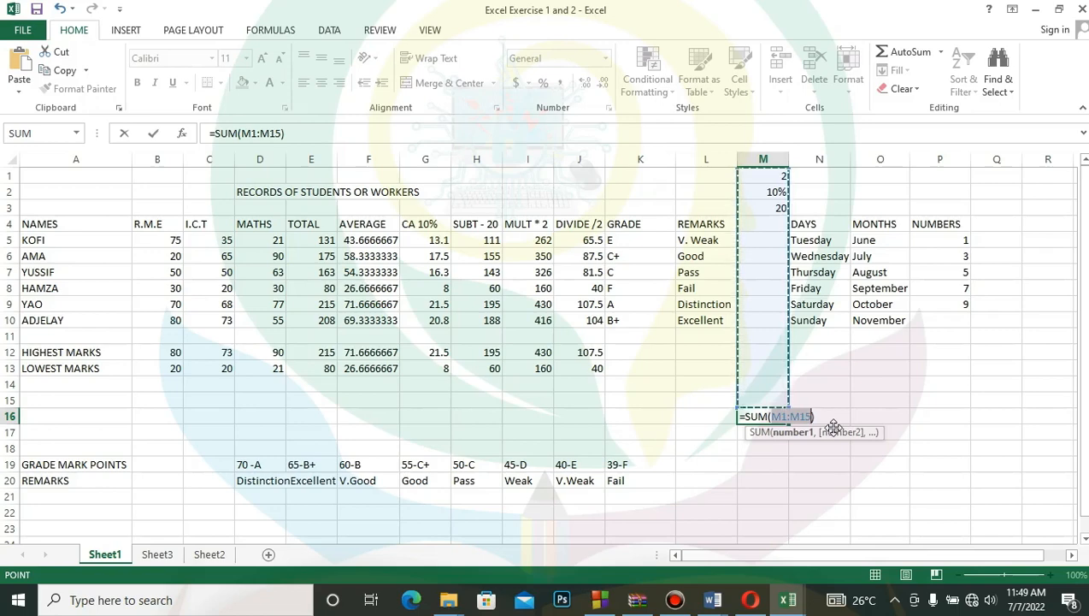
key(BackSpace)
key(BackSpace)
key(BackSpace)
key(BackSpace)
key(BackSpace)
key(BackSpace)
key(BackSpace)
key(BackSpace)
key(BackSpace)
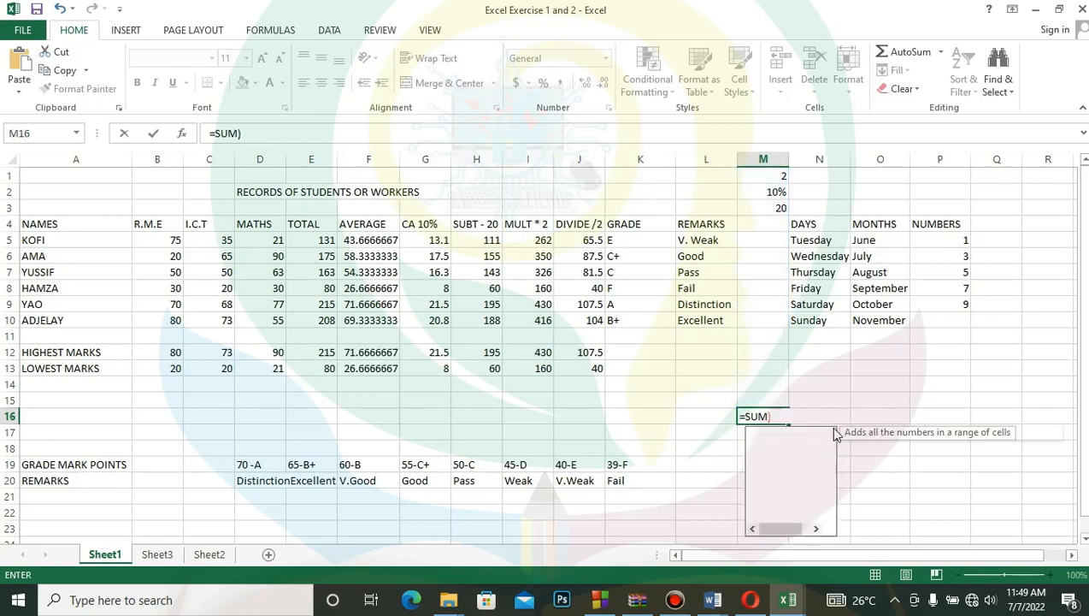
key(BackSpace)
key(BackSpace)
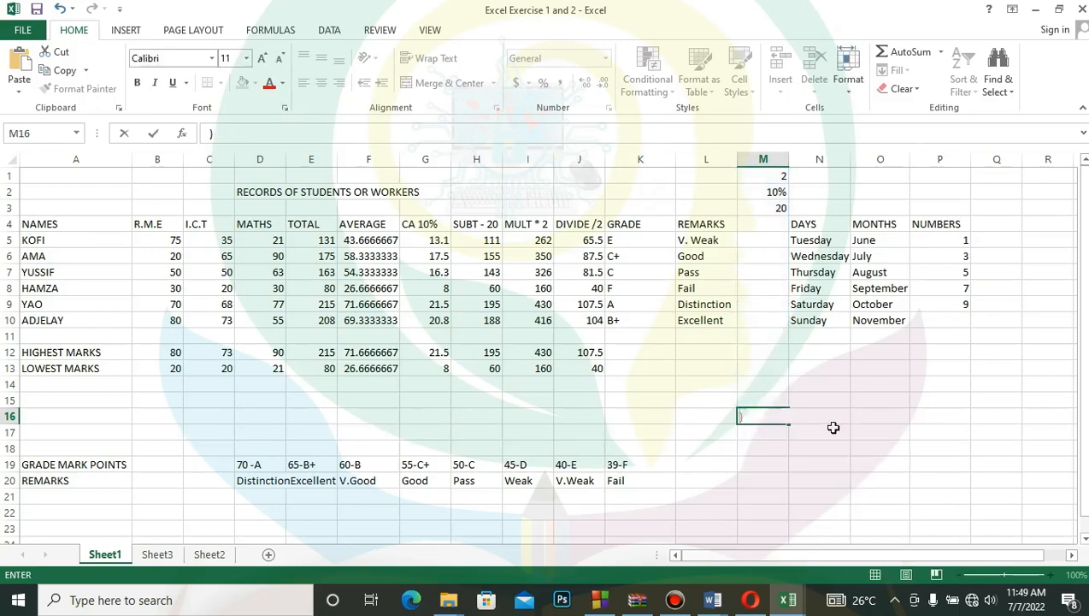
key(Delete)
click(732, 401)
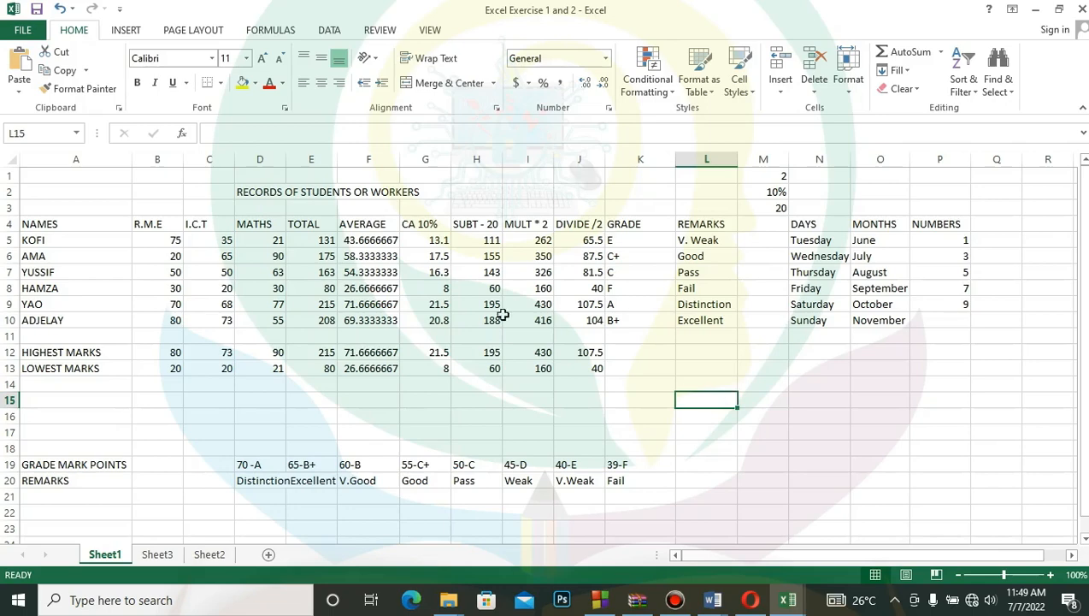
- Select the student averages in F5:F10 together with the student names in A5:A10 as chart data
click(366, 242)
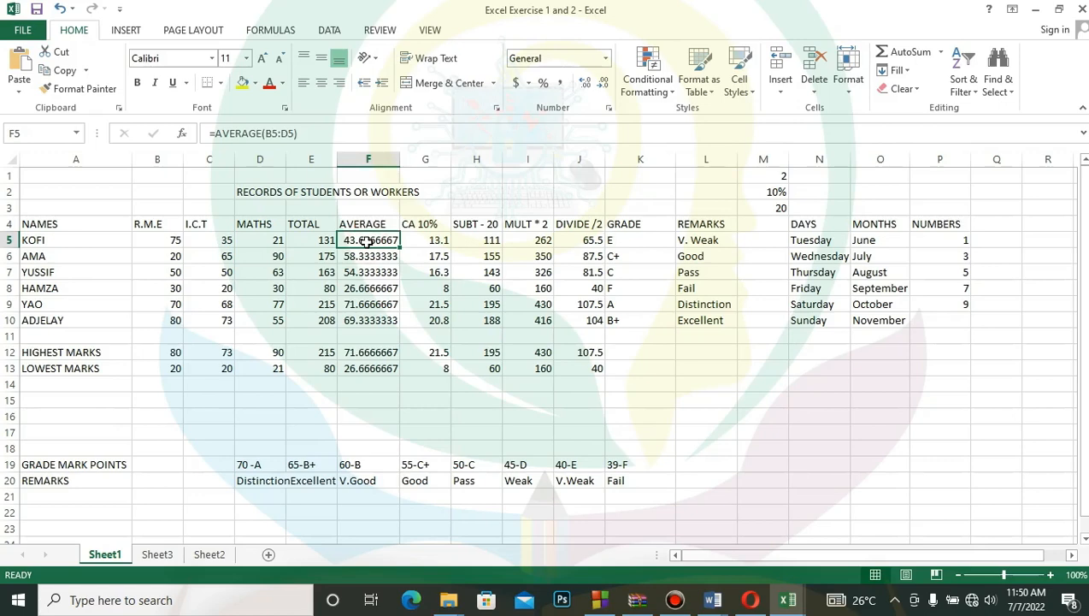
click(366, 242)
drag(366, 242, 366, 318)
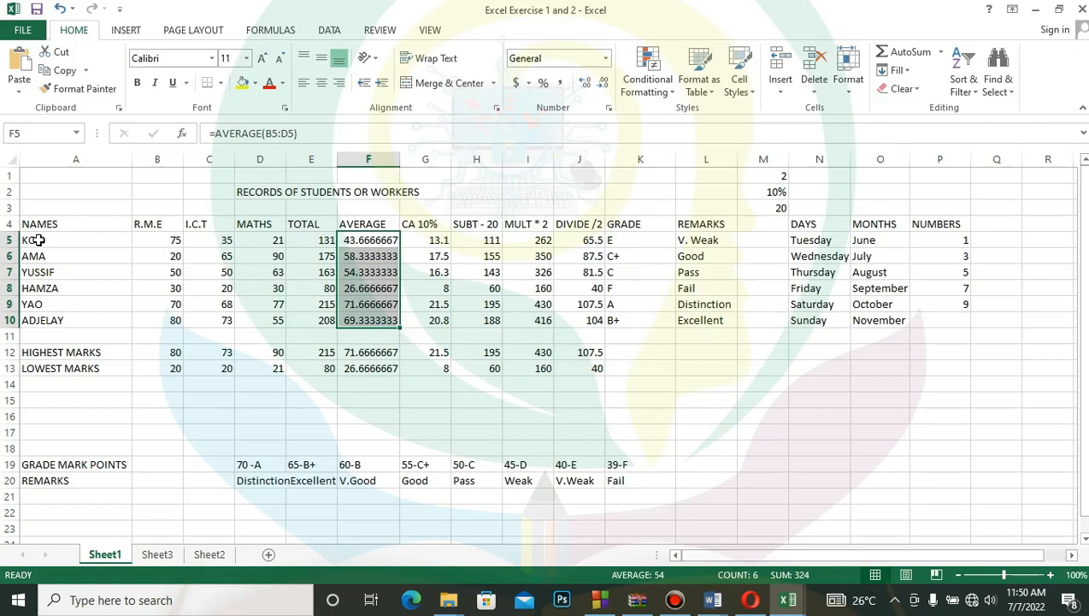
drag(39, 240, 37, 313)
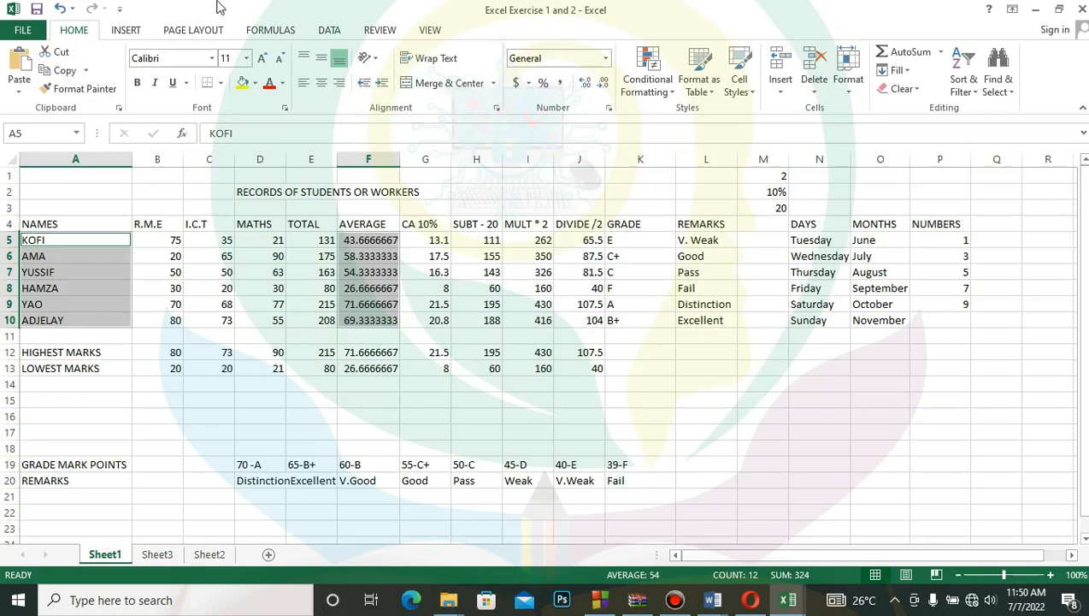
click(119, 32)
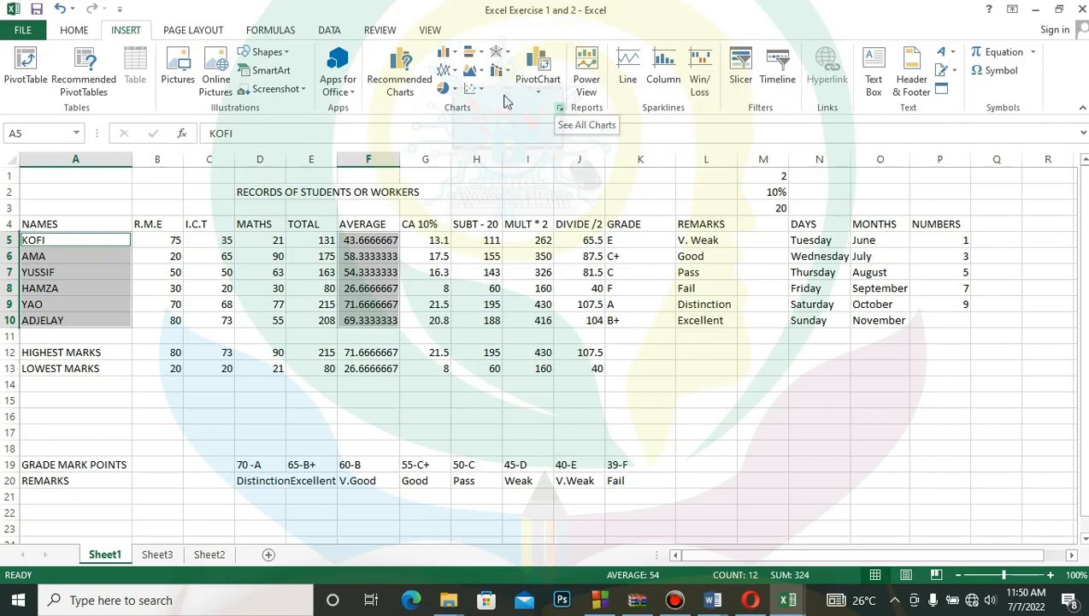
click(456, 88)
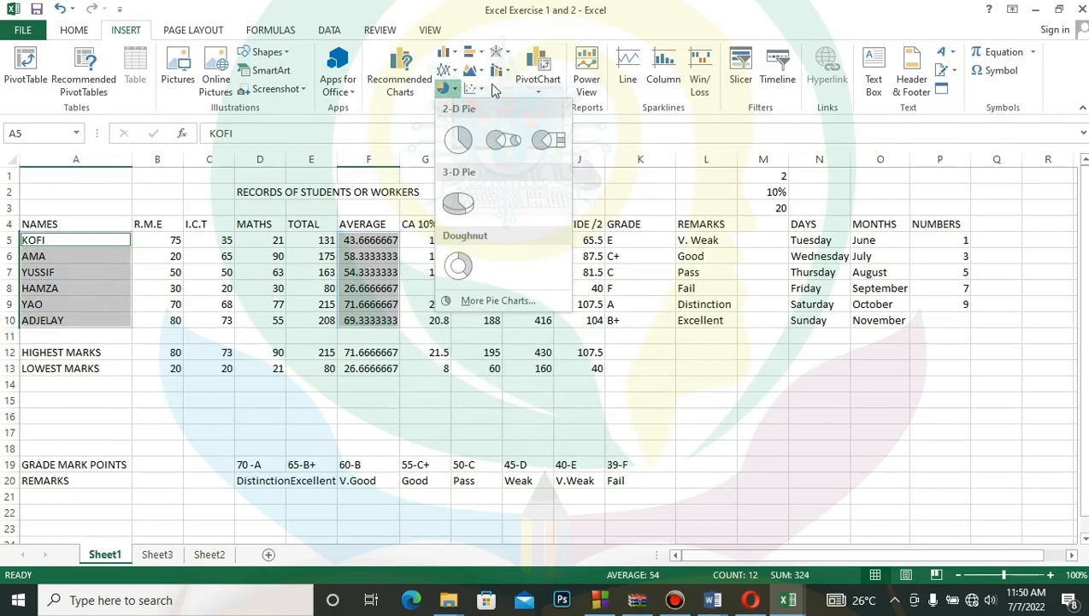
click(480, 89)
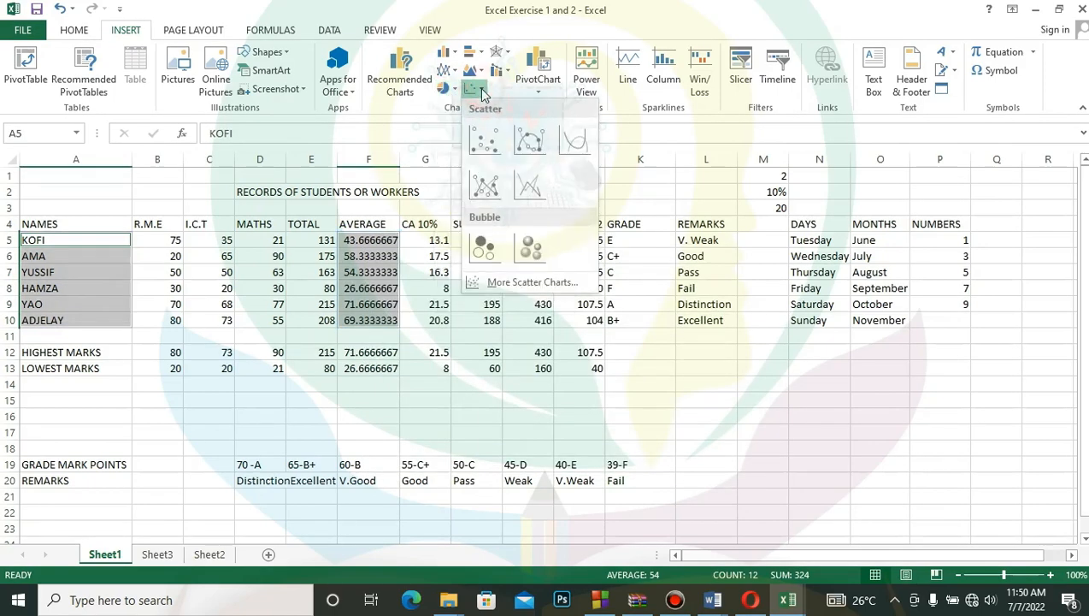
click(538, 94)
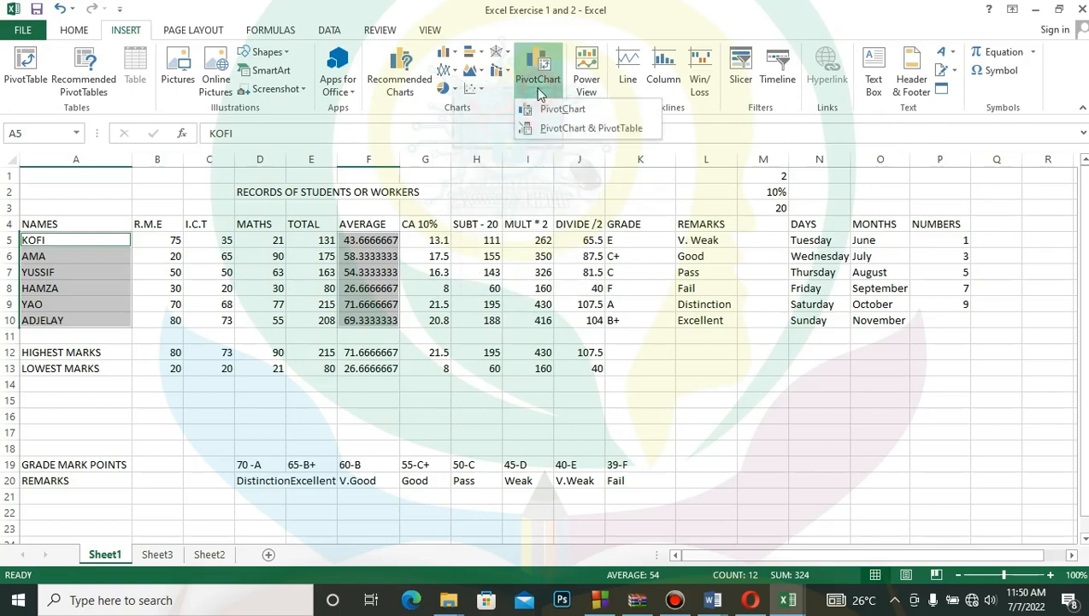
click(539, 94)
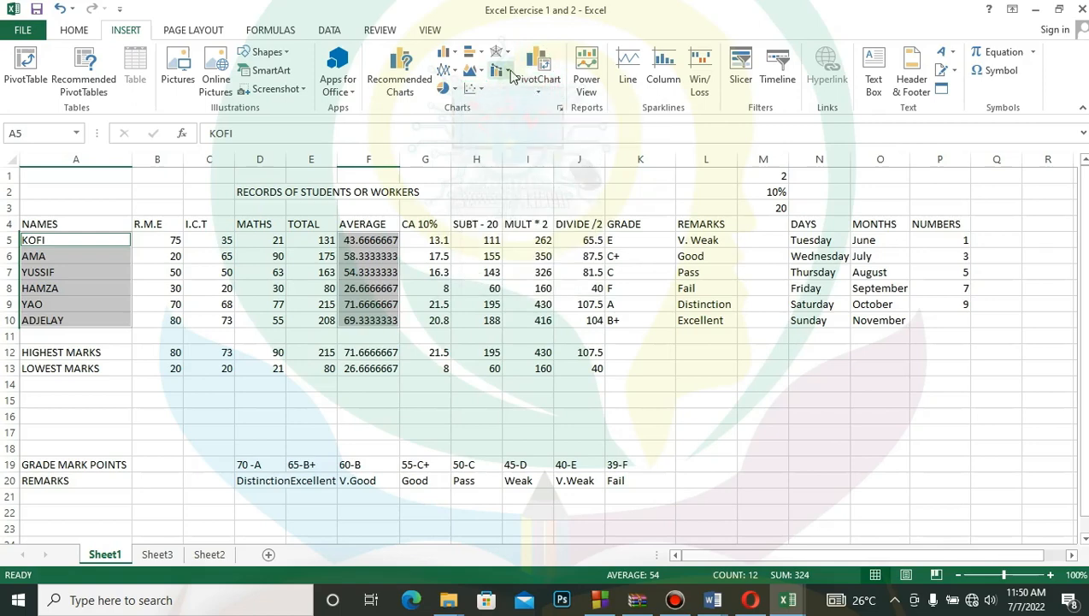
click(508, 74)
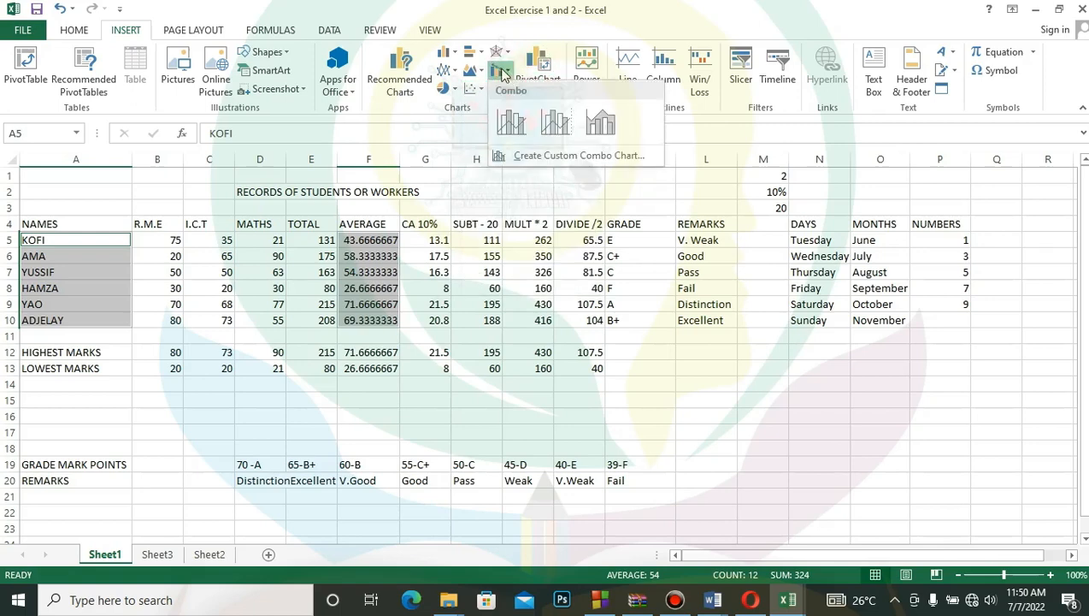
- Insert a 2-D column chart of the selected student names and averages
click(456, 55)
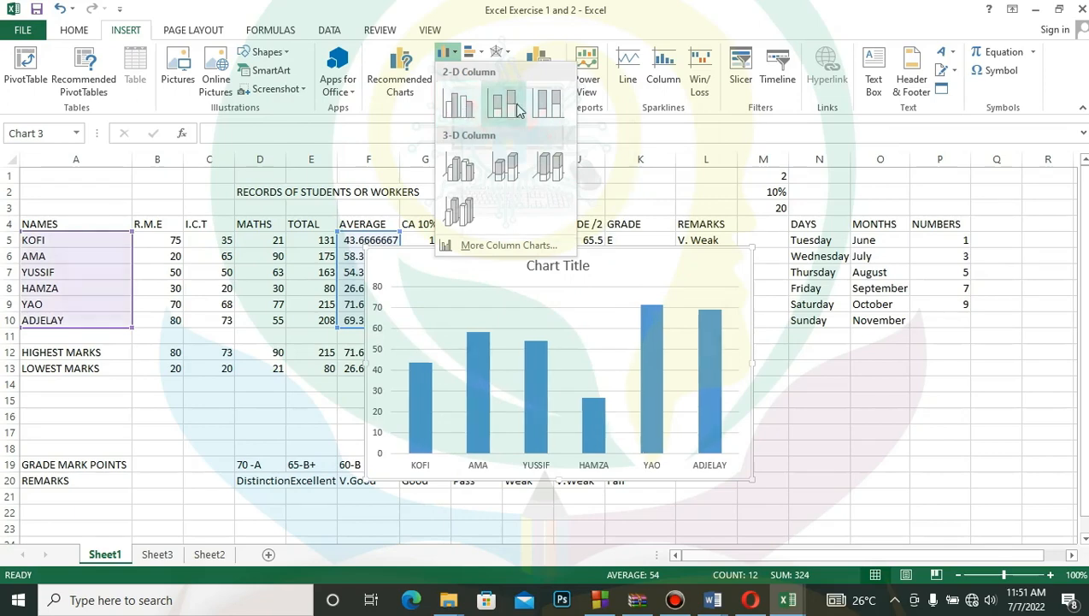
key(Escape)
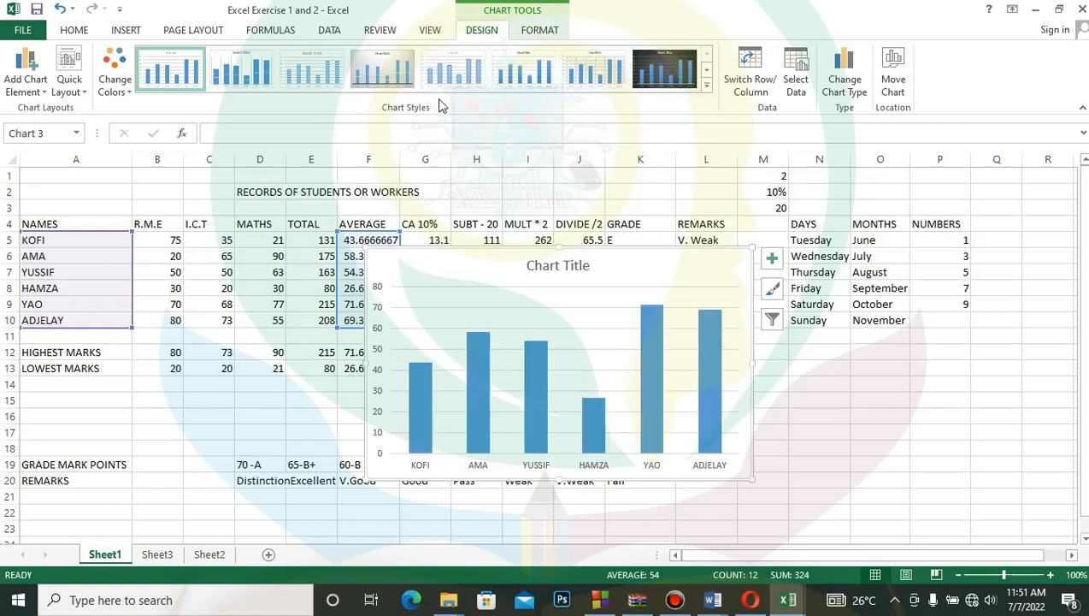
click(524, 69)
mouse_move(547, 377)
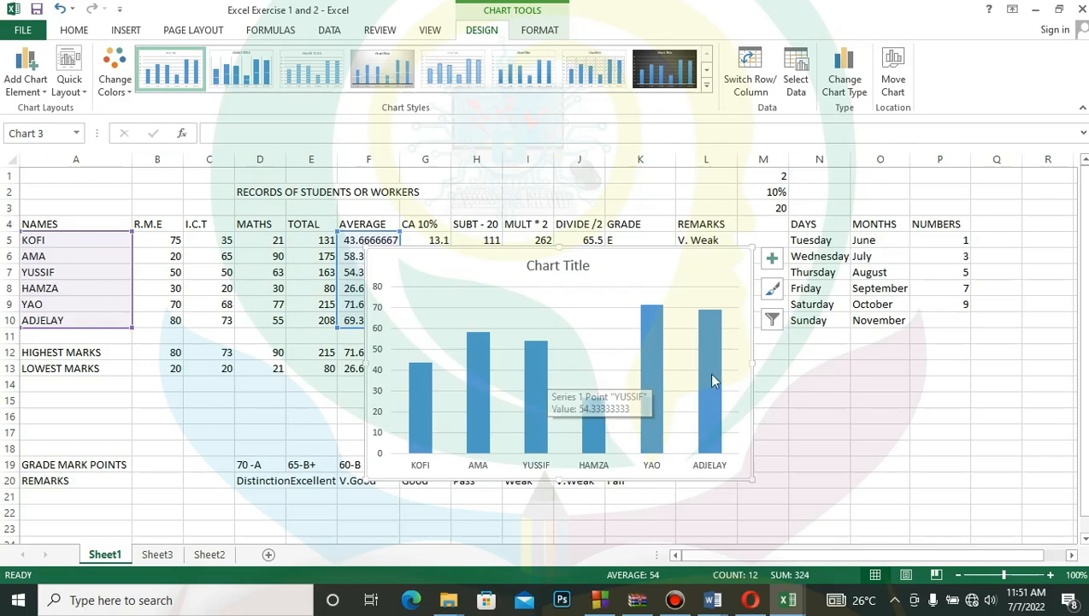
- Replace the placeholder chart title with STUDENT EXAMS CHART
click(556, 266)
click(585, 266)
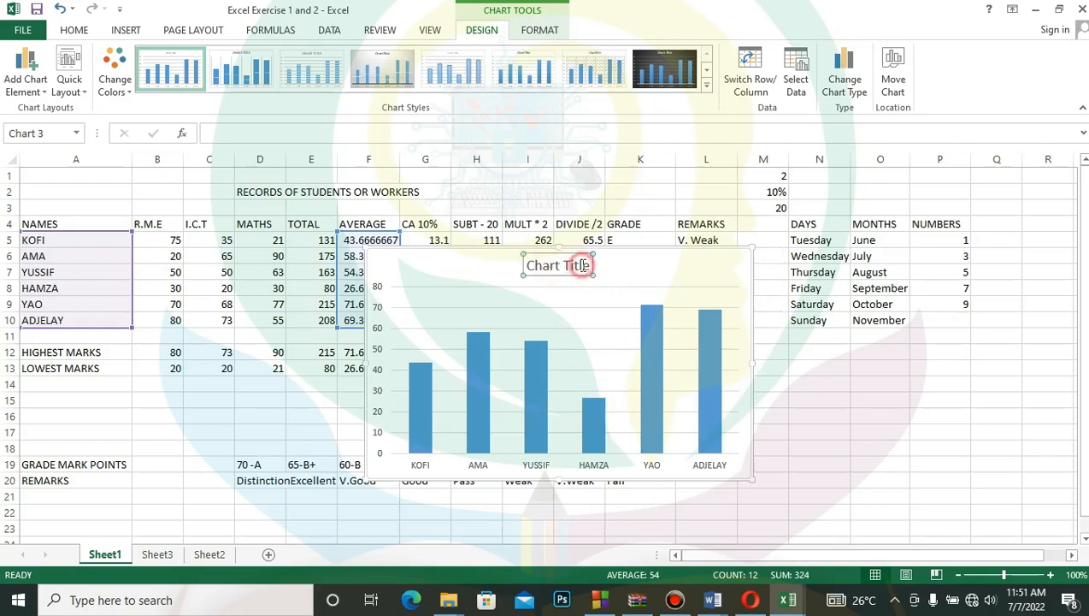
click(589, 265)
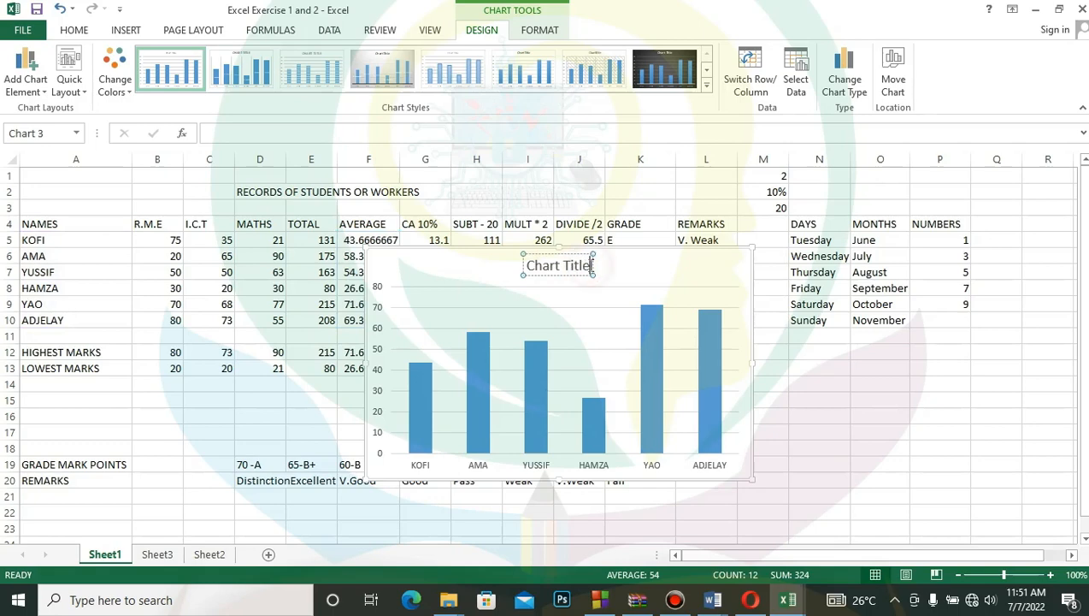
key(ctrl+a)
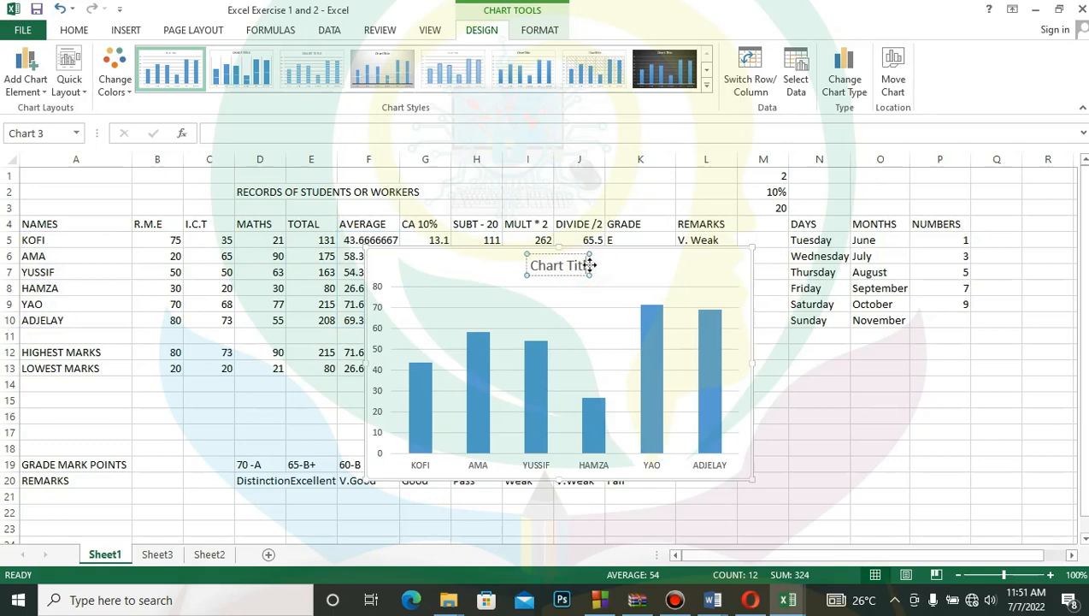
key(BackSpace)
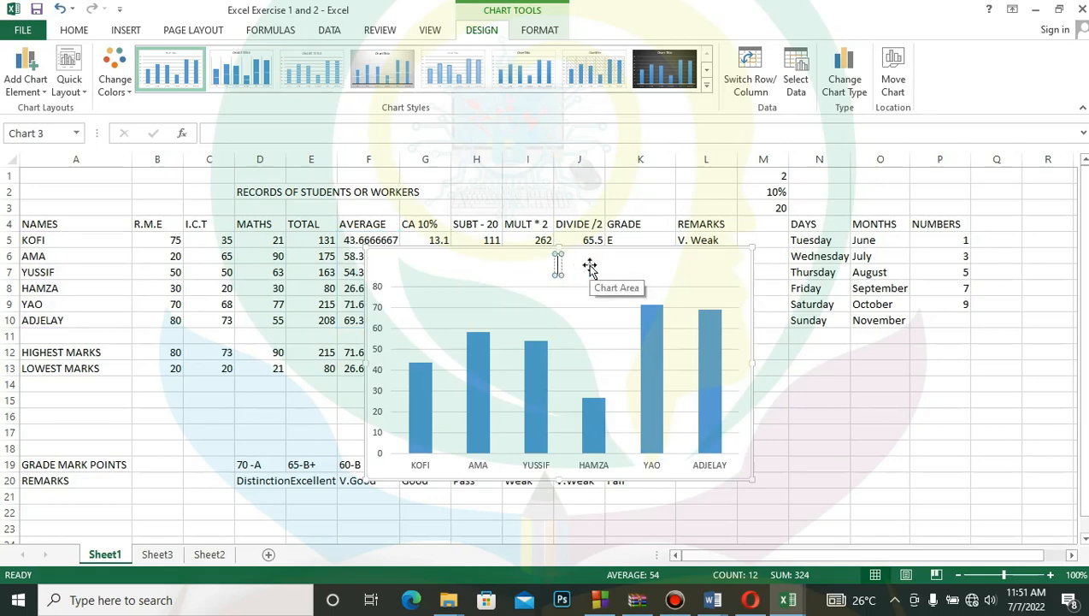
text(STUDENT)
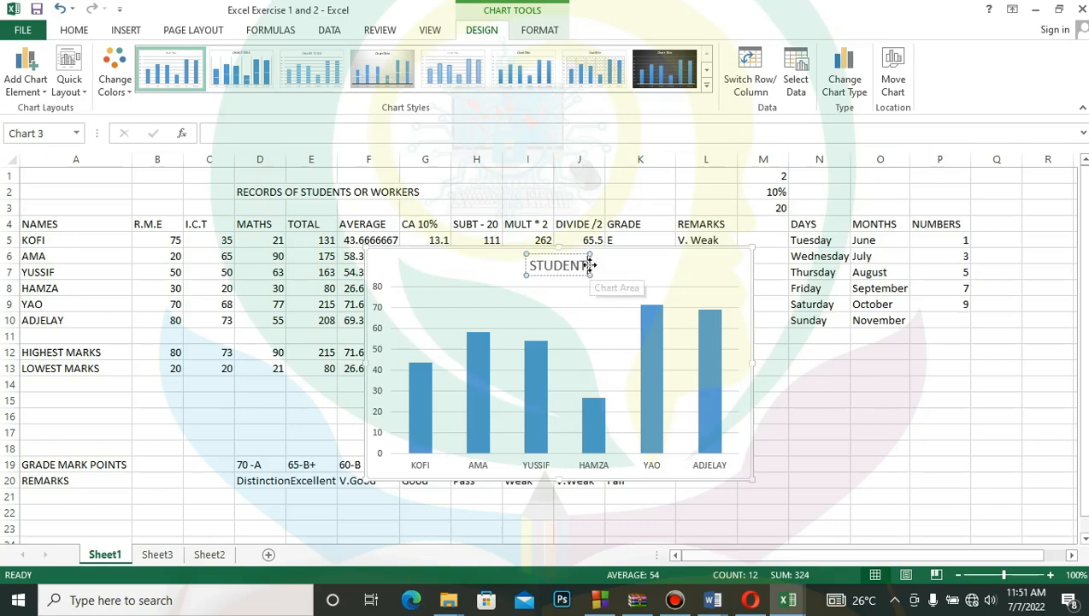
text( E)
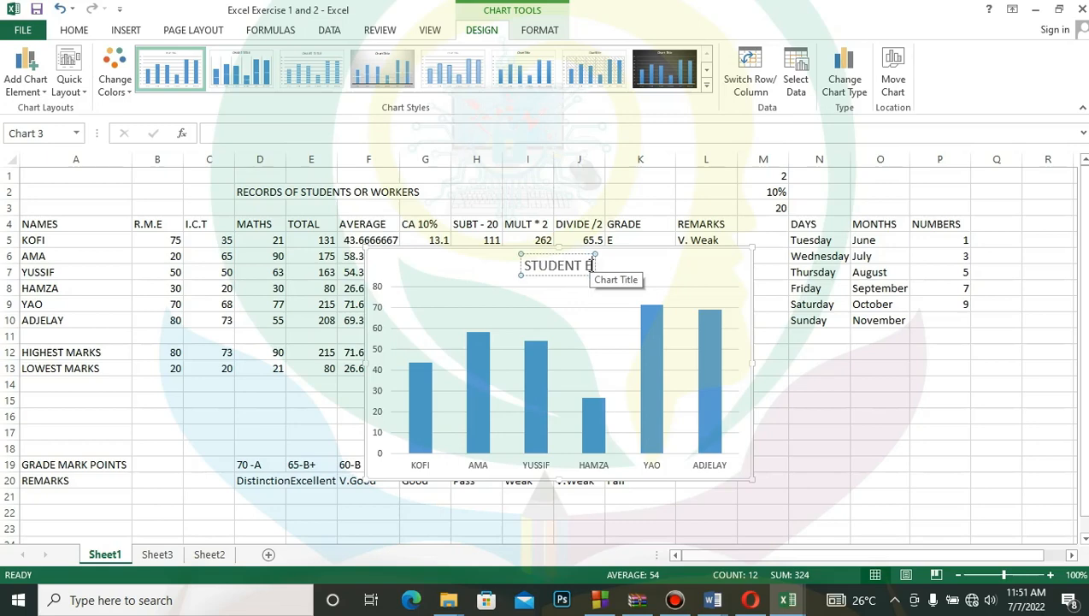
text(XAMS COH)
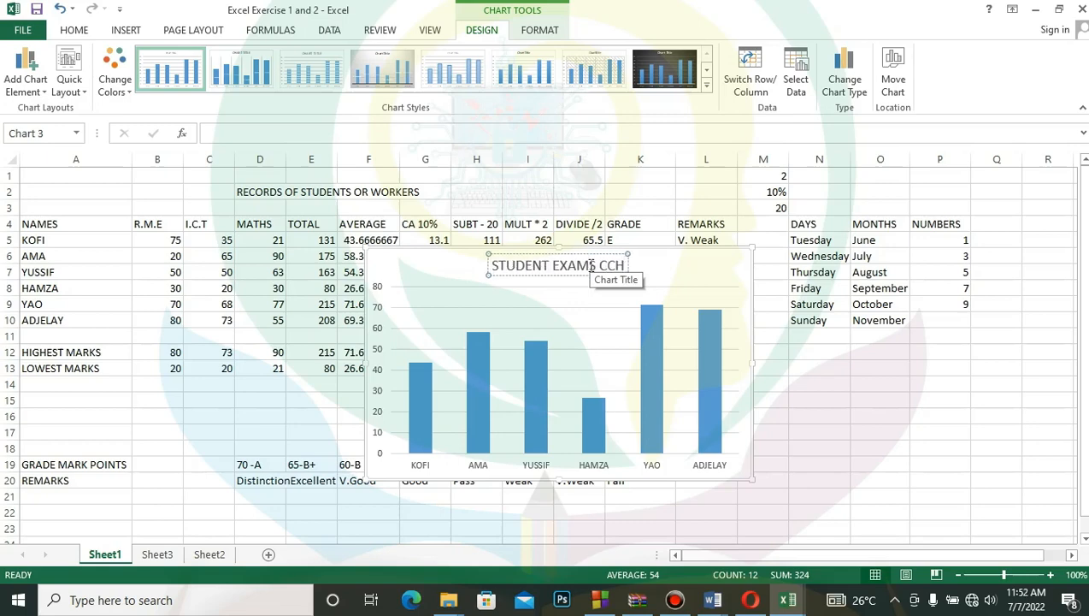
key(BackSpace)
key(BackSpace)
text(HART)
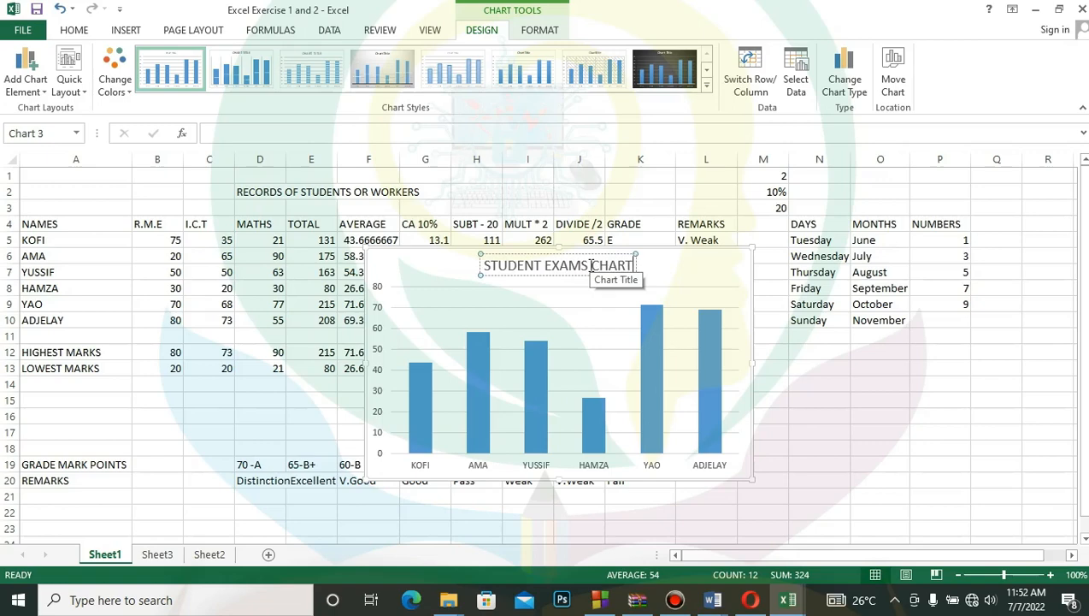
- Add the word SCORES before CHART in the chart title so it reads STUDENT EXAMS SCORES CHART
click(590, 266)
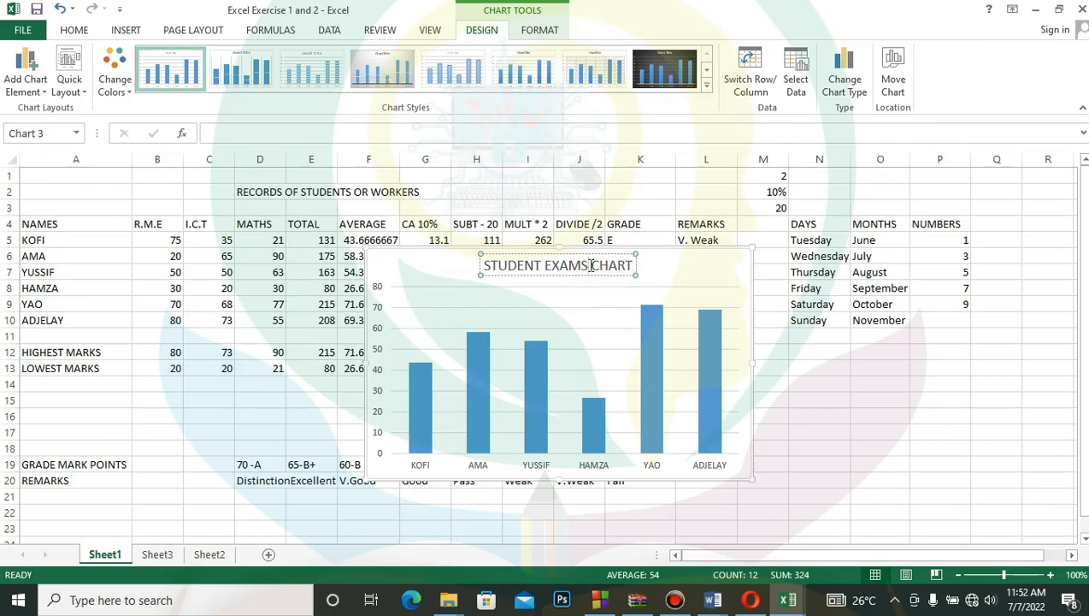
text(SCORES)
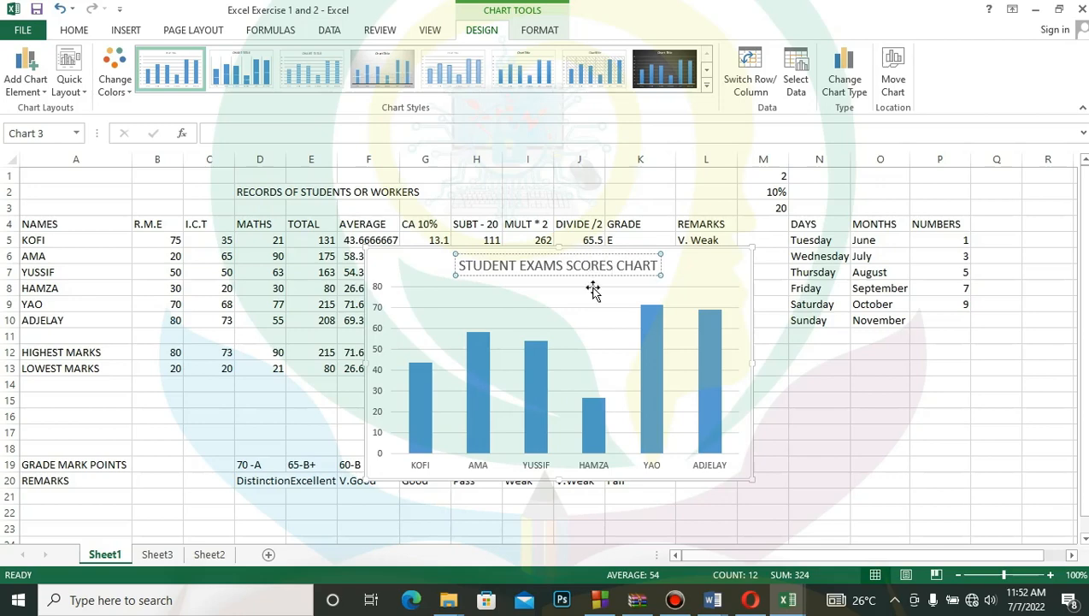
click(612, 318)
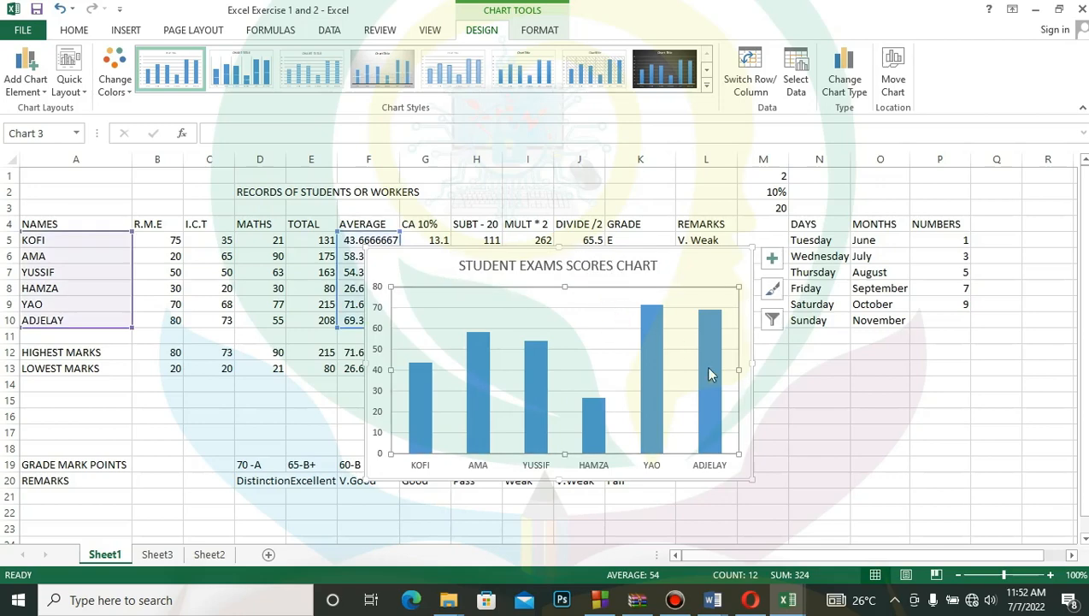
- Move the chart off the data table to the empty area below the remarks, days and months columns, starting around L12
click(812, 412)
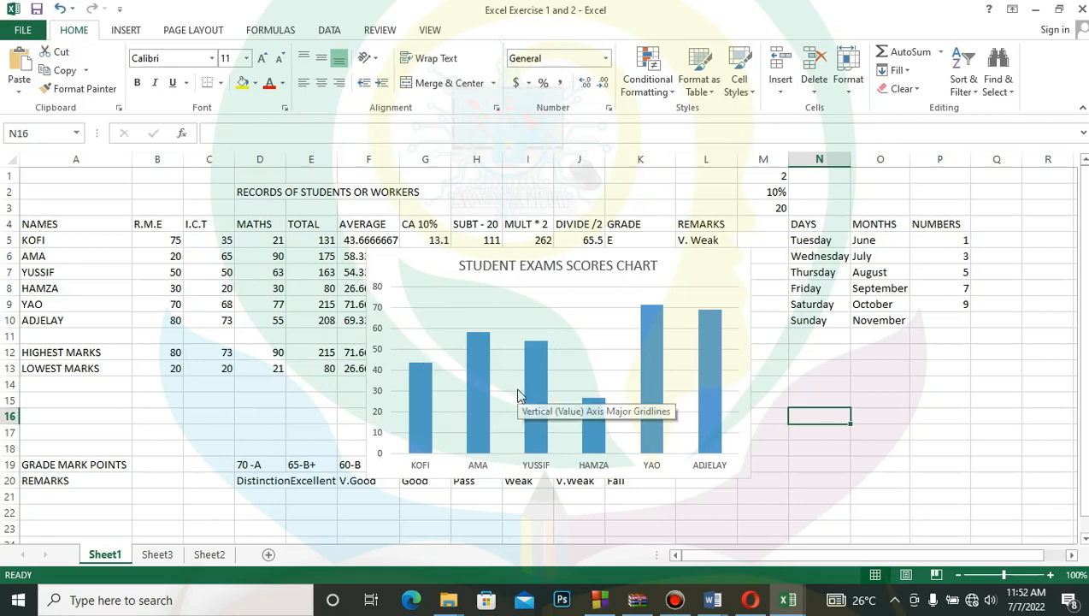
click(425, 260)
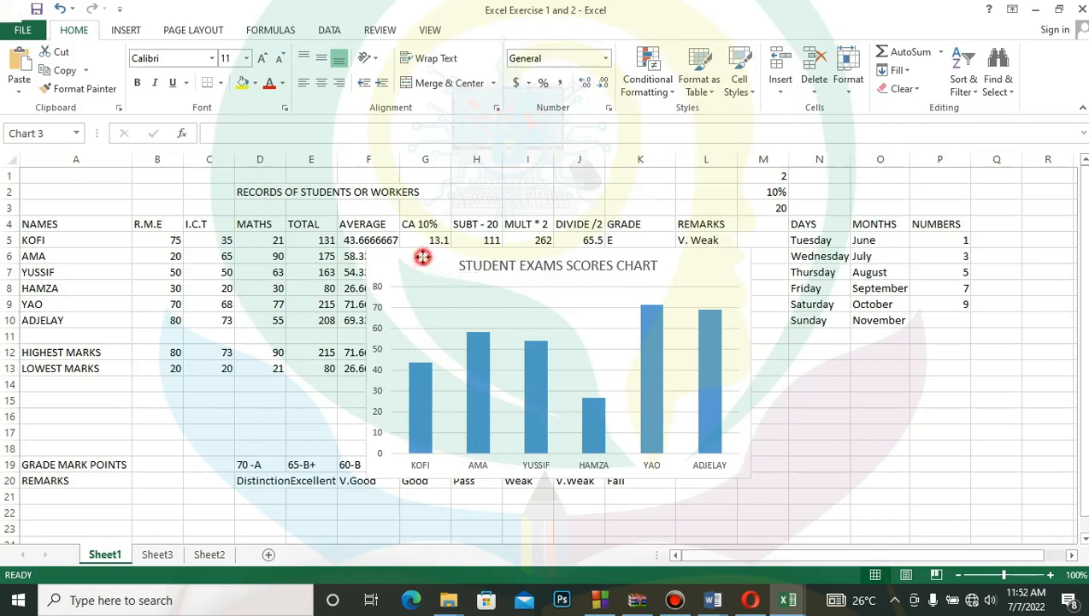
drag(441, 260, 800, 366)
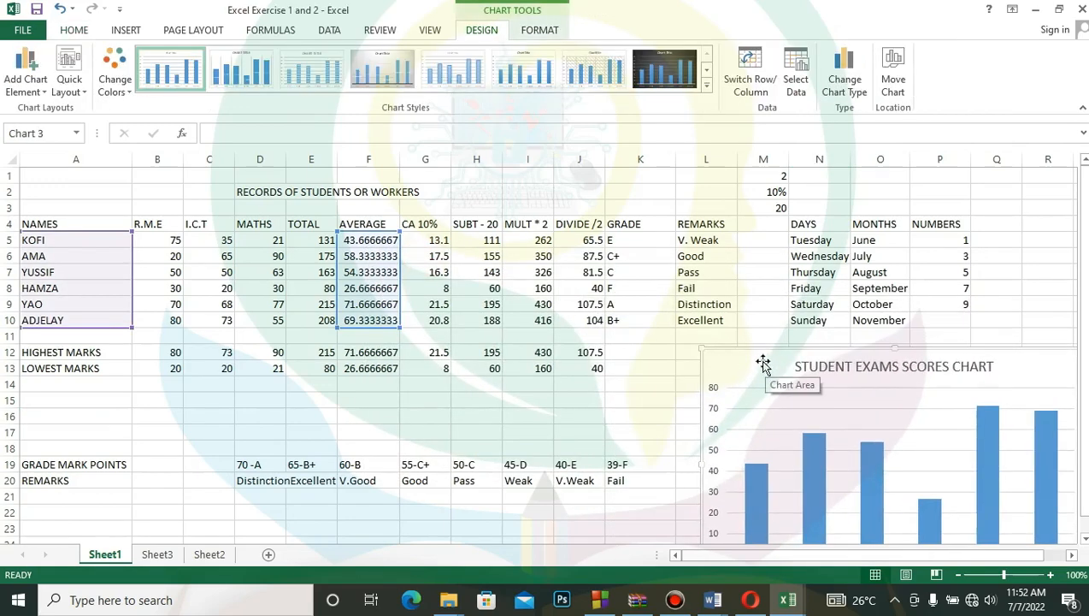
- Nudge the chart slightly left to near the left edge of column L, deselect it and save the workbook
drag(761, 358, 742, 360)
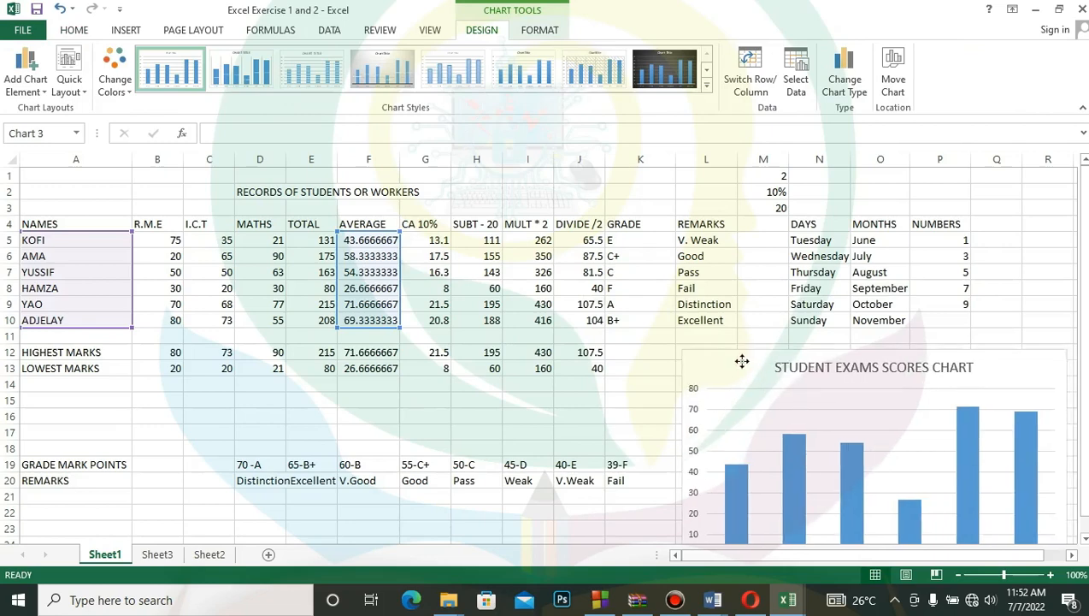
click(657, 404)
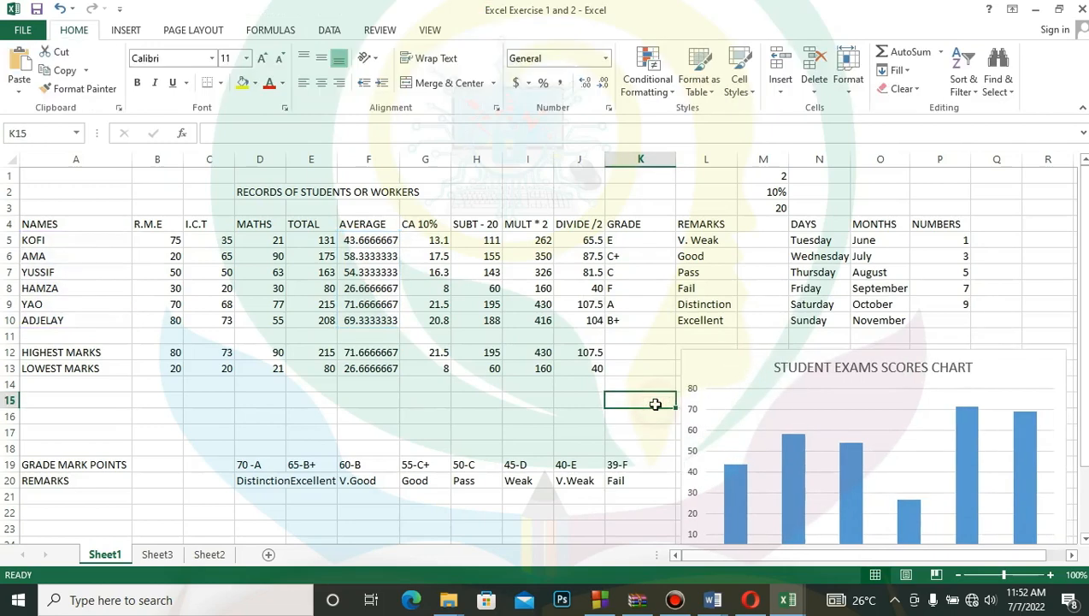
key(ctrl+s)
- Sort the student names in A5:A10 from A to Z, expanding the selection to the adjacent data
drag(72, 242, 68, 320)
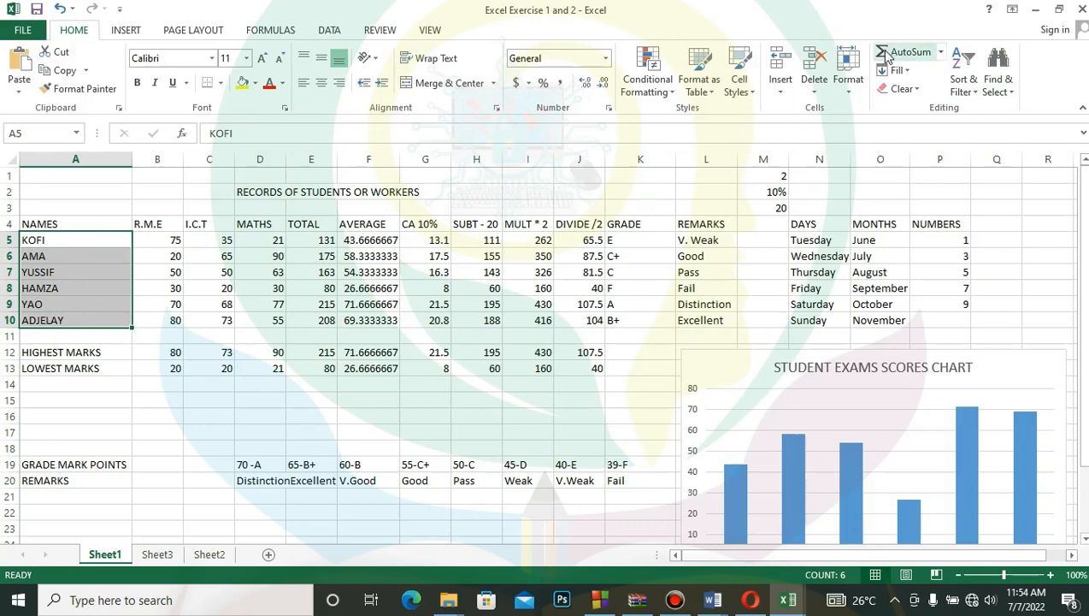
click(979, 96)
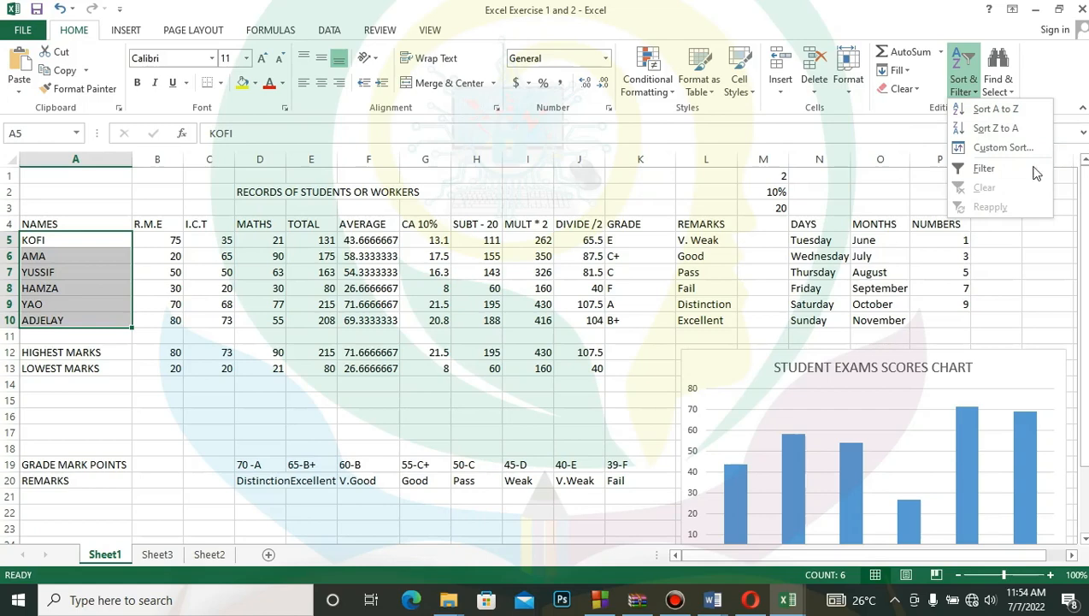
click(996, 109)
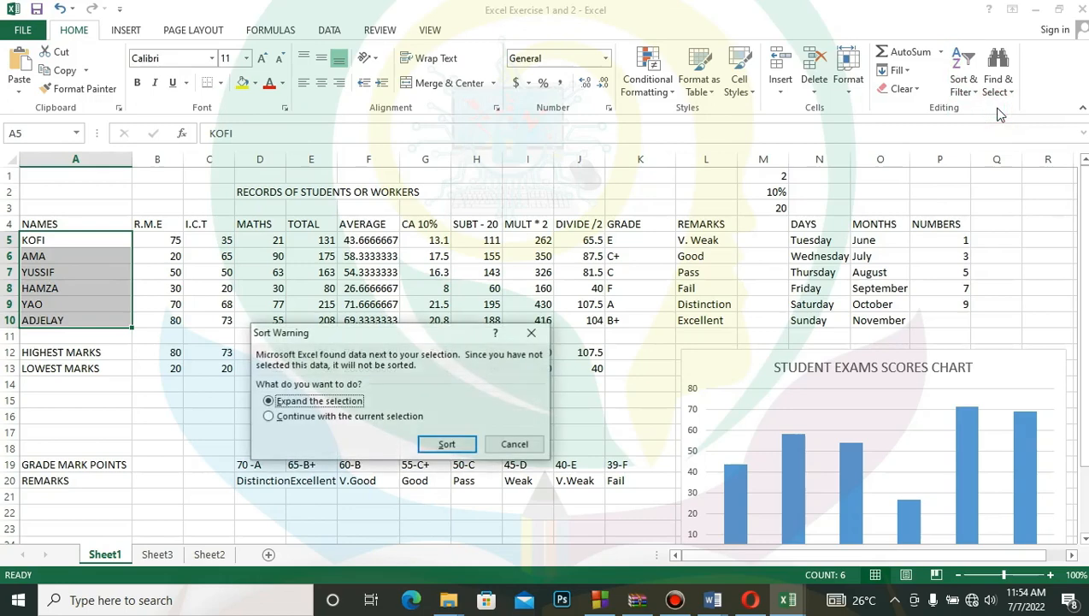
click(447, 443)
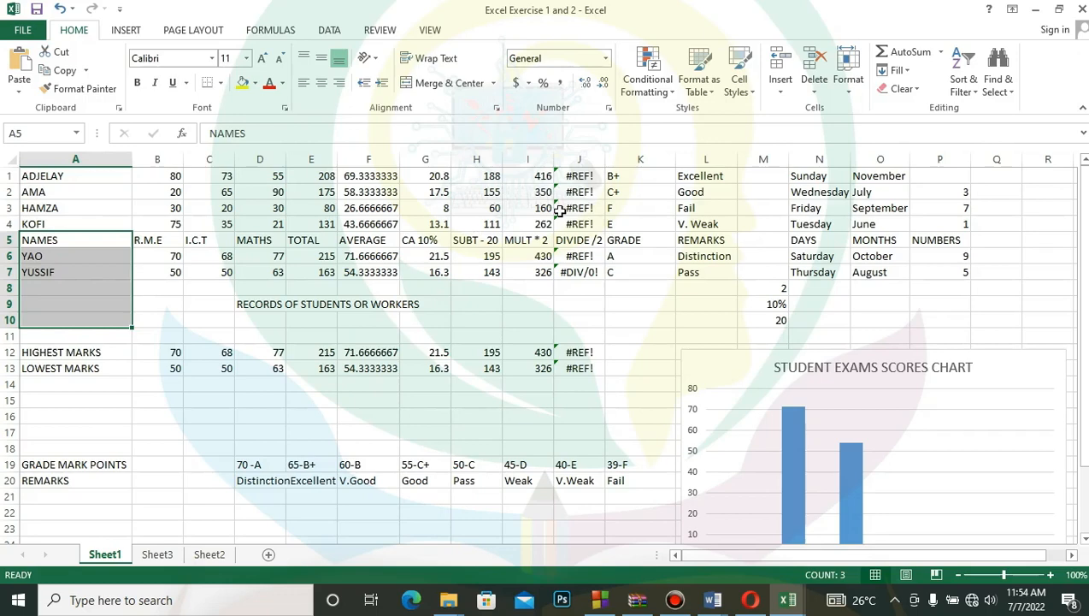
- Undo the A to Z sort that was expanded to the adjacent data and clear the selection
click(59, 9)
click(60, 11)
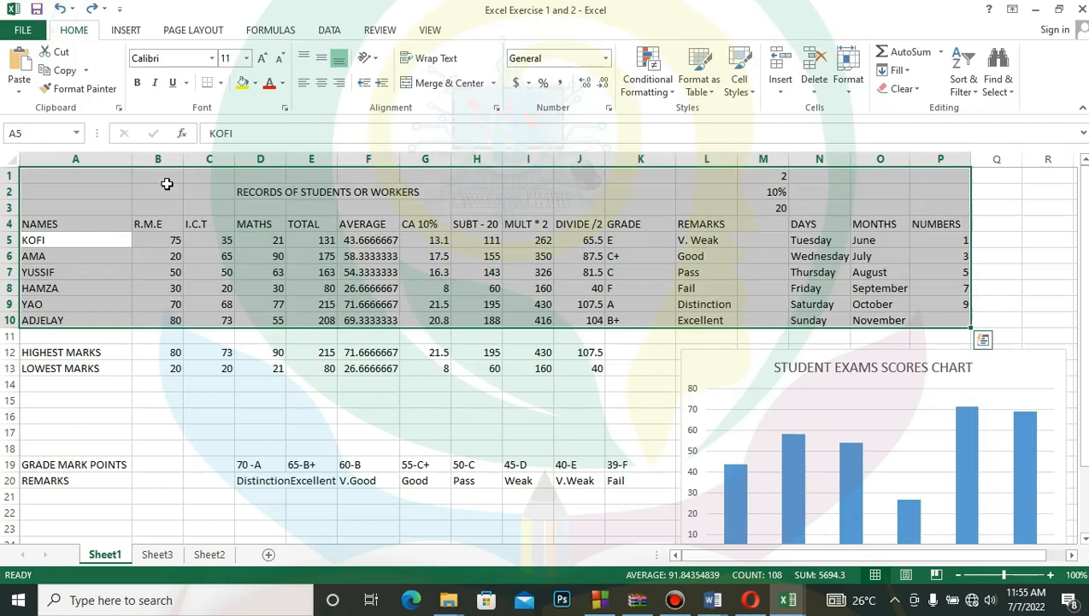
click(513, 288)
- Sort only the student names in A5:A10 from A to Z, continuing with the current selection
drag(81, 244, 75, 320)
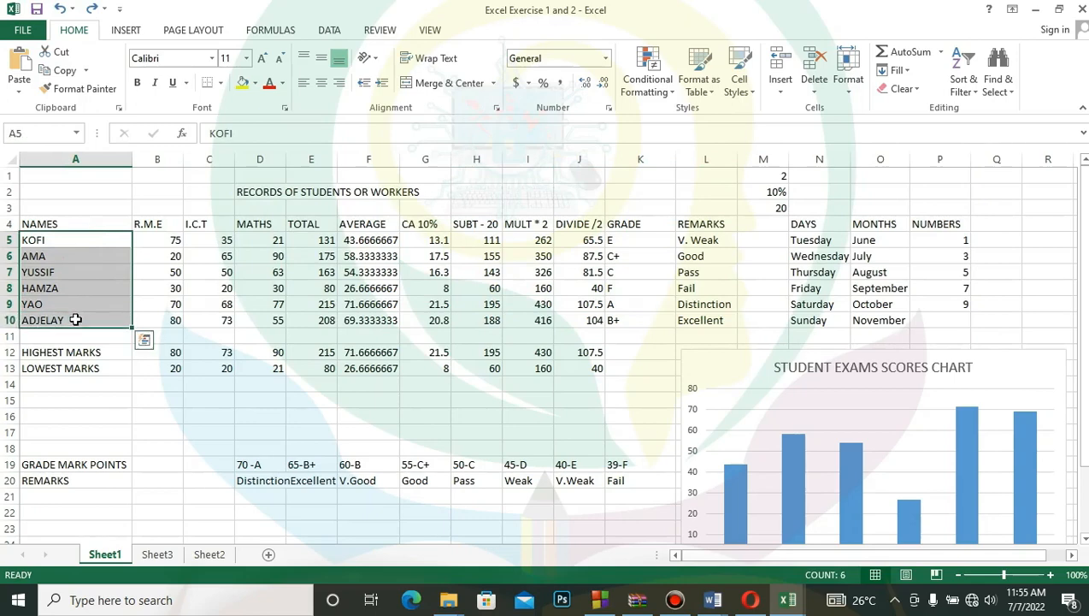
click(980, 92)
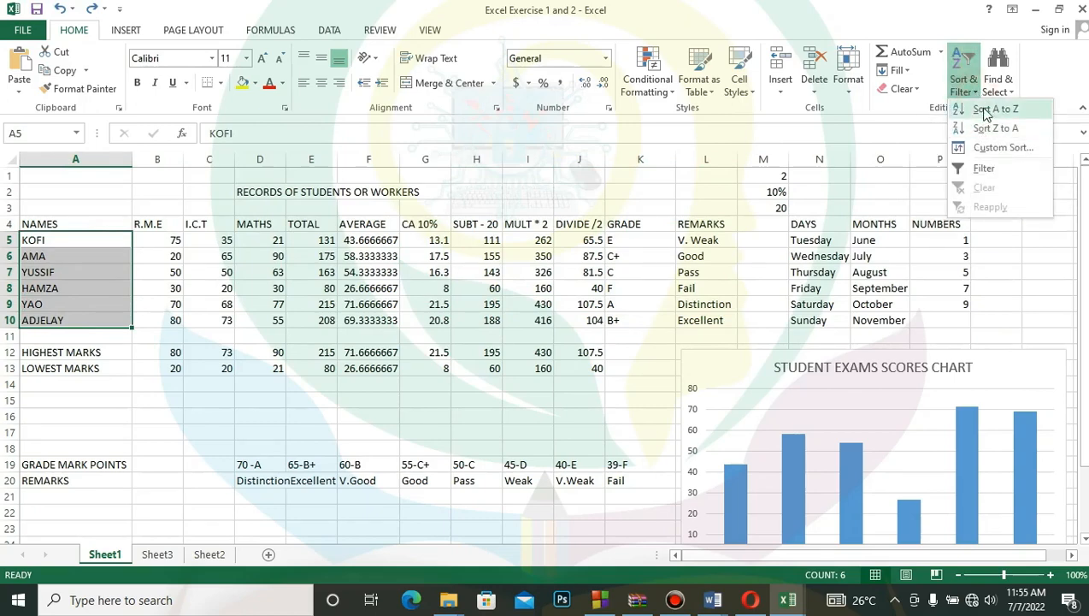
click(984, 110)
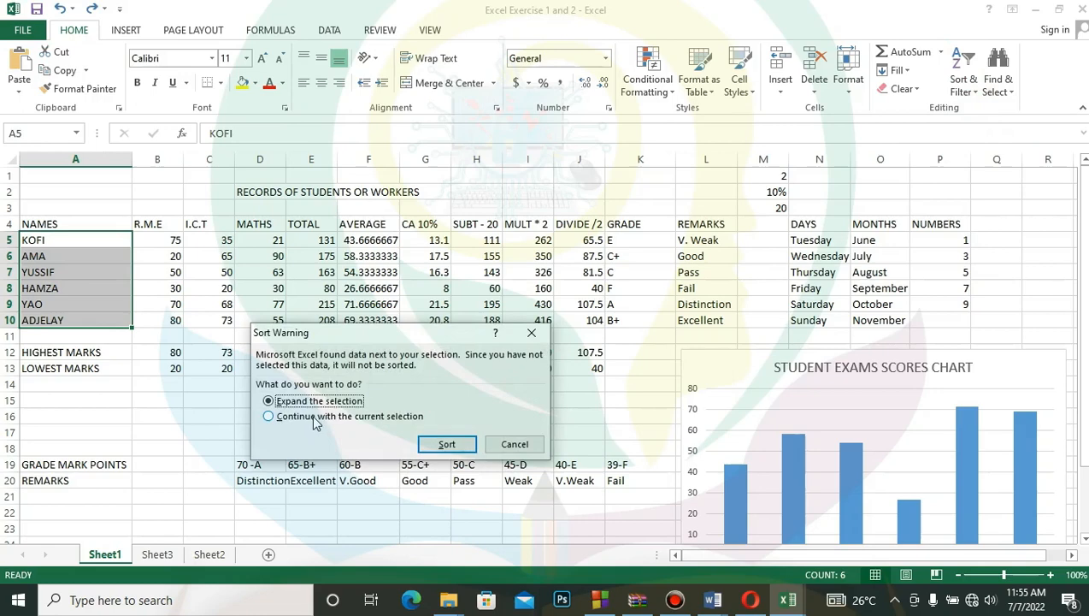
click(313, 418)
click(446, 444)
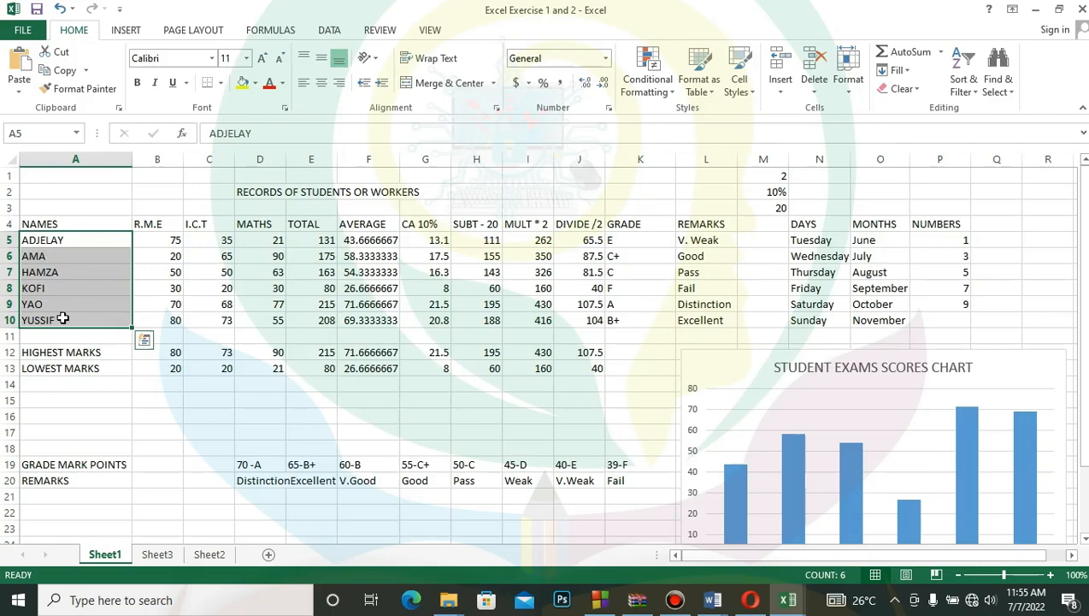
- Sort the same student names from Z to A, continuing with the current selection only
click(980, 94)
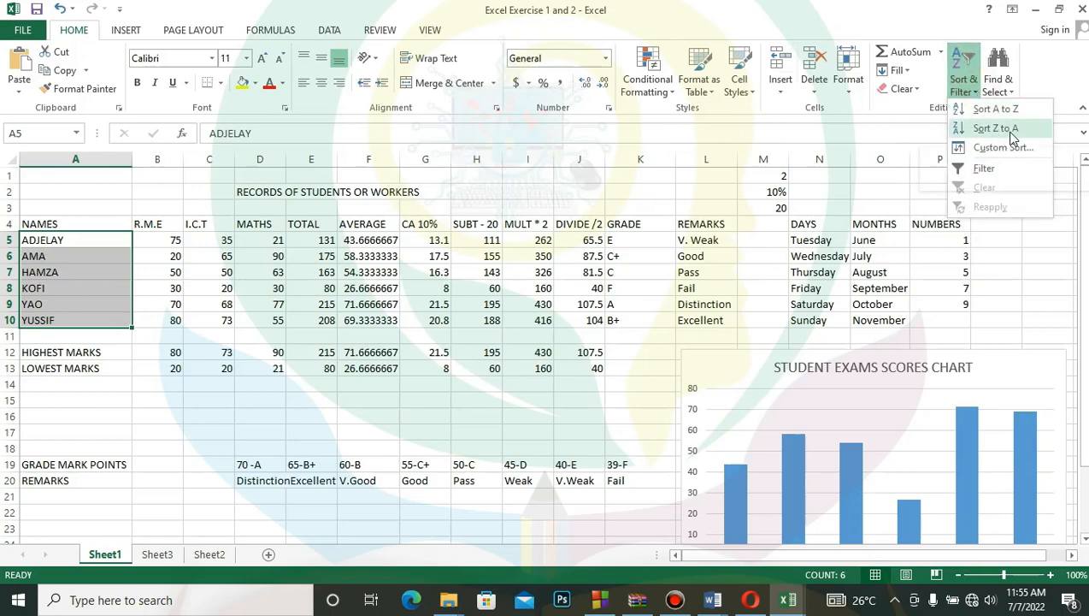
click(997, 128)
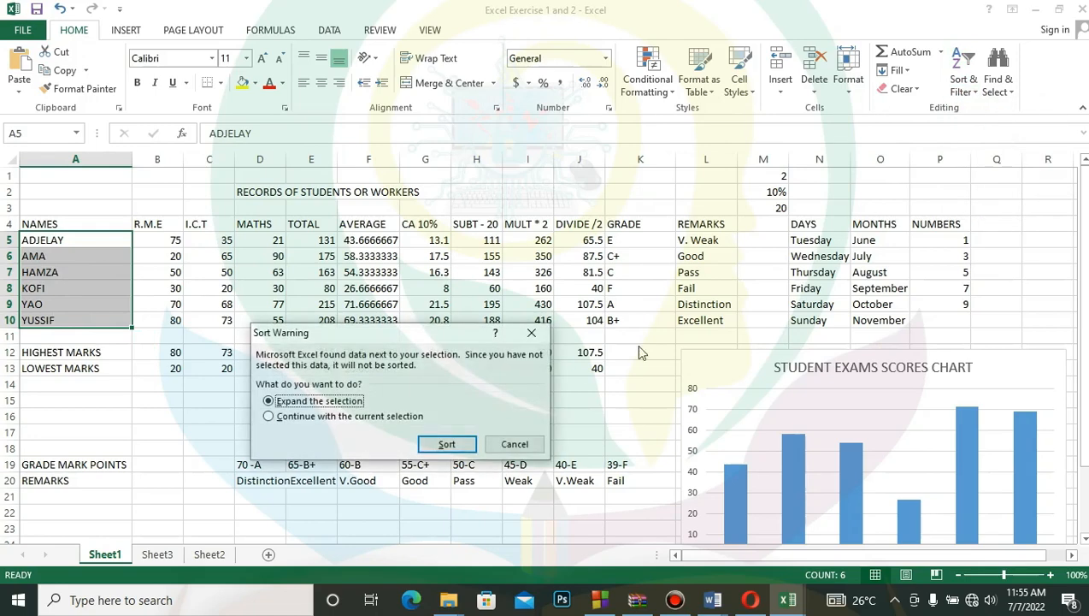
click(376, 419)
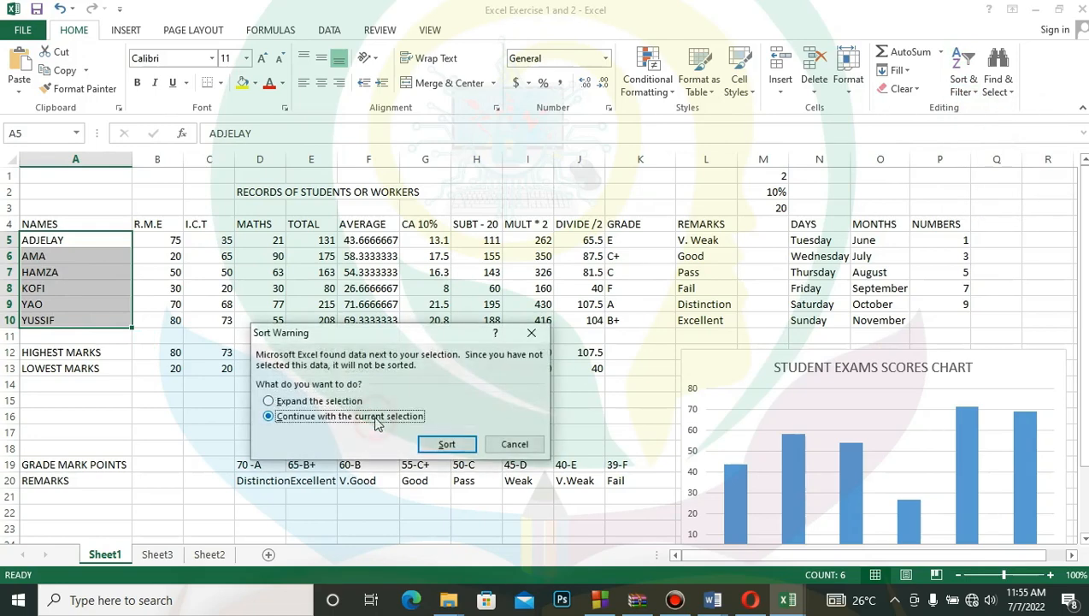
click(454, 444)
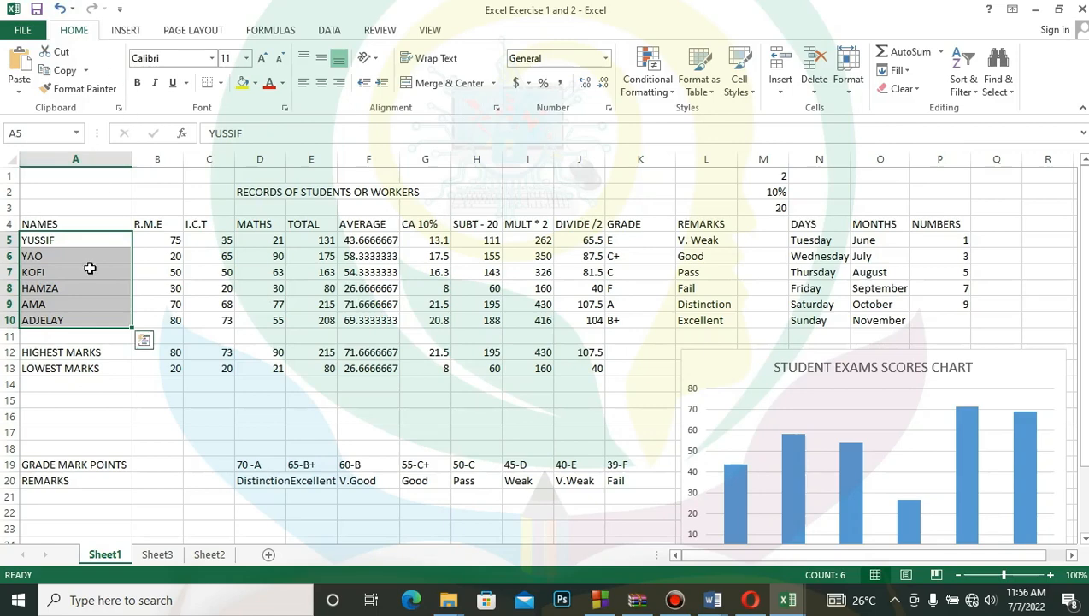
- Undo the last two sorts of the student names
click(60, 8)
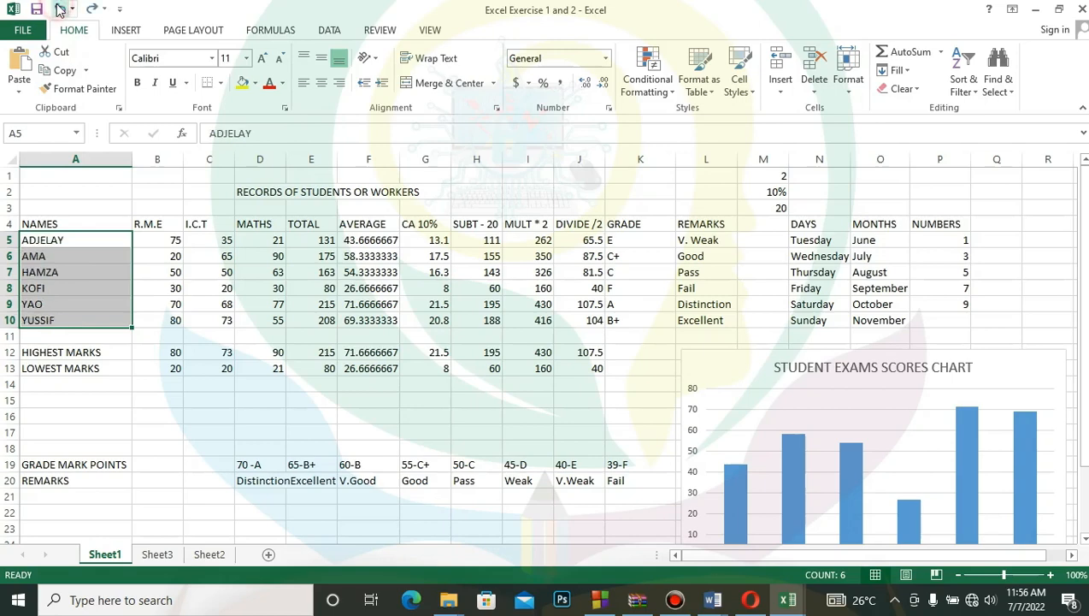
click(60, 8)
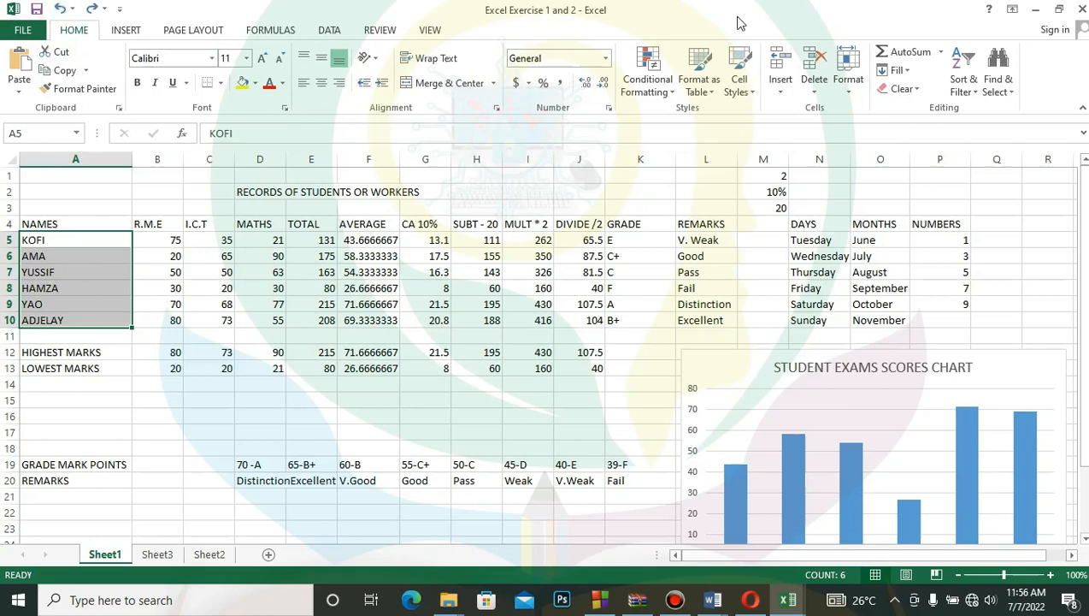
- Compare the sort options offered for the student names with those for the I.C.T. scores in C5:C10
click(978, 92)
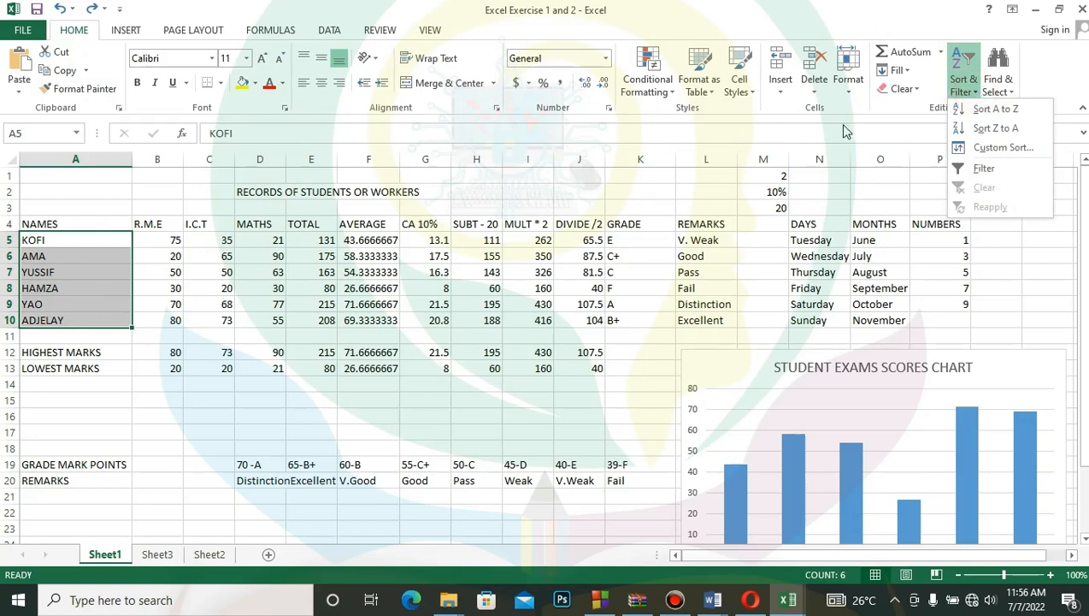
click(218, 239)
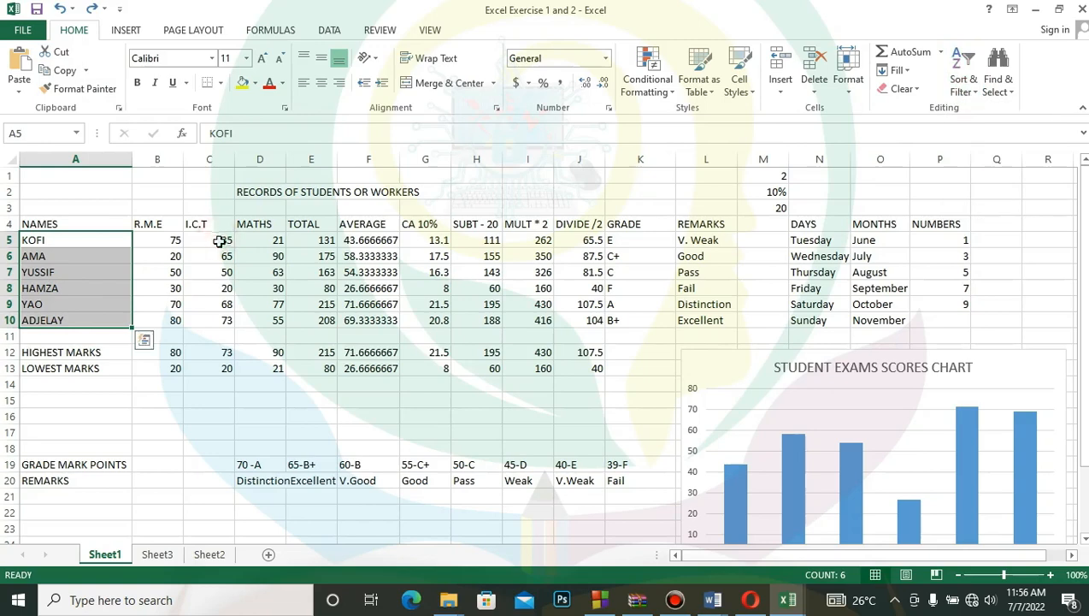
drag(218, 240, 224, 319)
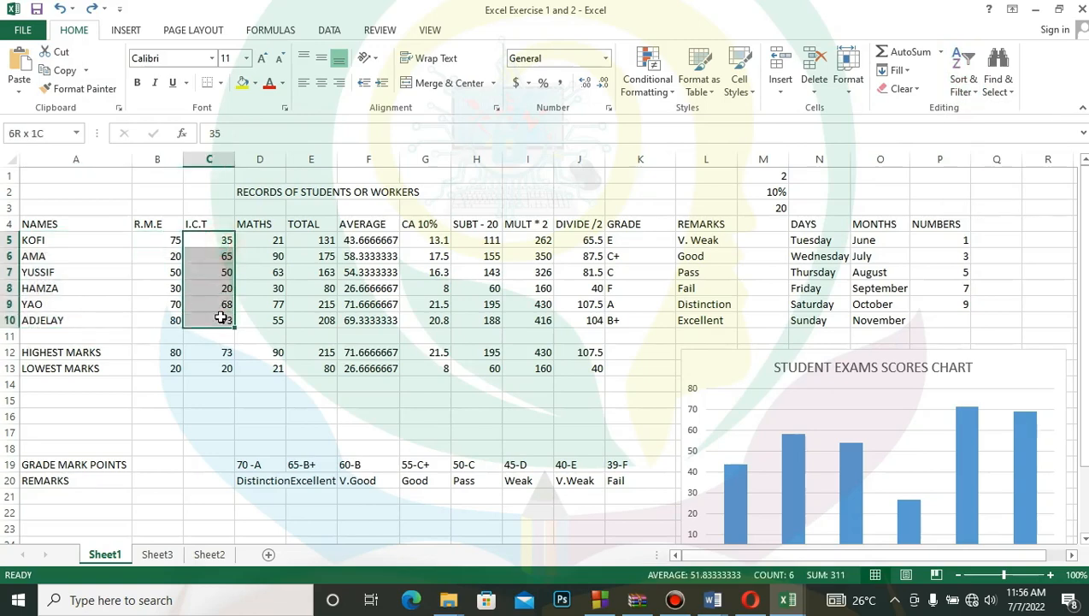
click(975, 92)
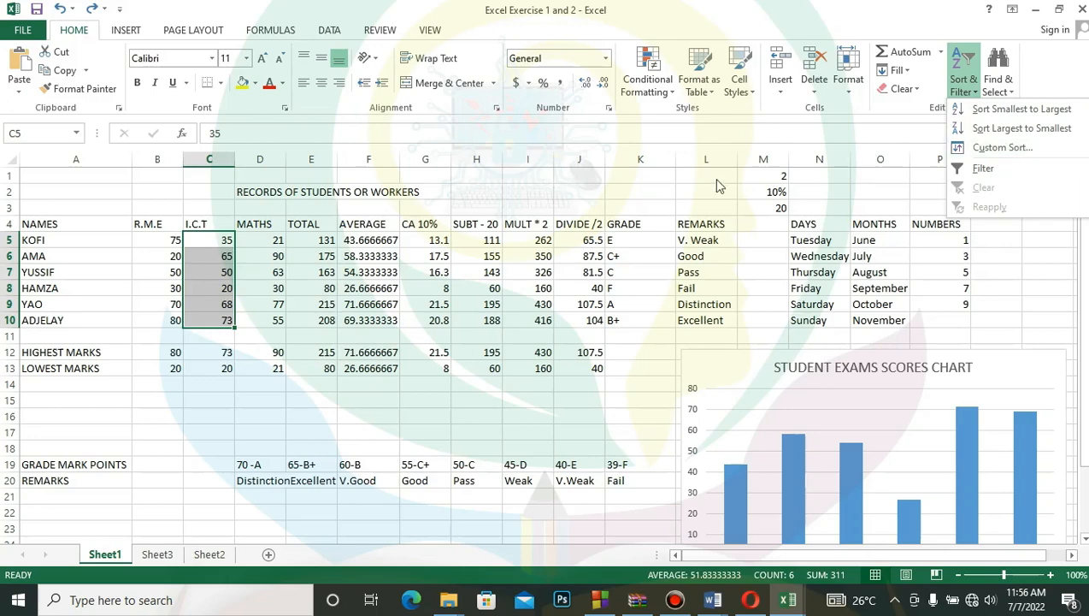
click(365, 238)
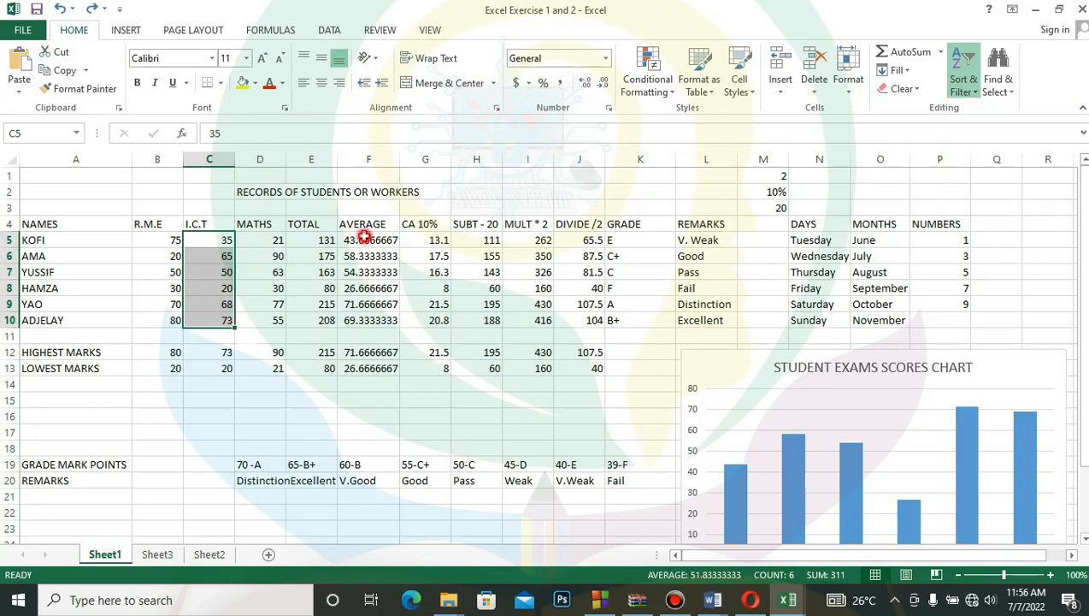
- Turn on filtering for the whole SUBT - 20 column (column H)
click(482, 203)
click(480, 159)
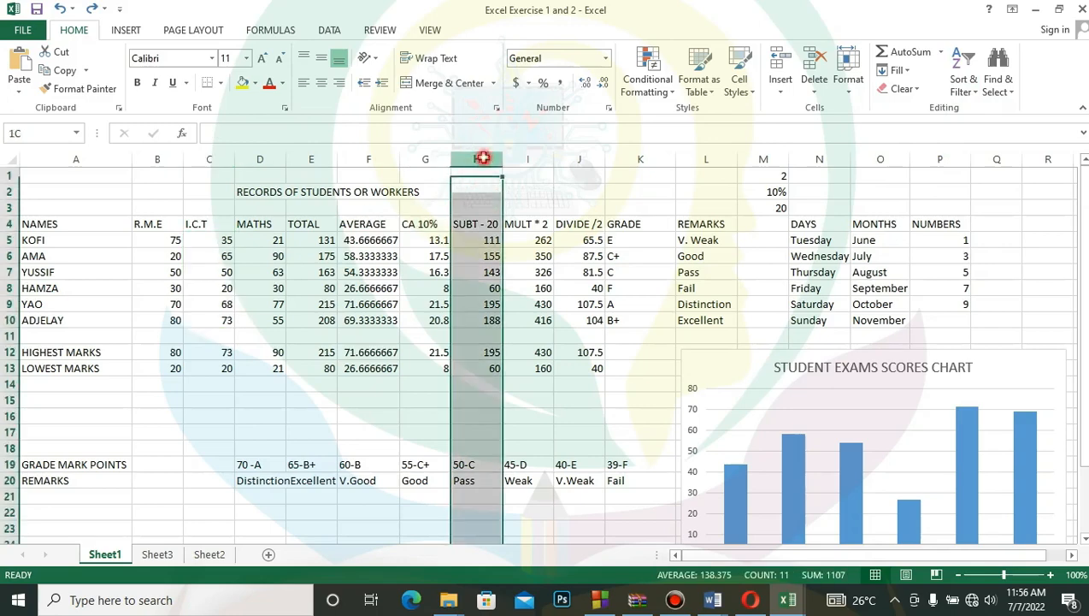
click(965, 84)
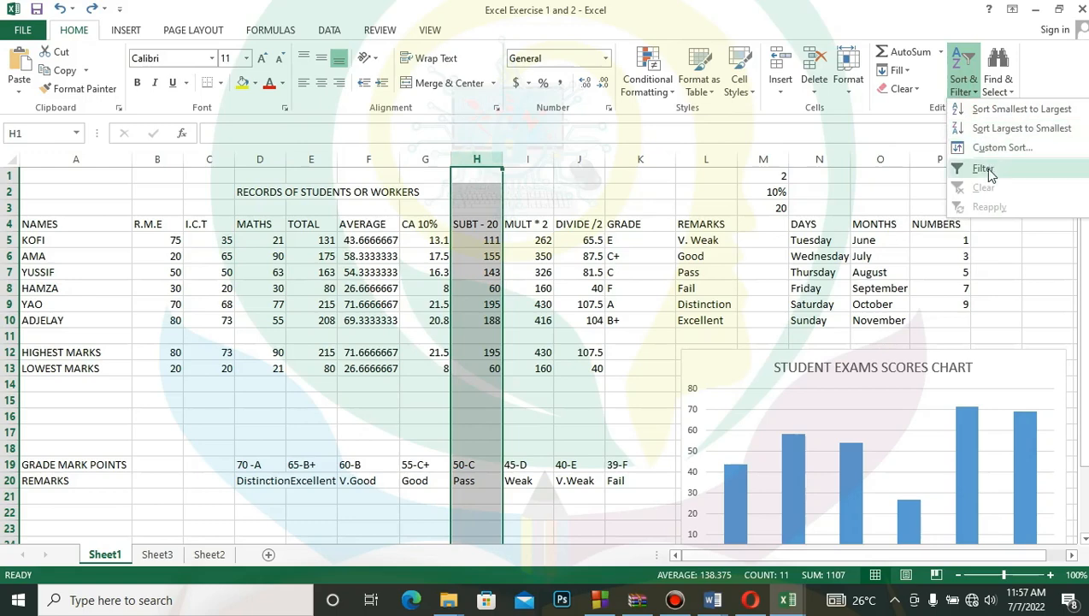
click(983, 169)
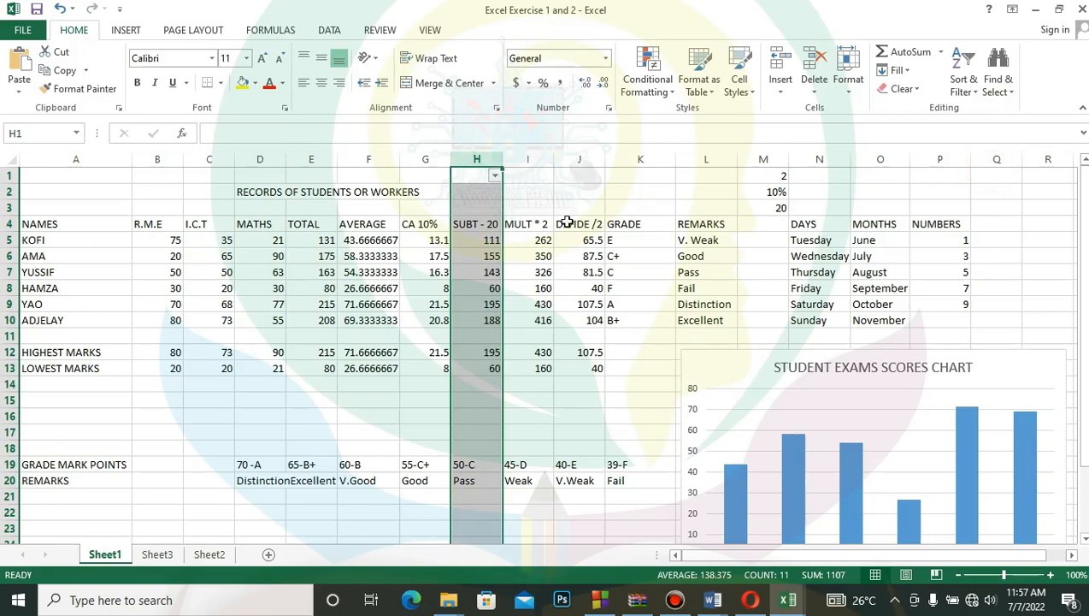
- Filter column H to hide the rows with the values 195, 188, 155 and 143
click(496, 177)
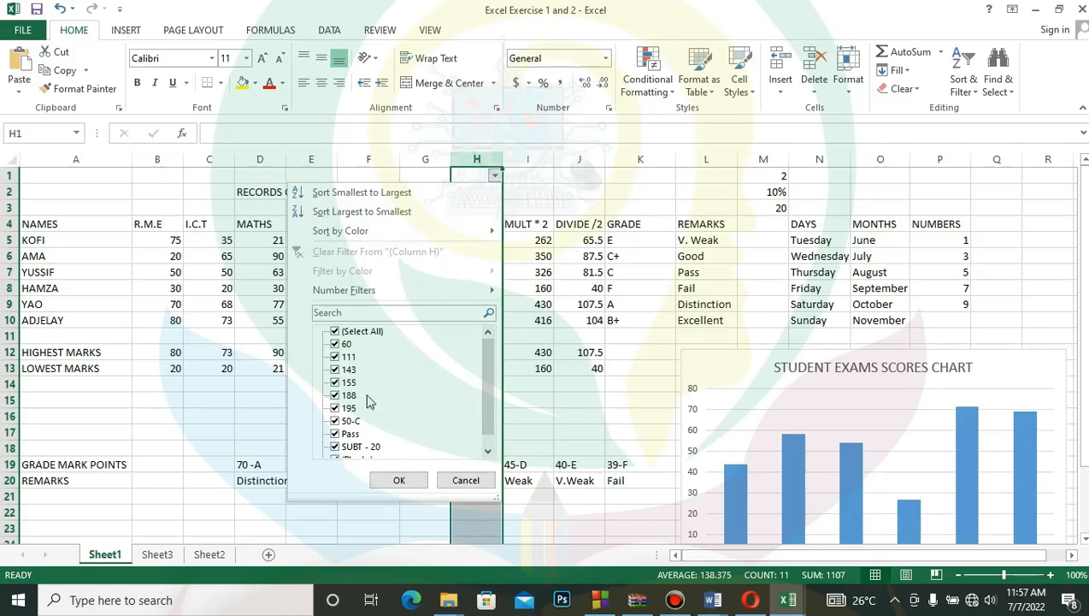
click(341, 411)
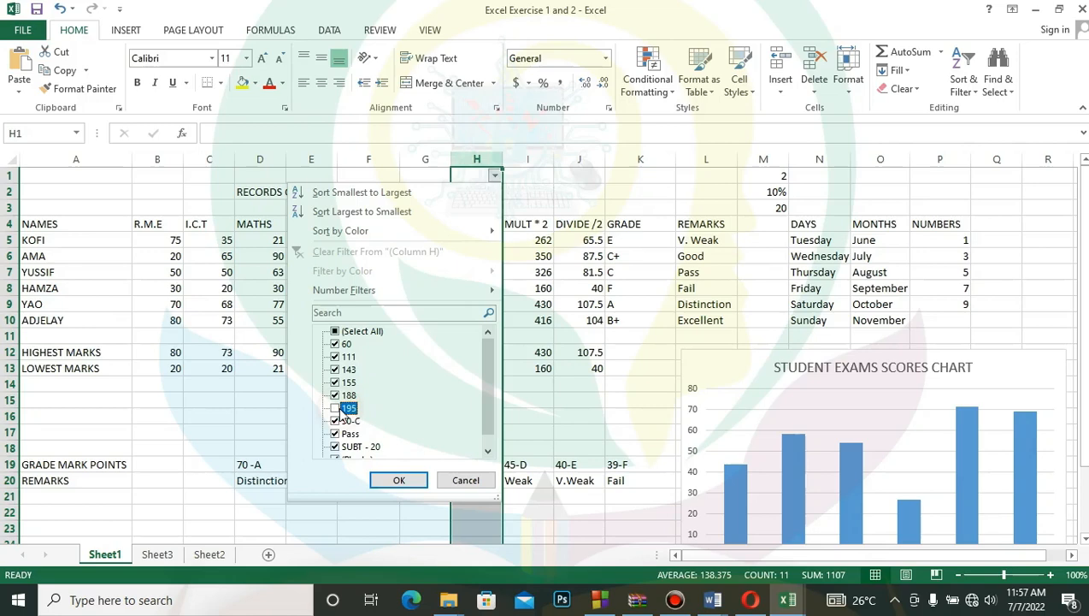
click(337, 395)
click(336, 382)
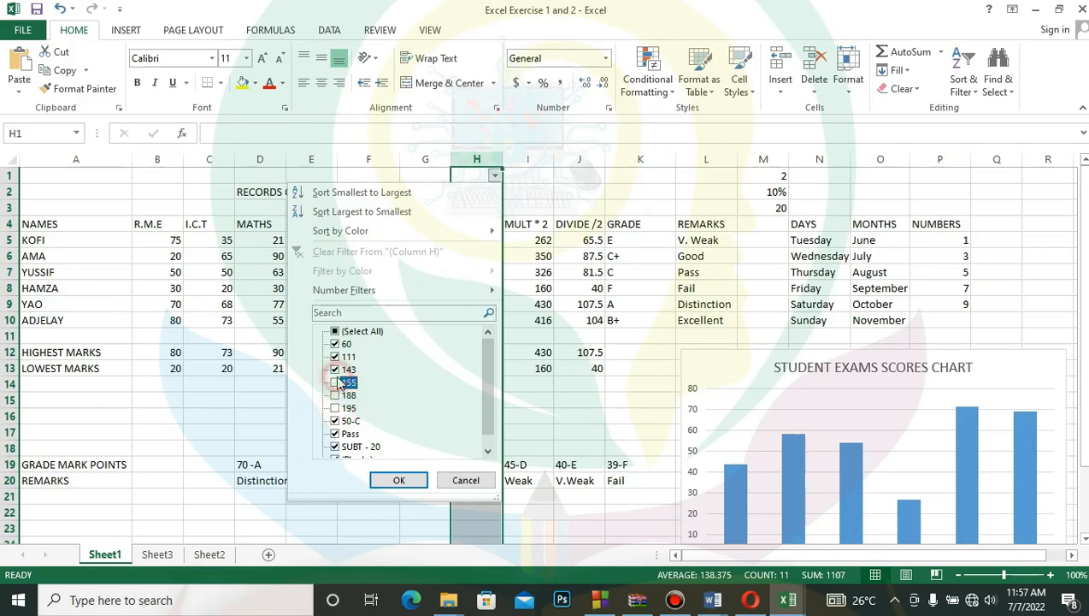
click(336, 369)
click(391, 477)
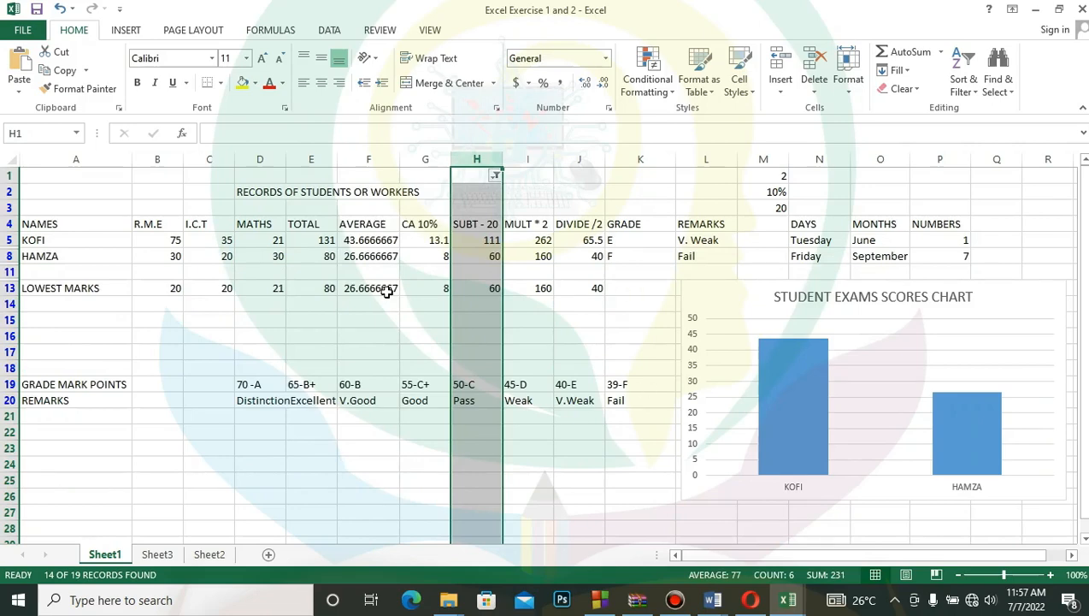
- Undo the value filter on column H, redo it, and undo it again to compare both views
click(56, 9)
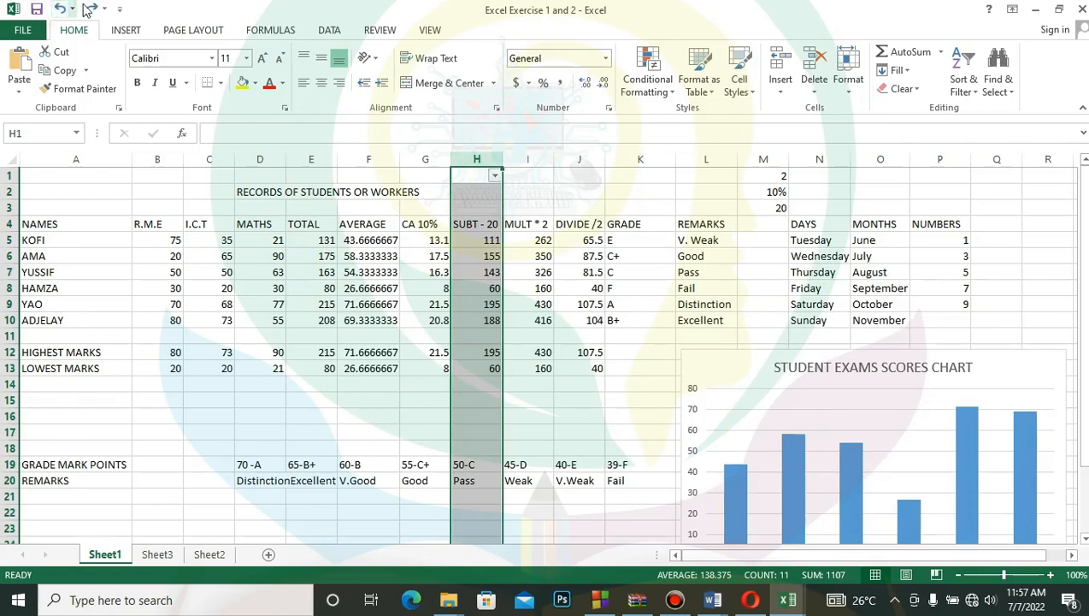
click(92, 9)
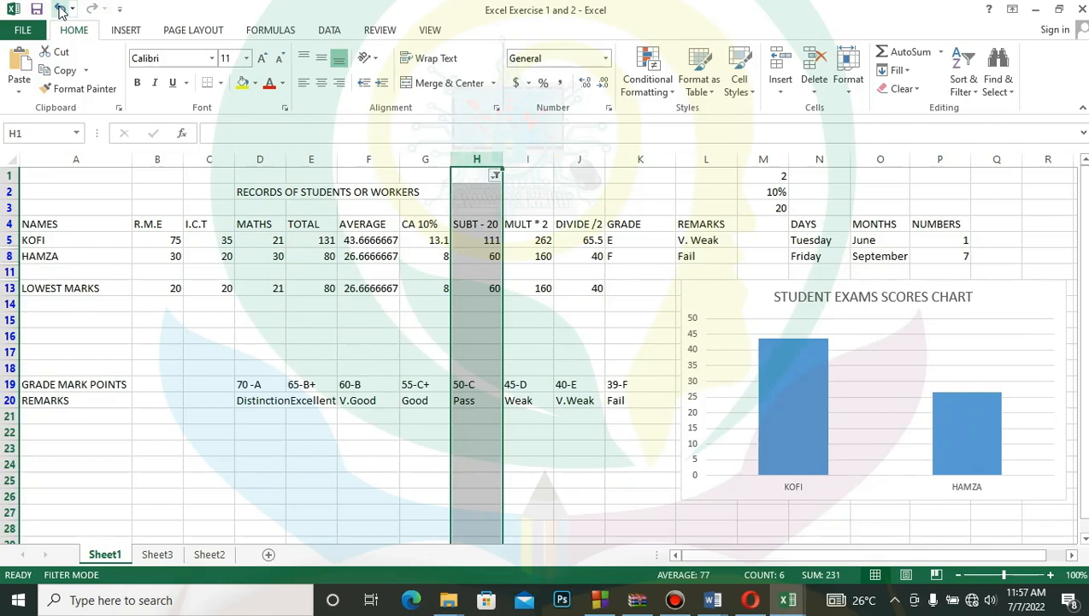
click(59, 9)
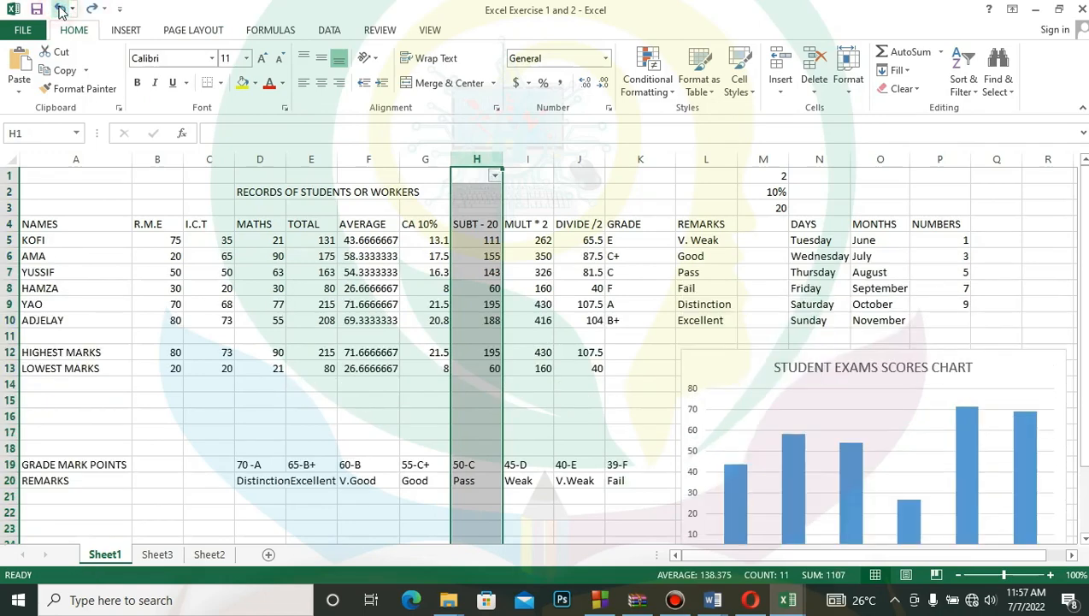
- Filter column H to hide the rows with the values 195, 188, 155 and 143 again, and undo that filter
click(496, 177)
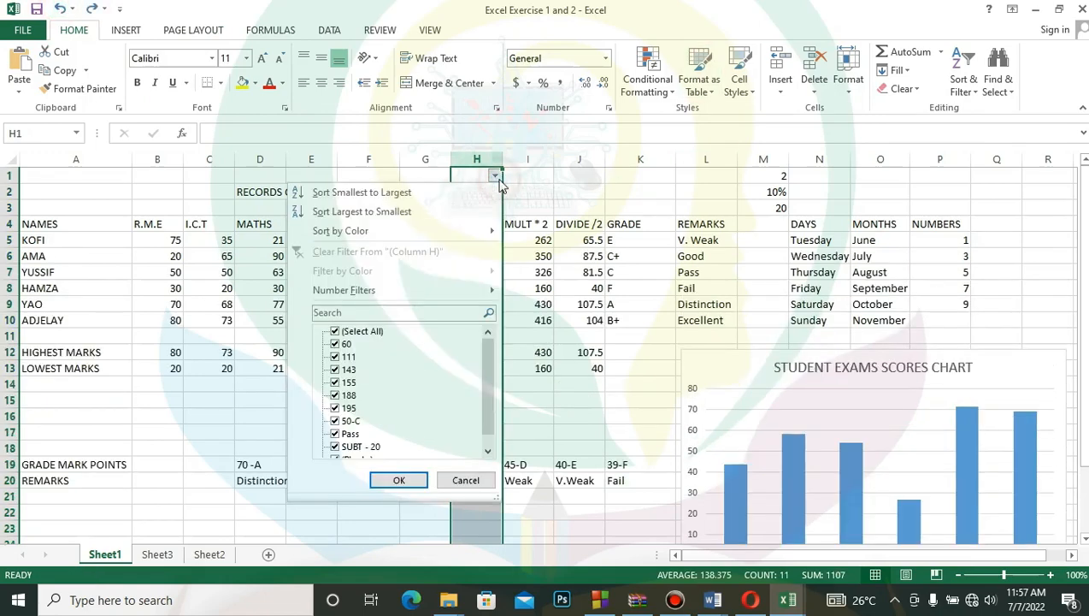
click(336, 407)
click(335, 381)
click(335, 368)
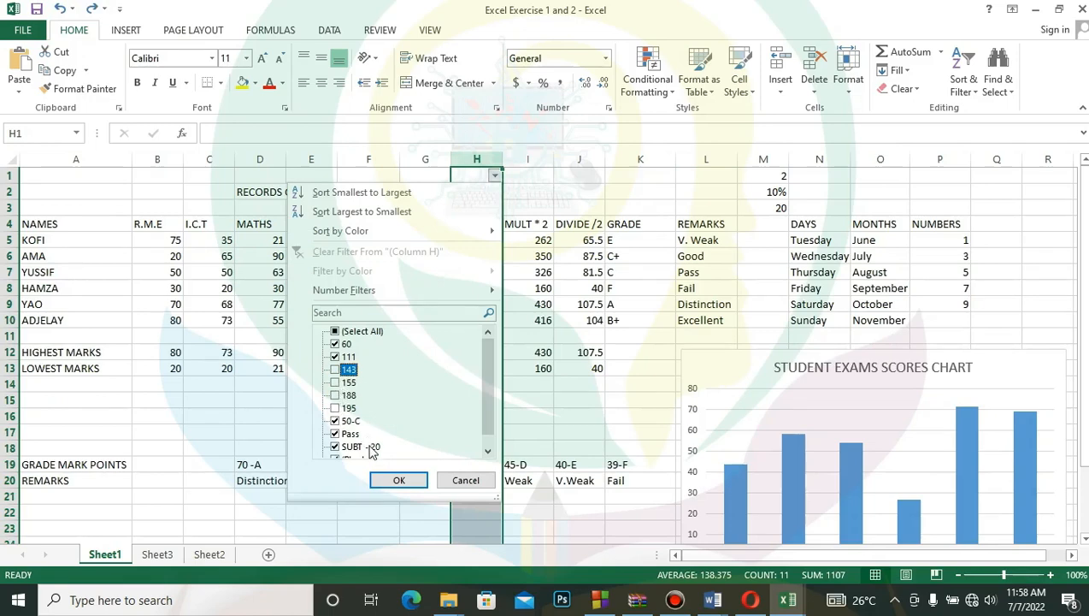
click(398, 480)
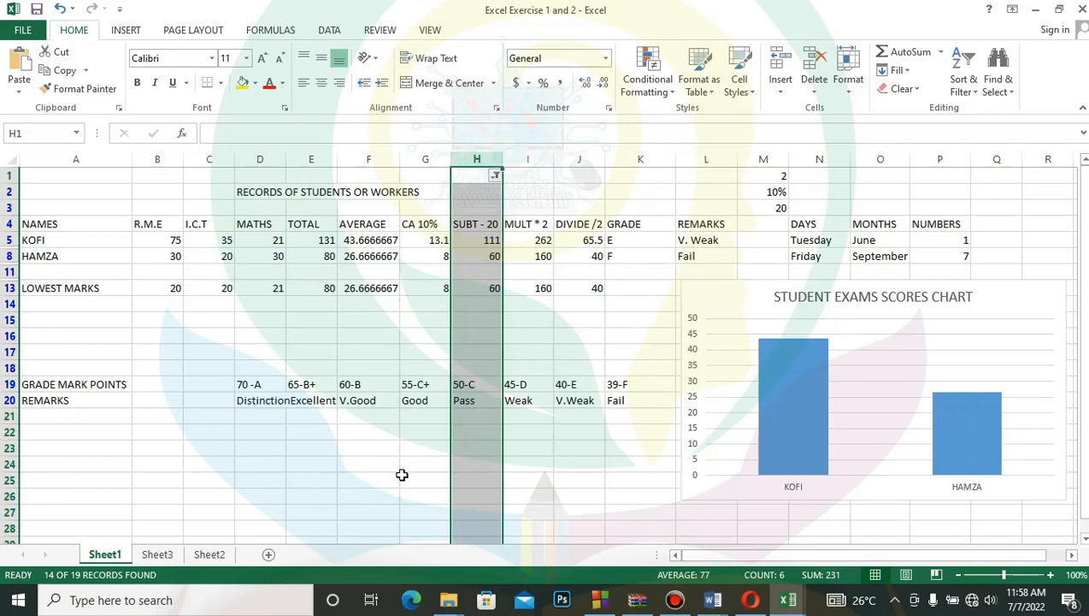
click(56, 9)
- Look through the complete list of filter values for column H without applying a filter
click(495, 175)
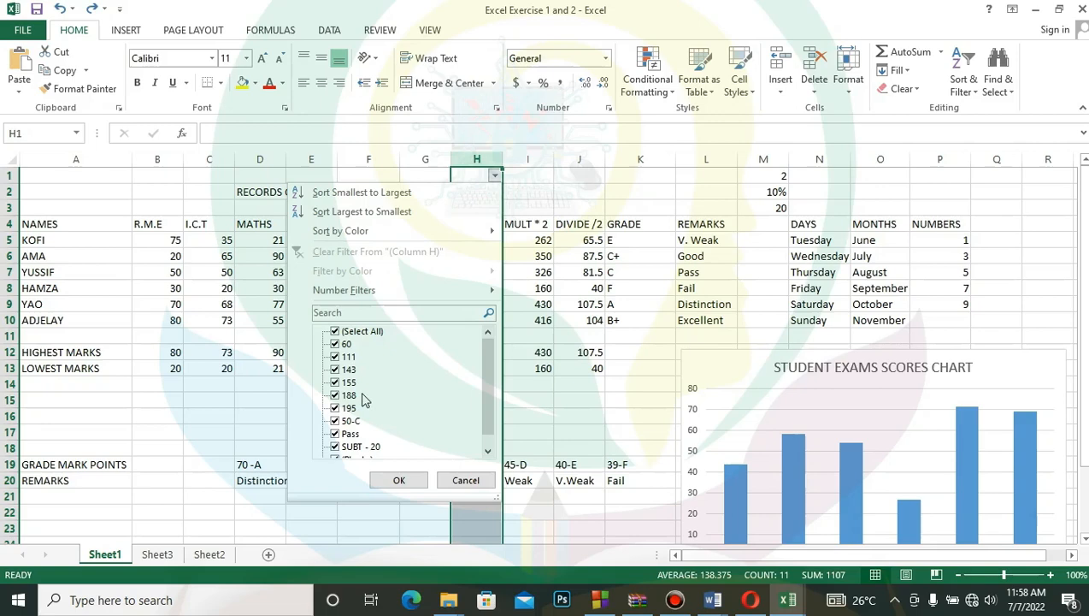
click(490, 370)
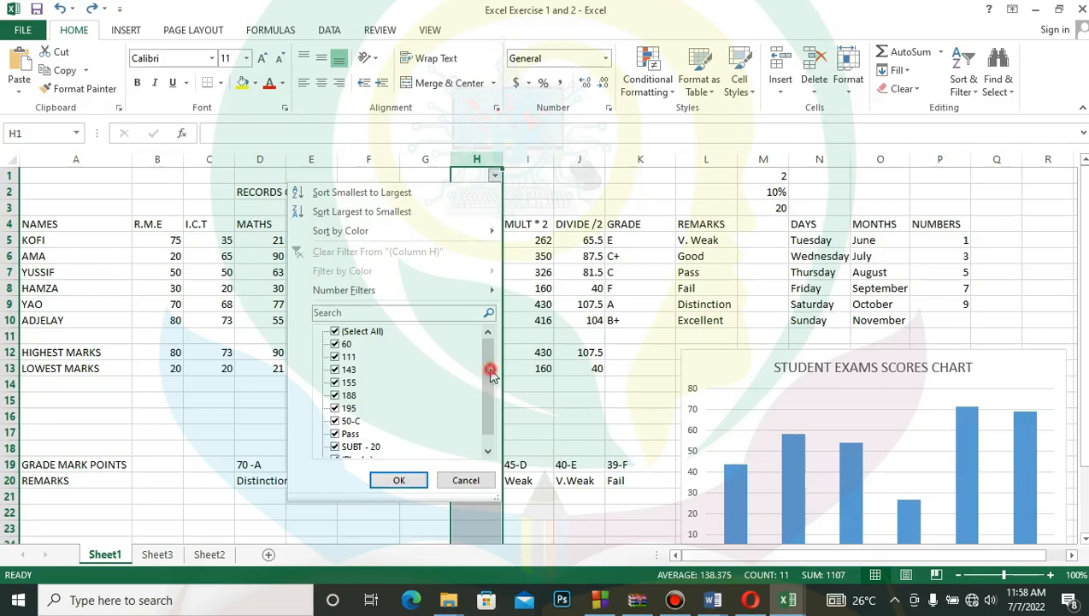
drag(490, 370, 479, 408)
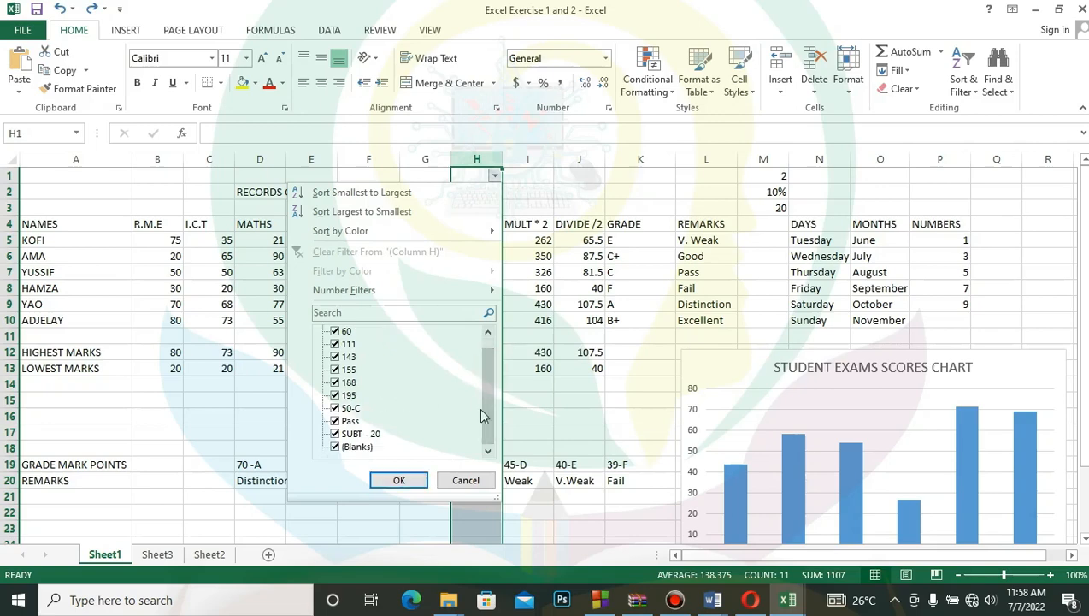
click(466, 481)
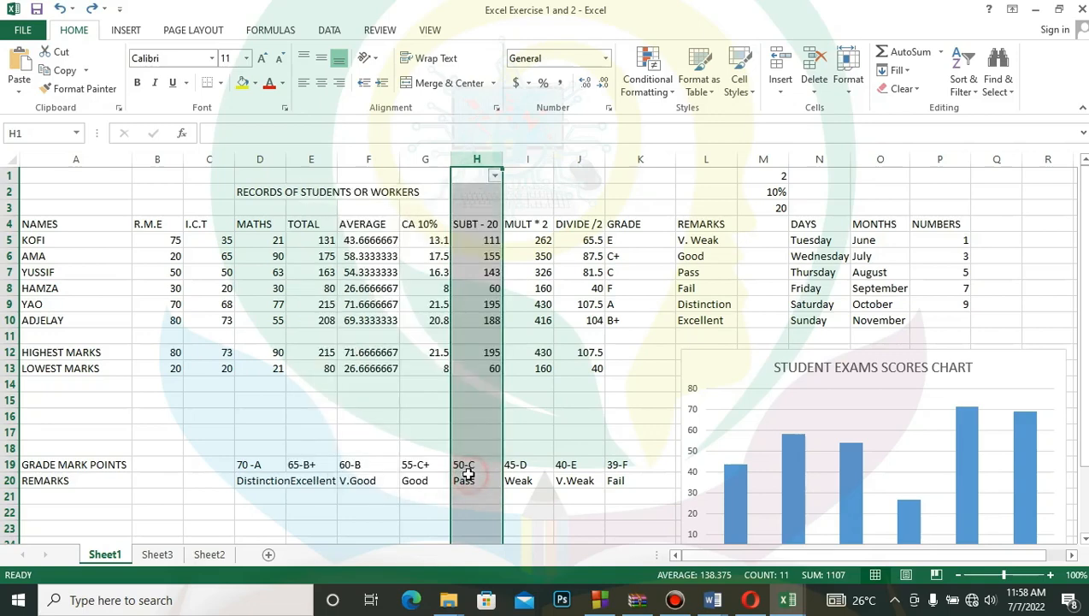
click(355, 271)
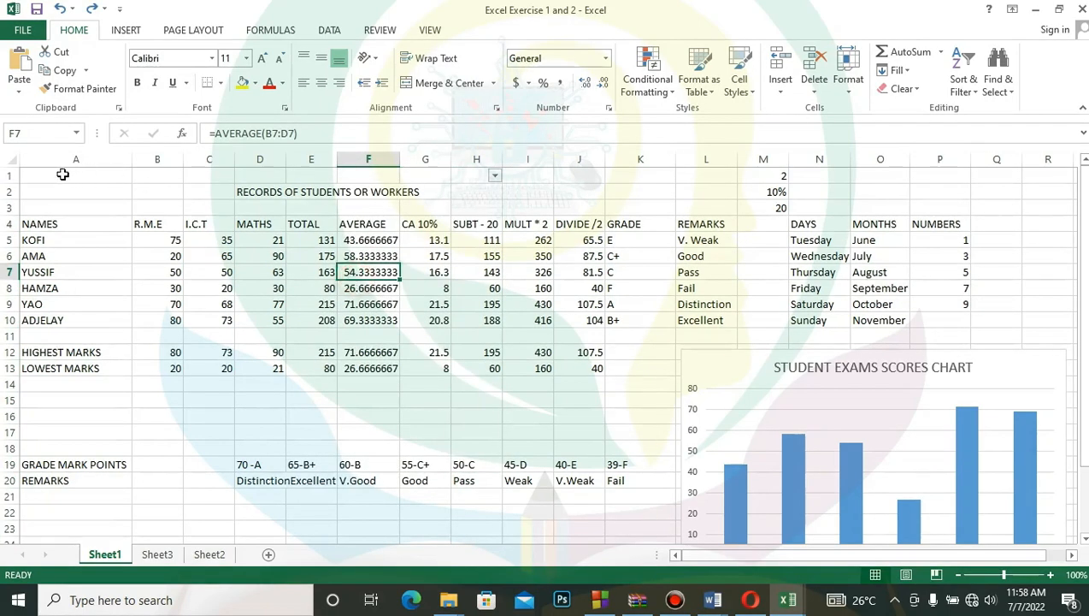
drag(61, 170, 287, 252)
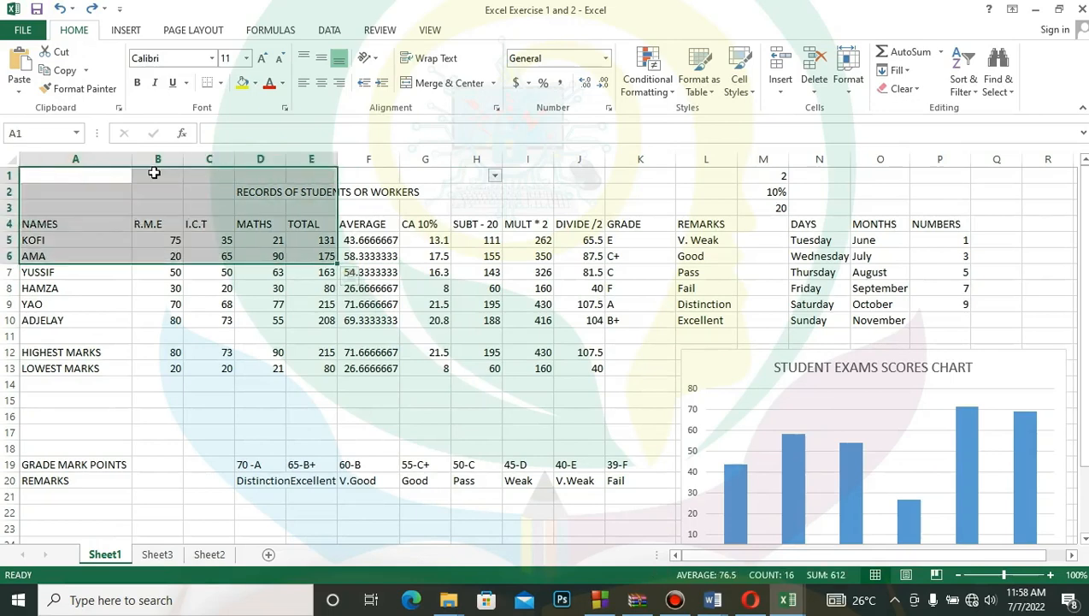
click(91, 160)
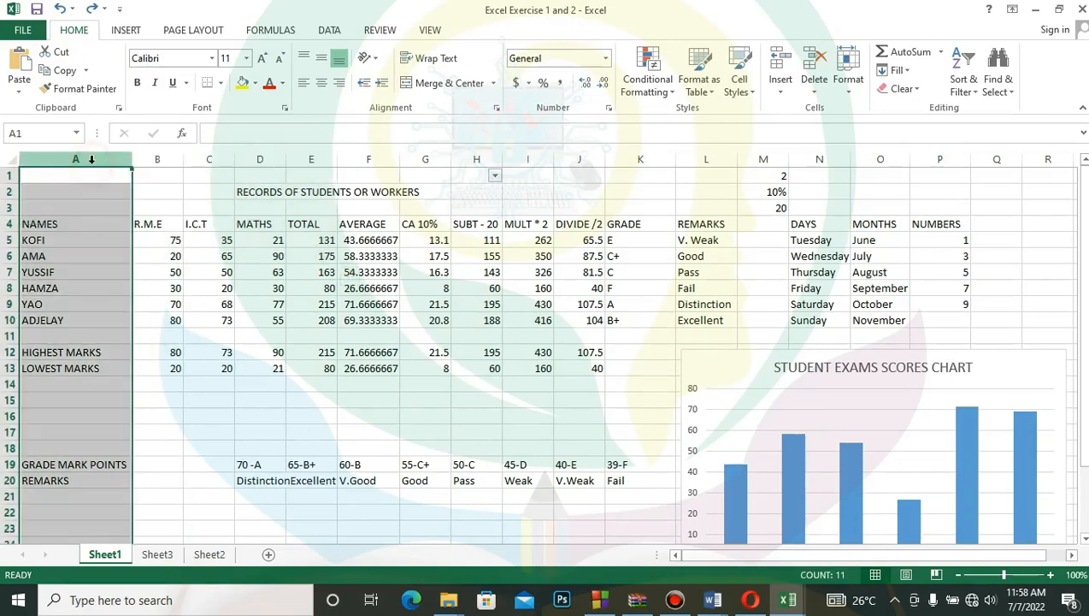
click(92, 162)
drag(91, 162, 567, 227)
click(230, 334)
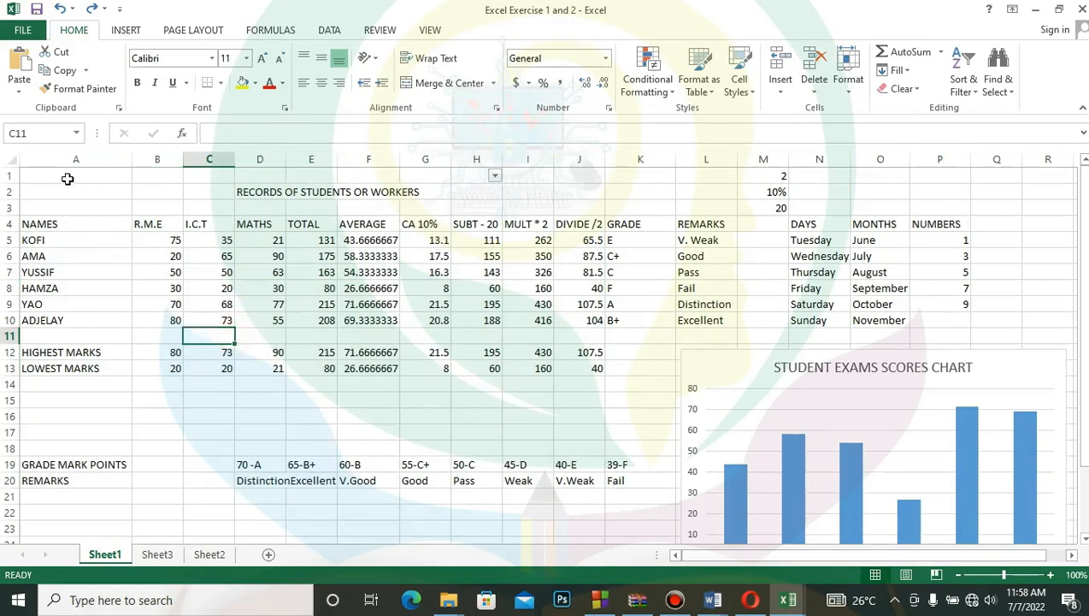
- Select the range A1:P11 and examine the column, sort-on and order choices of a custom sort without applying one
drag(65, 175, 936, 330)
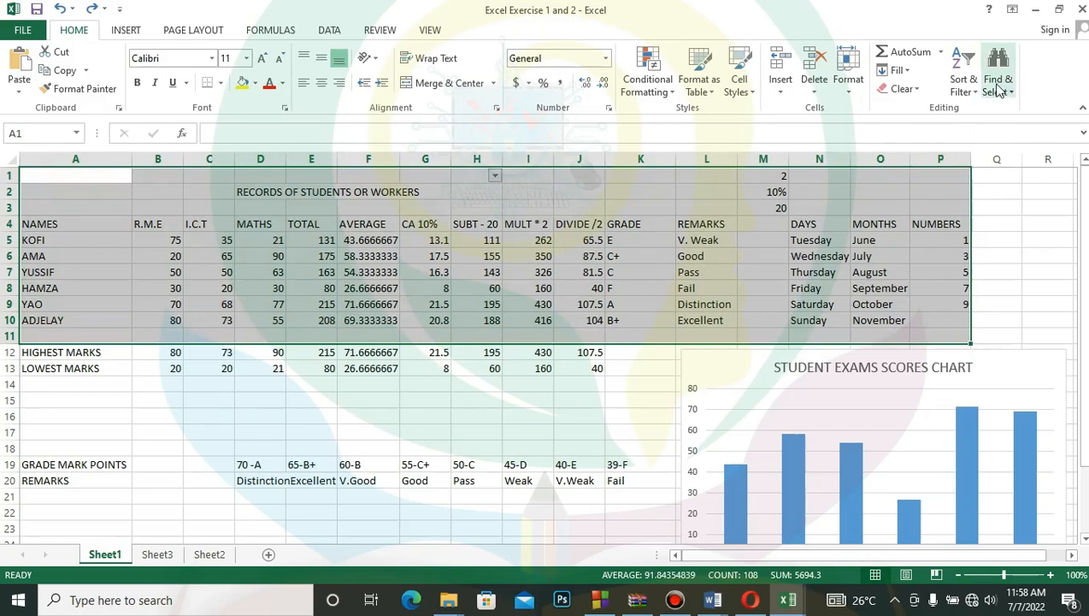
click(982, 96)
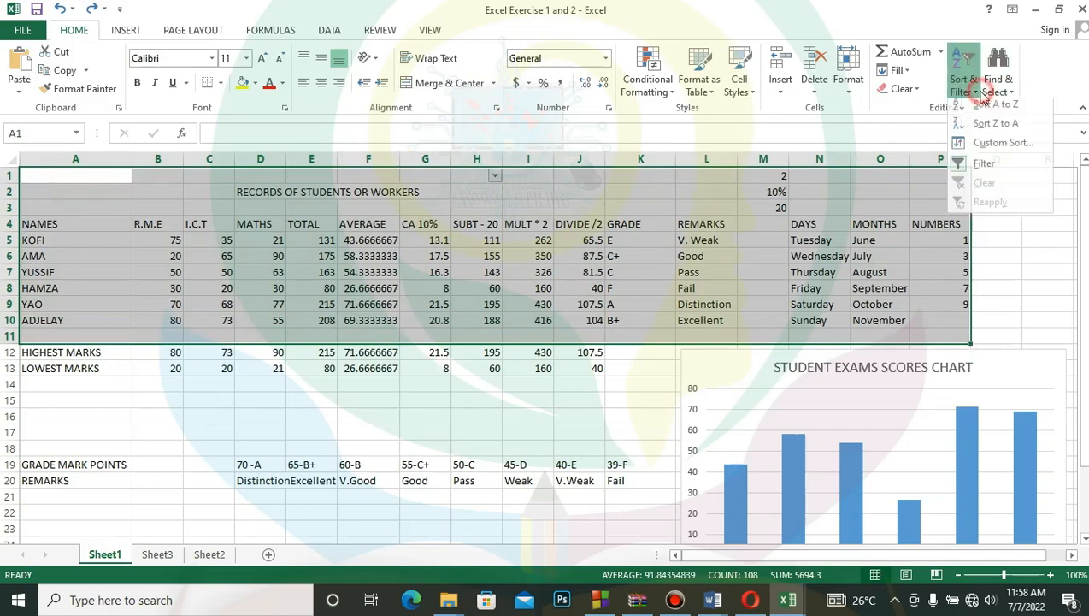
click(998, 150)
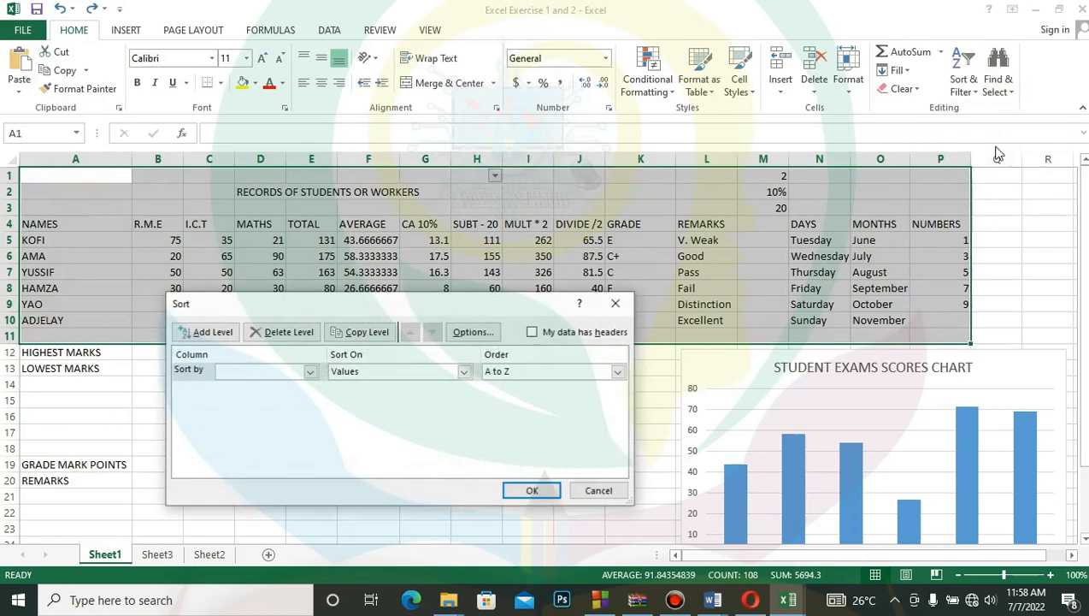
click(309, 372)
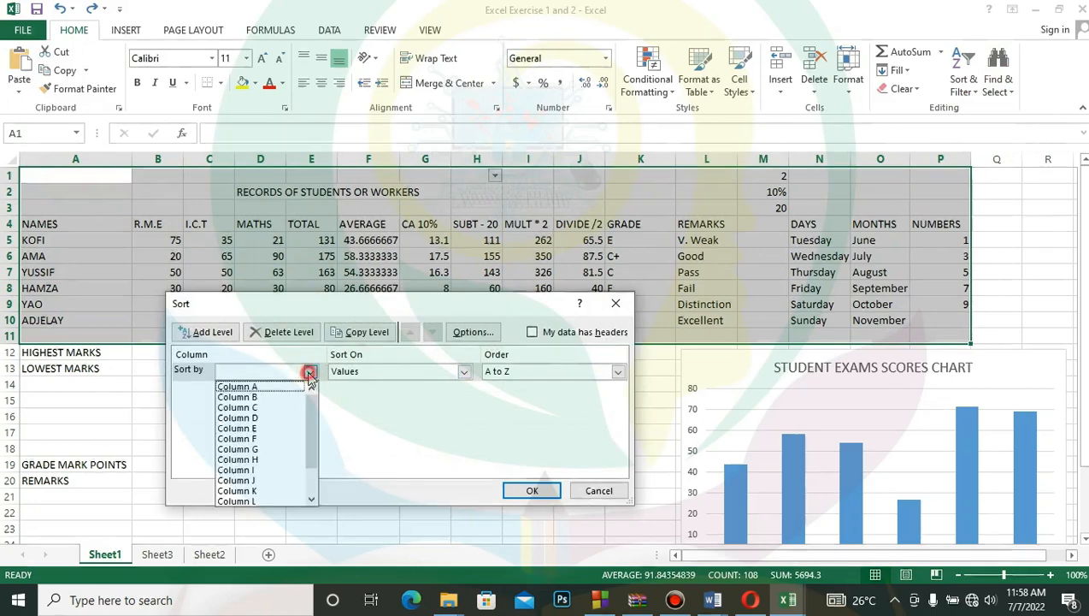
click(428, 371)
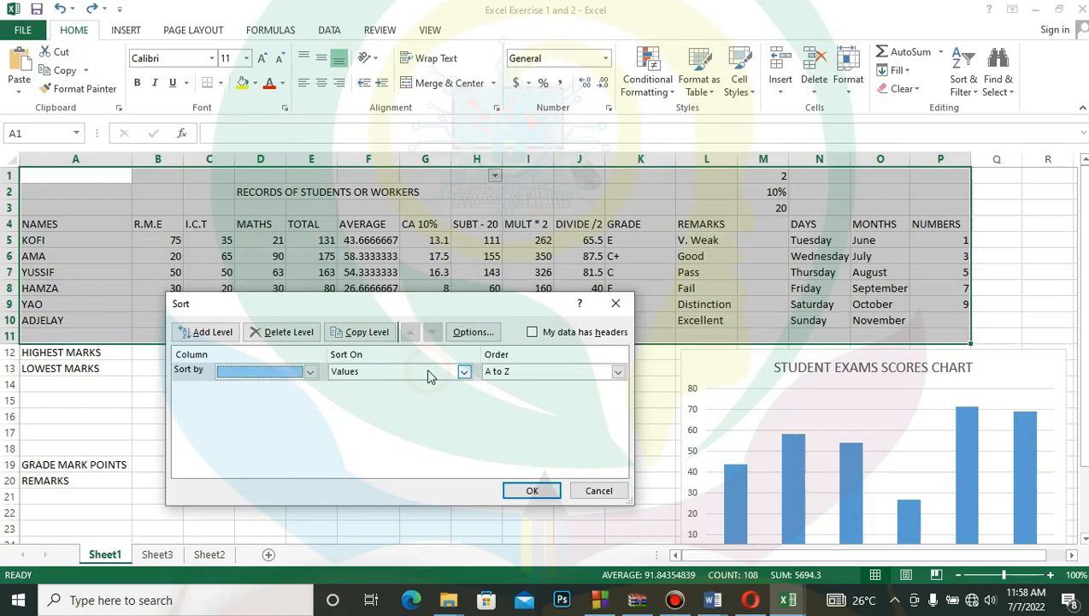
click(464, 371)
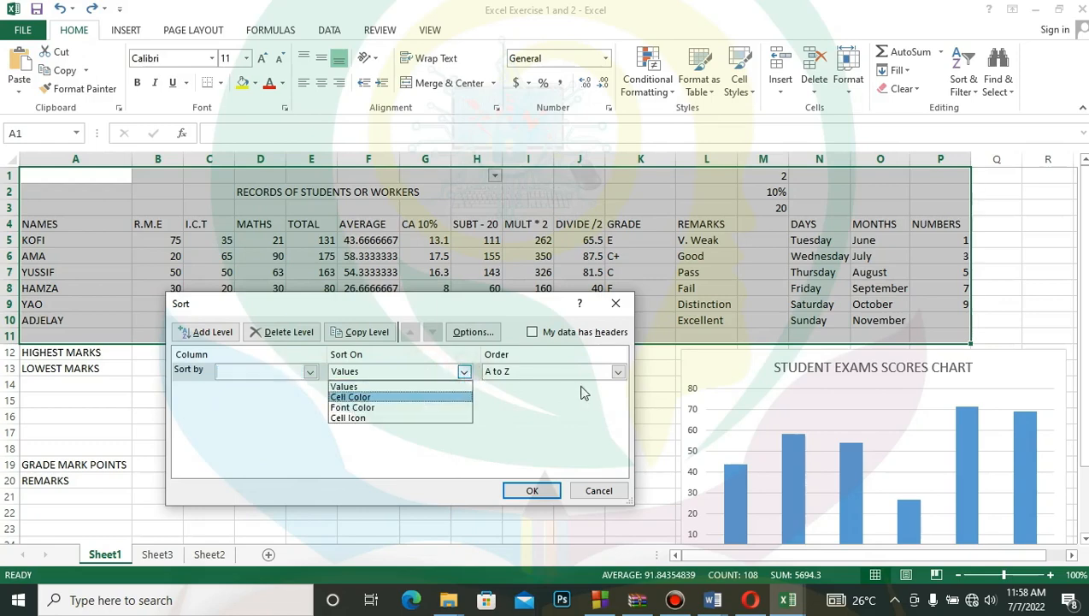
click(619, 373)
click(617, 374)
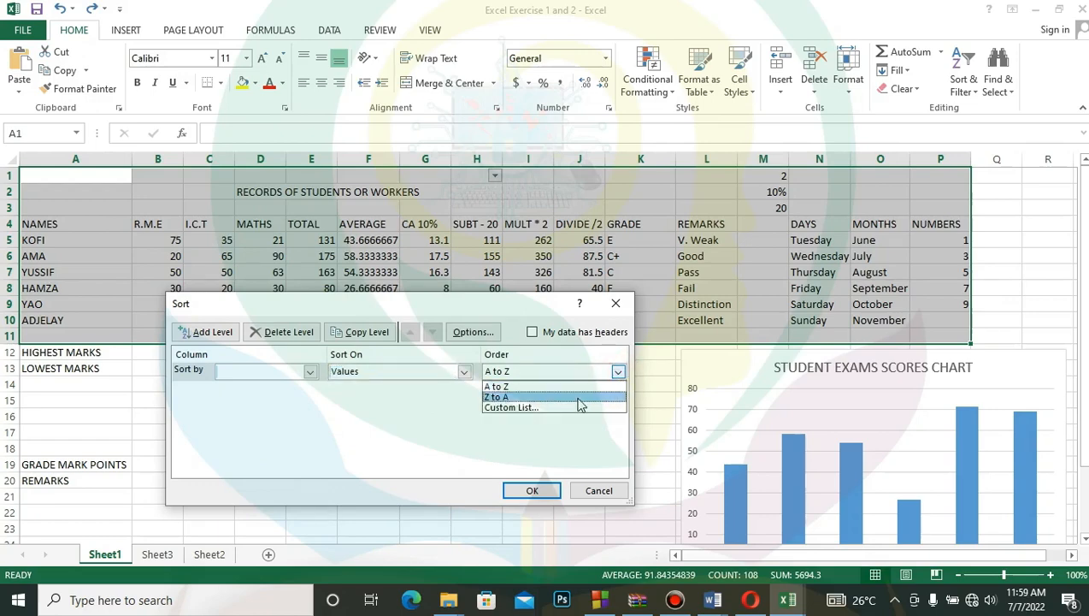
click(609, 494)
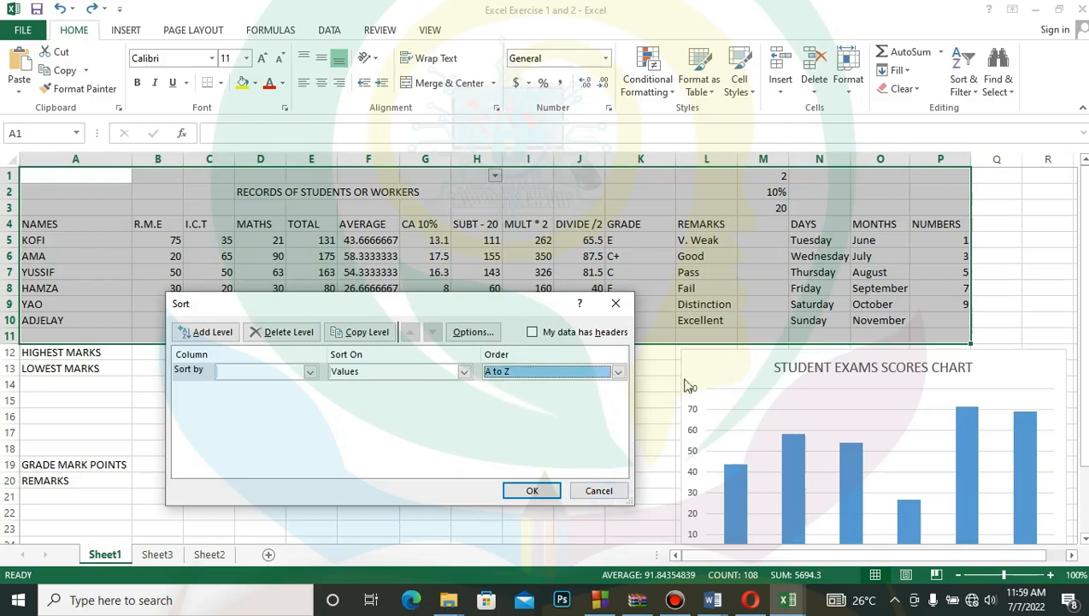
click(602, 494)
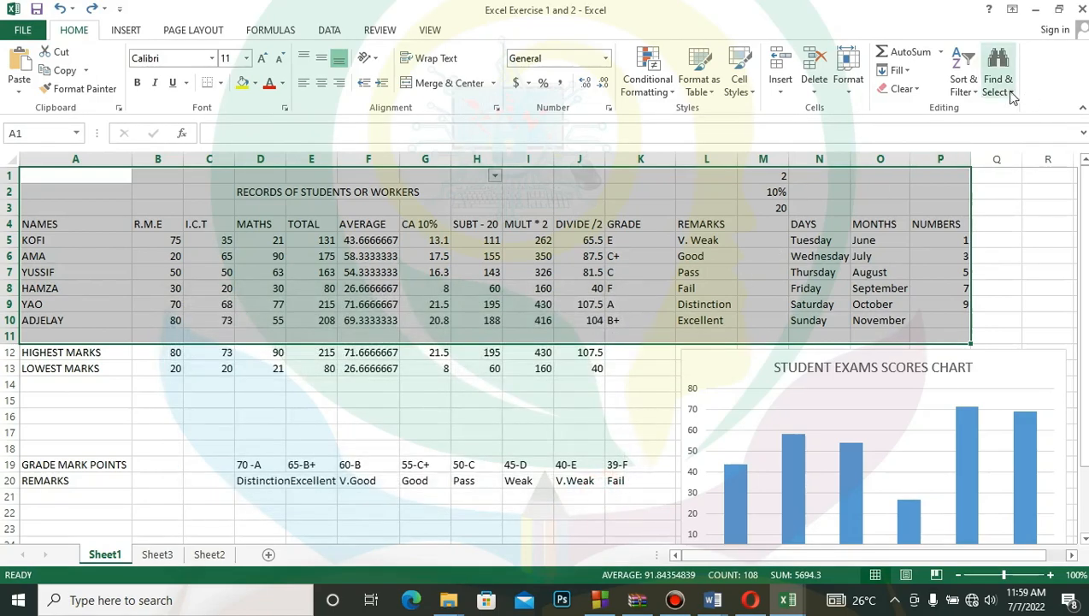
- Remove the filter from column H and turn on filtering for all columns of the selected range A1:P11
click(978, 91)
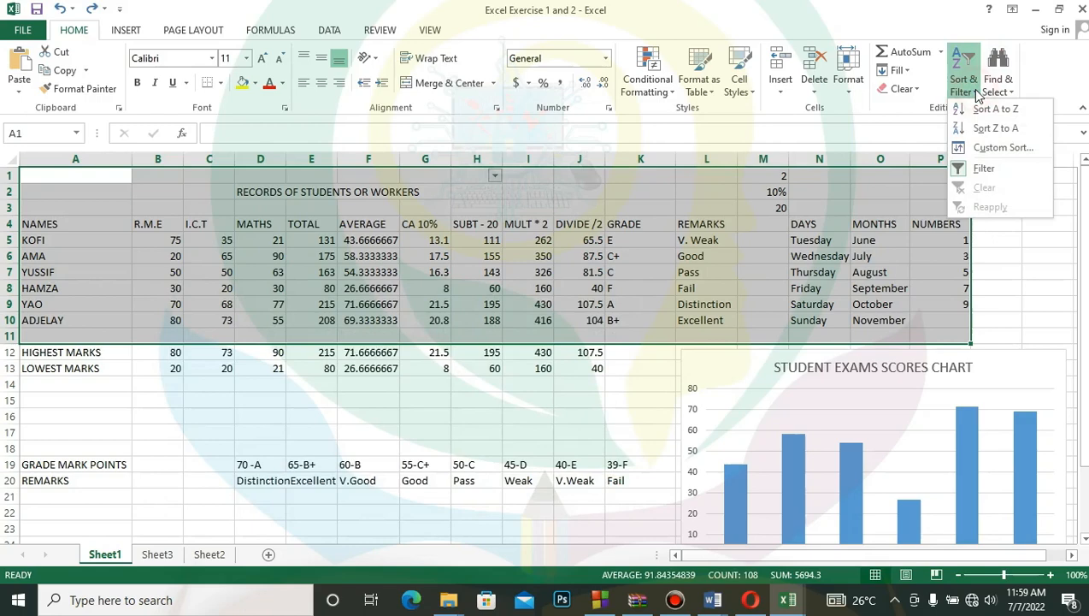
click(989, 162)
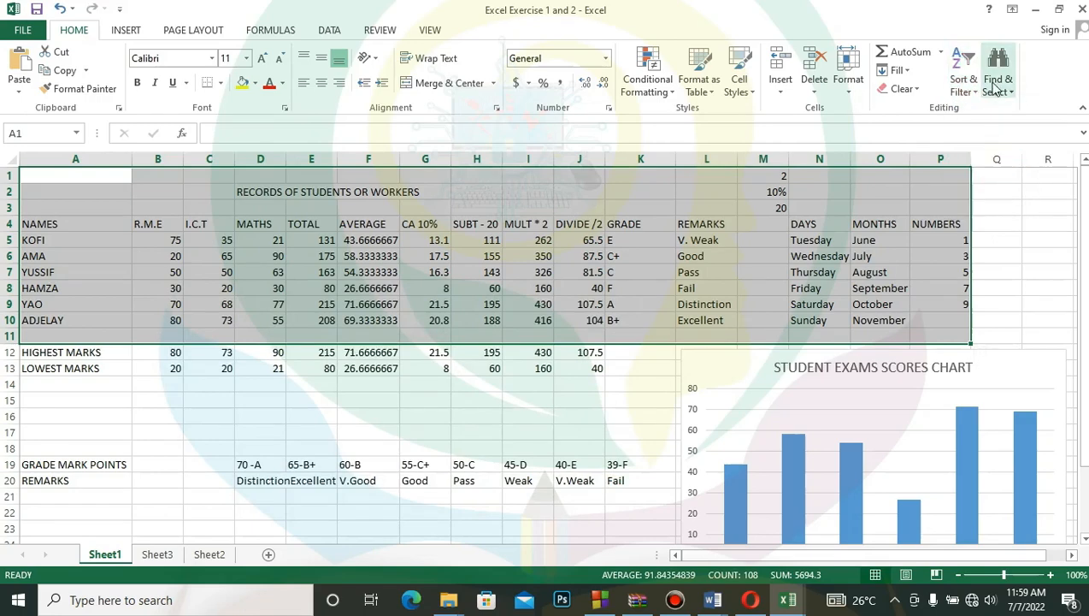
click(966, 85)
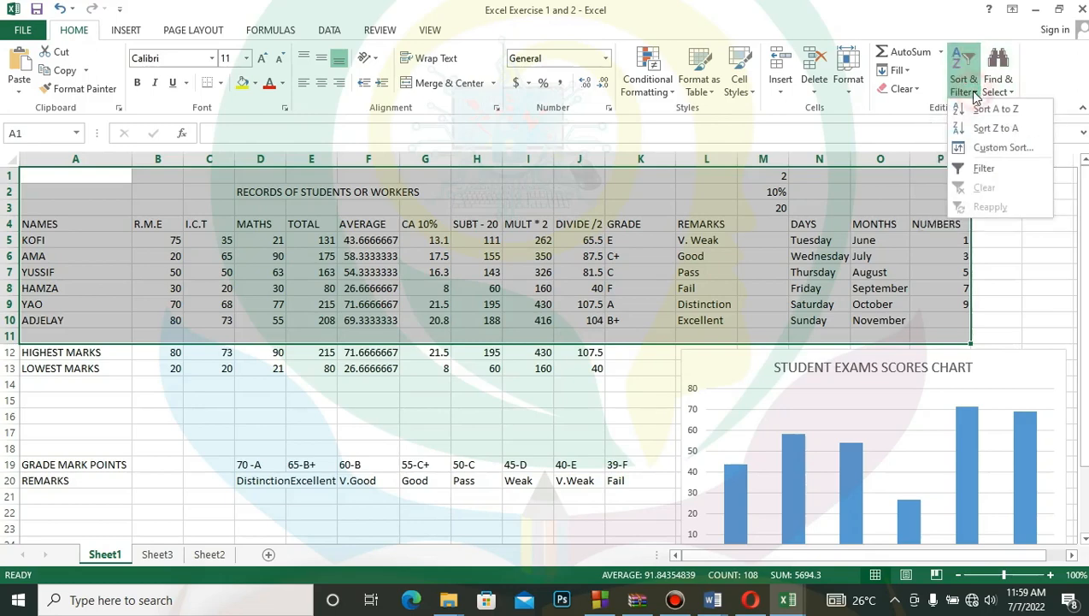
click(982, 169)
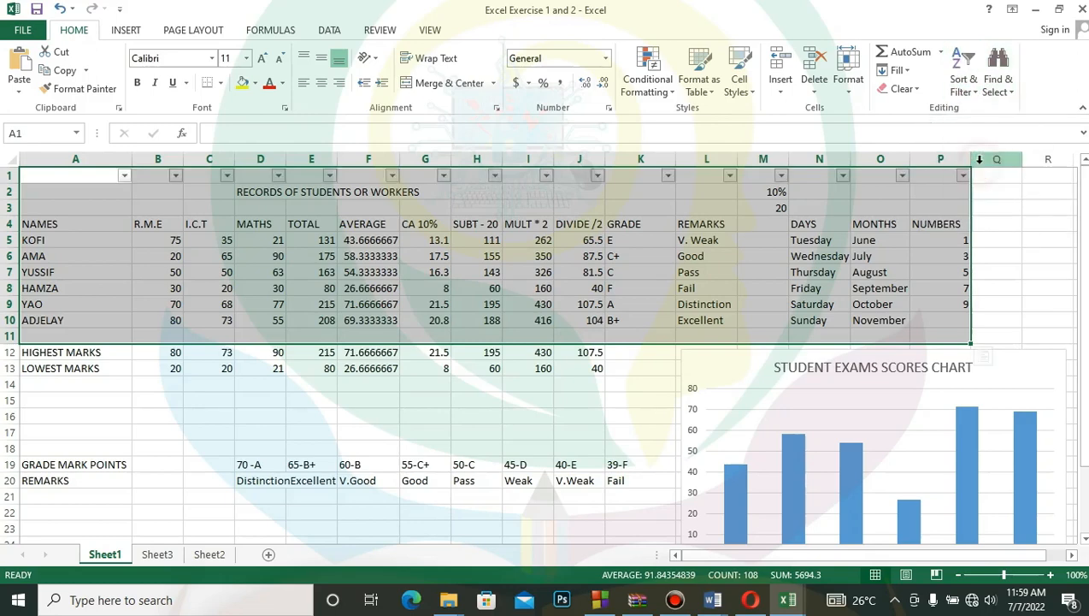
click(528, 239)
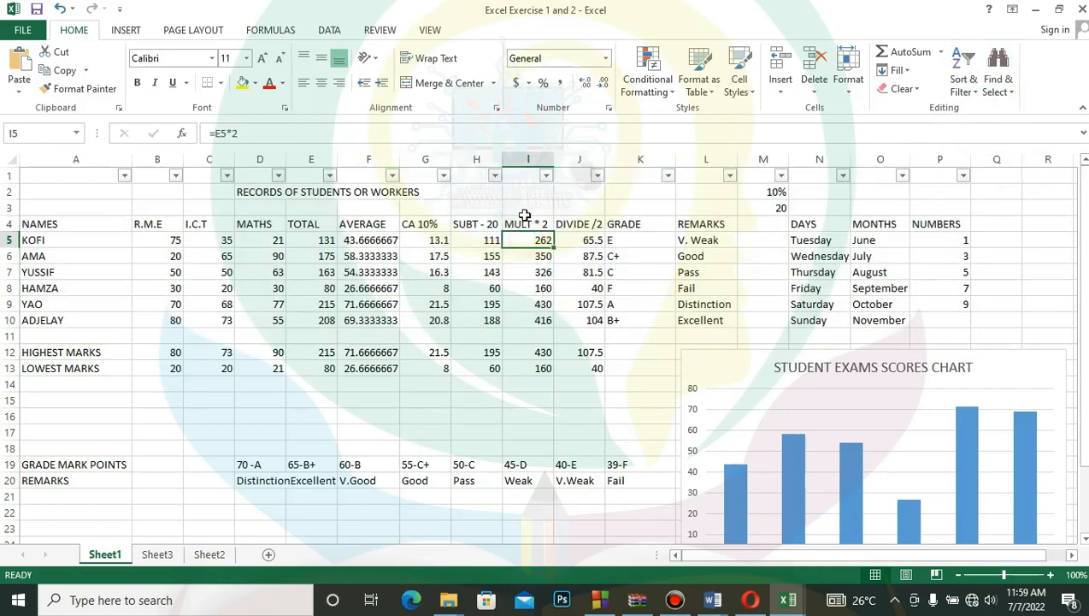
- Sort the records by the SUBT - 20 column from largest to smallest, and undo the sort
click(494, 177)
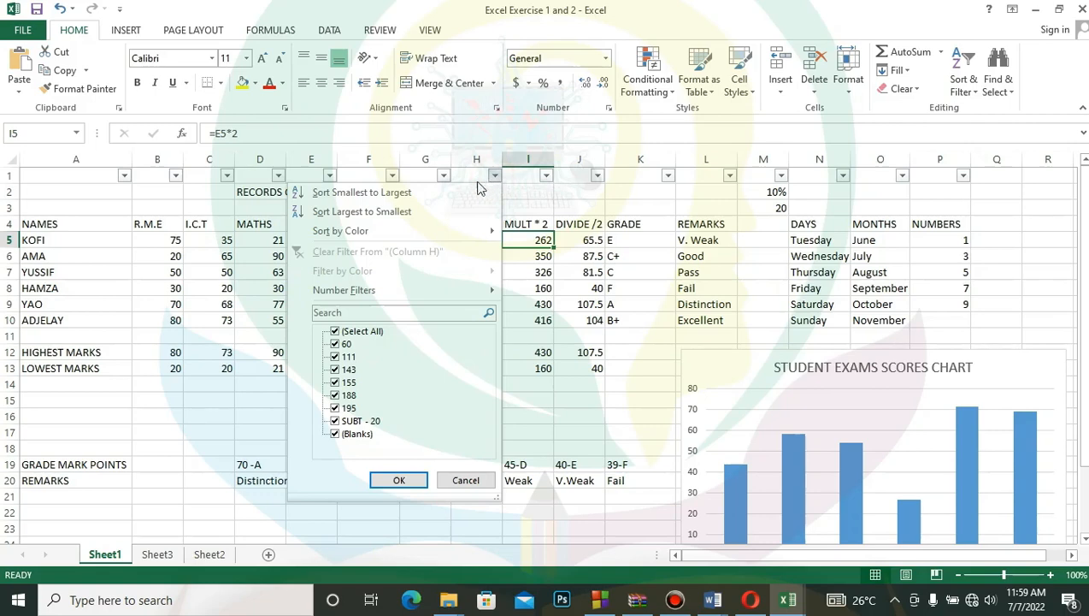
key(Escape)
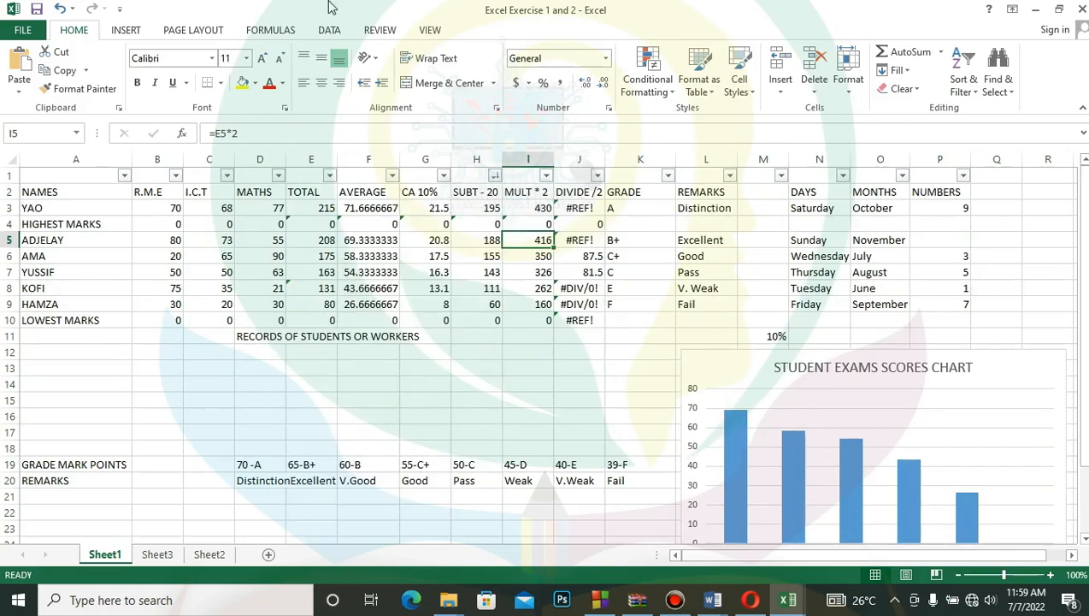
click(61, 10)
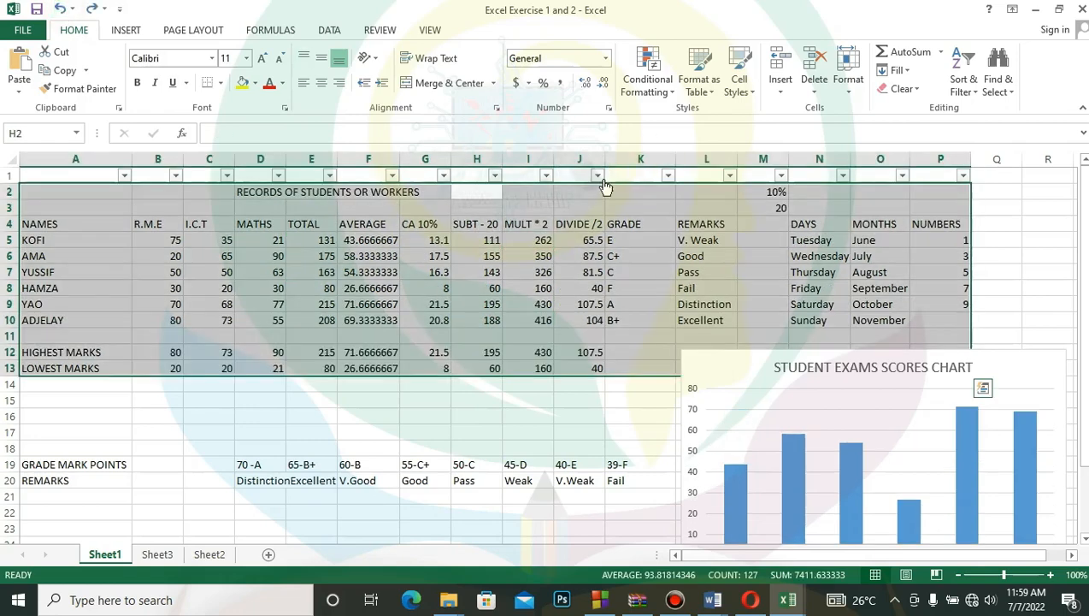
- Filter the I.C.T column to show only 35, 50, 65, 68, 73 and the I.C.T heading, and undo that filter
click(228, 176)
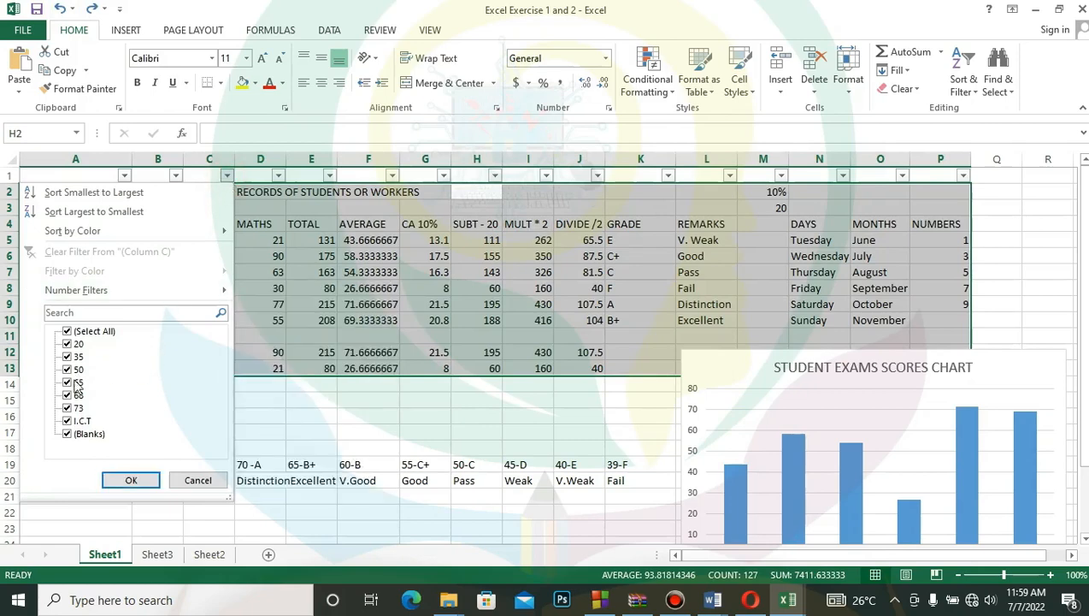
click(66, 332)
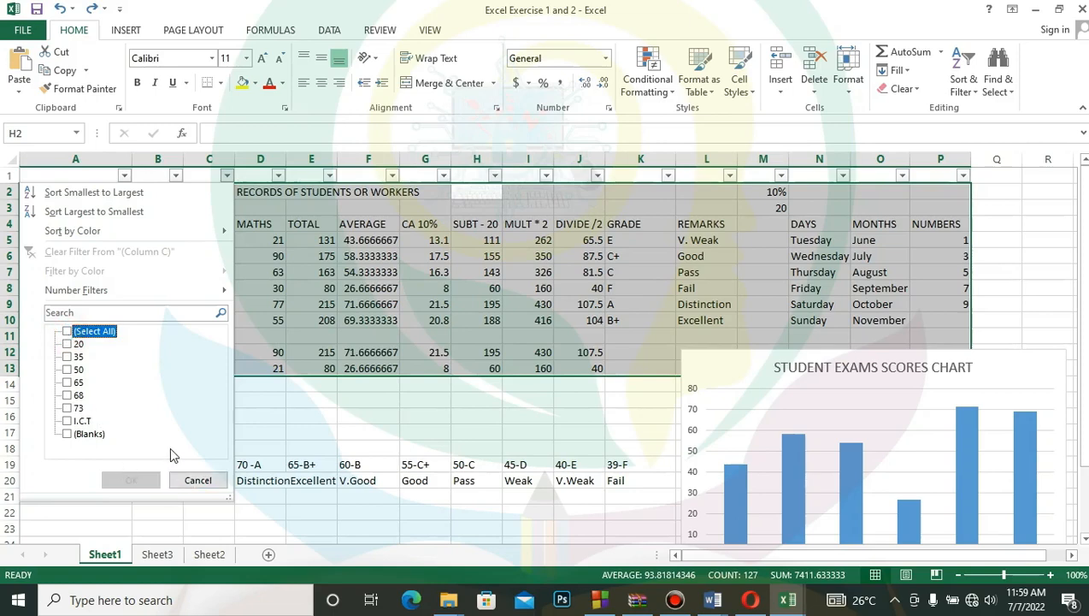
click(69, 358)
click(68, 395)
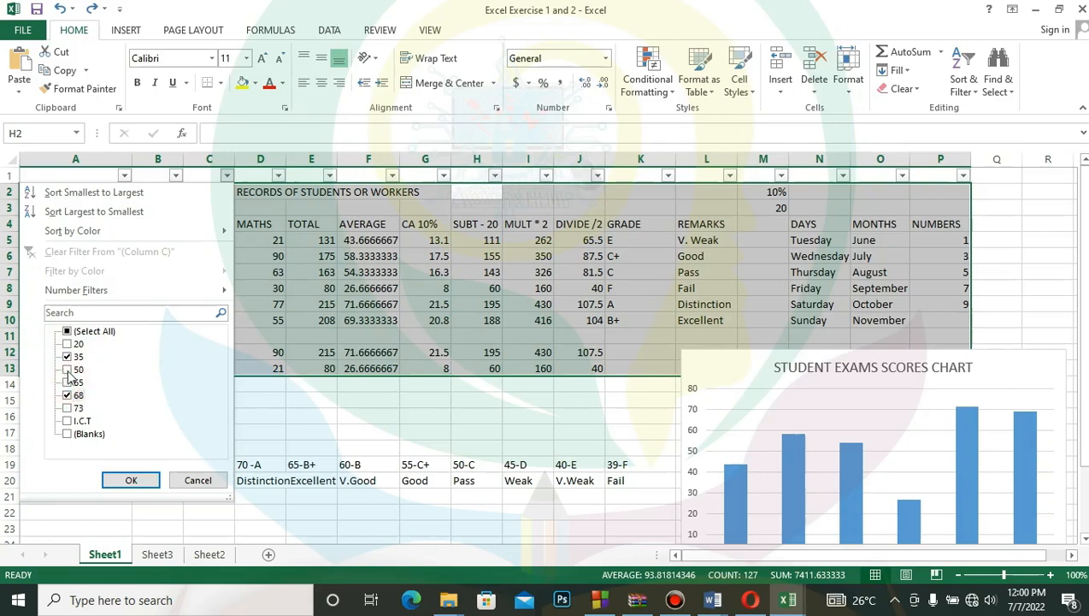
click(67, 370)
click(68, 383)
click(68, 408)
click(68, 420)
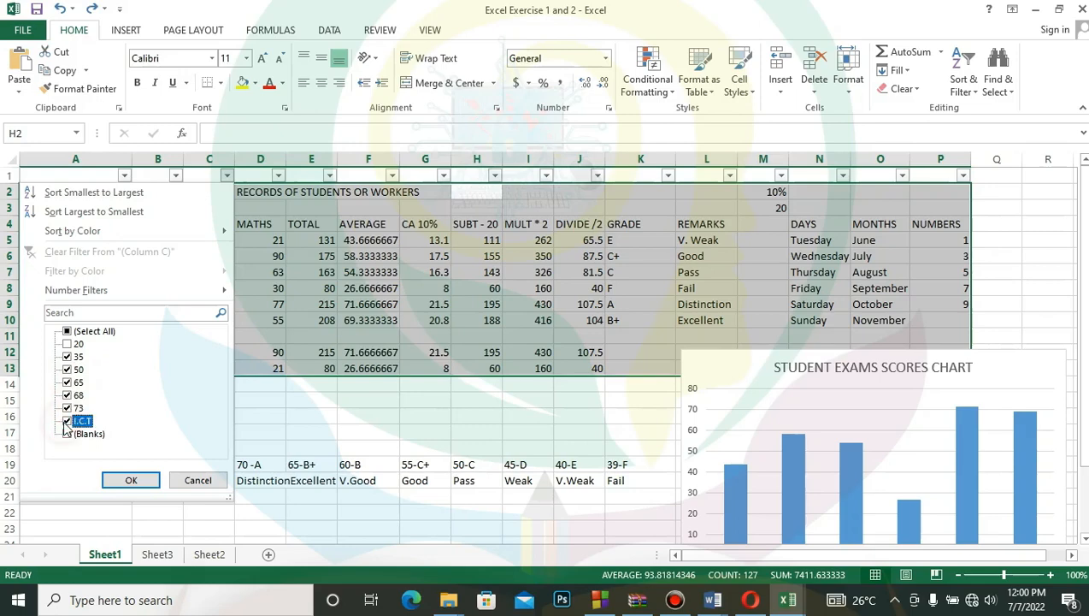
click(133, 478)
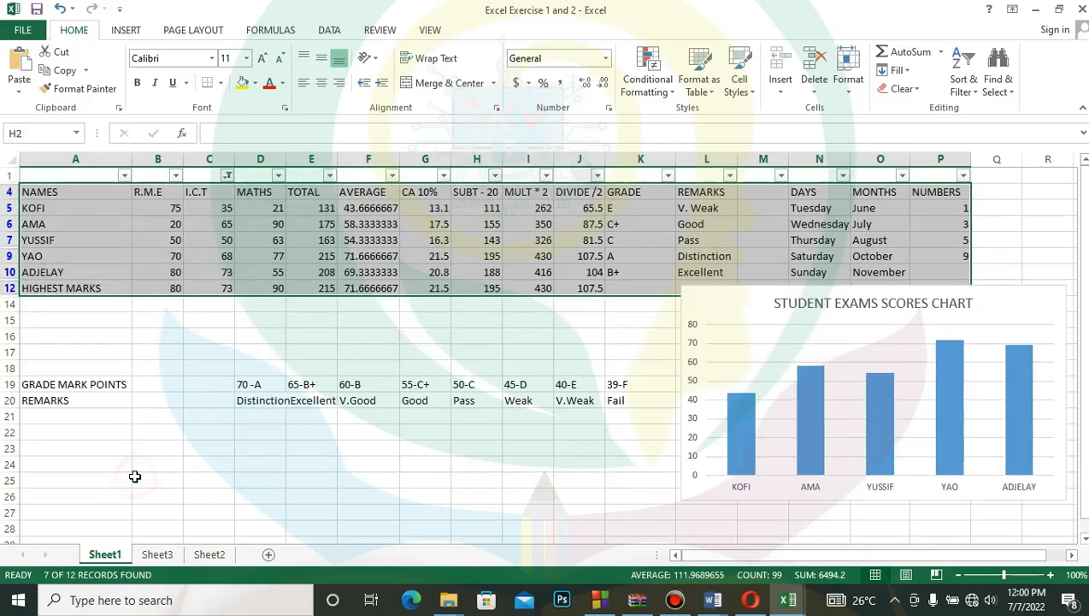
click(59, 9)
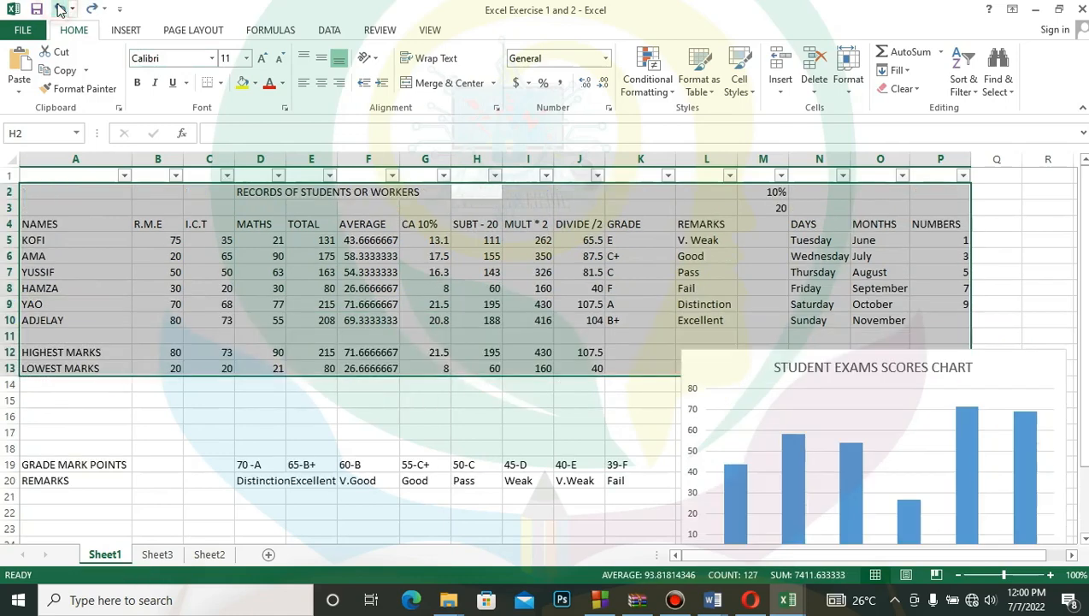
- Filter the I.C.T column to exclude the values 50, 65 and 73, and undo that filter
click(227, 176)
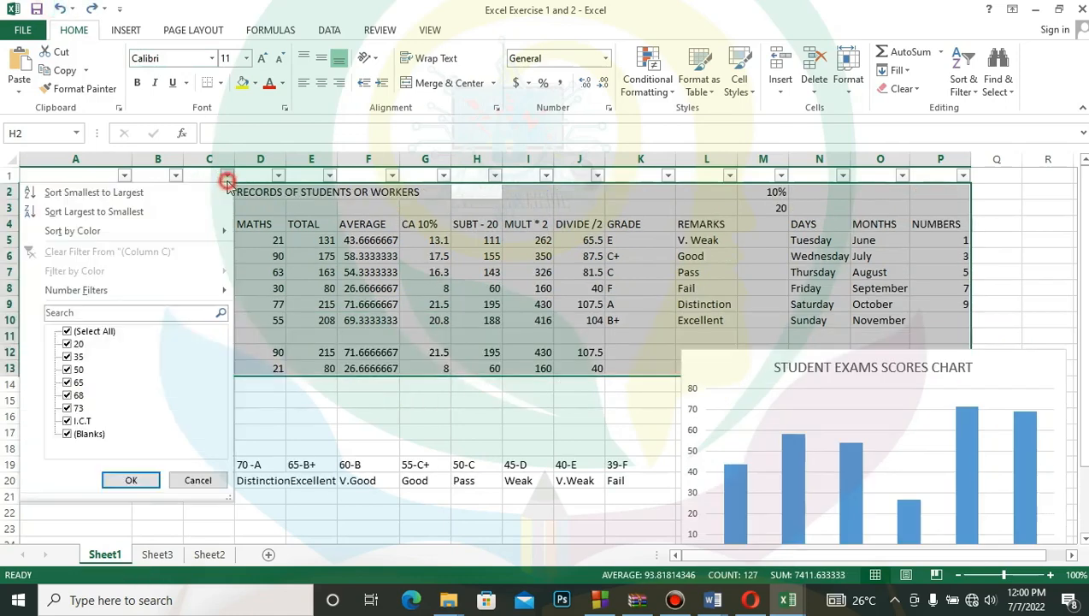
click(68, 408)
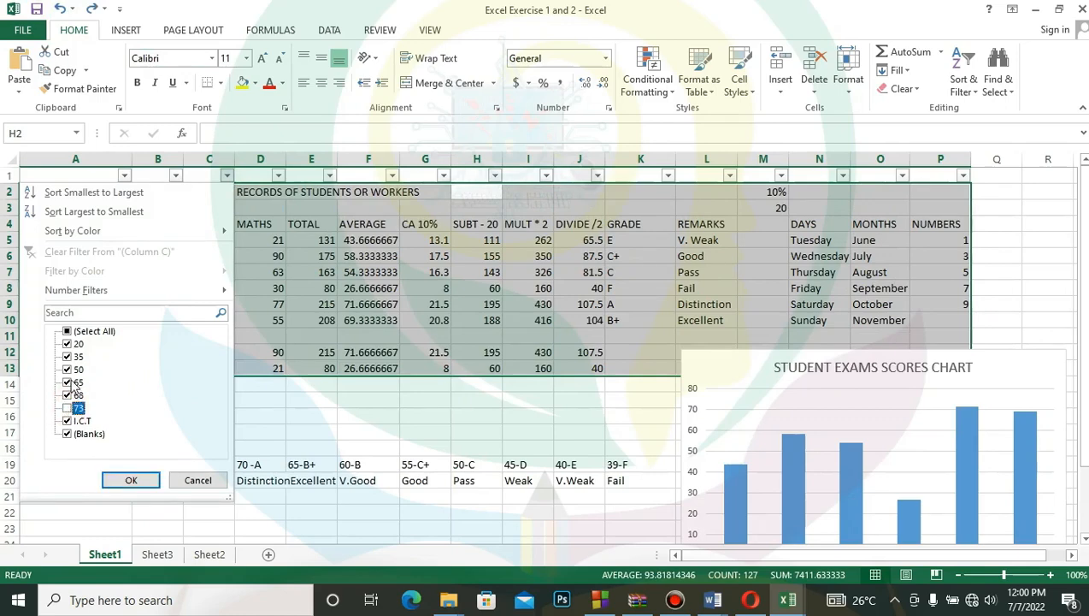
click(68, 382)
click(68, 370)
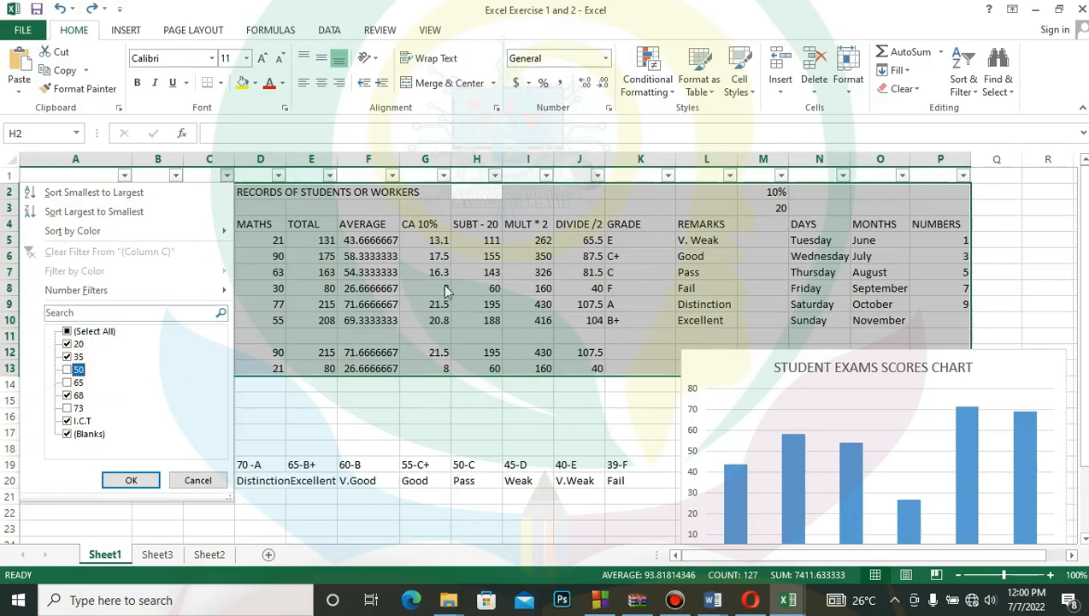
click(141, 480)
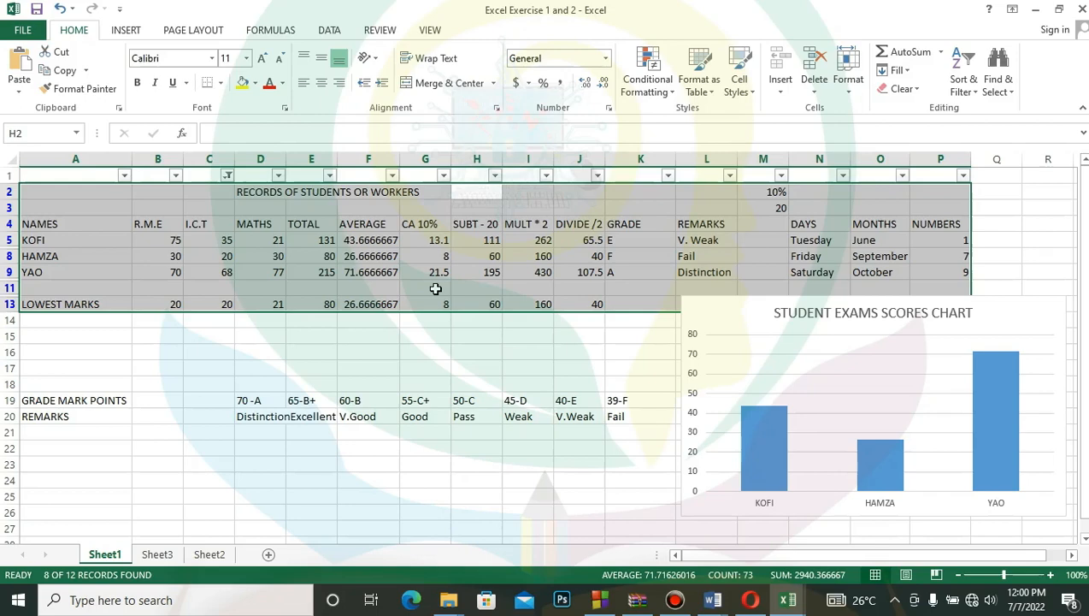
click(60, 9)
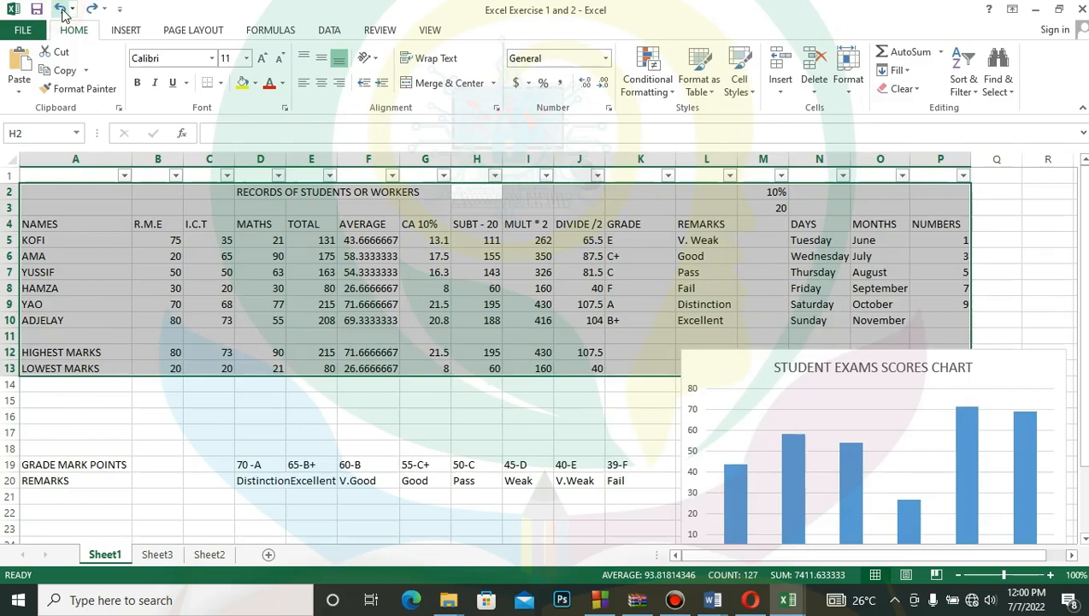
- Undo turning on filtering for the selected records range, deselect the range and save the workbook
click(60, 8)
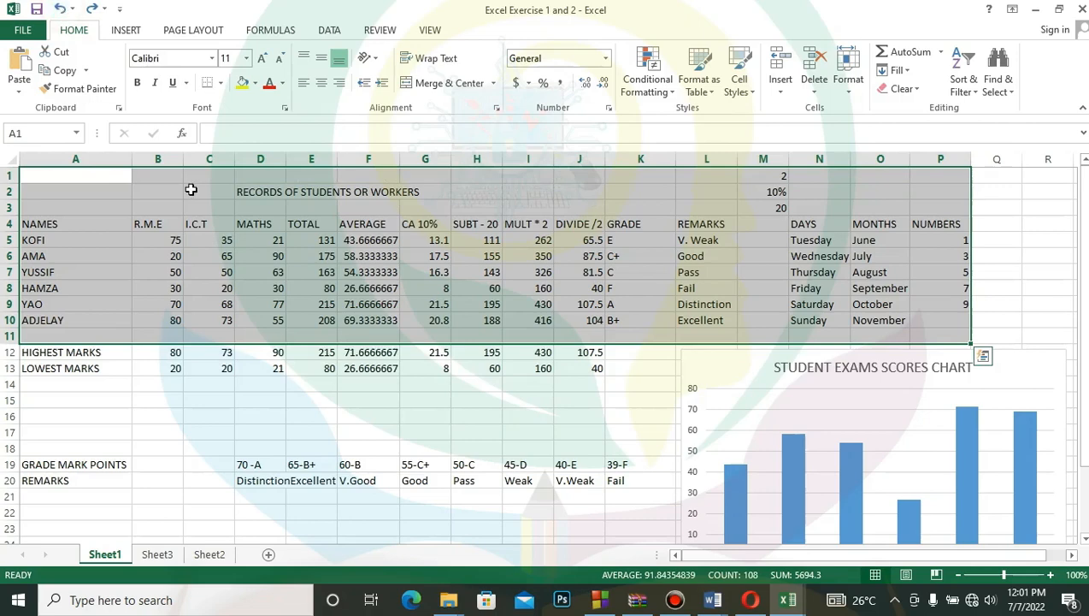
click(309, 413)
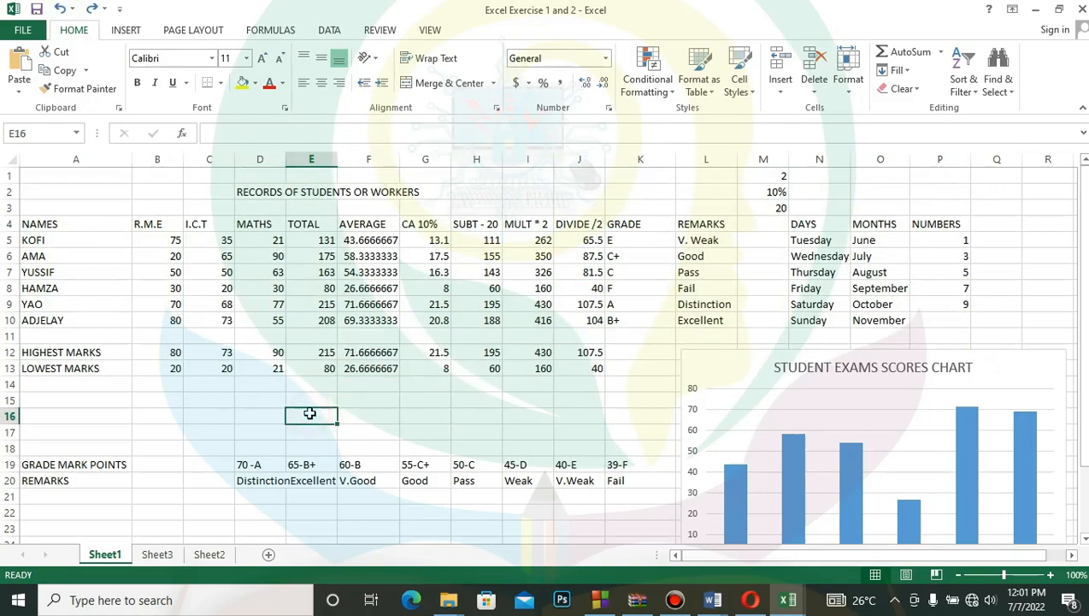
key(ctrl+s)
- Insert a new sheet column before the MATHS column
click(264, 151)
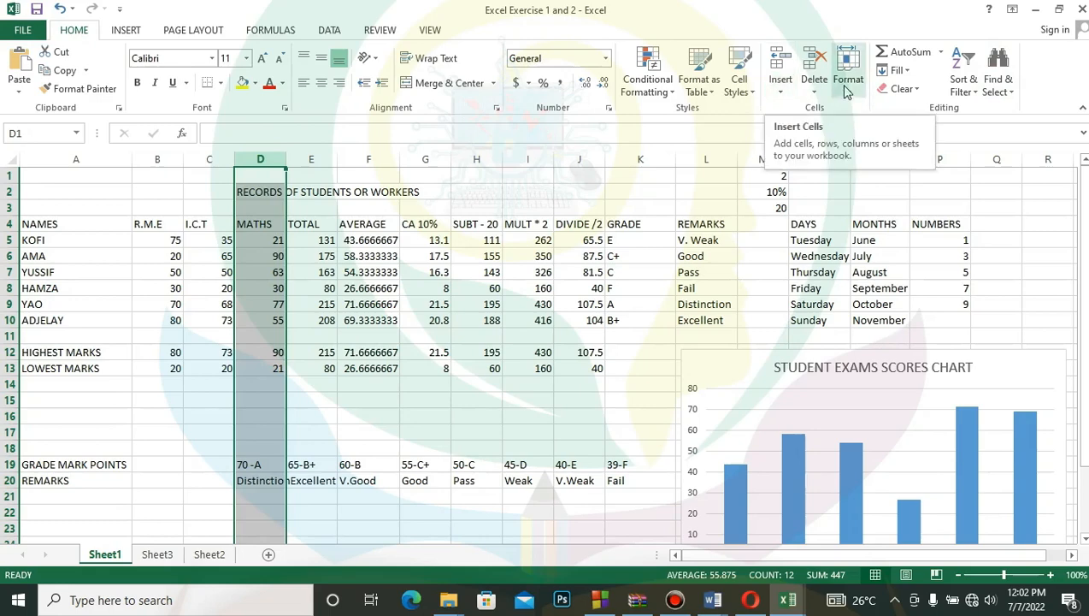
click(781, 92)
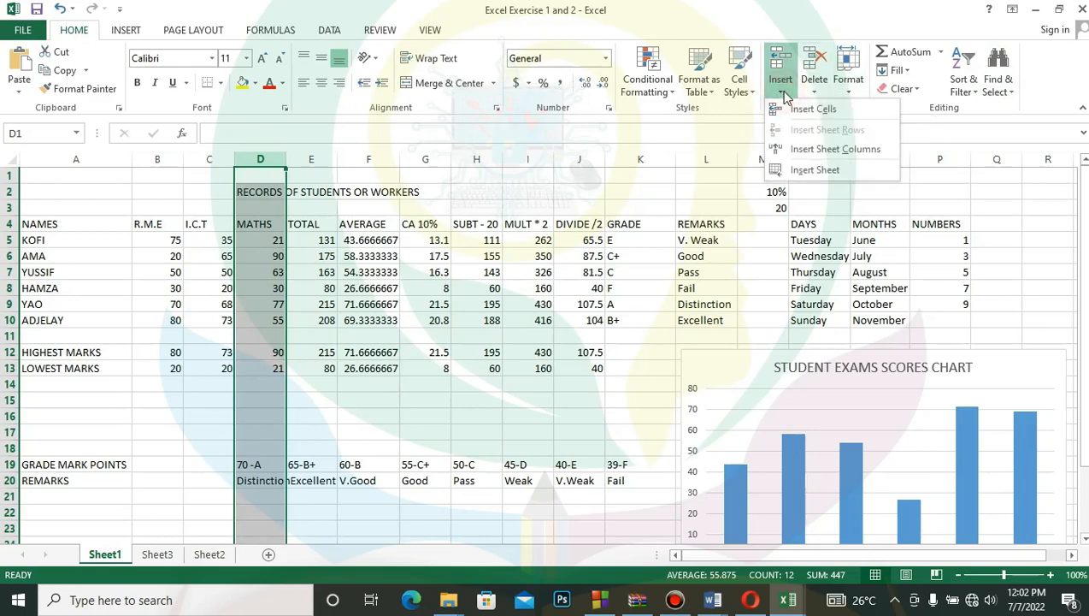
click(835, 150)
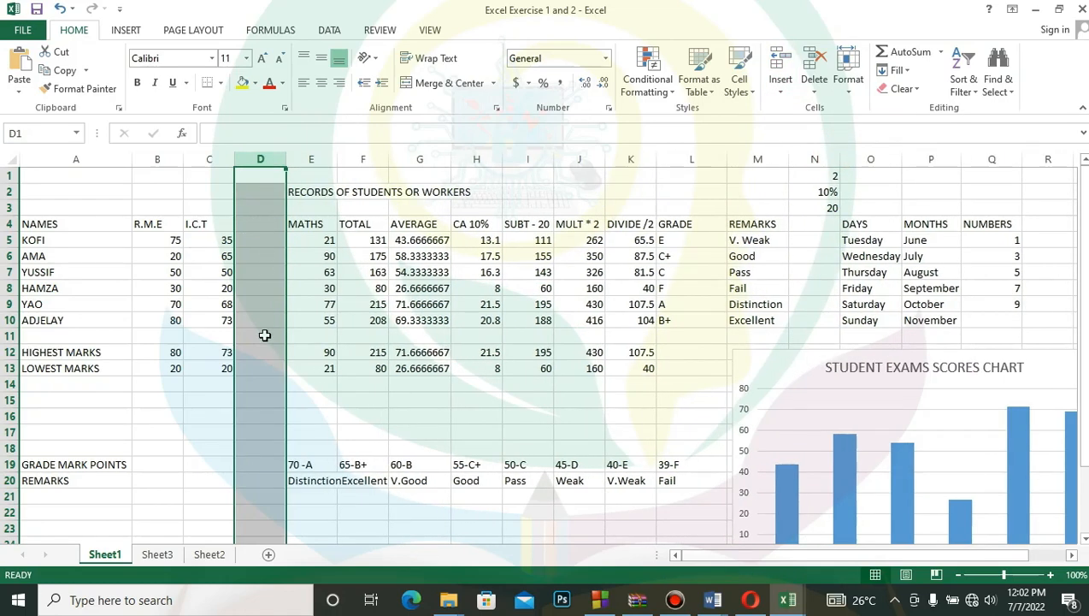
- Enter the heading ENGLISH in cell D4 of the new column
click(267, 226)
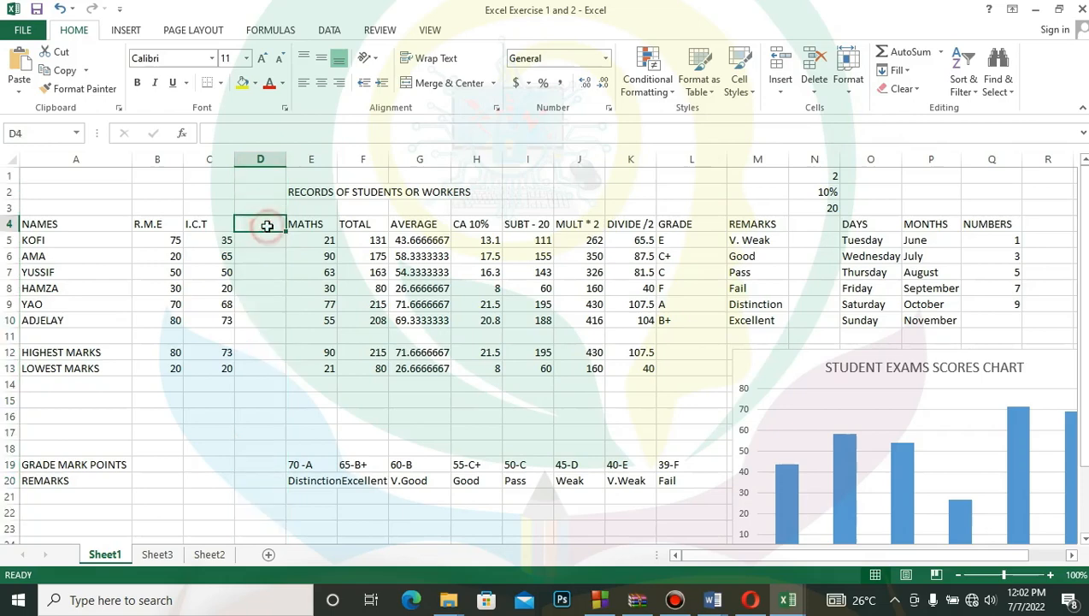
text(HJGJ)
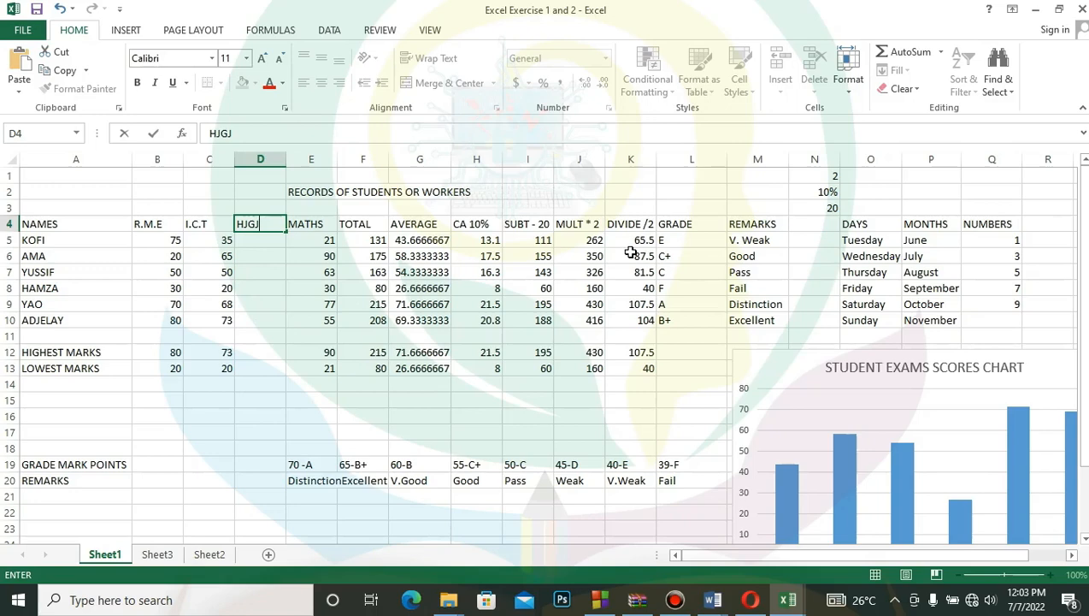
key(BackSpace)
key(BackSpace)
key(BackSpace)
key(BackSpace)
text(ENGLISH)
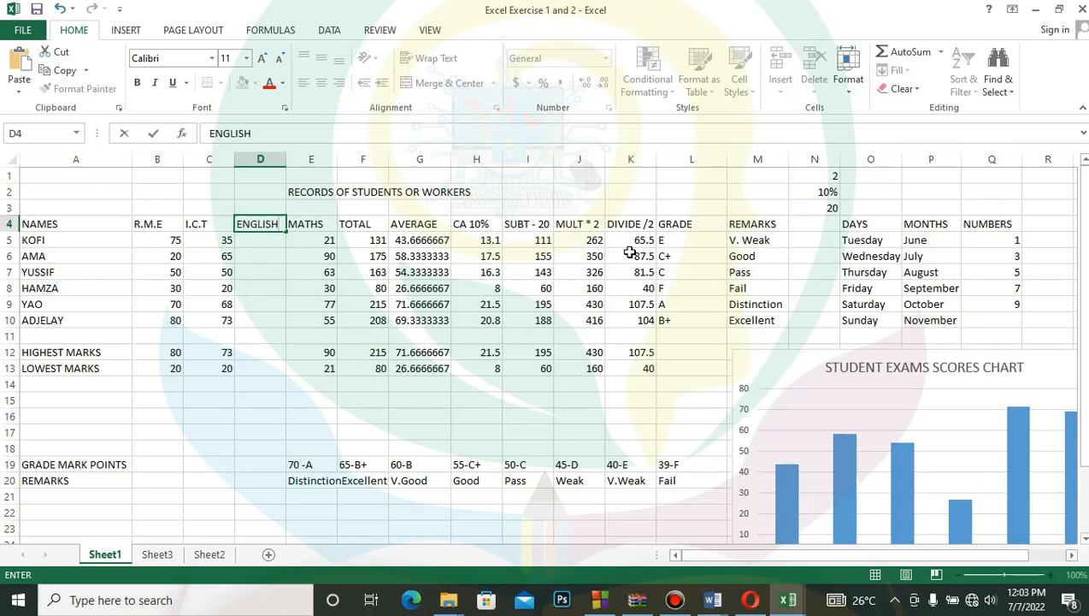
key(Return)
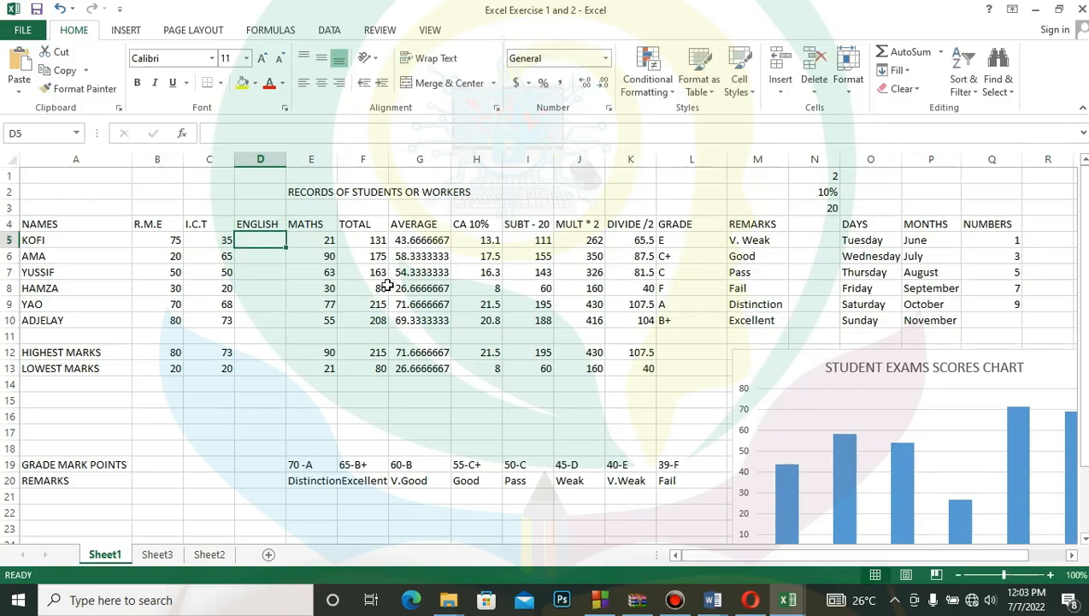
- Enter the ENGLISH scores 55, 565 and 45 in cells D5 to D7
text(HJGJH)
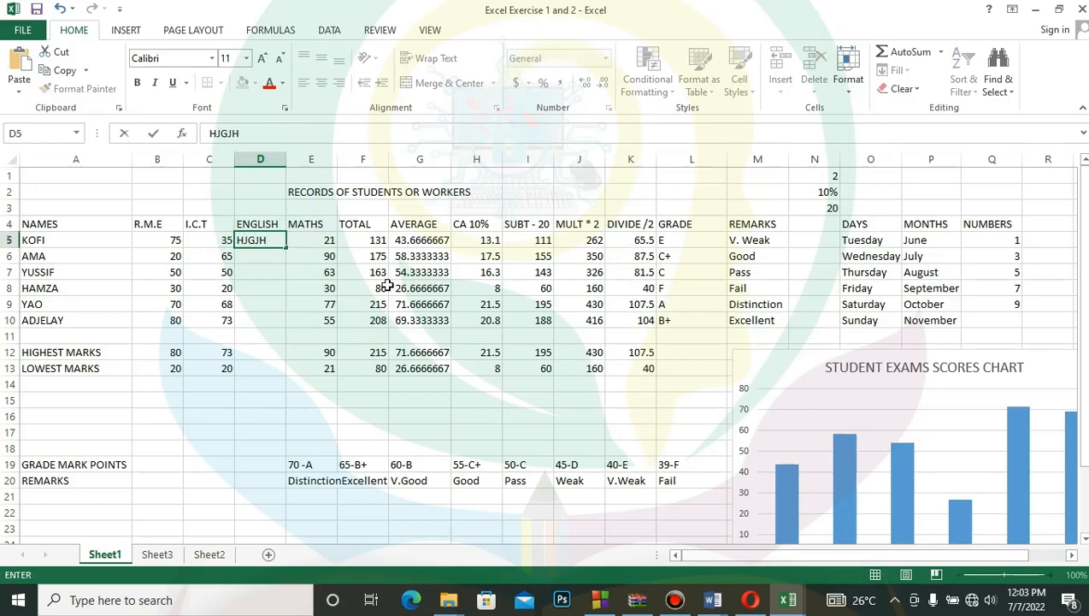
key(BackSpace)
key(BackSpace)
key(BackSpace)
key(BackSpace)
text(55)
key(Return)
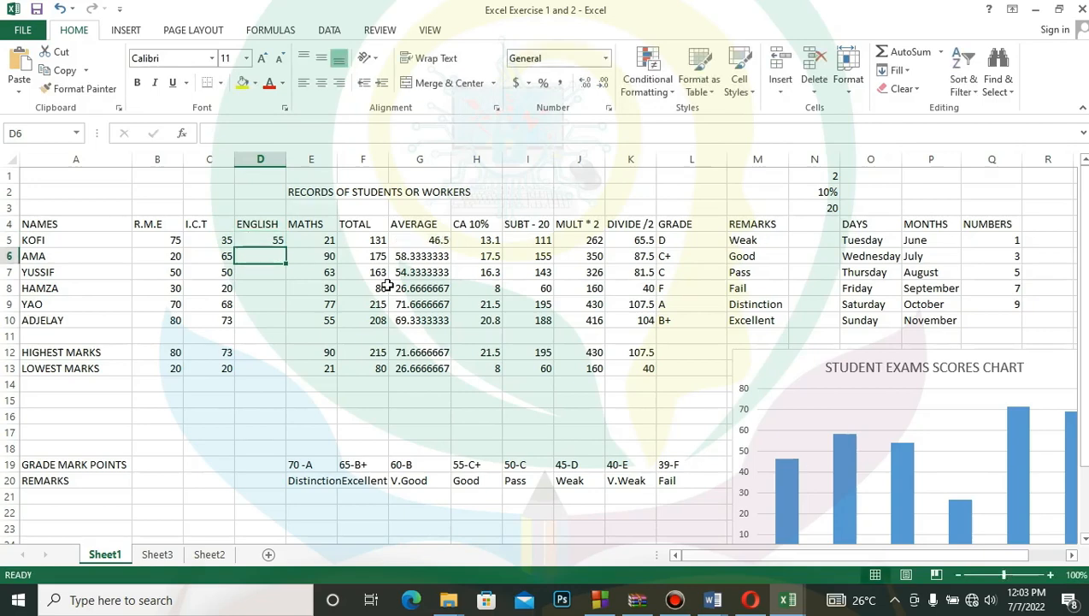
text(5646)
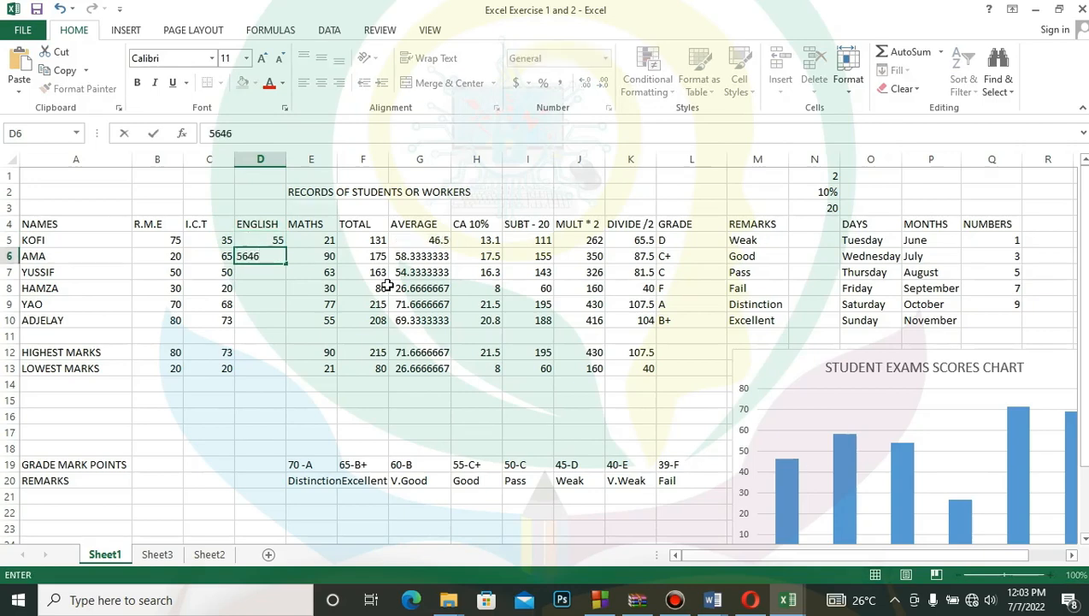
key(BackSpace)
key(BackSpace)
text(5)
key(Return)
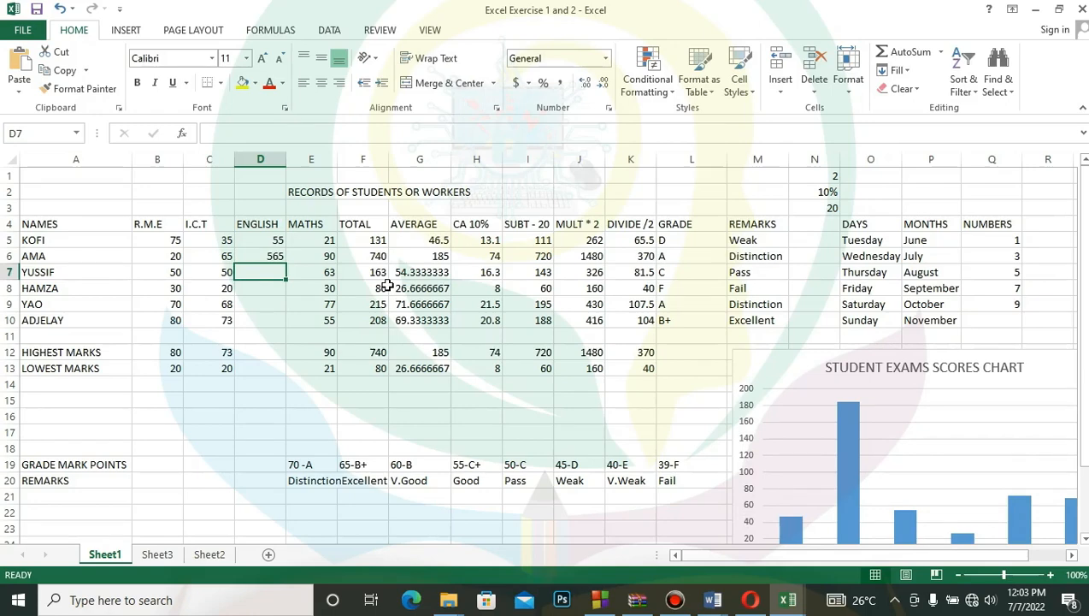
text(45)
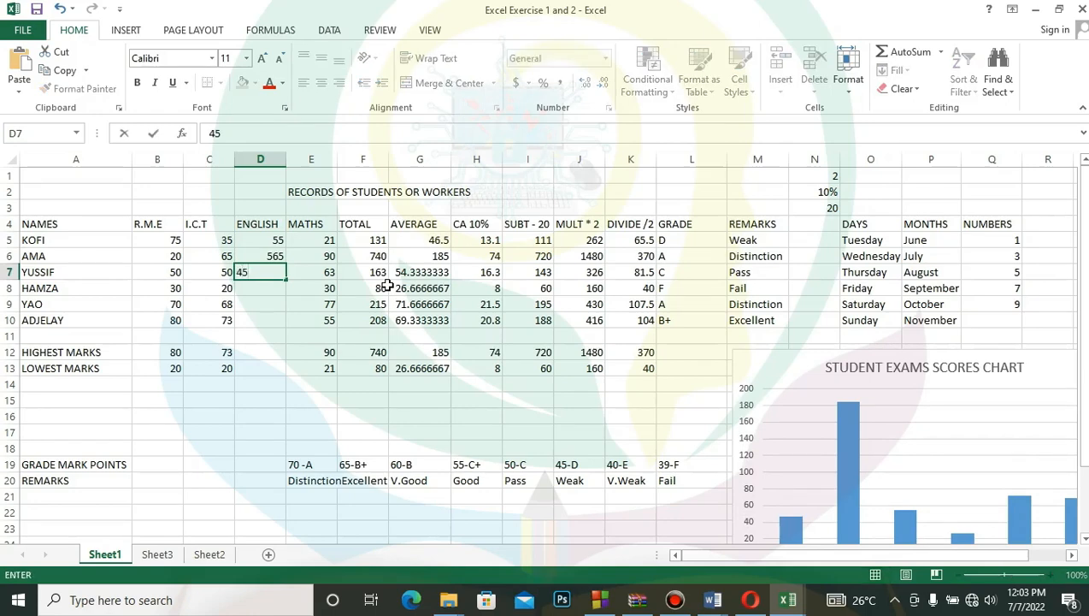
key(Return)
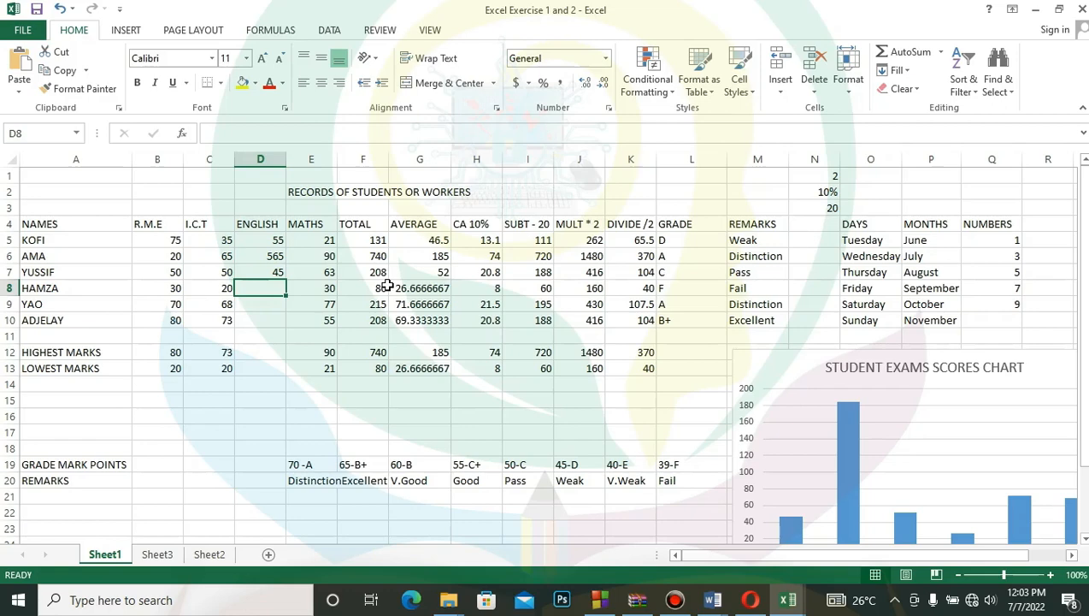
- Delete the entire ENGLISH column from the sheet
click(271, 154)
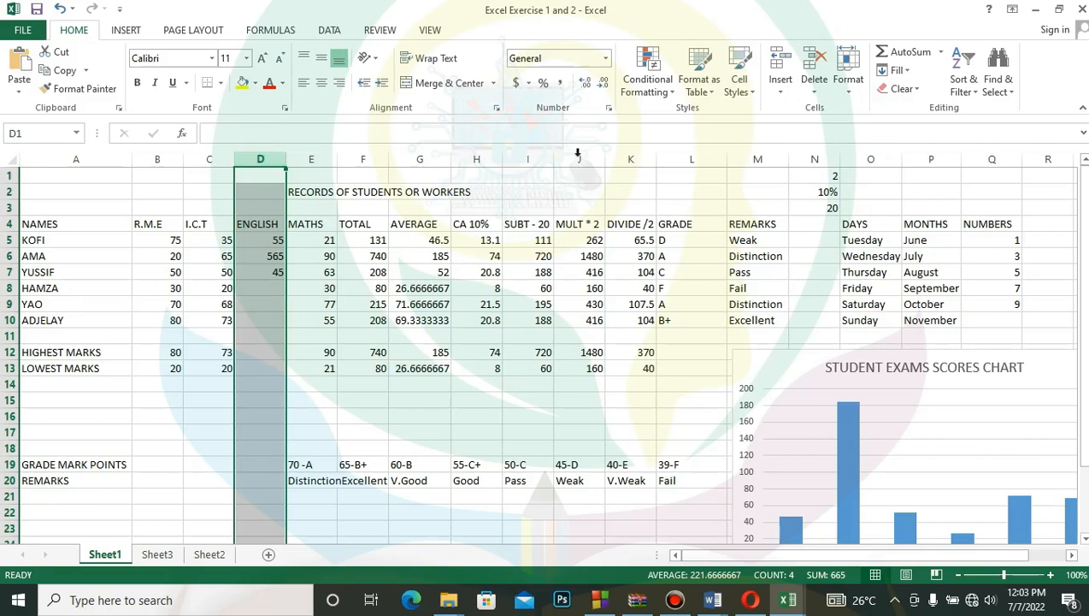
click(817, 97)
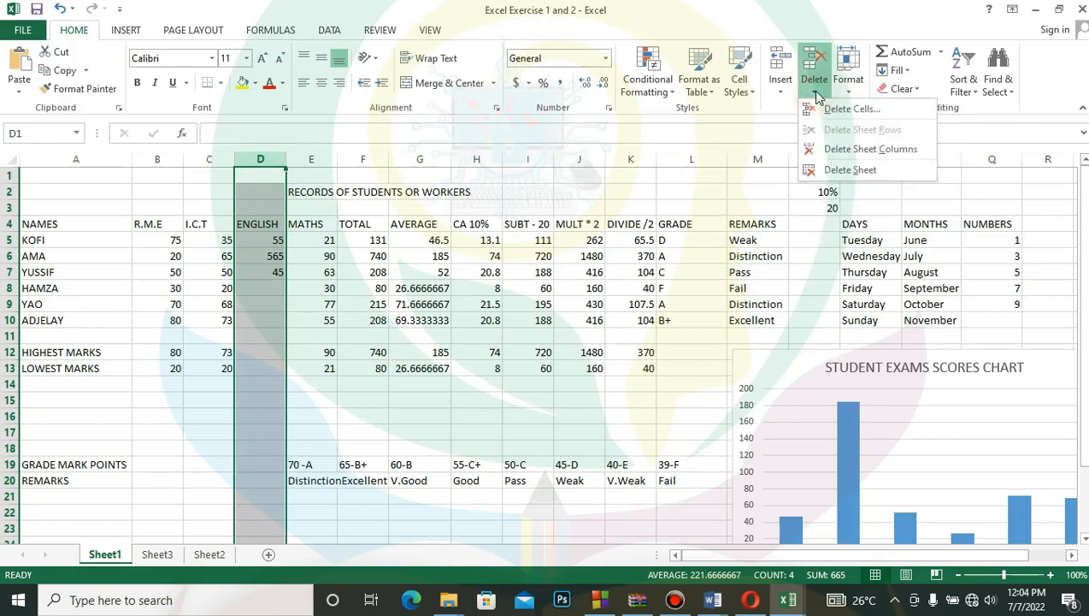
click(894, 150)
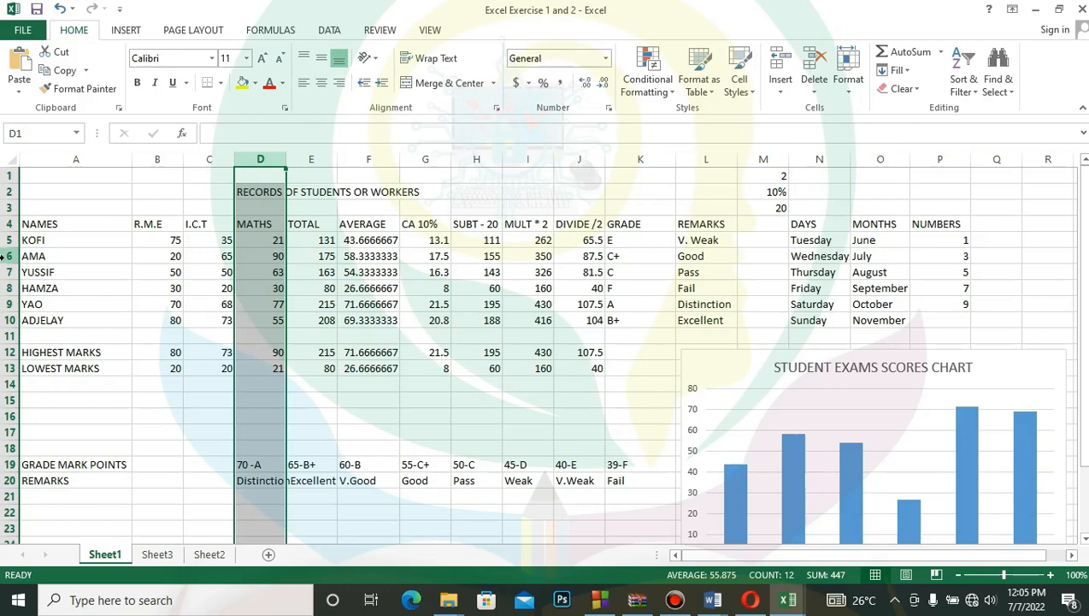
- Insert a blank sheet row above row 6, and delete that new row again
click(3, 257)
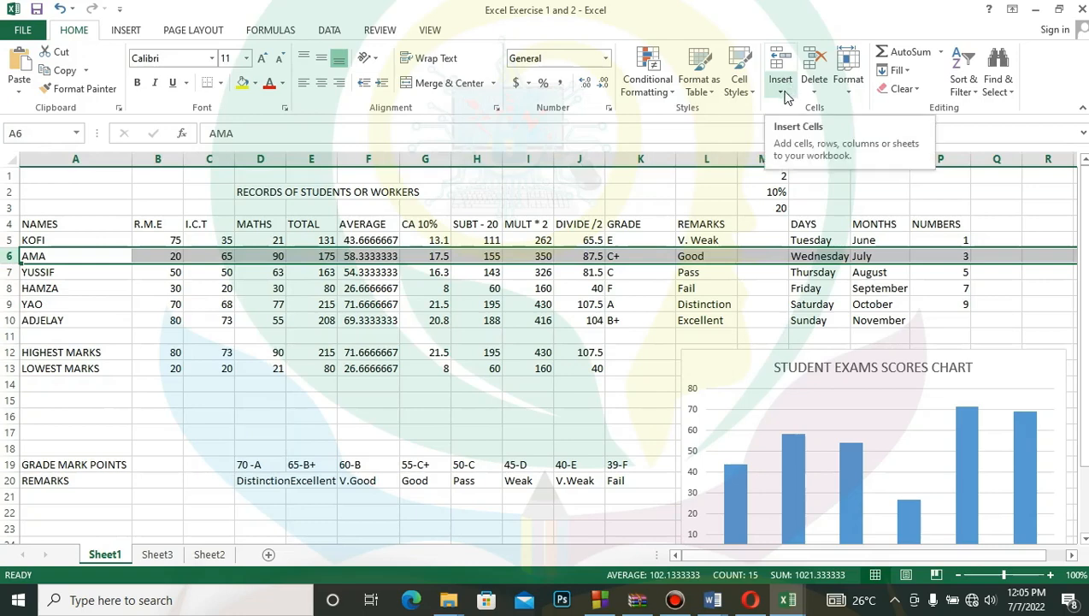
click(122, 32)
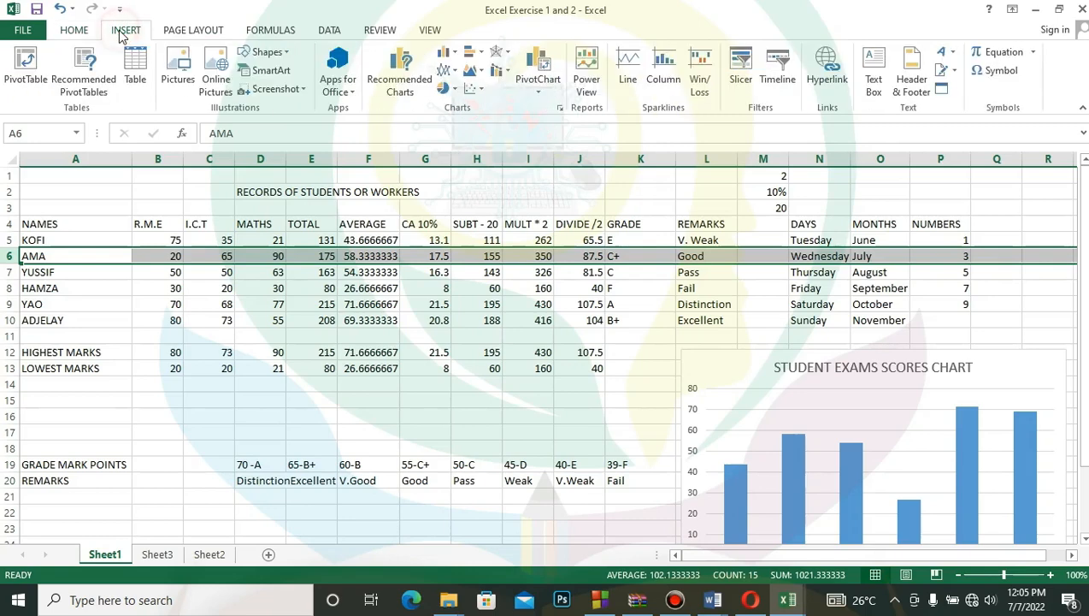
click(69, 32)
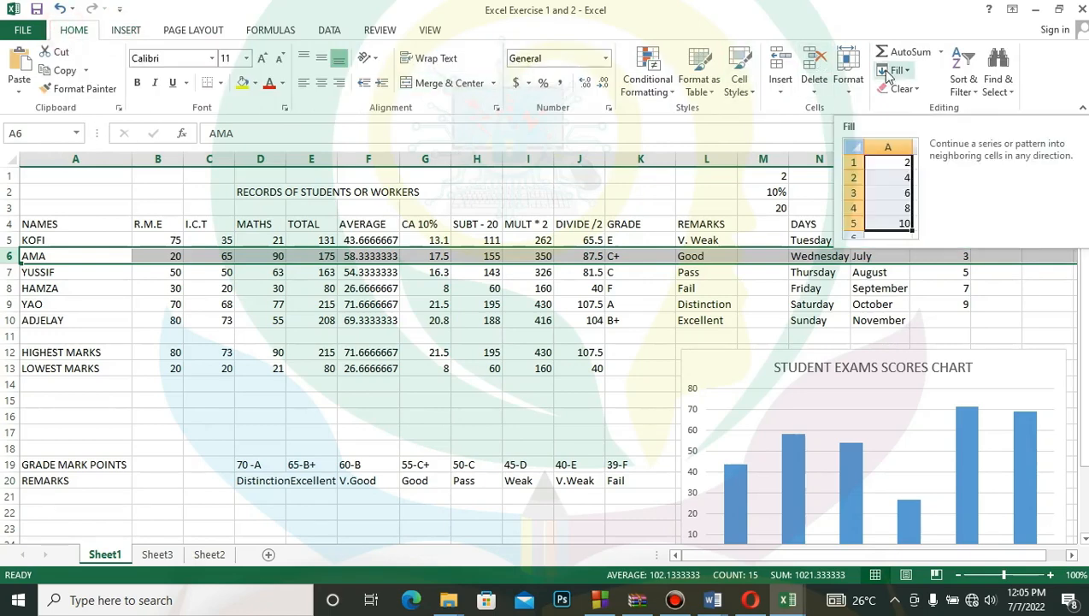
click(783, 90)
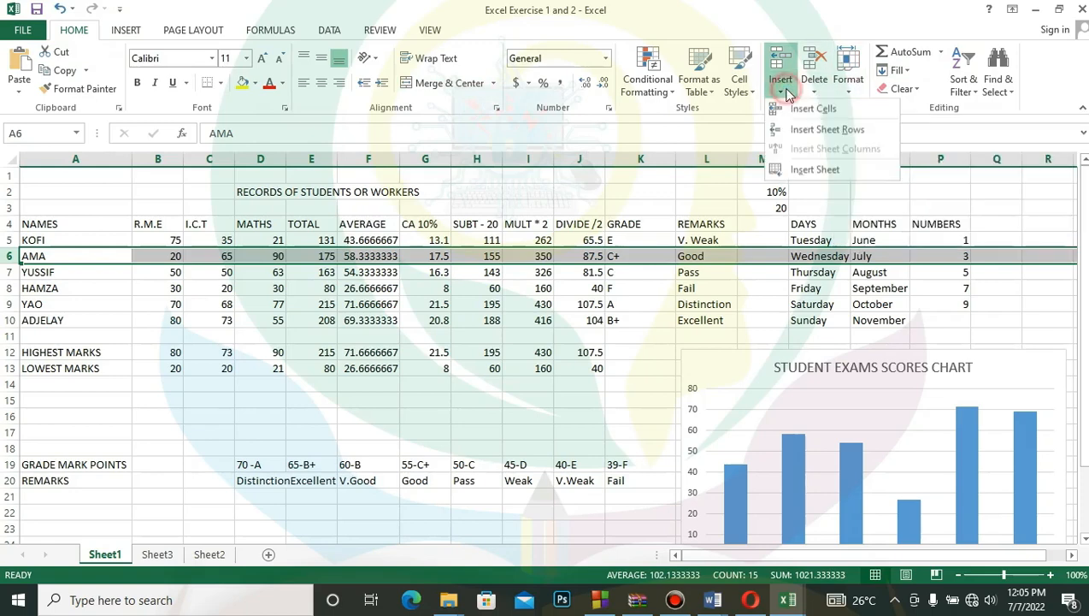
click(843, 130)
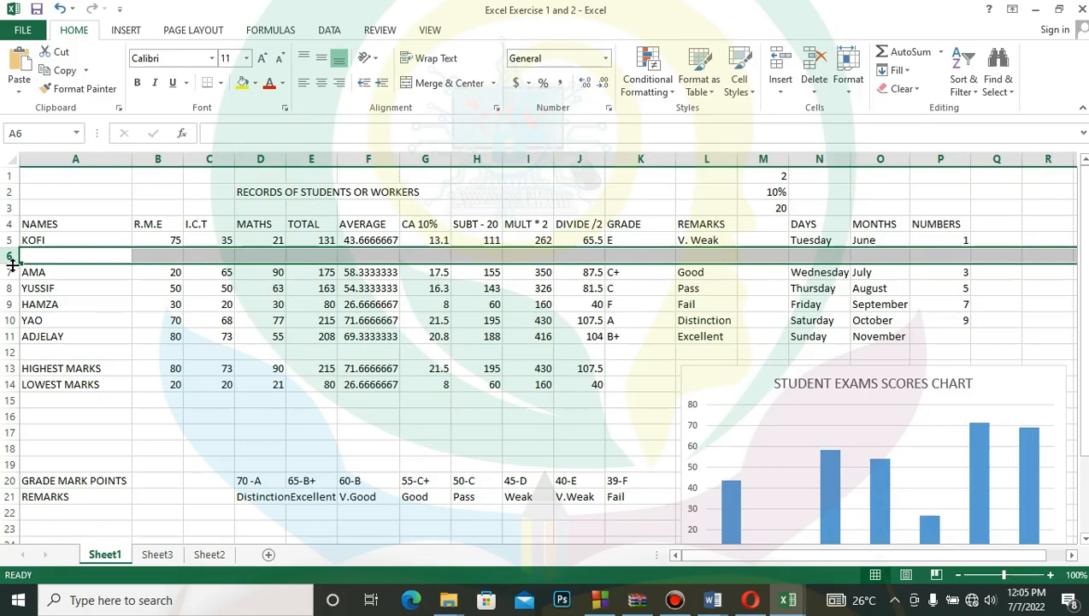
click(813, 95)
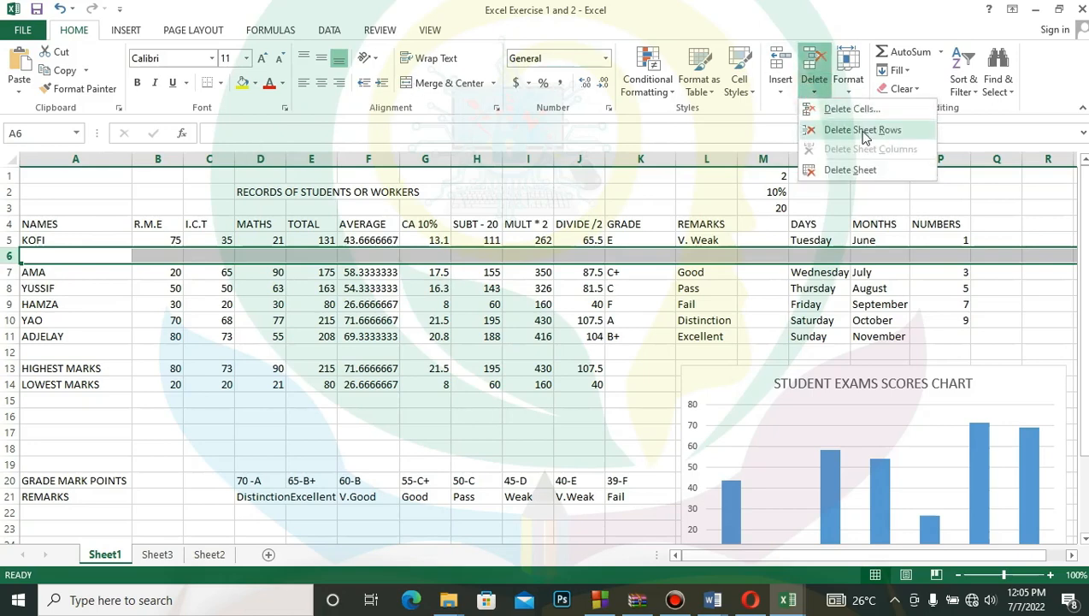
click(877, 135)
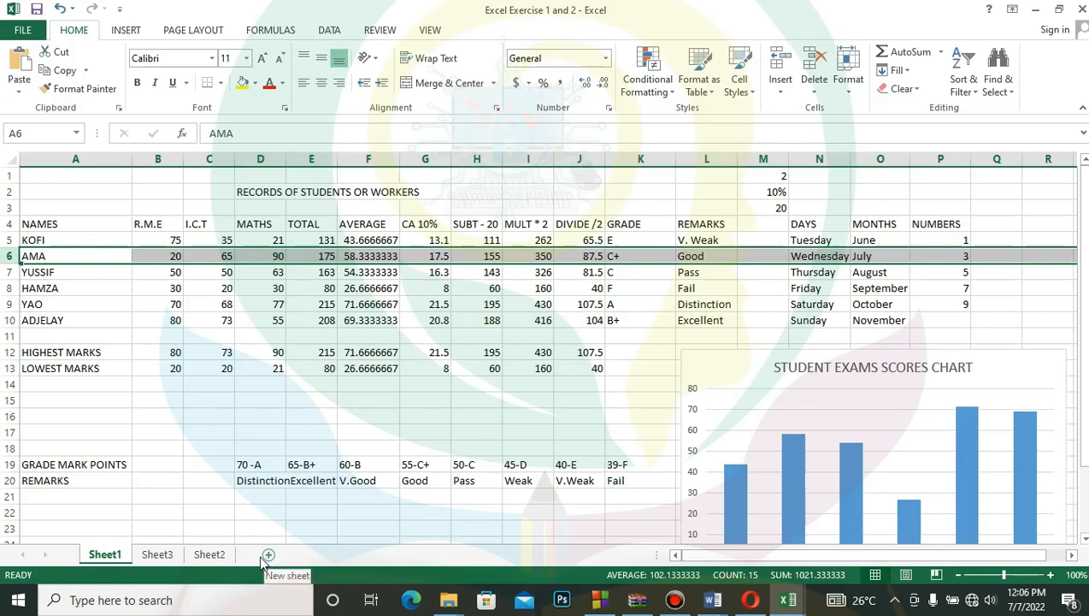
- Add two blank worksheets after Sheet2 and insert a third one in front of the last sheet
click(213, 555)
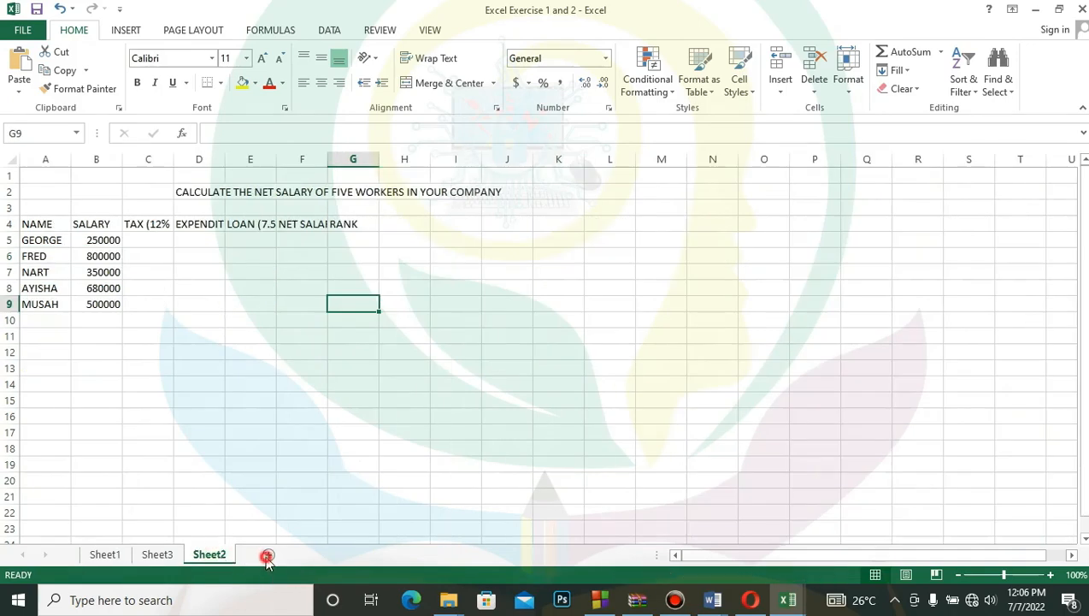
click(266, 556)
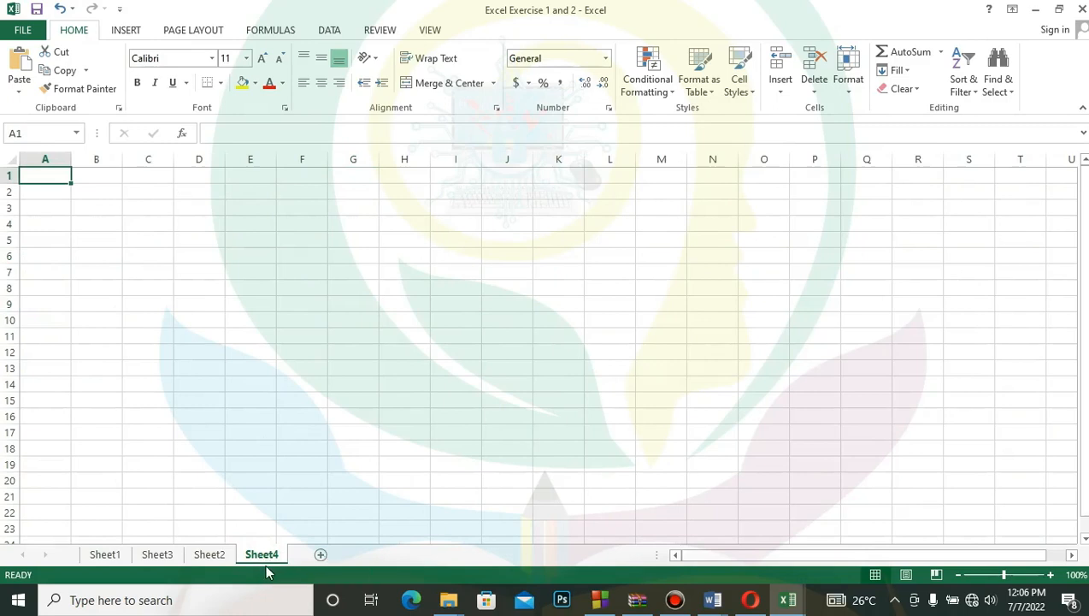
click(320, 556)
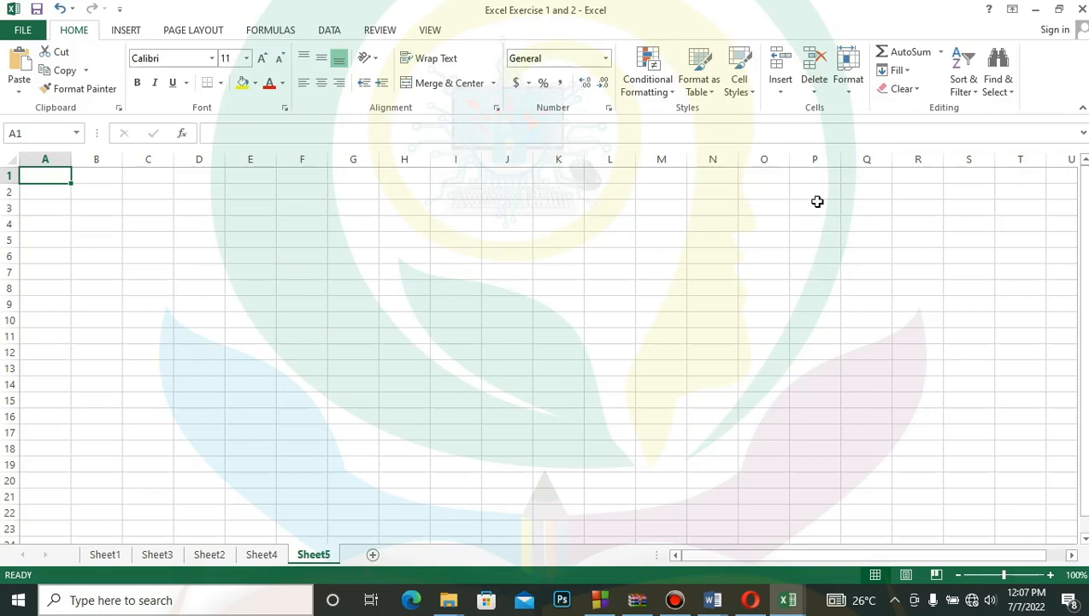
click(781, 92)
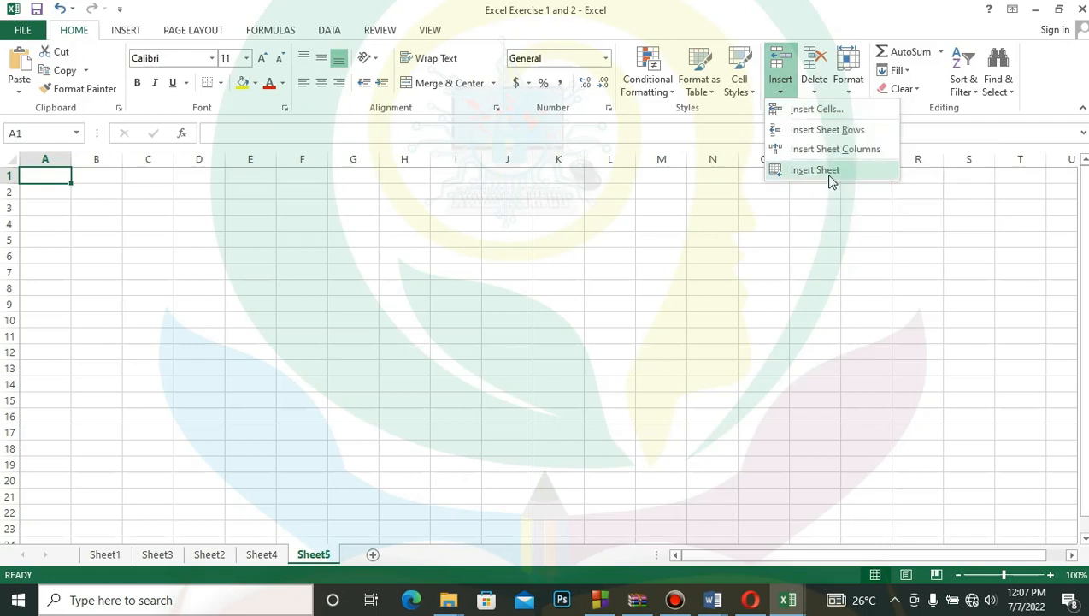
click(828, 171)
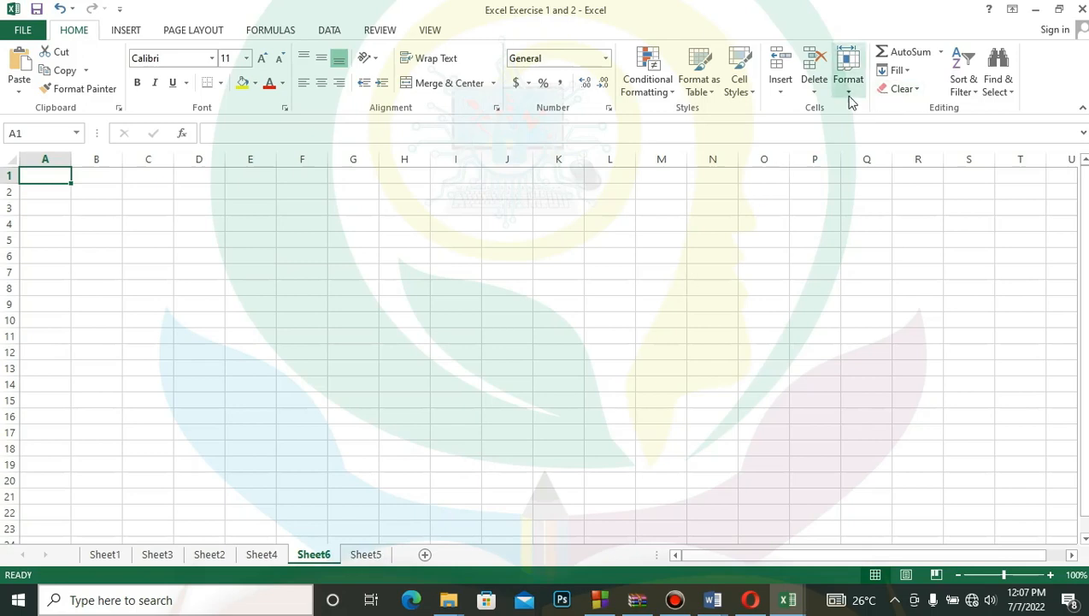
click(788, 101)
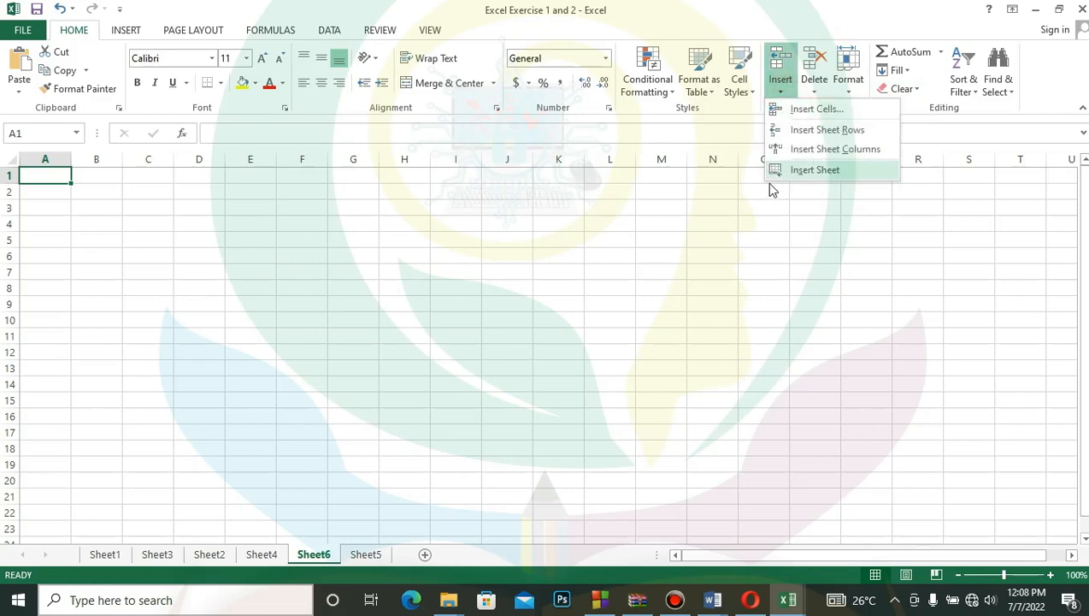
click(842, 114)
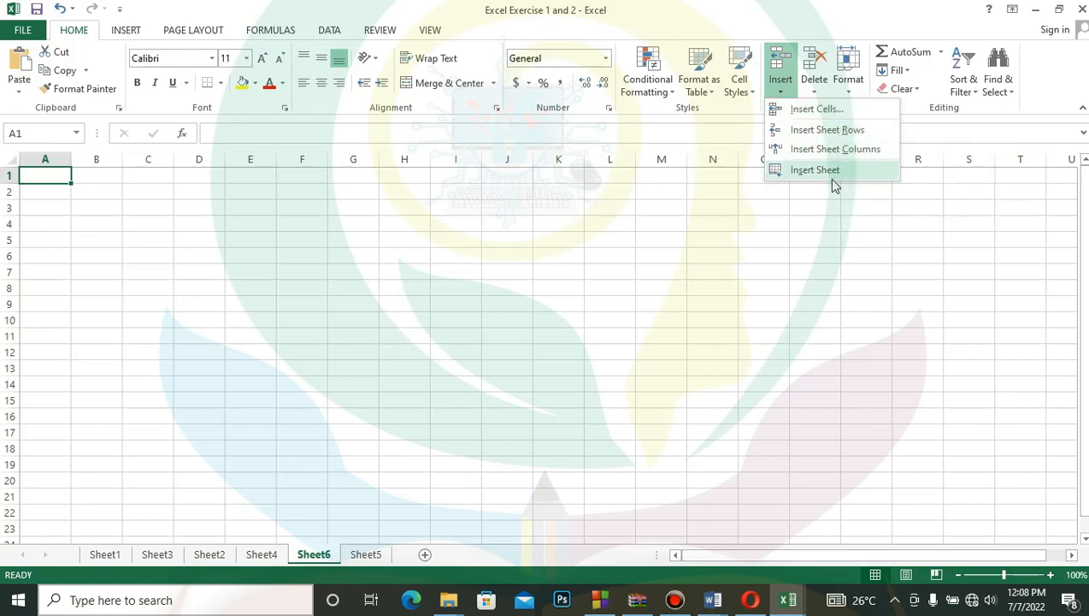
- Rename the last worksheet, Sheet5, as TRY SHEET
click(366, 556)
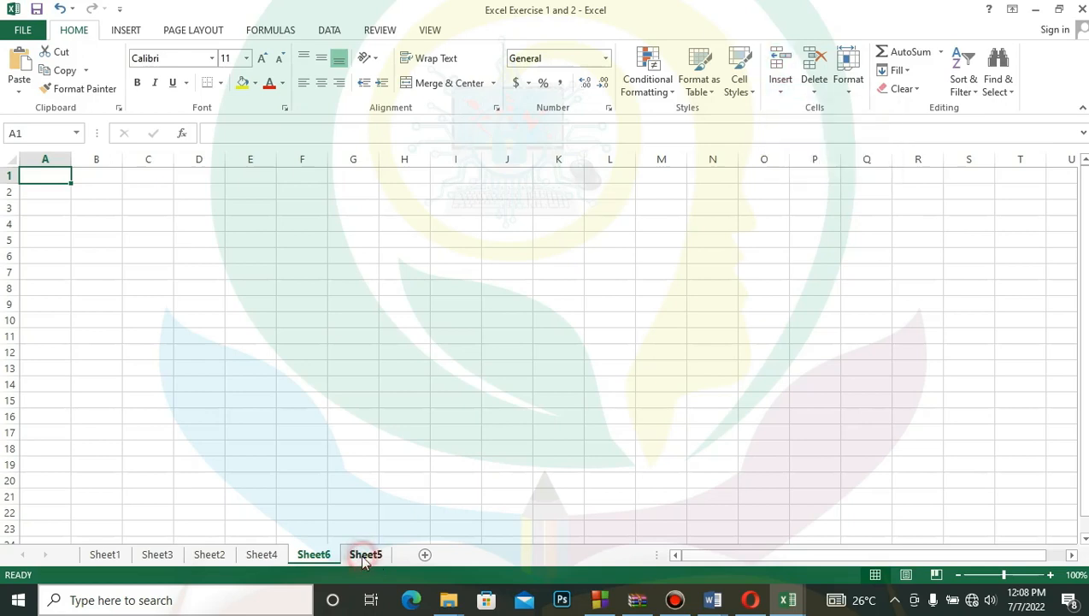
click(367, 554)
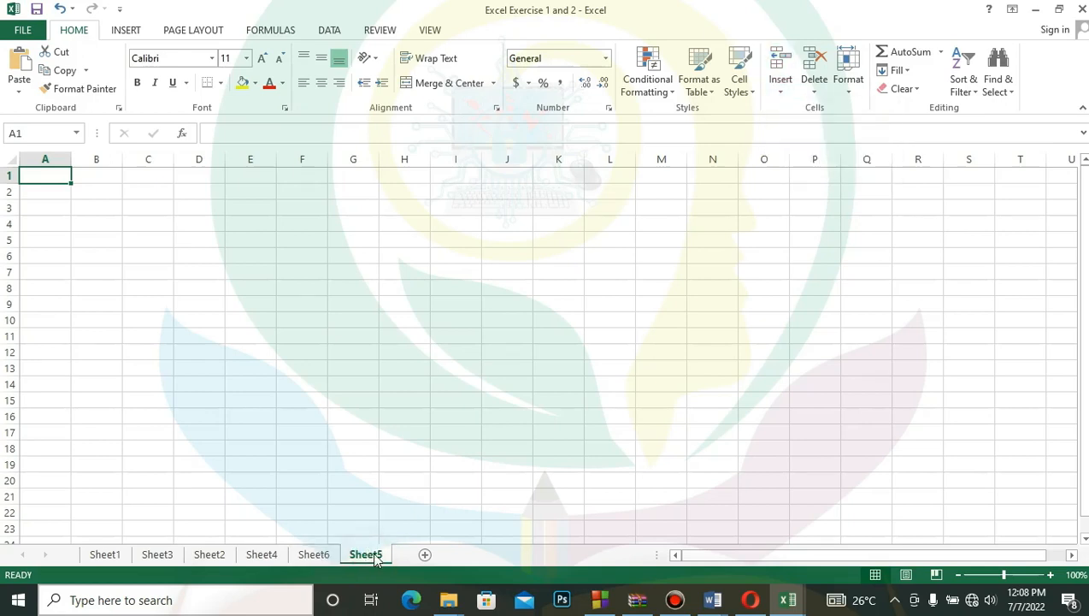
right_click(374, 560)
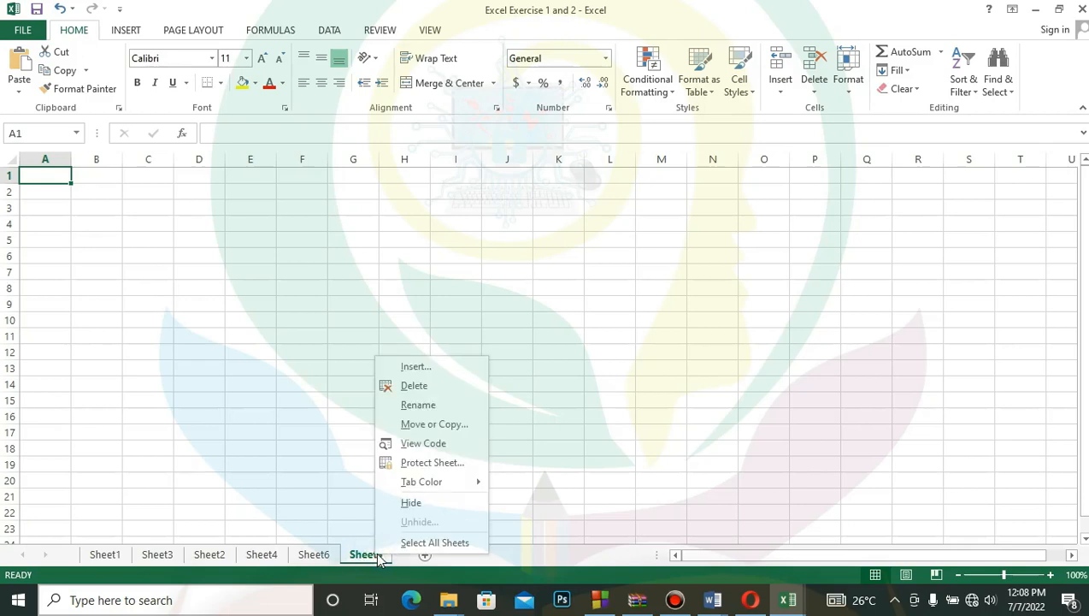
click(432, 407)
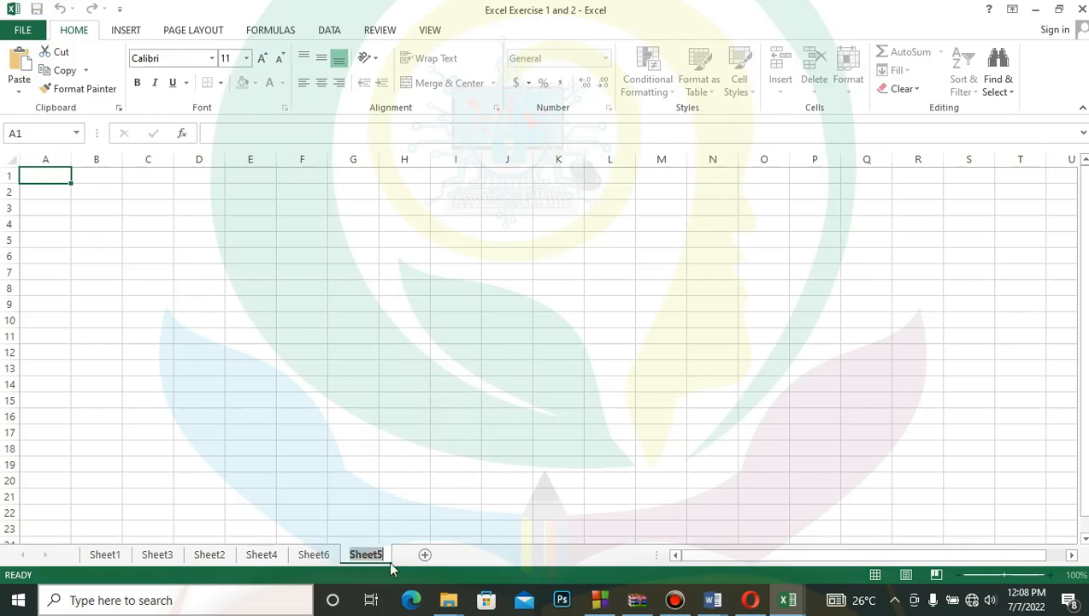
text(TRY SHEET)
click(496, 476)
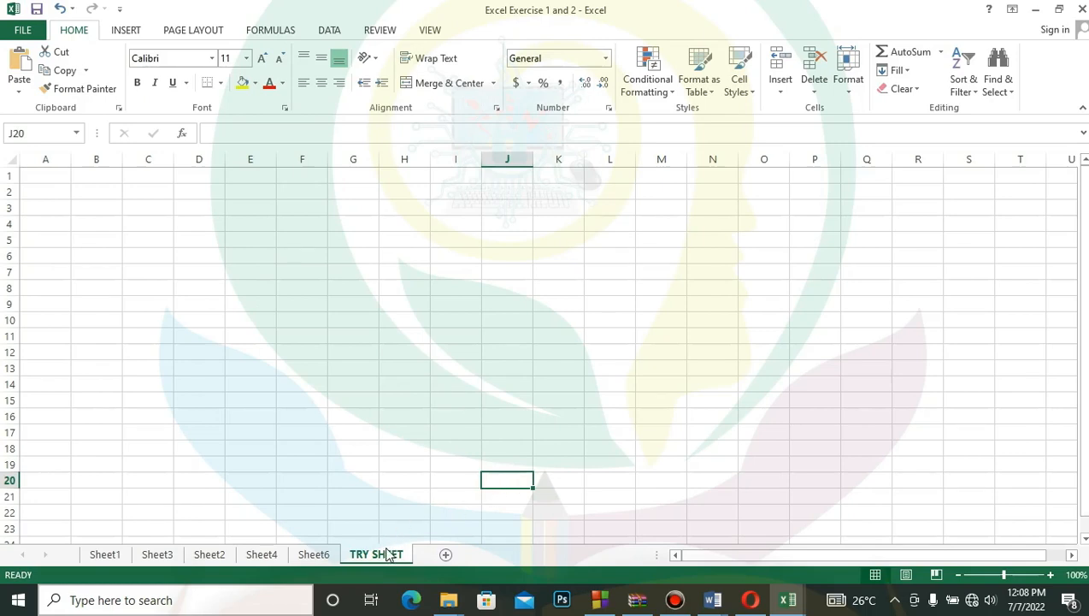
- Rename the Sheet6 worksheet as WORK
click(315, 555)
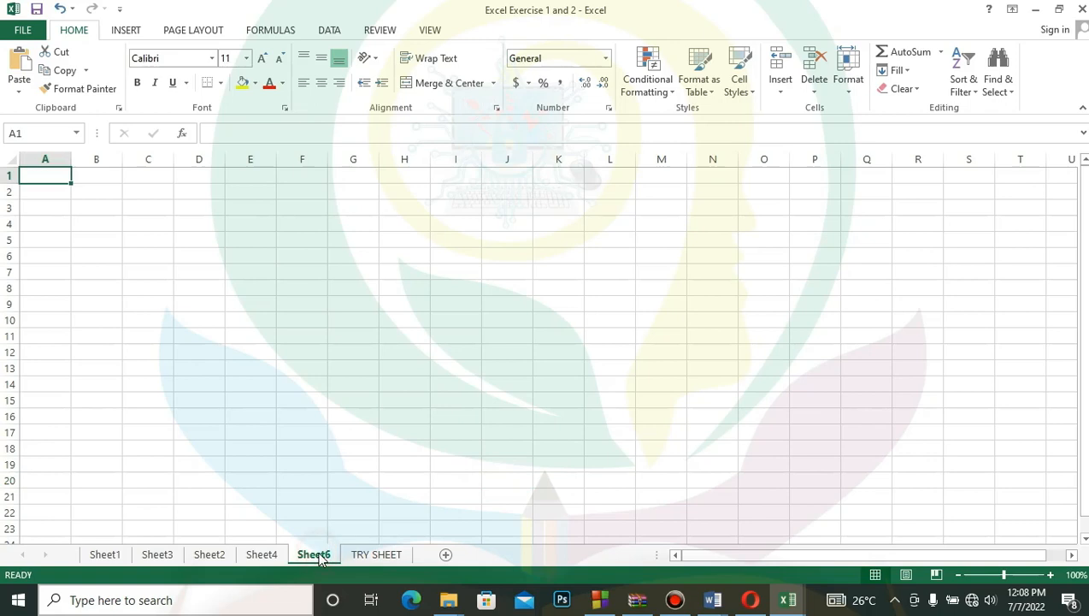
right_click(316, 555)
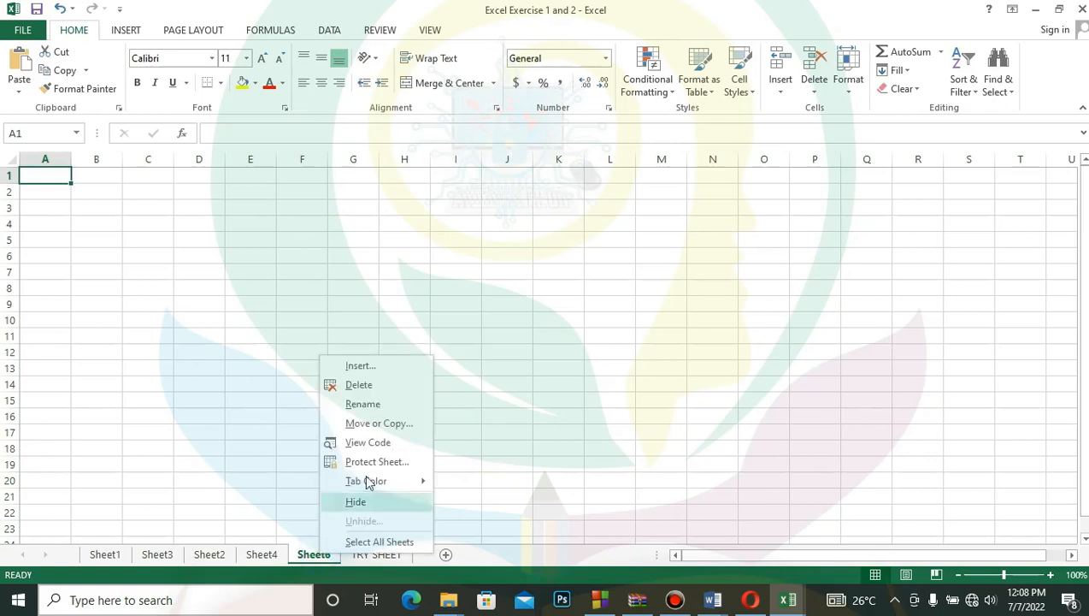
click(363, 403)
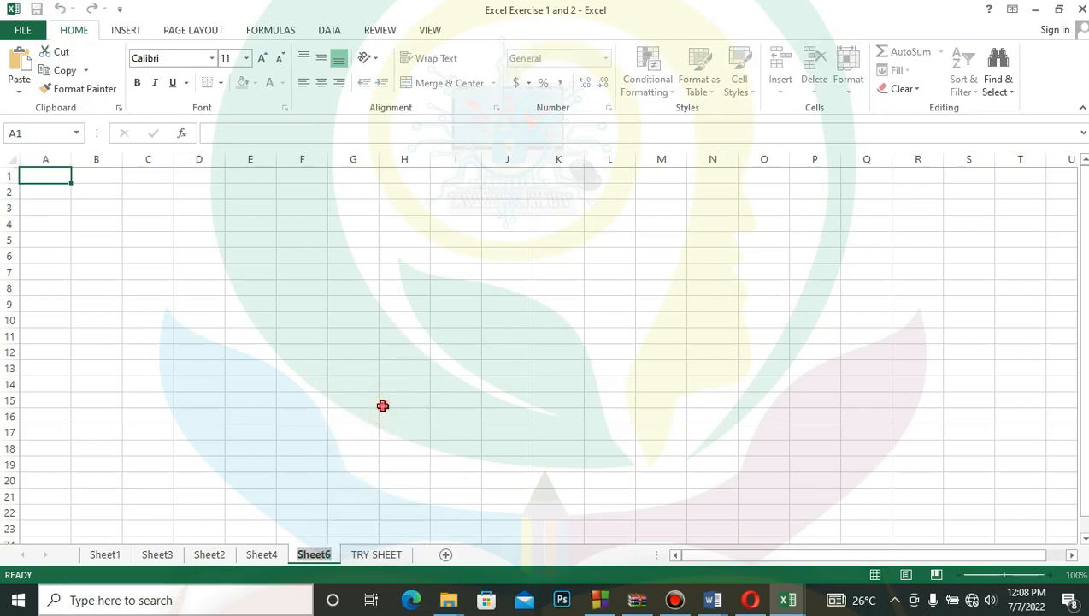
click(383, 402)
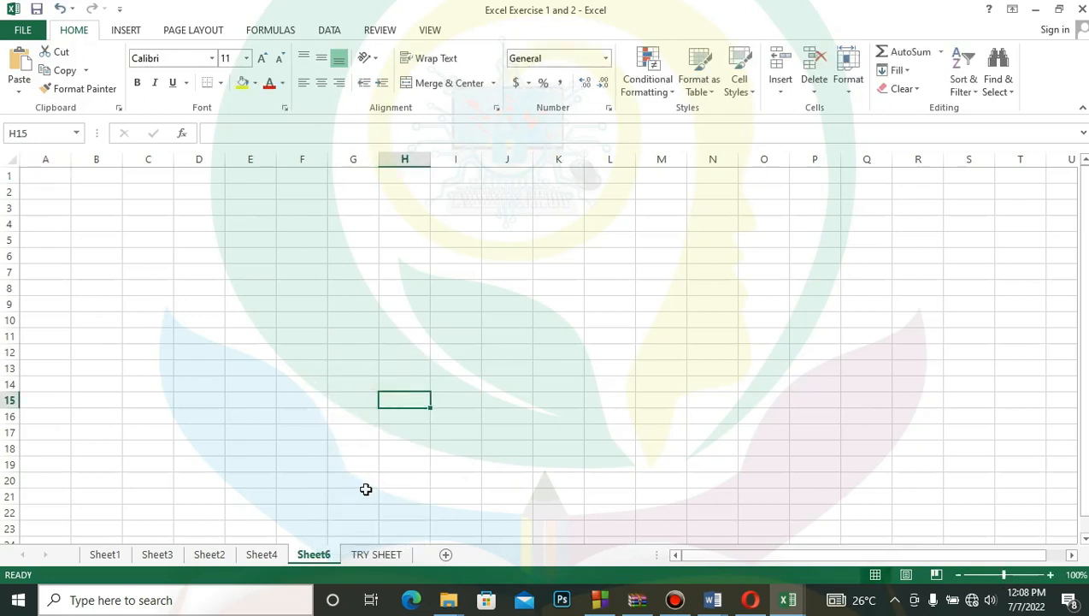
right_click(318, 556)
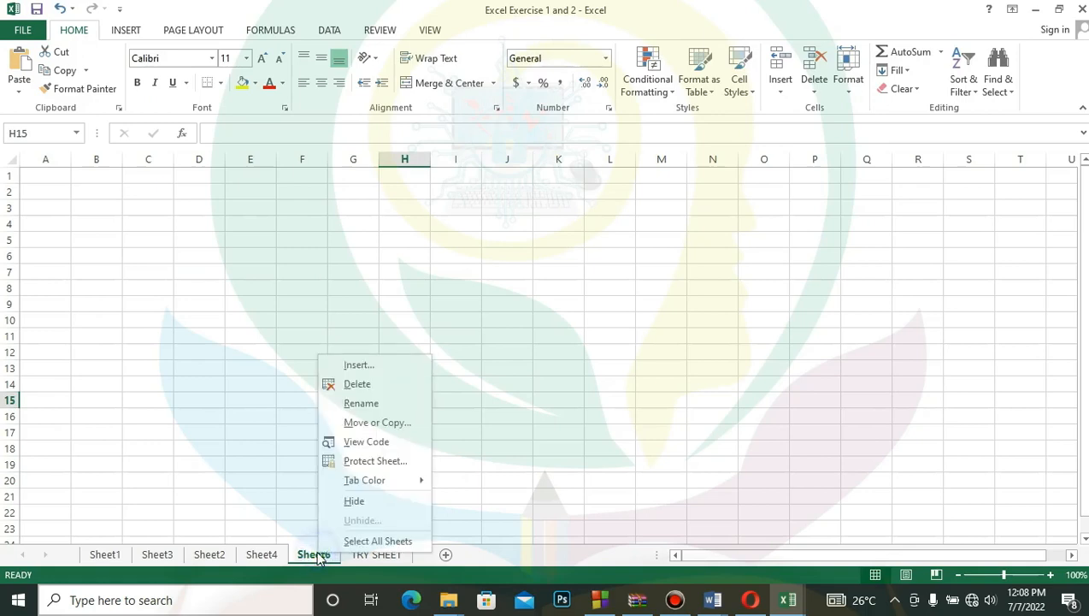
click(392, 403)
text(WORK)
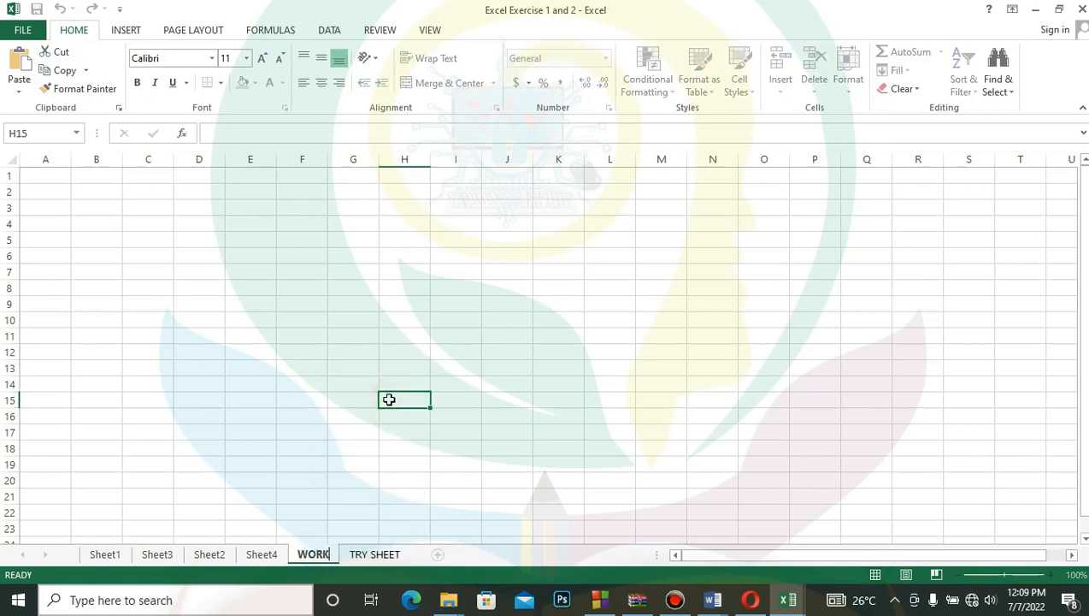
click(526, 499)
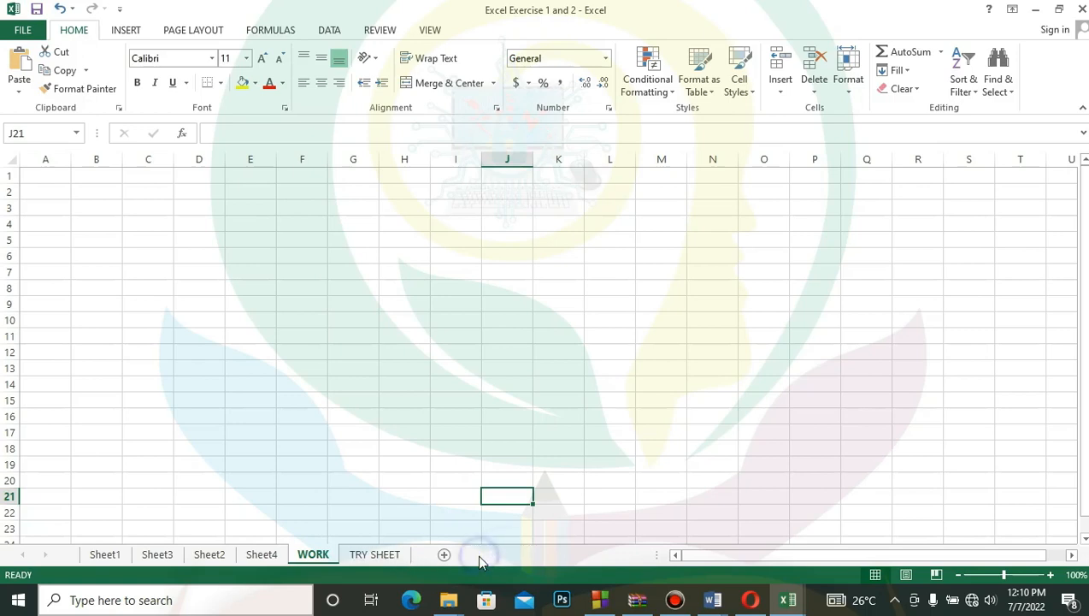
- Insert a new blank worksheet directly in front of TRY SHEET
click(394, 555)
right_click(392, 555)
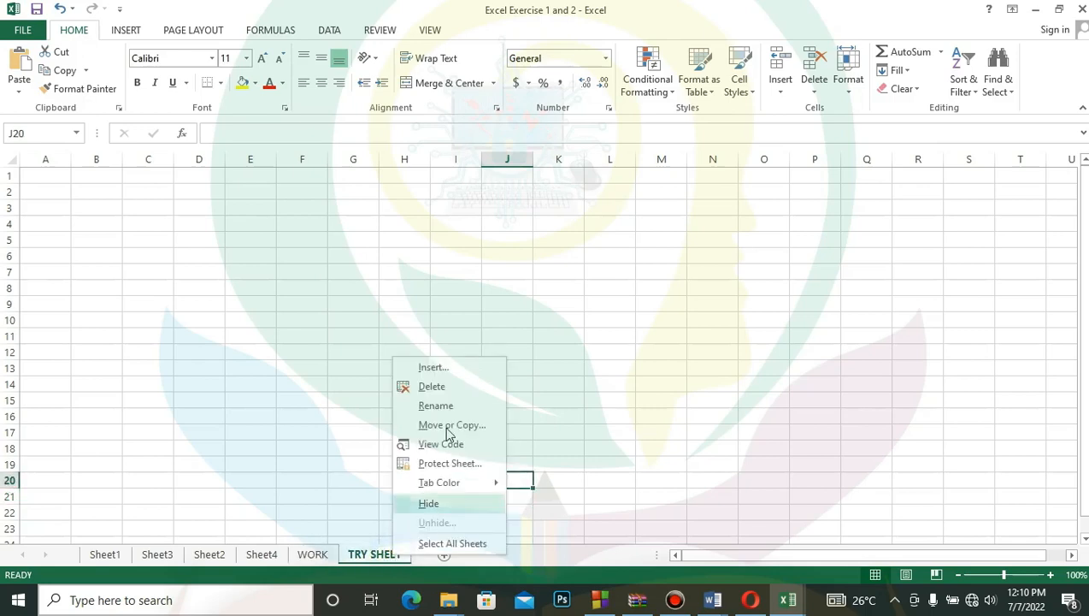
click(445, 369)
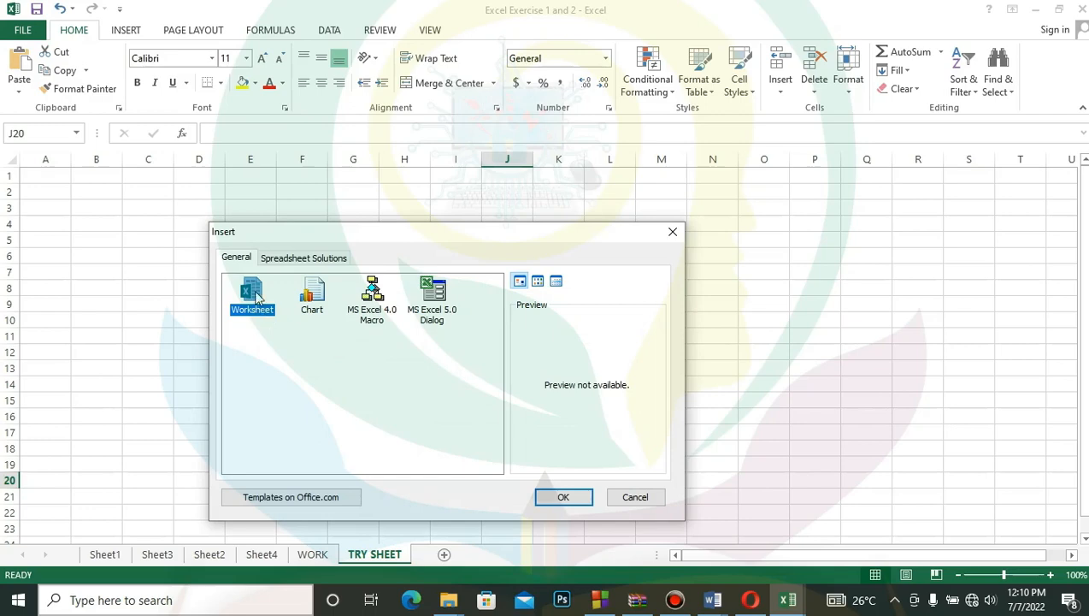
click(577, 498)
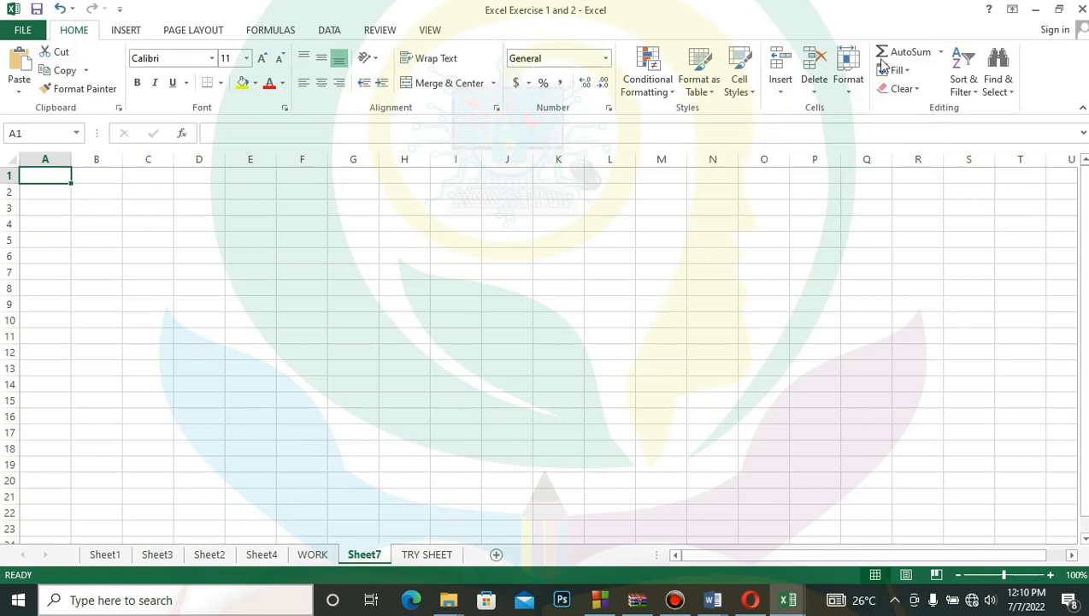
- Delete the newly inserted blank worksheet and the TRY SHEET worksheet from the workbook
click(817, 95)
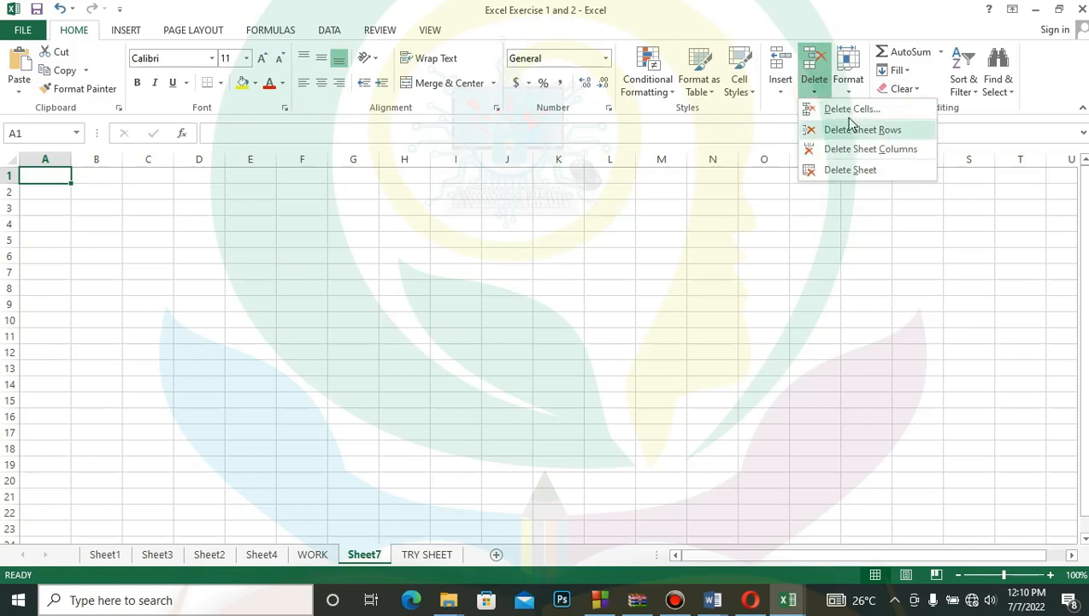
click(864, 170)
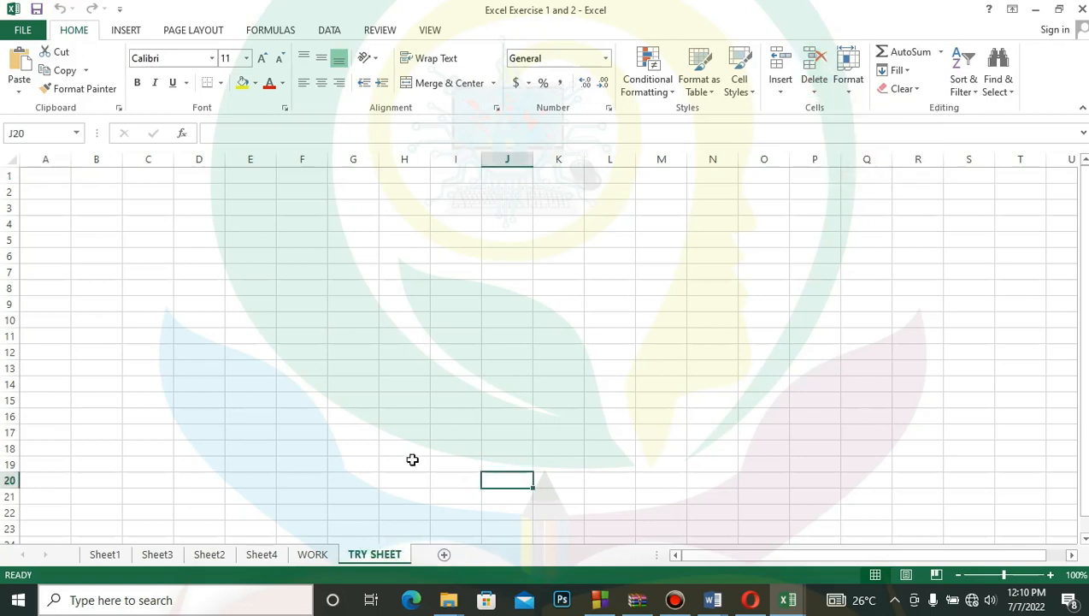
right_click(386, 558)
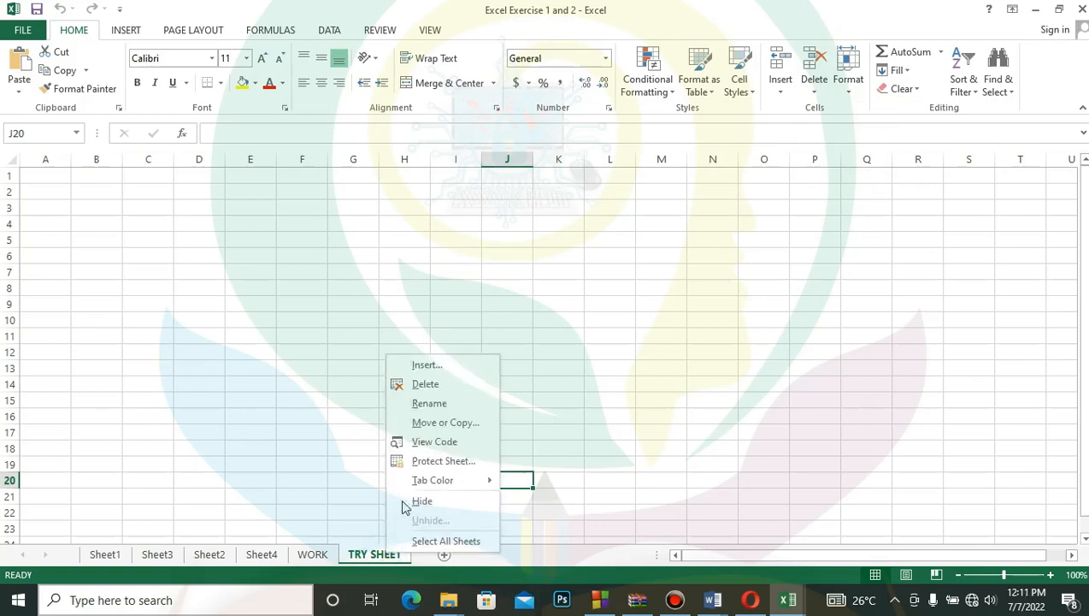
click(436, 384)
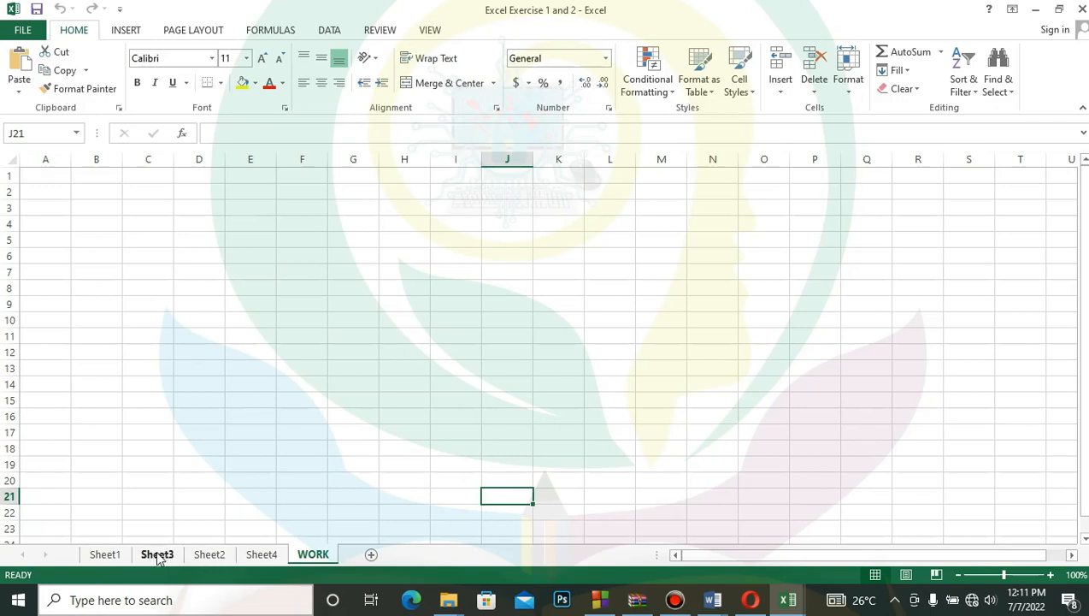
- Return to Sheet1 and check which cell in row 2 holds the records title that spills across its neighbours
click(106, 555)
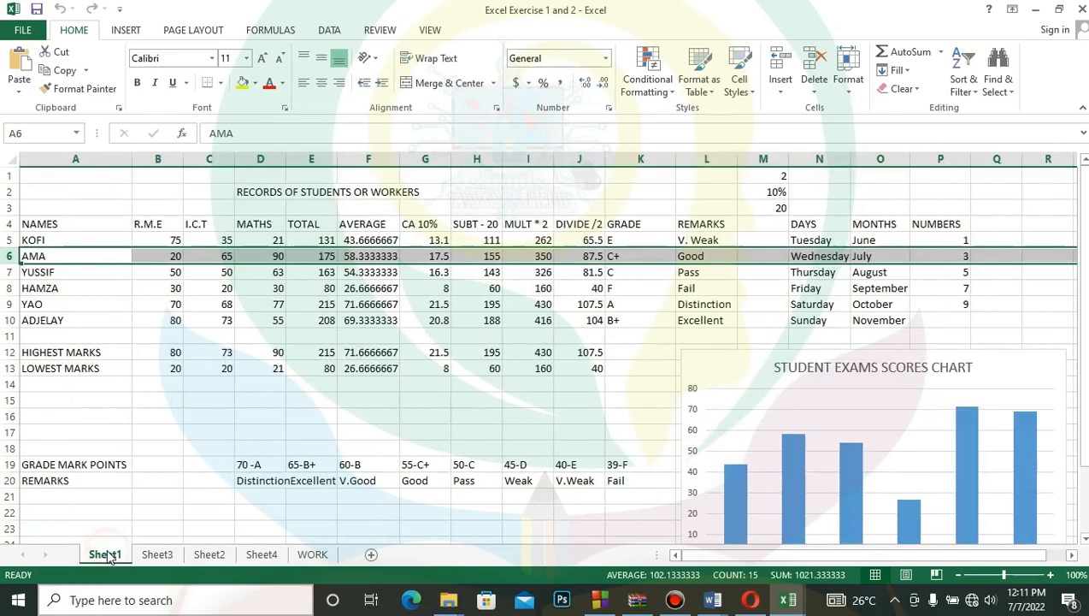
click(490, 429)
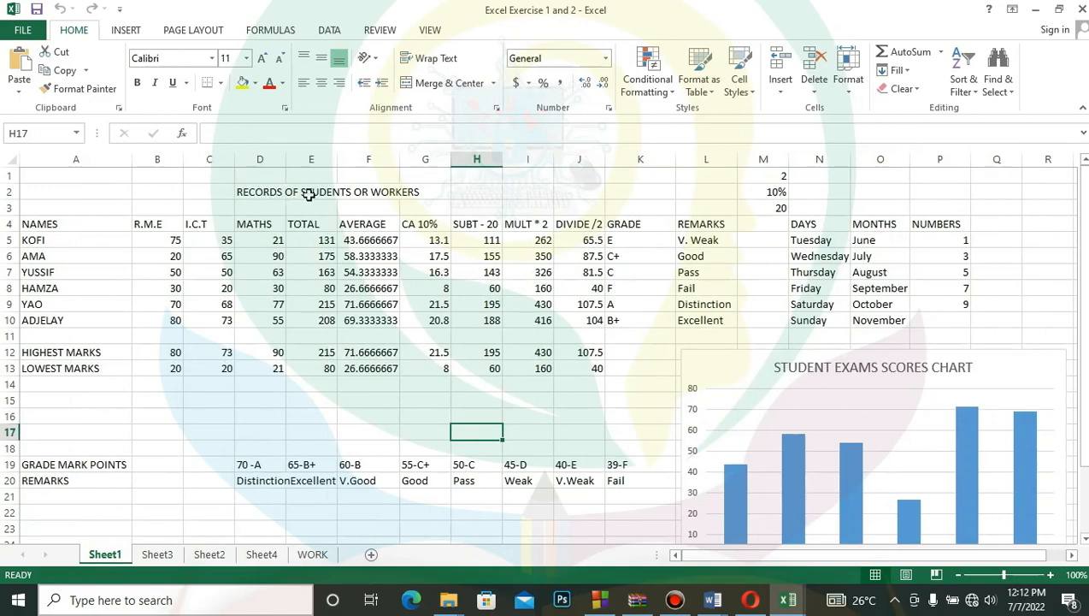
click(270, 193)
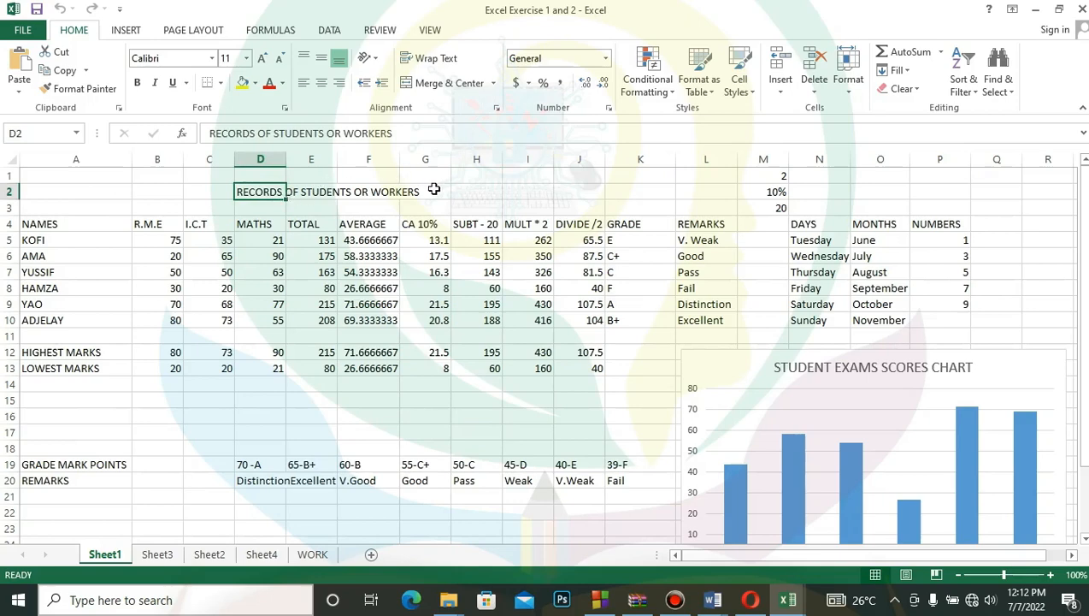
click(327, 192)
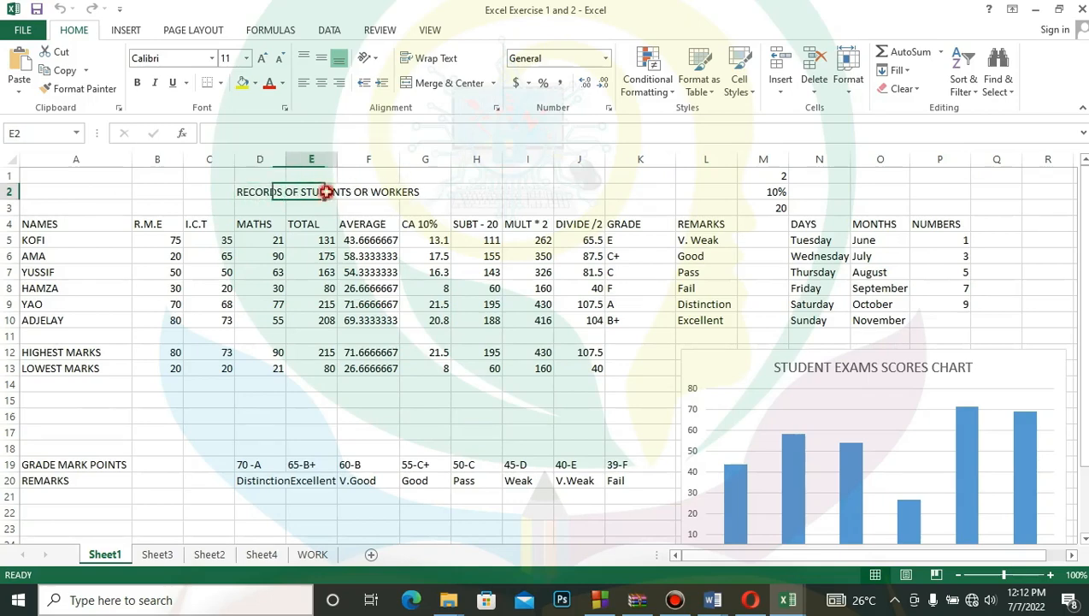
click(381, 197)
click(423, 186)
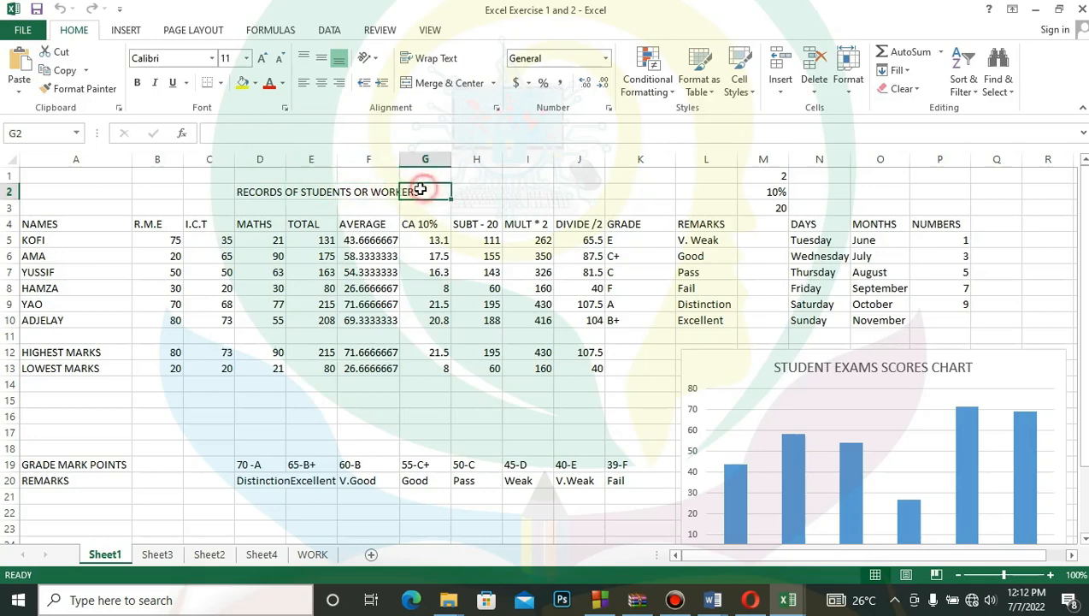
click(275, 193)
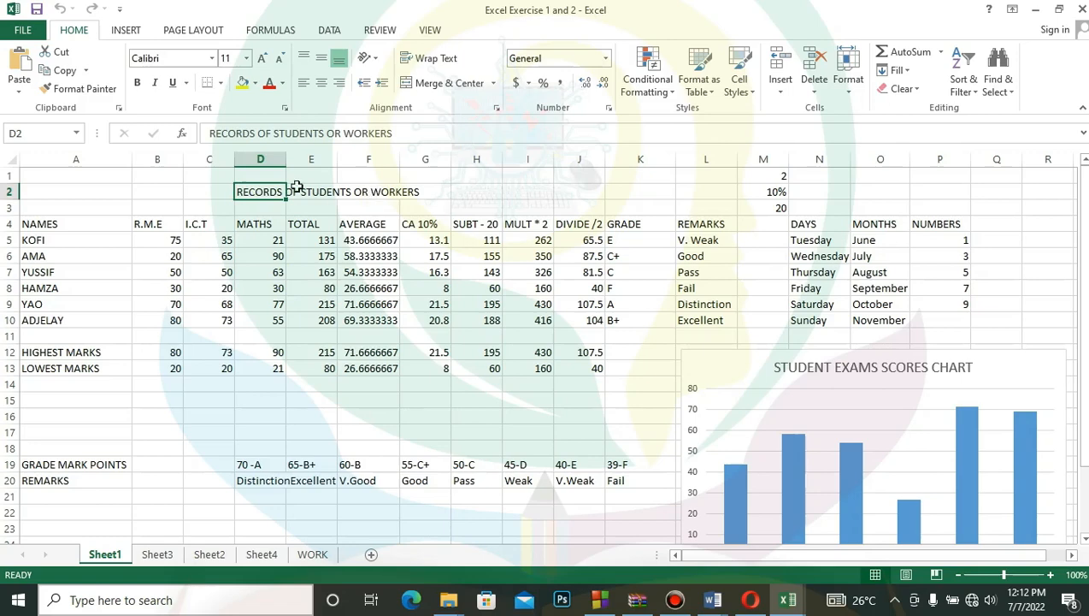
click(284, 239)
- Merge and center the RECORDS OF STUDENTS OR WORKERS title across cells D2 to I2
drag(264, 194, 516, 195)
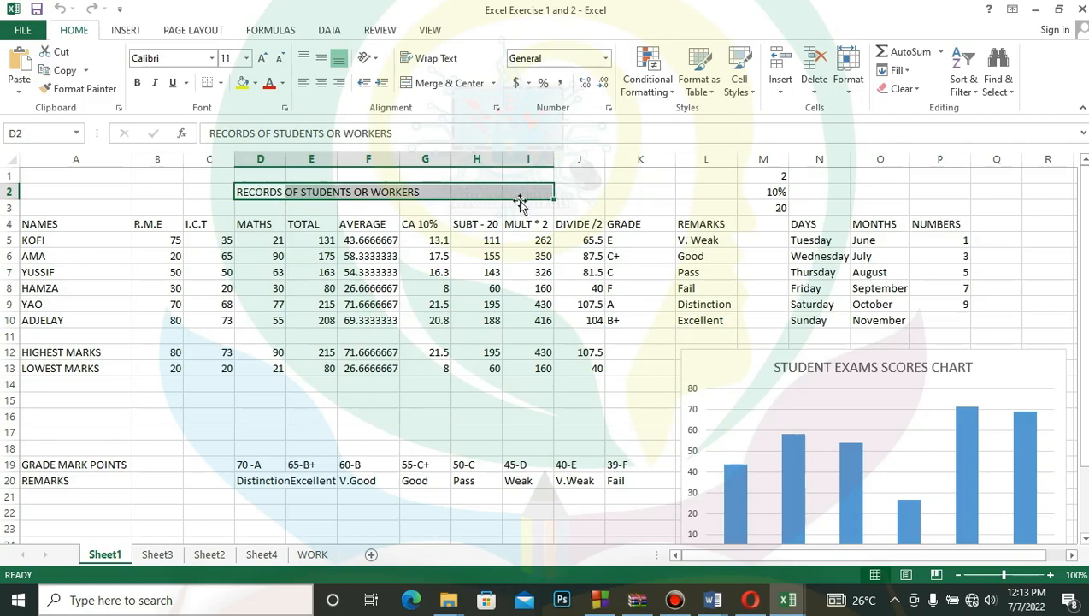
click(496, 83)
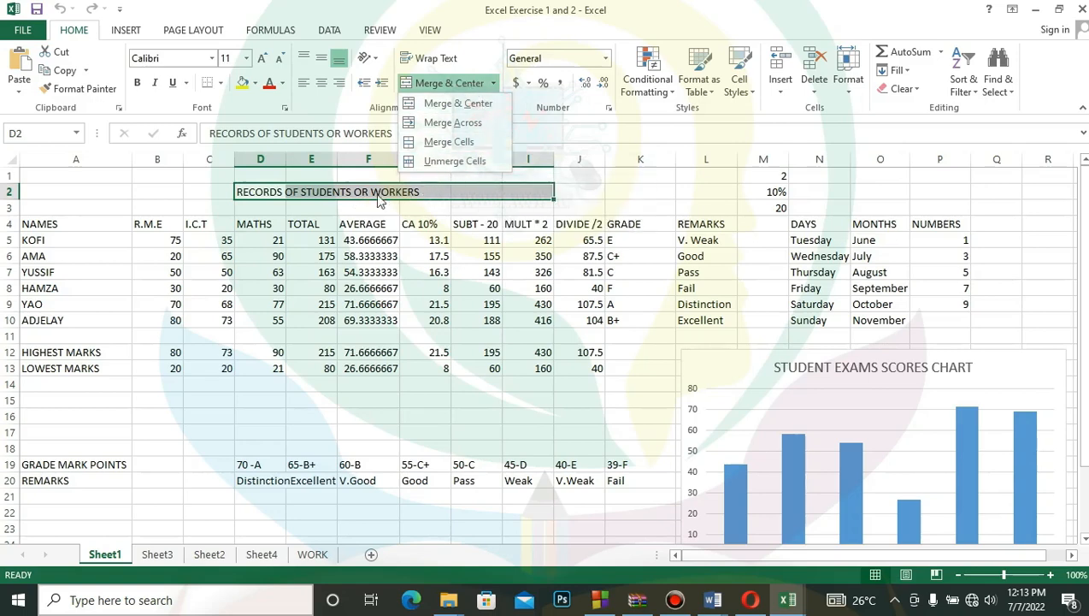
click(458, 83)
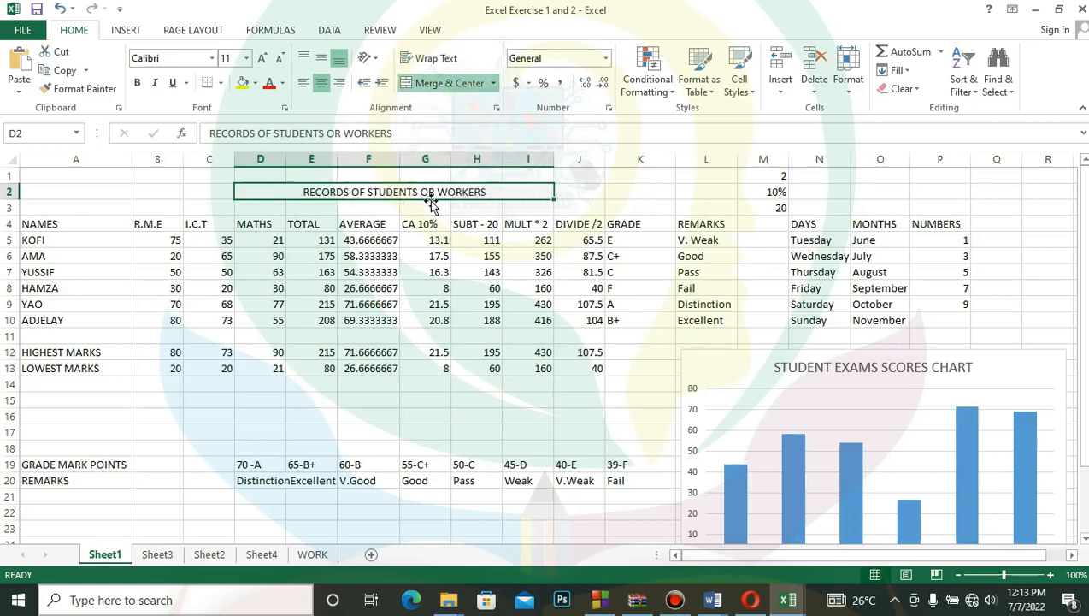
- Unmerge the title cells D2 to I2, and merge and center them again
click(493, 83)
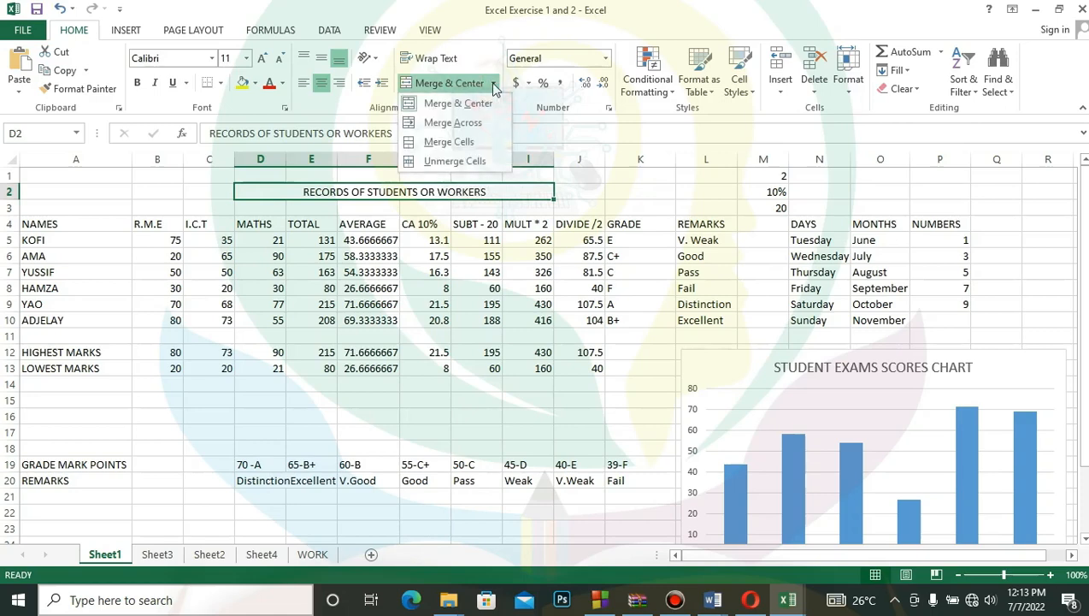
click(460, 161)
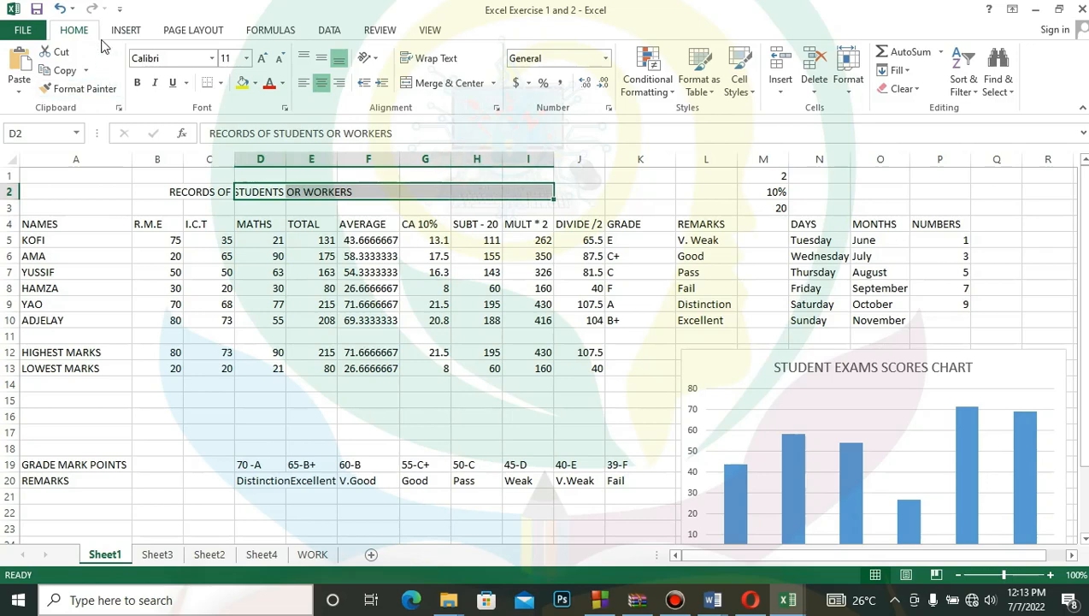
click(480, 83)
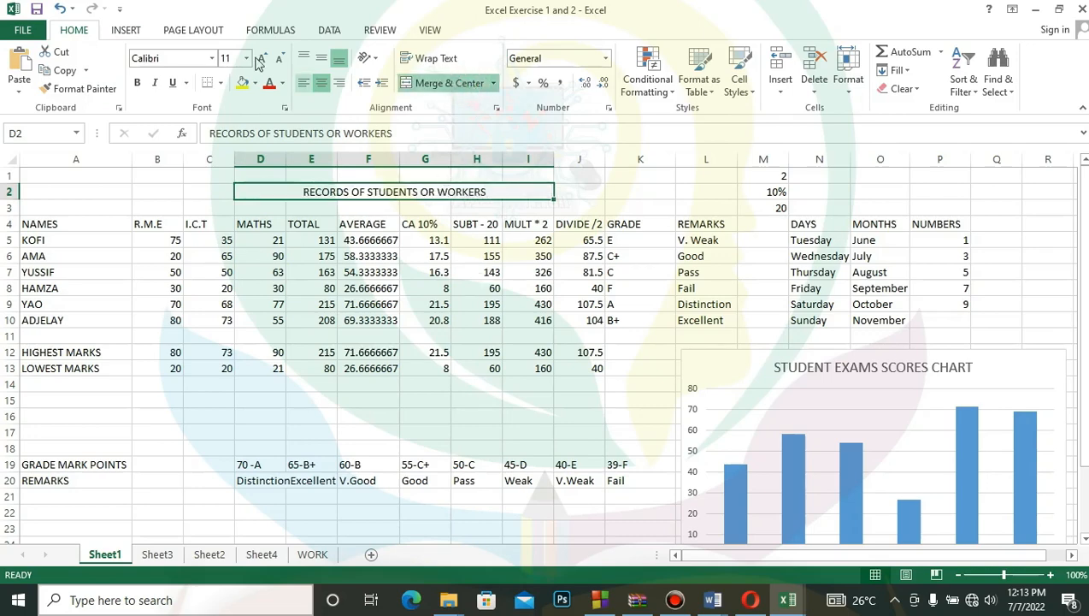
- Set the font of the merged RECORDS OF STUDENTS OR WORKERS title to Arial Black
click(212, 60)
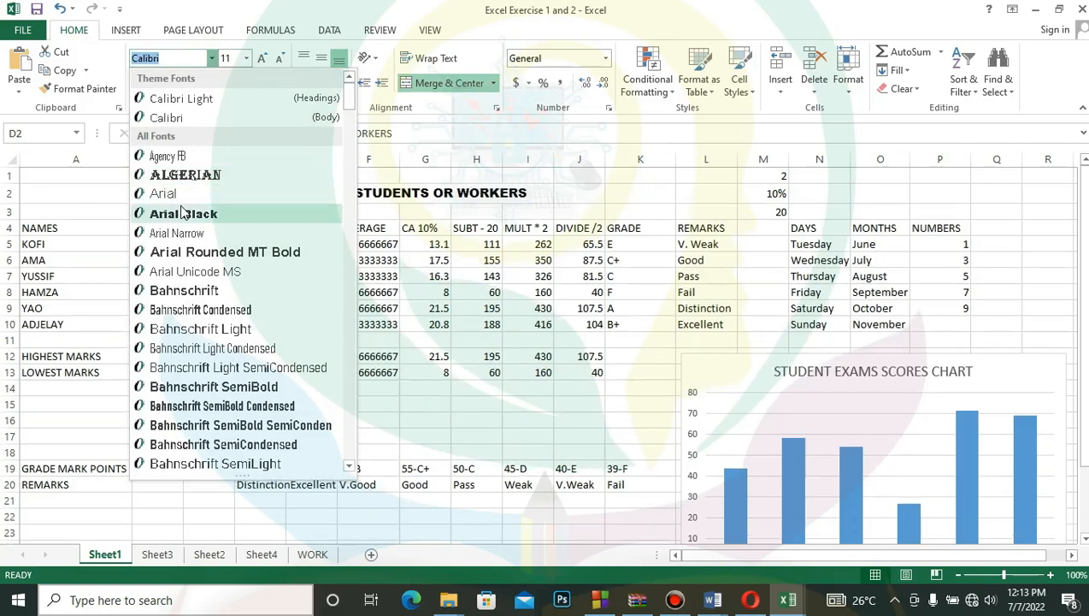
click(180, 213)
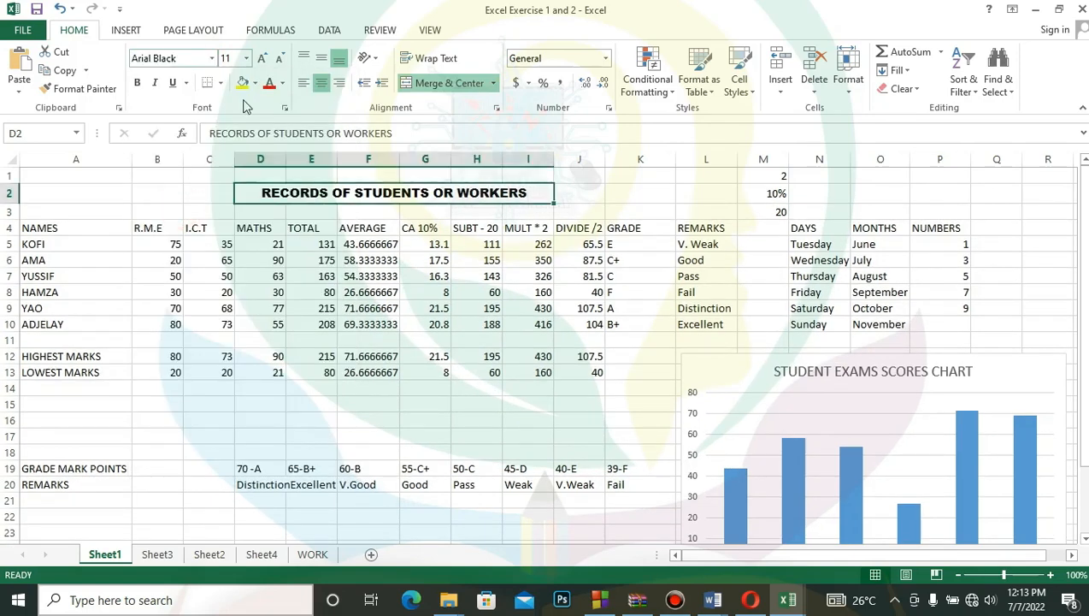
- Try the merged records title at larger font sizes such as 12 and 14, and bring it back to 11
click(246, 58)
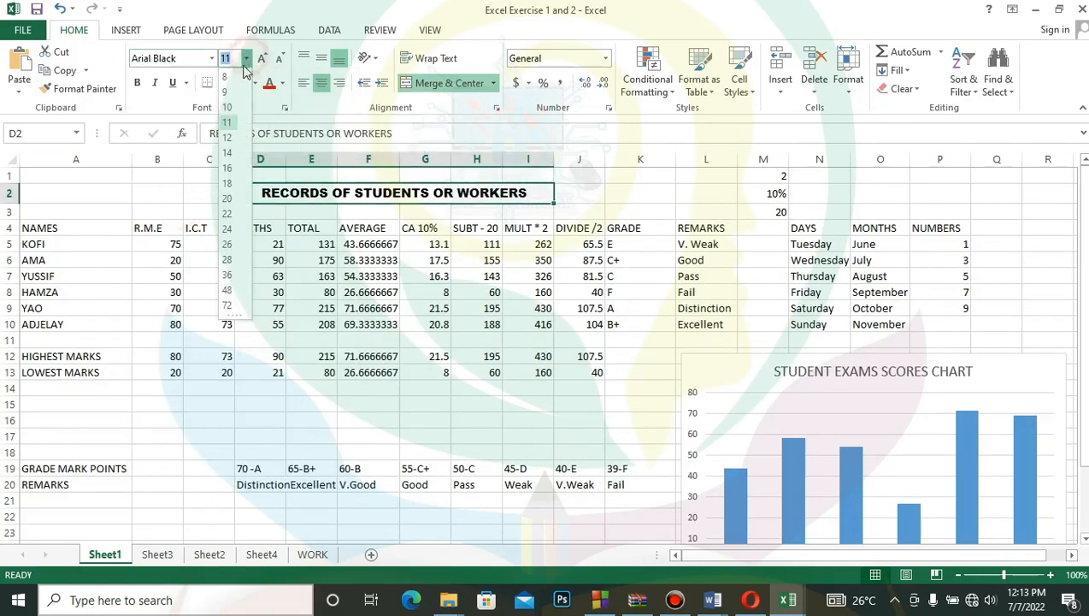
click(227, 136)
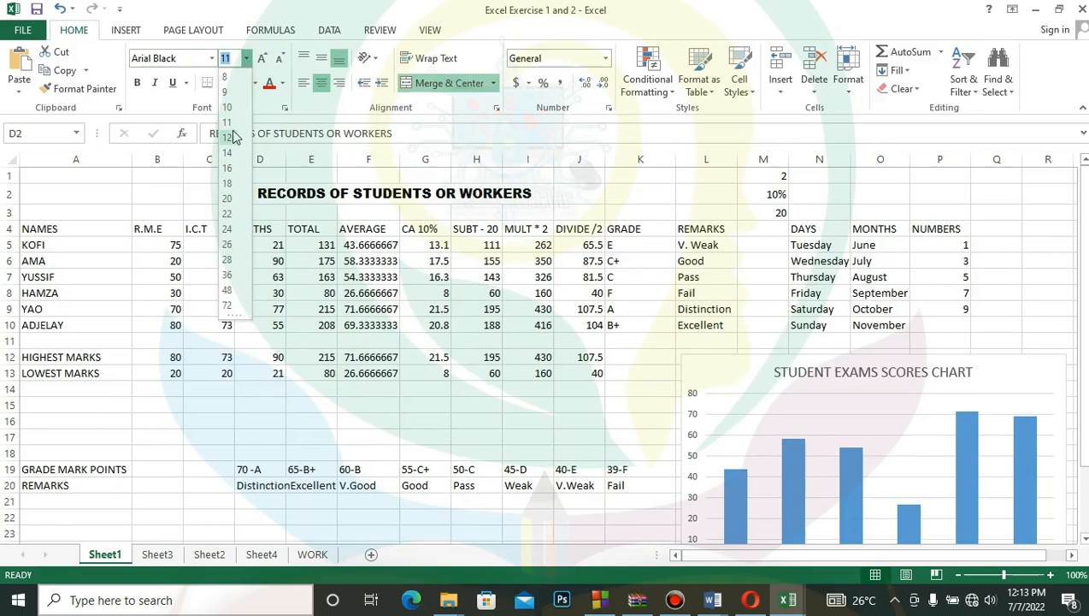
click(264, 62)
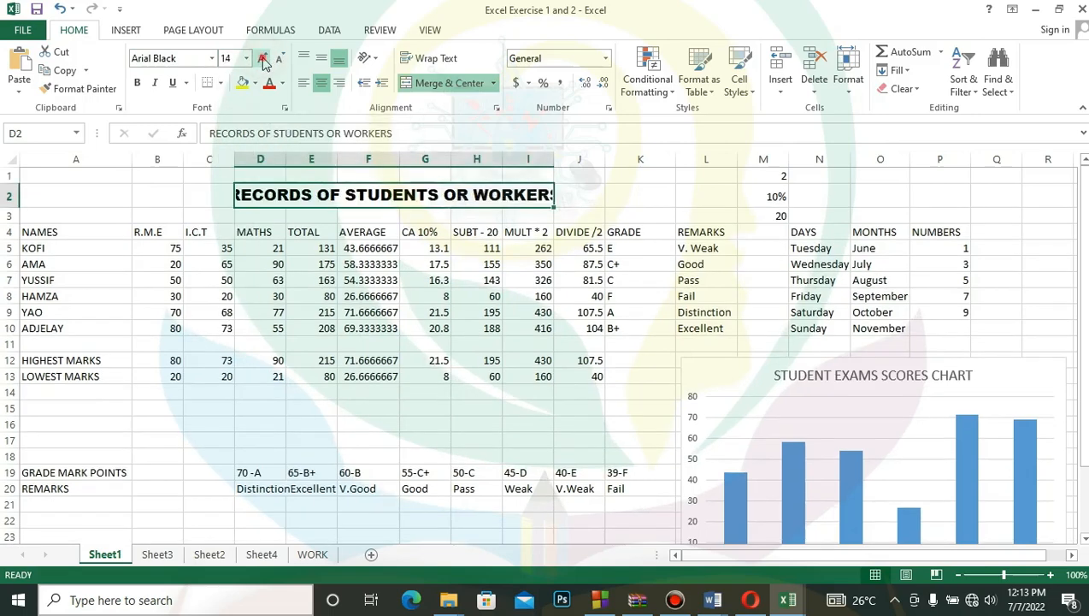
click(264, 62)
click(282, 61)
click(281, 62)
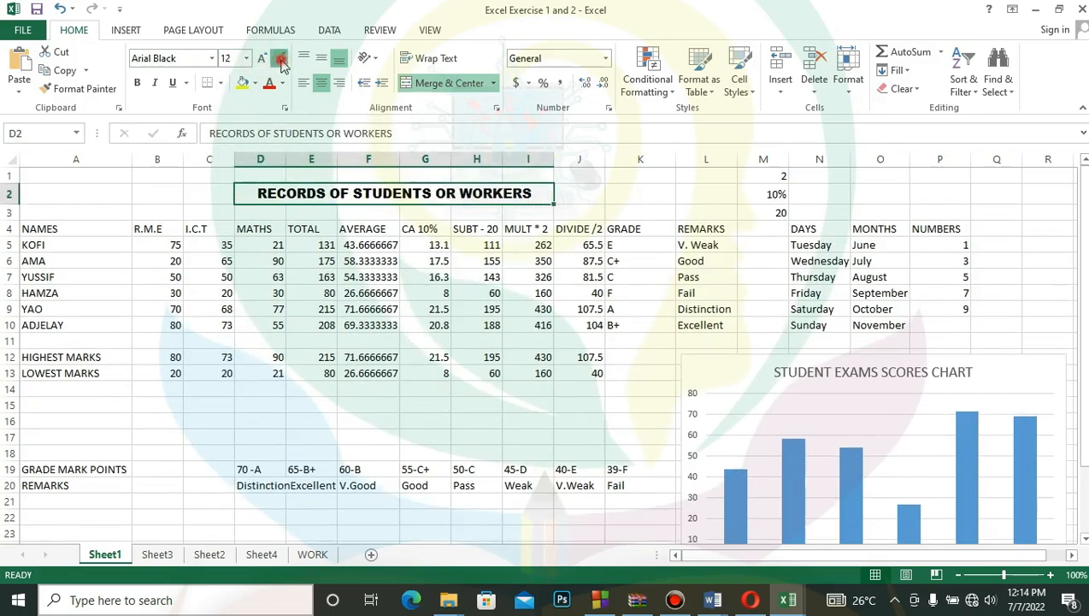
click(282, 62)
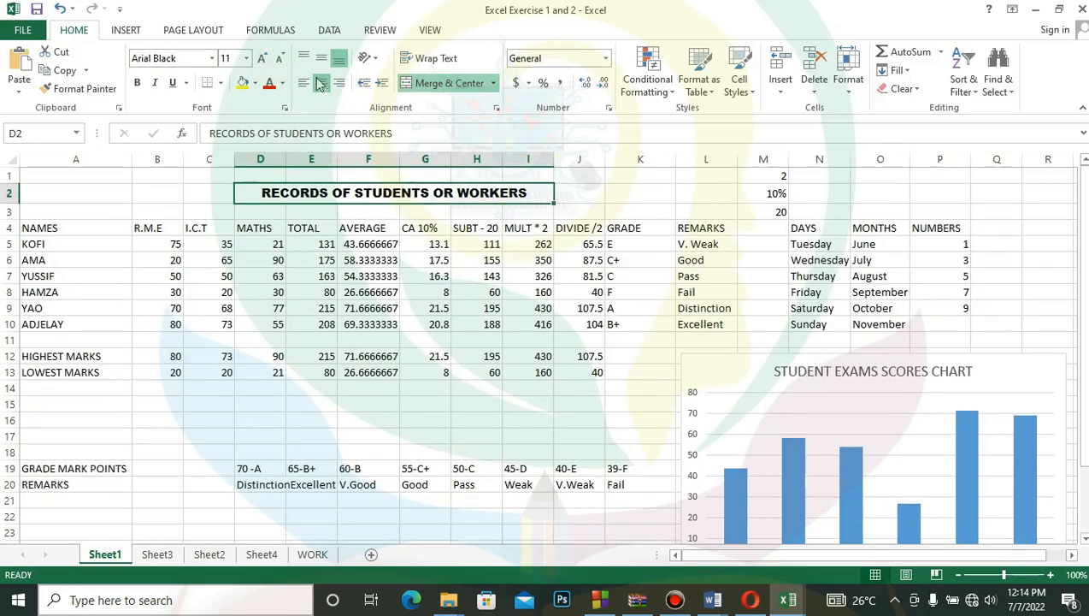
- Try left and right alignment on the merged records title, and return it to centered
click(301, 86)
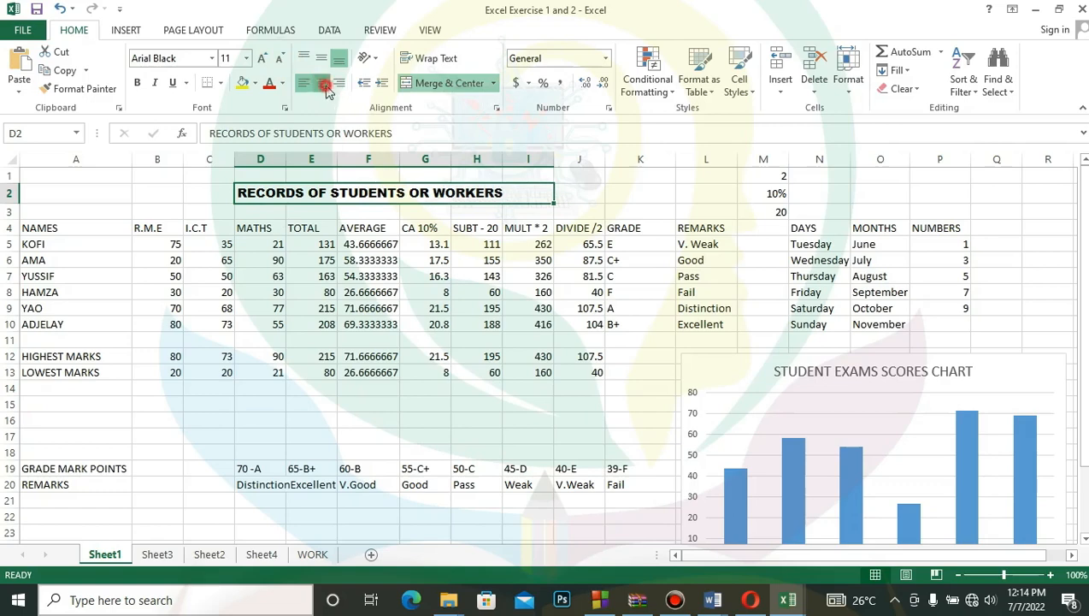
click(322, 83)
click(339, 83)
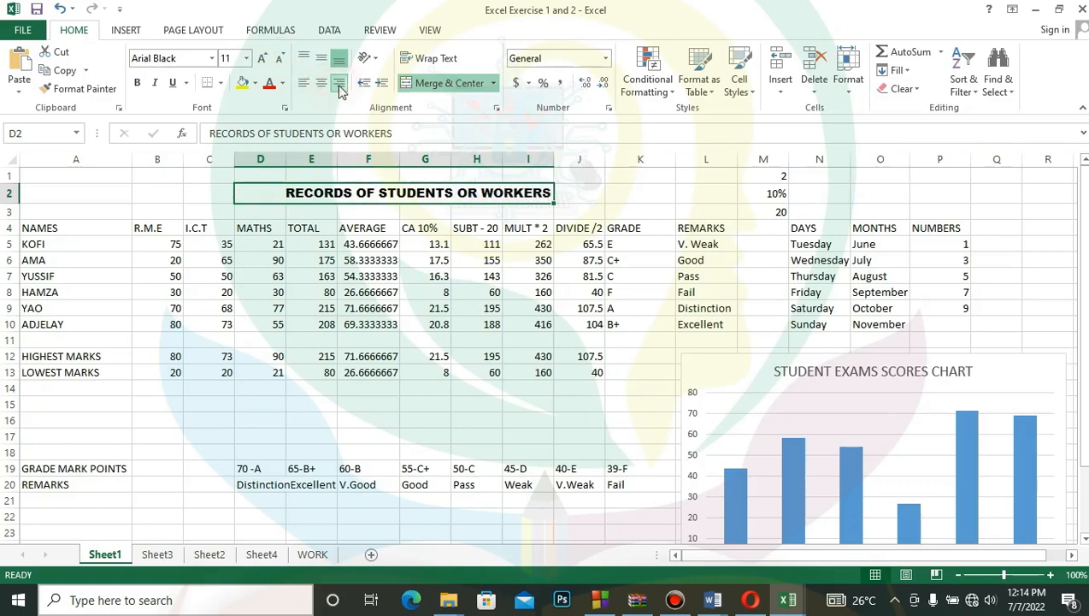
click(323, 85)
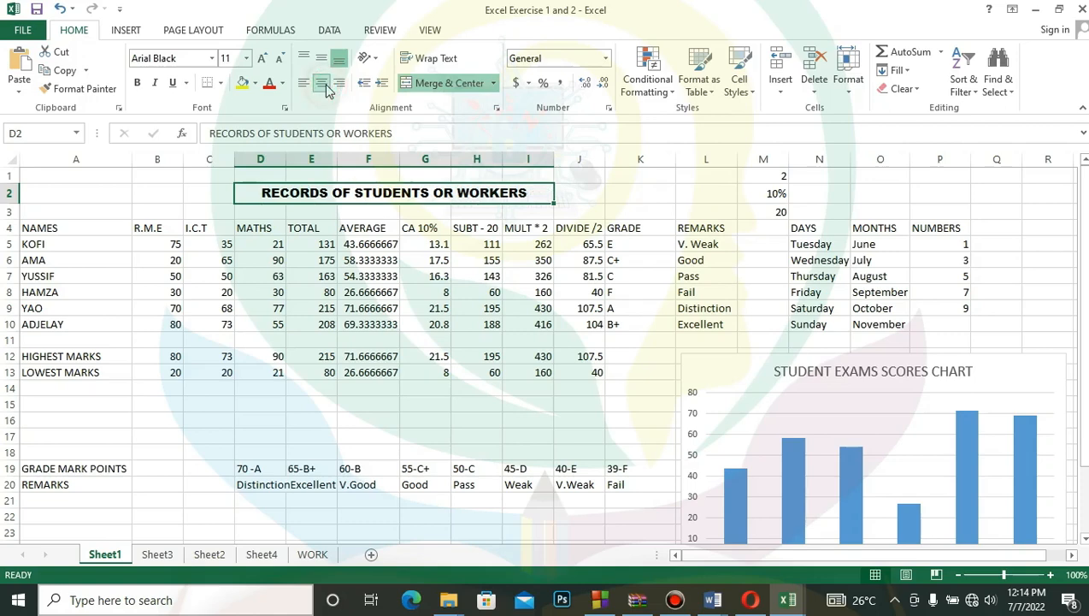
- Underline and bold the RECORDS OF STUDENTS OR WORKERS title, trying italic briefly without keeping it
click(173, 84)
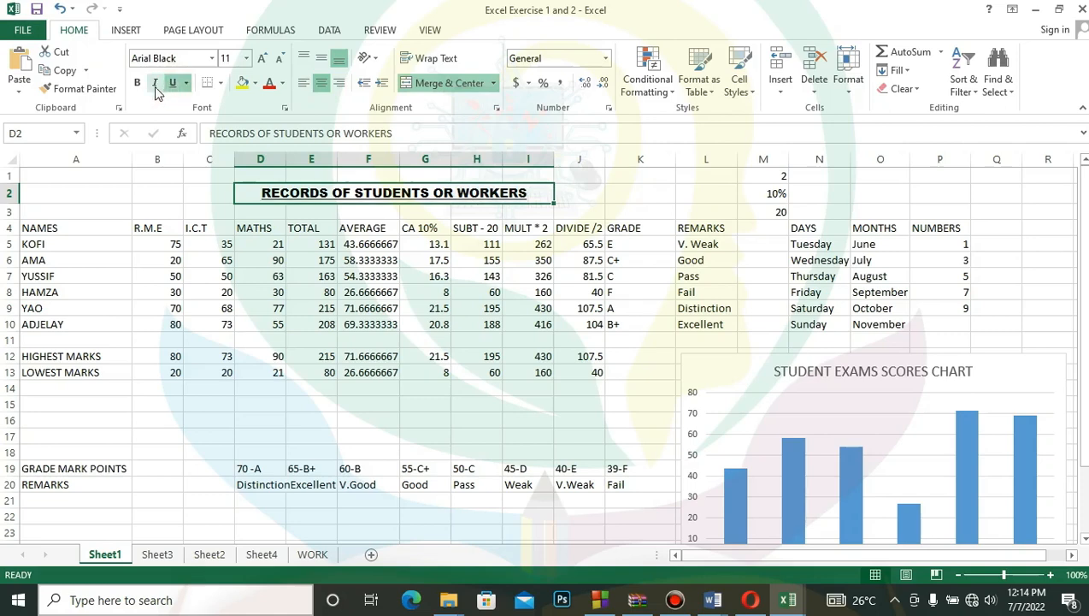
click(155, 83)
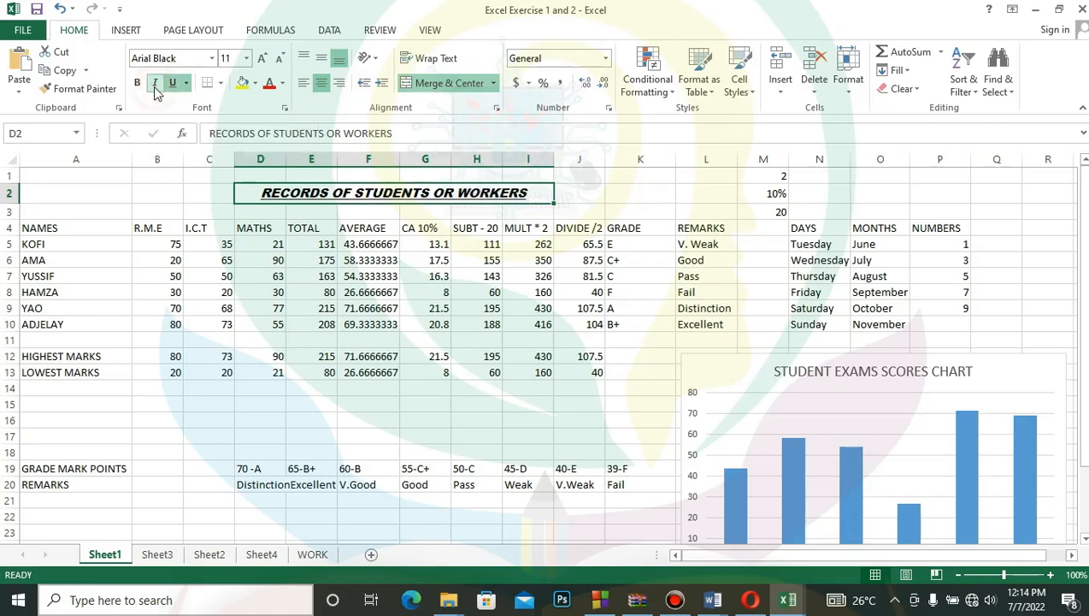
click(155, 86)
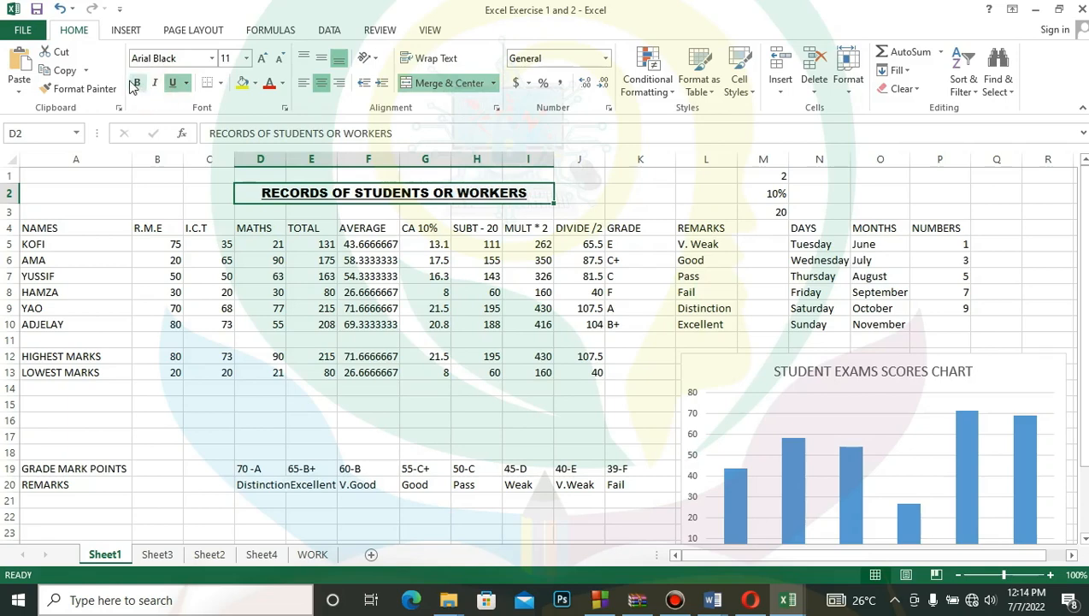
click(116, 87)
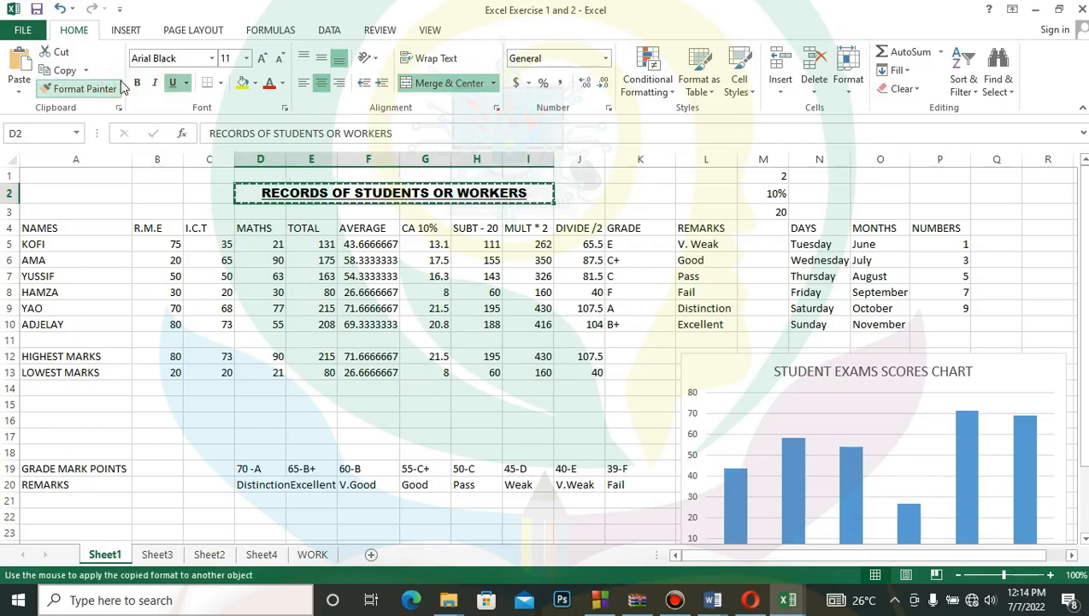
click(135, 86)
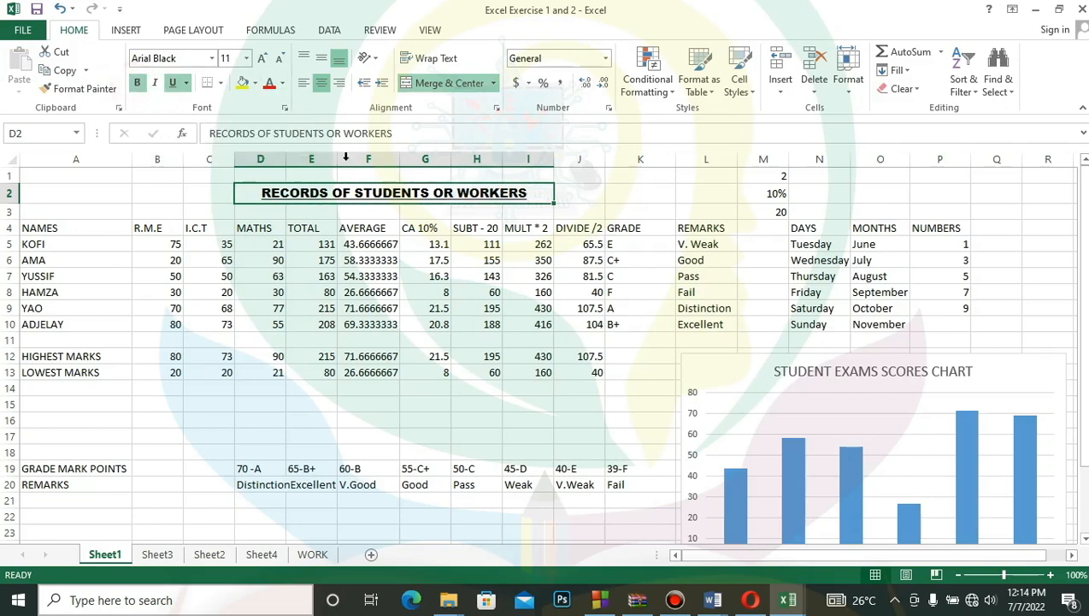
- Set the records title's font color to standard purple, and view its font settings in the Format Cells dialog without changing them
click(282, 83)
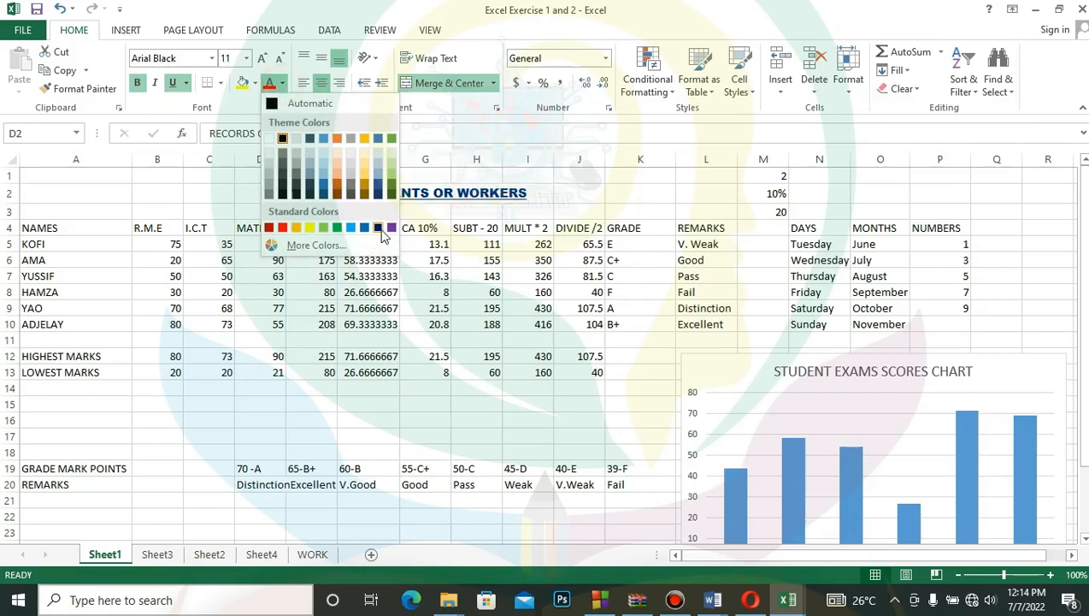
click(390, 229)
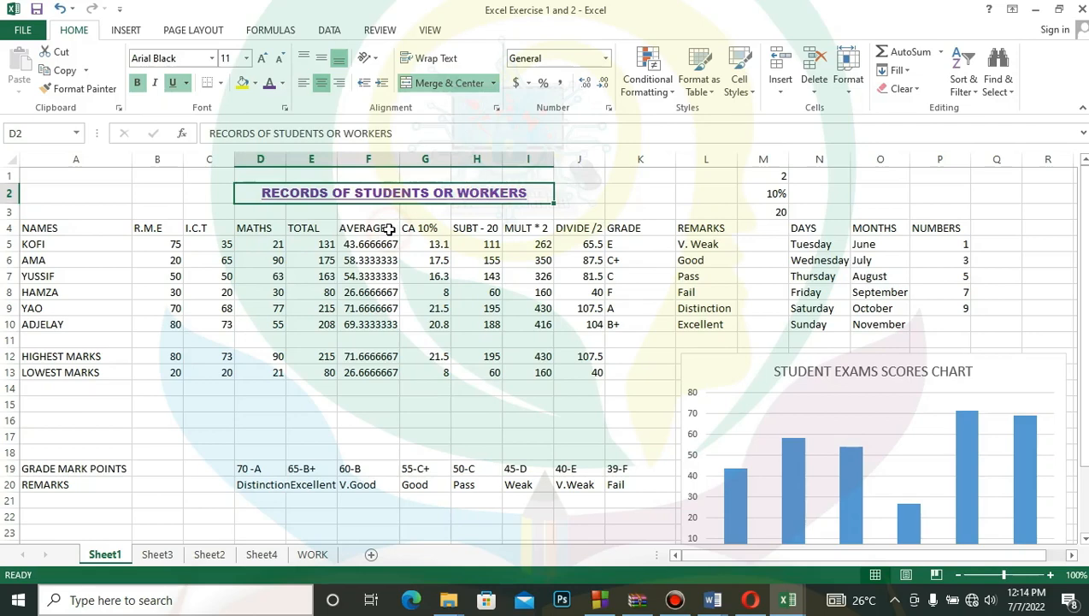
click(284, 109)
click(284, 109)
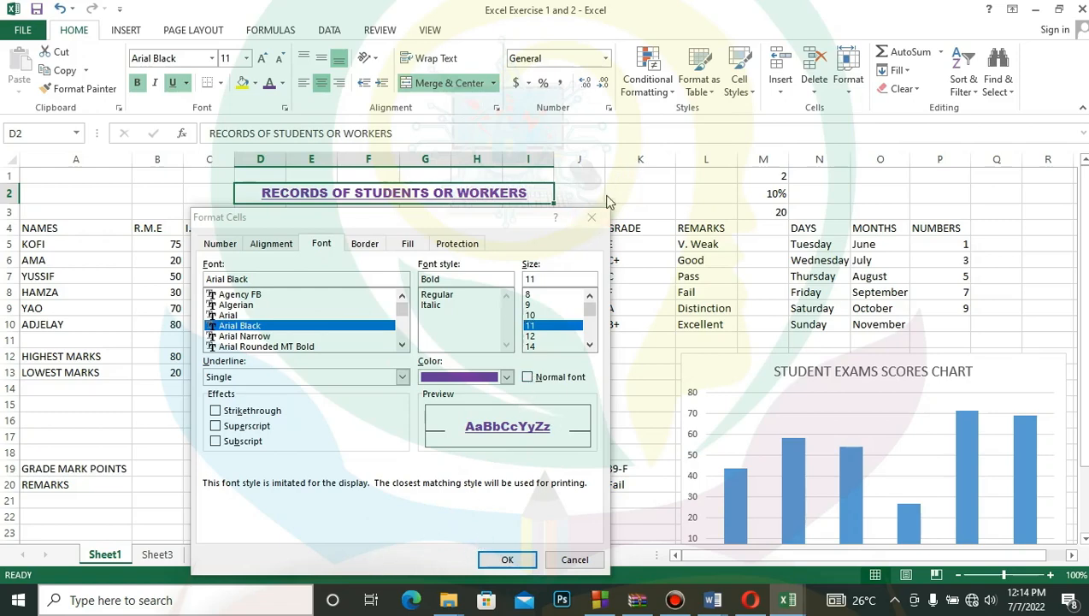
click(591, 218)
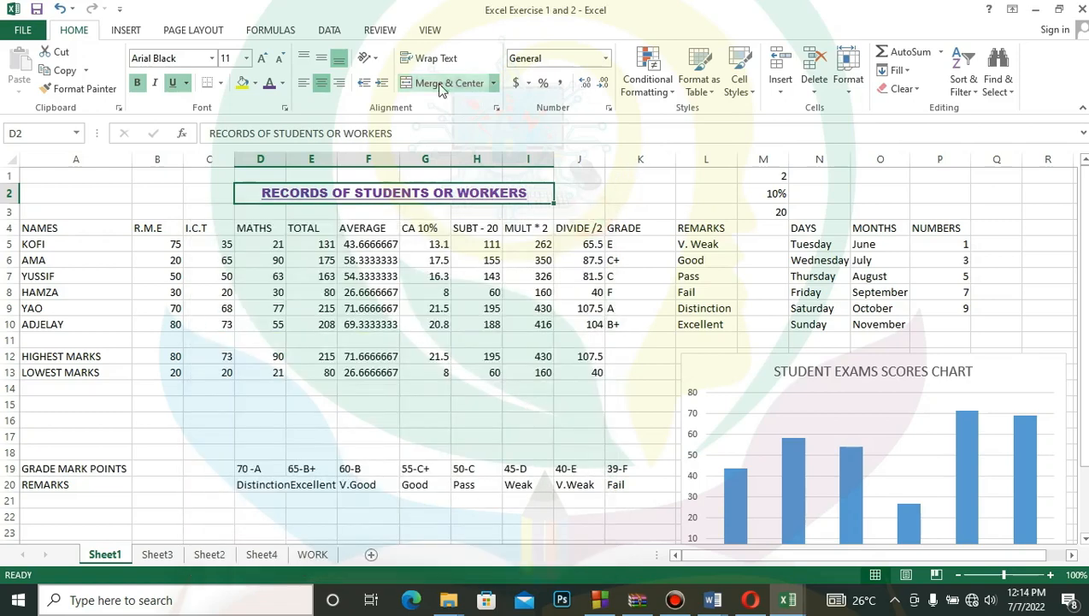
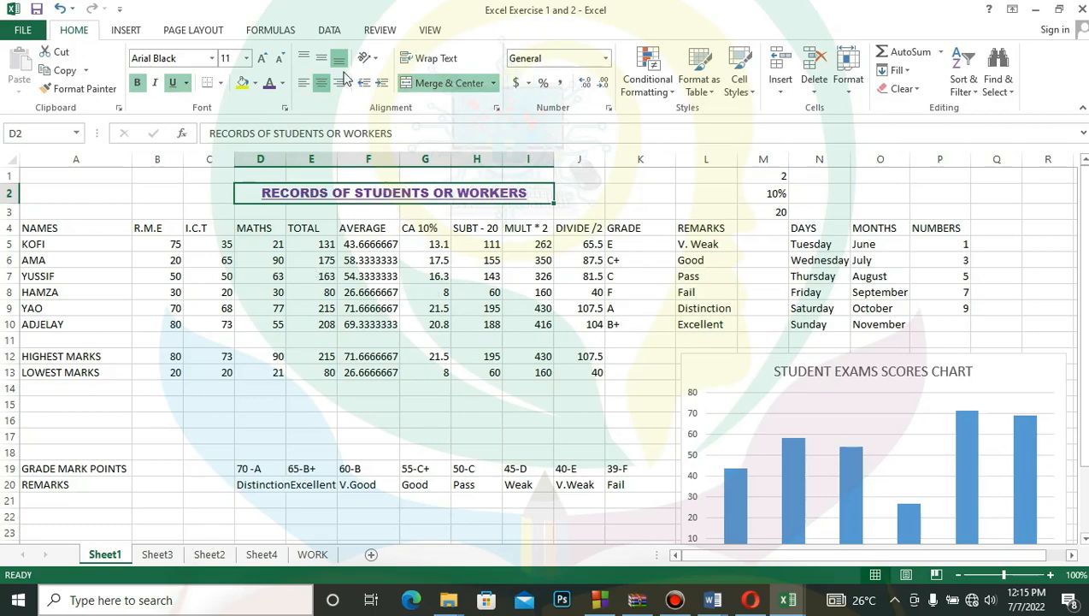
- Preview how Sheet1 would print with the current print settings, and return to the worksheet
click(29, 30)
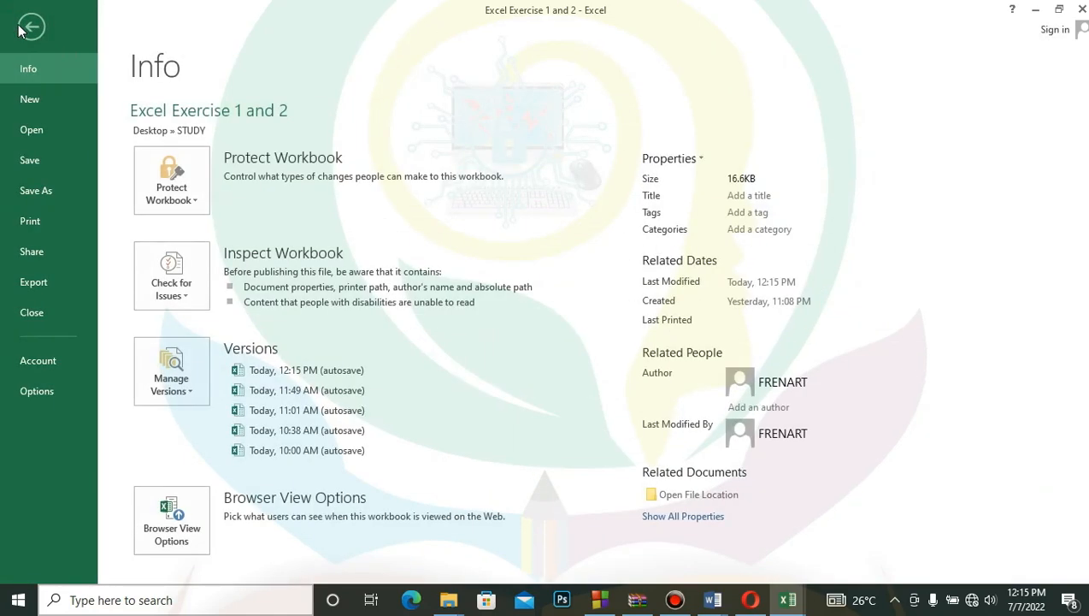
click(43, 223)
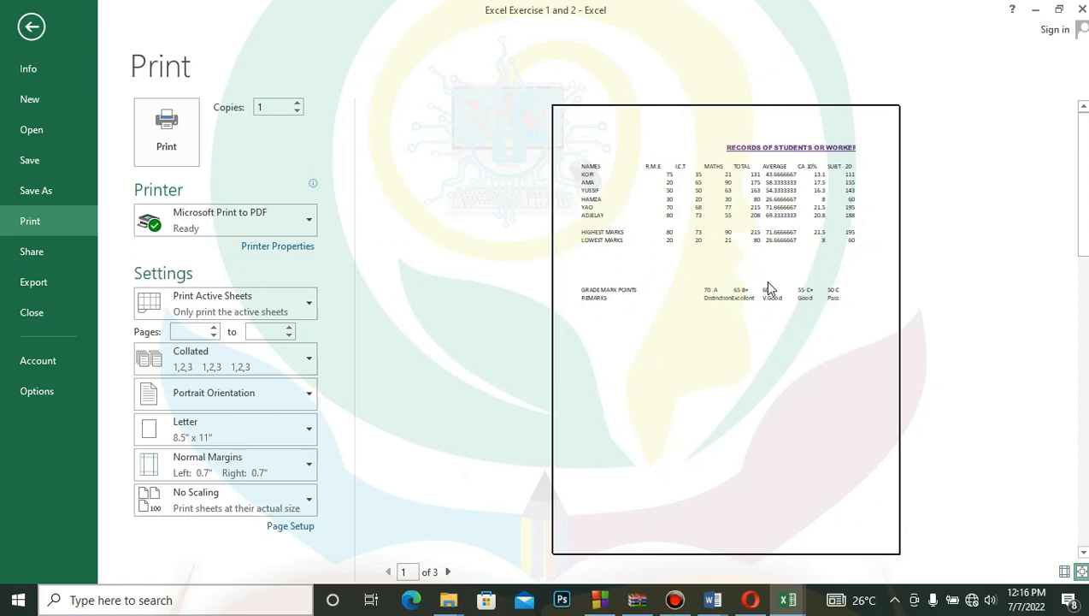
click(30, 28)
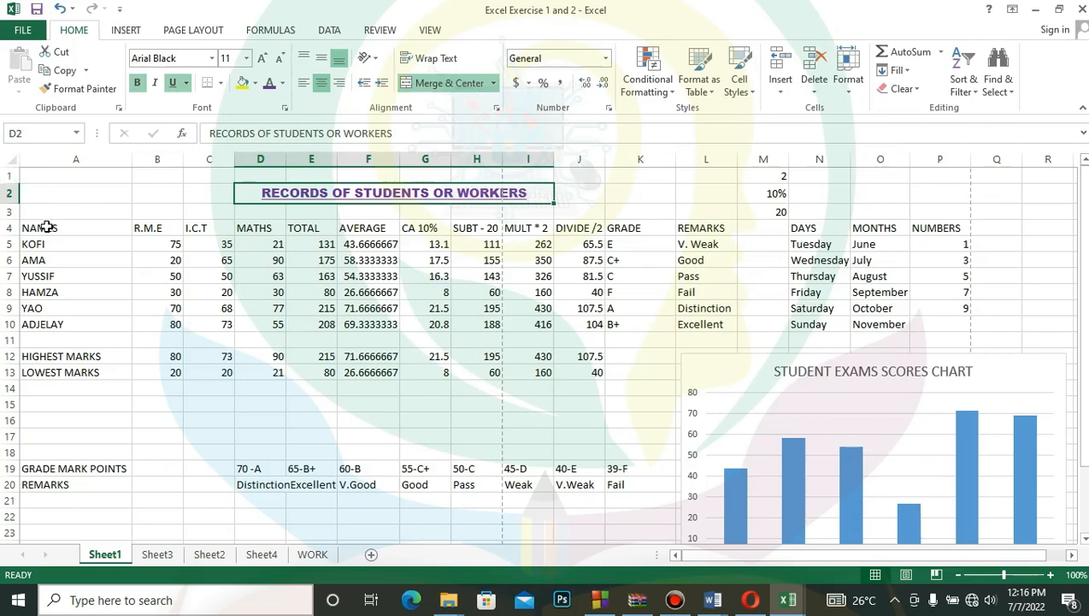
- Select the records table A4:P14 and look through the number, alignment, font, border, fill and protection settings in Format Cells
drag(43, 224, 950, 391)
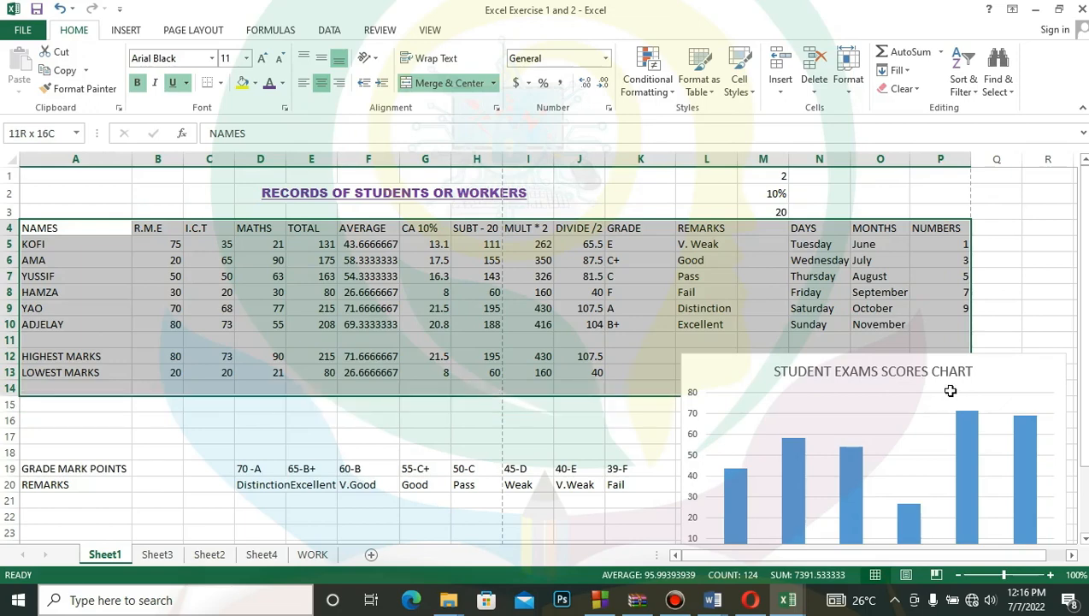
drag(950, 390, 952, 392)
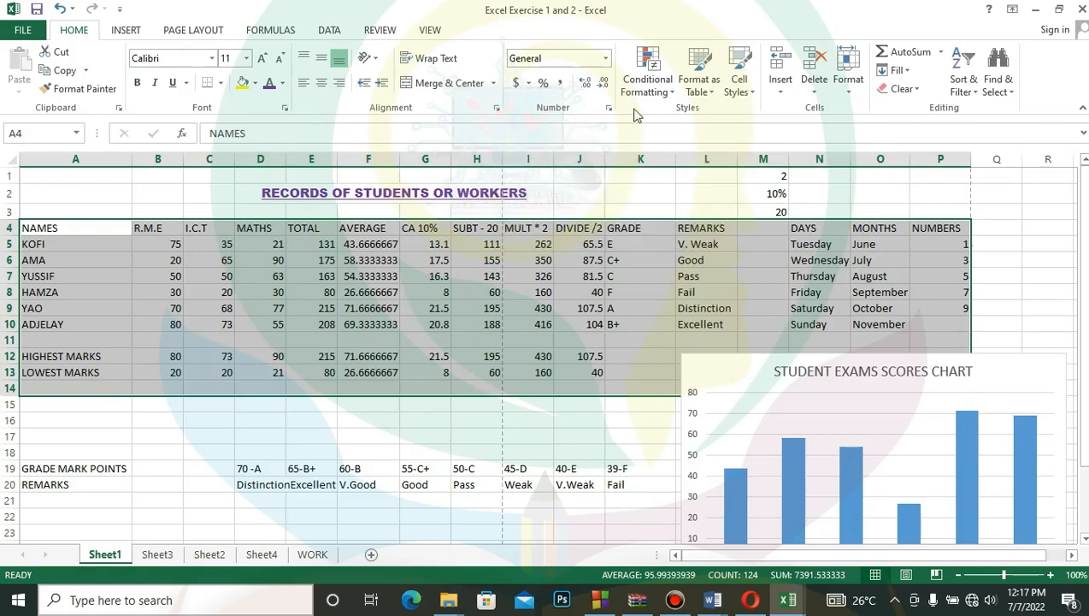
click(286, 108)
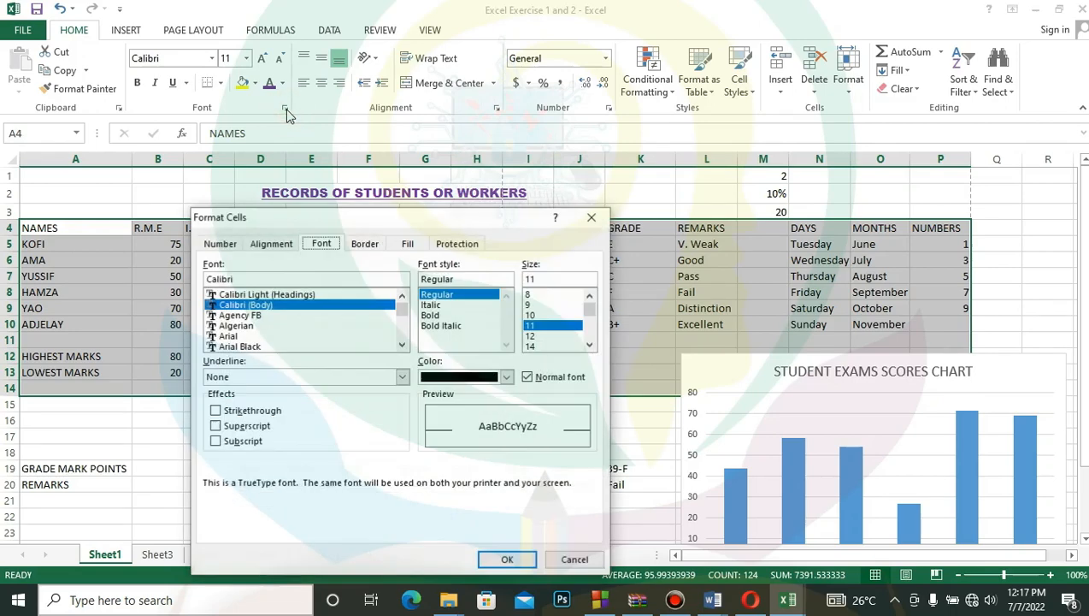
click(220, 244)
click(271, 245)
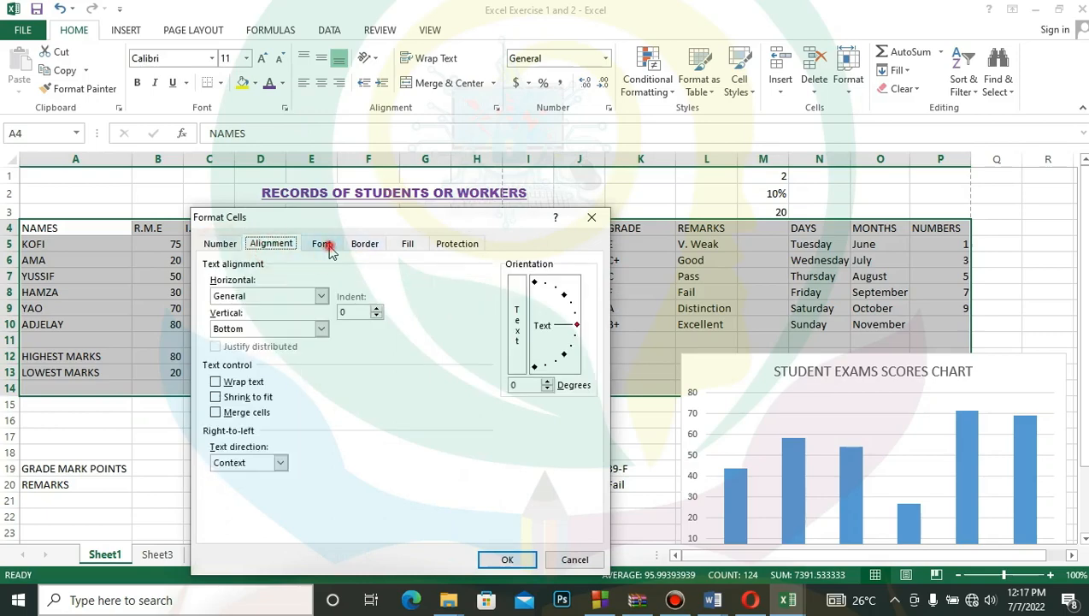
click(323, 243)
click(368, 247)
click(410, 246)
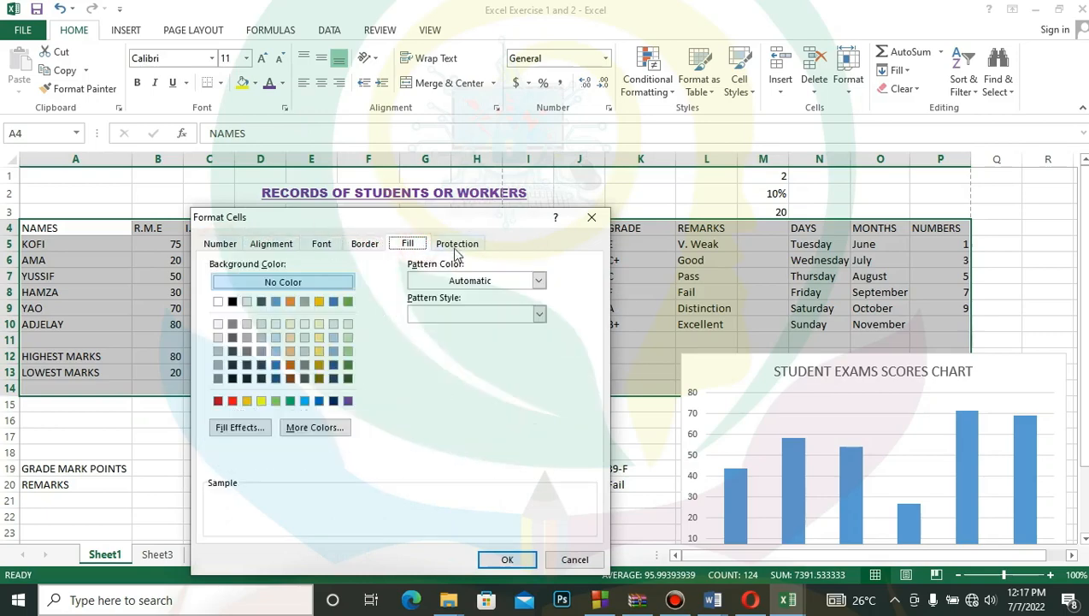
click(456, 248)
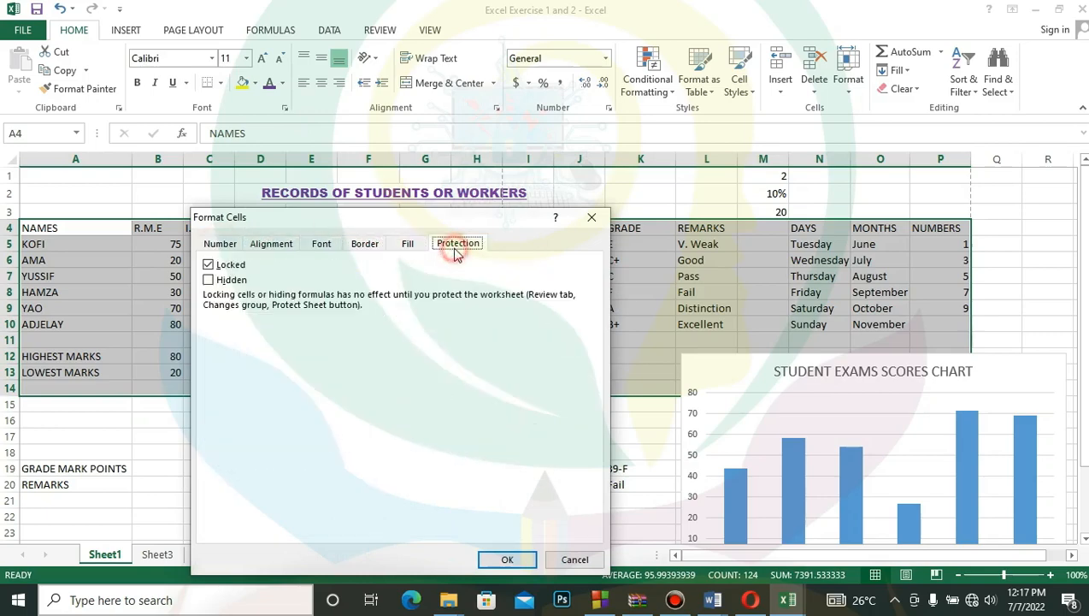
click(219, 244)
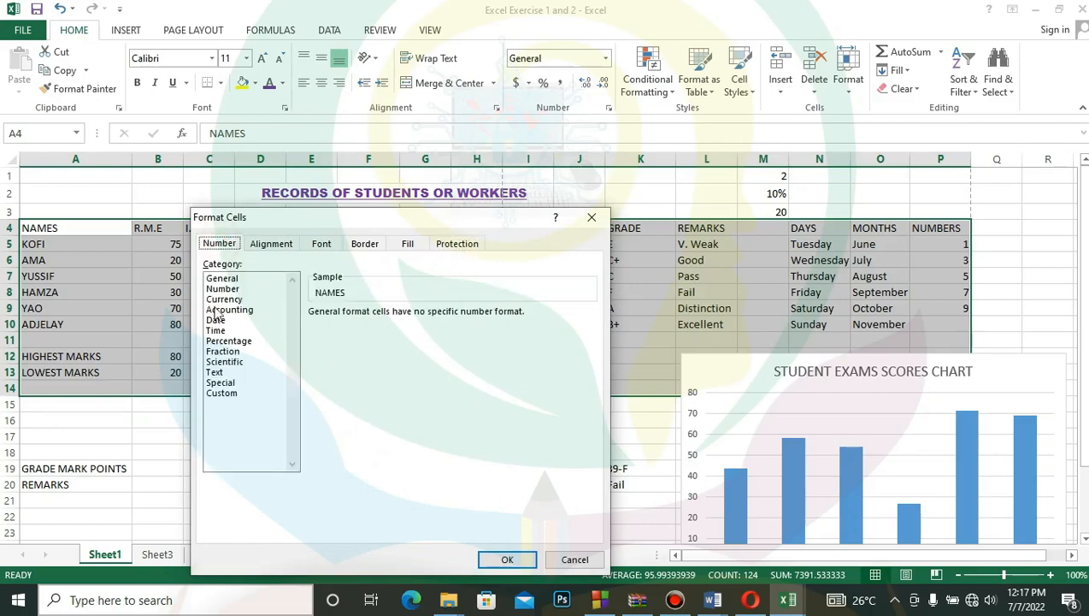
- Choose the Agency FB font in Bold Italic for the selected records table, trying Algerian, Bold and Italic along the way
click(325, 246)
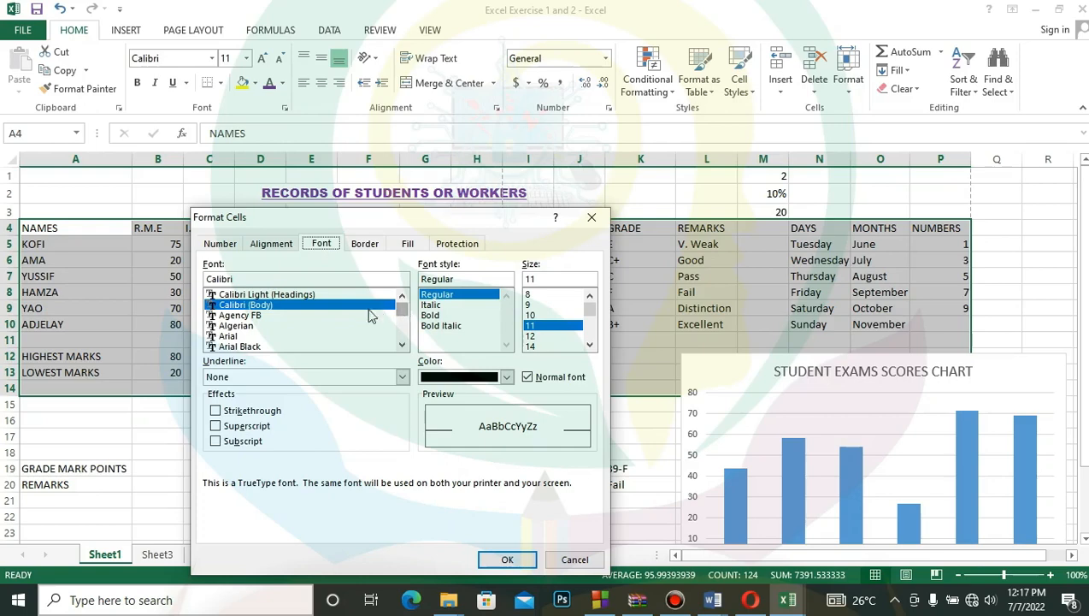
click(239, 328)
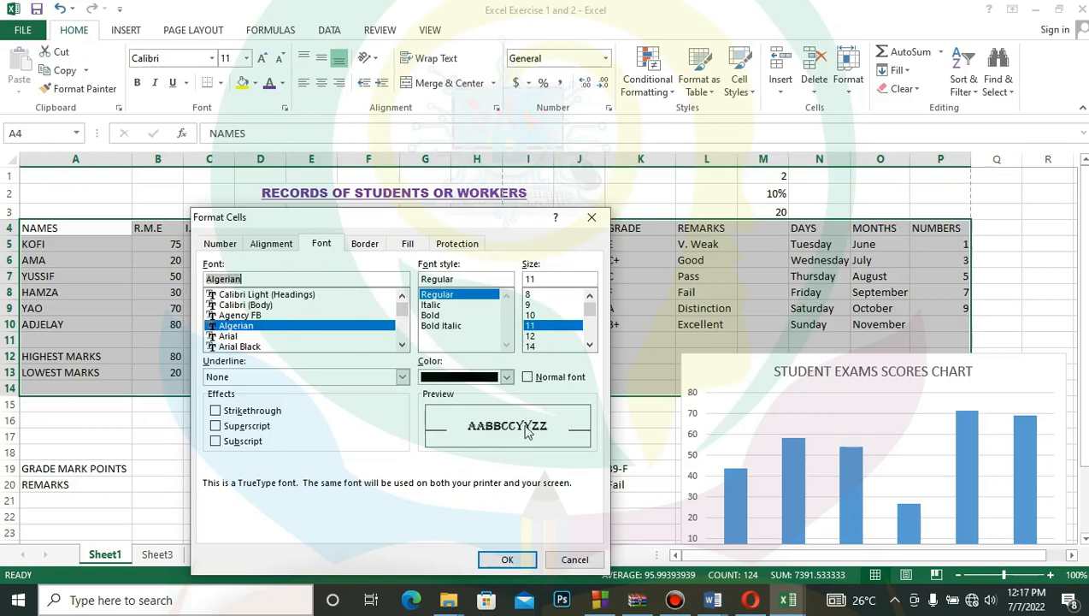
click(248, 315)
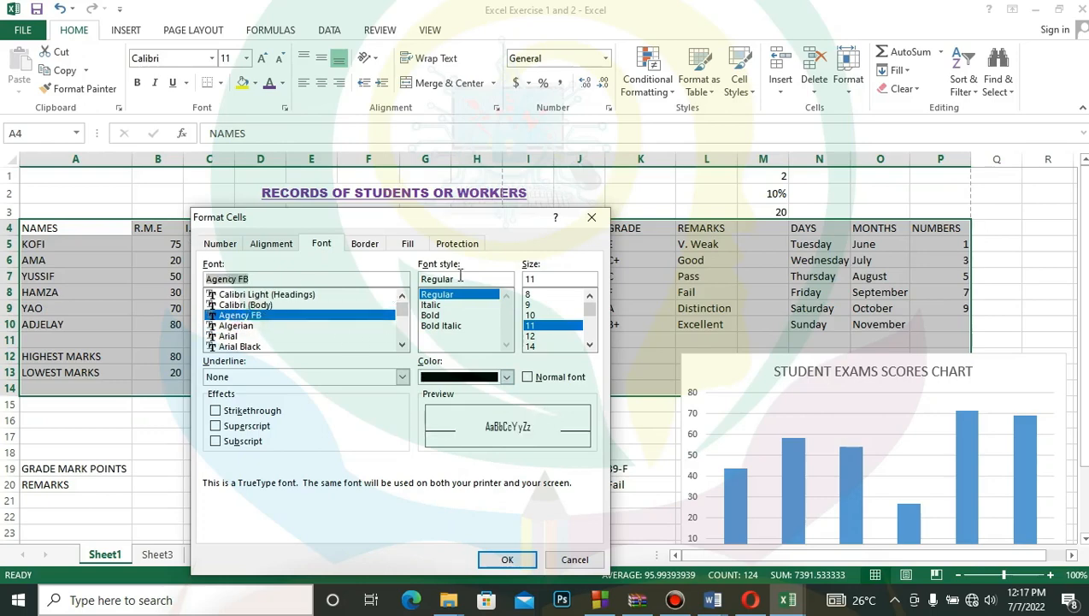
click(436, 315)
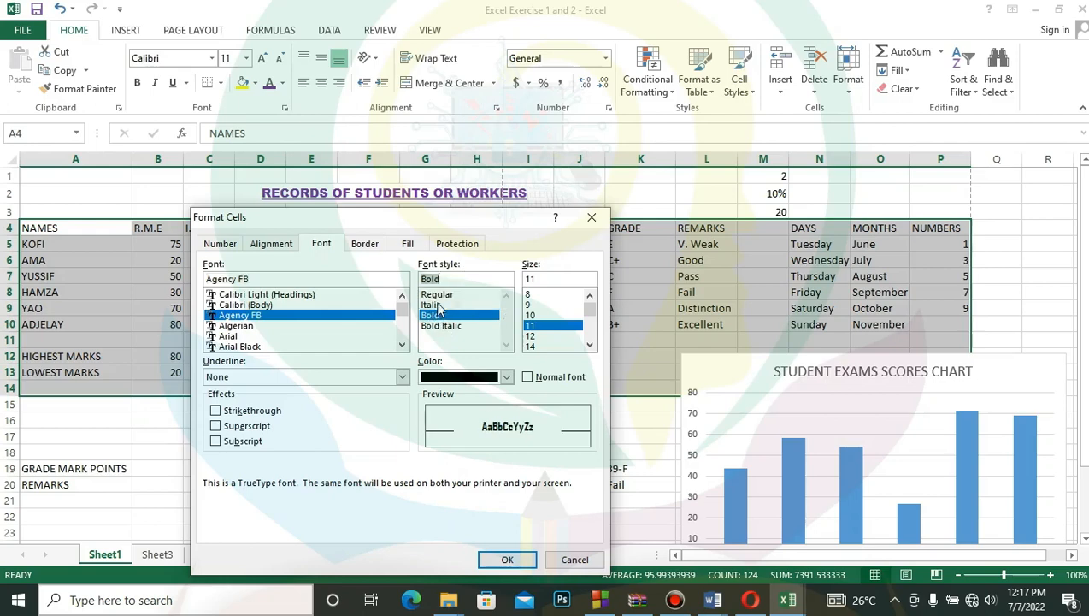
click(438, 305)
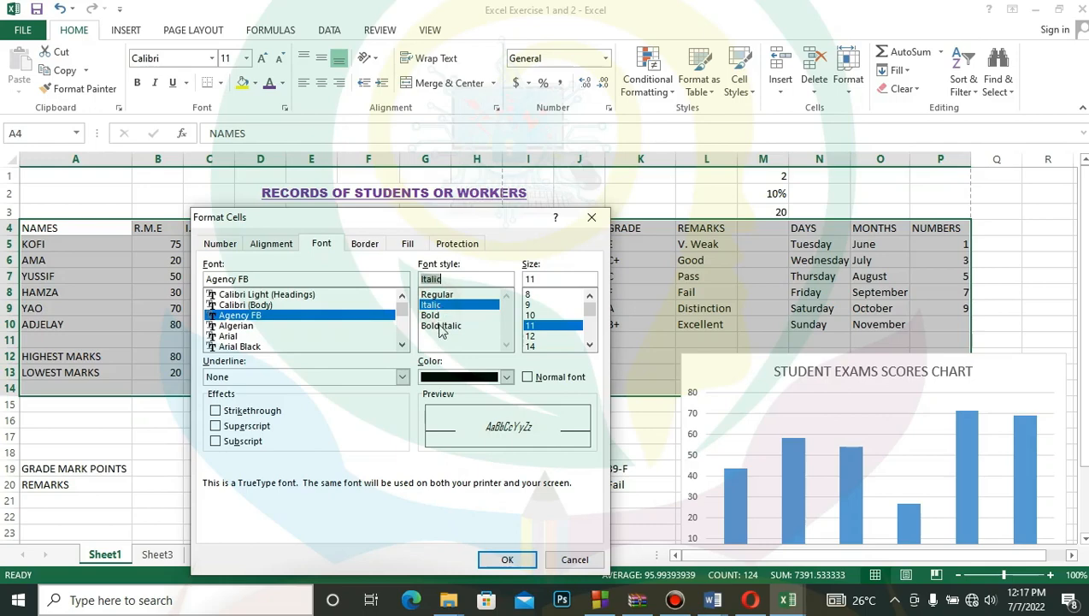
click(440, 325)
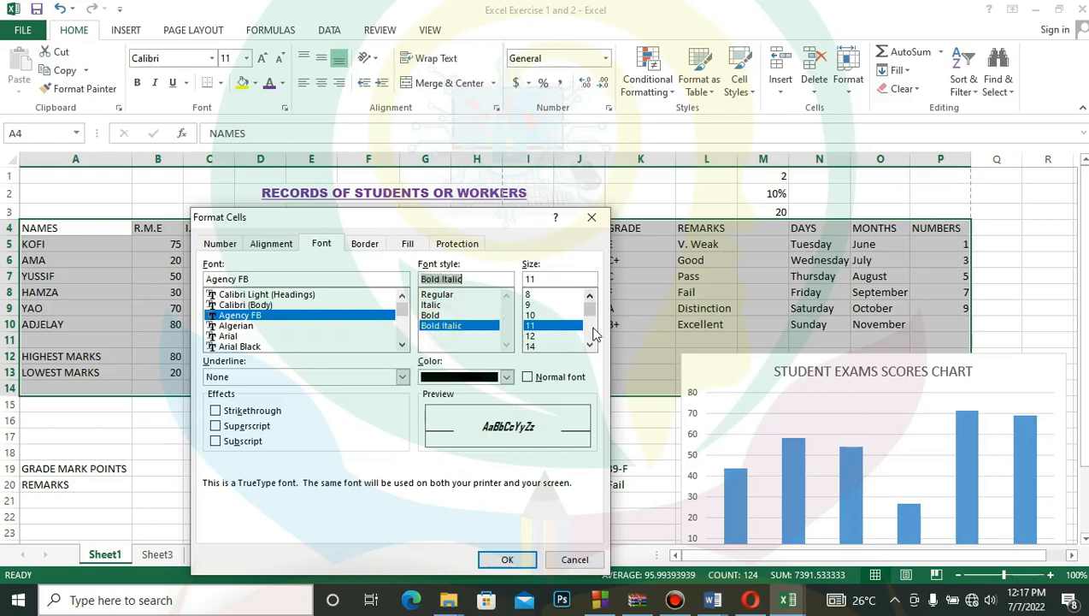
- Set the records table's font size to 16 with no underline and a theme green font color, and apply the formatting
scroll(564, 346, down, 1)
click(547, 335)
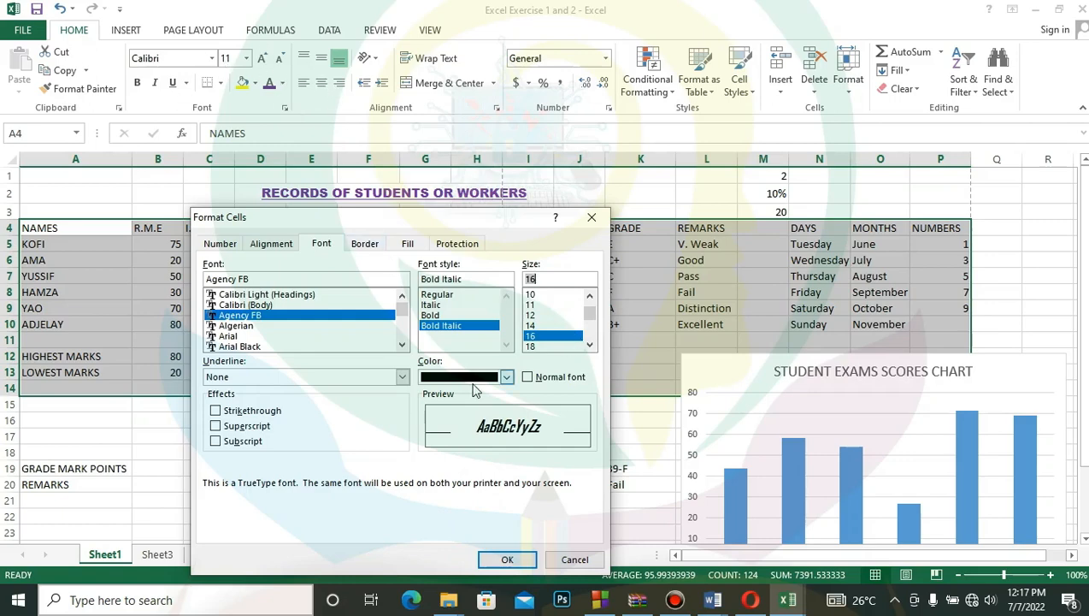
click(402, 376)
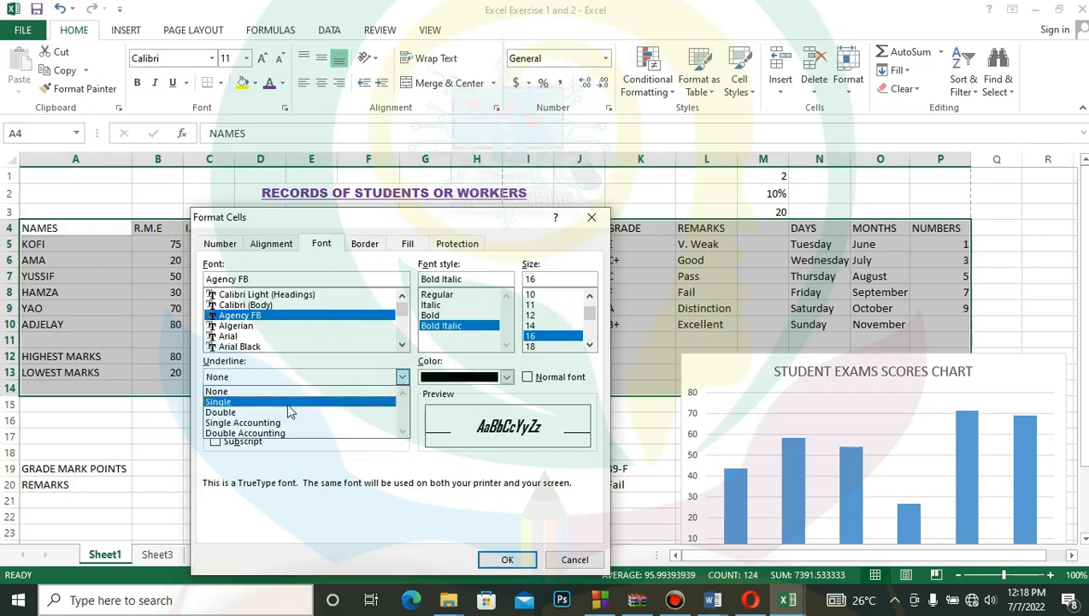
click(303, 358)
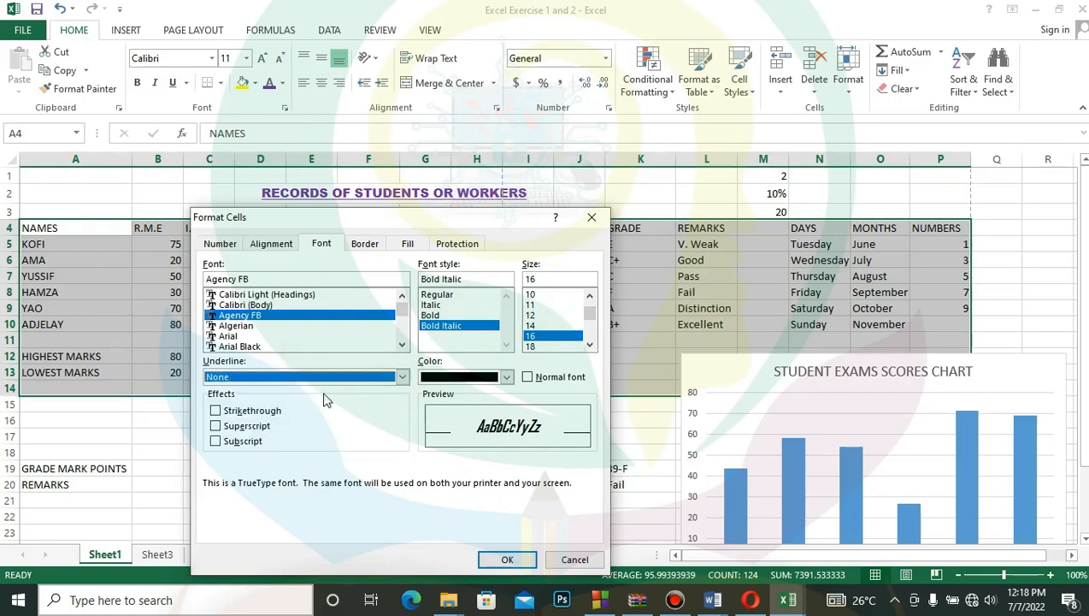
click(402, 376)
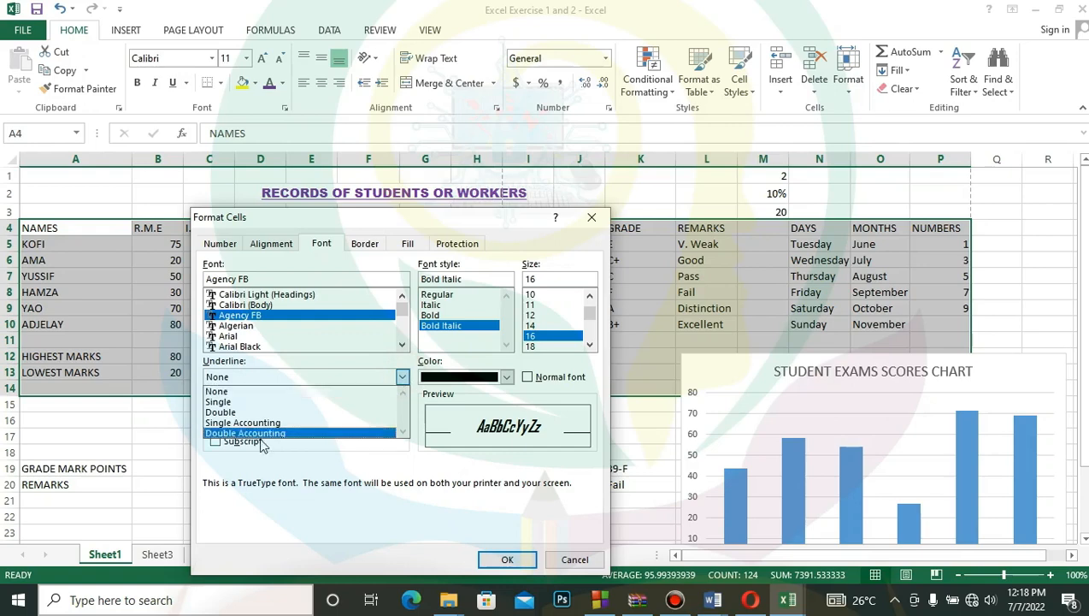
click(407, 378)
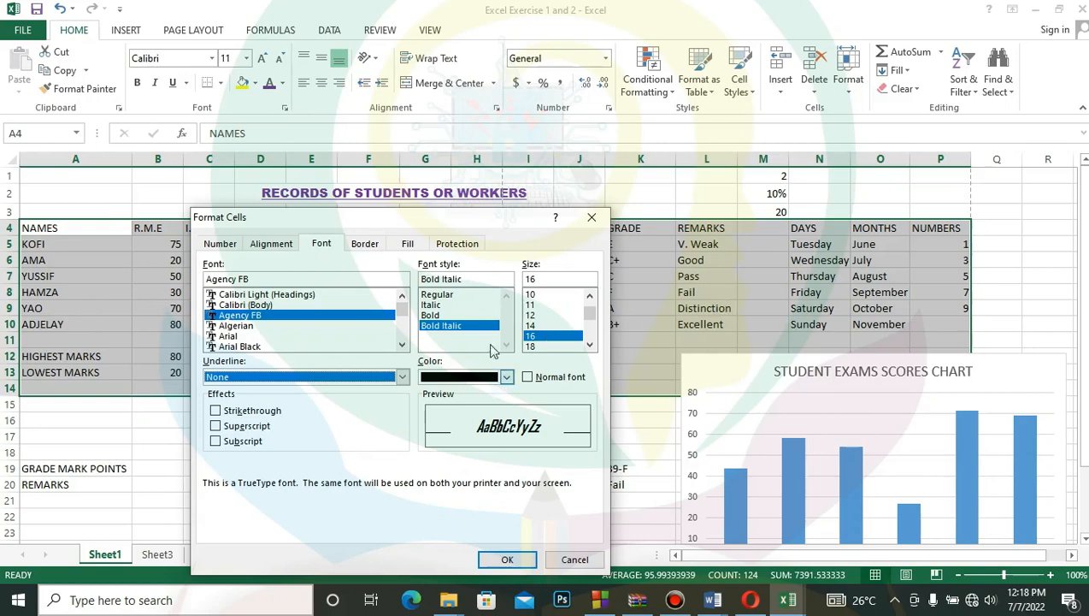
click(506, 378)
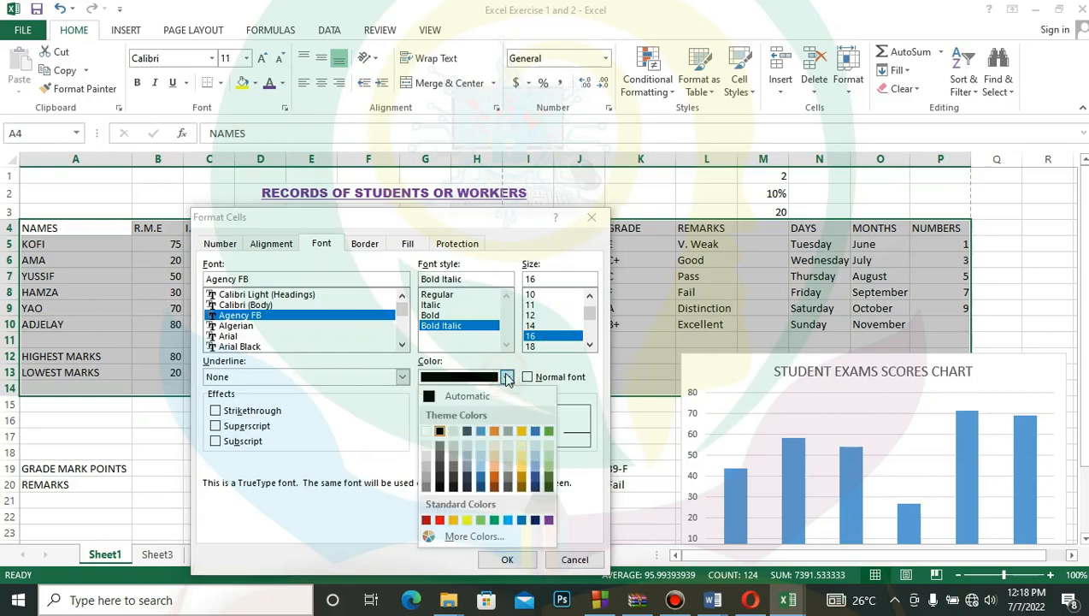
click(548, 432)
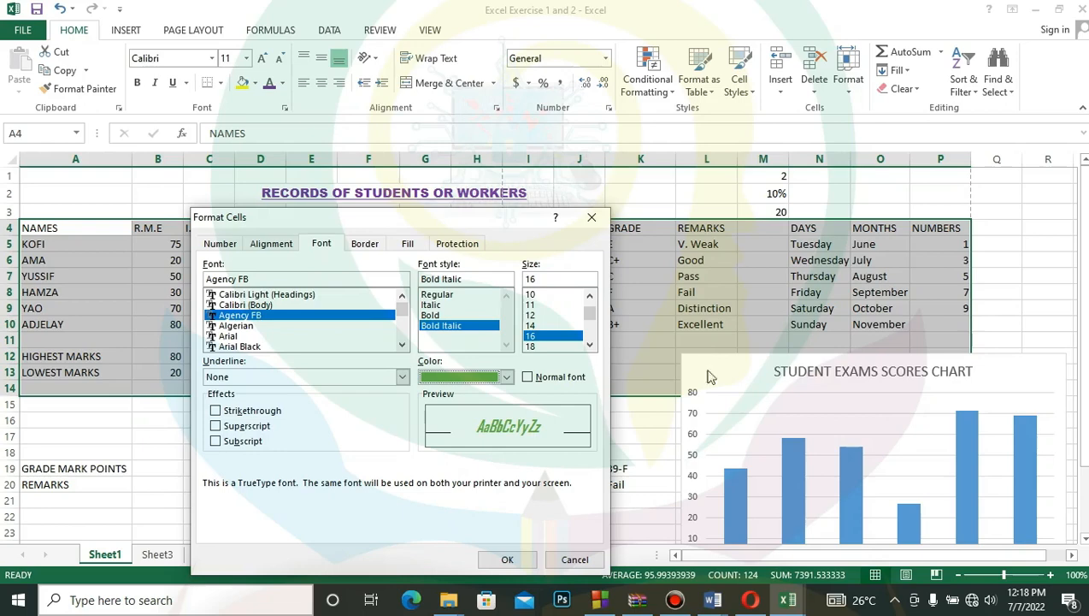
click(510, 560)
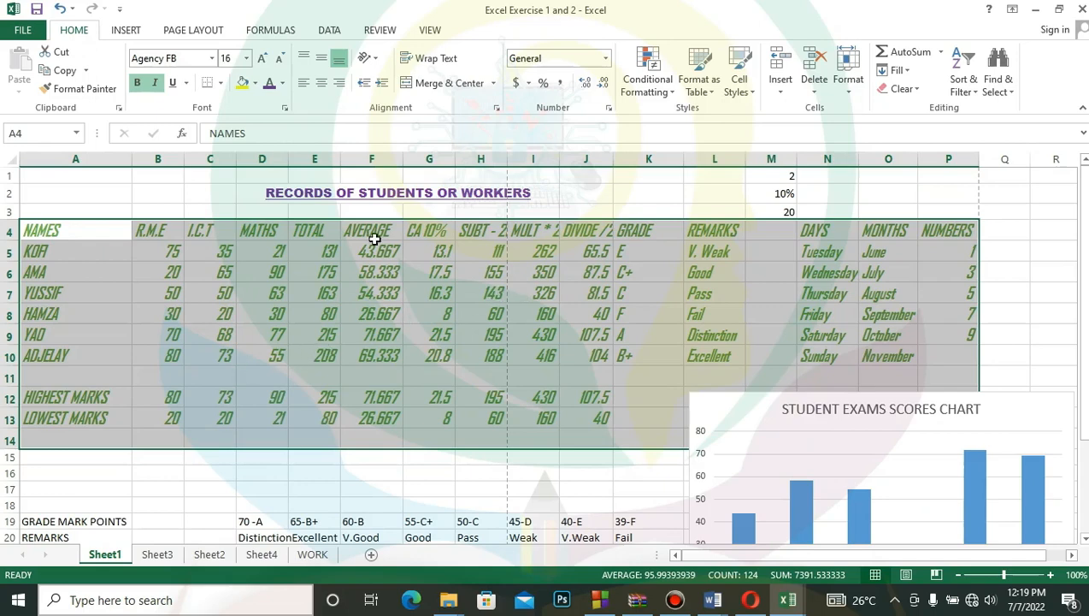
- Reduce the font size of the records table A4:P14 to 12 through the Format Cells dialog
click(285, 109)
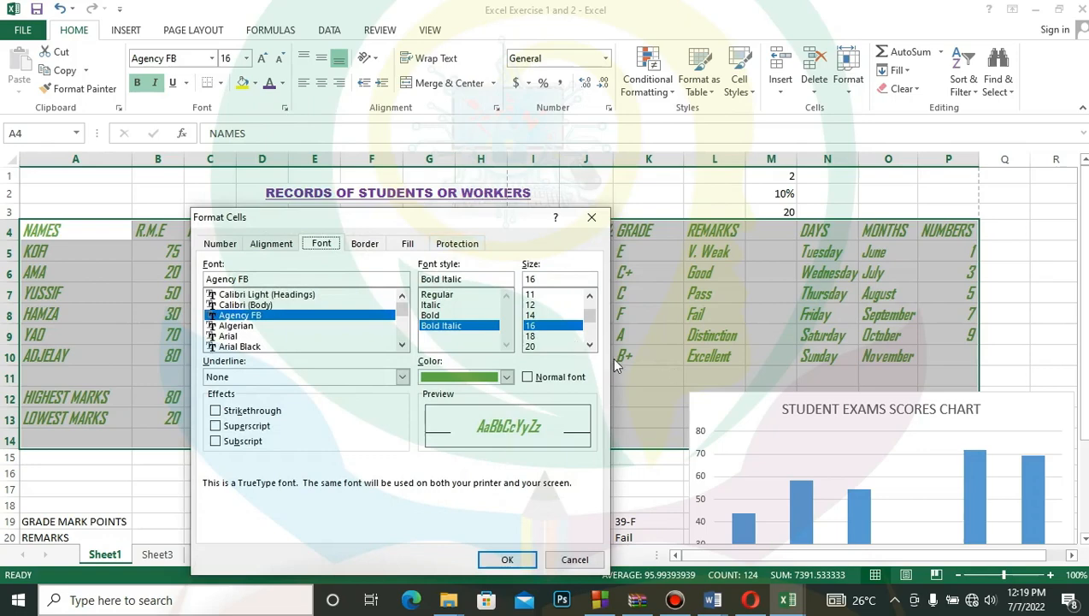
click(540, 305)
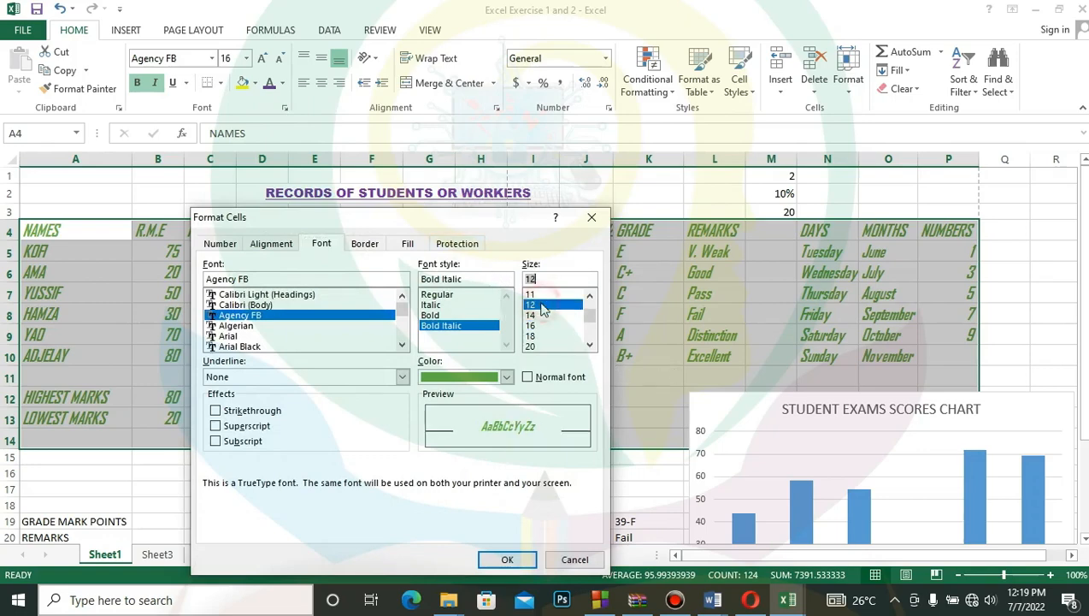
click(504, 559)
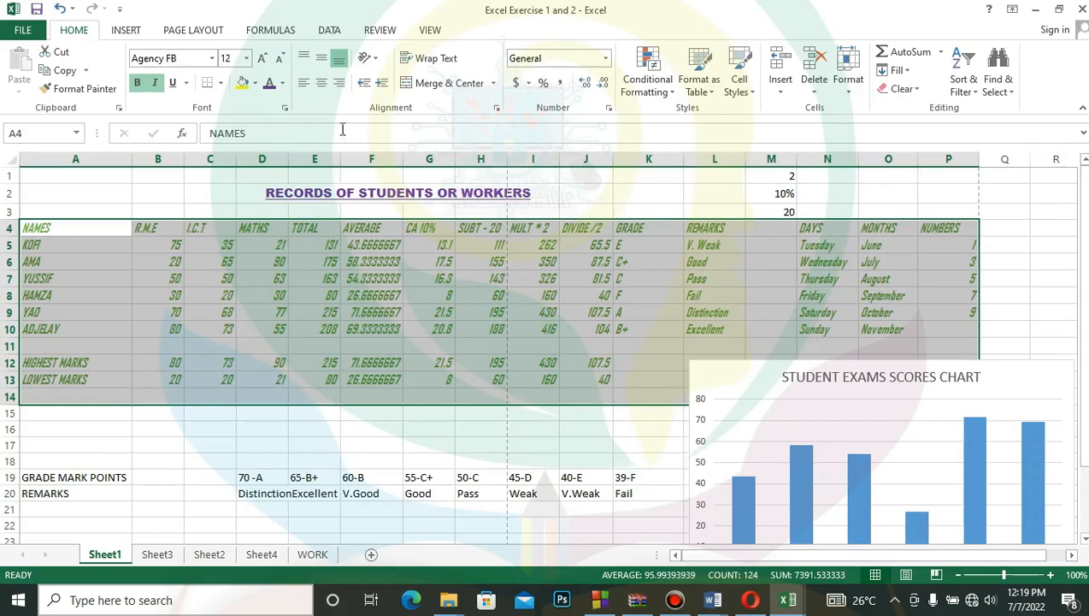
- Increase the records table's font size to 14 and remove the italic style, keeping it bold
click(285, 109)
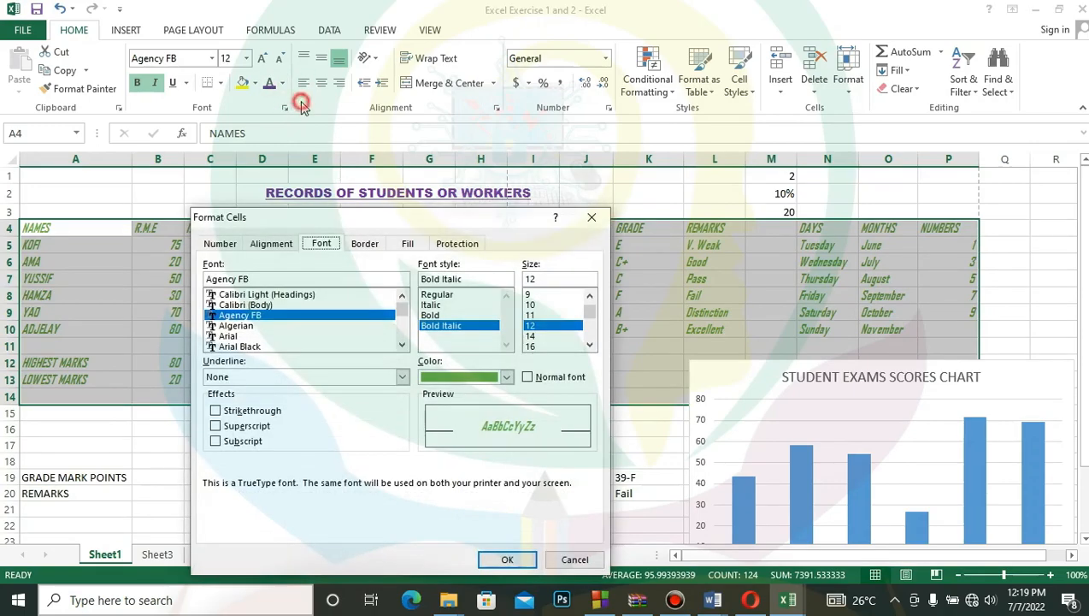
click(591, 217)
click(262, 61)
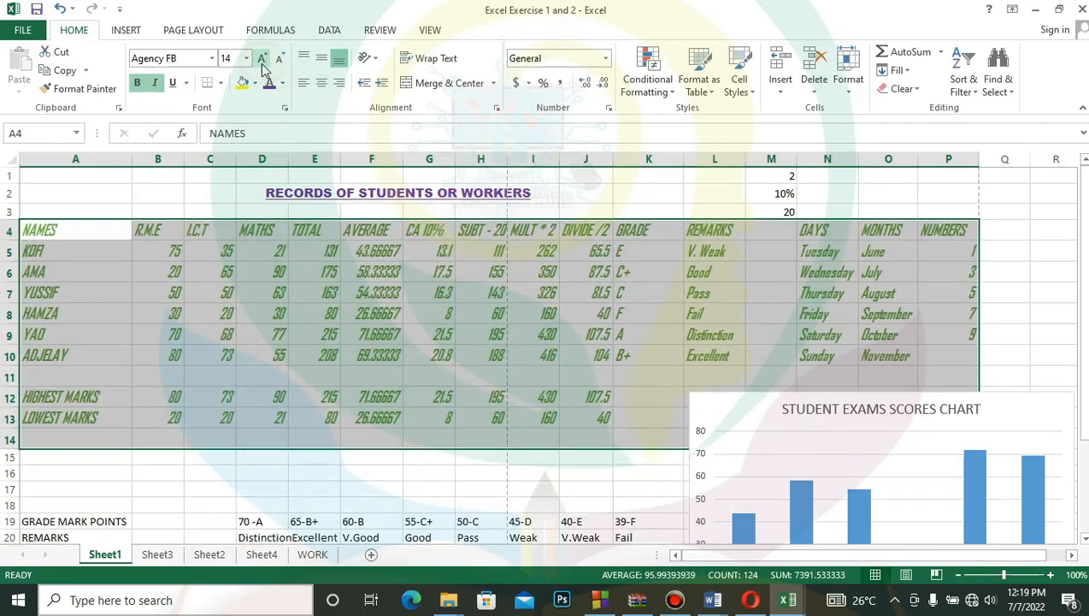
click(156, 83)
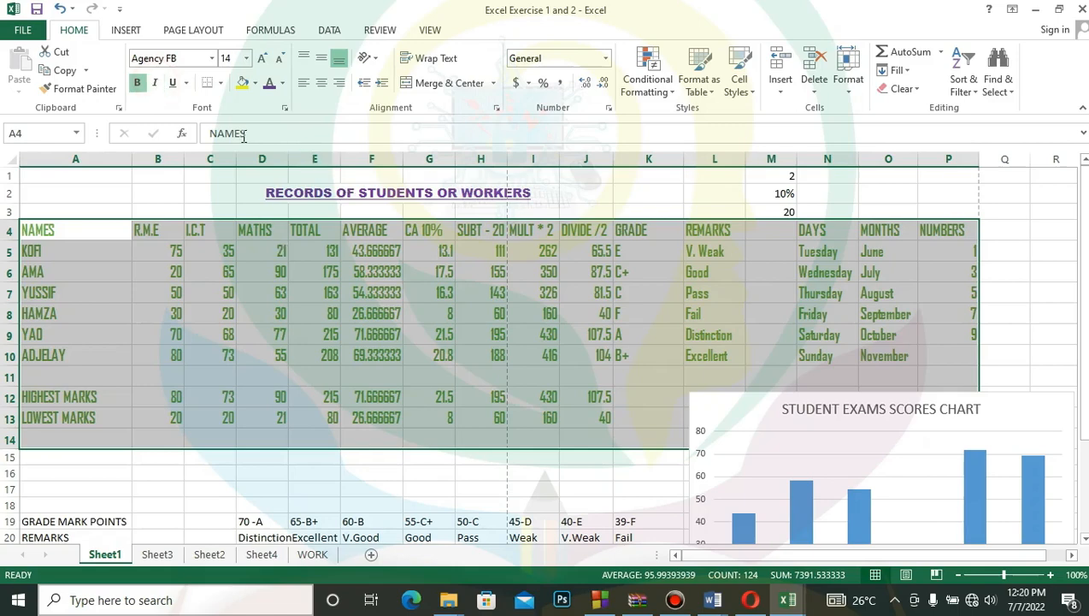
- View the records table's horizontal alignment options in Format Cells, and close the dialog without changing anything
click(286, 110)
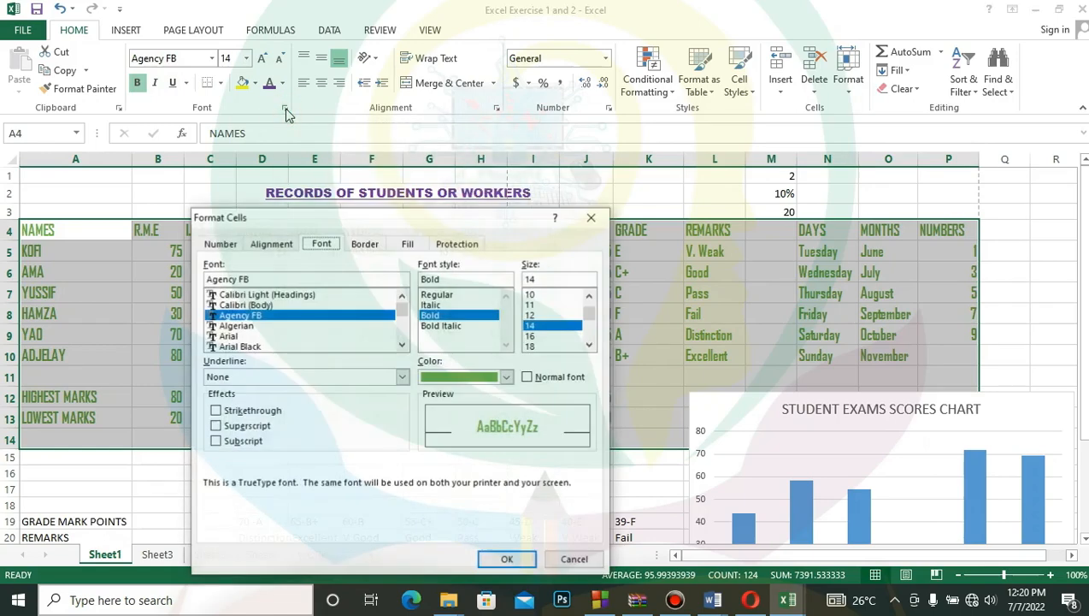
click(267, 245)
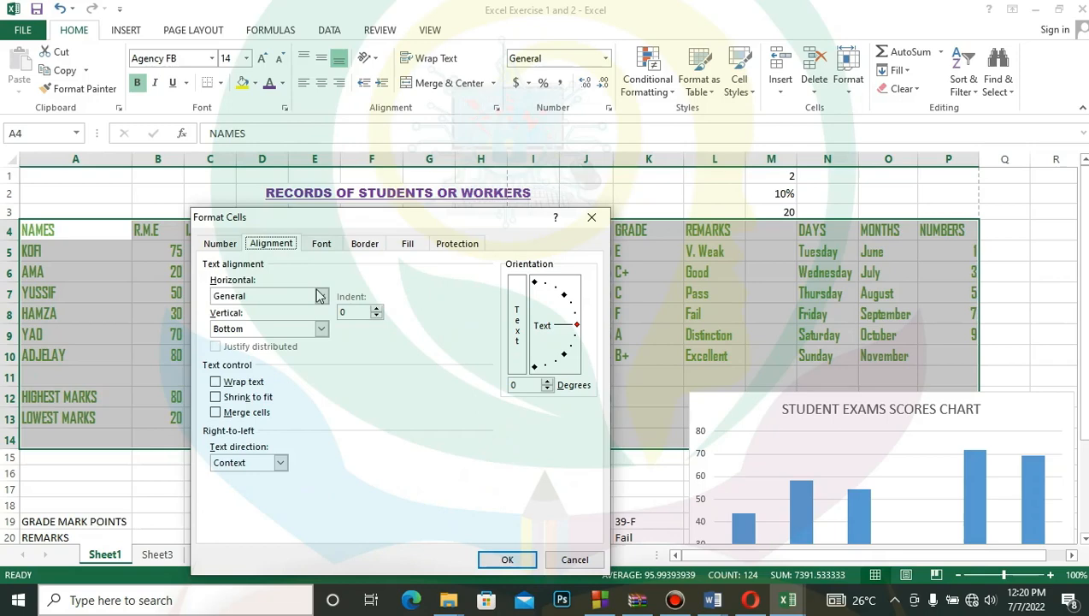
click(318, 295)
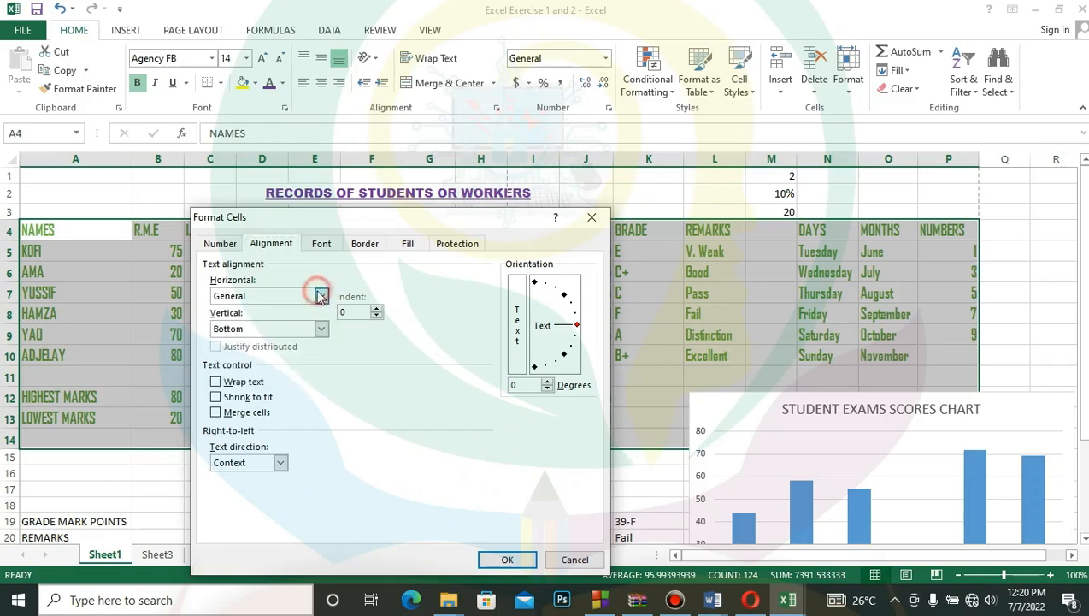
click(567, 561)
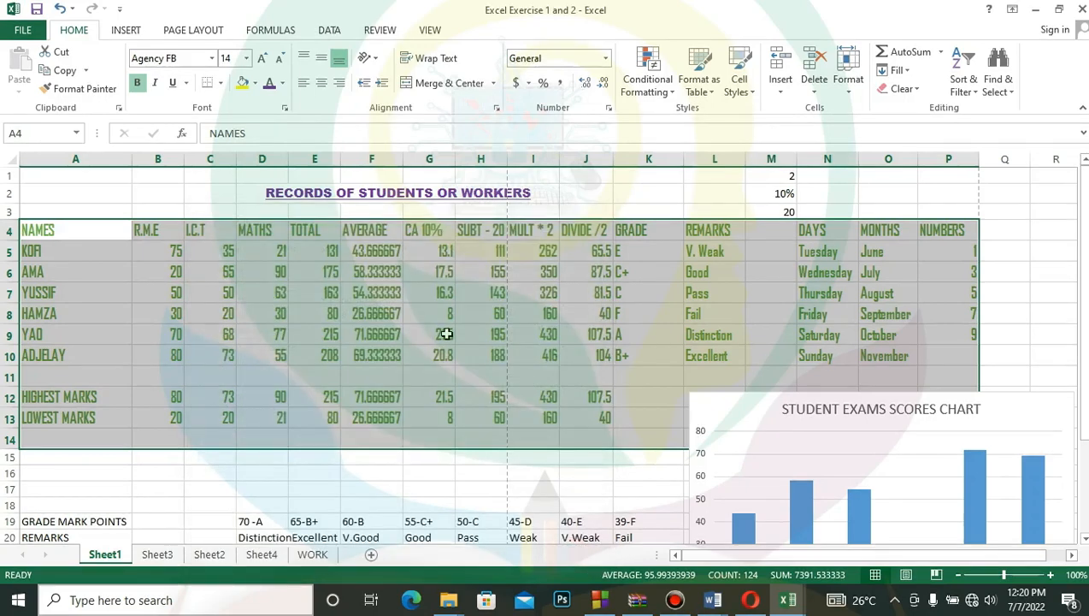
- Center the student names in A5:A10 horizontally and rotate their text to 30 degrees
click(47, 250)
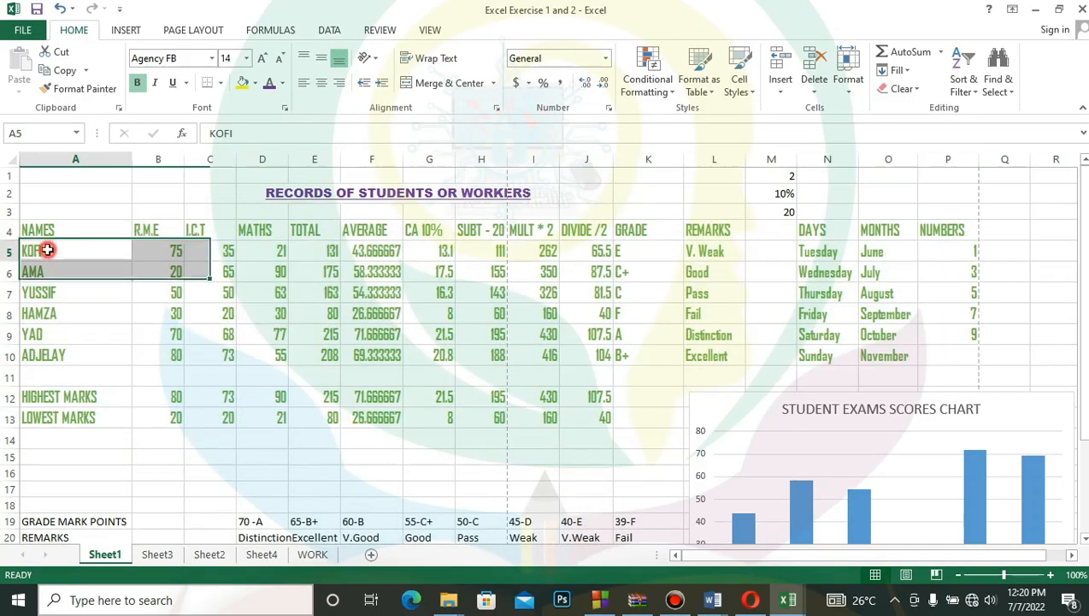
drag(47, 250, 53, 397)
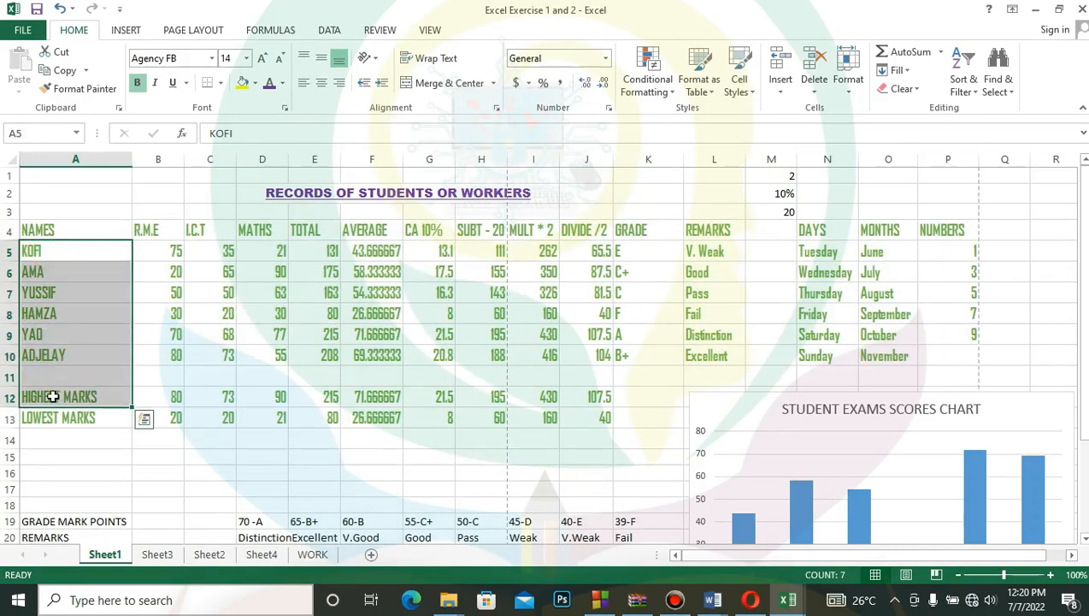
click(51, 360)
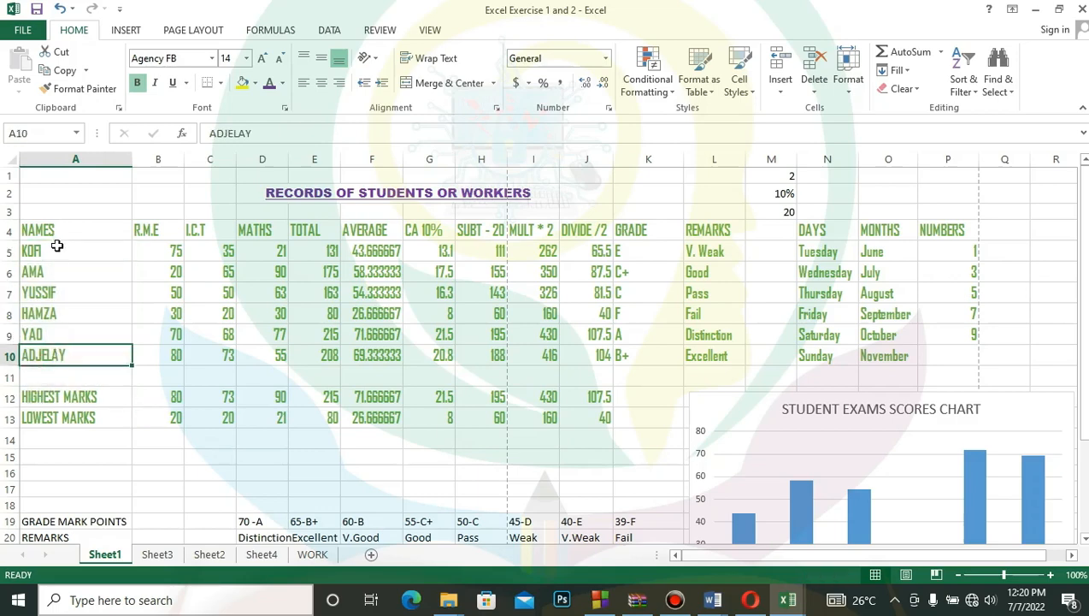
drag(56, 247, 56, 347)
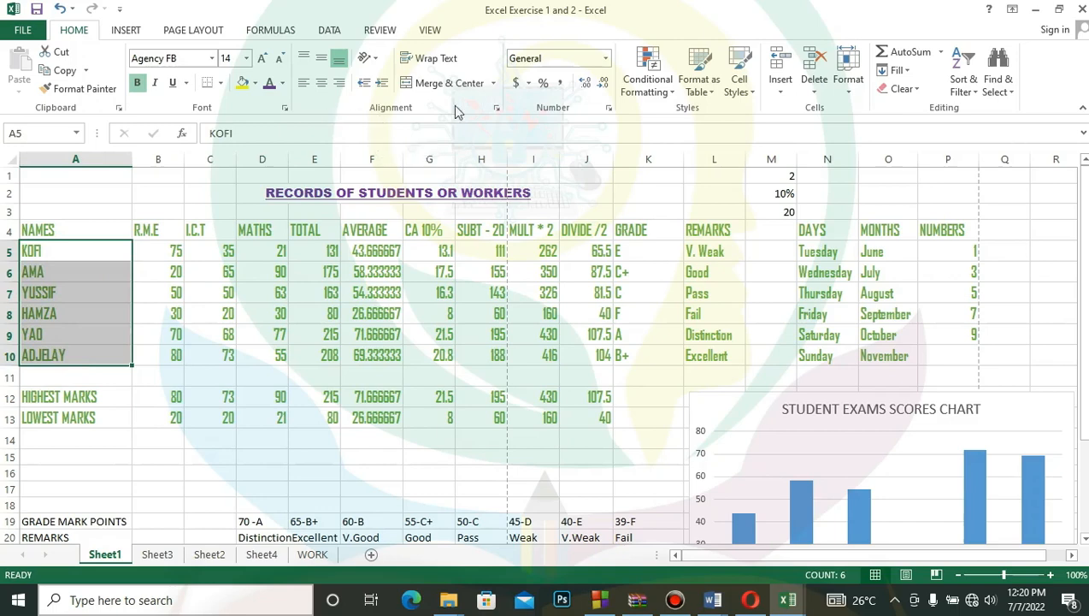
click(496, 108)
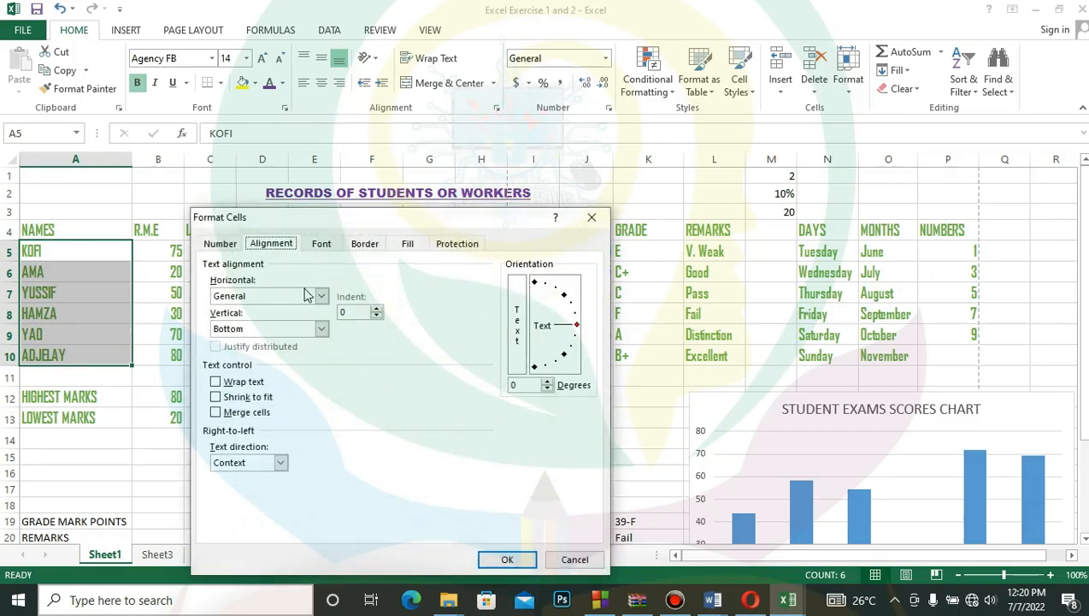
click(313, 295)
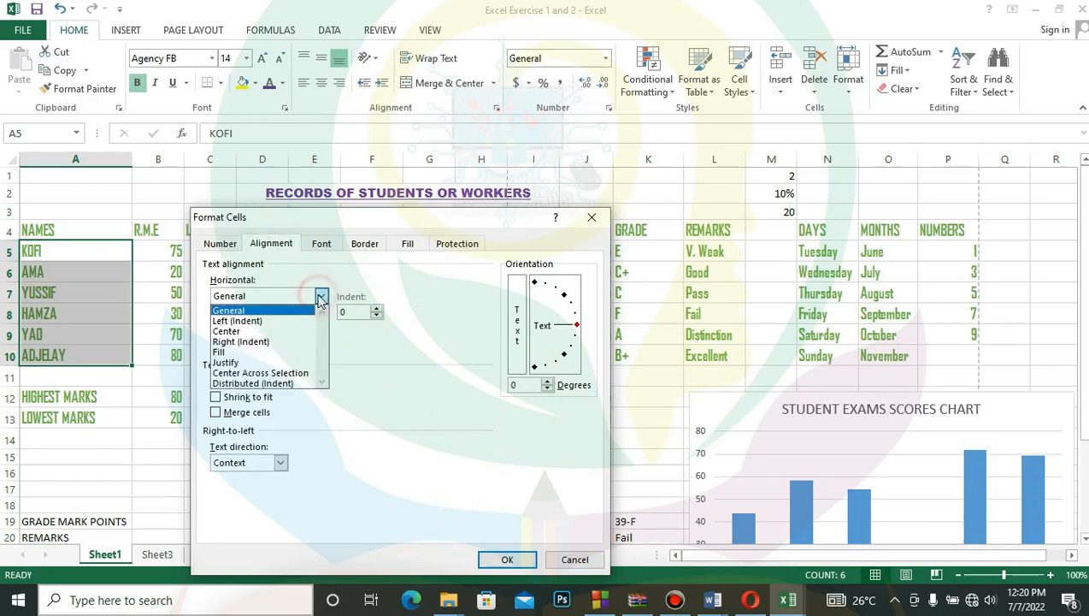
click(285, 331)
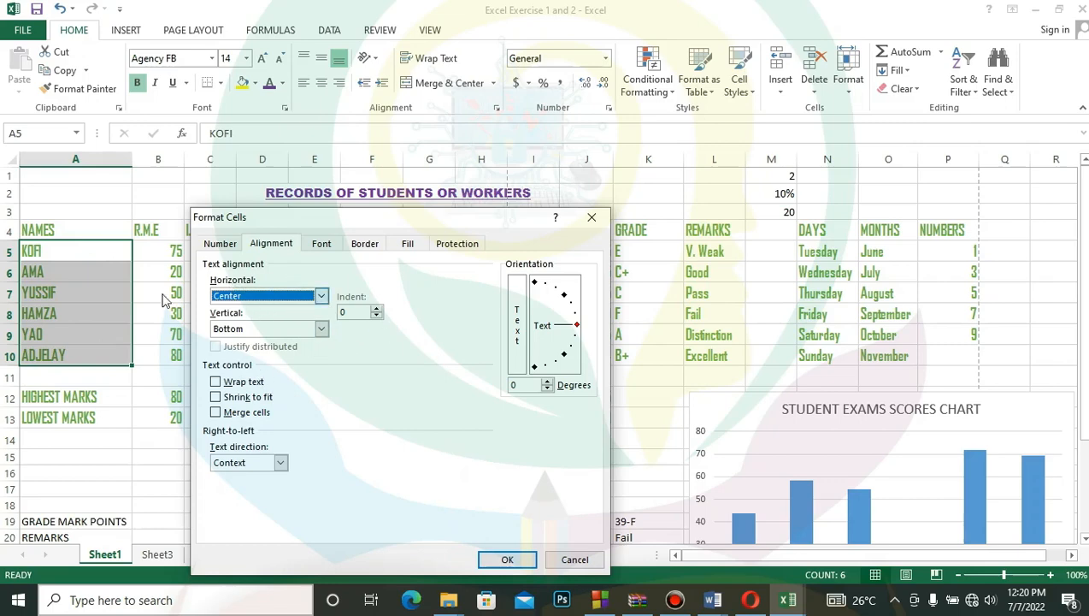
click(577, 326)
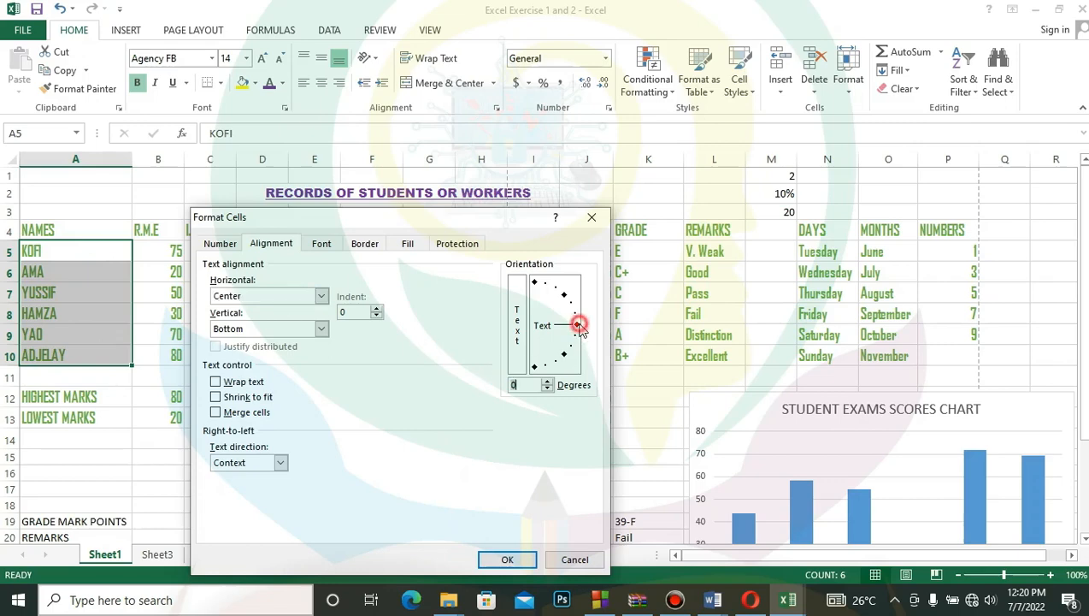
drag(579, 324, 589, 298)
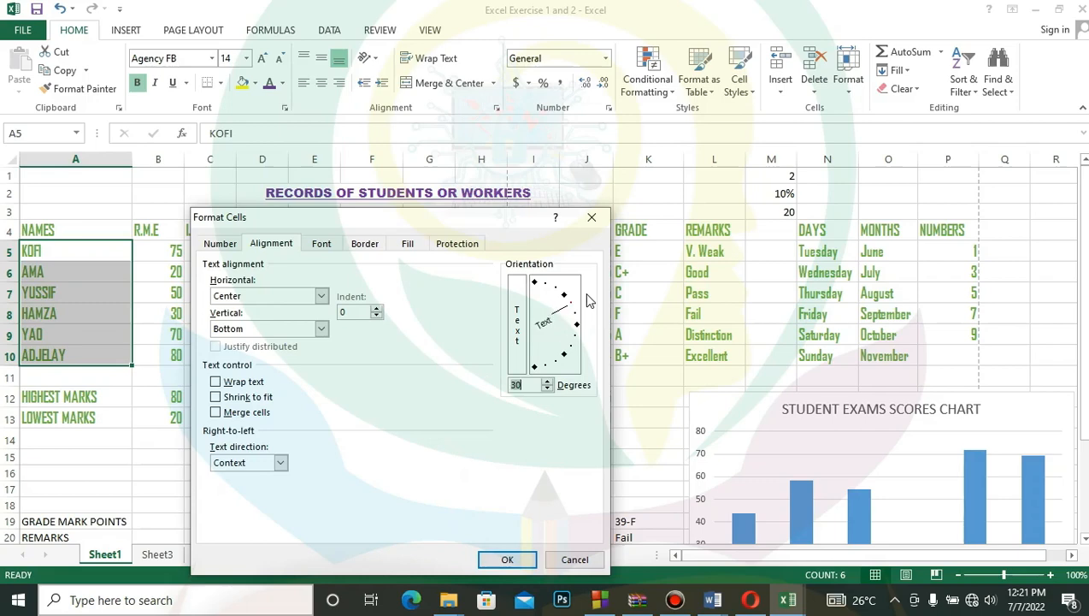
click(507, 560)
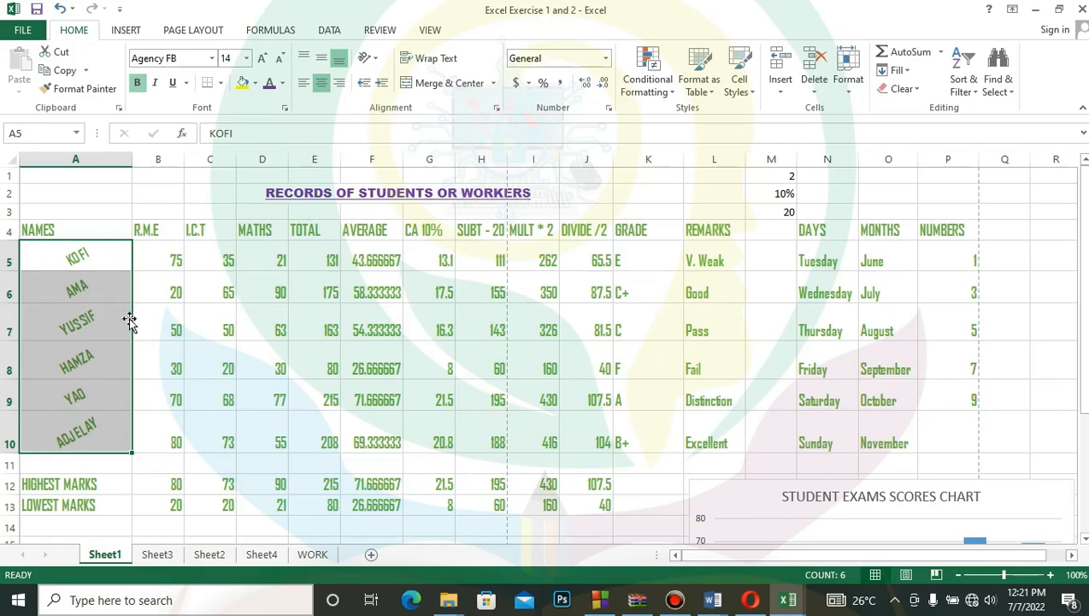
- Set the text orientation of the student names to 15 degrees
click(497, 109)
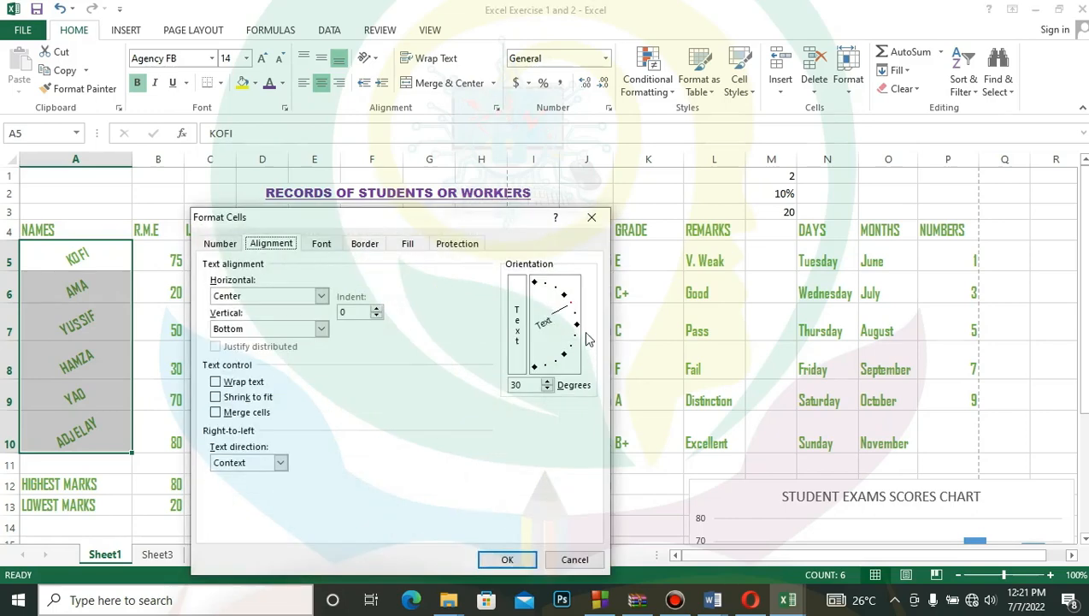
mouse_move(568, 318)
mouse_down()
mouse_move(567, 305)
mouse_move(575, 321)
mouse_up()
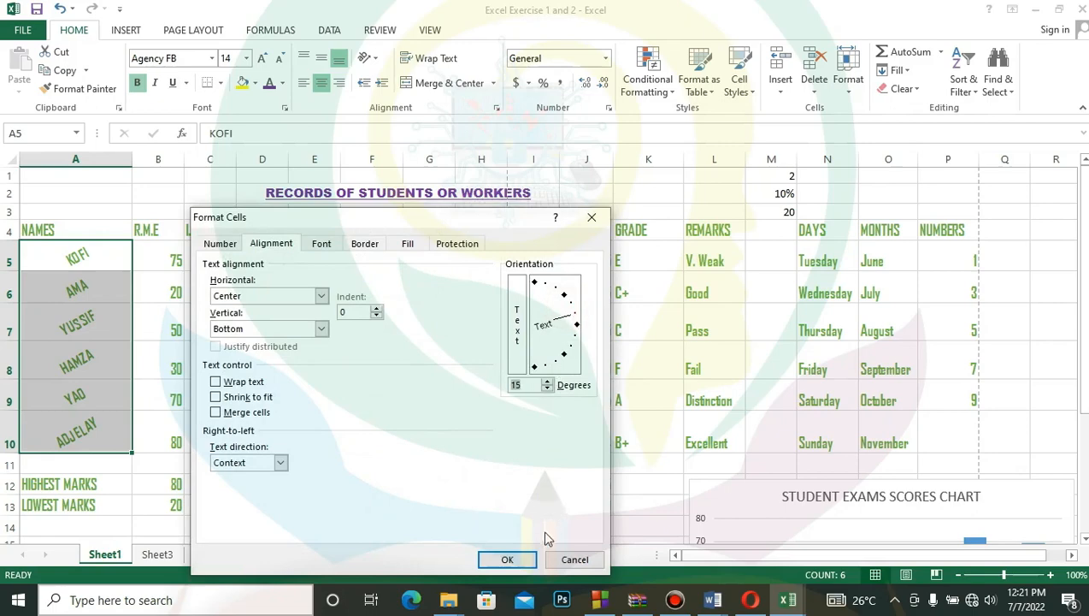
click(512, 560)
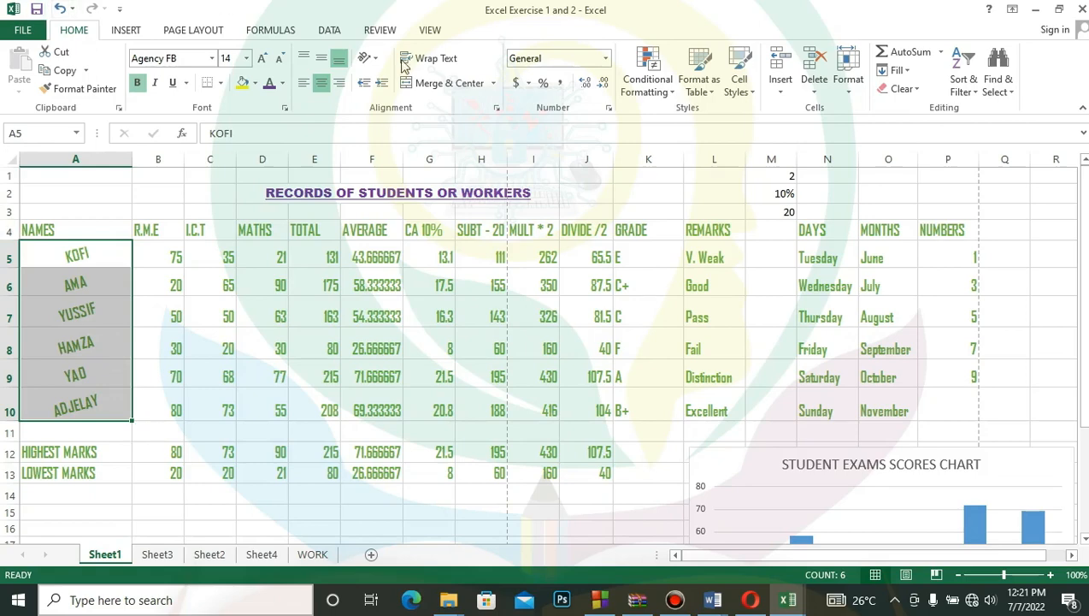
- Review the font and alignment settings of the student names in Format Cells without changing anything
click(496, 108)
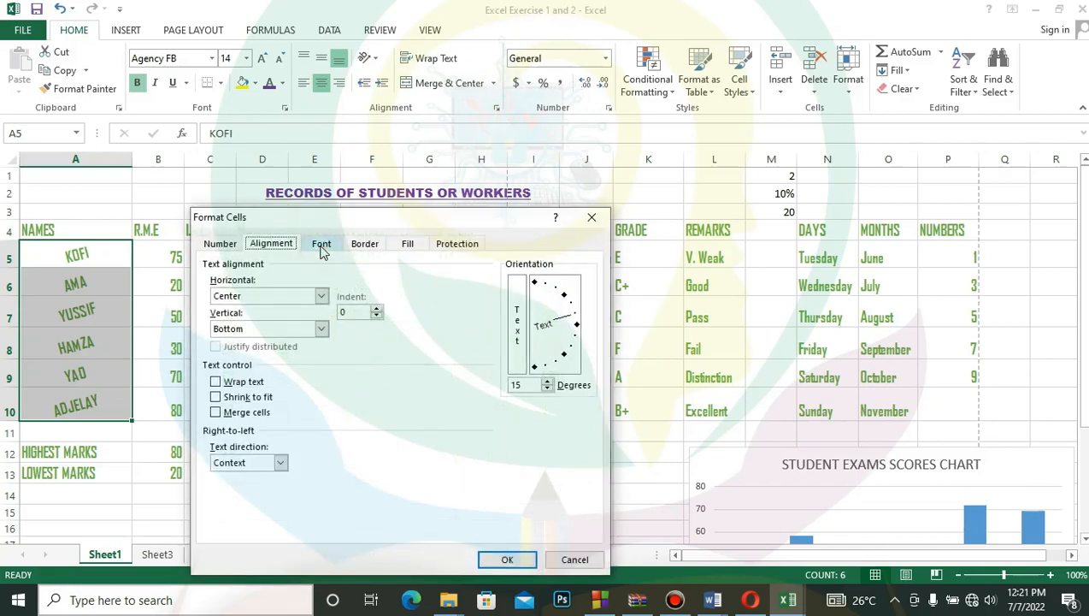
click(321, 248)
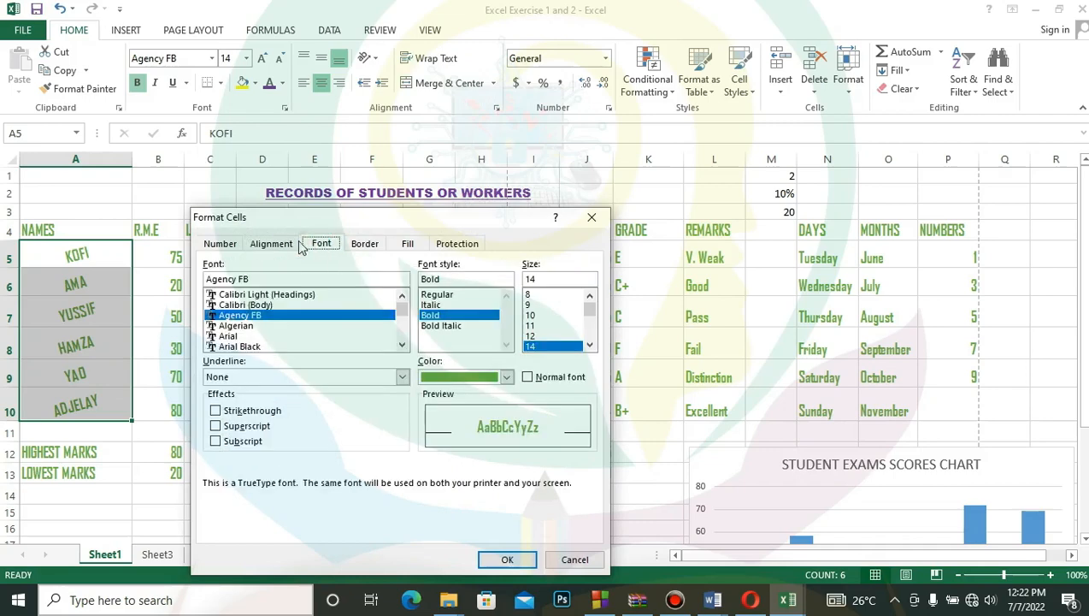
click(270, 244)
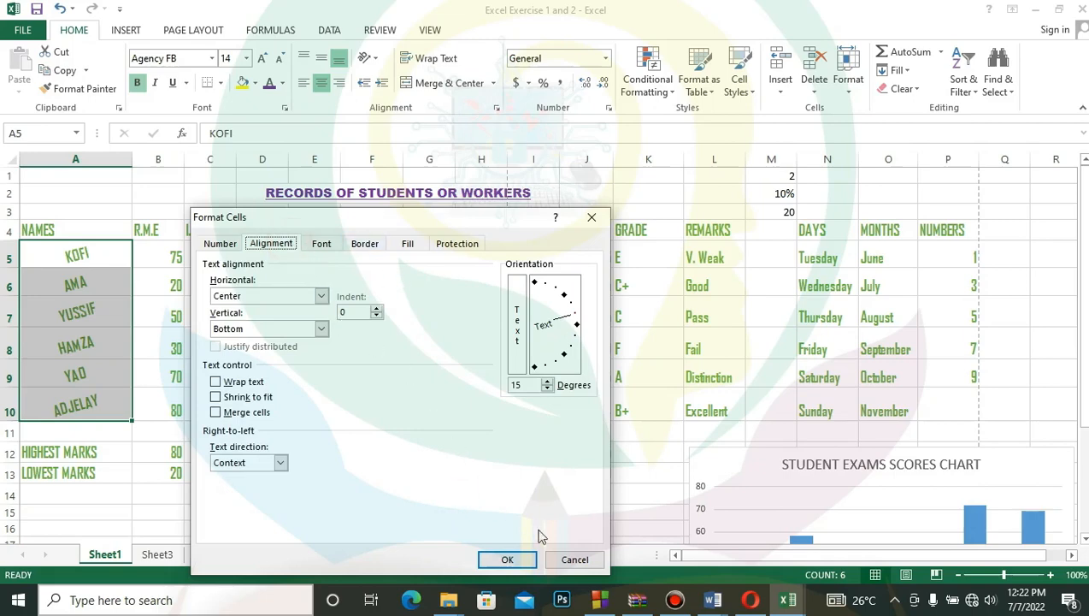
click(585, 563)
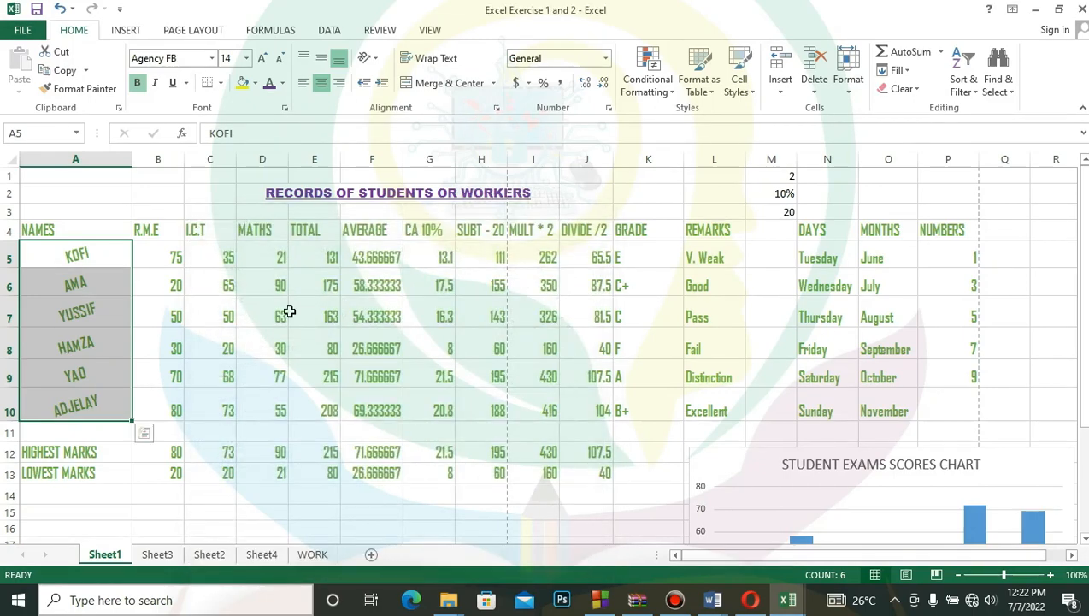
- Format the marks in B5:H13 with the Number category and two decimal places
drag(165, 252, 475, 476)
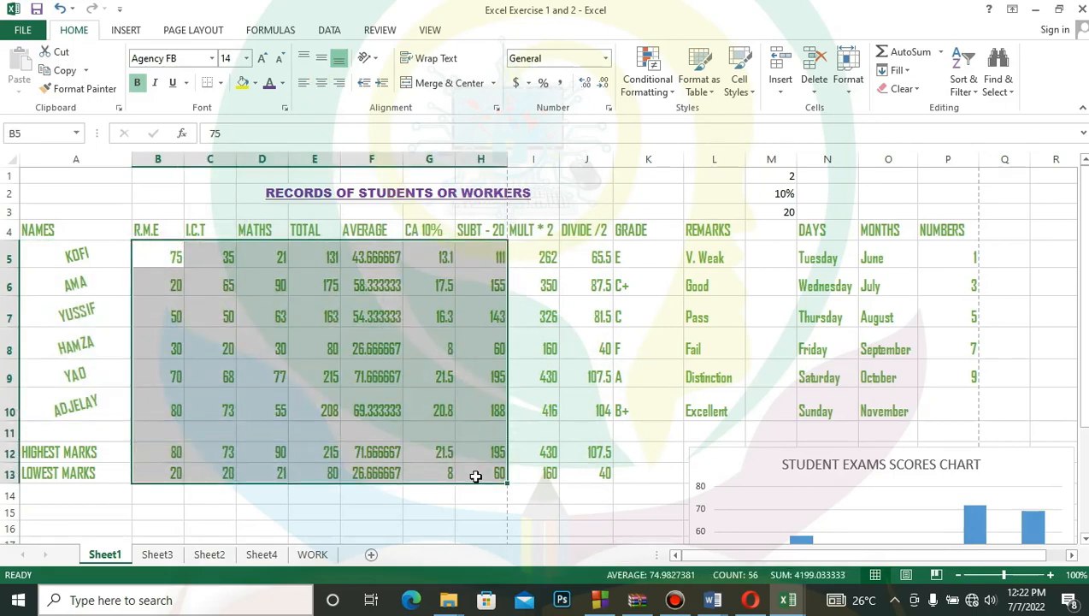
click(608, 111)
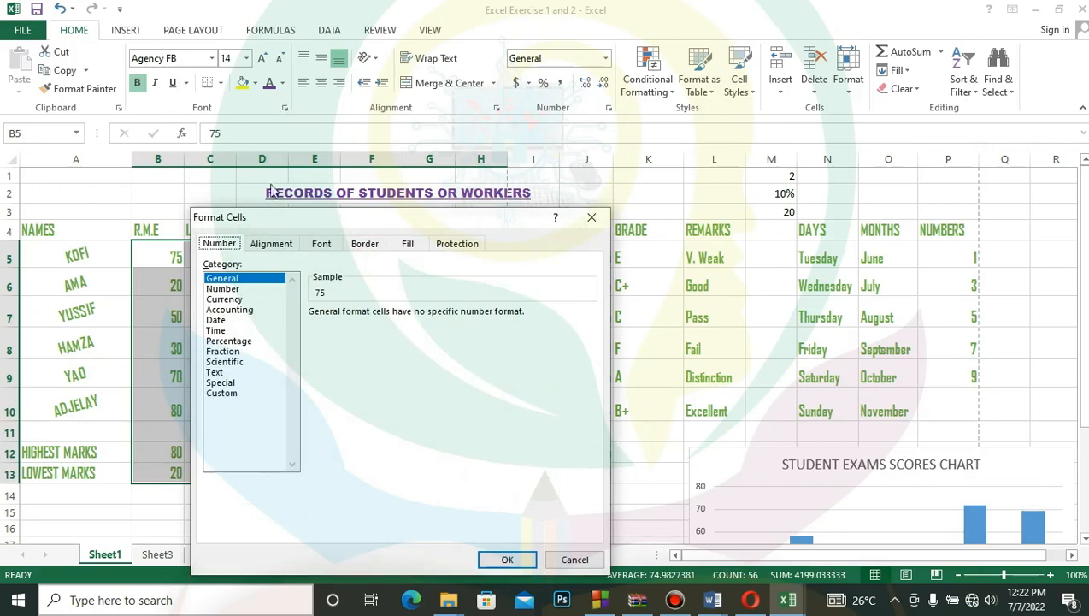
click(278, 245)
click(323, 246)
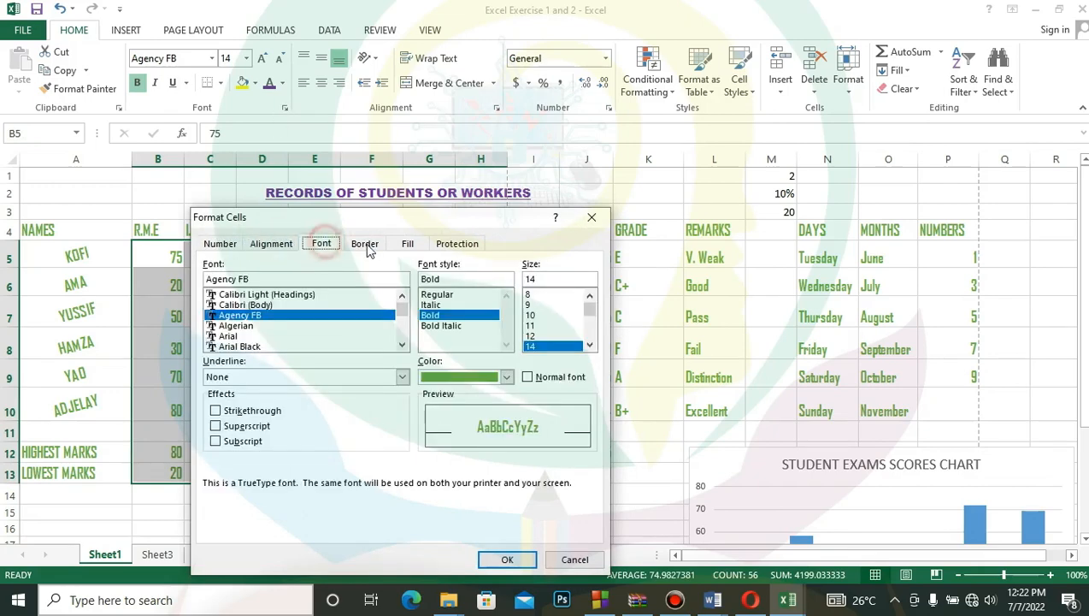
click(365, 245)
click(220, 245)
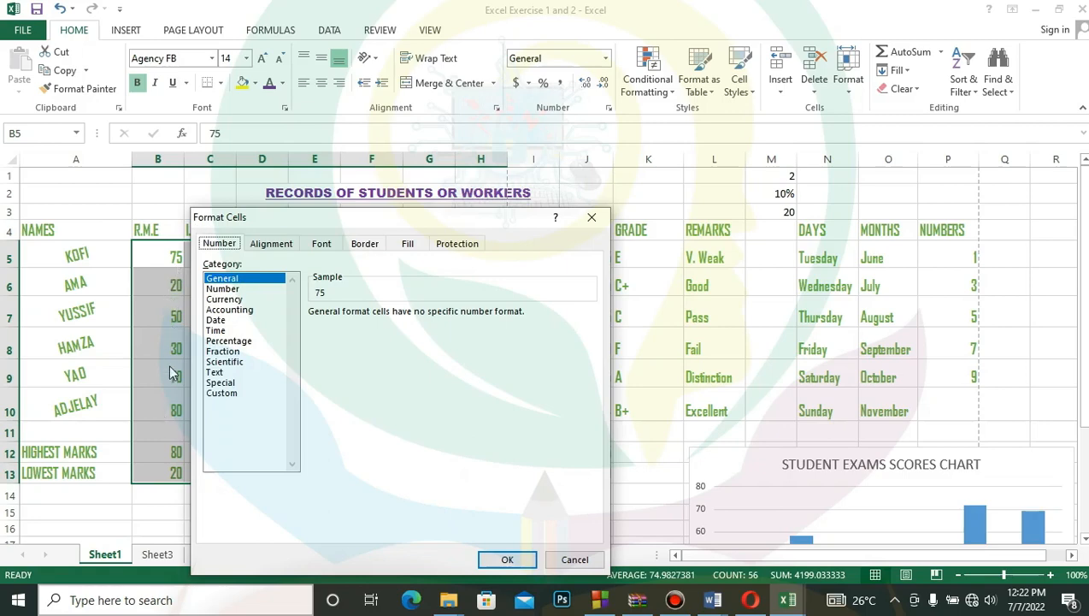
click(248, 290)
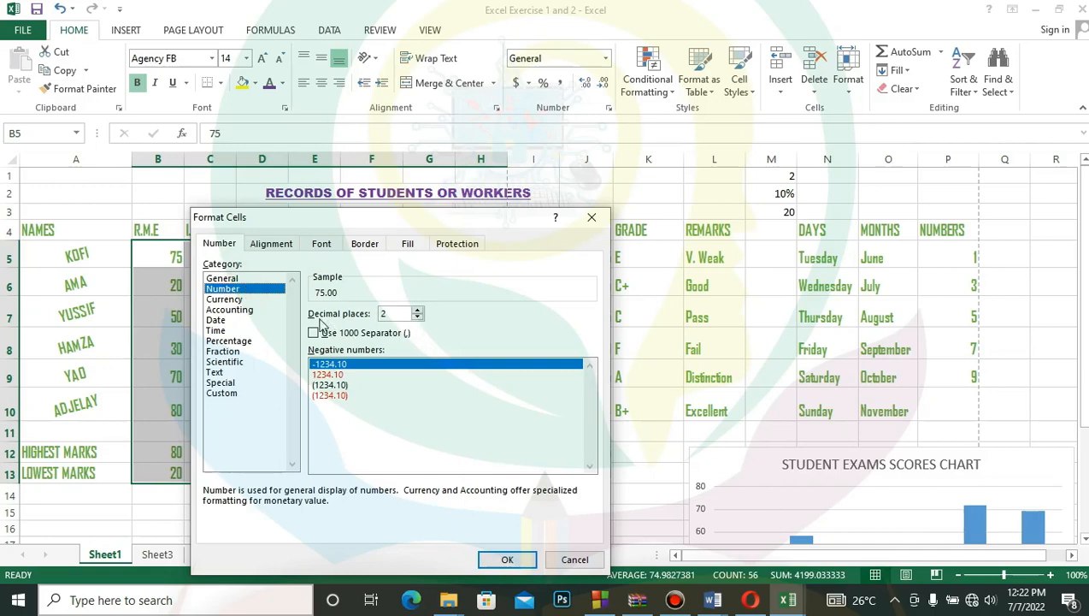
click(419, 311)
click(419, 311)
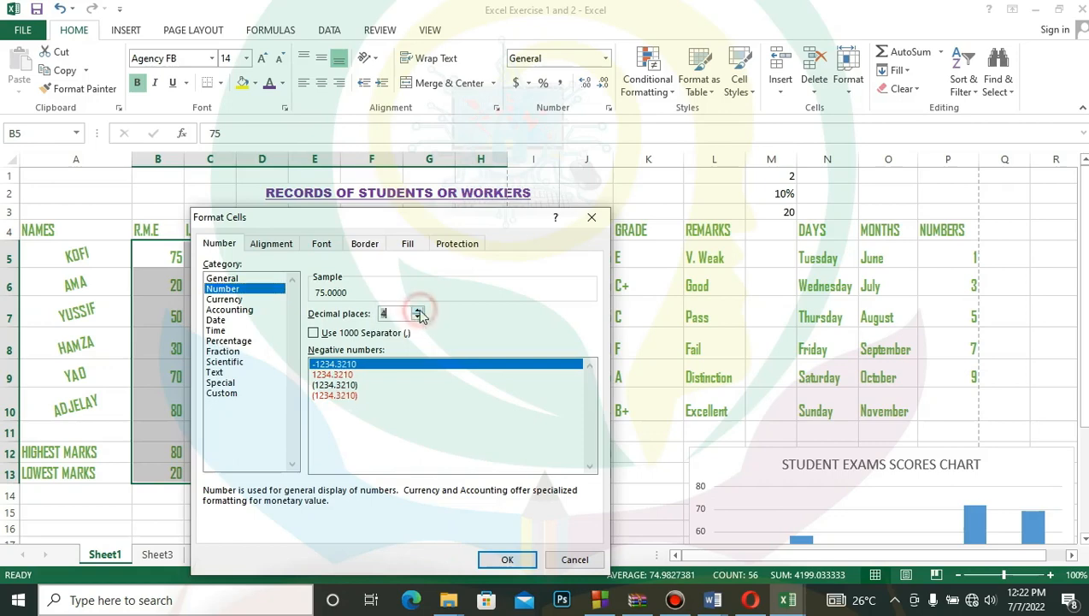
click(419, 315)
click(419, 315)
click(419, 316)
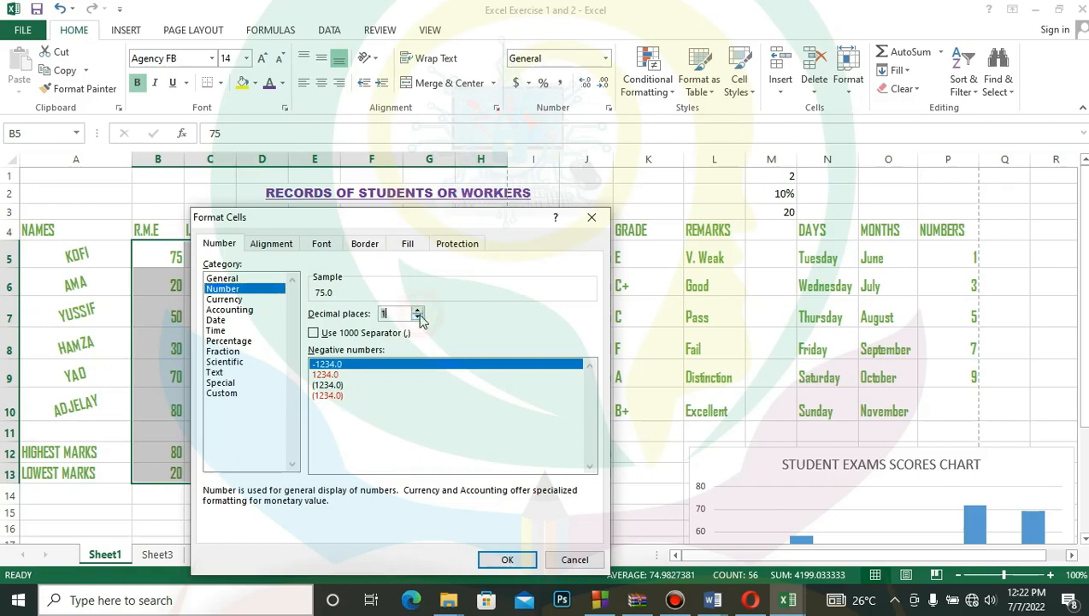
click(419, 316)
click(419, 312)
click(419, 312)
click(418, 310)
click(418, 310)
click(417, 318)
click(417, 318)
click(516, 559)
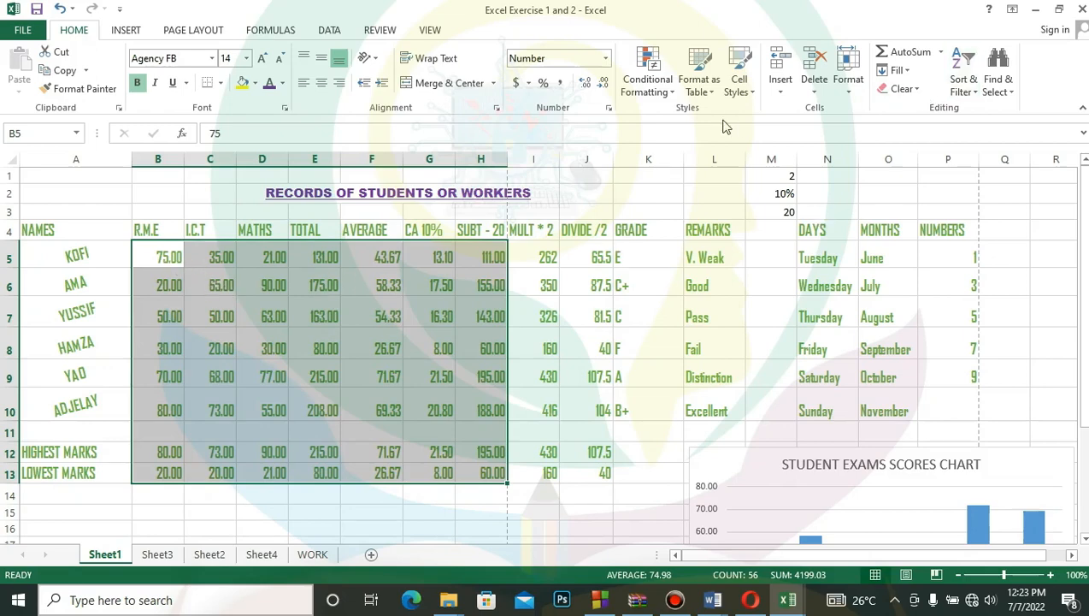
- Format the marks in B5:H13 as Currency with the € Estonian symbol
click(608, 108)
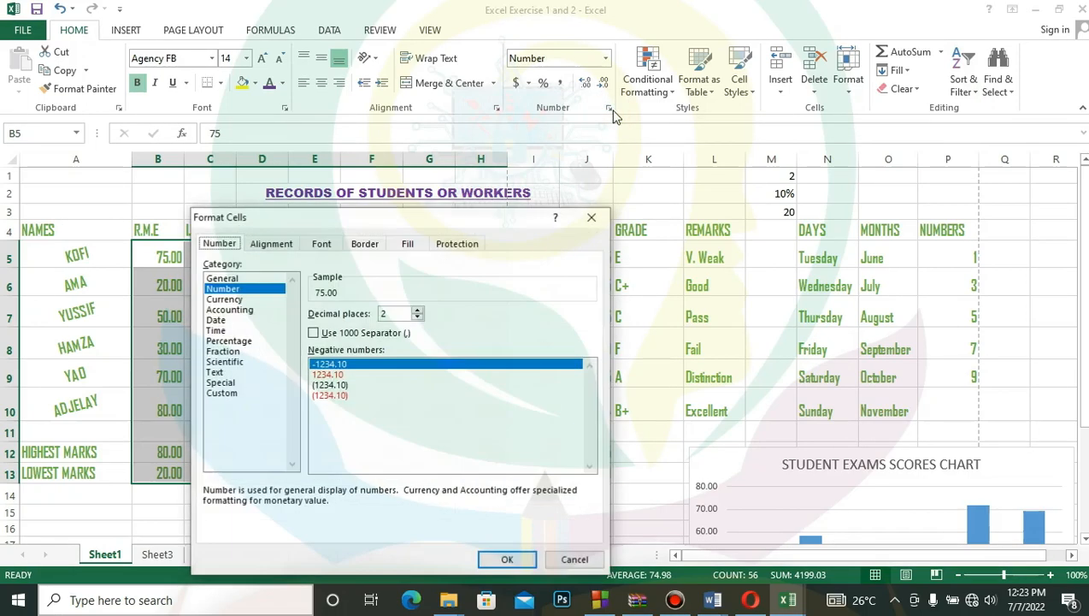
click(226, 300)
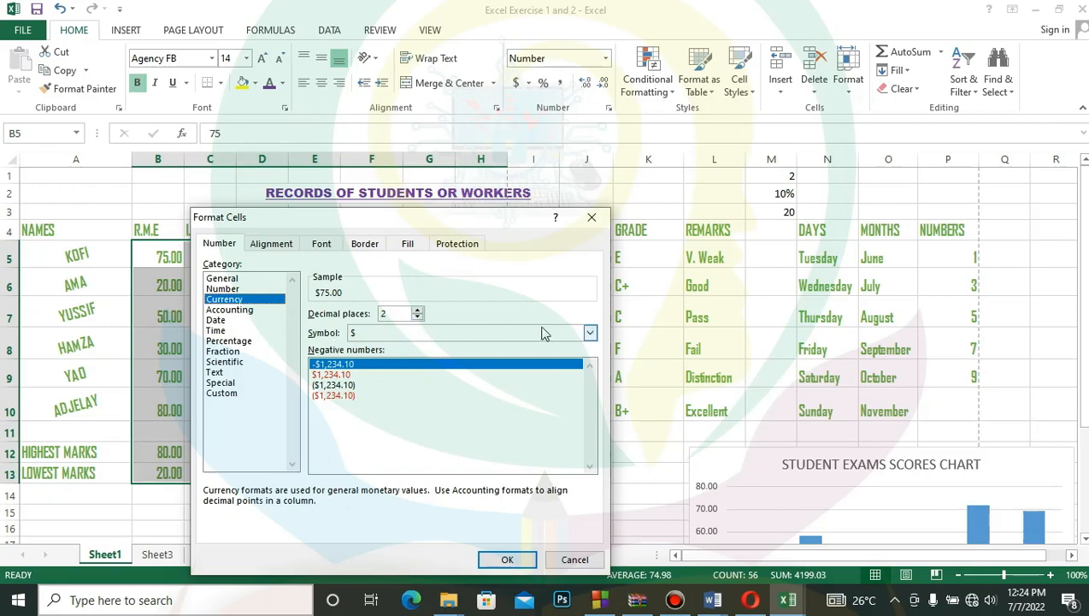
click(590, 332)
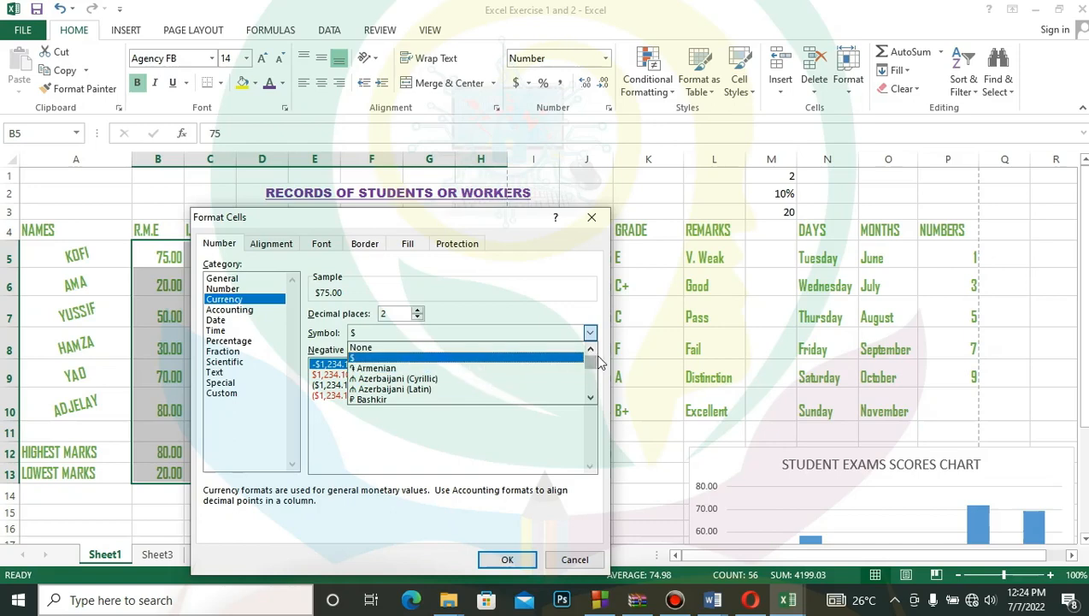
click(592, 364)
mouse_move(592, 363)
mouse_down()
mouse_move(592, 391)
mouse_move(591, 362)
mouse_up()
click(402, 369)
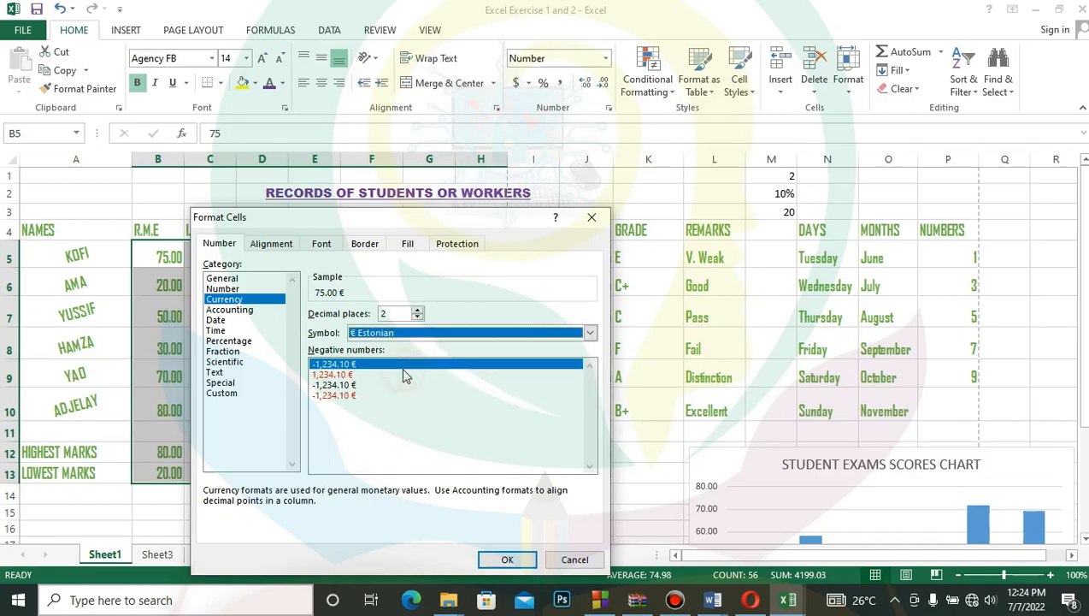
click(505, 557)
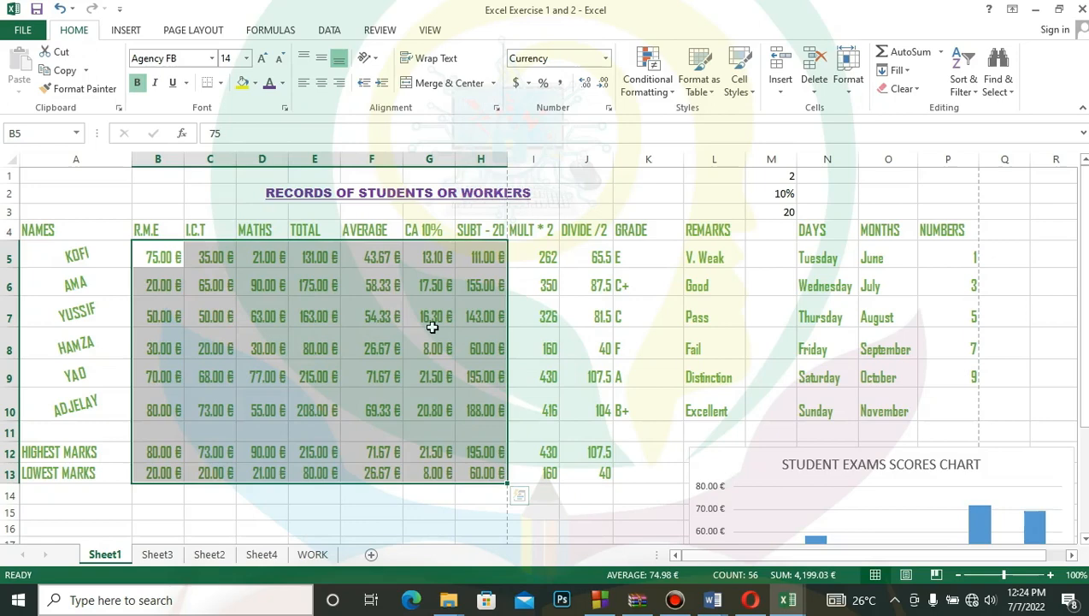
- Set the currency symbol of the marks in B5:H13 to $
click(609, 109)
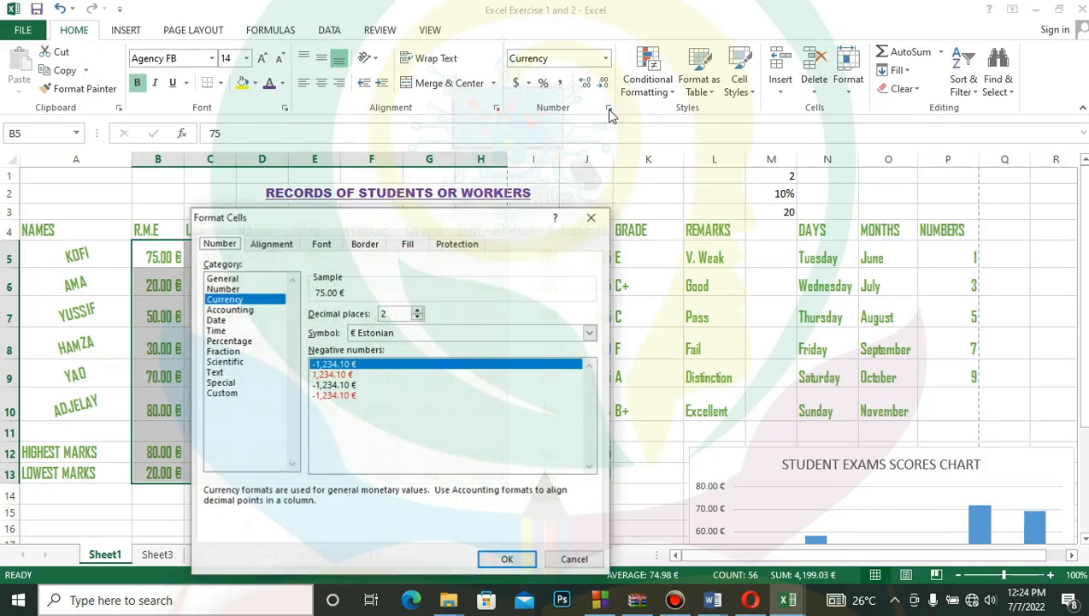
click(402, 339)
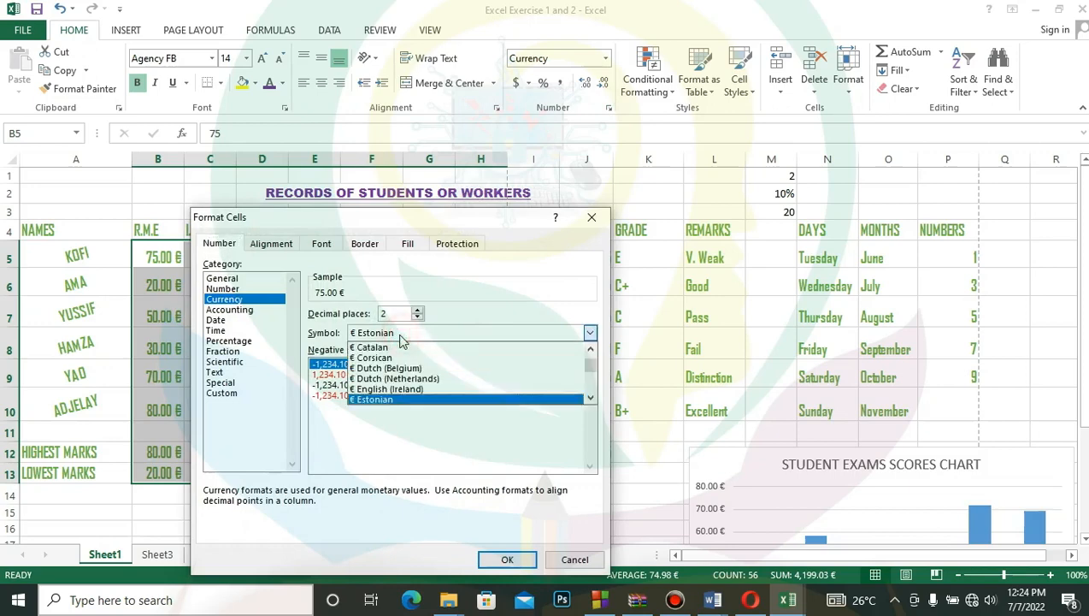
drag(595, 374, 590, 354)
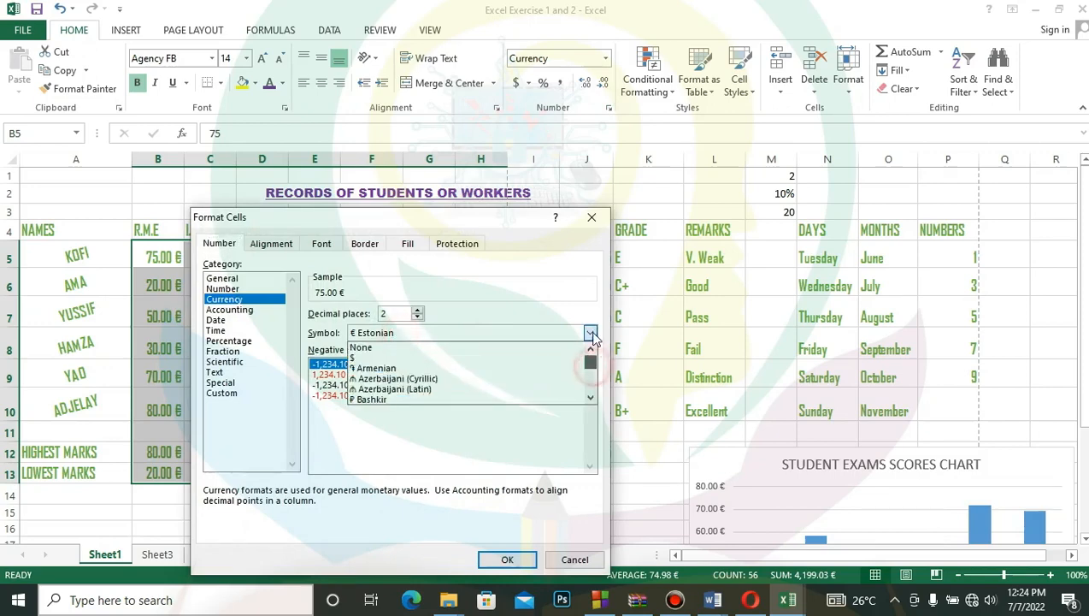
click(354, 359)
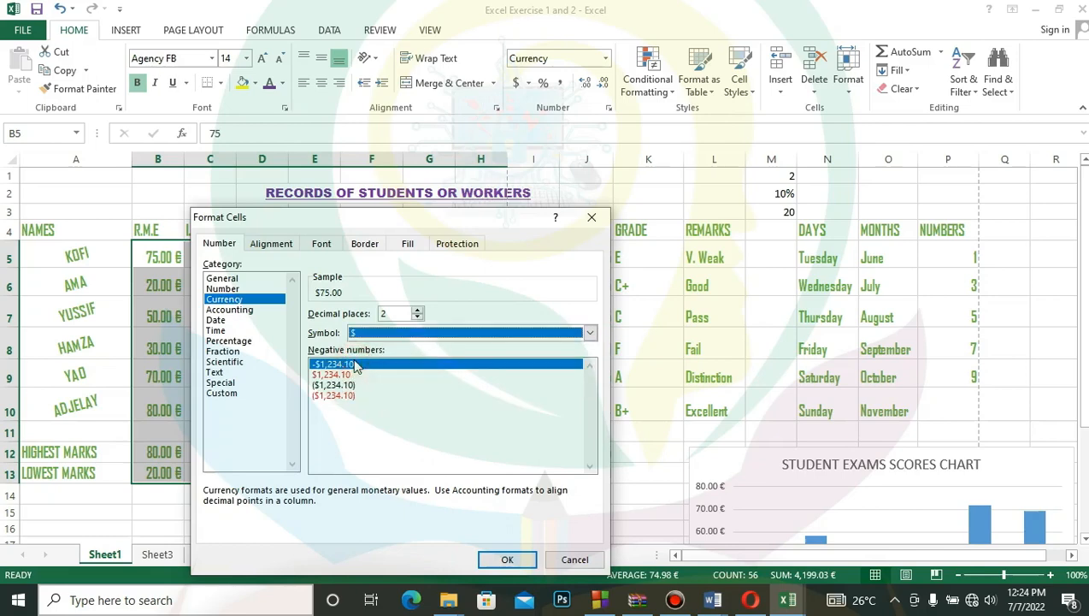
click(510, 560)
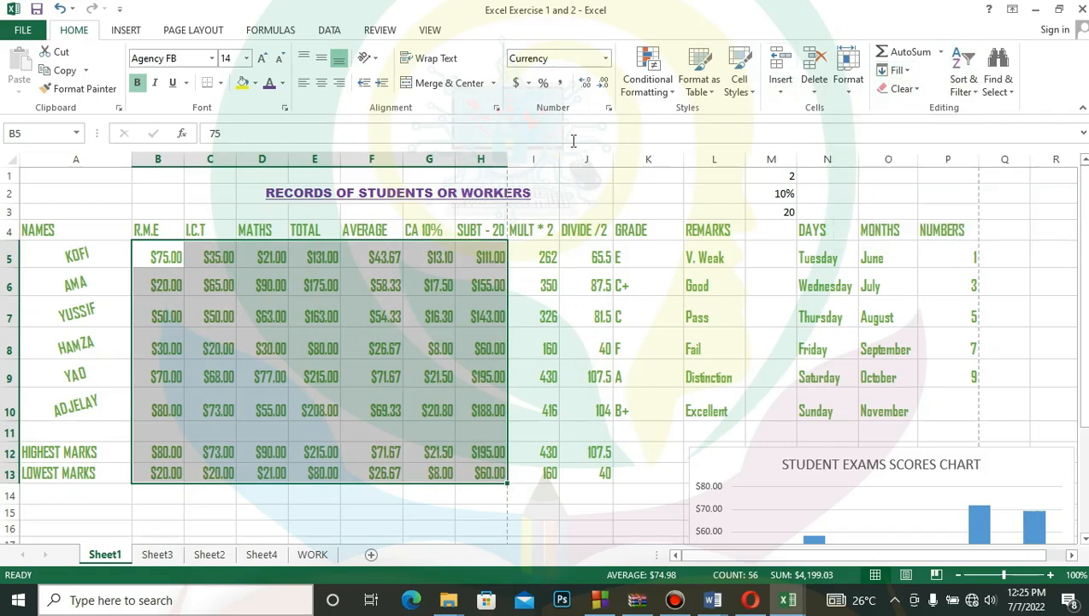
- Try formatting the marks in B5:H13 as dates of type 03/14/12, and undo that format
click(608, 109)
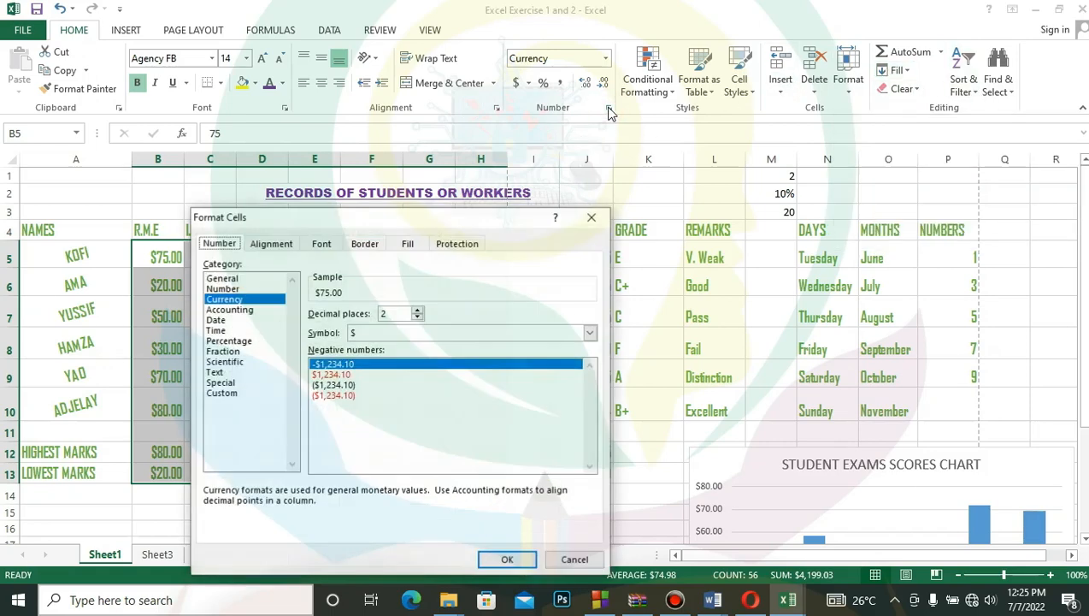
click(239, 309)
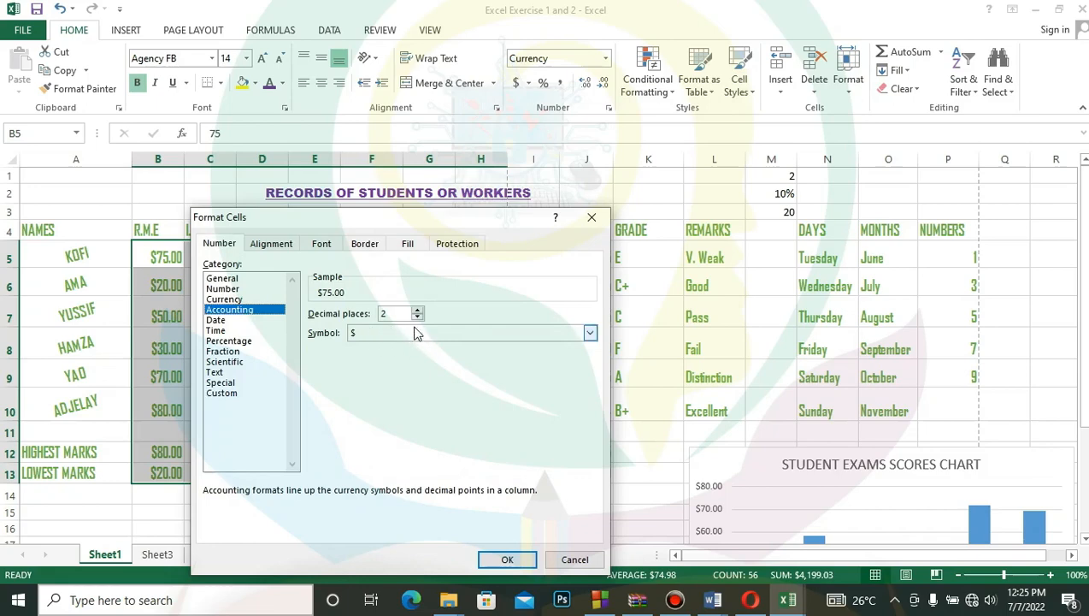
click(218, 320)
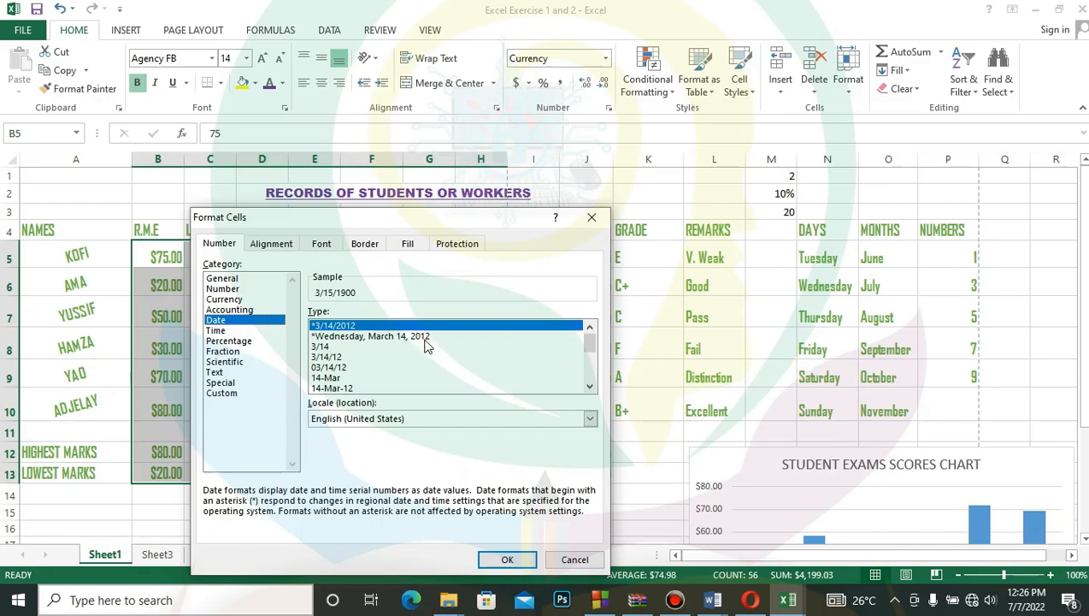
click(329, 357)
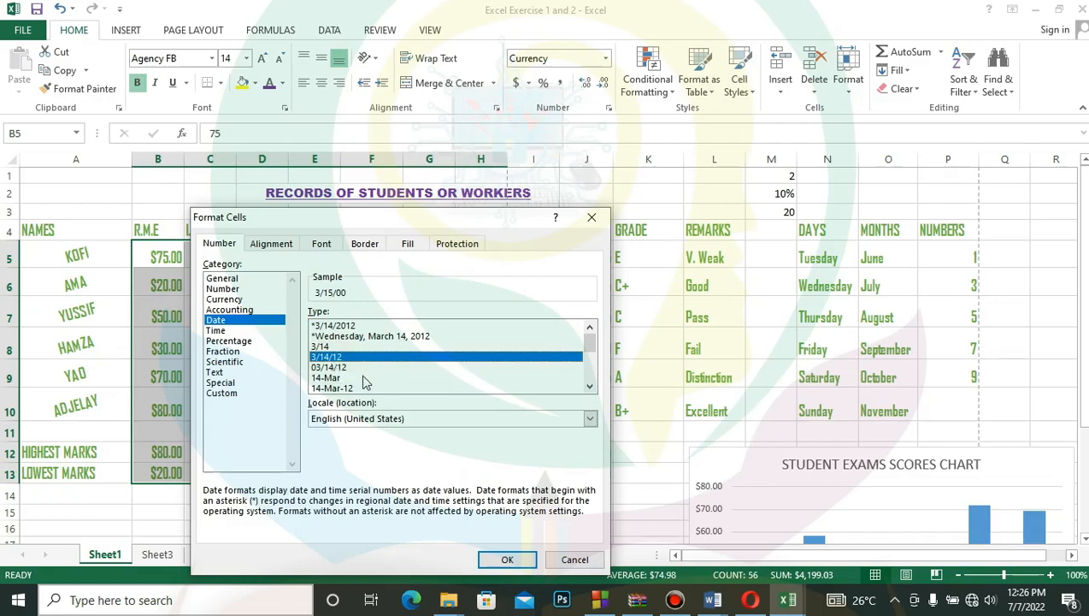
click(341, 367)
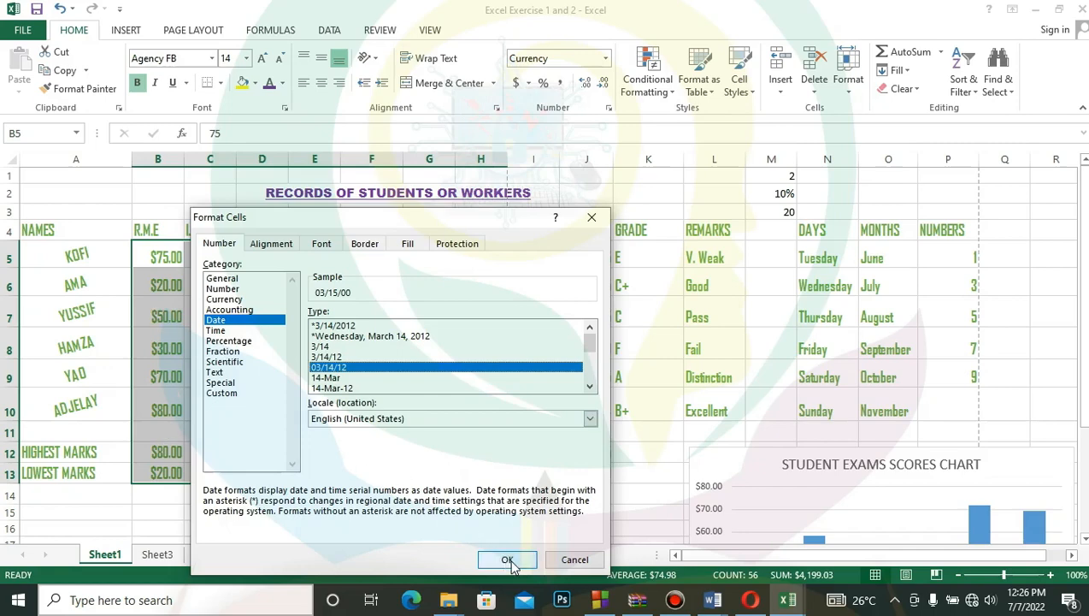
click(507, 560)
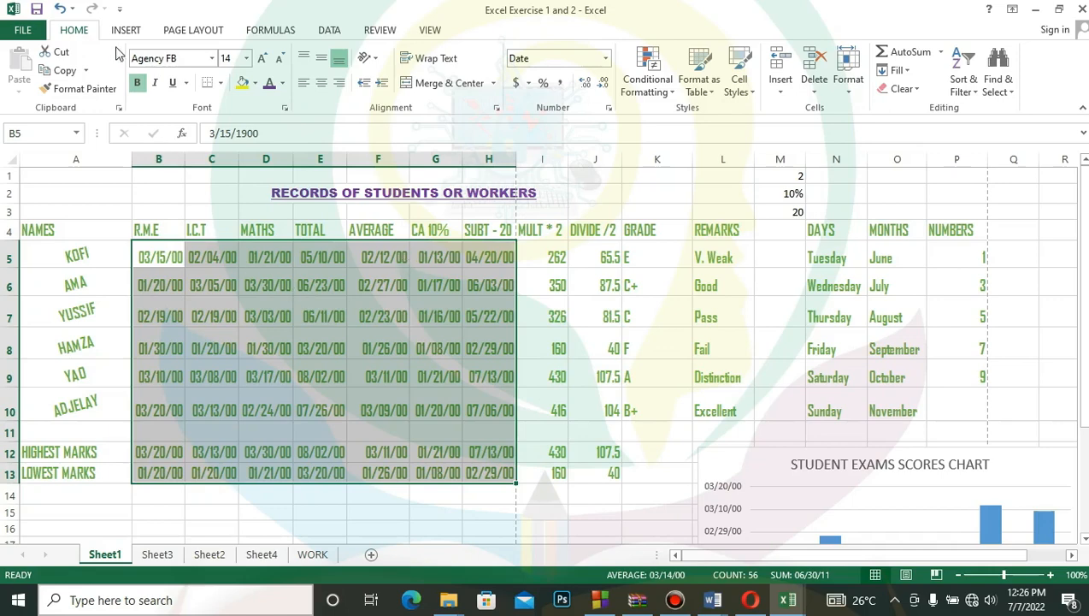
click(59, 8)
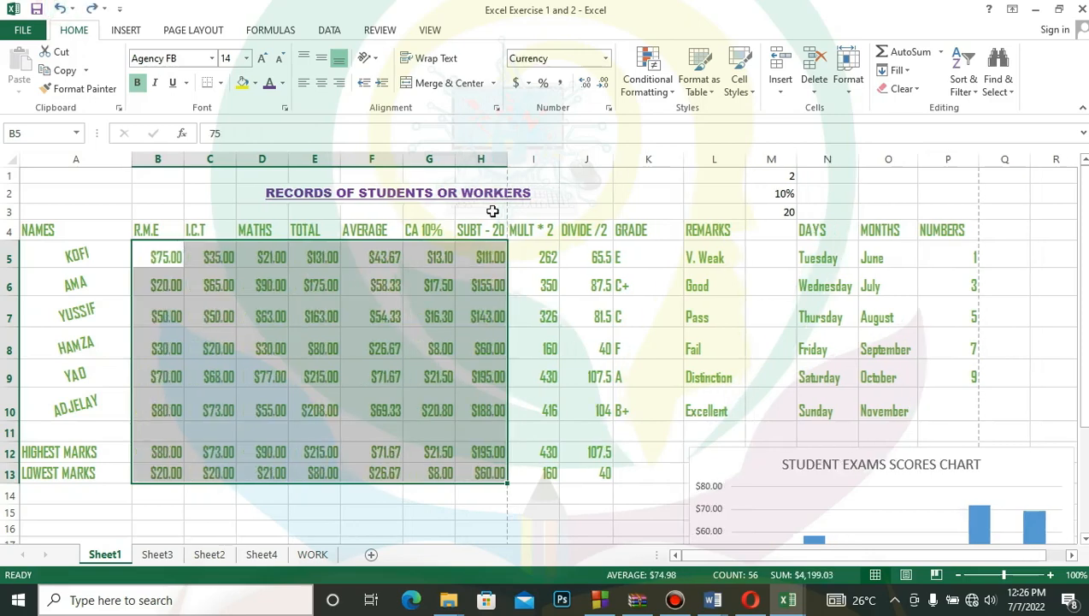
- Format the marks in B5:H13 with the Time category, using the 1:30:55 PM type
click(610, 111)
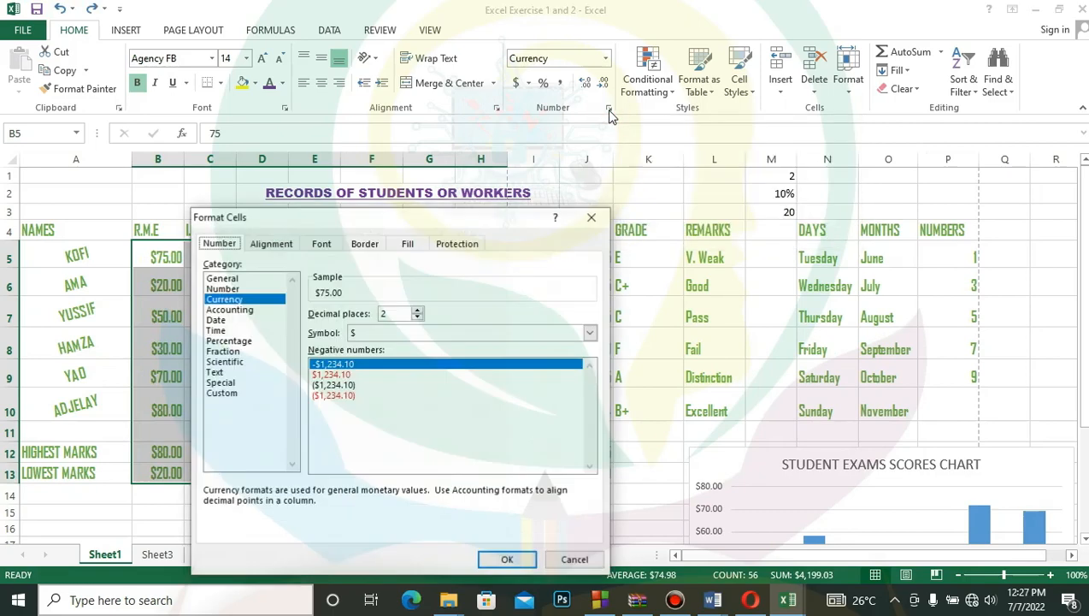
click(216, 330)
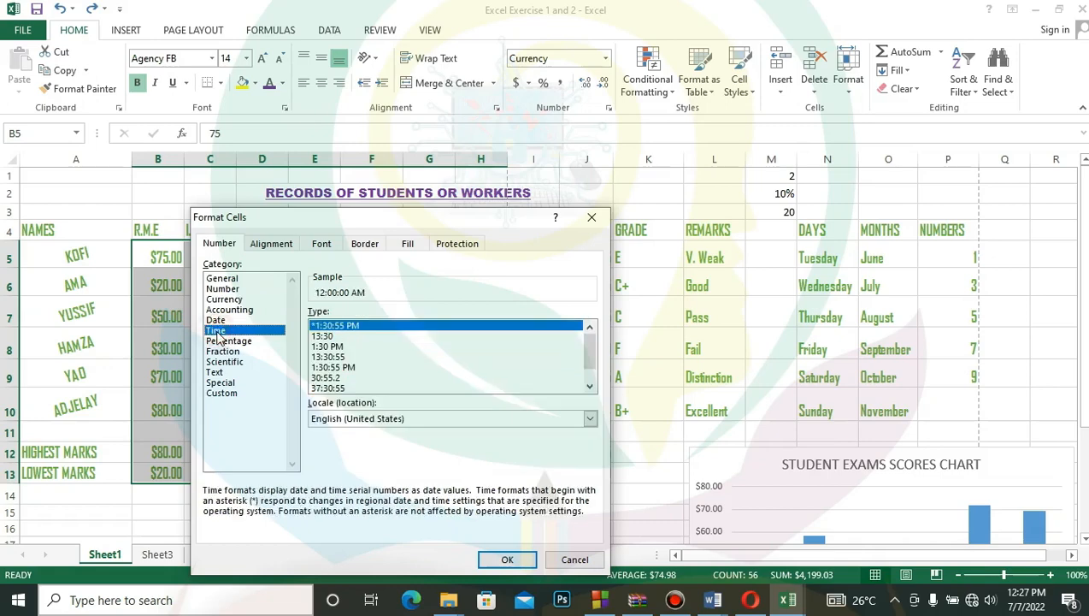
click(345, 368)
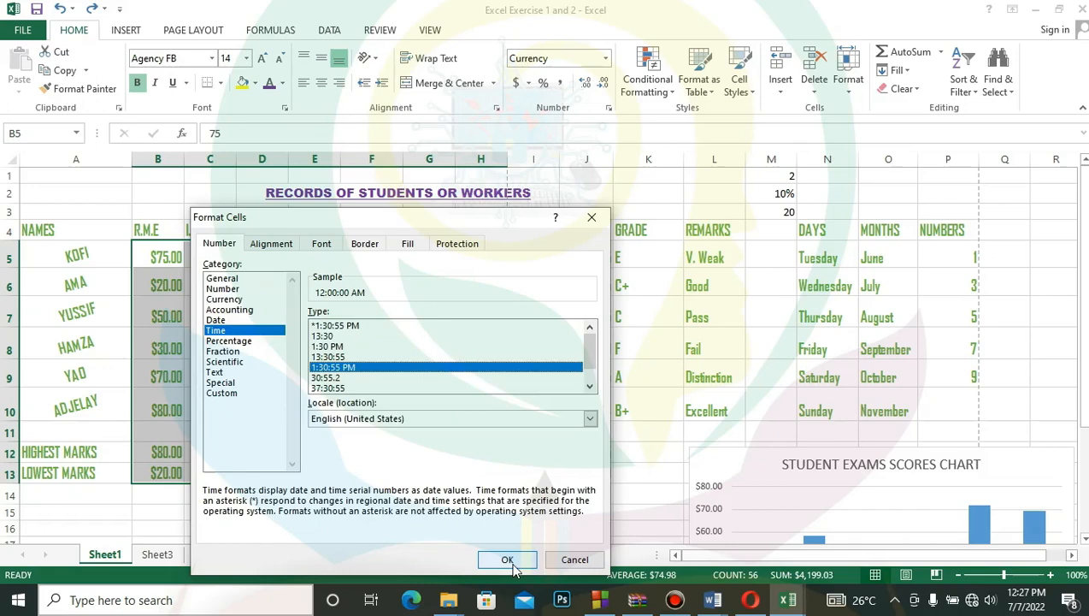
click(507, 559)
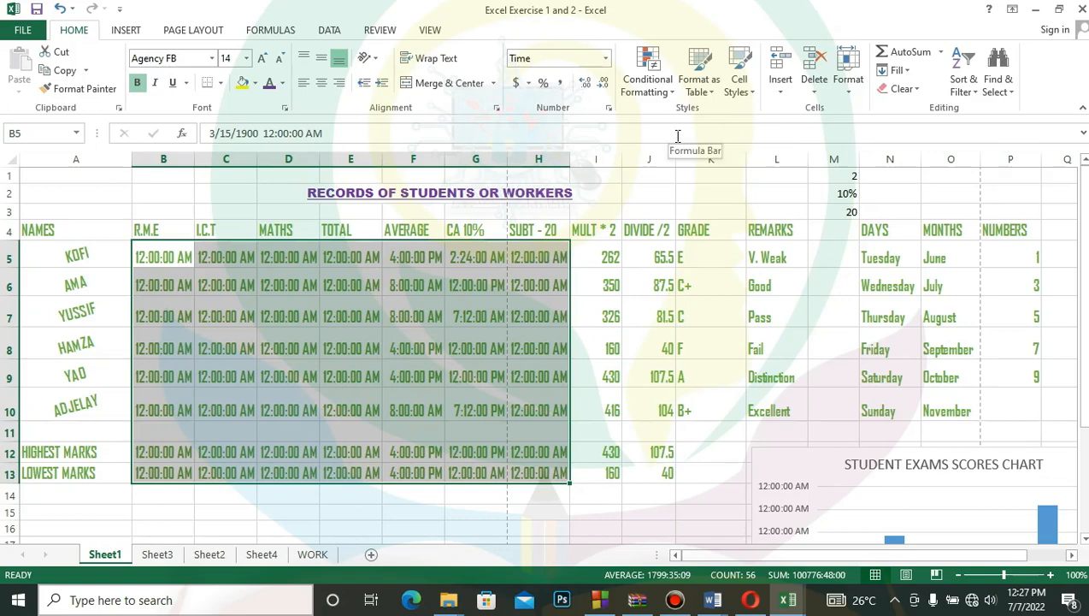
- Format the marks in B5:H13 as Percentage with 0 decimal places
click(608, 108)
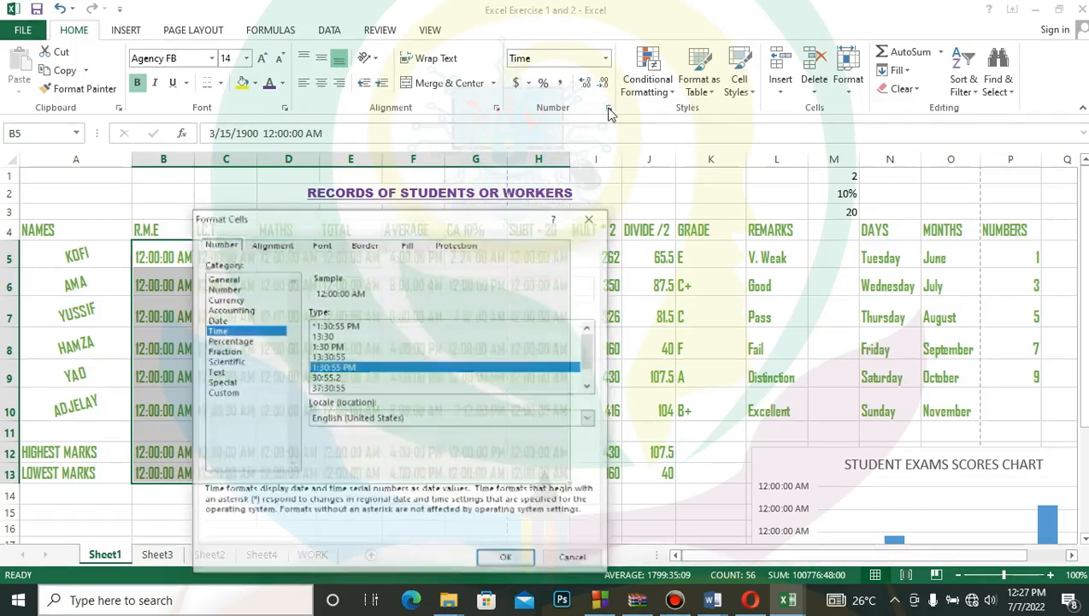
click(229, 341)
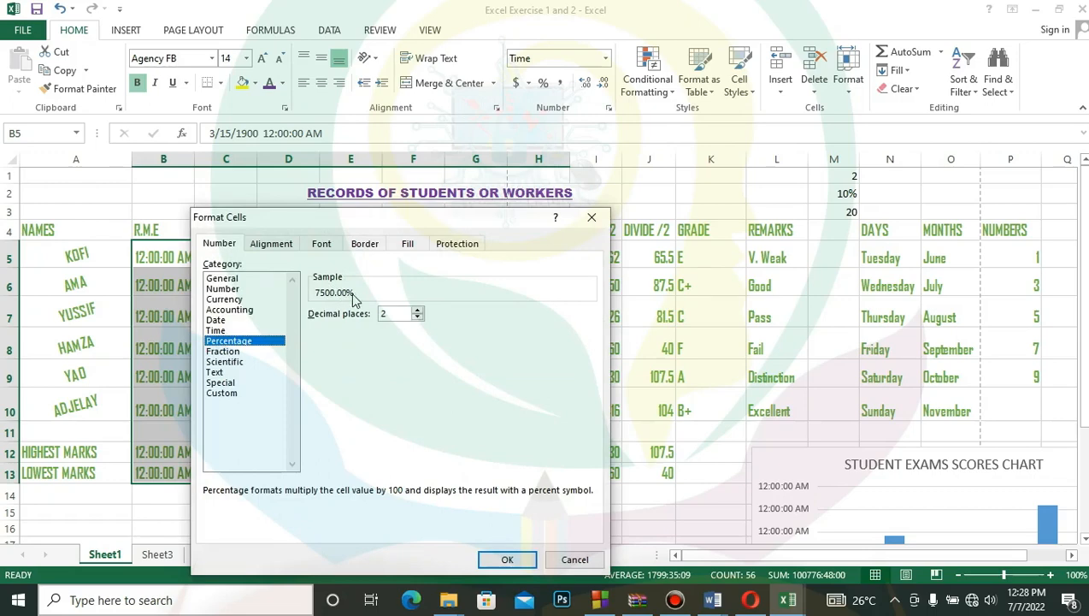
double_click(417, 316)
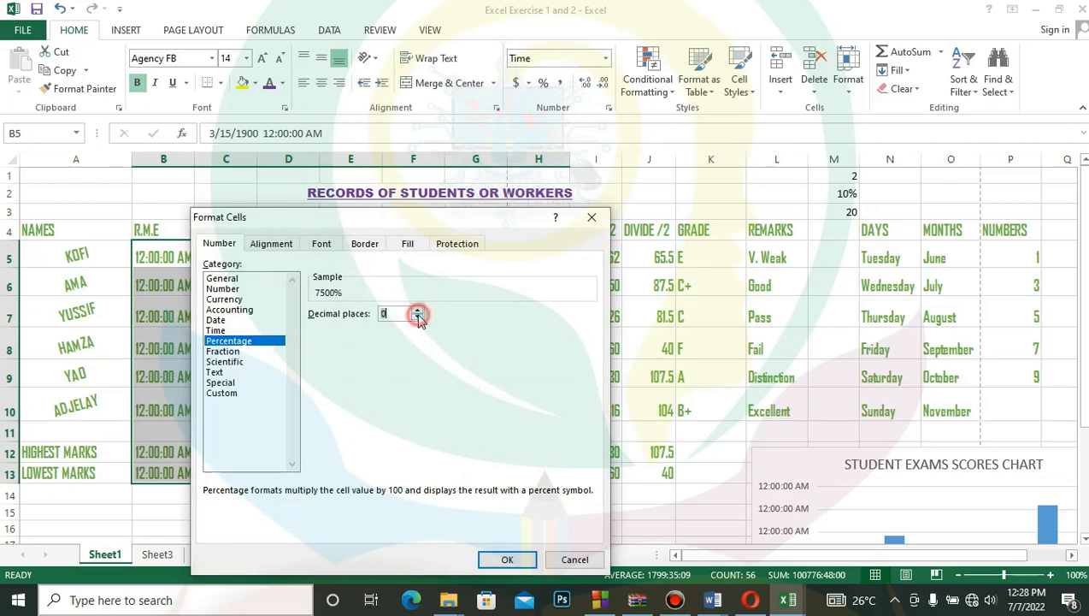
click(505, 556)
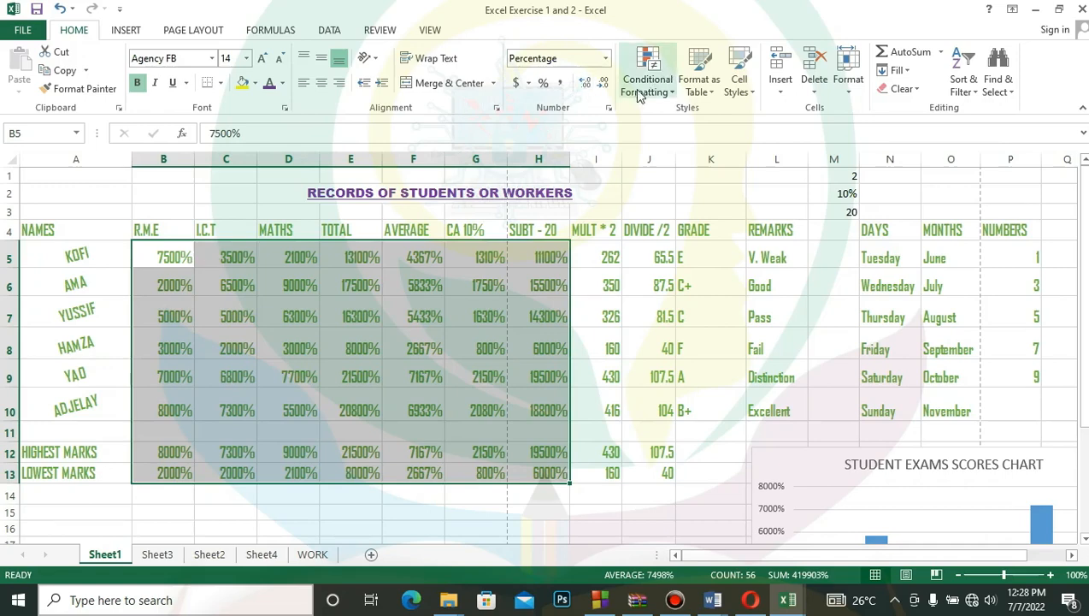
- Format the marks in B5:H13 as Fraction with the type Up to one digit (1/4)
click(609, 108)
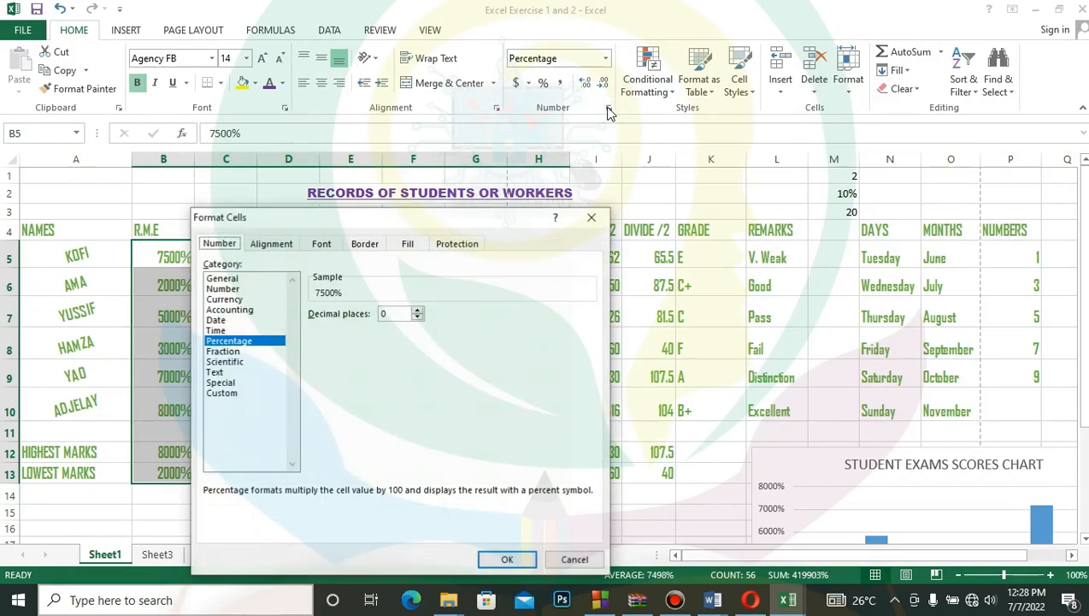
click(229, 352)
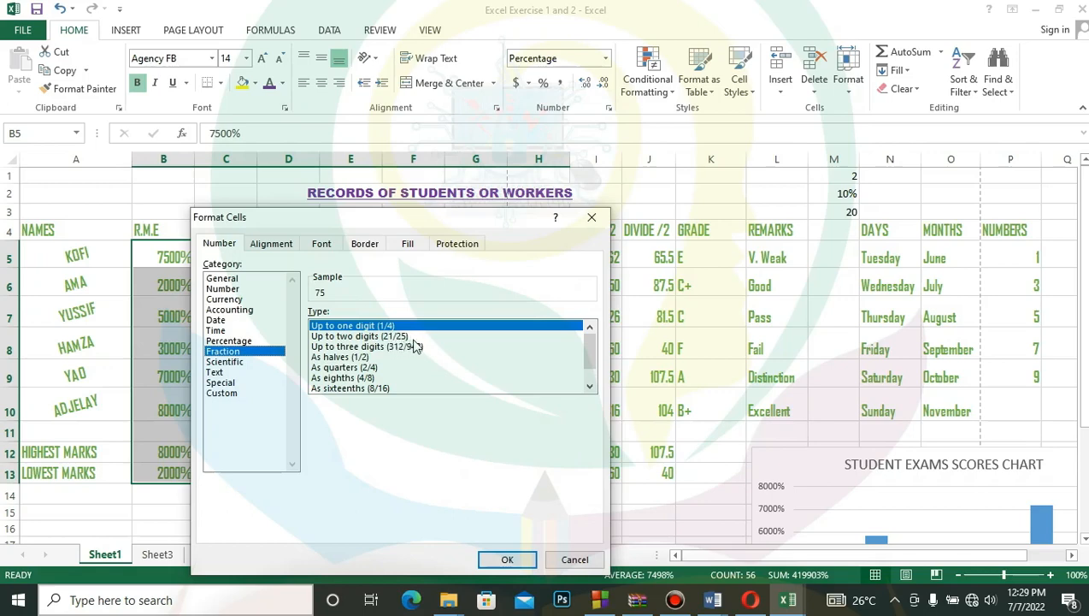
click(507, 559)
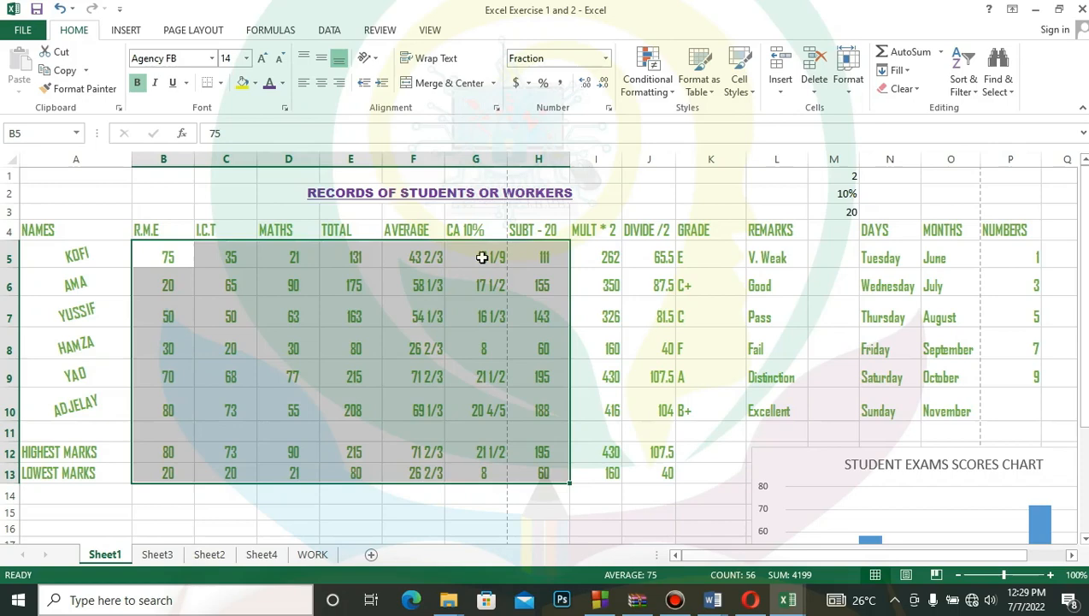
- Review the alignment and font settings of the marks in Format Cells without changing them, and deselect the range
click(608, 109)
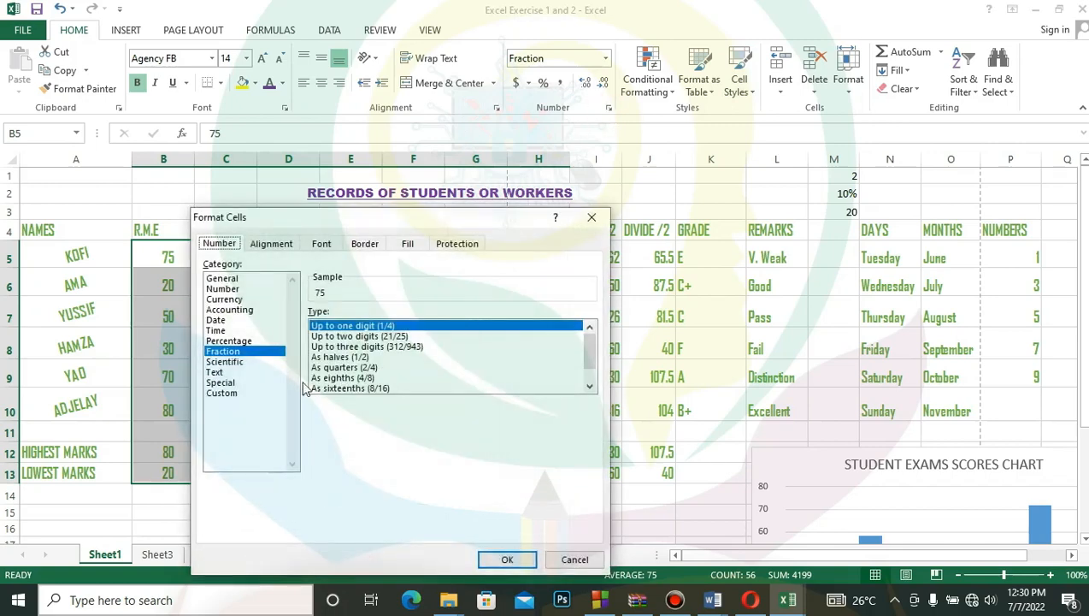
click(269, 246)
click(322, 245)
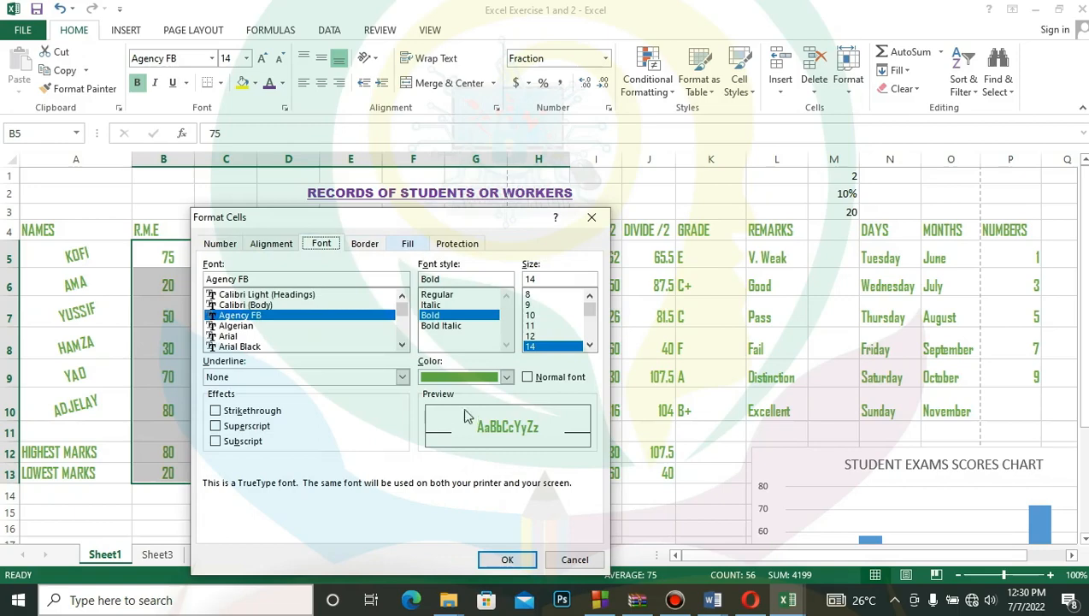
click(575, 559)
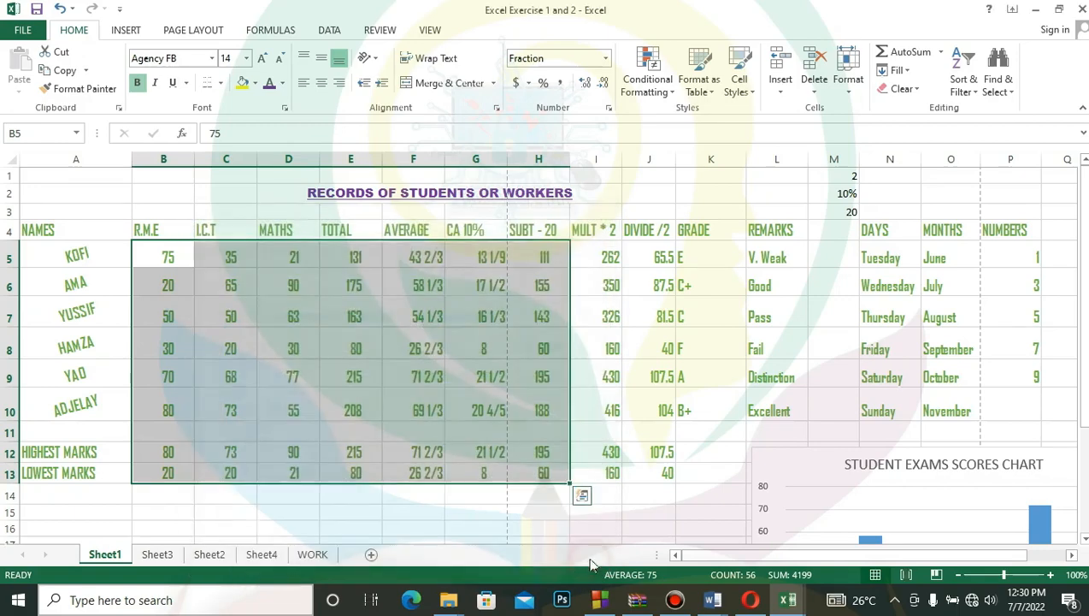
click(590, 449)
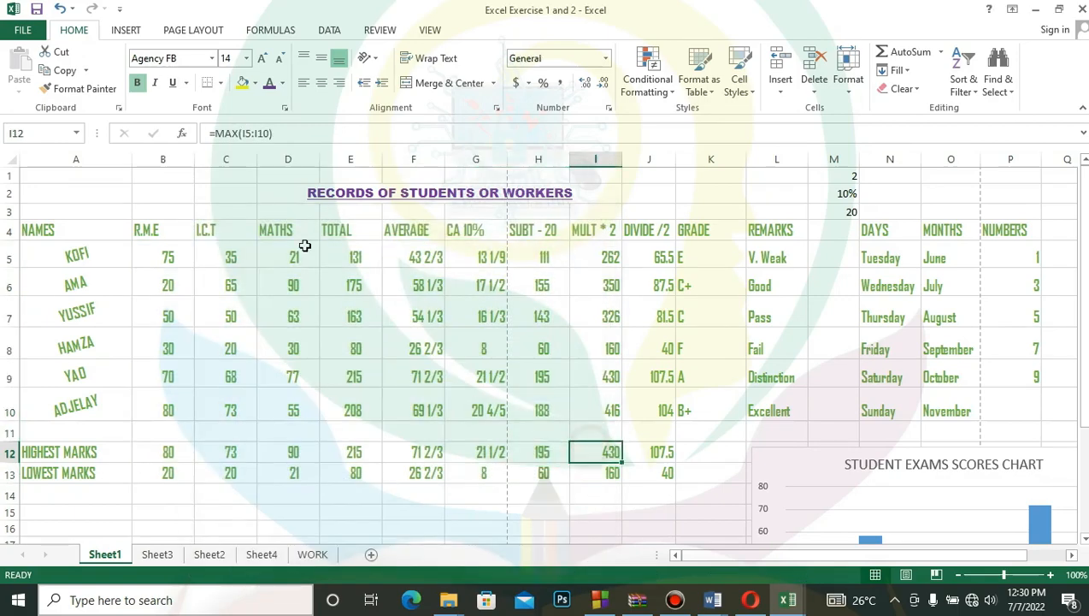
- Undo all the number formats applied to the marks and the rotated, centred alignment of the student names in A5:A10
click(59, 10)
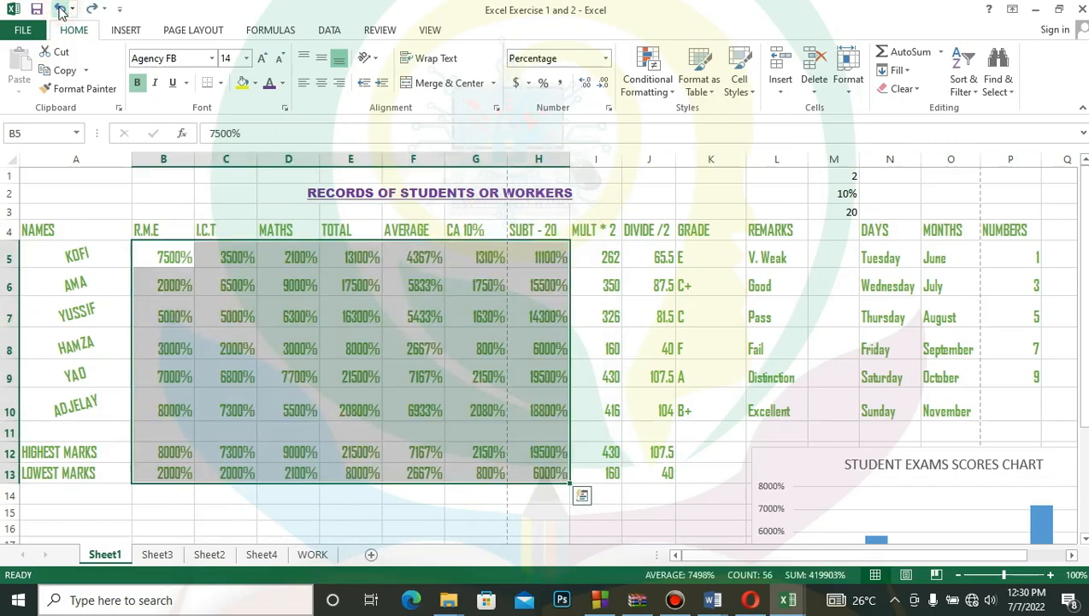
click(59, 10)
click(59, 10)
click(59, 9)
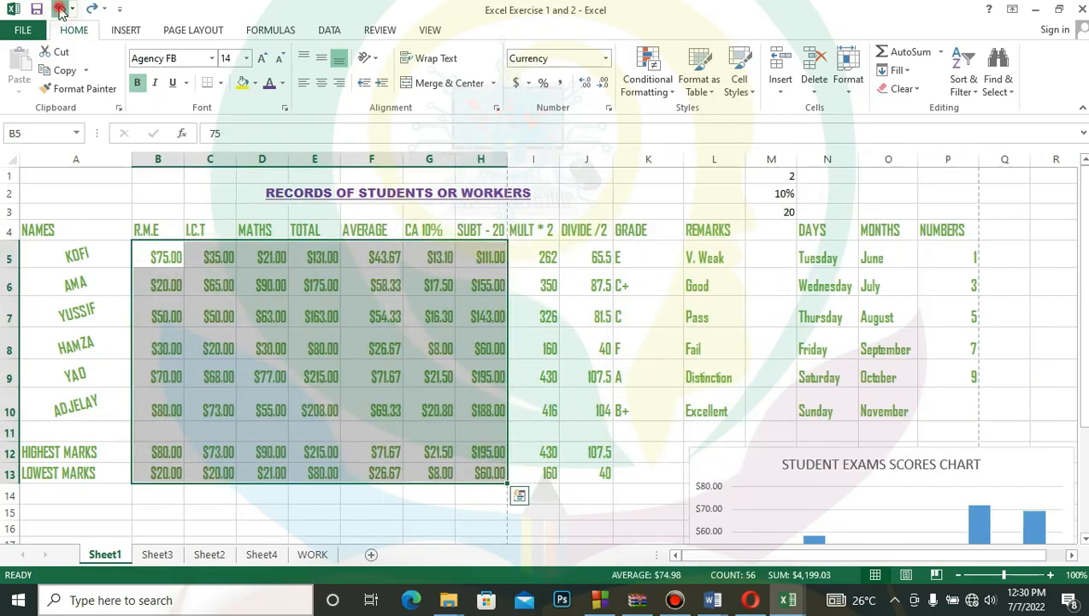
click(59, 9)
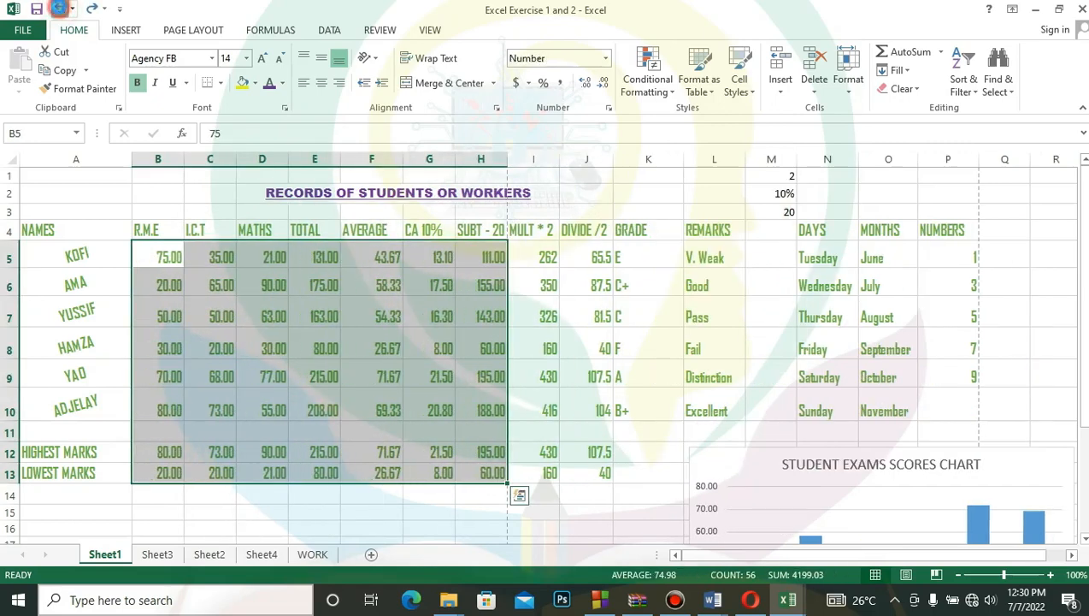
click(59, 9)
click(59, 10)
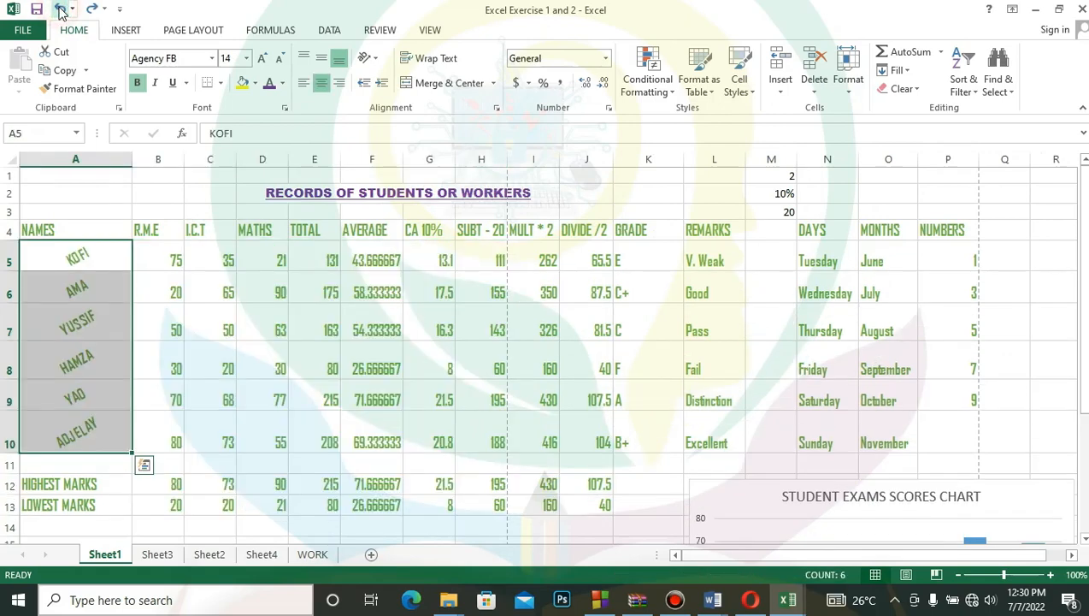
click(59, 10)
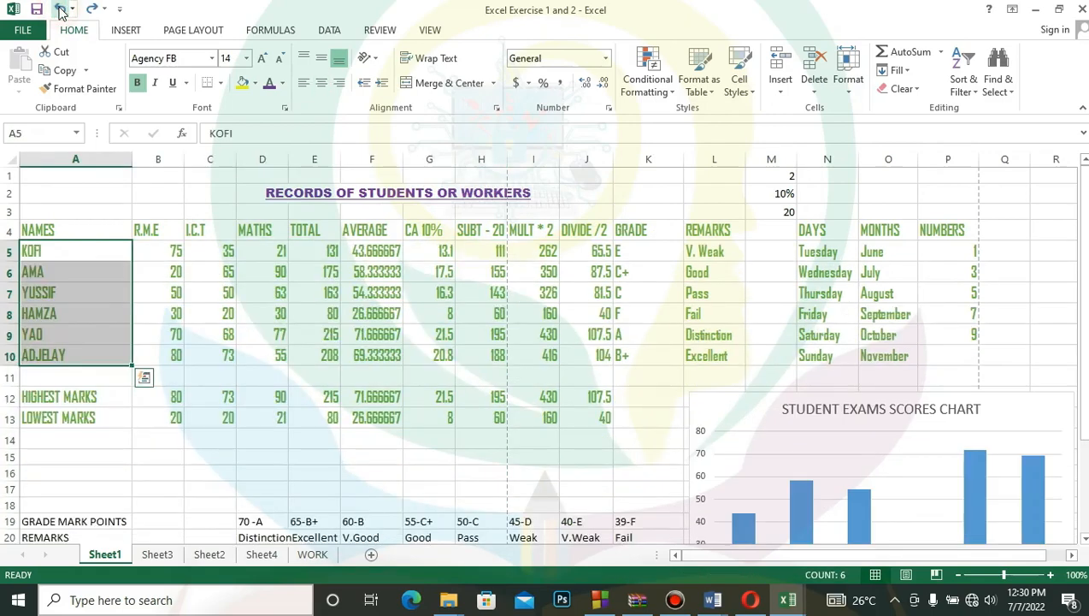
click(78, 88)
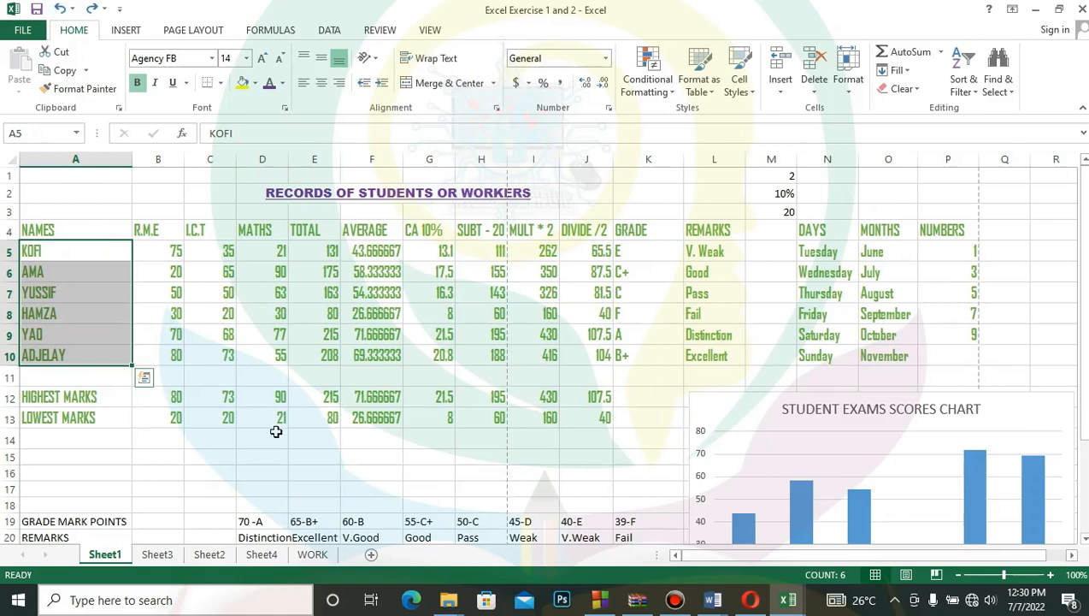
- Move the student exams scores chart down so it sits just below the records table
click(318, 451)
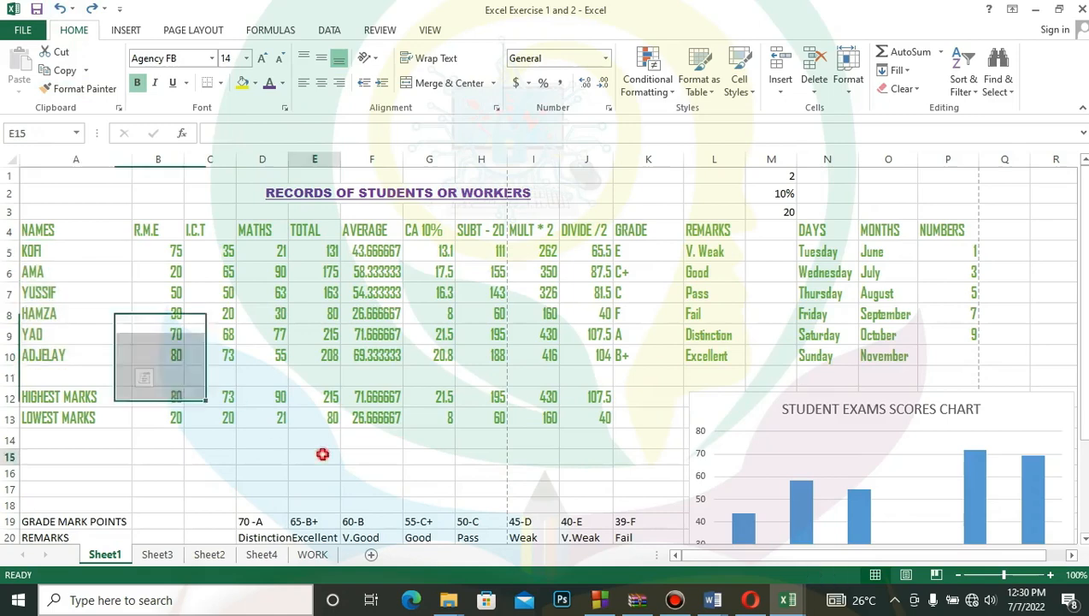
click(756, 399)
drag(755, 399, 764, 429)
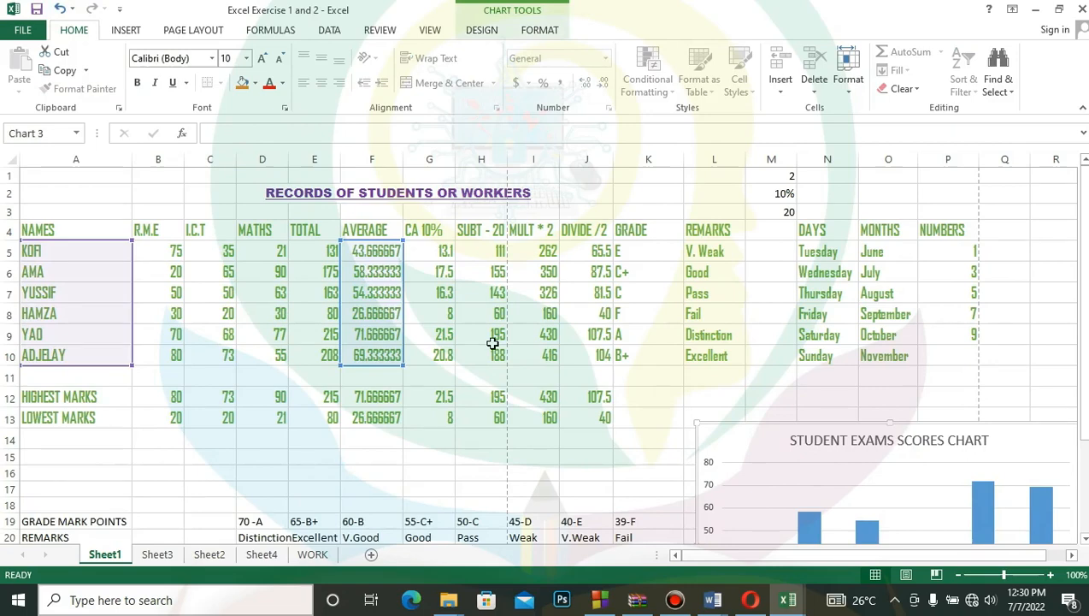
- Set up medium solid blue outline and inside borders for the records table A4:P13 in Format Cells
drag(53, 227, 162, 231)
drag(352, 270, 939, 419)
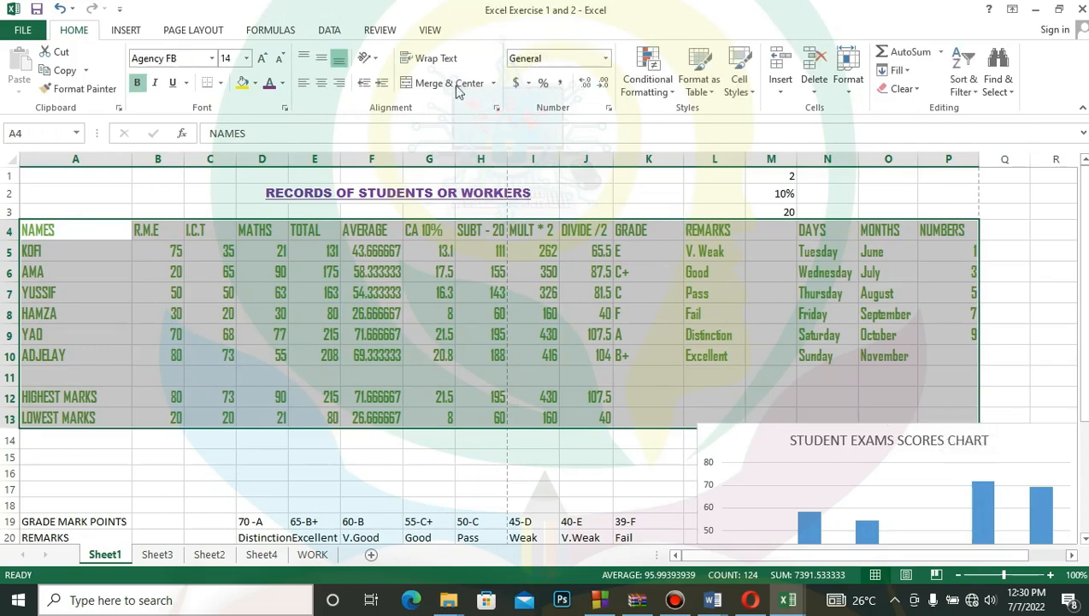
click(609, 109)
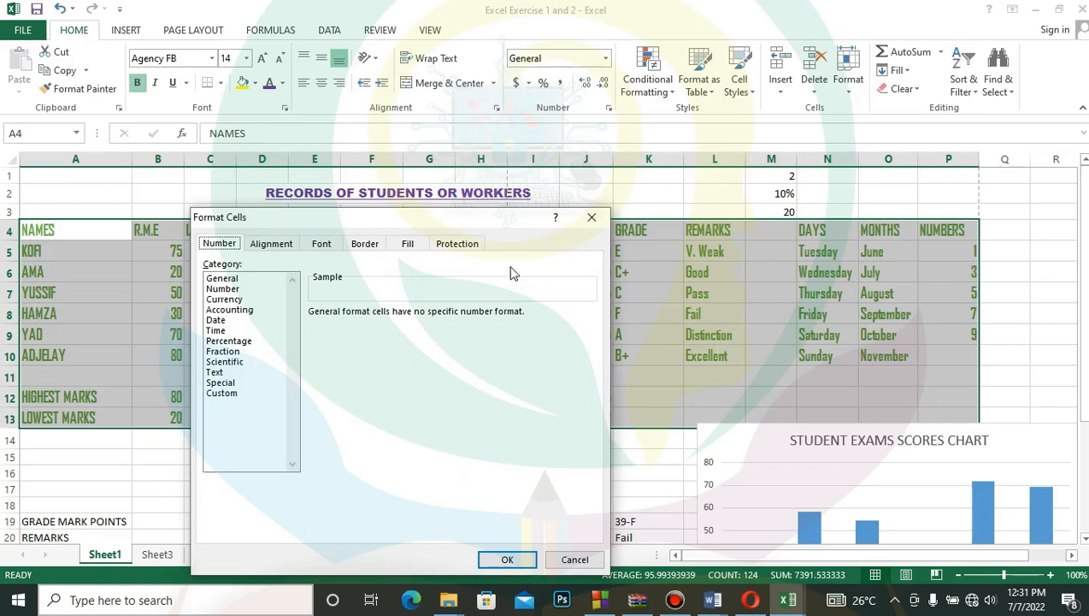
click(370, 245)
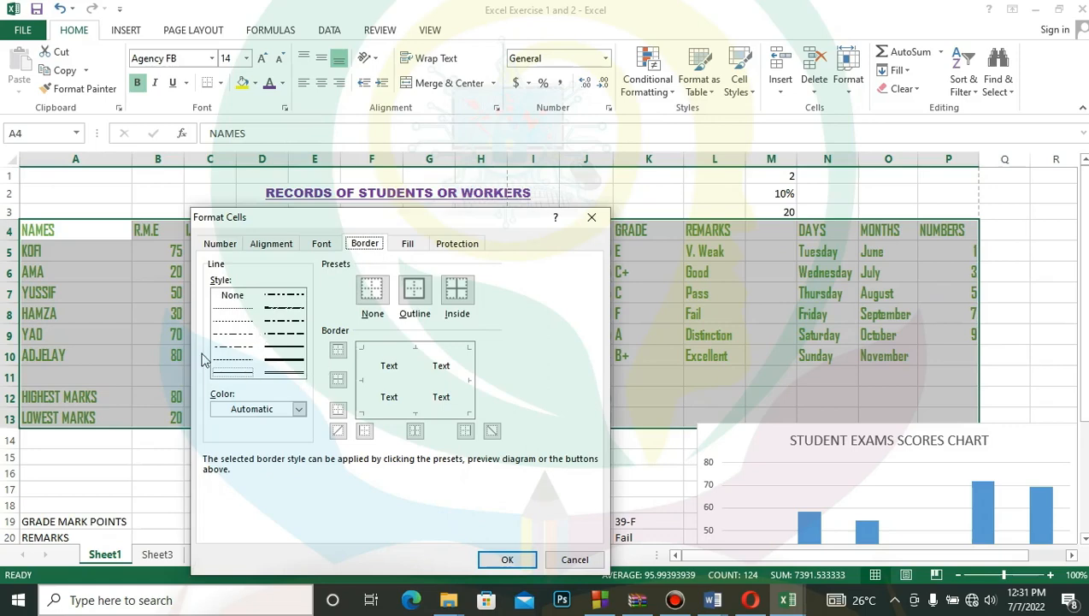
click(286, 351)
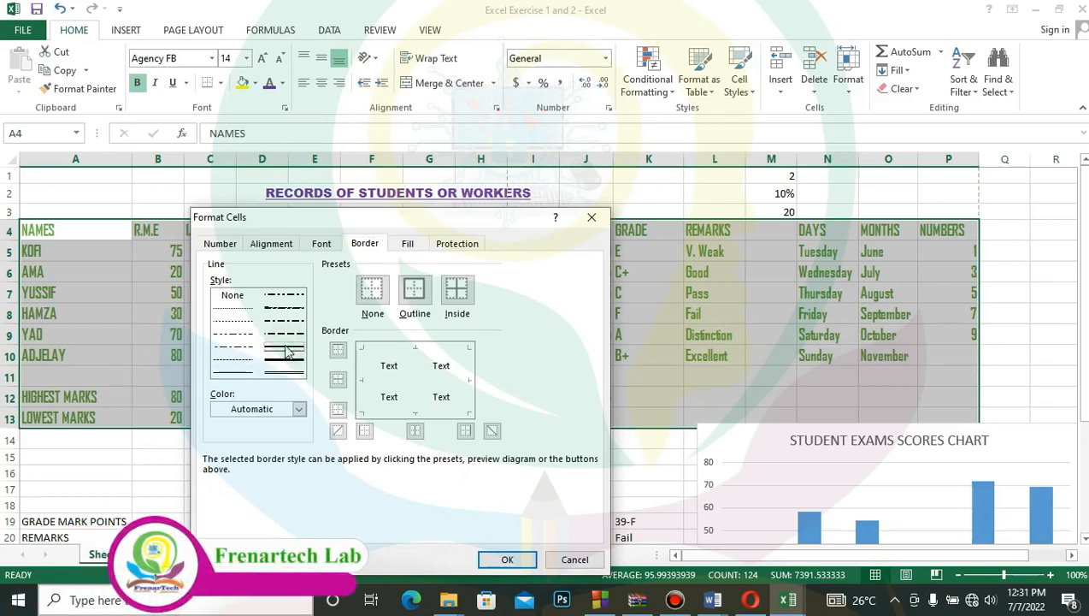
click(299, 408)
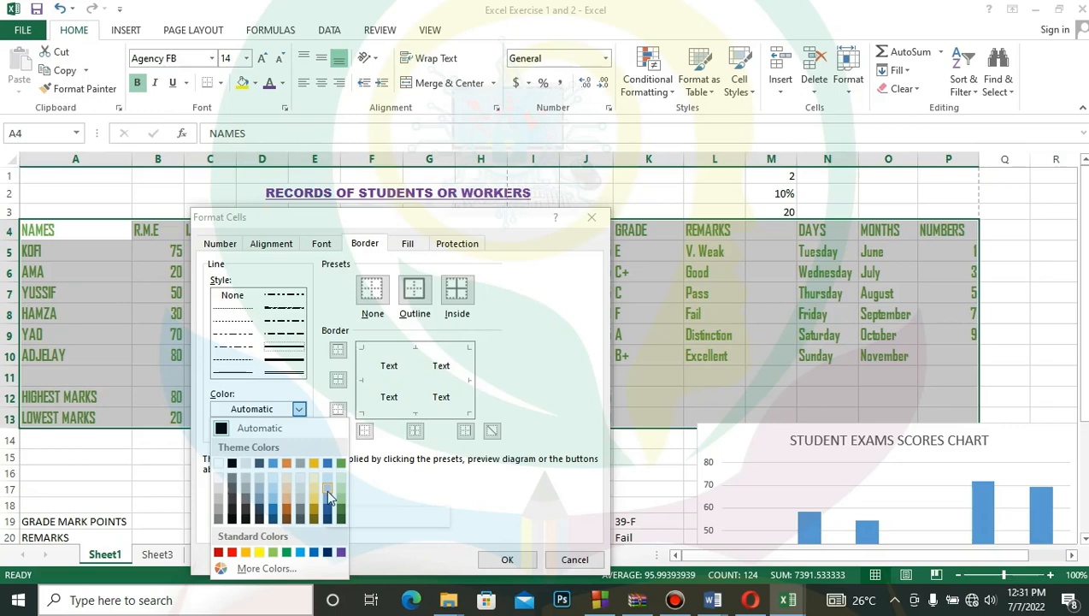
click(275, 461)
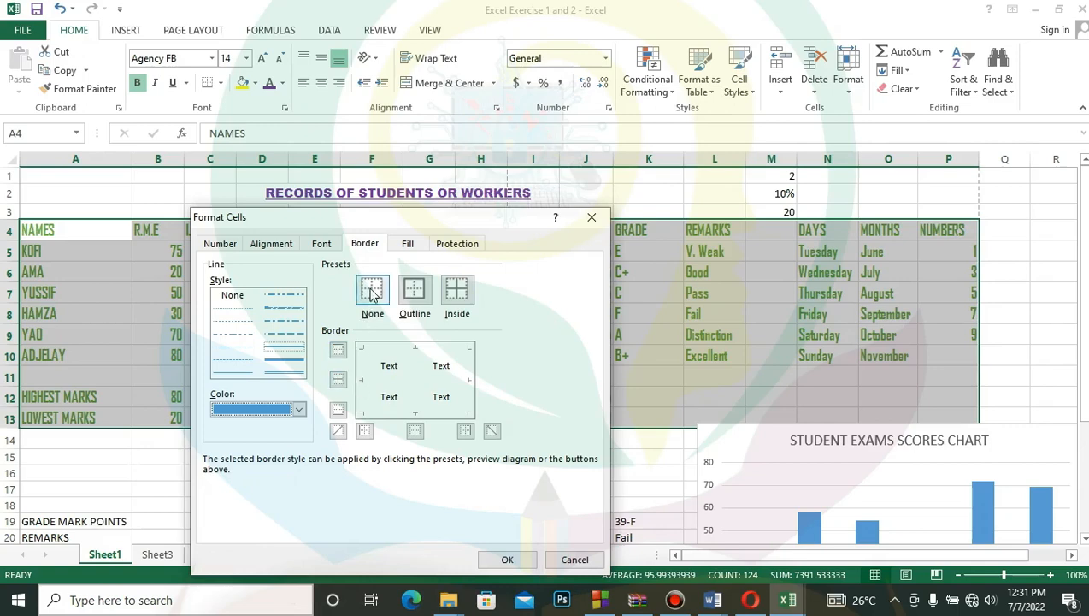
click(414, 291)
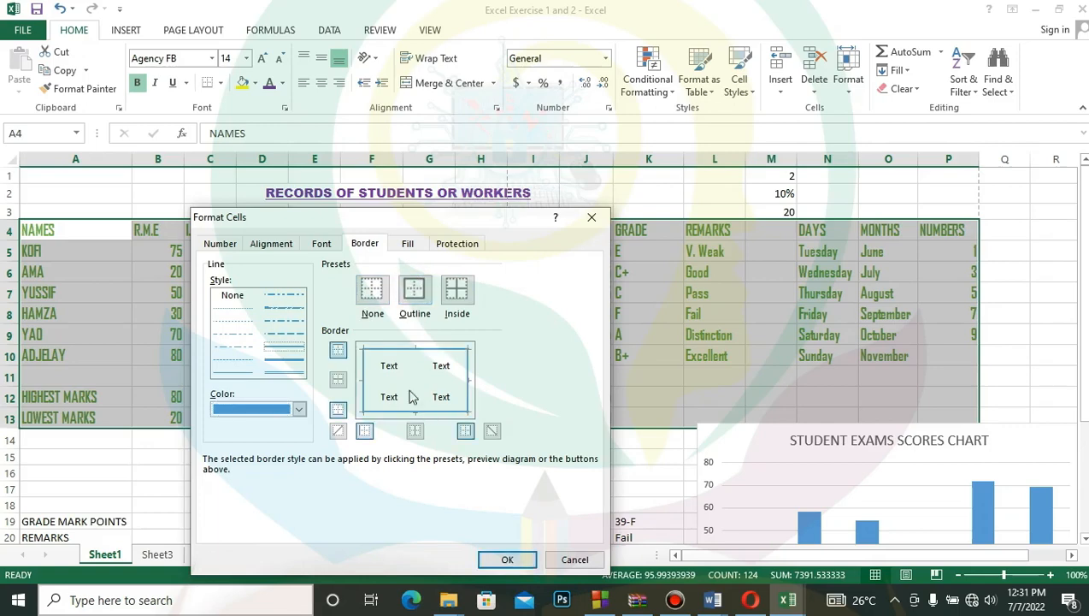
click(460, 293)
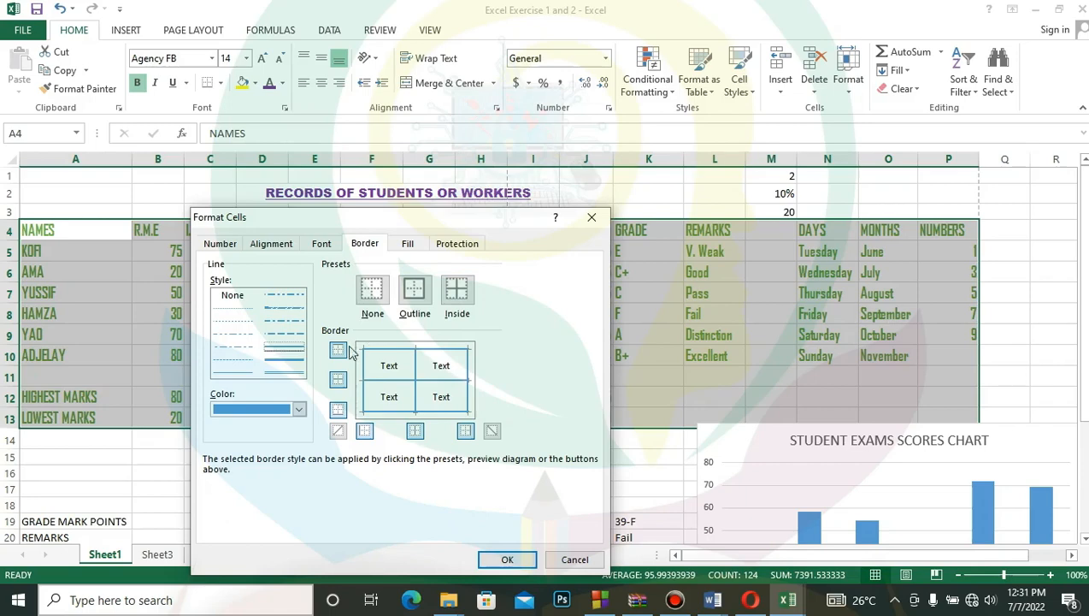
- Try both diagonal borders and the right border in the border preview, switching each back to its previous setting
click(338, 430)
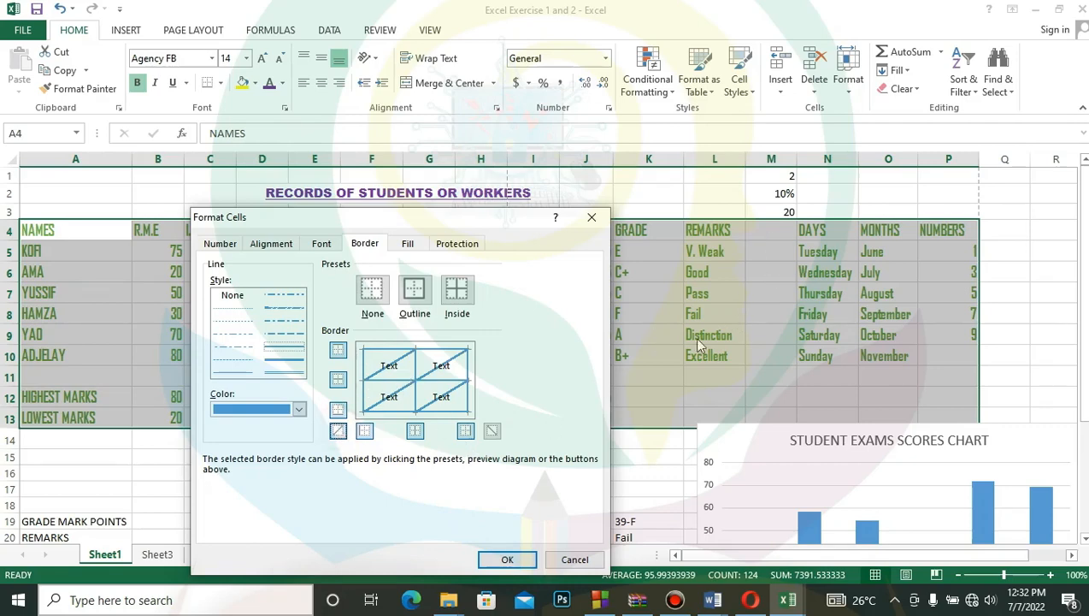
click(338, 430)
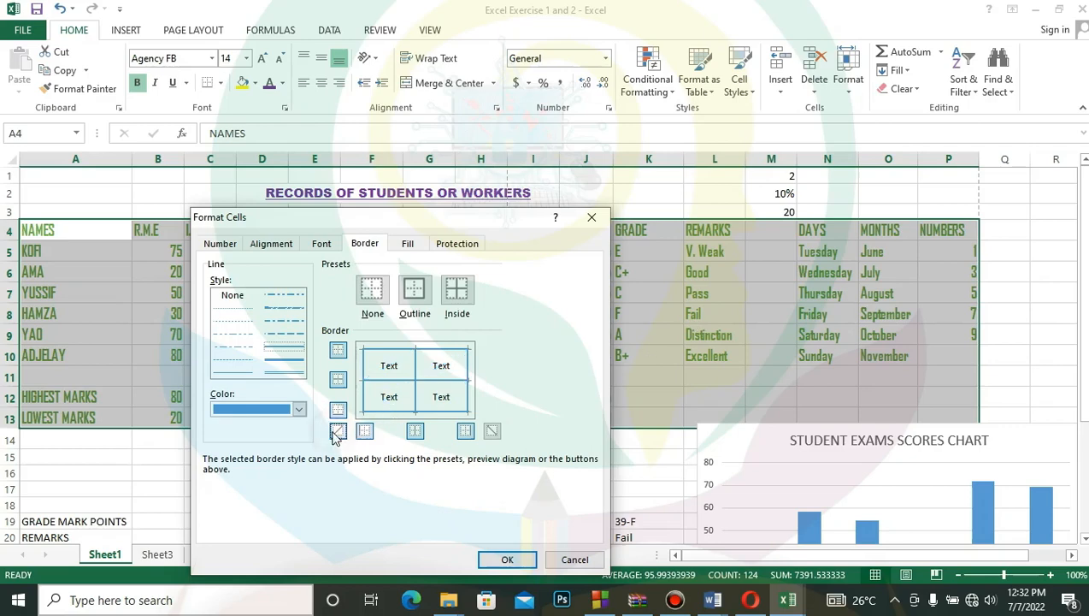
click(493, 430)
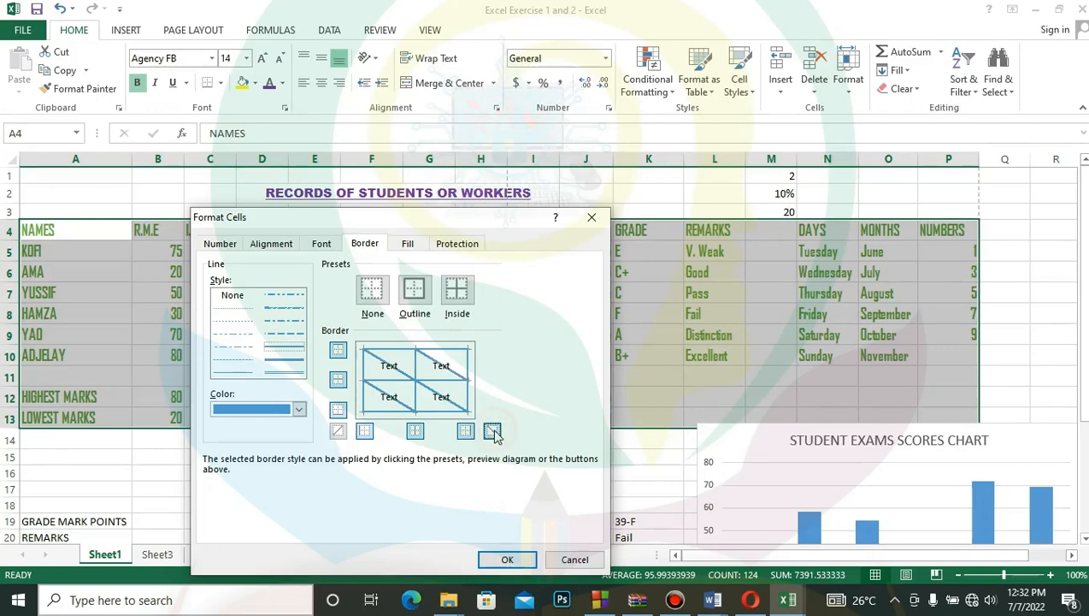
click(493, 431)
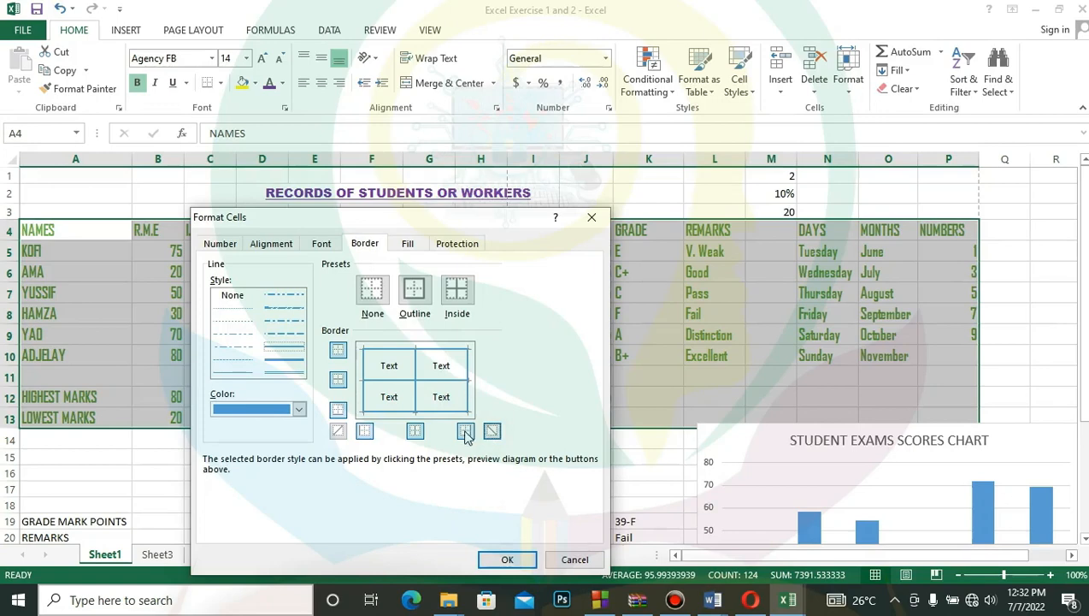
click(465, 431)
click(465, 431)
- Apply the borders to the records table and check them in the sheet's print preview before returning to the worksheet
click(510, 560)
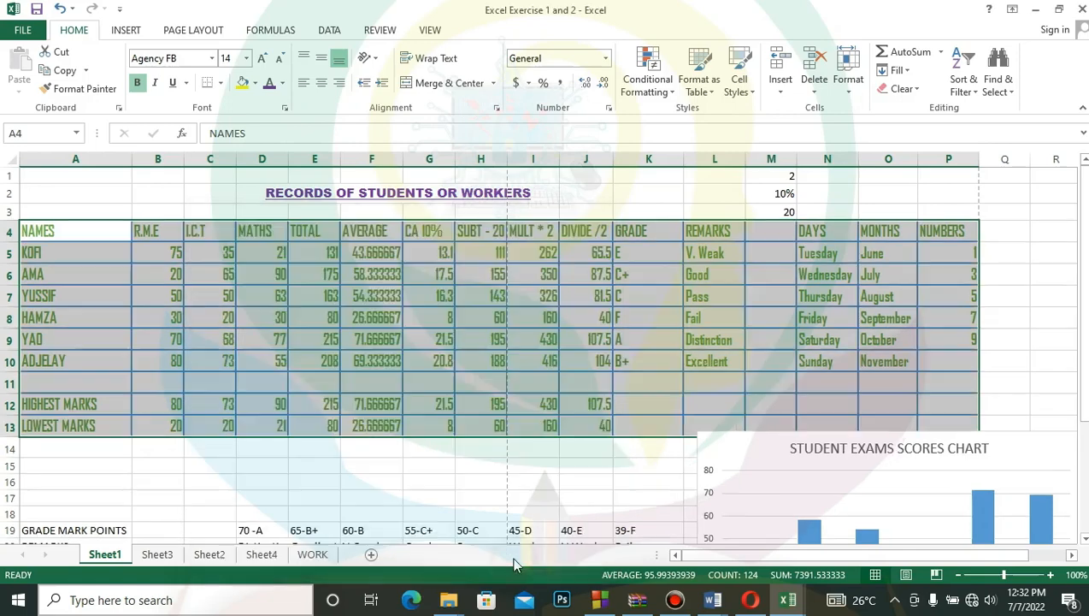
click(998, 412)
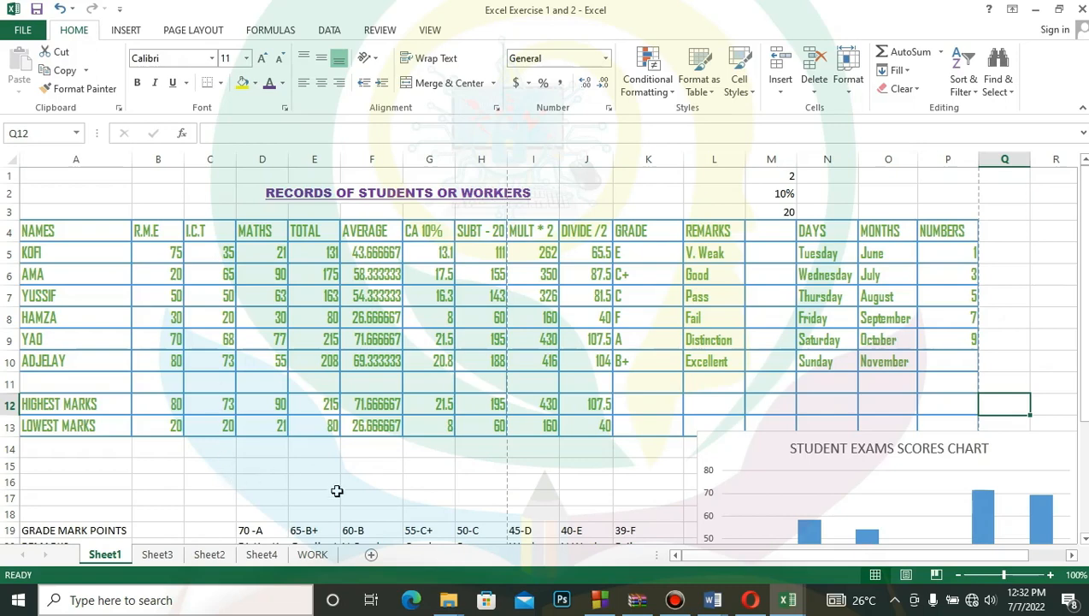
click(17, 27)
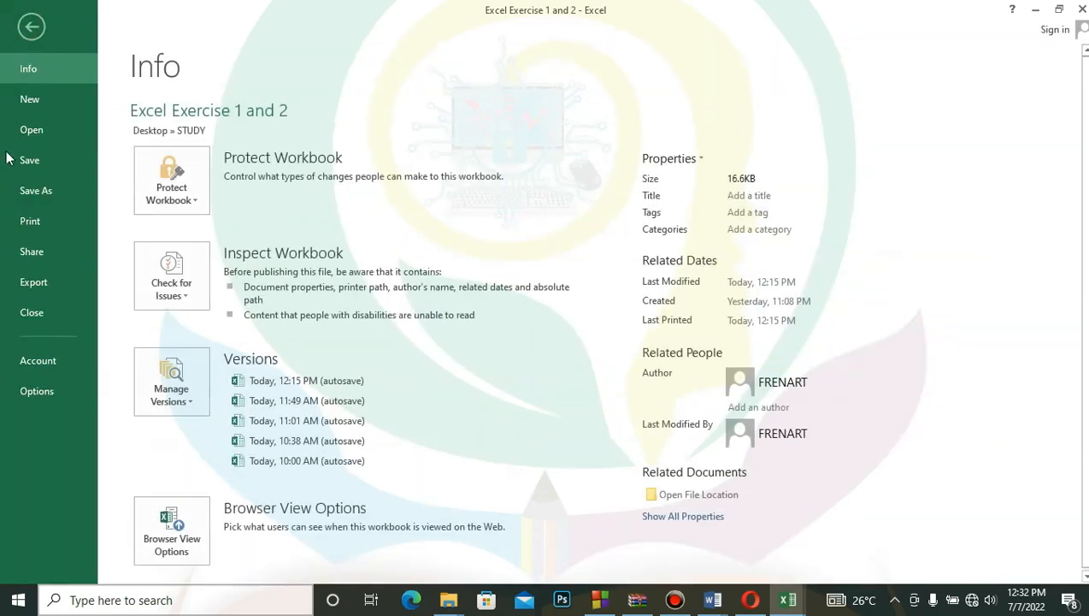
click(46, 226)
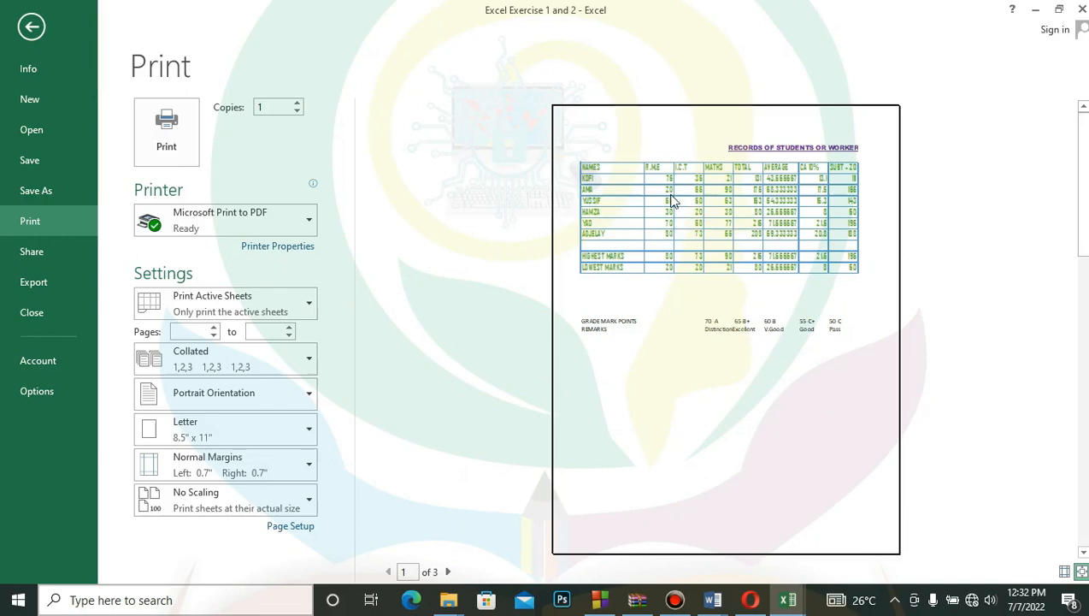
click(24, 38)
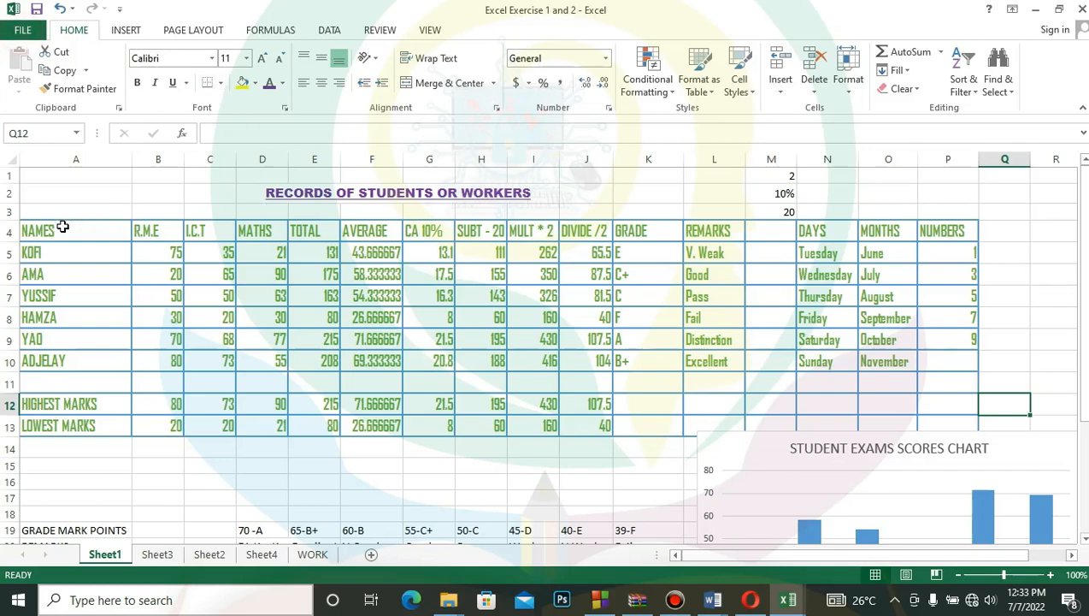
- Fill the records table A4:P13 with a solid yellow background and deselect the range
drag(75, 225, 941, 428)
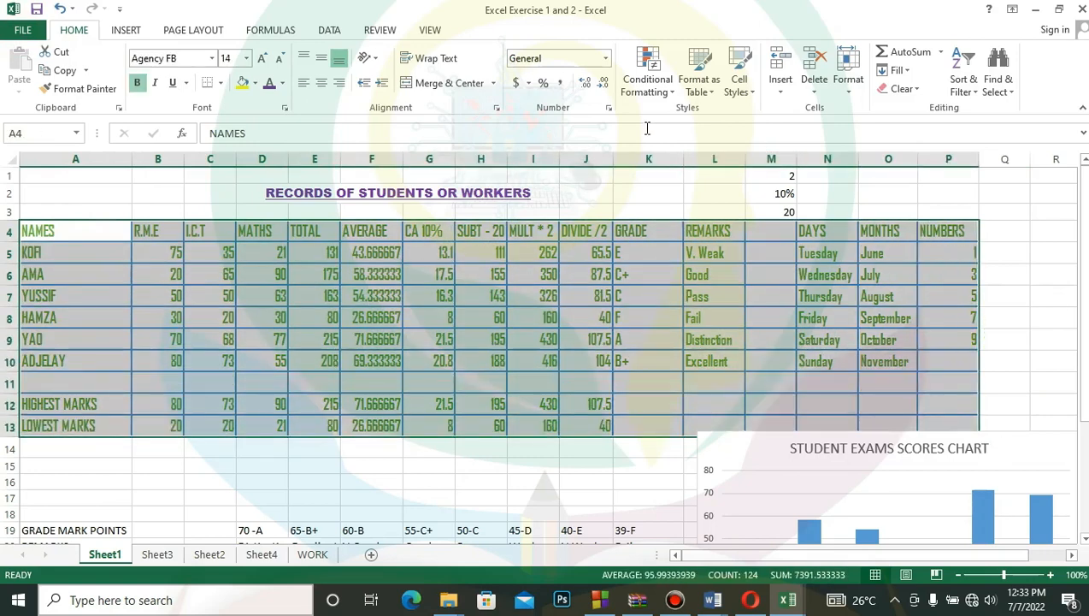
click(608, 110)
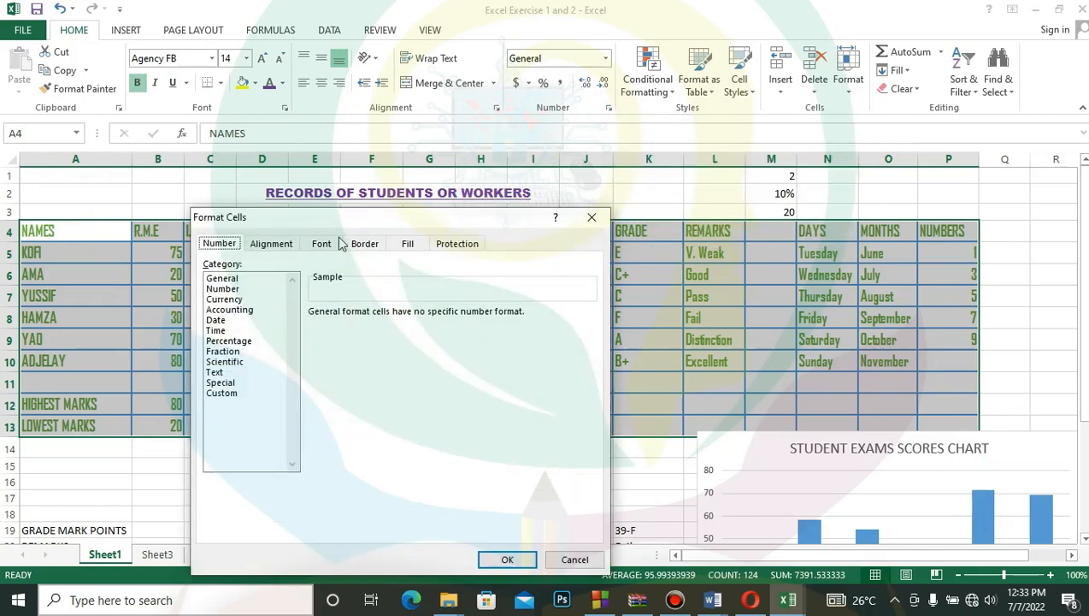
click(364, 245)
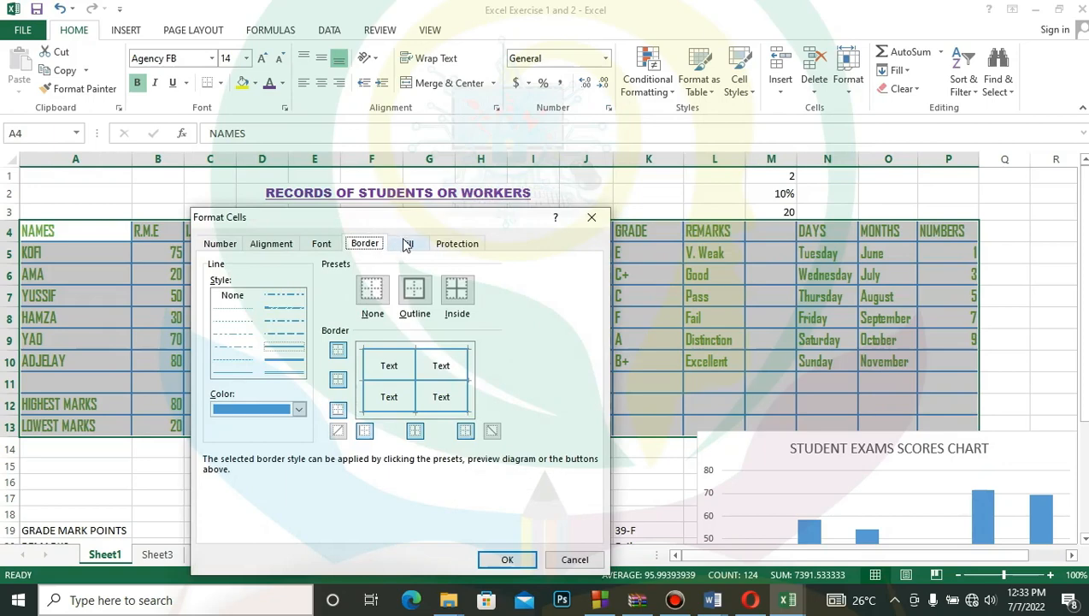
click(407, 244)
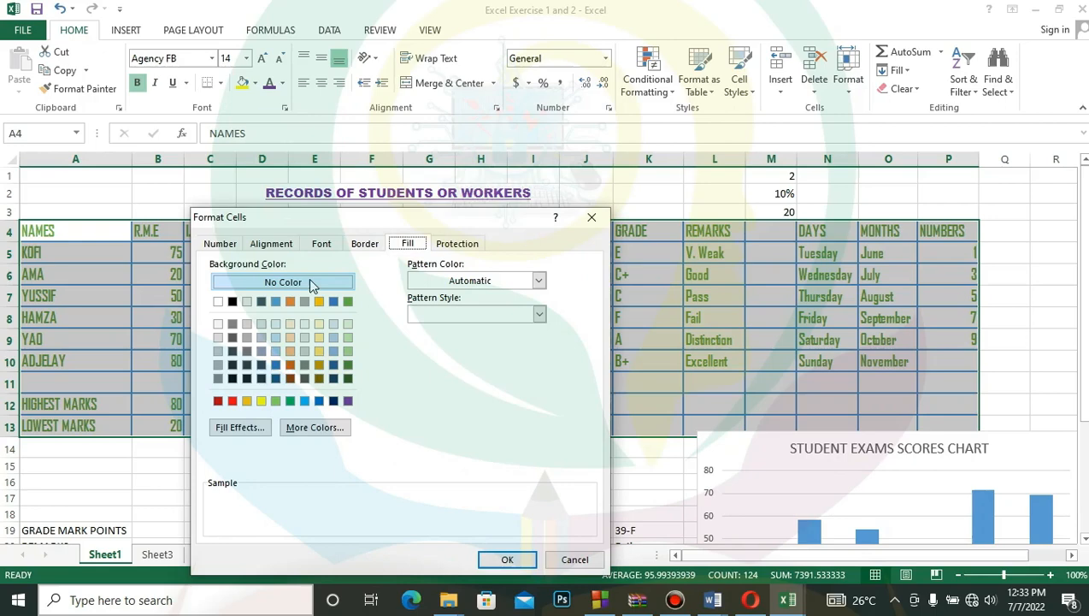
click(260, 400)
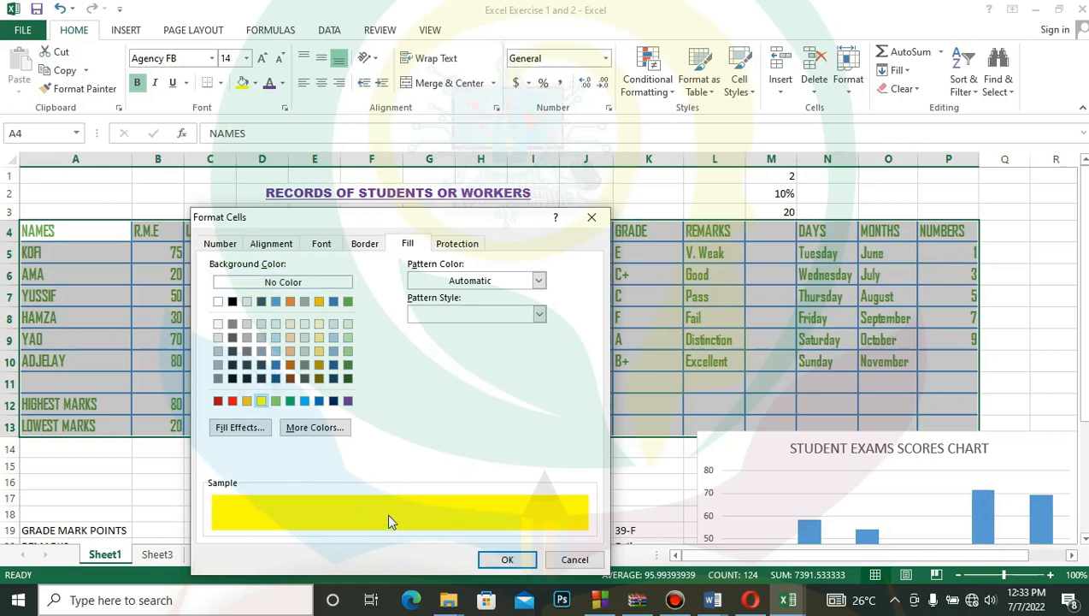
click(501, 559)
click(661, 469)
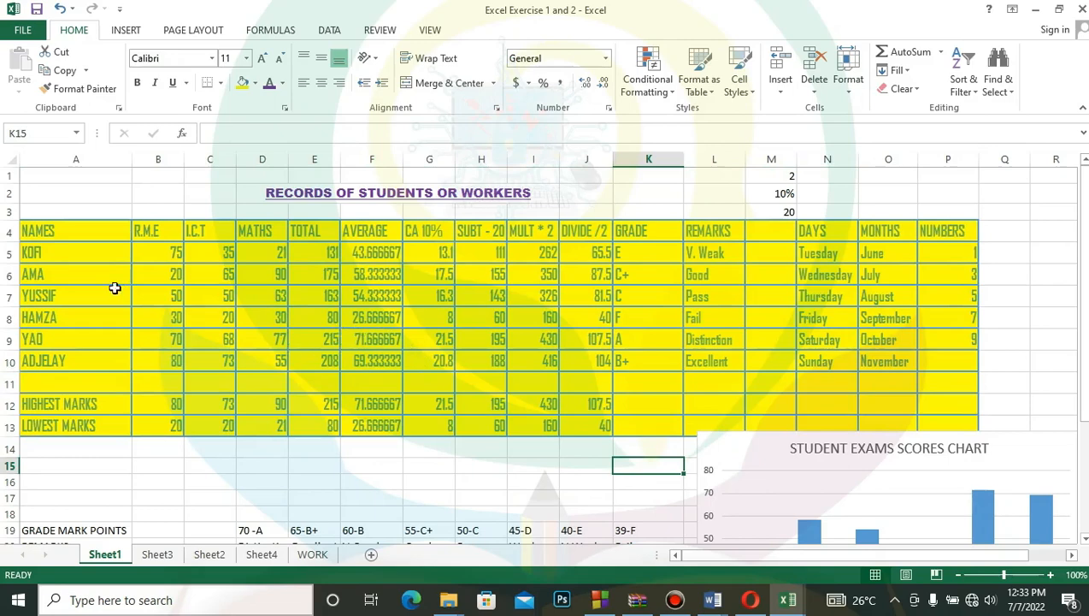
- Compare the vertical, diagonal up, diagonal down and corner gradient shading styles for the records table A4:P13, settling on Horizontal
drag(58, 227, 922, 423)
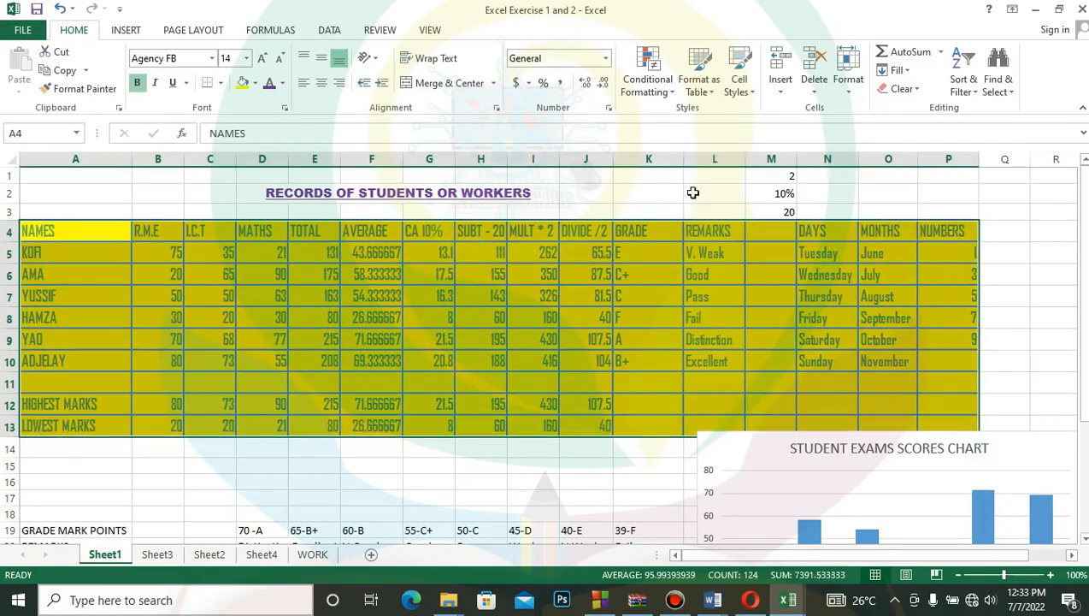
click(610, 109)
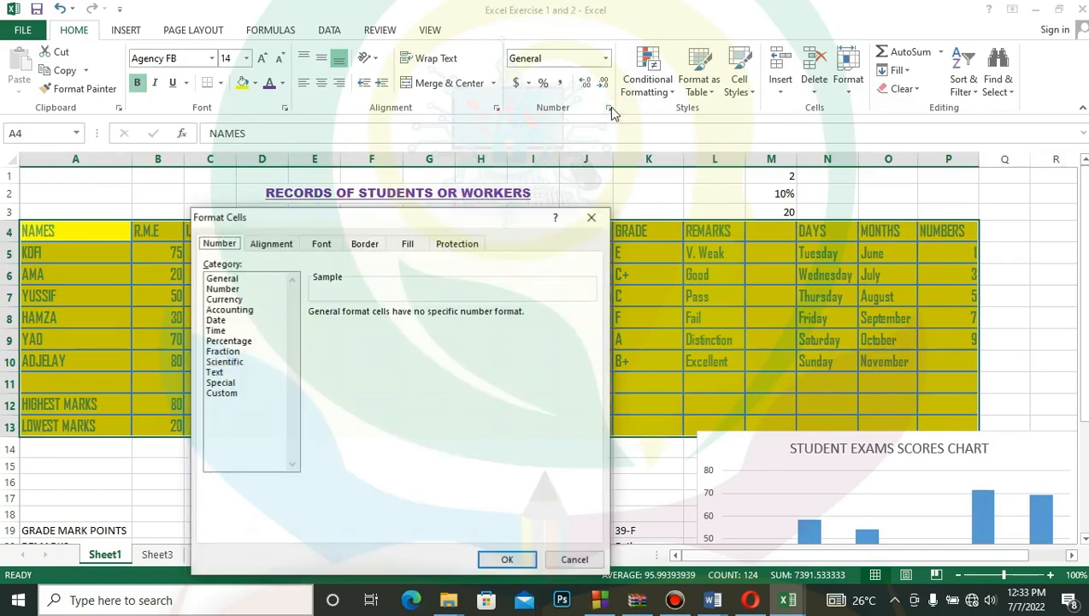
click(409, 245)
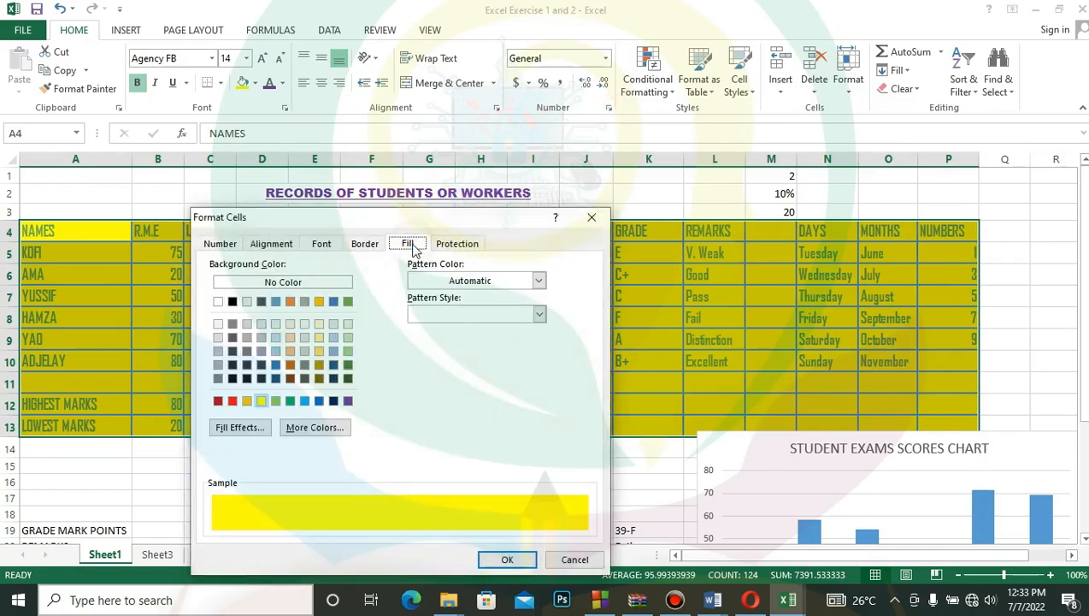
click(227, 427)
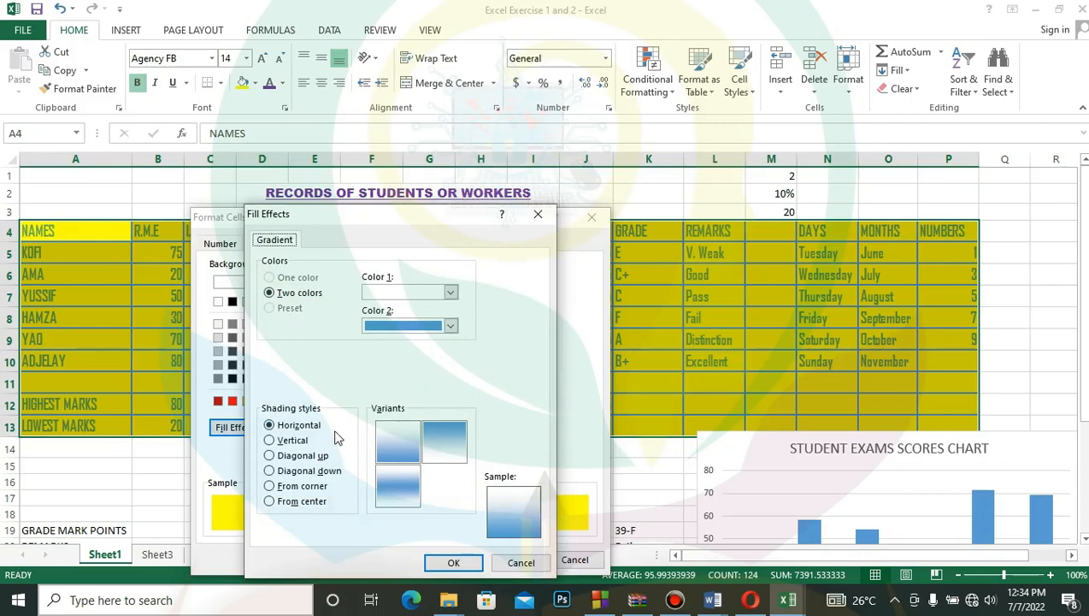
click(290, 441)
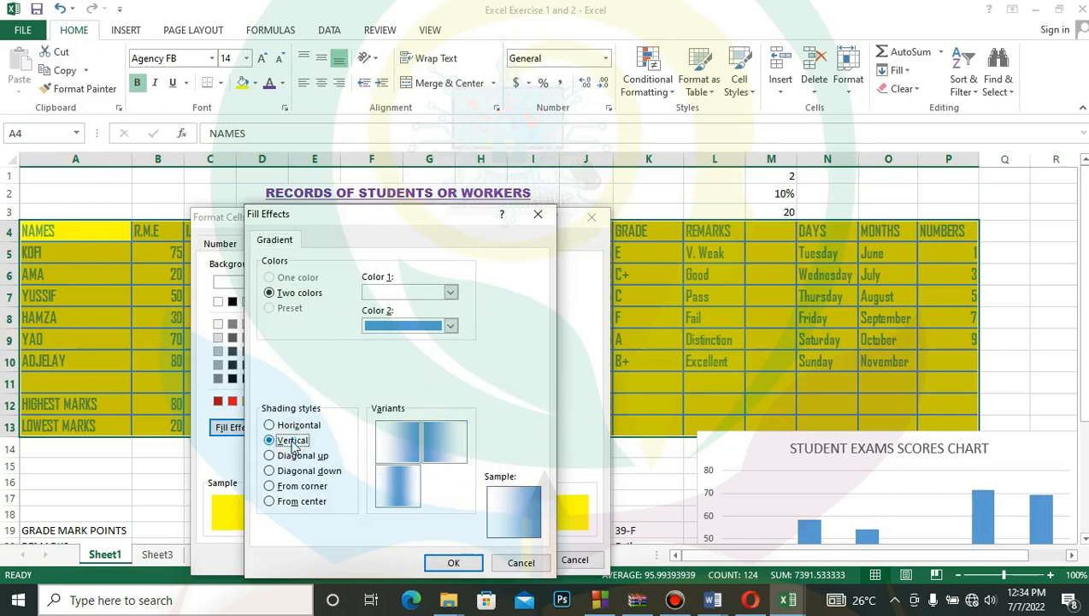
click(295, 457)
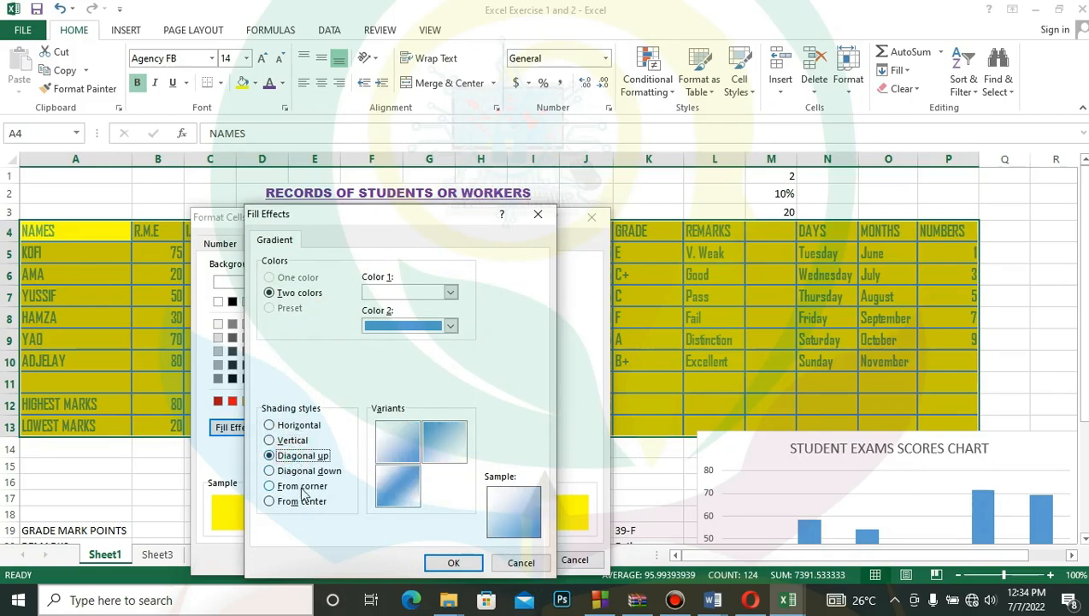
click(303, 487)
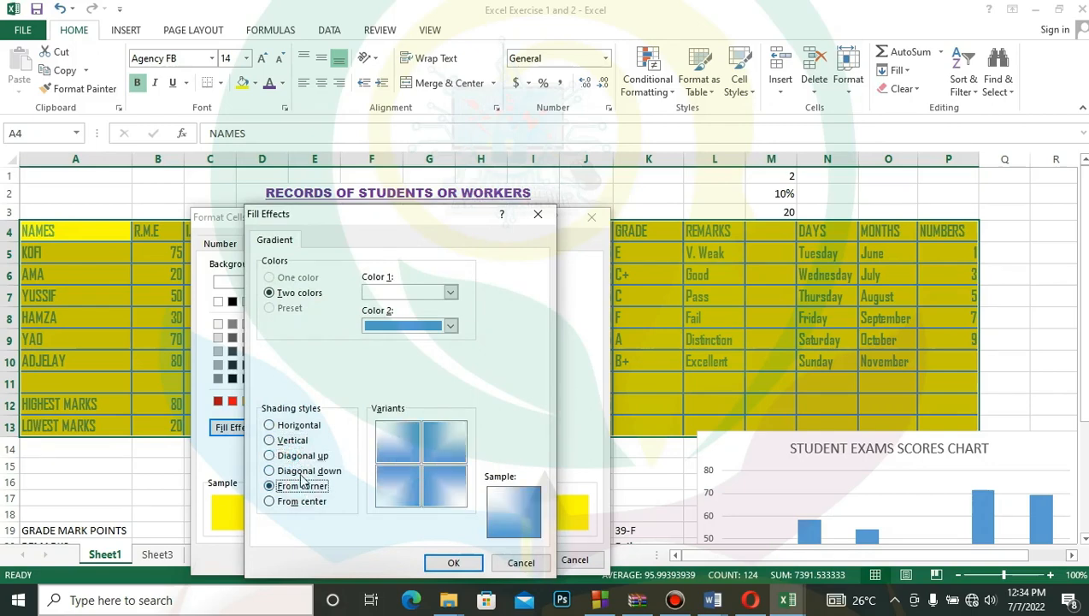
click(302, 473)
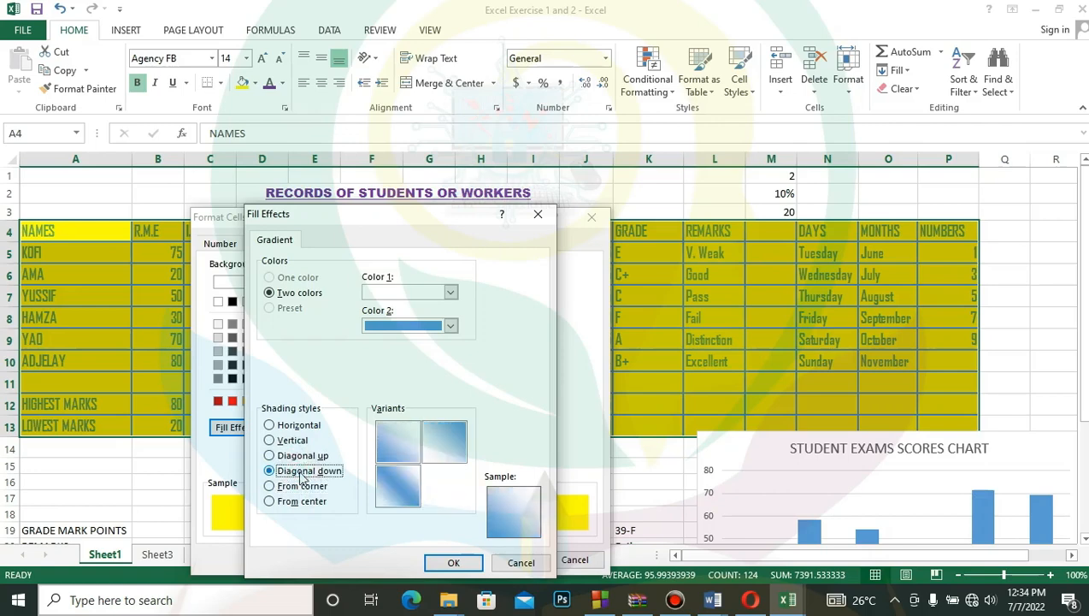
click(297, 430)
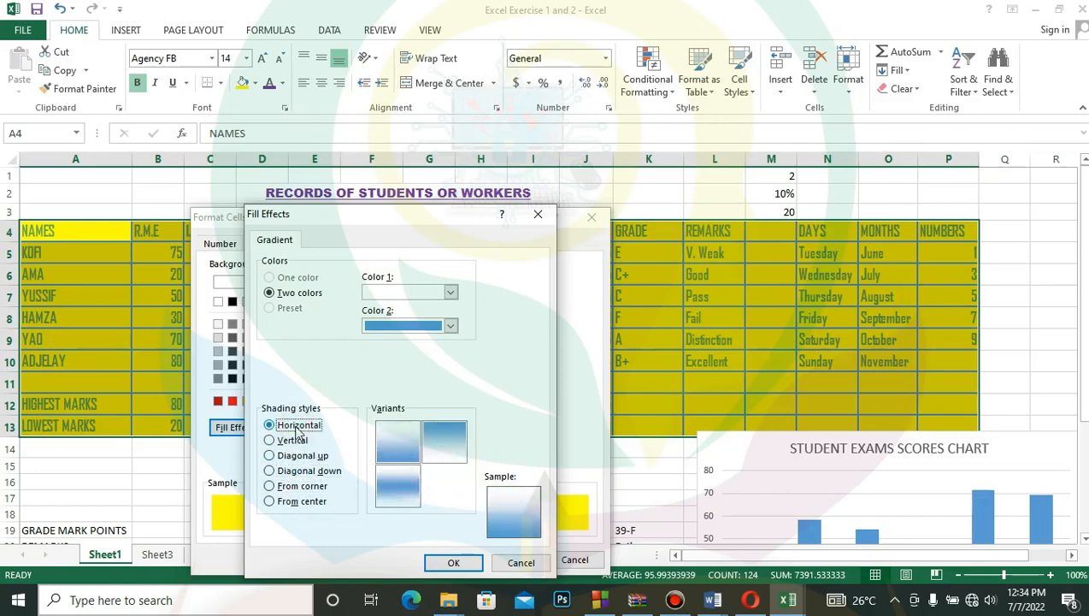
click(293, 440)
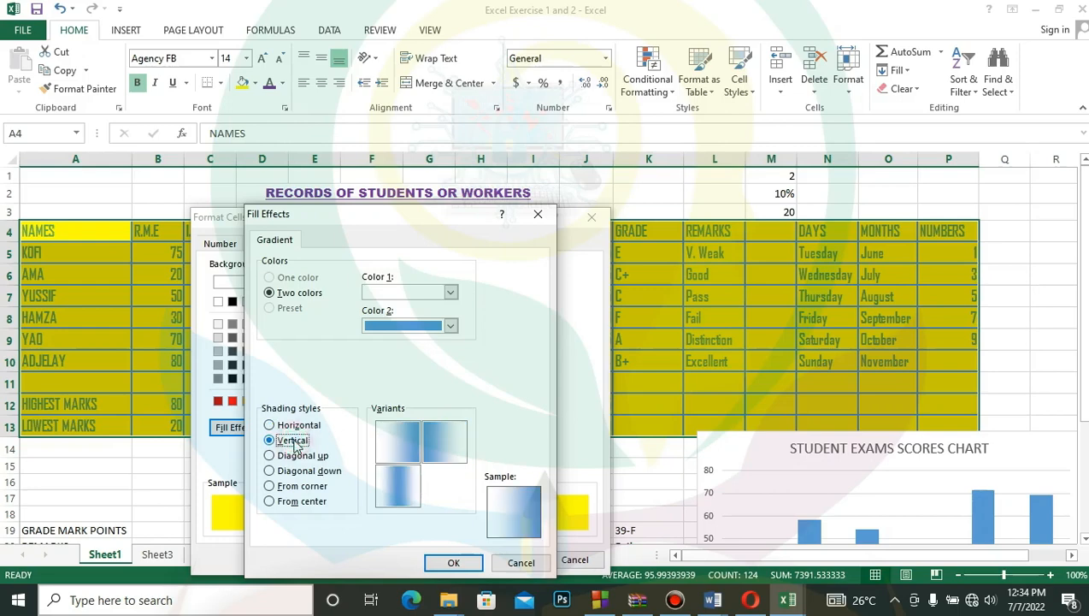
click(293, 425)
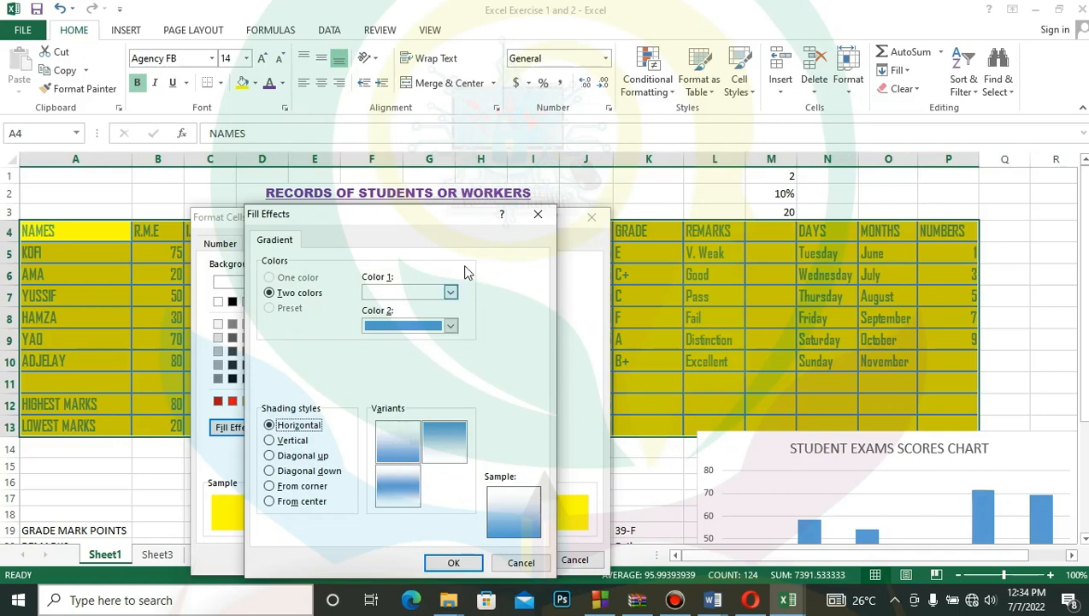
- Apply the two-color horizontal gradient from white to blue to the records table and deselect the range
click(452, 292)
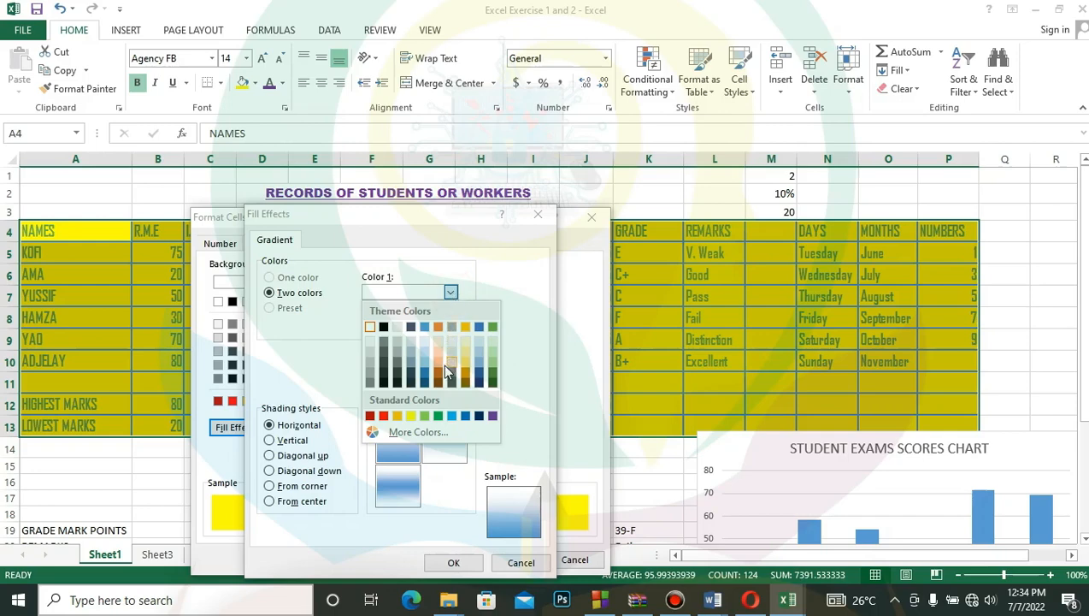
click(522, 398)
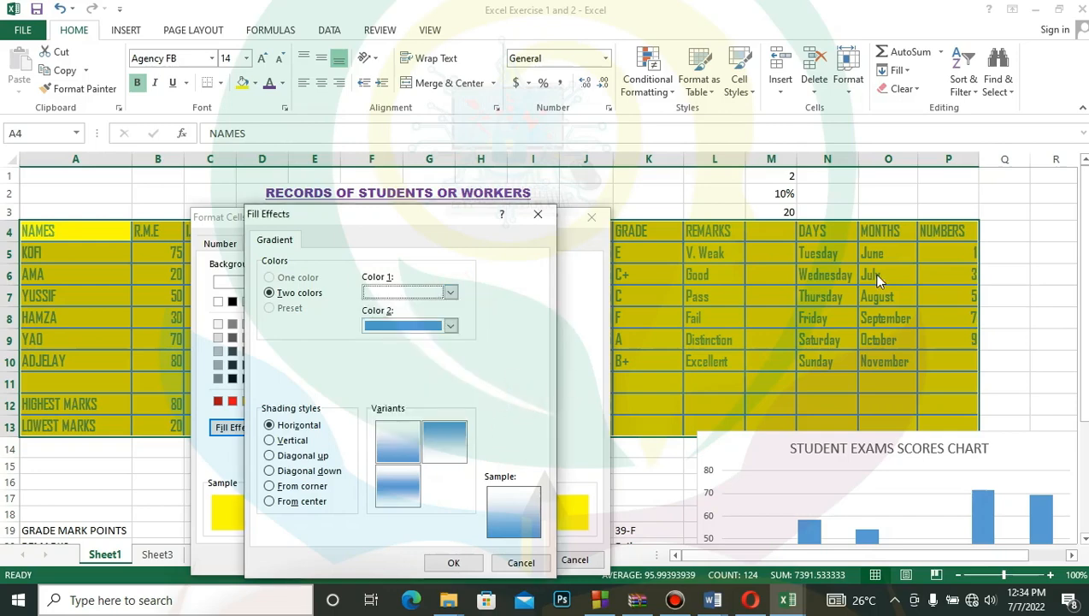
click(454, 564)
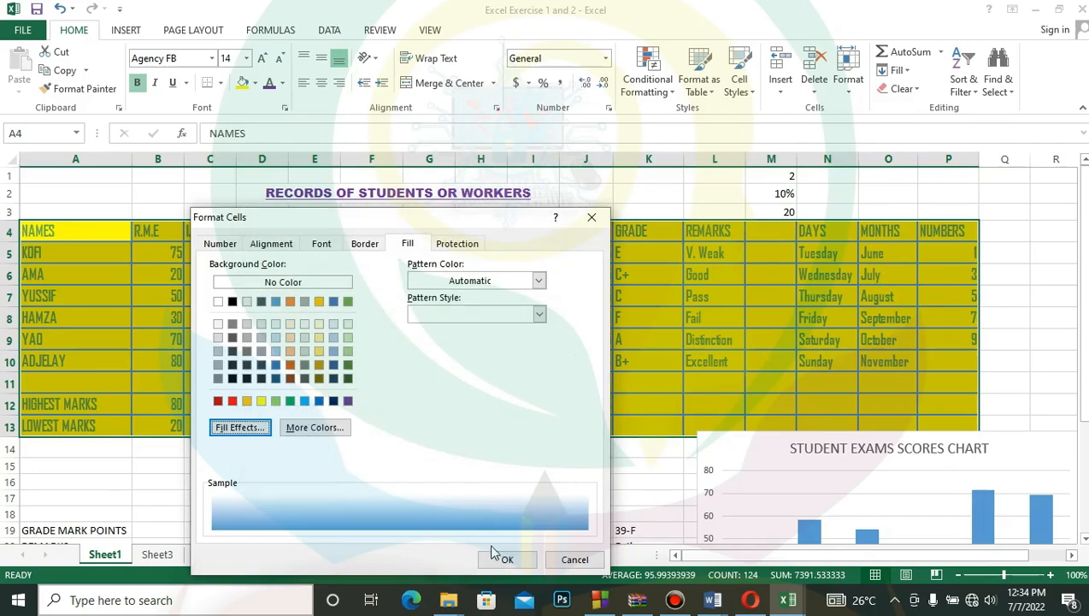
click(507, 560)
click(526, 482)
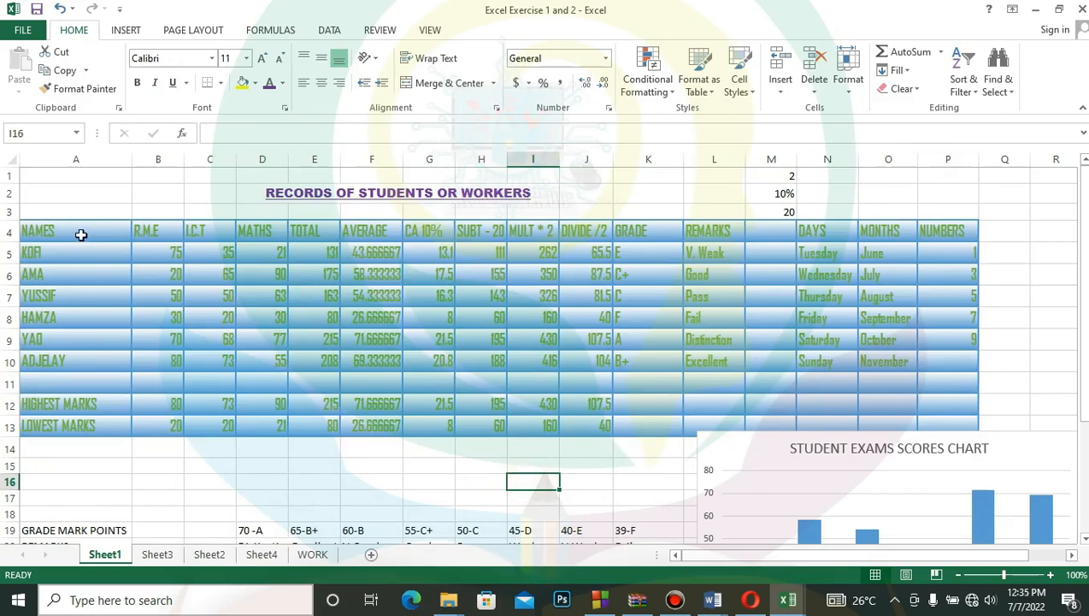
- Set up a diagonal stripe pattern fill in Gray-50%, Accent 3, Lighter 80% for the records table A4:P13
drag(76, 232, 967, 423)
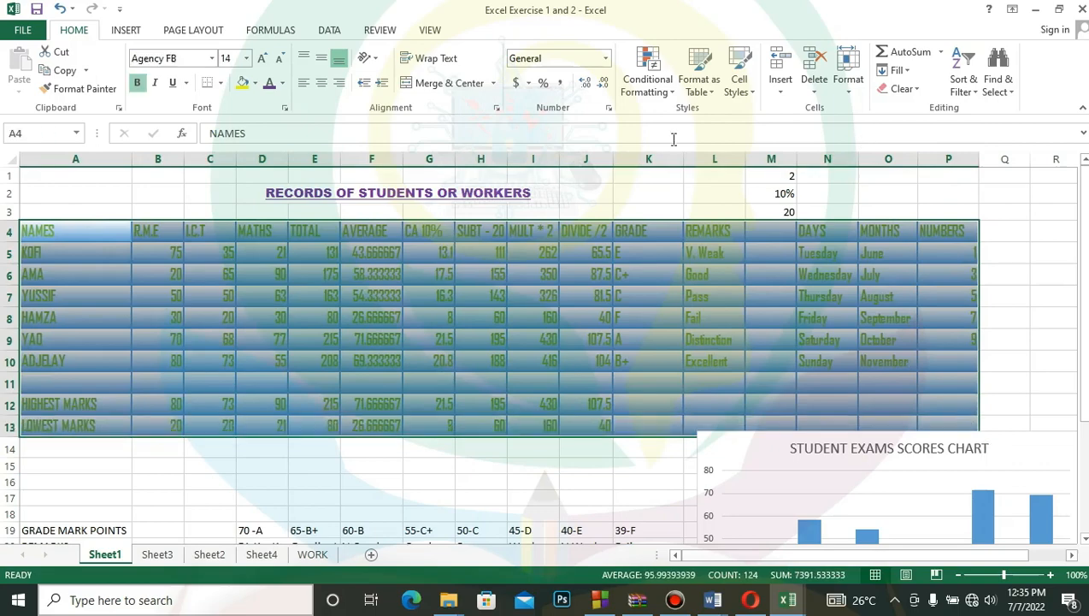
click(608, 109)
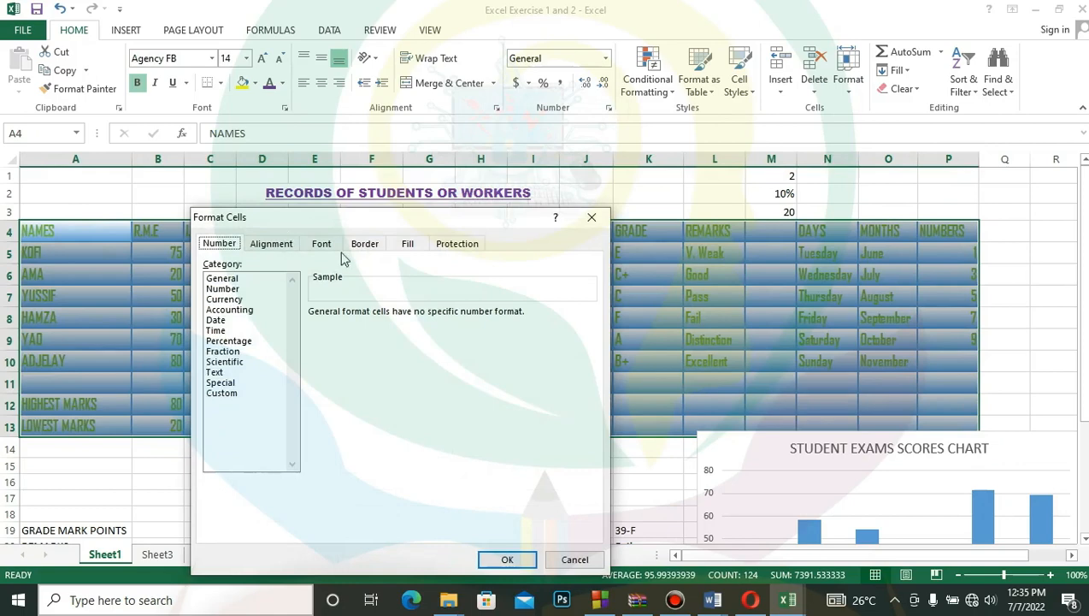
click(409, 244)
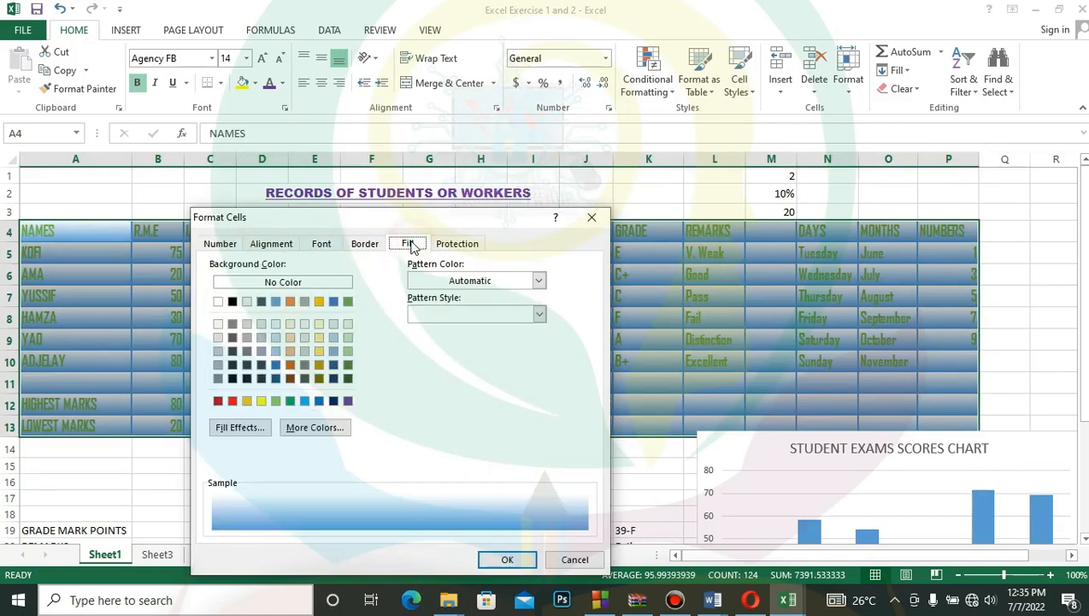
click(539, 281)
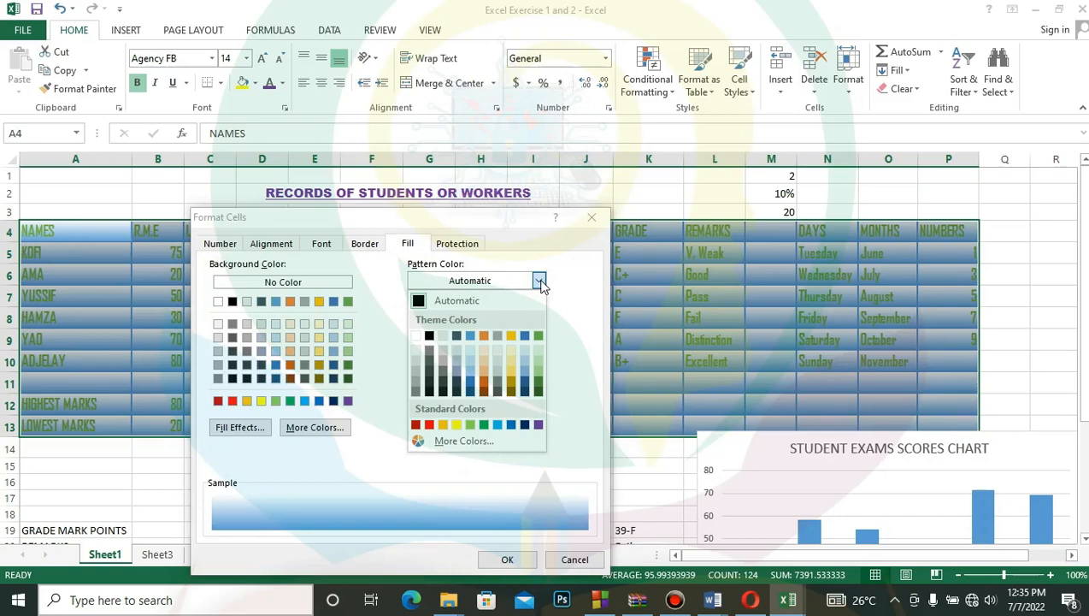
click(501, 355)
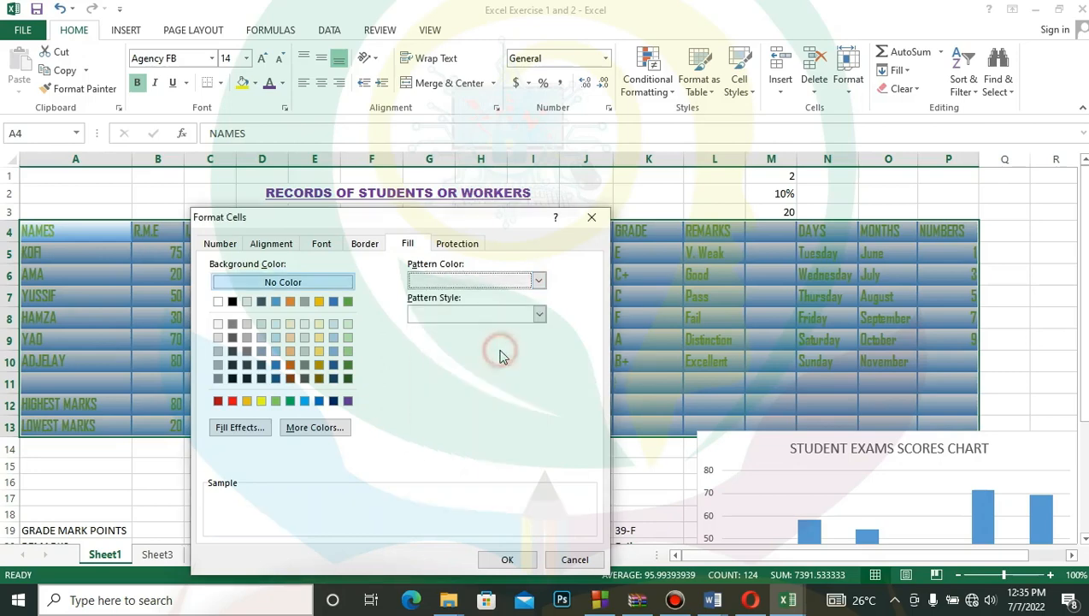
click(540, 315)
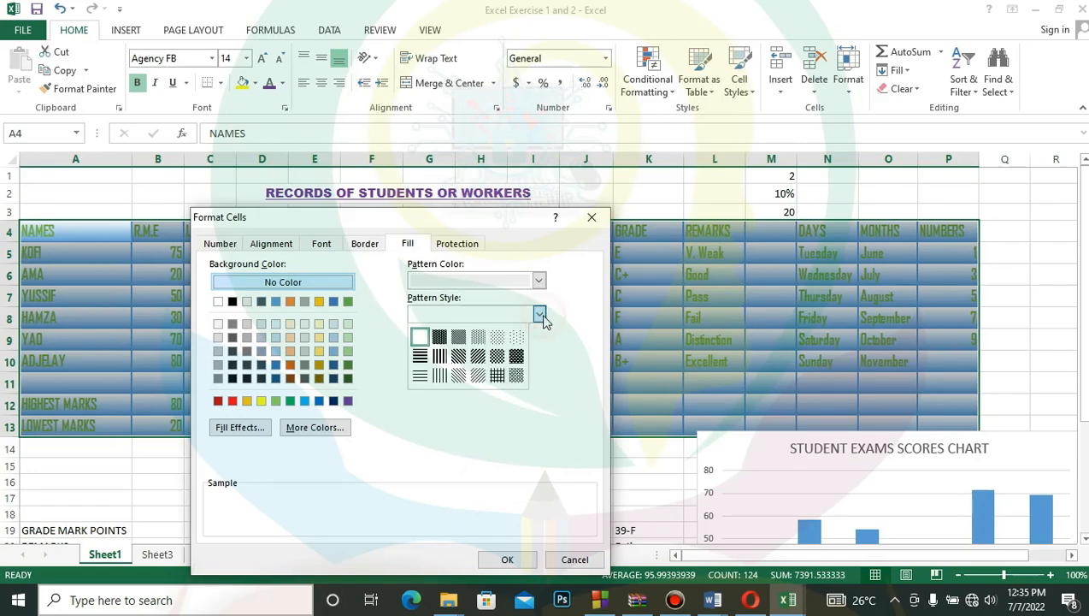
click(478, 358)
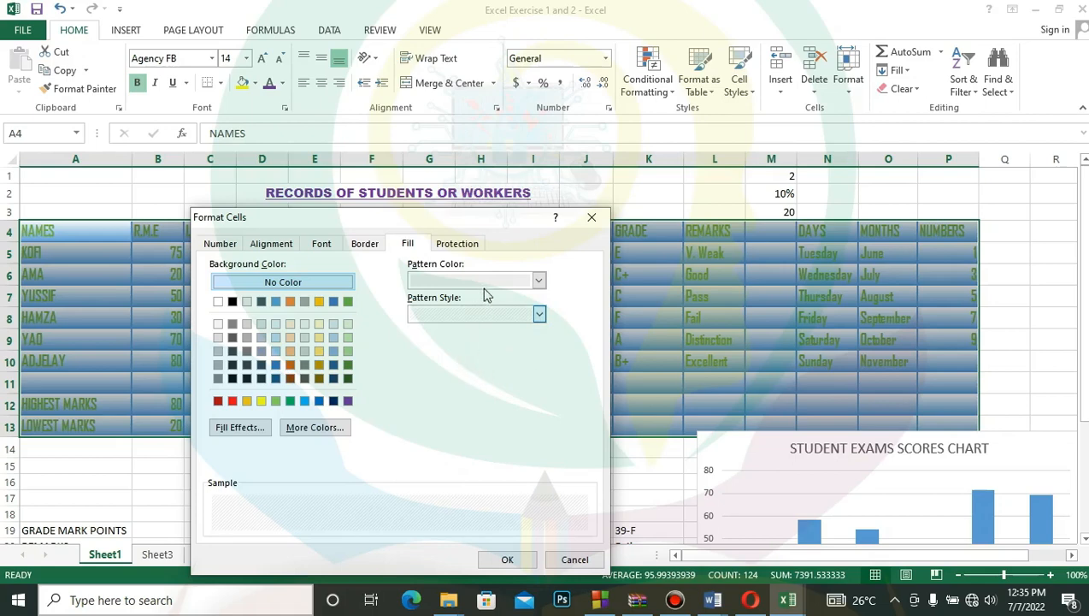
- Change the stripe pattern color to the lightest orange theme color, apply the fill and deselect the table
click(538, 281)
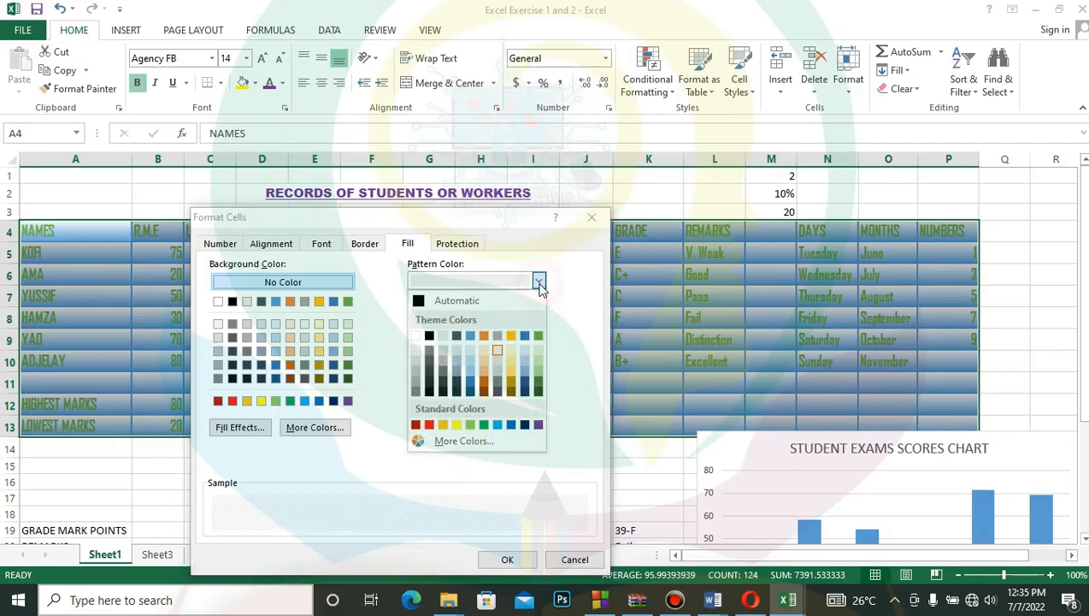
click(483, 350)
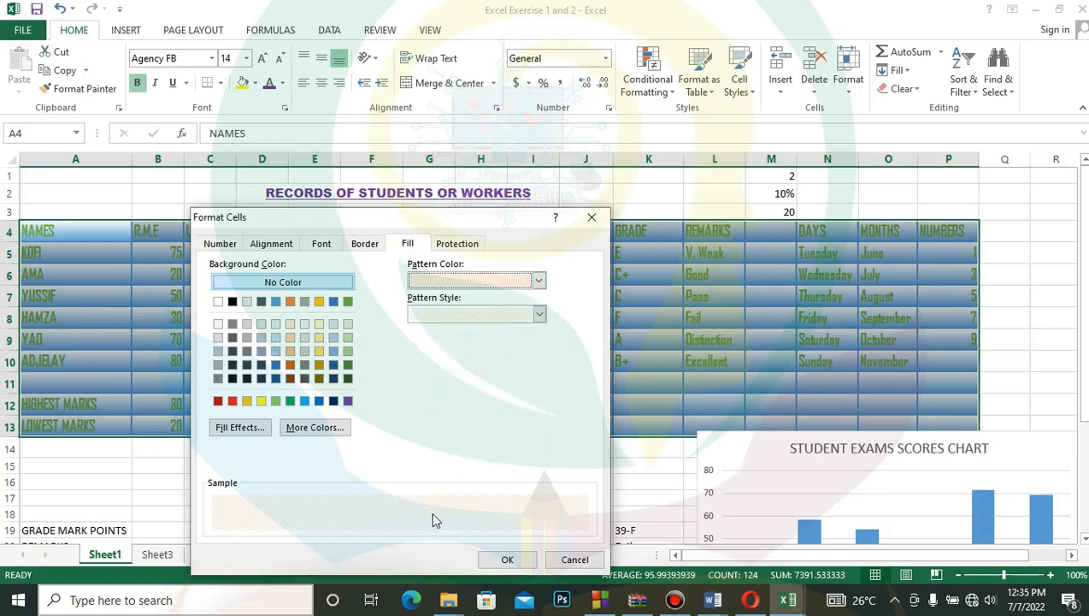
click(513, 558)
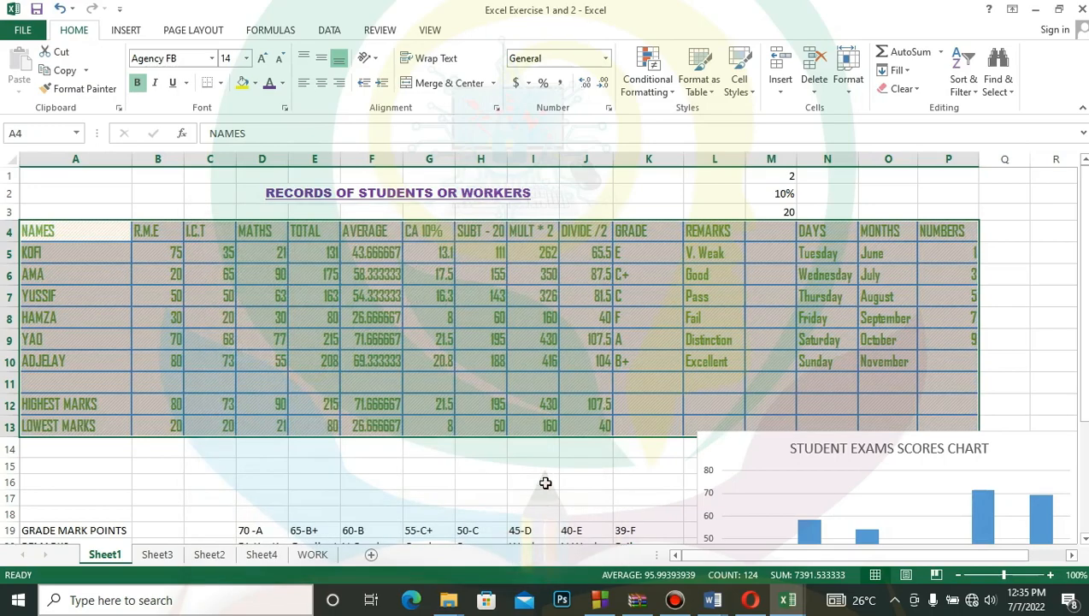
click(546, 483)
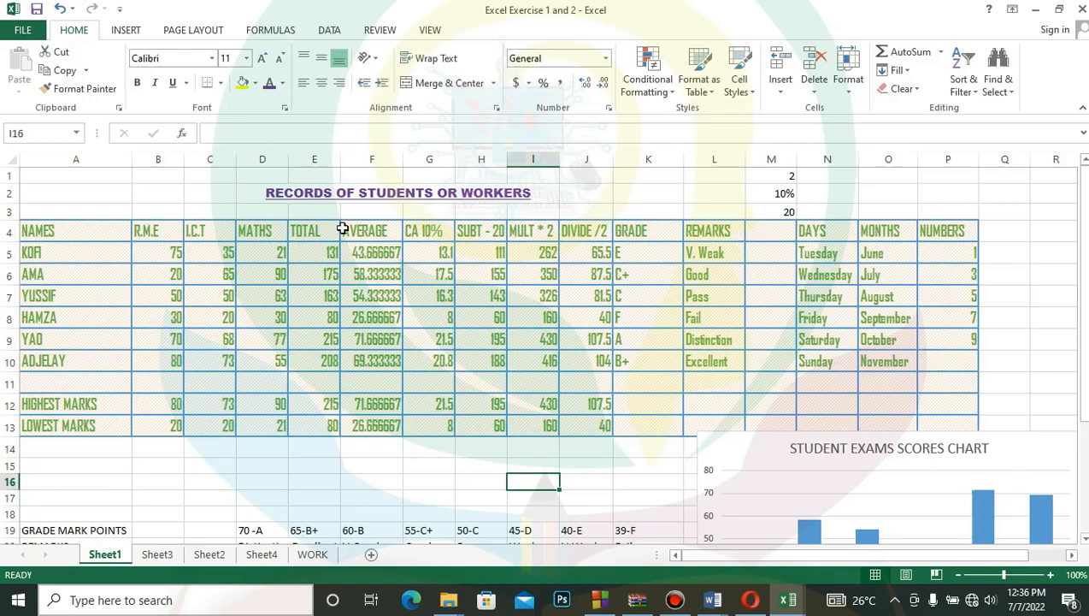
- Select the range A4:P14 and look through the available border options and number formats
click(1015, 323)
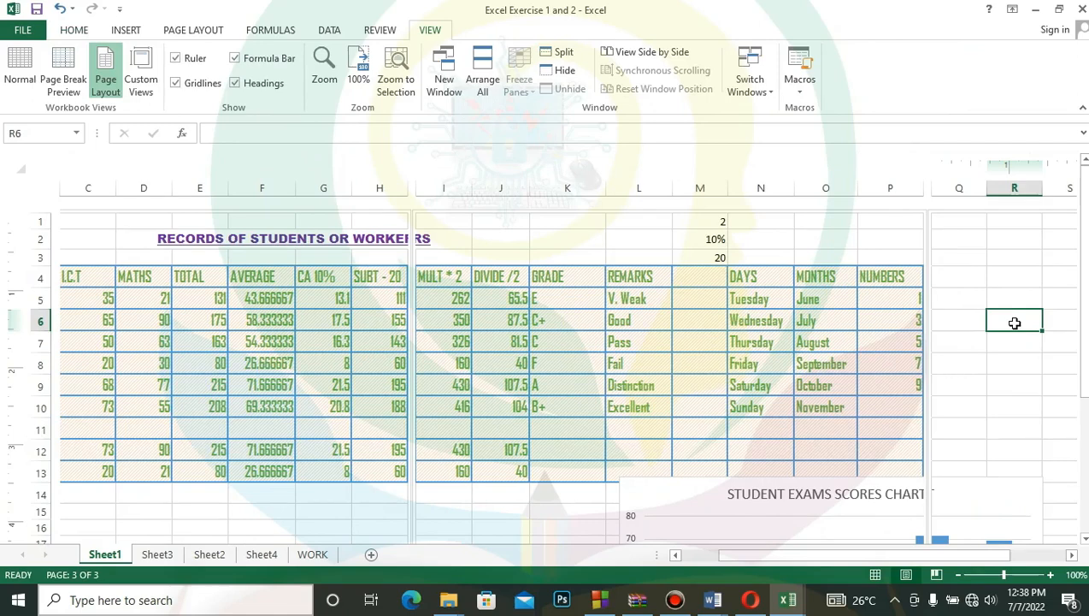
click(333, 287)
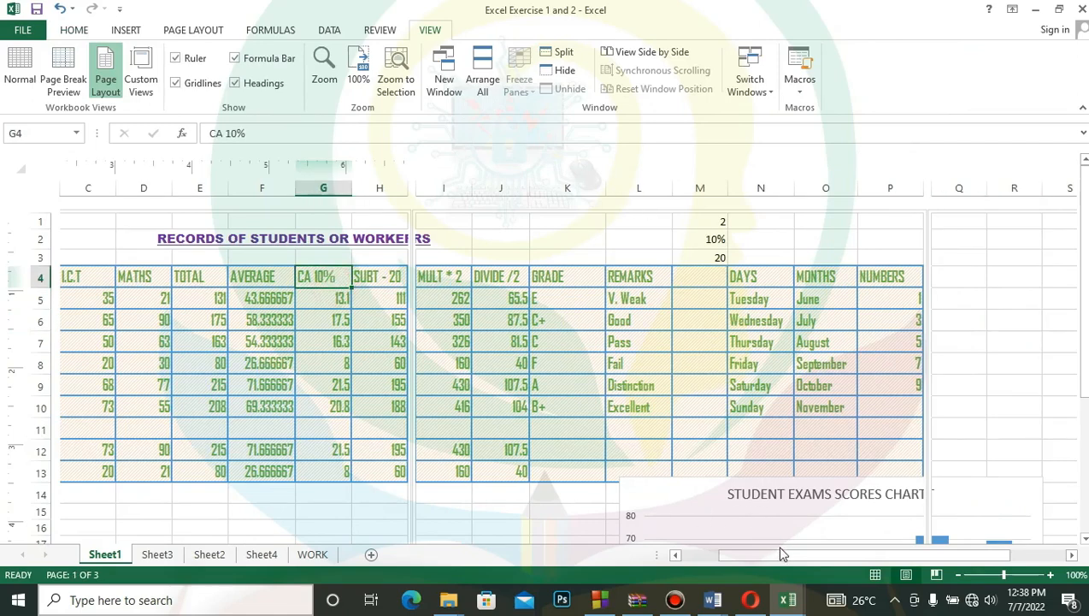
drag(779, 554, 684, 562)
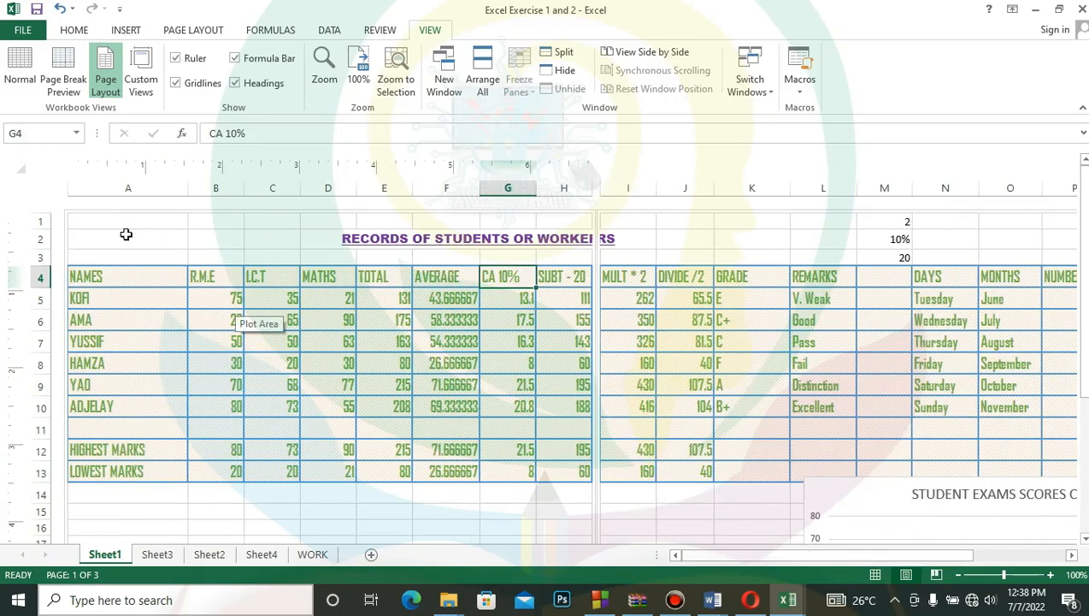
drag(91, 273, 1086, 494)
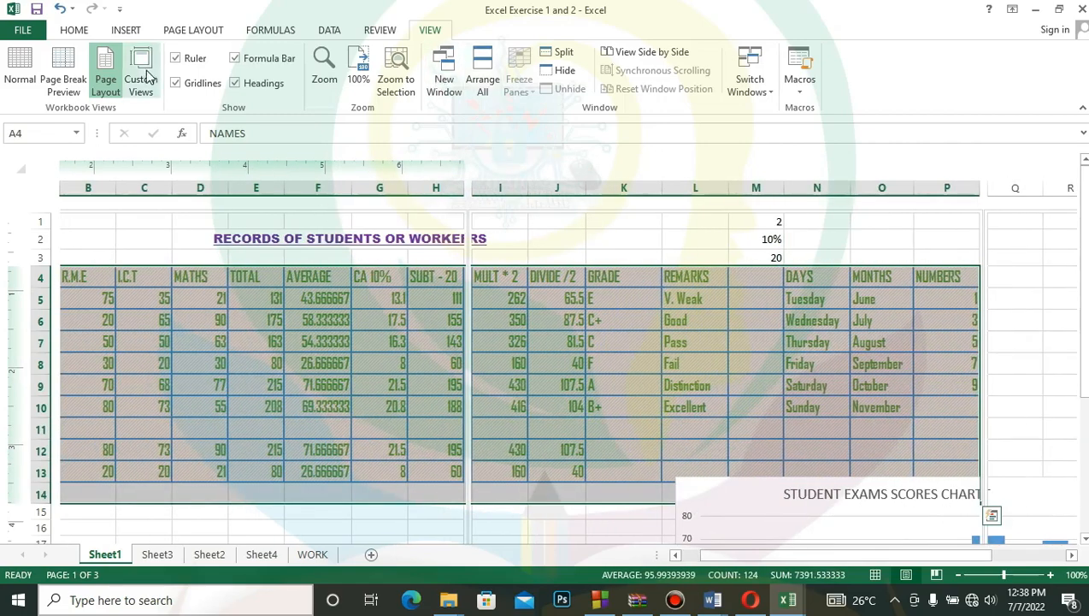
click(68, 32)
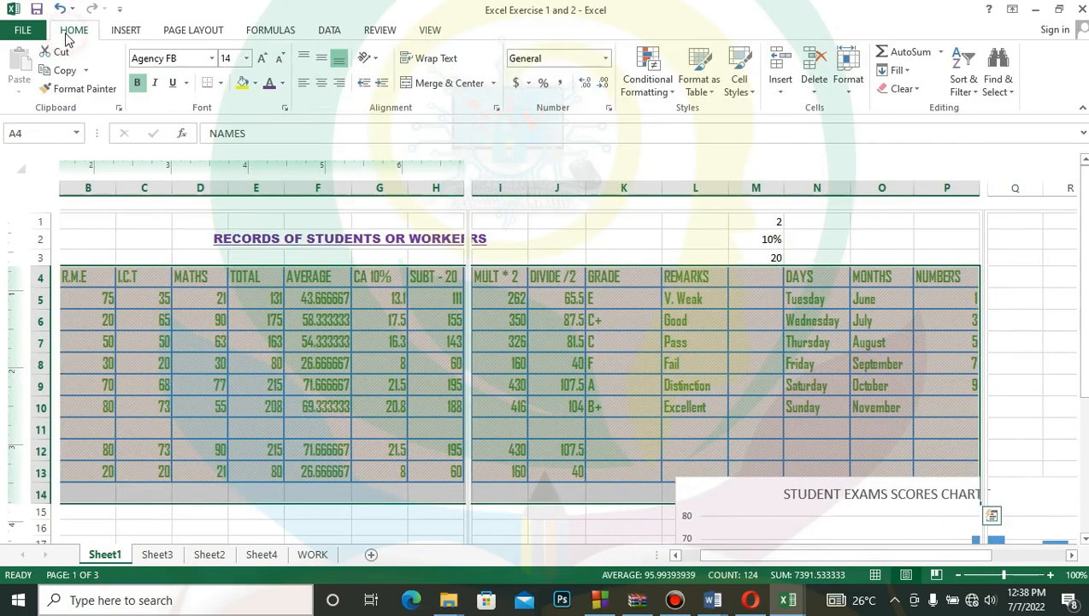
click(220, 83)
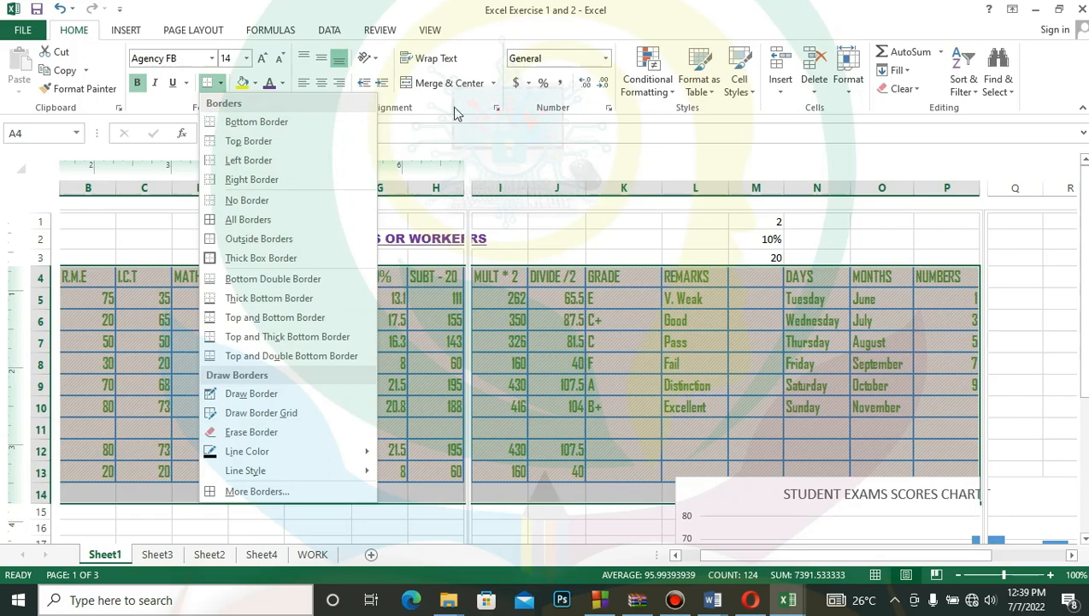
click(608, 59)
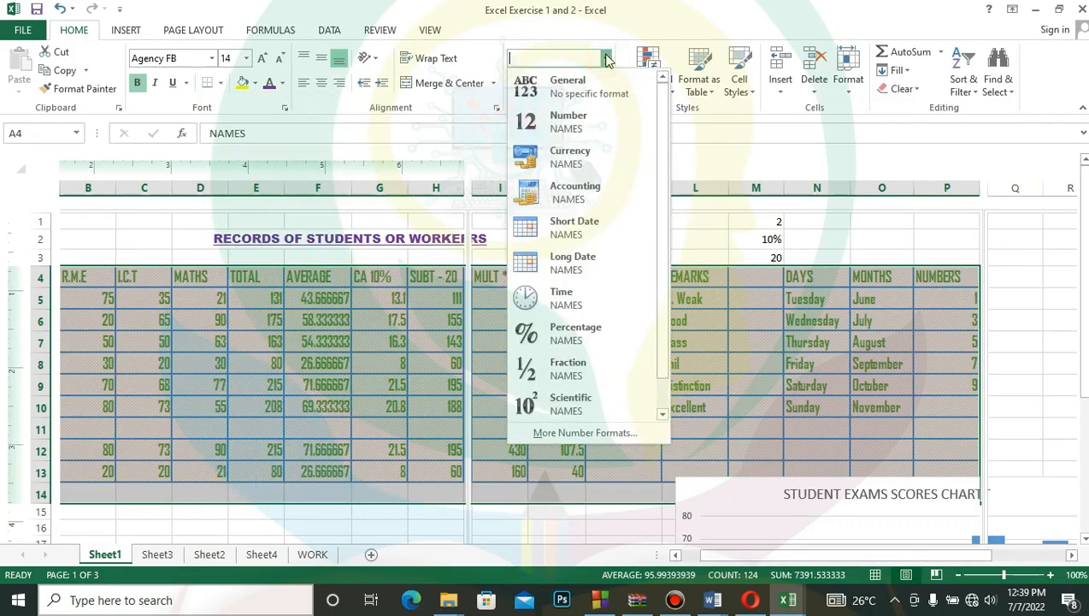
click(607, 58)
click(607, 59)
click(606, 59)
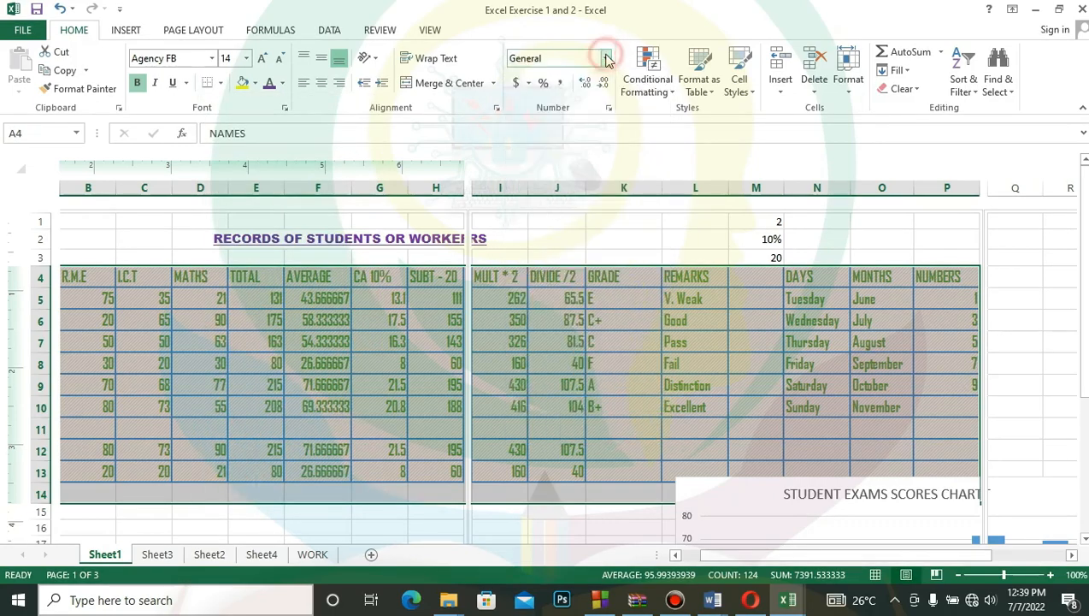
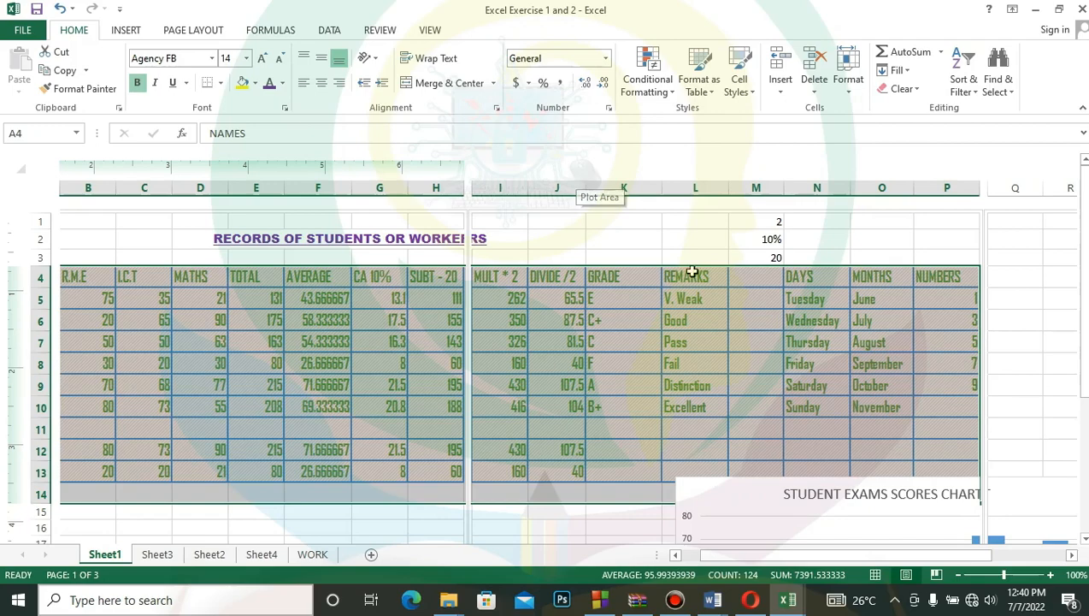
mouse_move(1087, 237)
mouse_down()
mouse_move(1088, 269)
mouse_move(1087, 237)
mouse_up()
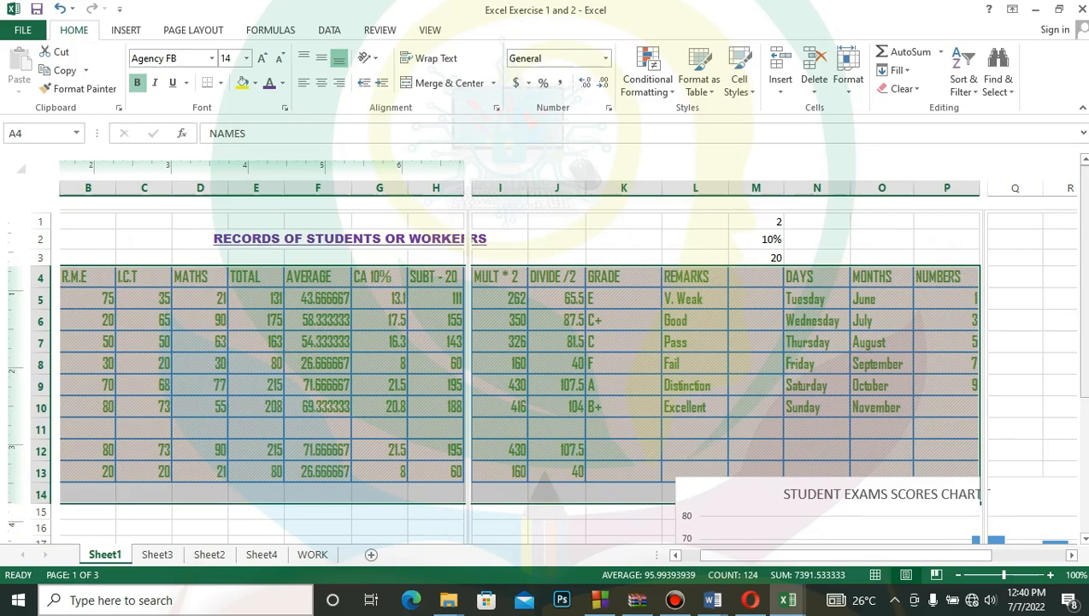
click(1084, 249)
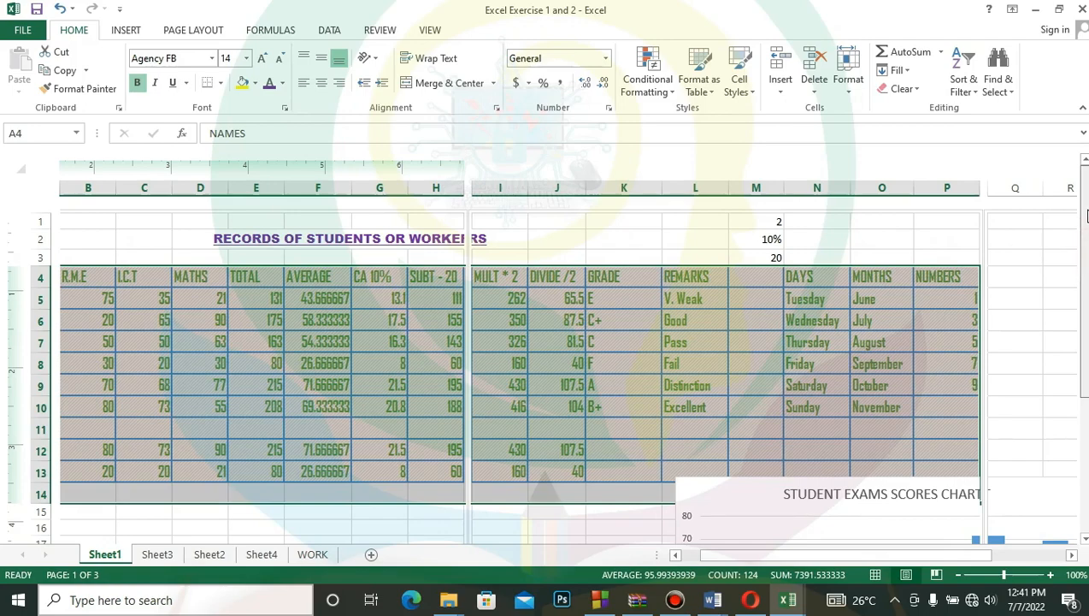
- Add a page header with the current date followed by the number of pages in its center section
click(127, 34)
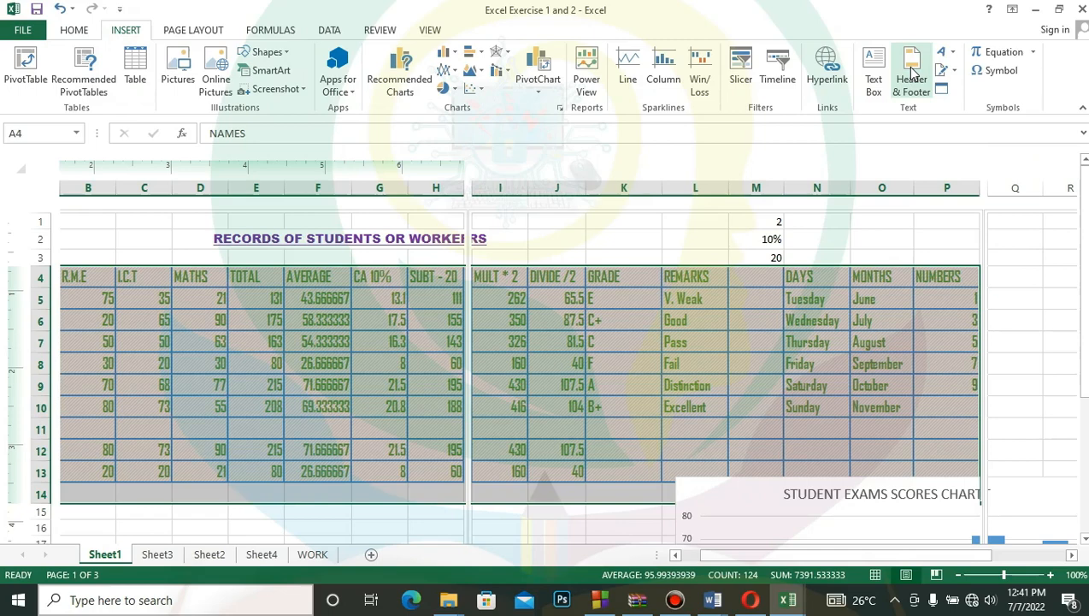
click(912, 72)
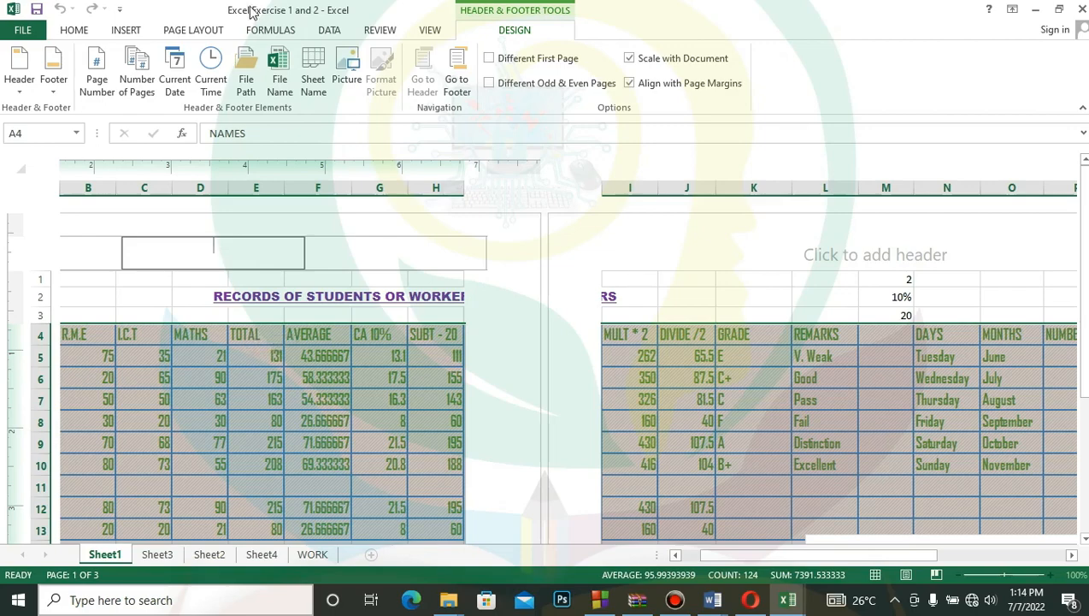
click(23, 95)
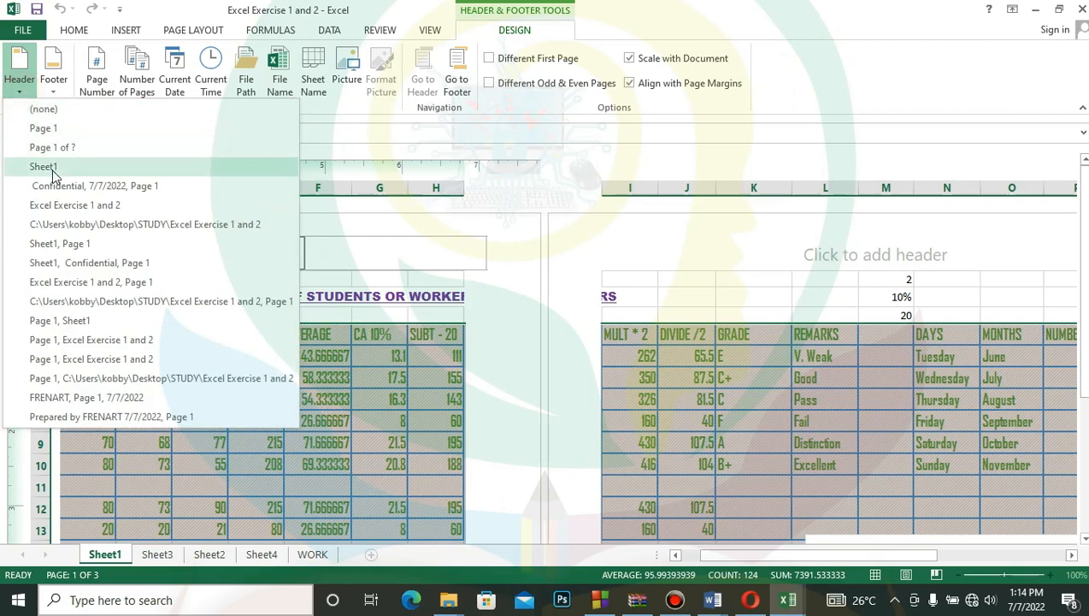
click(175, 75)
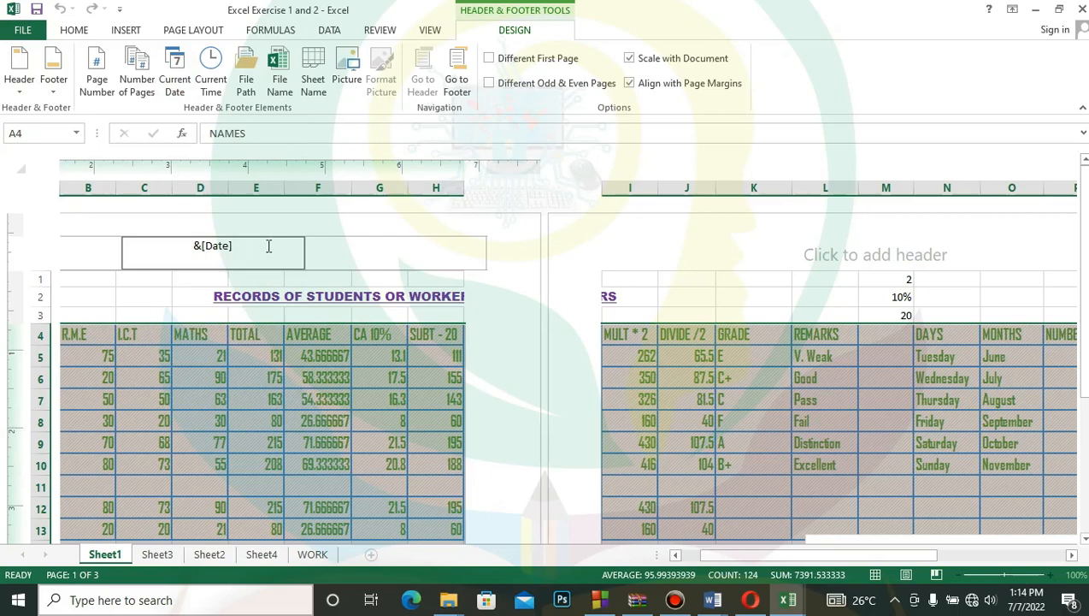
click(139, 77)
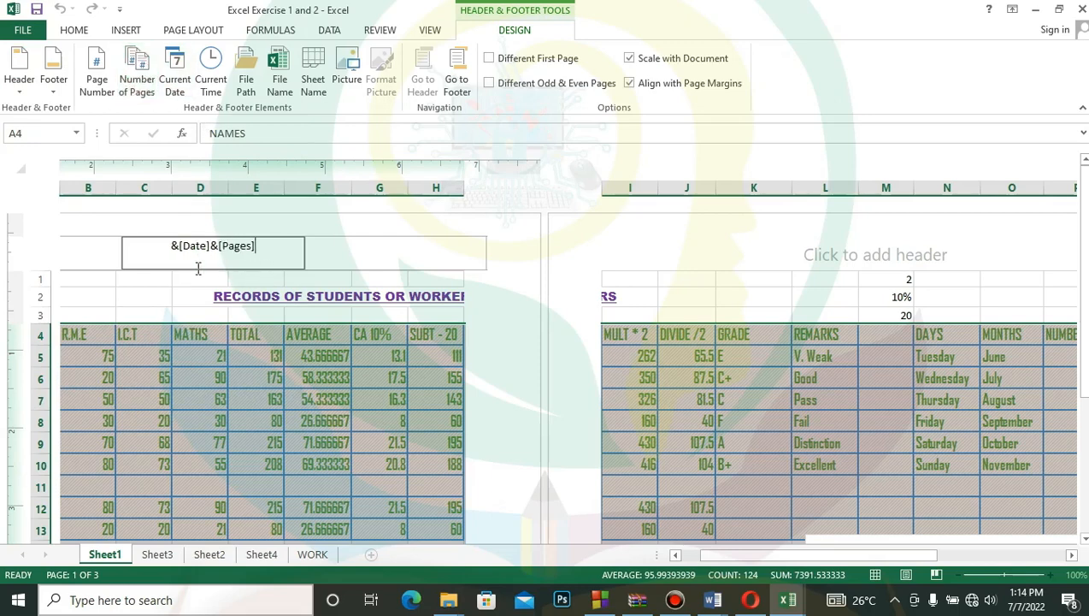
click(585, 264)
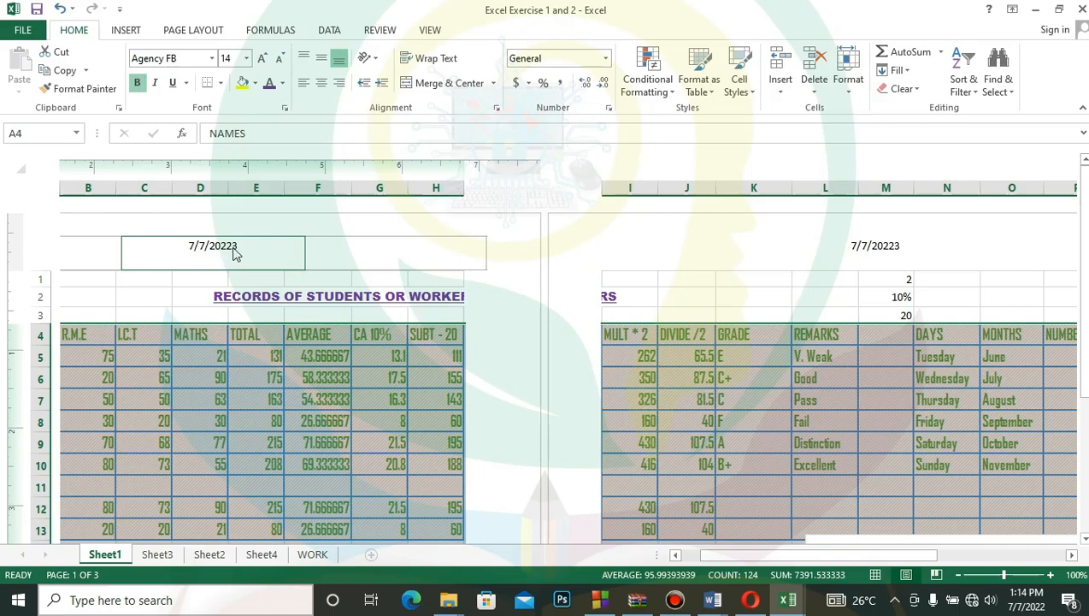
- Insert the number of pages in the right section of the page header
click(323, 253)
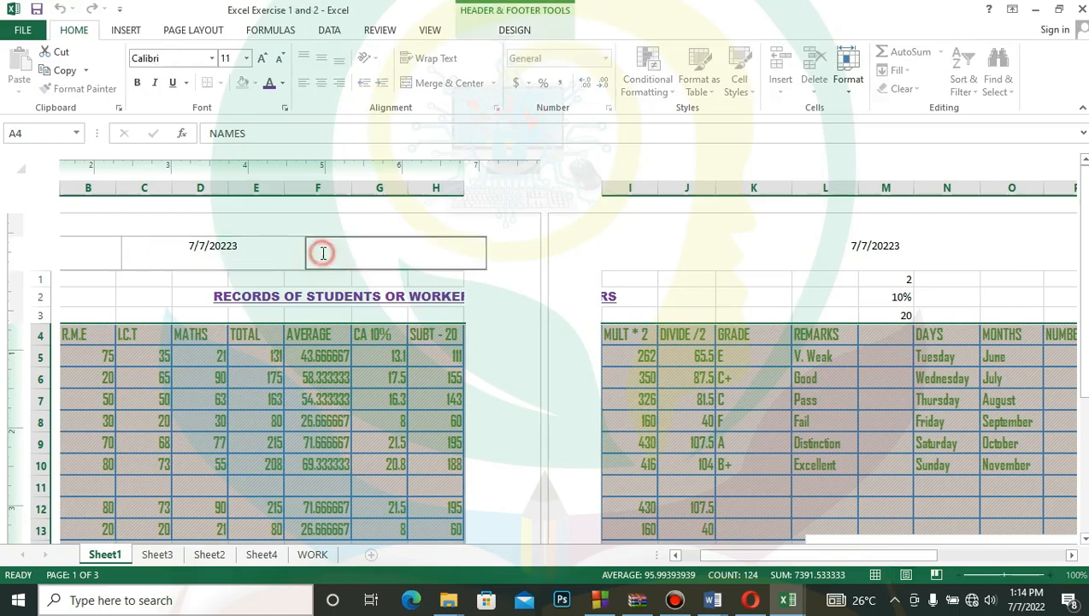
click(500, 33)
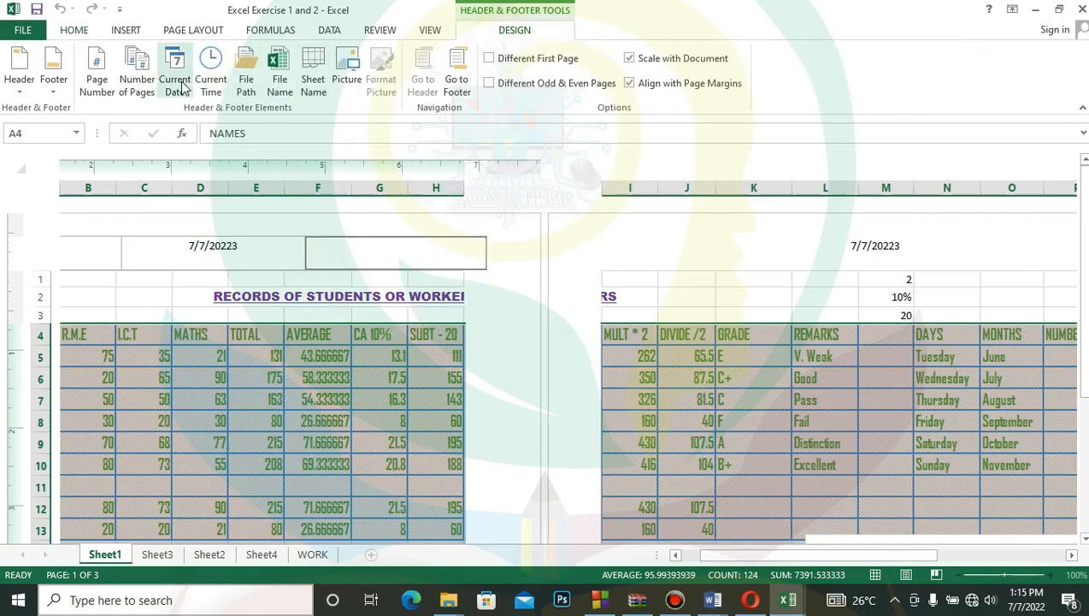
click(137, 79)
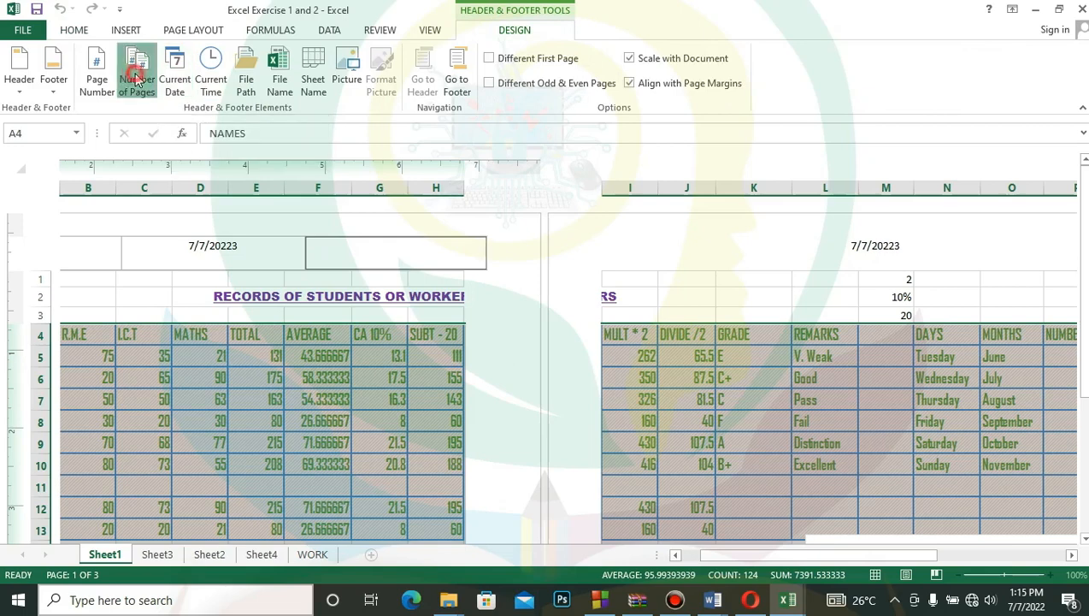
- Remove the number-of-pages code from the header's center section, keep the date code and leave header editing
click(249, 244)
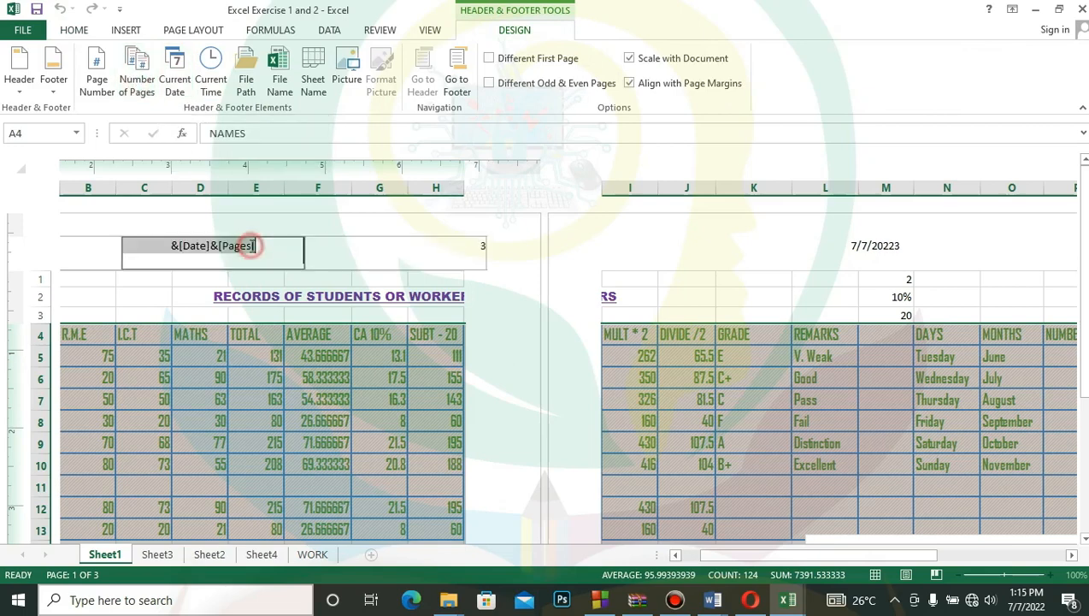
click(260, 245)
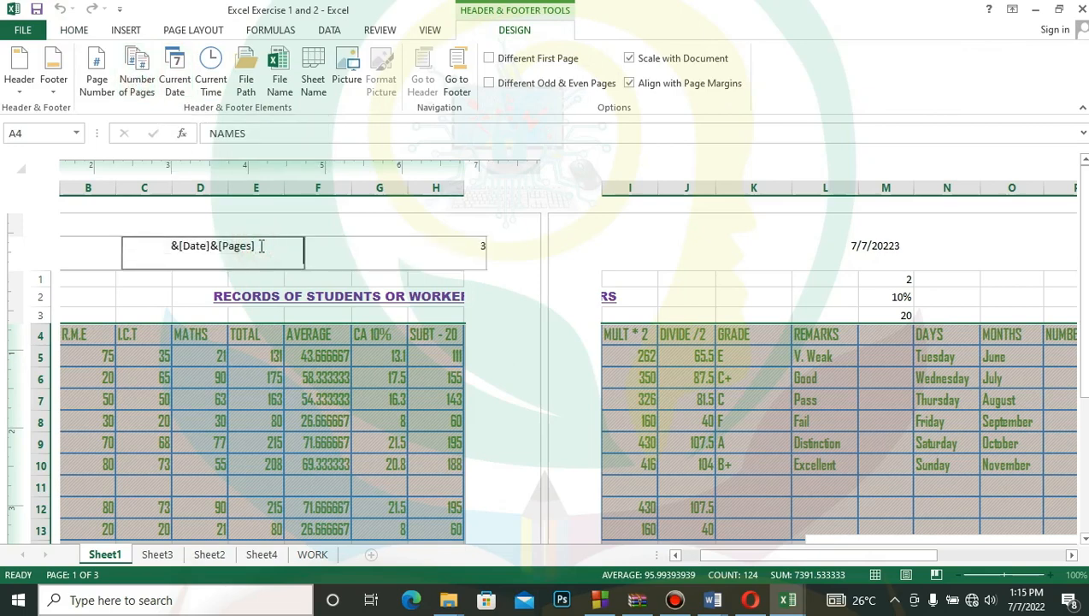
key(BackSpace)
key(BackSpace)
key(BackSpace)
key(BackSpace)
key(BackSpace)
key(BackSpace)
key(BackSpace)
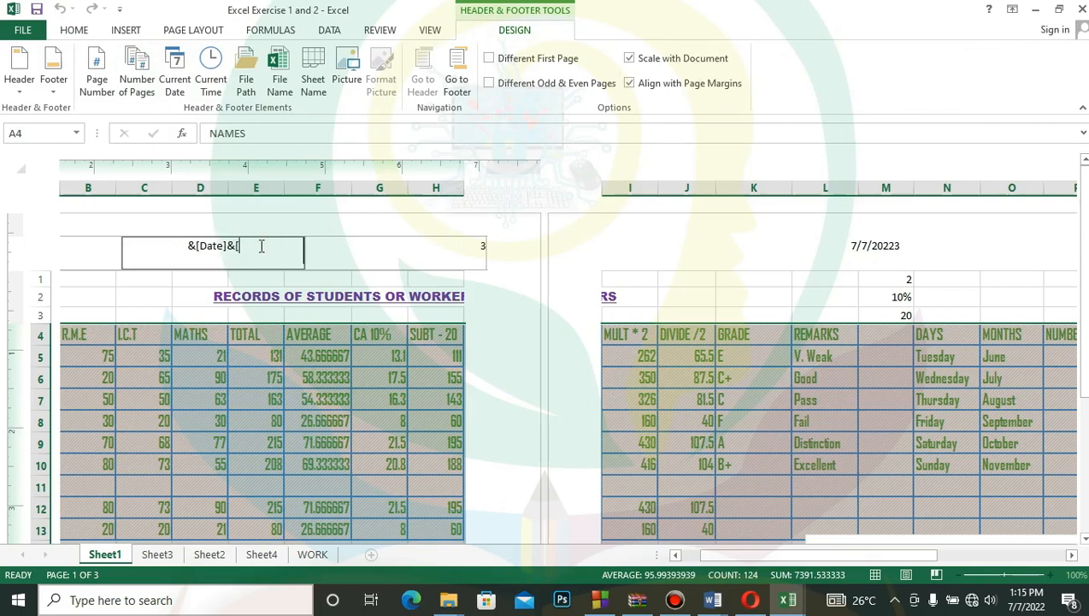
key(BackSpace)
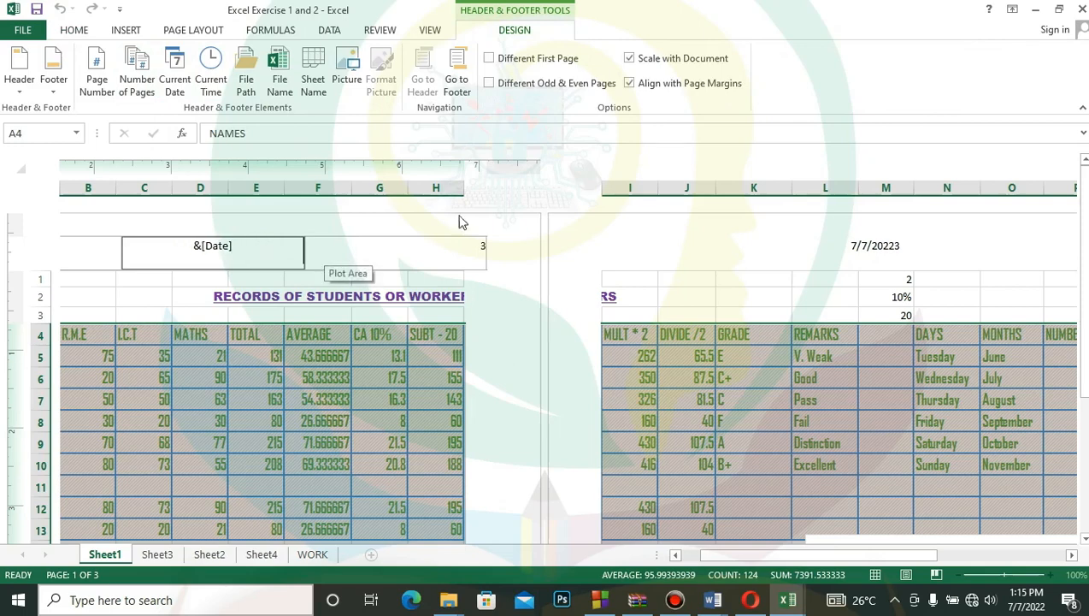
click(530, 362)
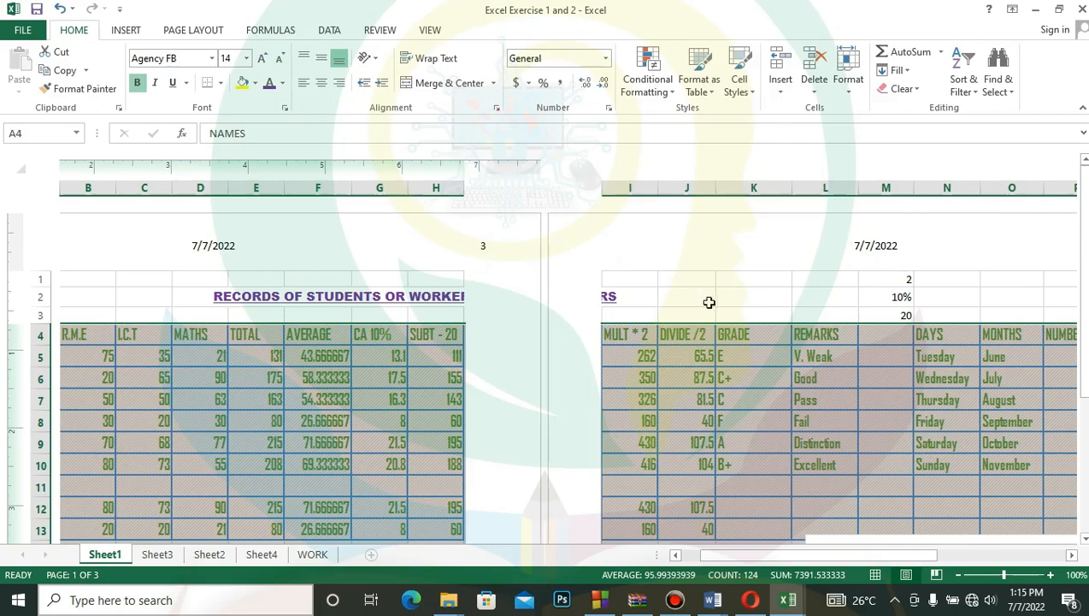
- Clear the number of pages and the date from the page header, and leave header editing
drag(895, 555, 1025, 562)
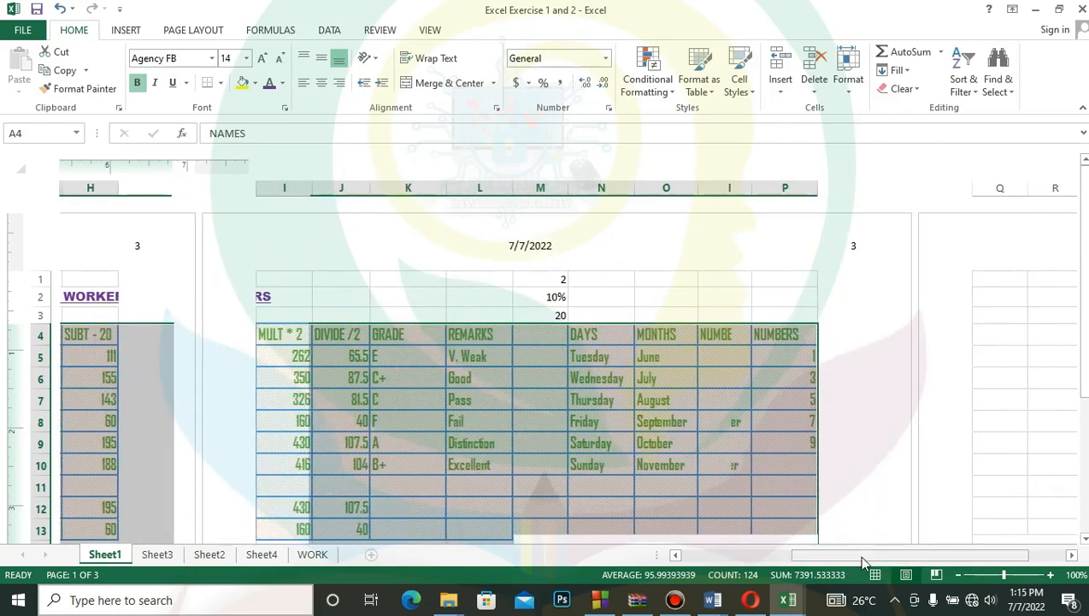
drag(864, 562, 643, 571)
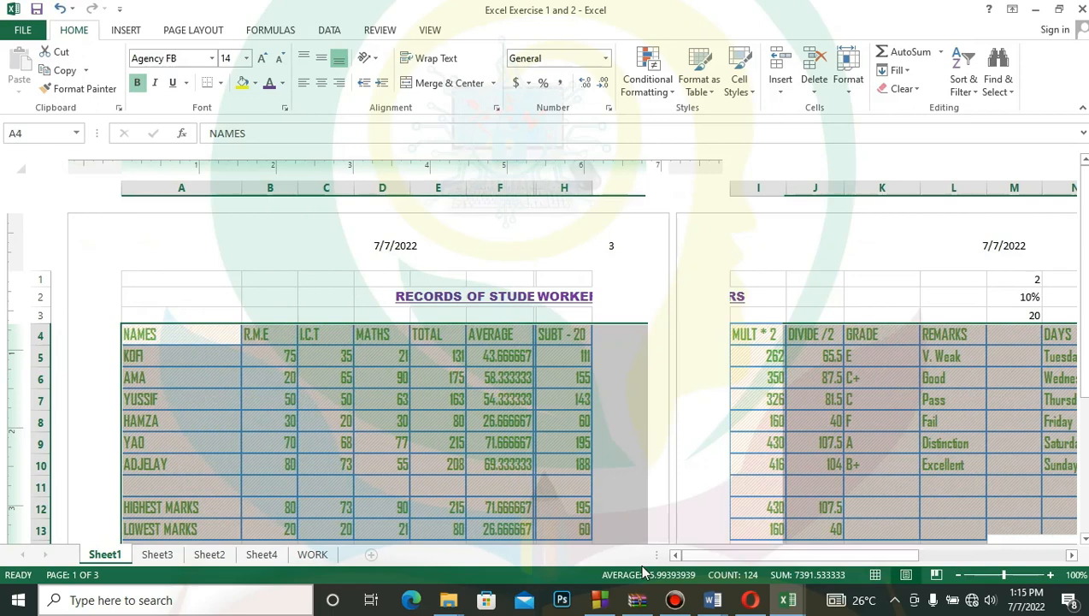
click(650, 253)
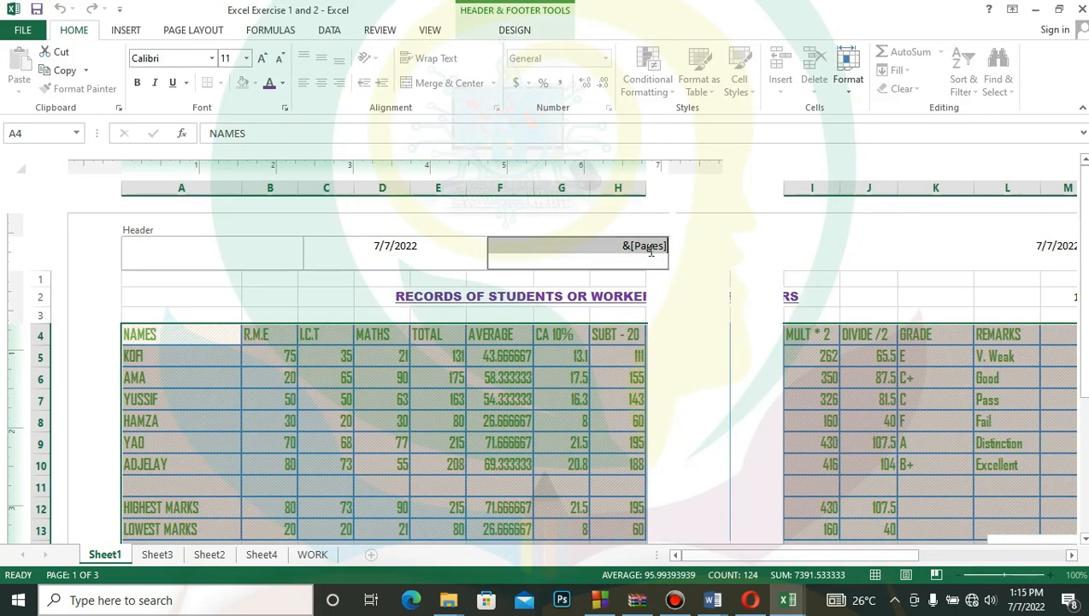
key(Delete)
click(420, 245)
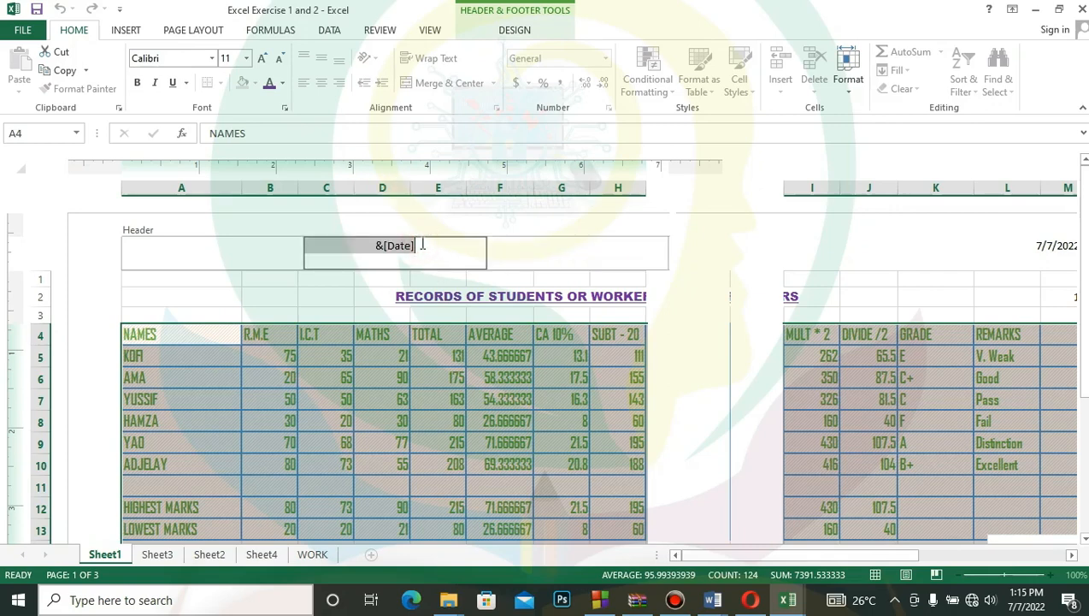
key(Delete)
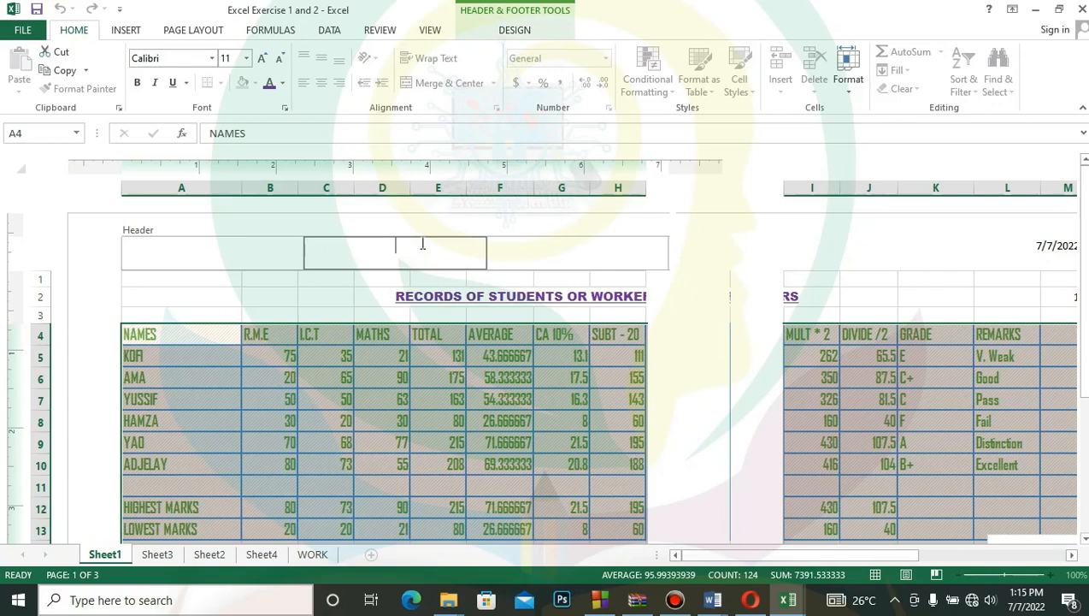
click(192, 31)
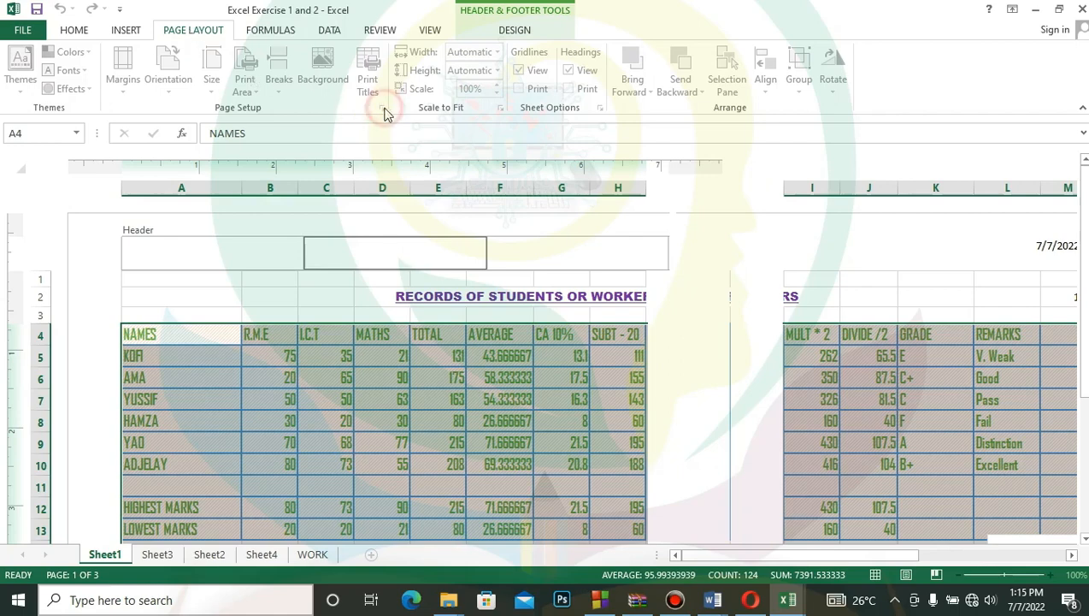
click(700, 395)
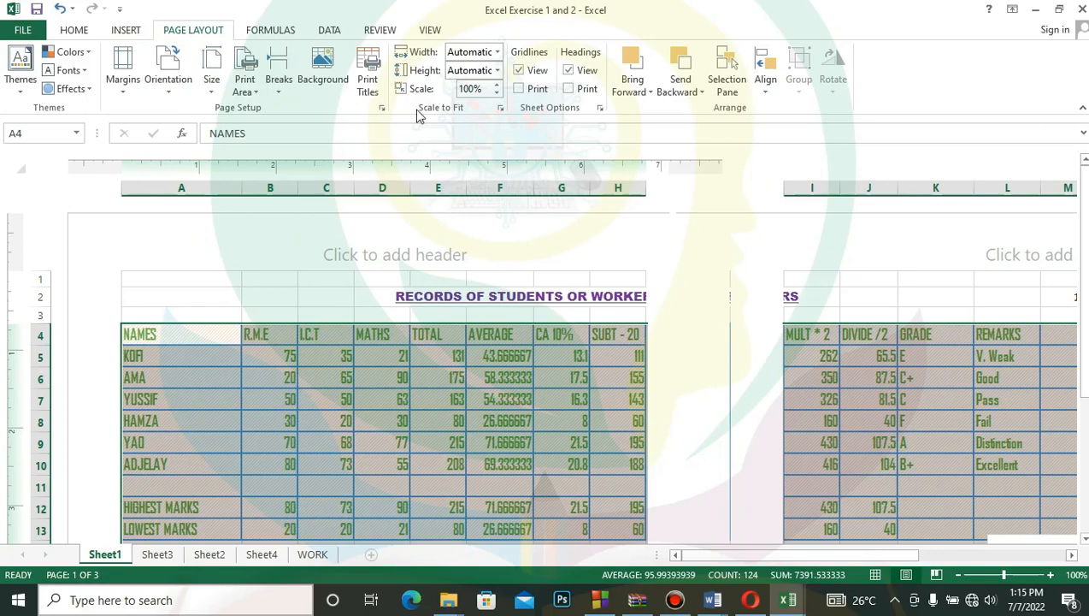
- Look at the Page Setup options and the print preview of the records sheet, and return to the worksheet
click(382, 110)
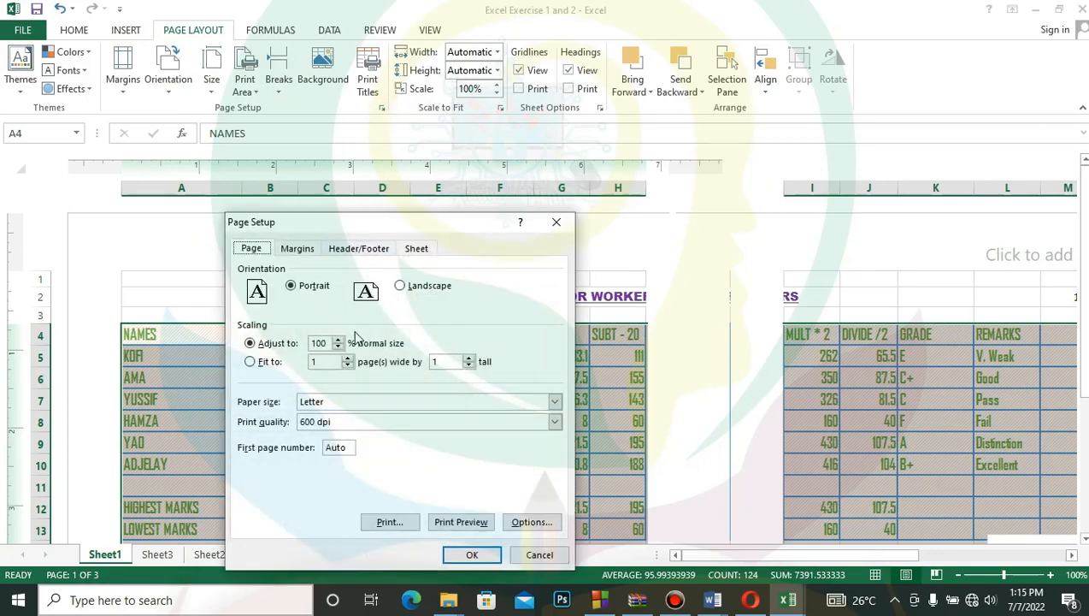
click(539, 554)
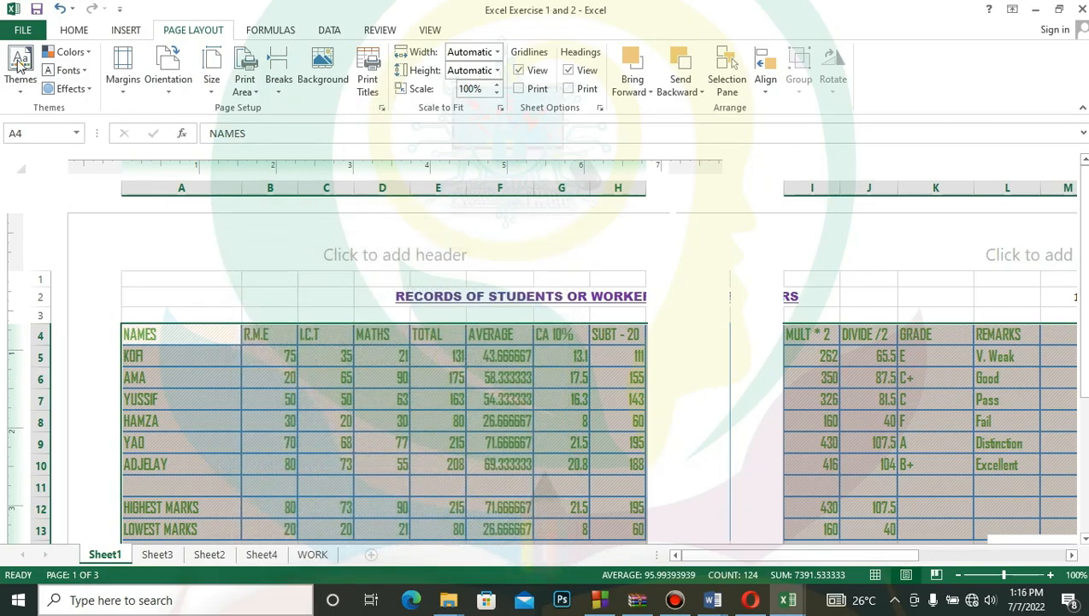
click(14, 31)
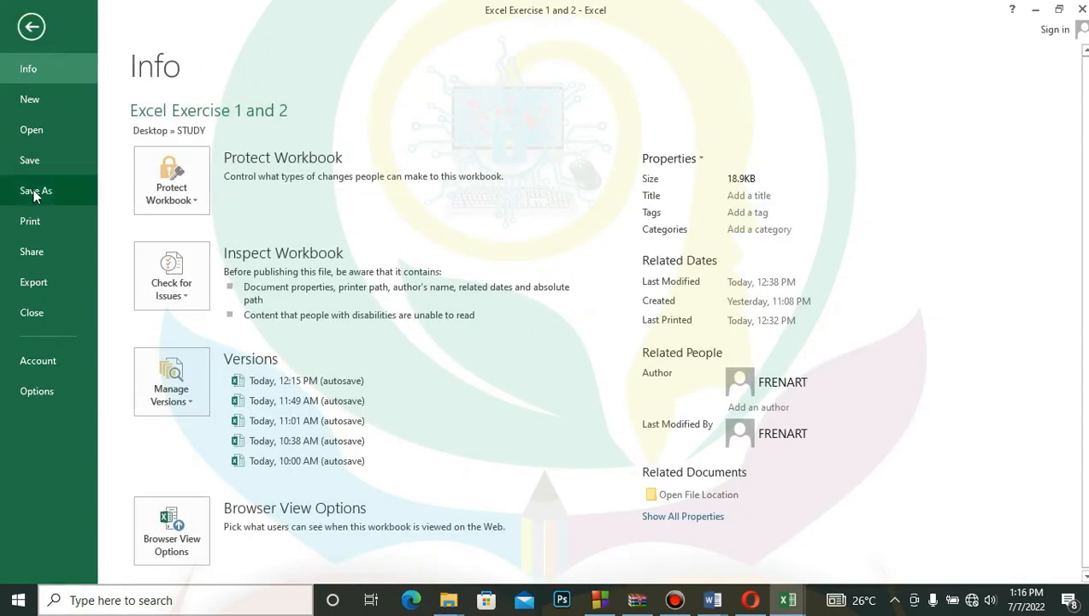
click(36, 220)
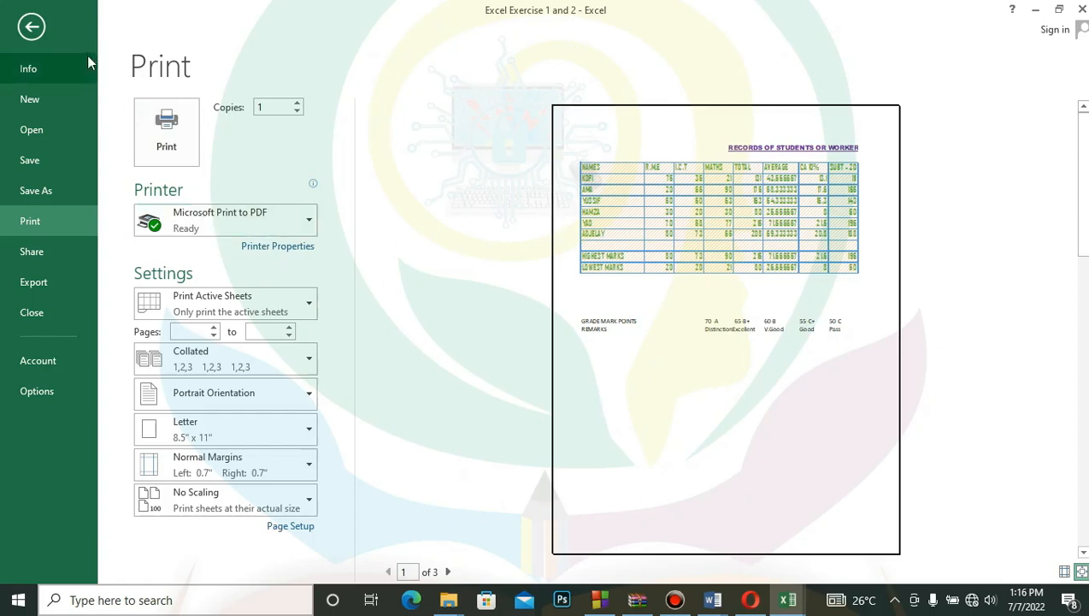
click(31, 28)
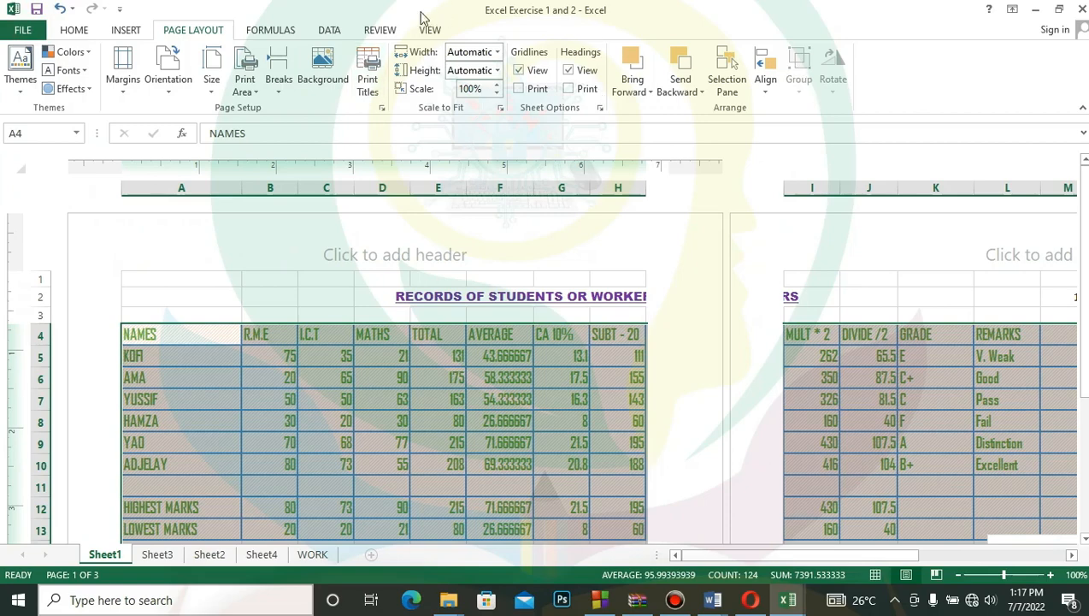
- View Sheet3 briefly, return to Sheet1 and hide the white space between its pages
click(126, 32)
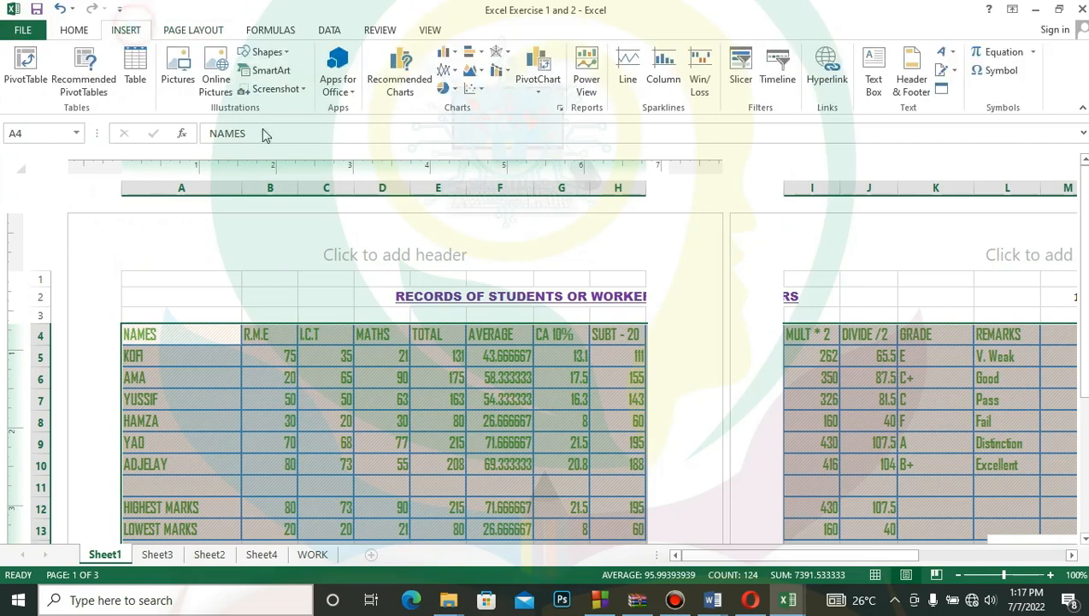
click(157, 554)
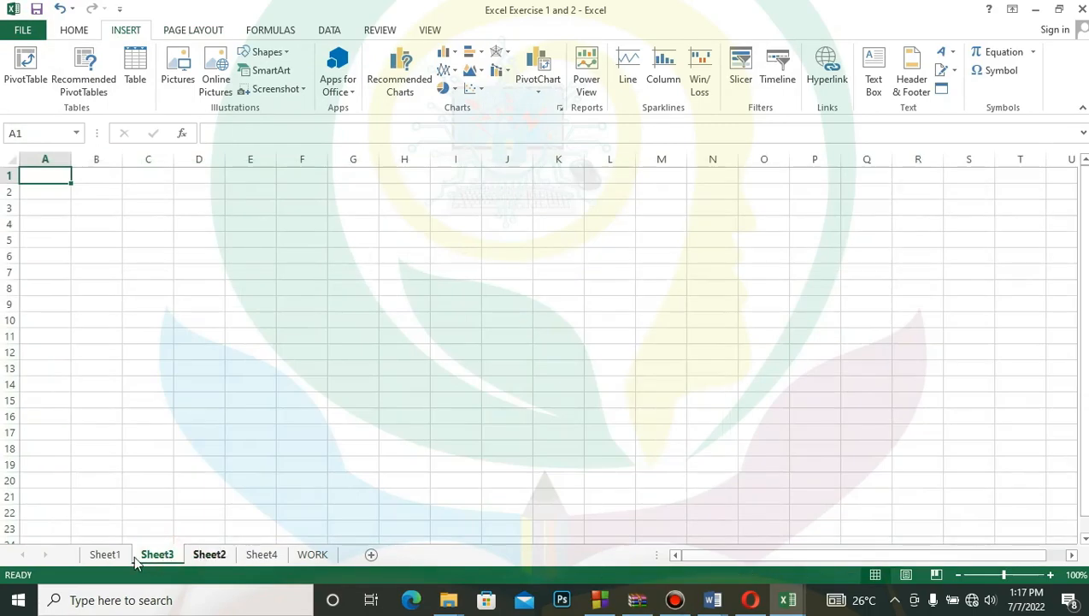
click(105, 554)
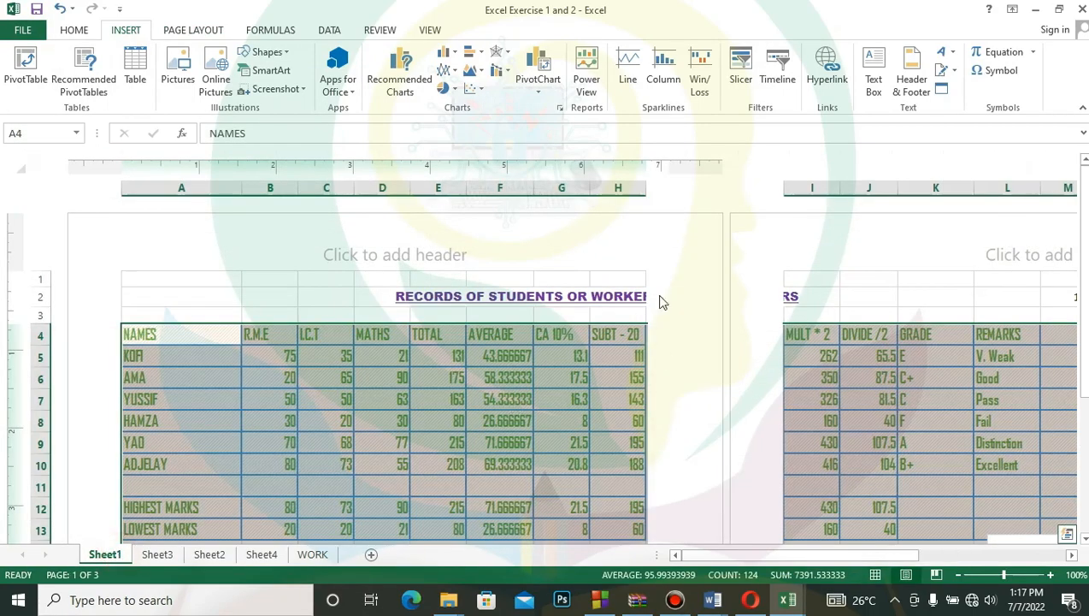
click(725, 369)
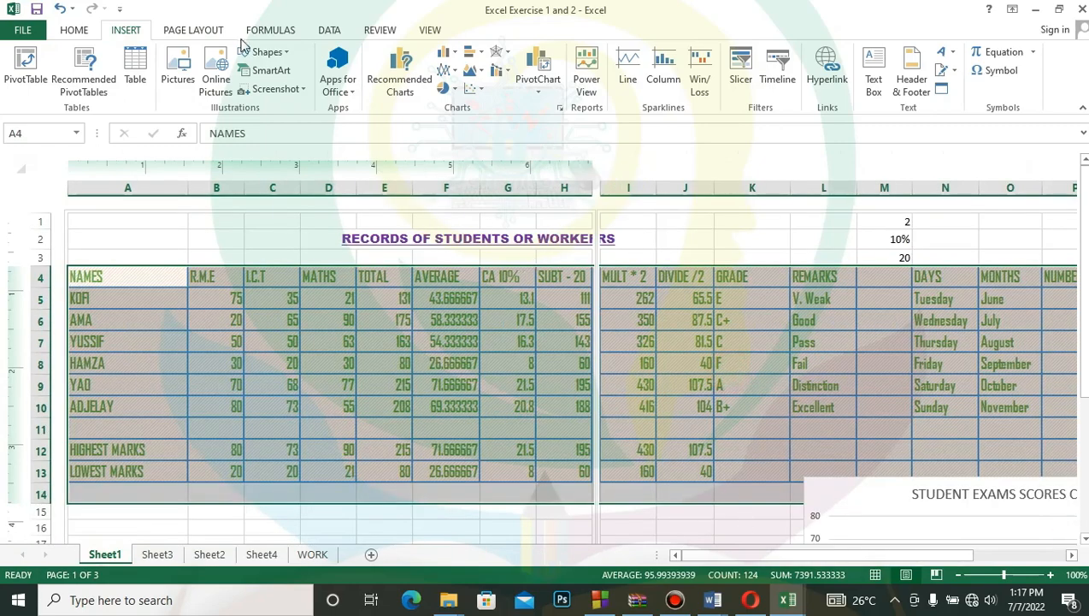
- Examine the page orientation, scaling and paper size options in Page Setup, and close them without changes
click(178, 31)
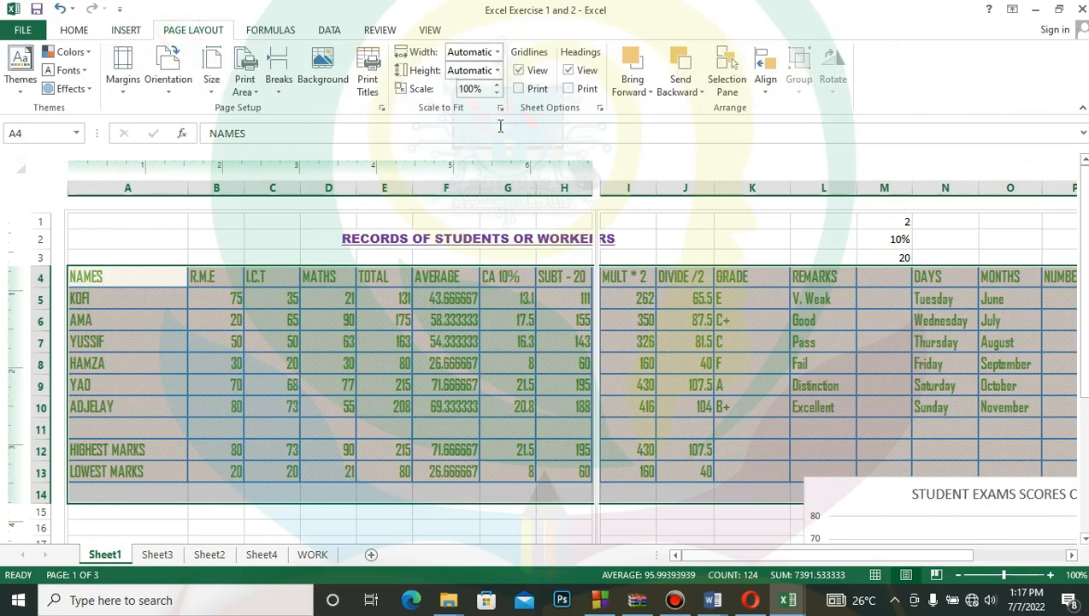
click(381, 108)
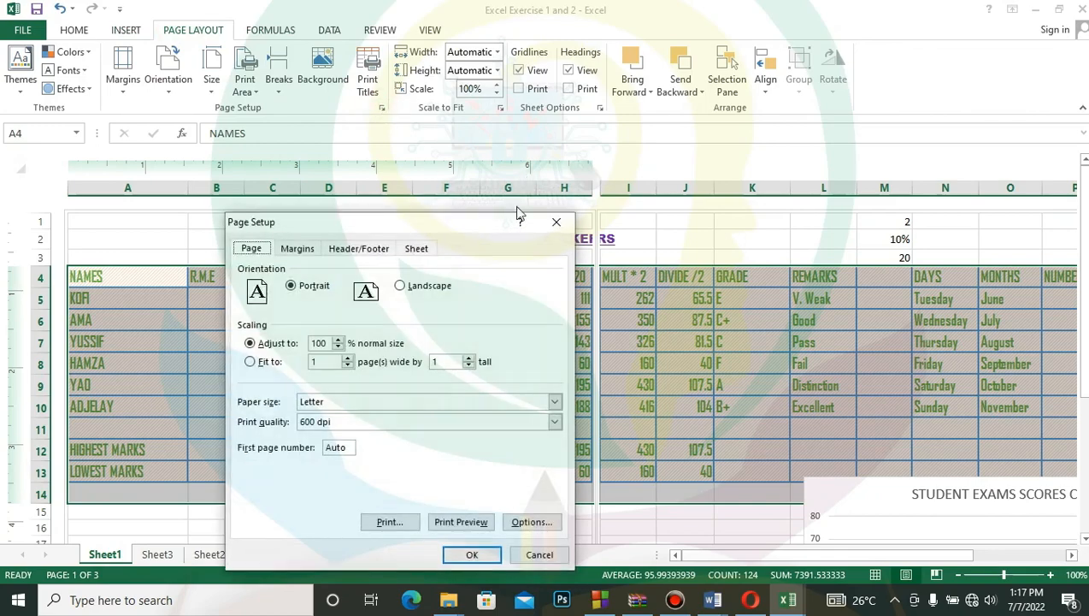
click(556, 221)
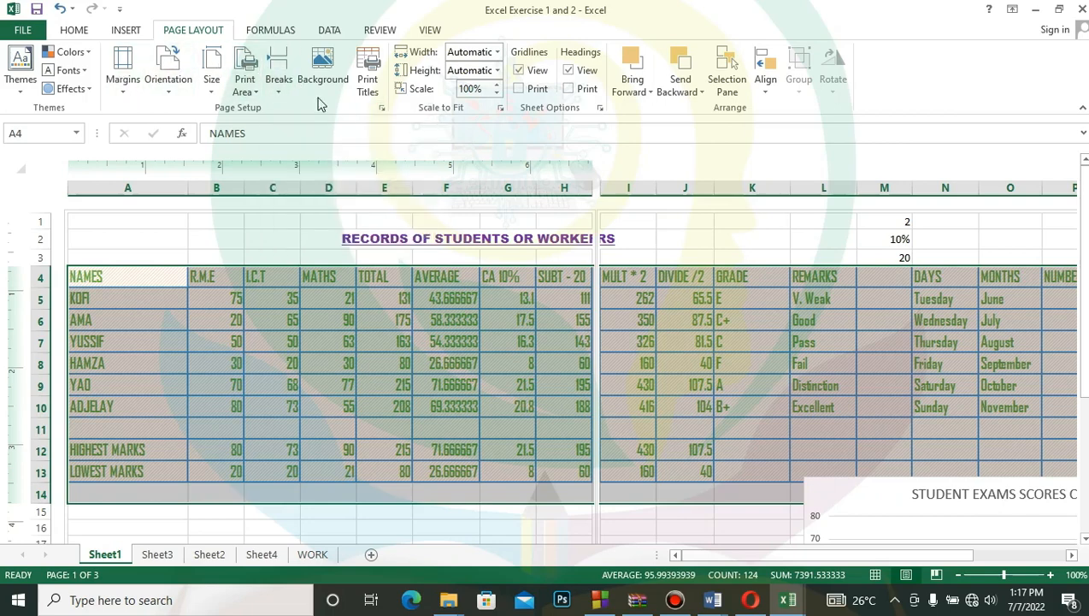
- Set the records sheet's page orientation to Landscape and its paper size to A4
click(169, 91)
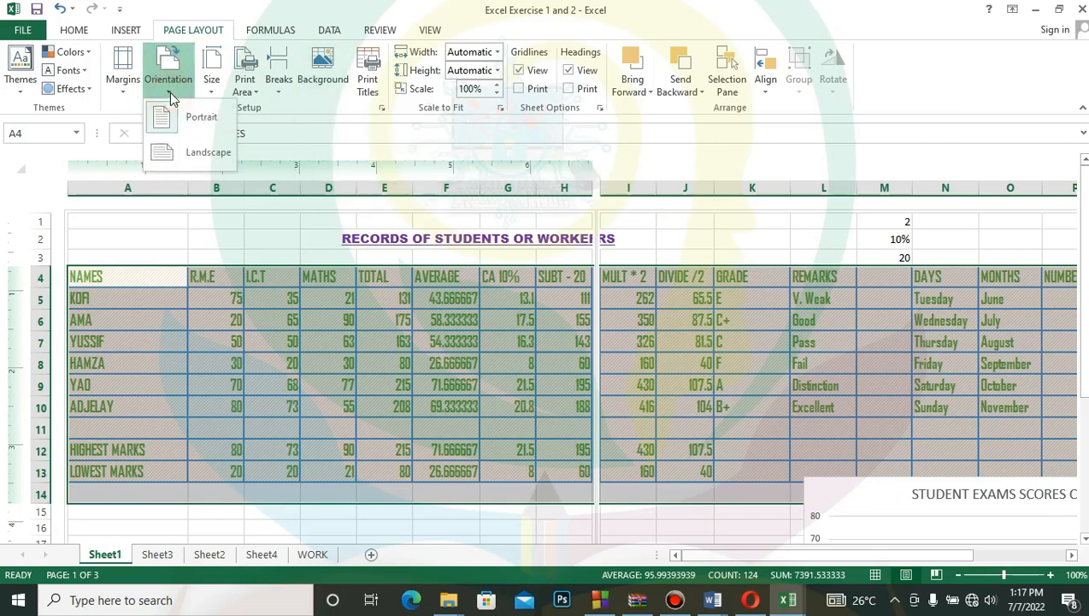
click(194, 156)
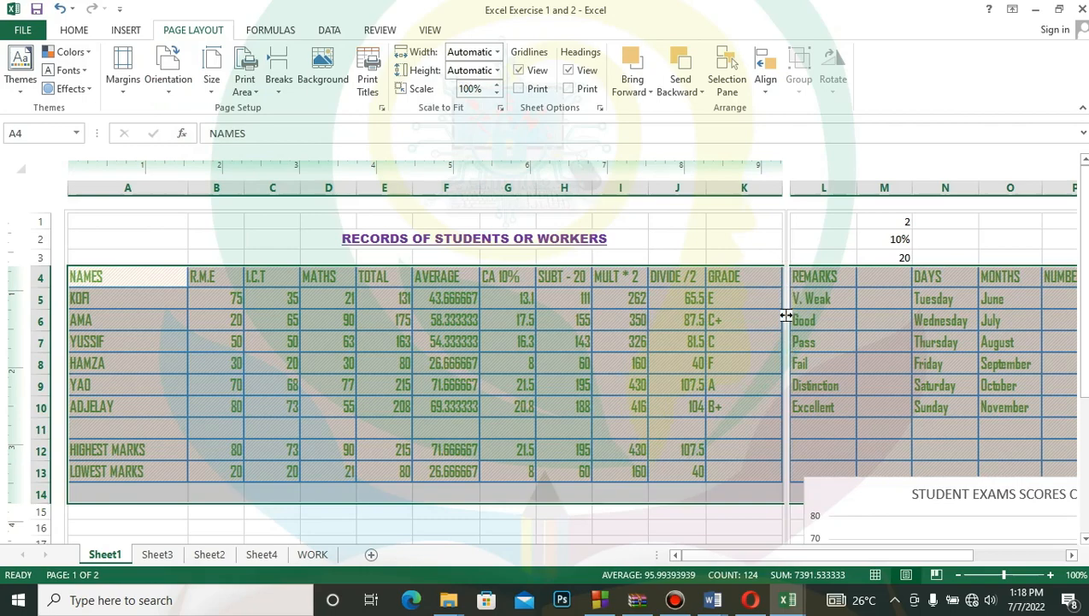
click(212, 93)
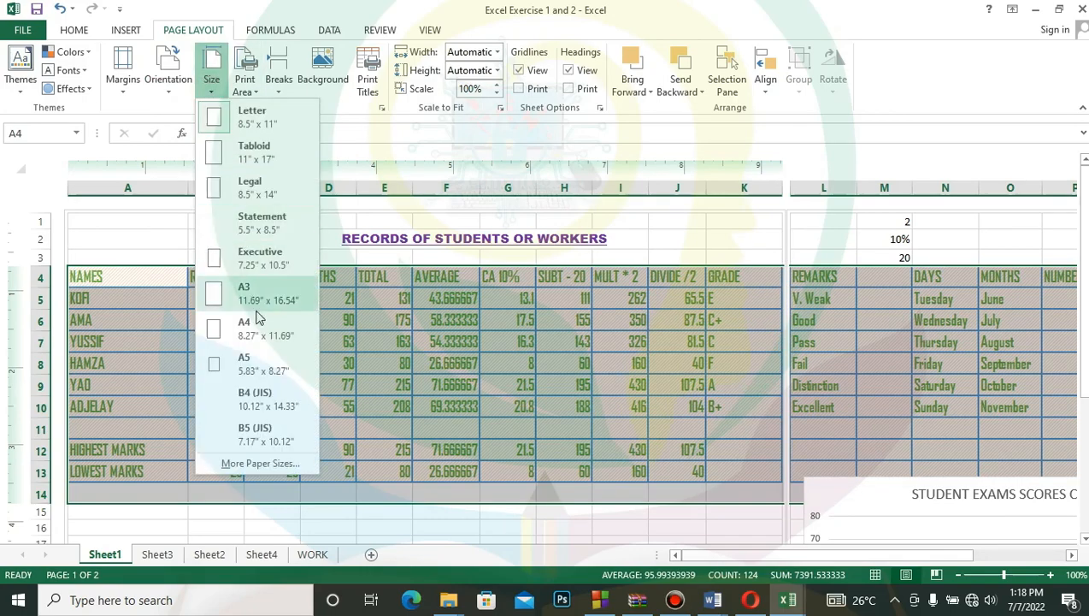
click(251, 327)
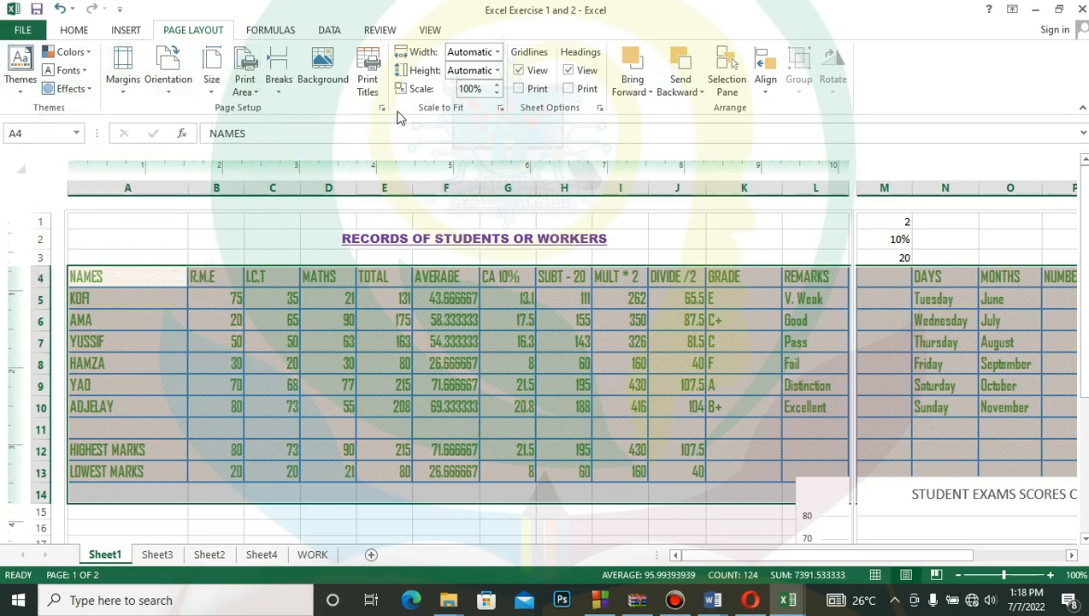
- Restore the workbook window down from full screen, move it aside and enlarge it to show the whole records table
click(1061, 9)
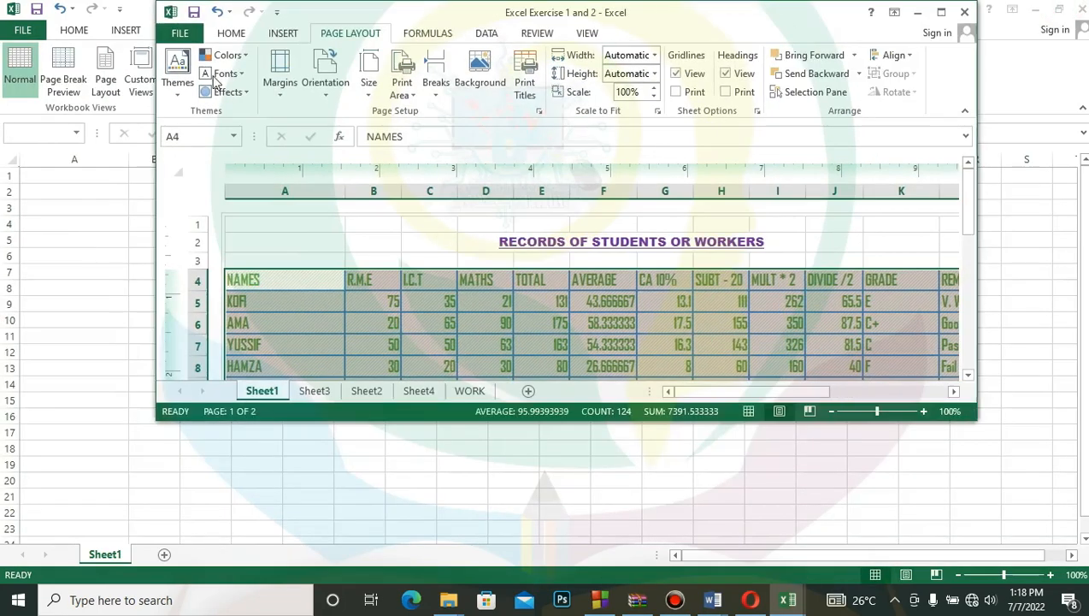
click(282, 97)
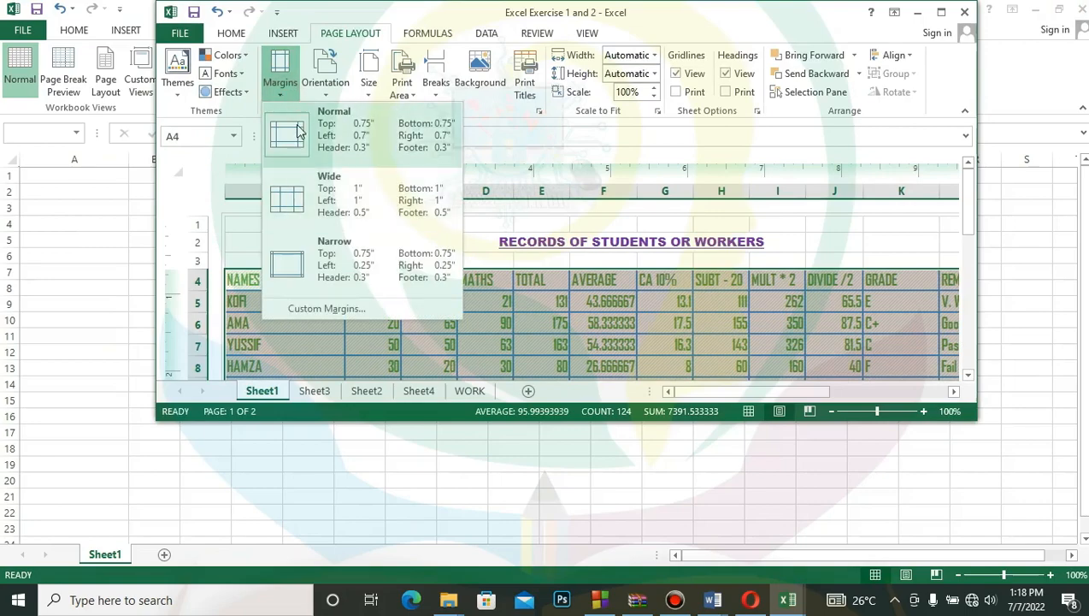
click(941, 12)
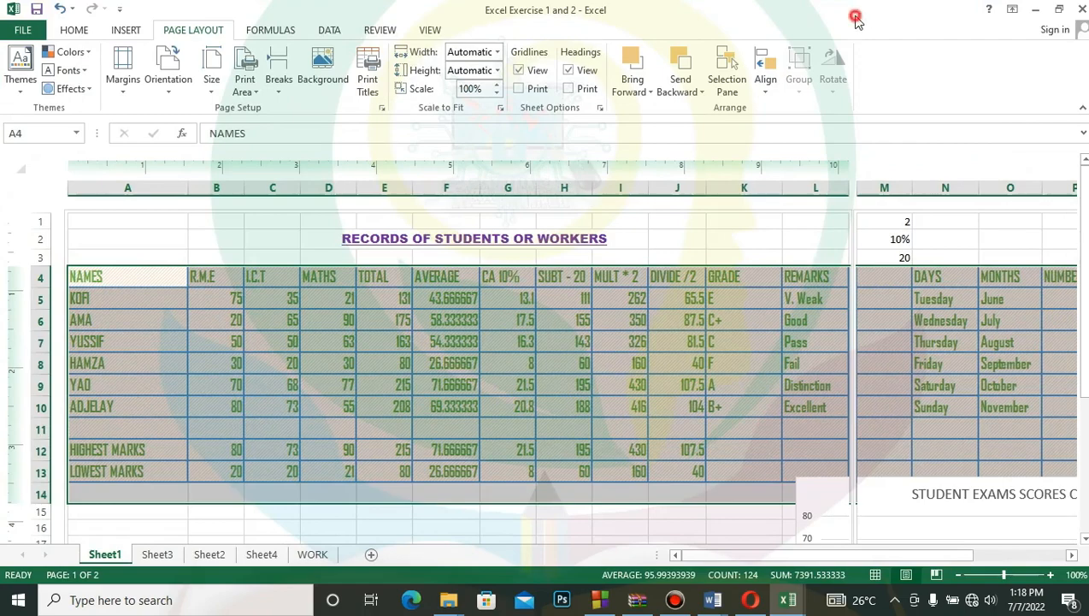
drag(851, 10, 923, 19)
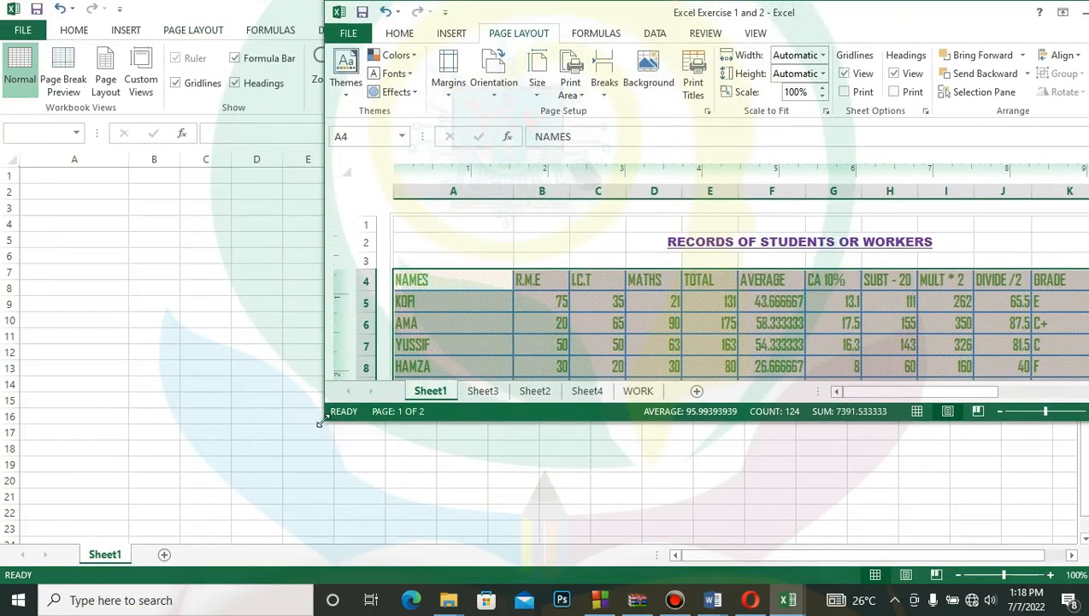
drag(326, 424, 54, 581)
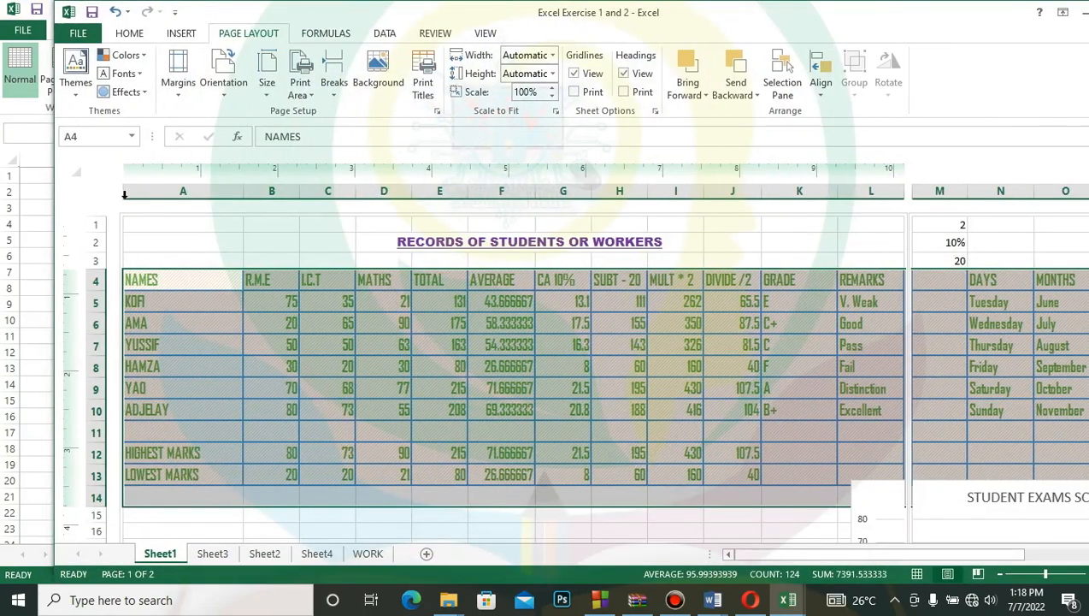
- Apply the Narrow margins preset to the records sheet and move the workbook window back fully into view
click(178, 84)
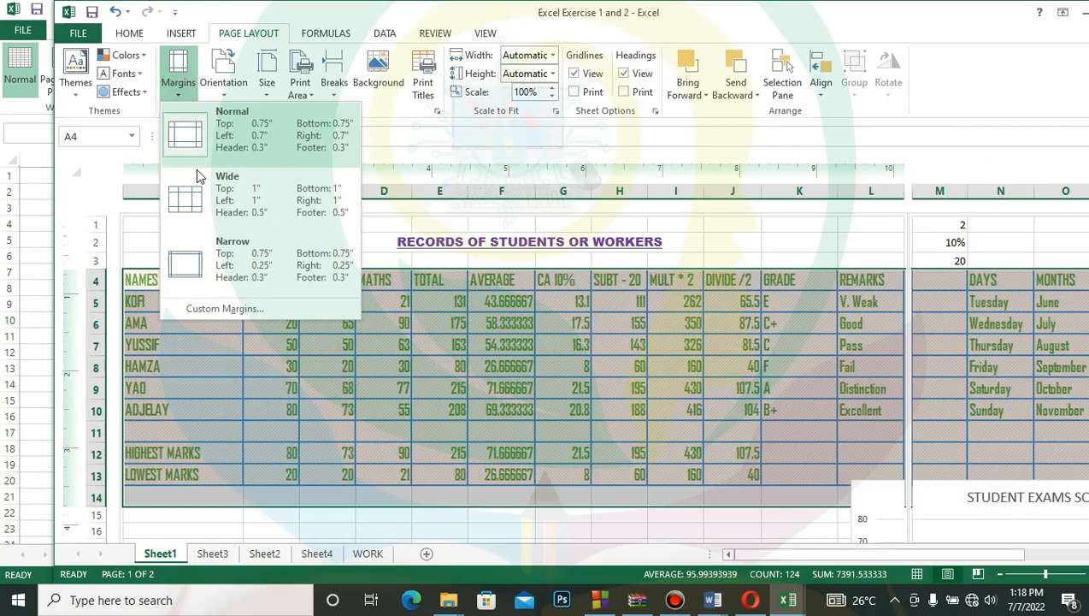
click(187, 259)
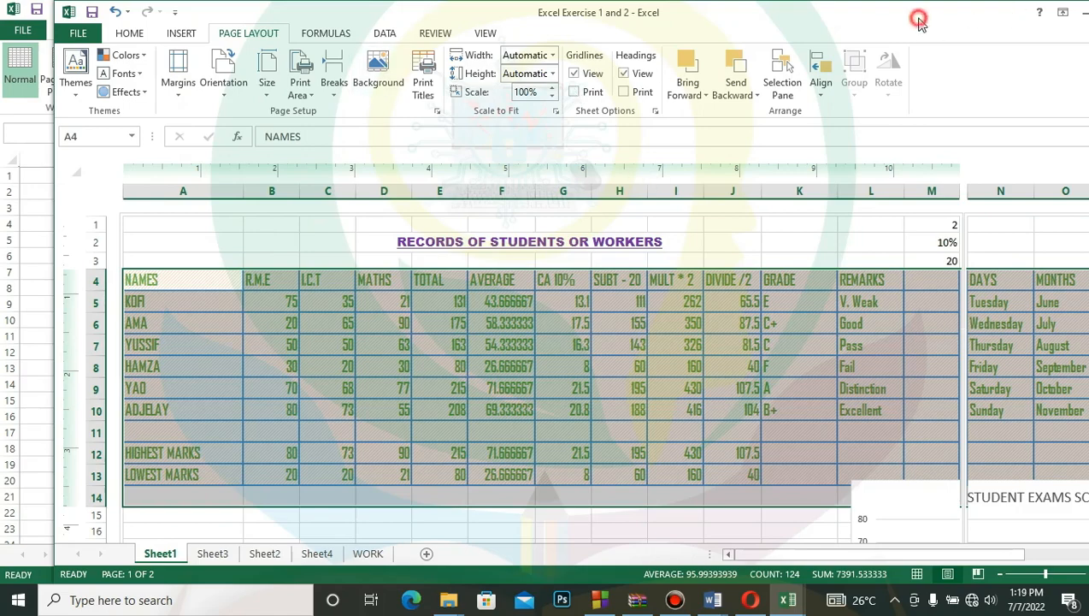
drag(915, 17, 853, 35)
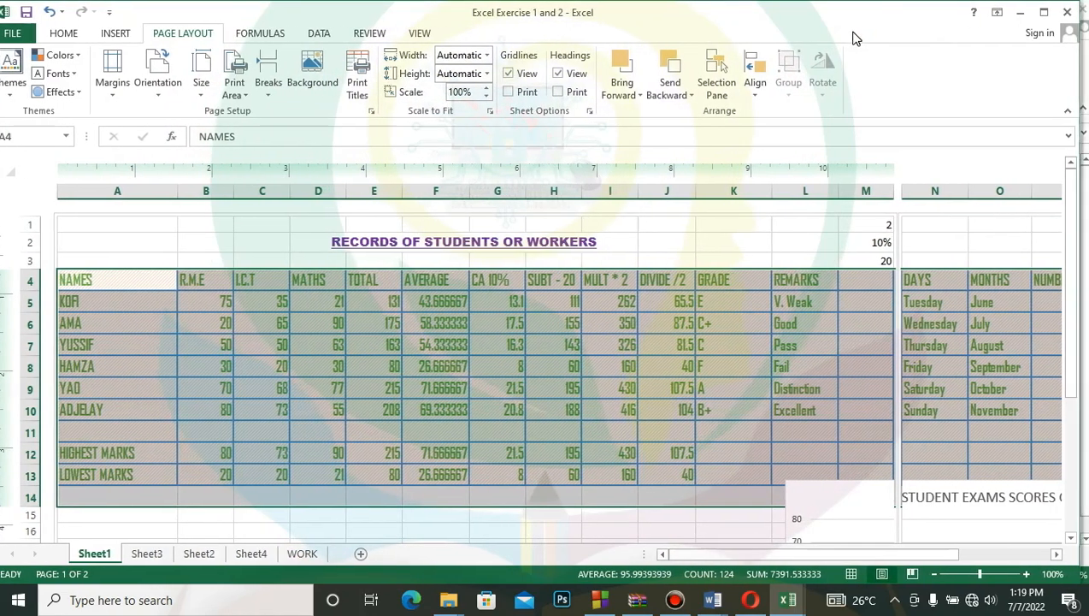
- In Page Setup, try portrait orientation and A3 paper, and return to landscape and A4
click(371, 112)
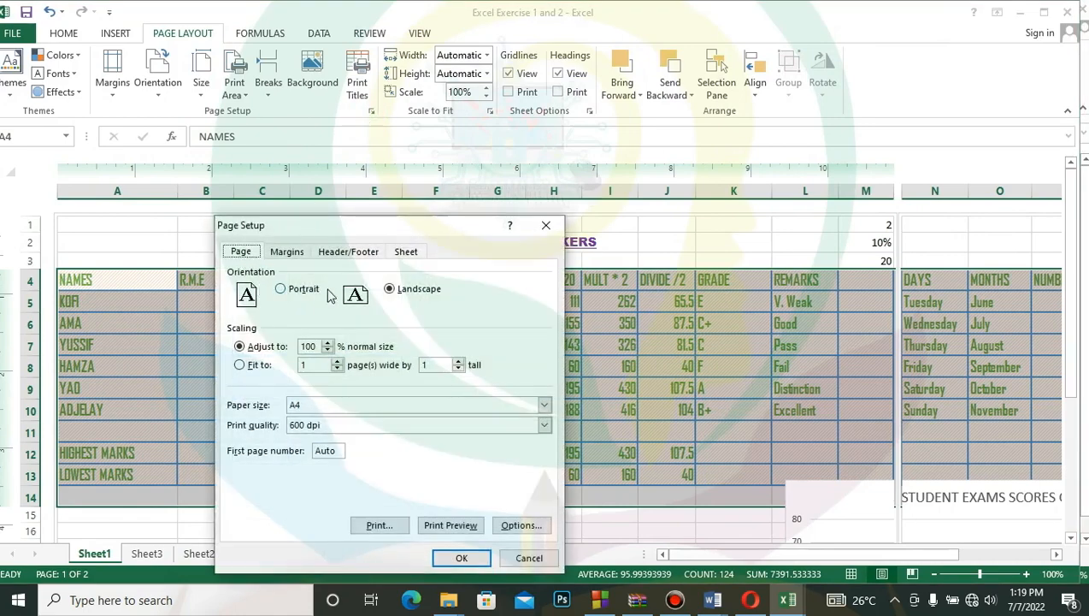
click(299, 290)
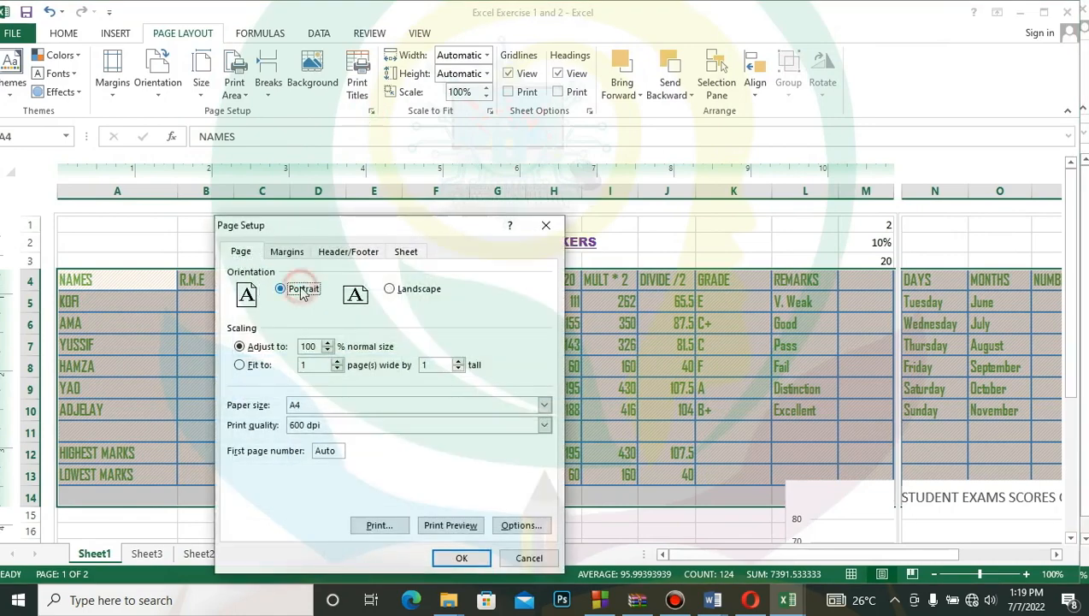
click(390, 289)
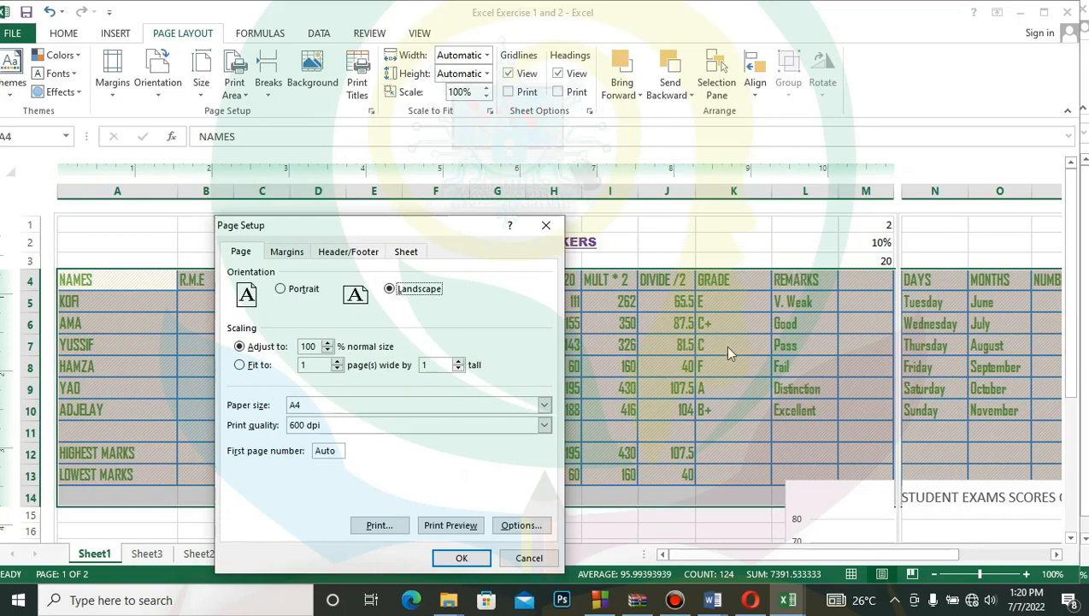
click(545, 406)
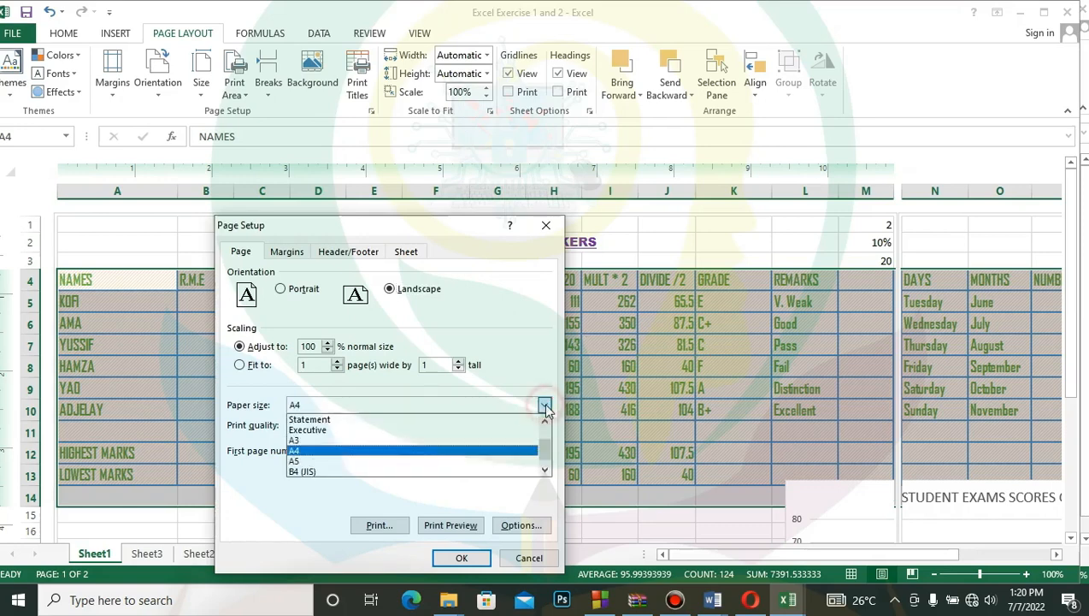
click(428, 442)
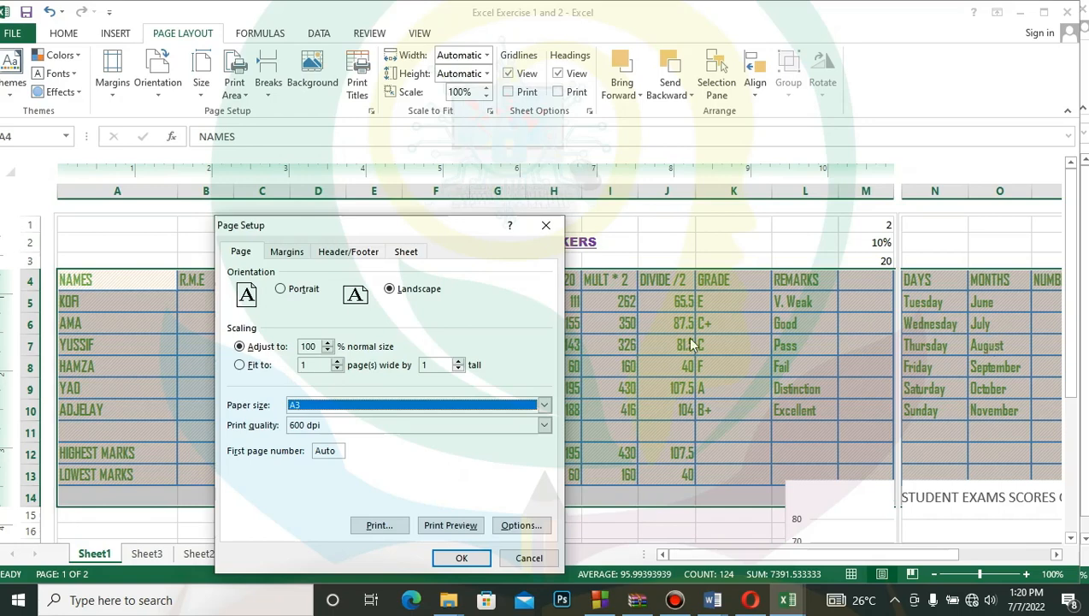
click(544, 404)
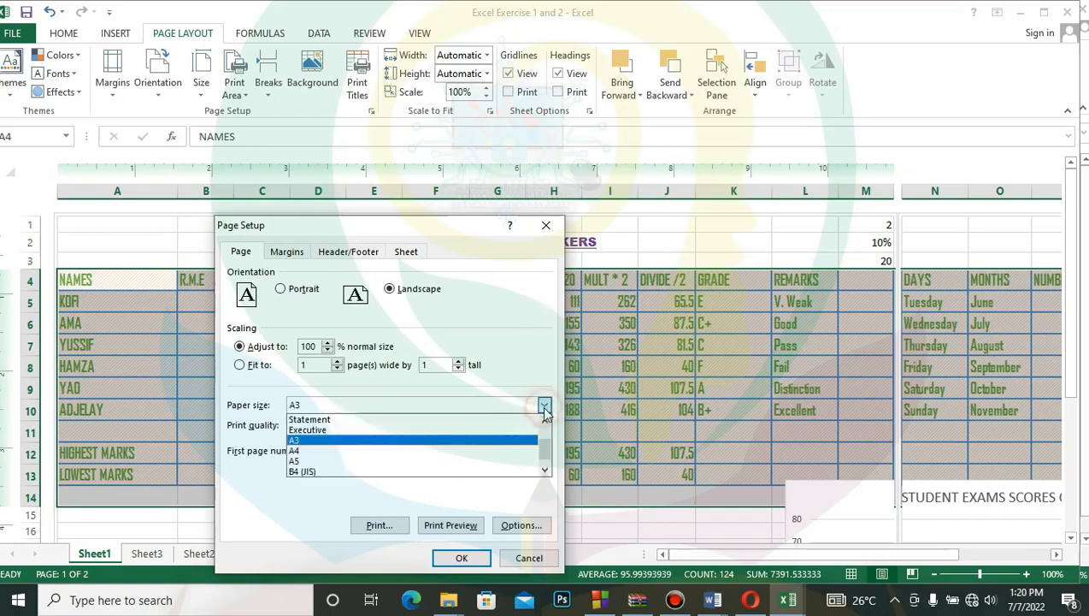
click(385, 450)
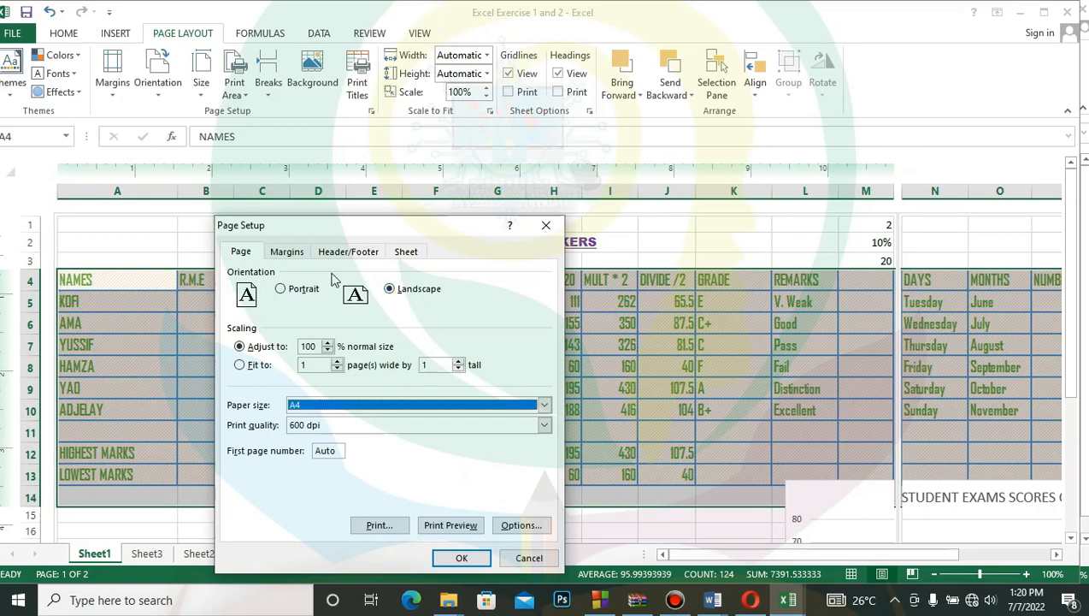
- Set the left, bottom and top page margins to 0.25 and apply the page setup
click(287, 252)
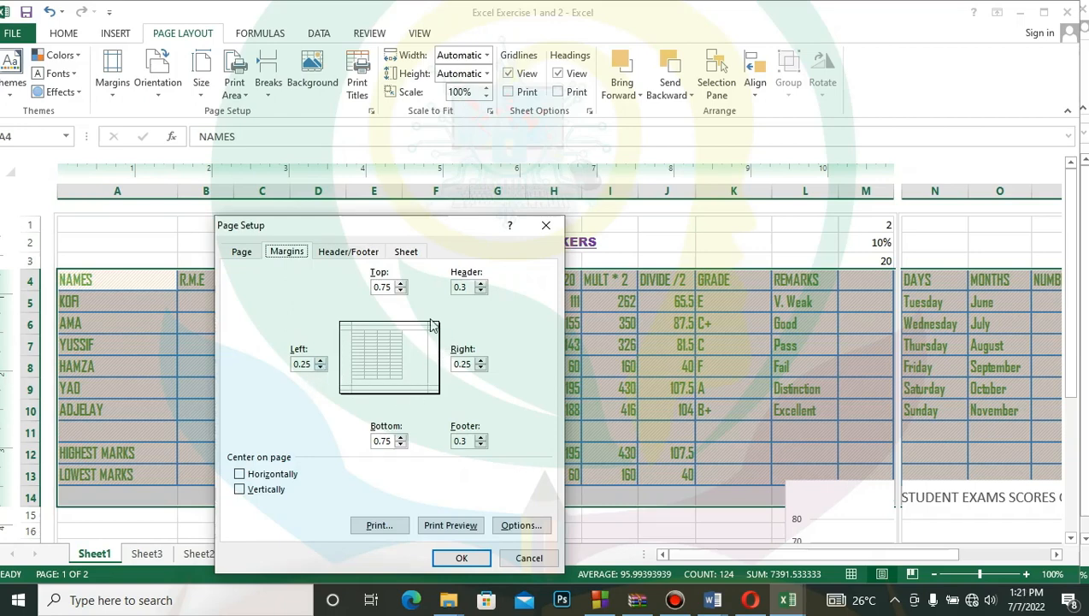
click(319, 368)
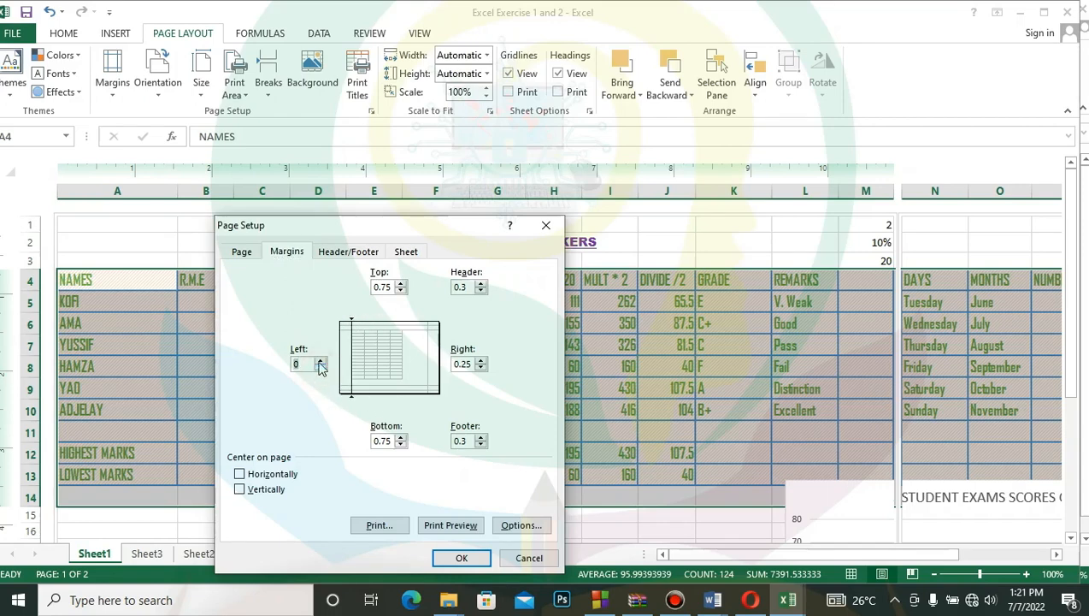
click(320, 360)
click(320, 360)
click(320, 367)
click(401, 444)
click(401, 445)
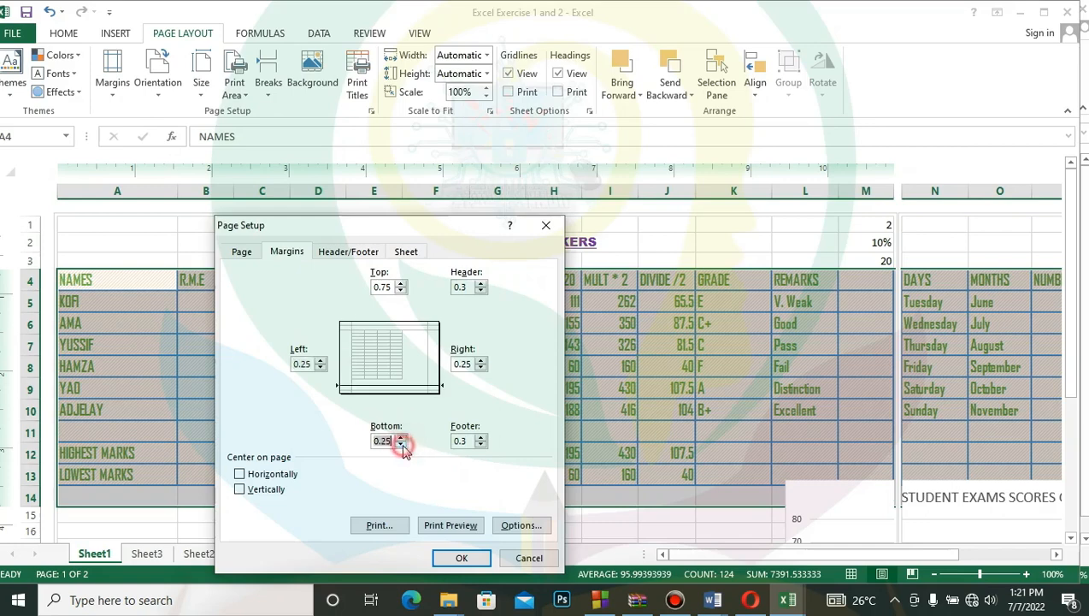
click(401, 291)
click(401, 291)
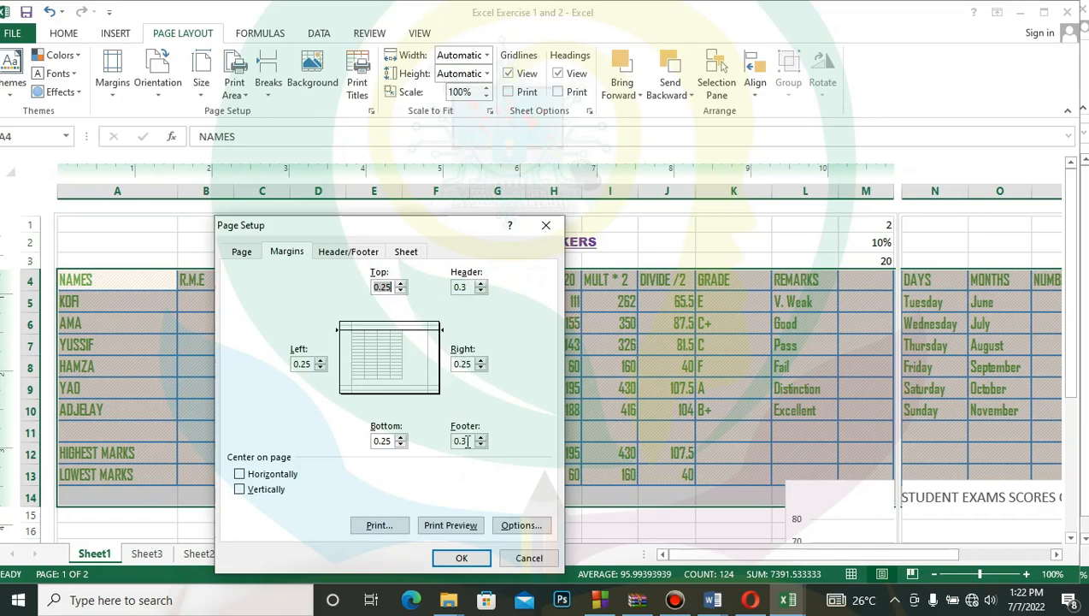
click(462, 558)
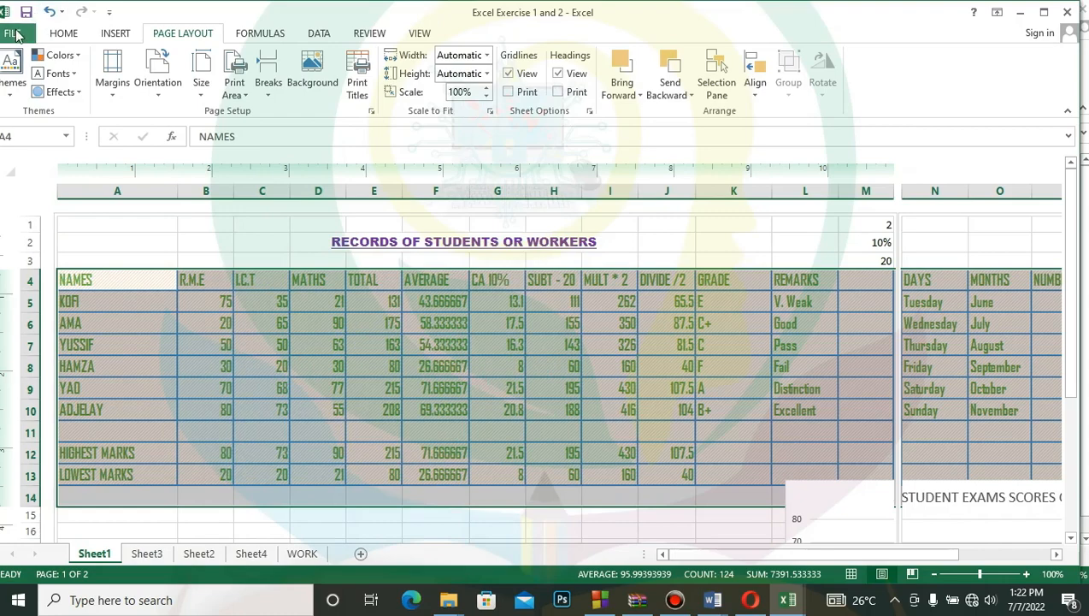
- Change the paper size to A3 in the print settings and return to the worksheet
click(15, 33)
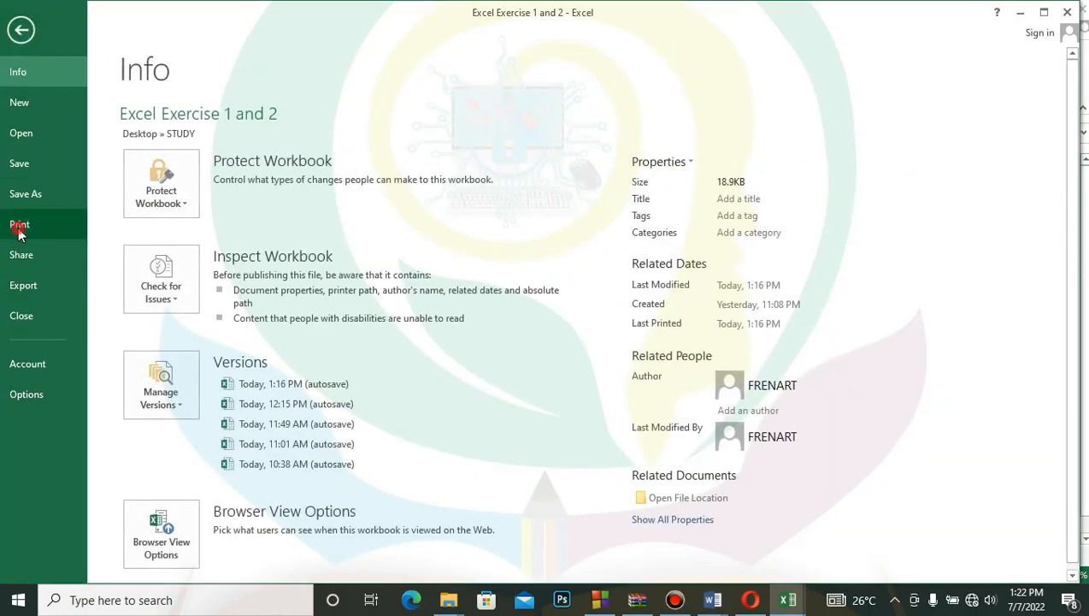
click(19, 226)
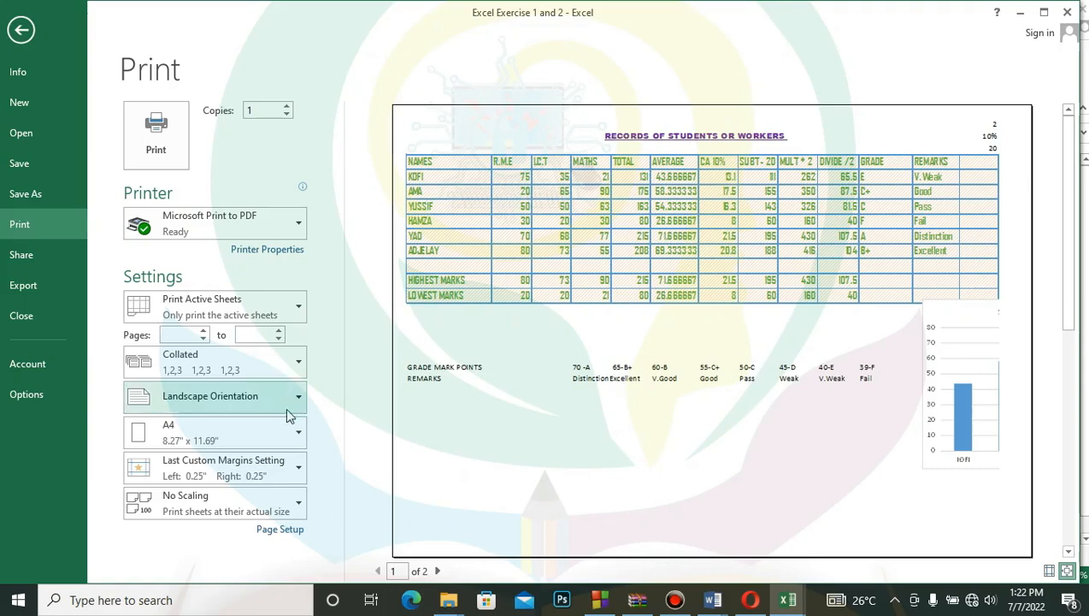
click(299, 432)
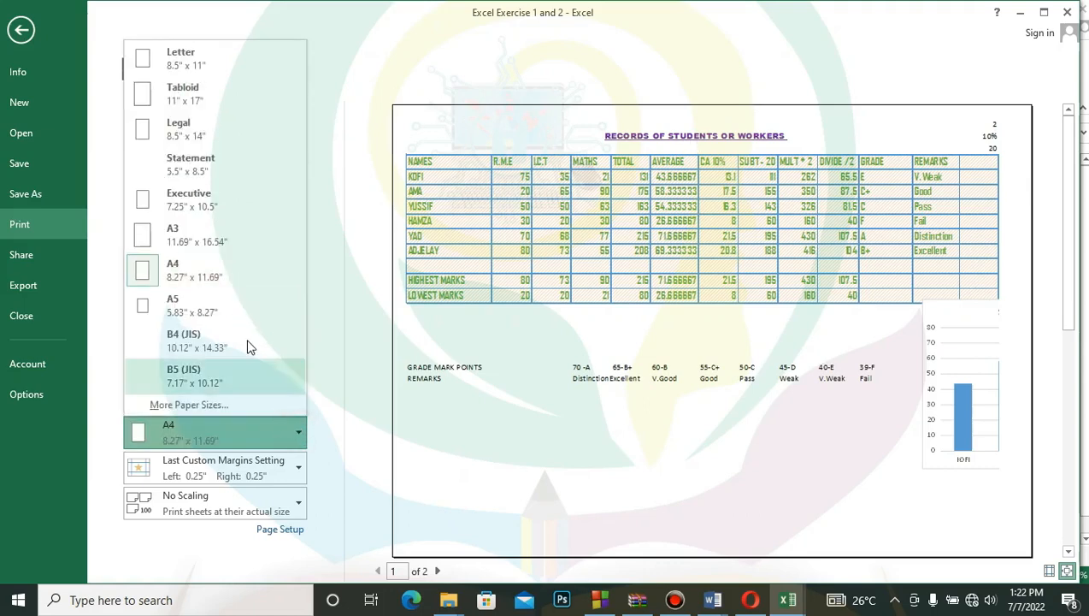
click(218, 236)
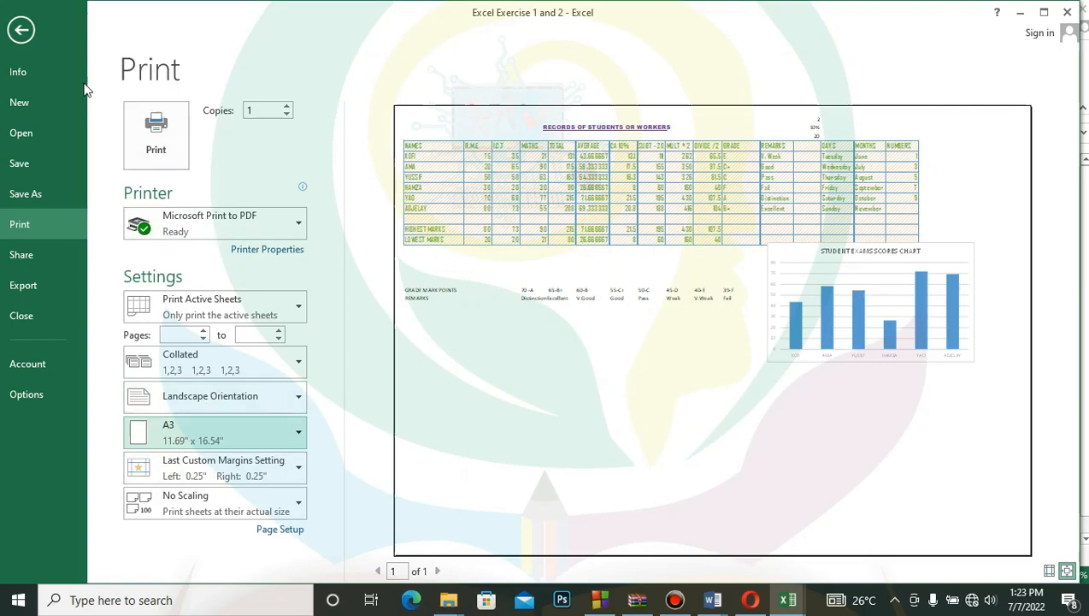
click(15, 36)
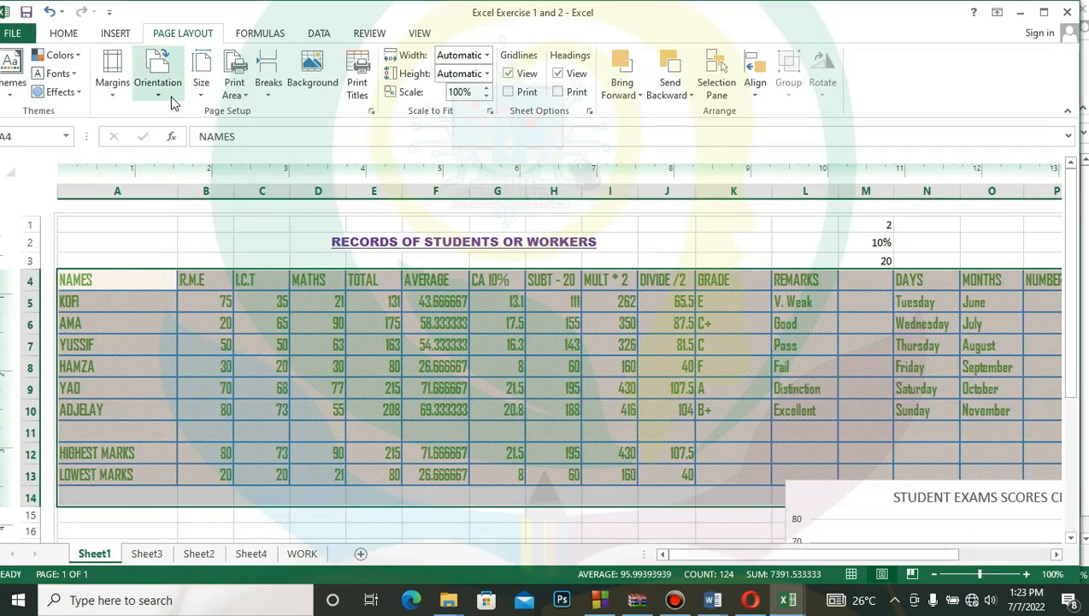
click(201, 99)
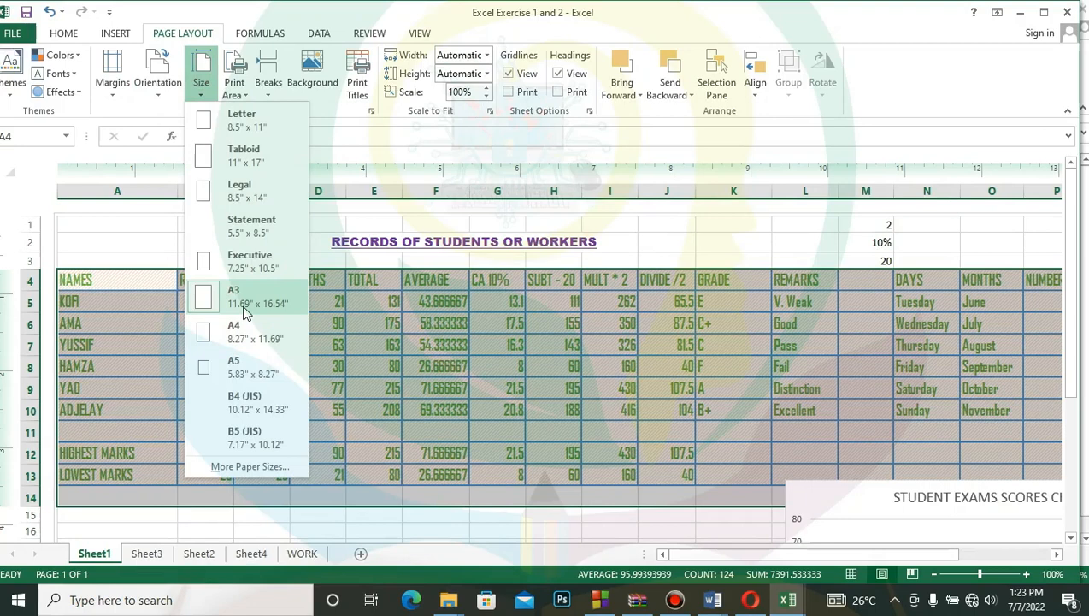
click(157, 116)
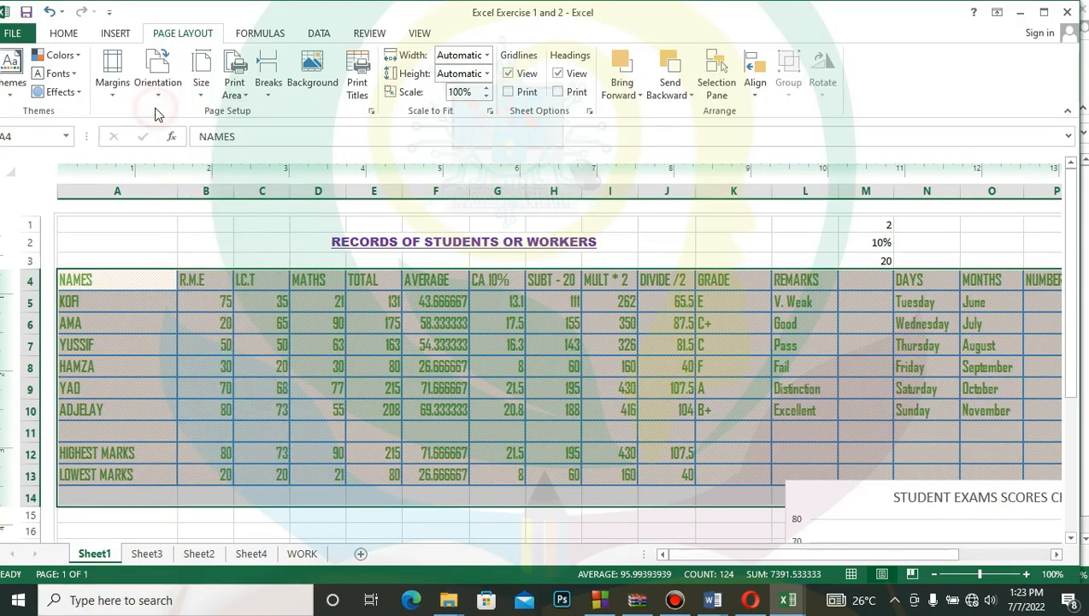
- Create a custom header with the page number in the right section and the number of pages in the left section
click(372, 114)
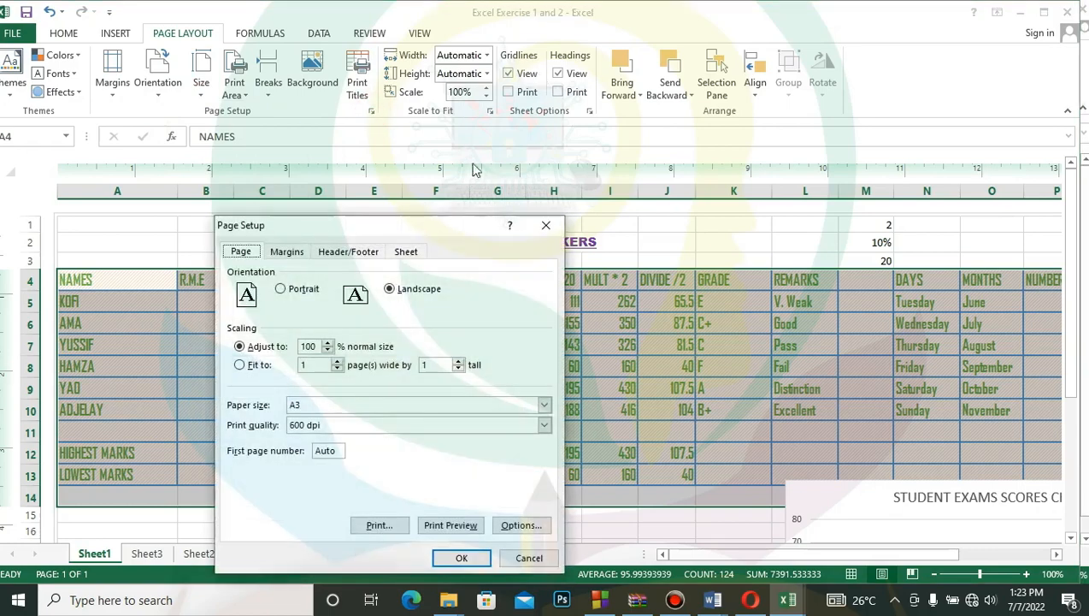
click(347, 253)
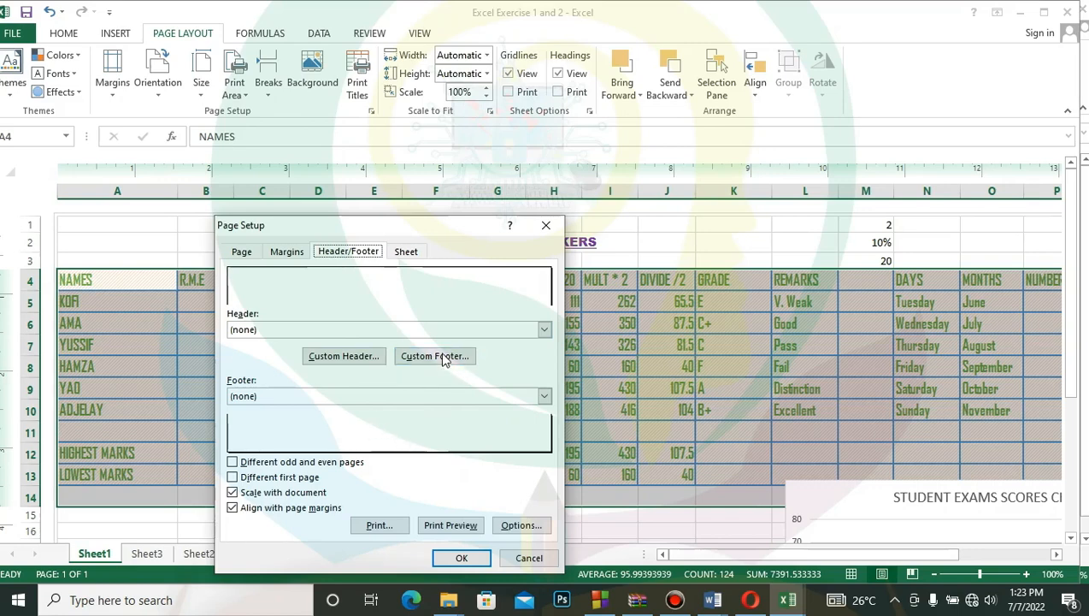
click(351, 358)
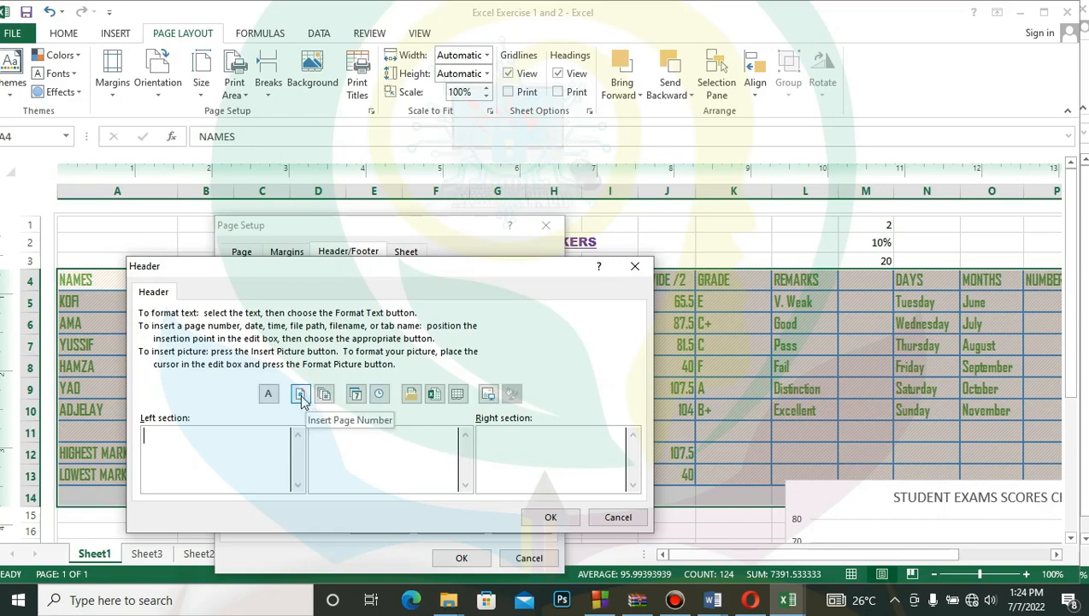
click(558, 462)
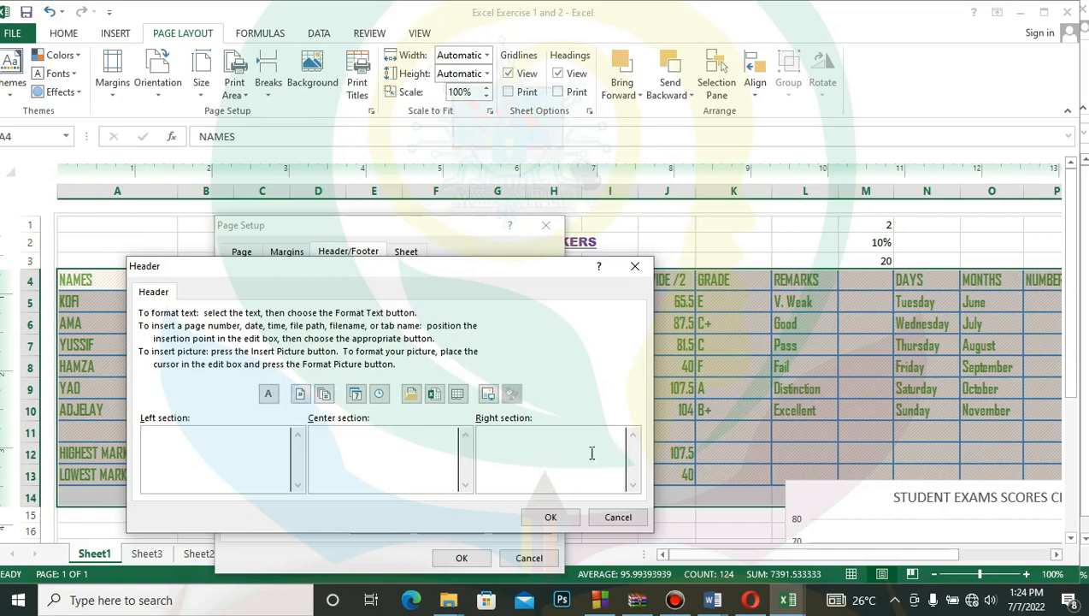
click(300, 395)
click(244, 442)
click(324, 394)
- Insert the date and time codes in the header's center section and accept the custom header
click(268, 395)
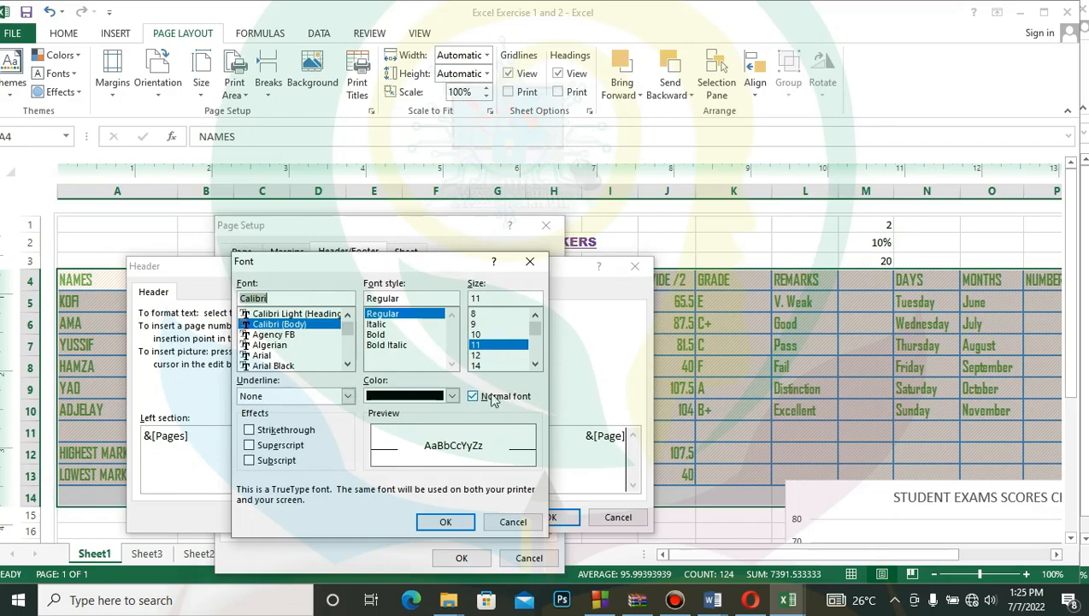
click(512, 523)
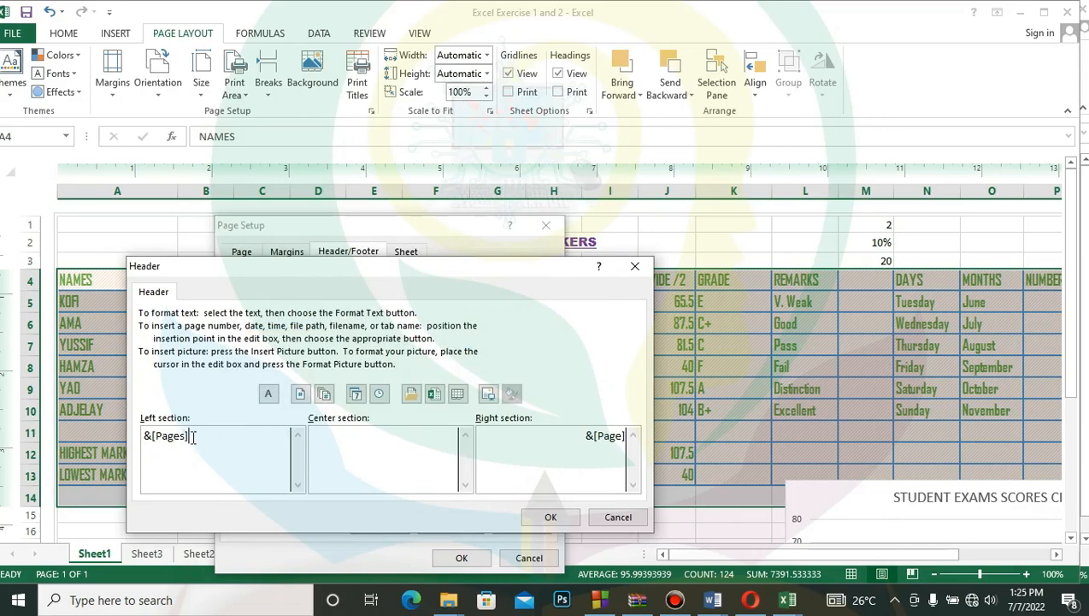
click(384, 453)
click(357, 396)
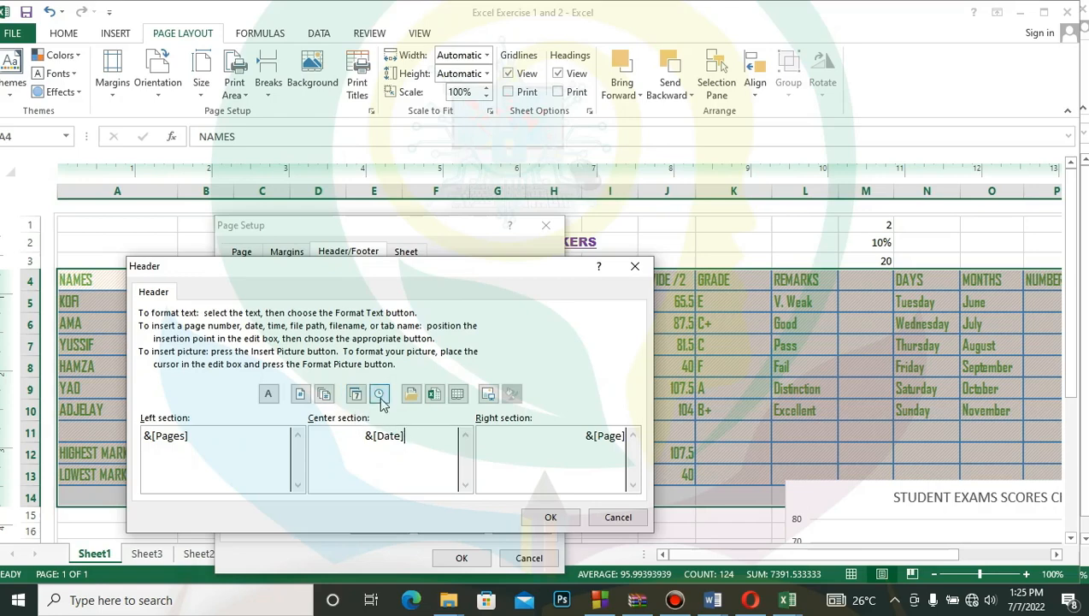
click(379, 393)
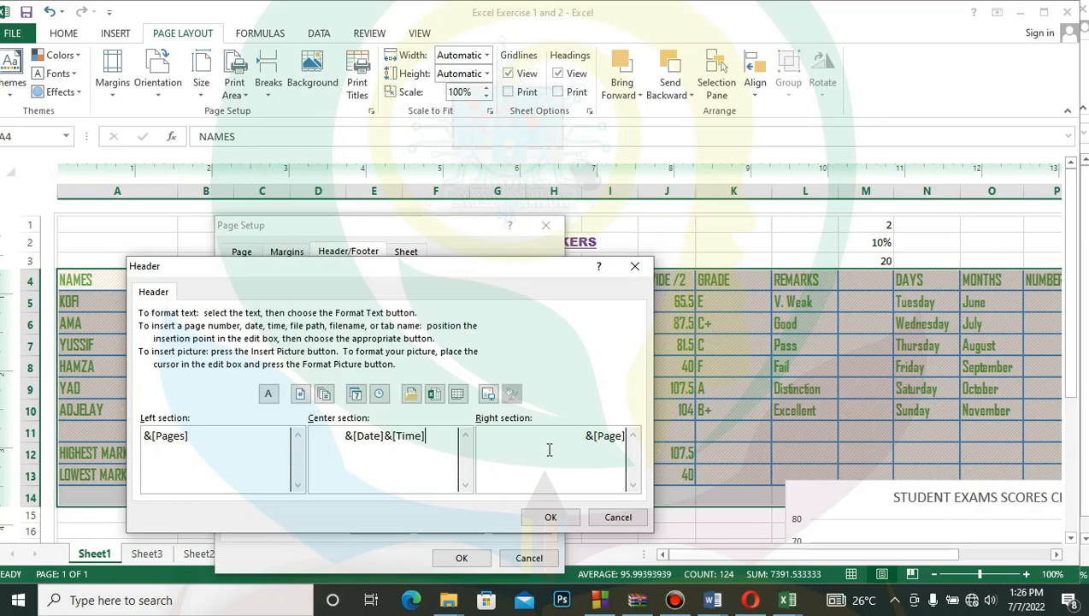
click(550, 517)
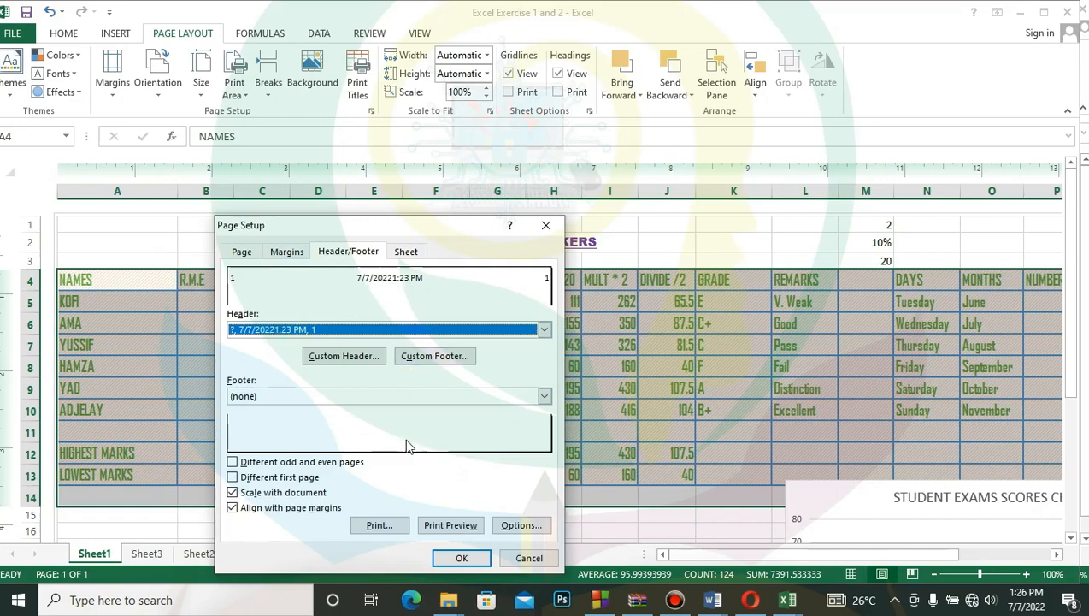
- Create a custom footer with the page number in the center section and the date in the right section
click(430, 357)
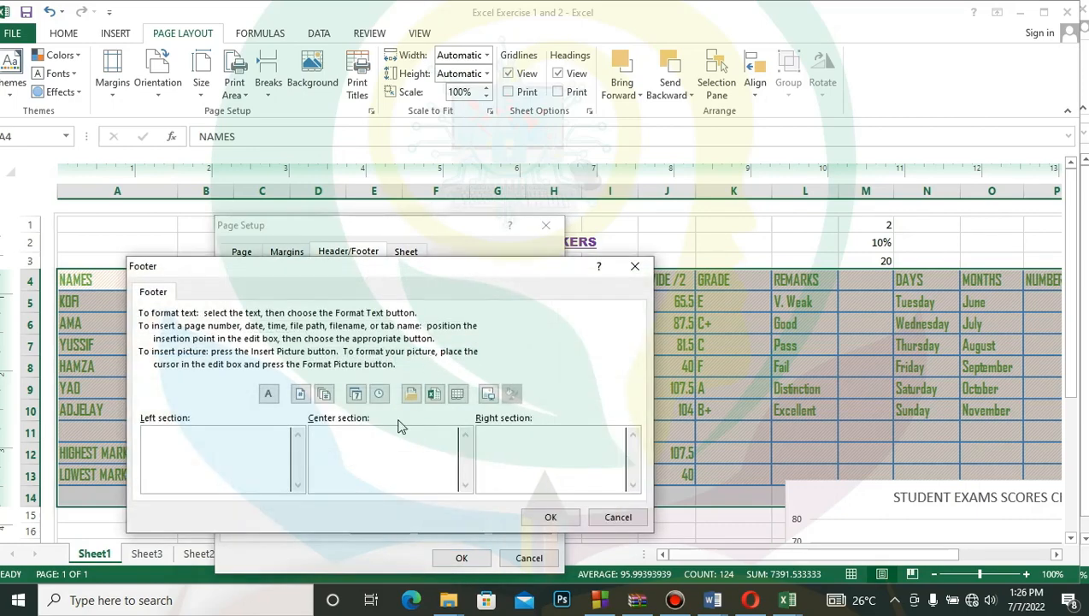
click(359, 485)
click(300, 394)
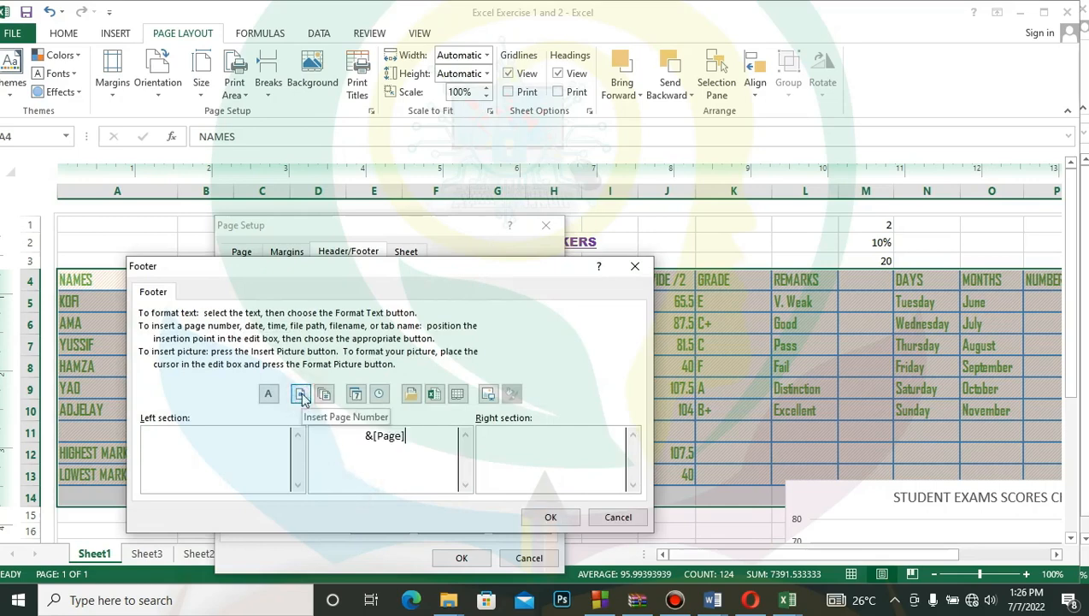
click(596, 467)
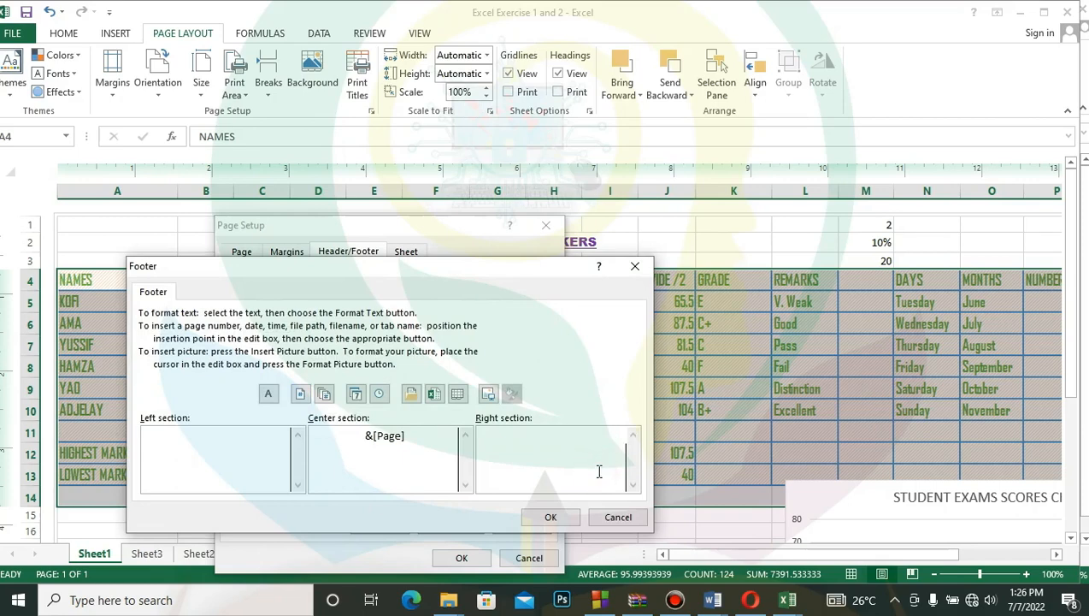
click(356, 394)
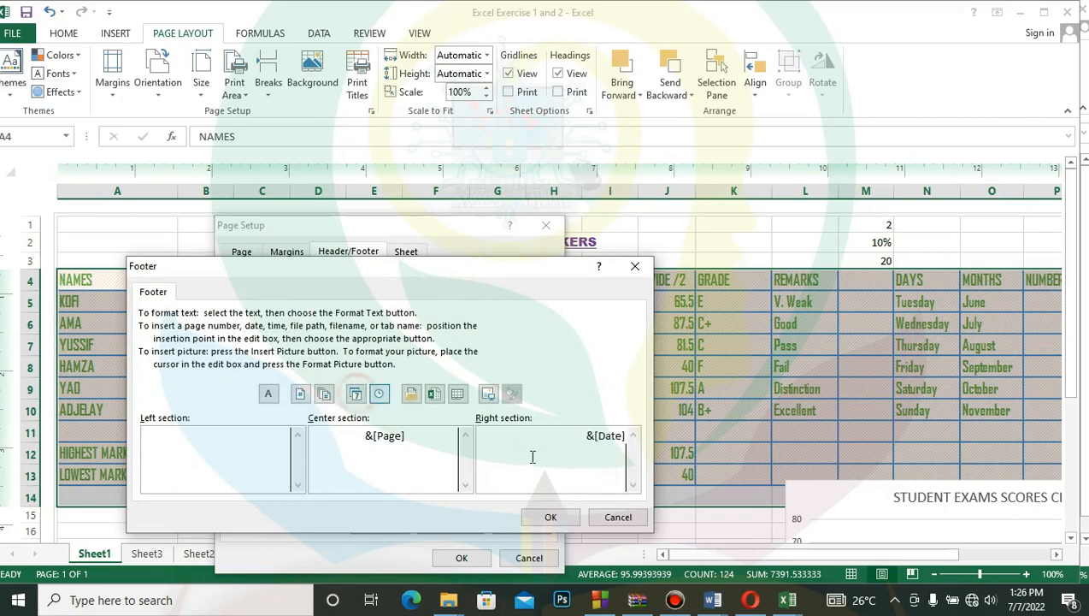
click(551, 516)
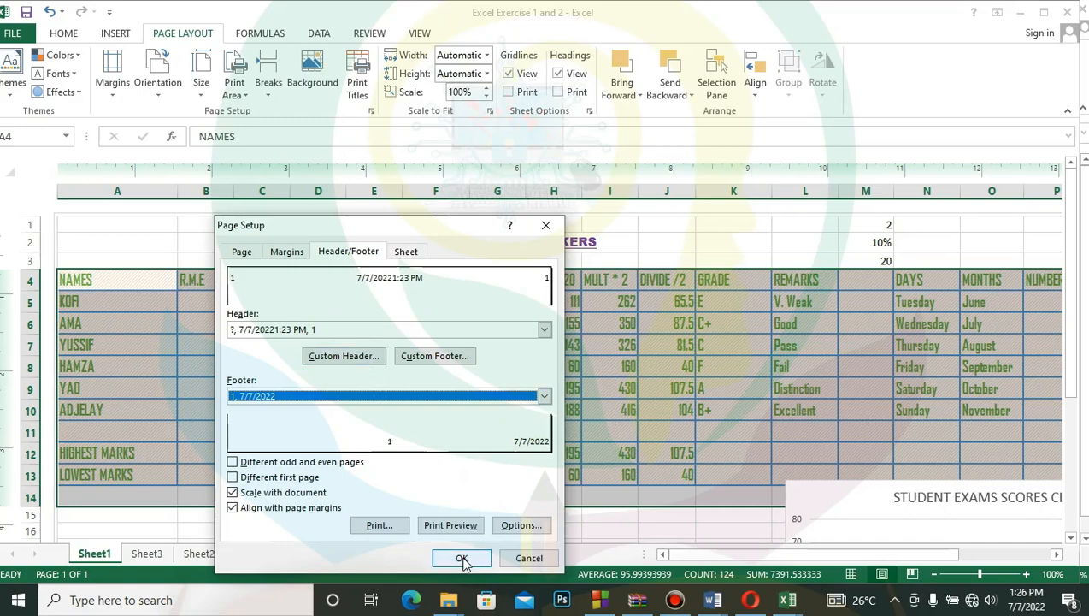
- Remove the number-of-pages code from the header's left section and apply the page setup
click(360, 359)
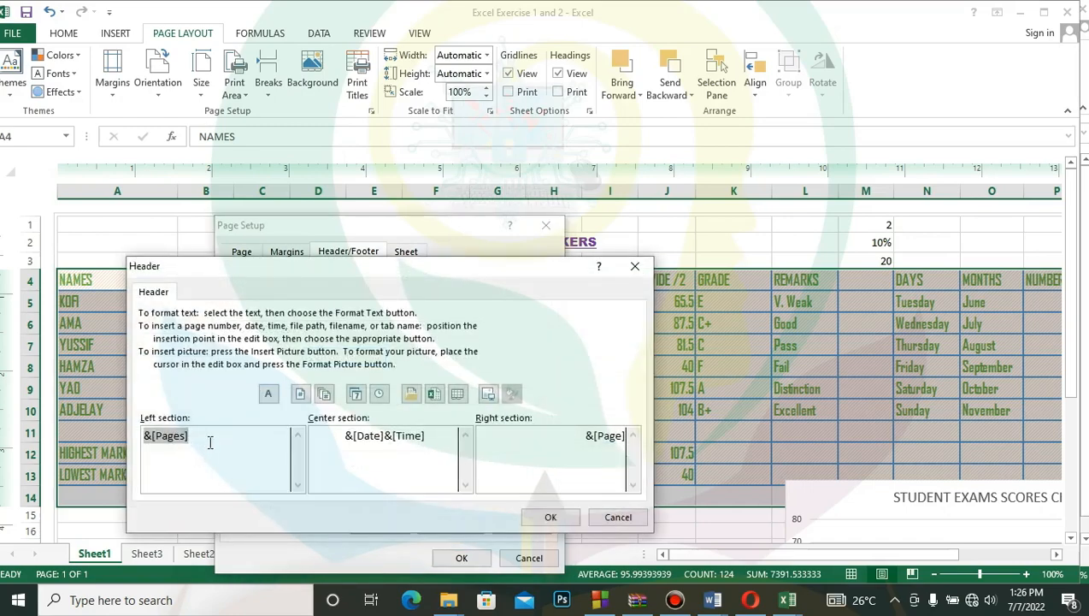
drag(208, 441, 79, 443)
key(Delete)
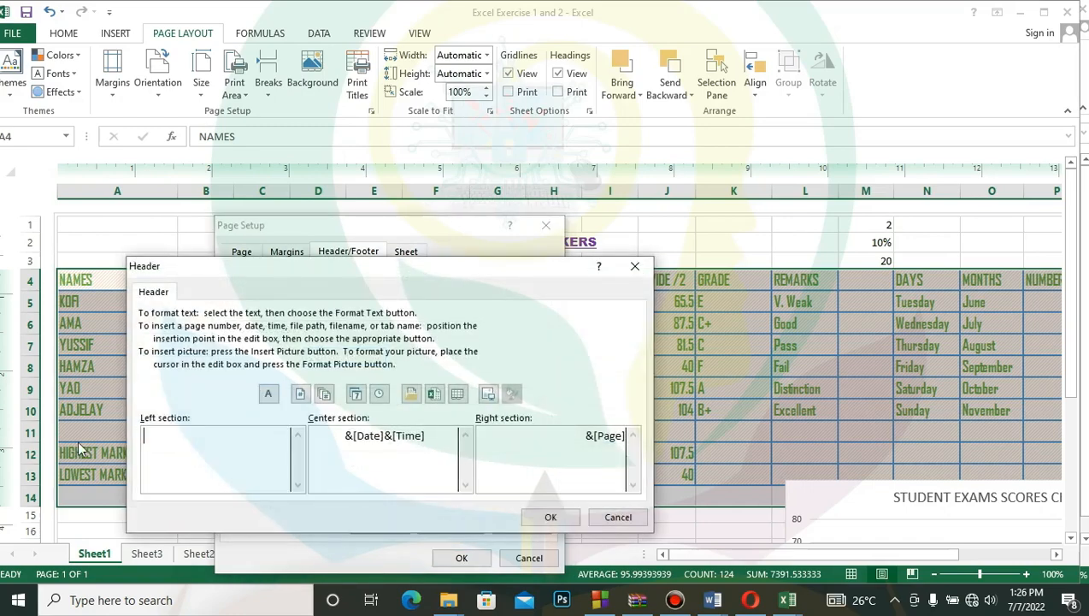
click(551, 515)
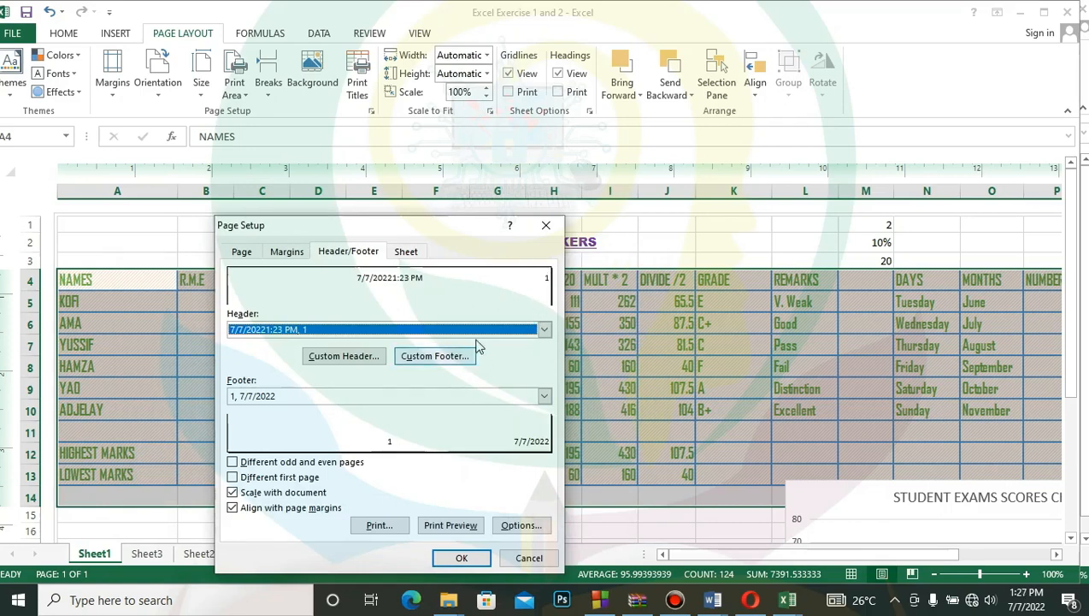
click(460, 557)
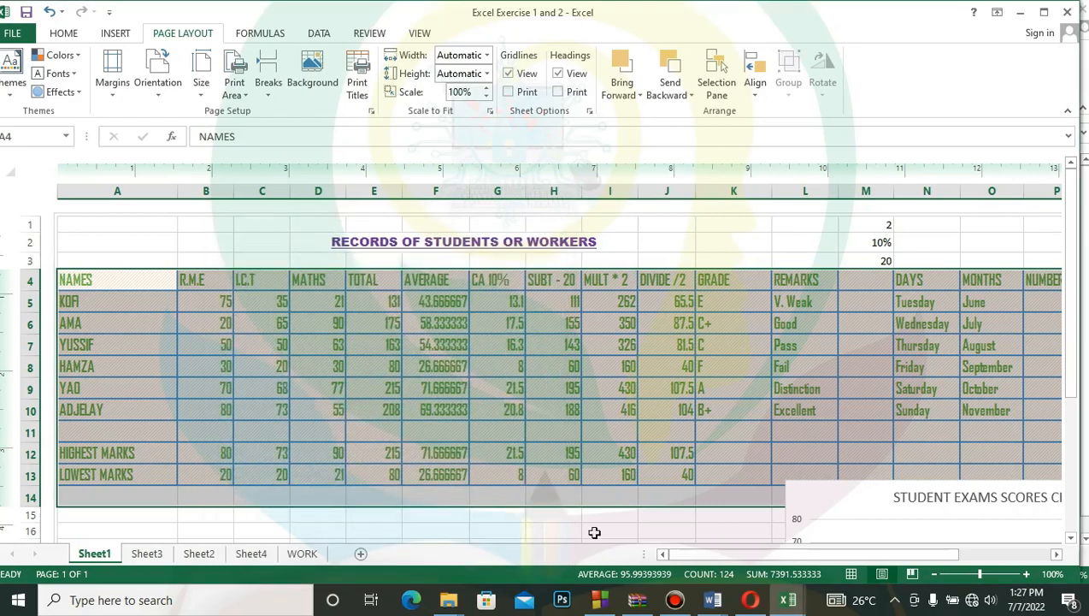
- Deselect the records table, examine the sheet's header and footer in the print preview, and return to the worksheet
click(595, 532)
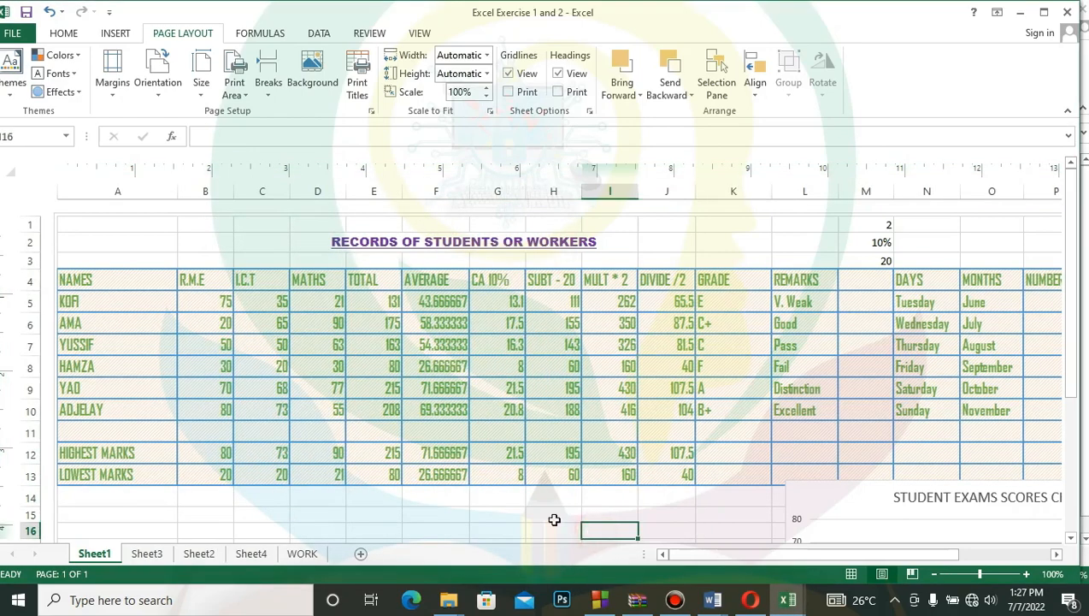
click(554, 519)
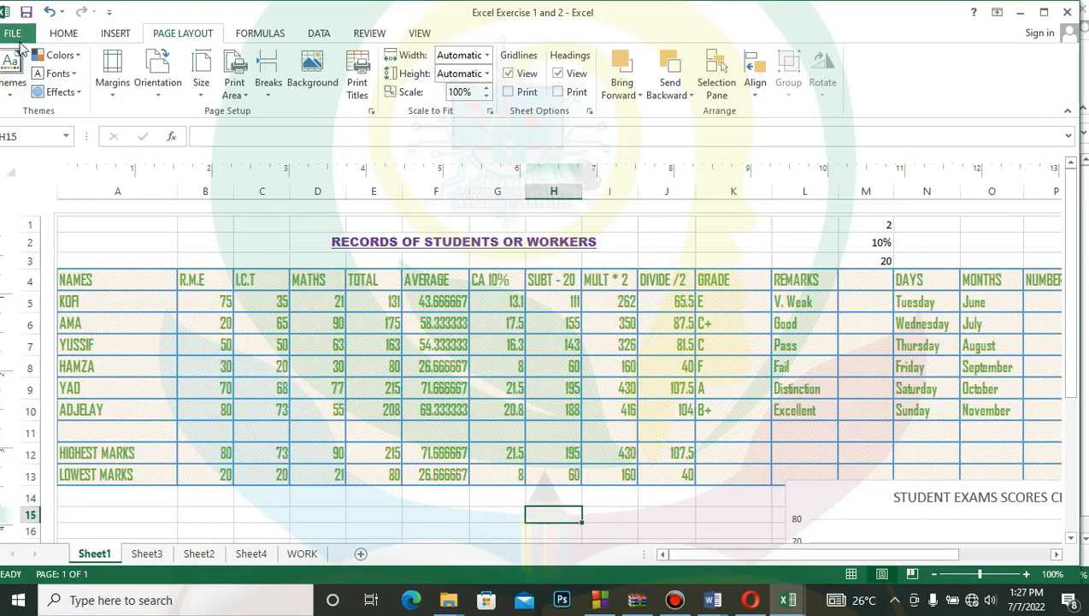
click(13, 36)
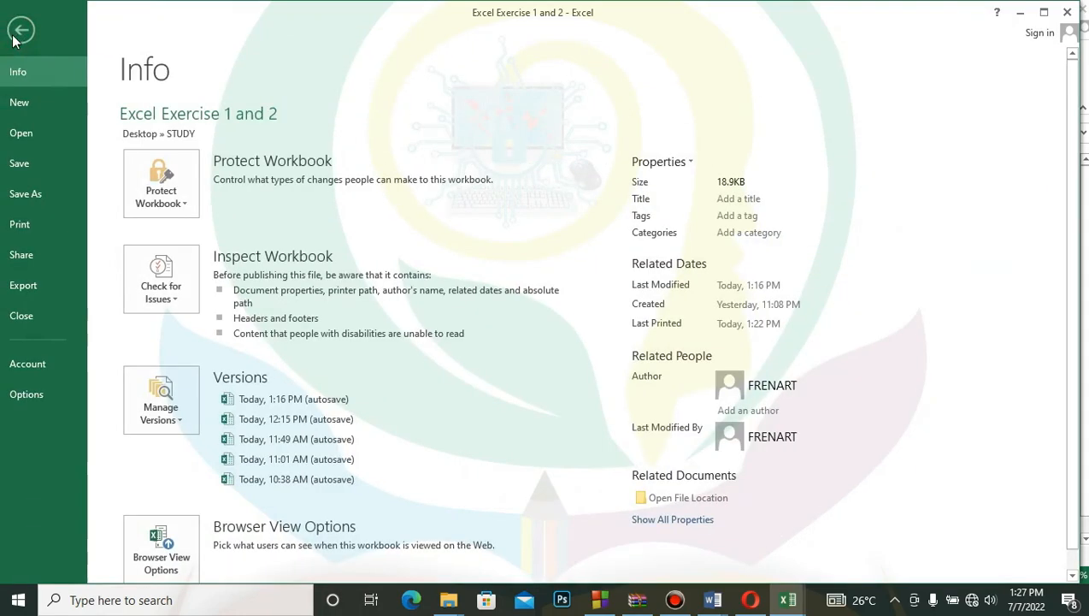
click(24, 227)
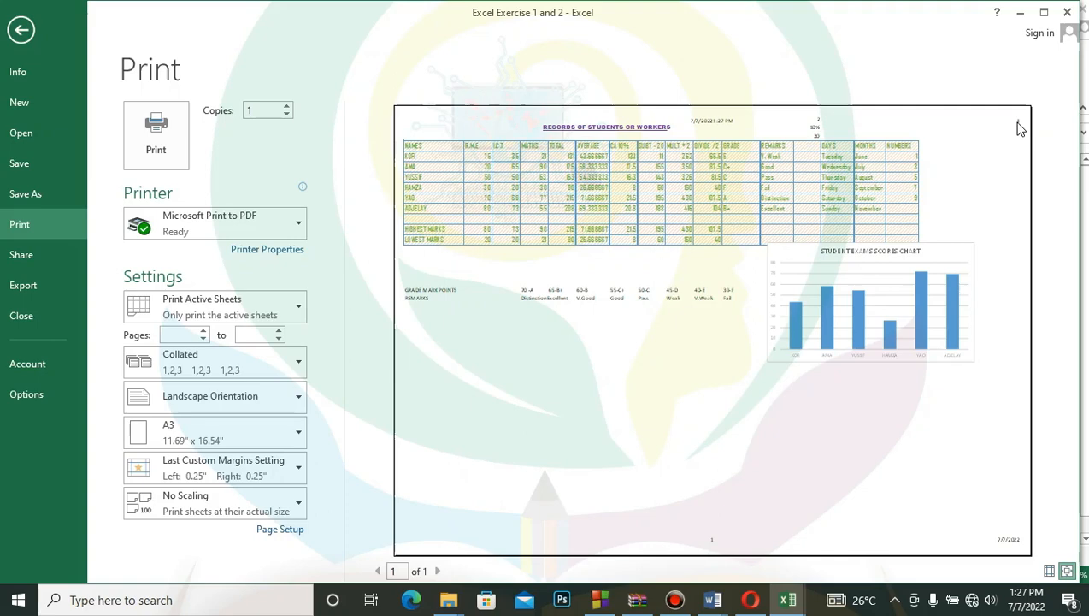
click(17, 31)
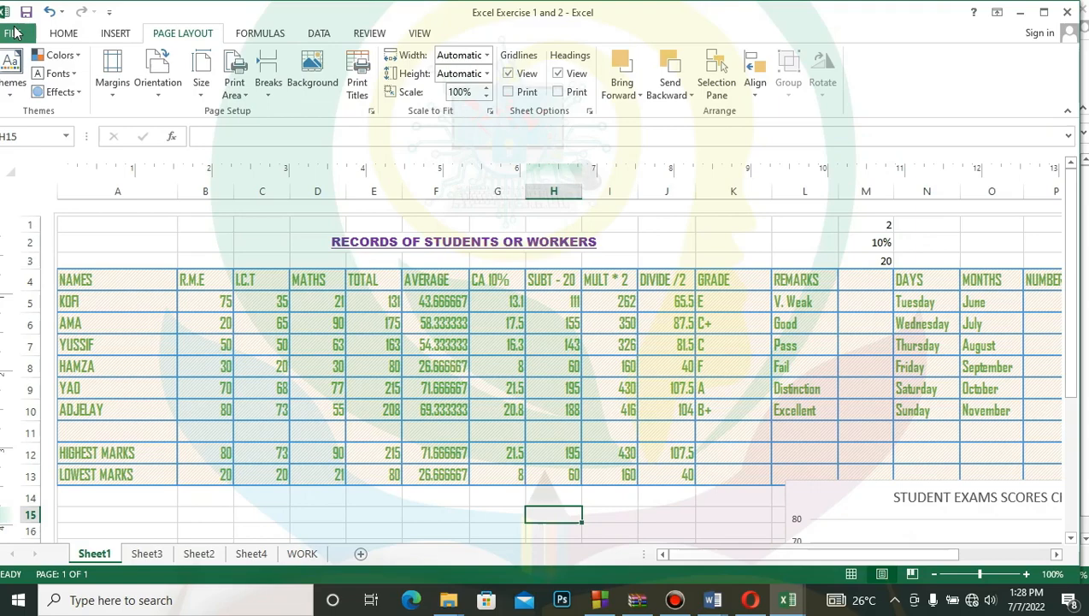
- Review the sheet's custom margin settings and close them without changes
click(112, 74)
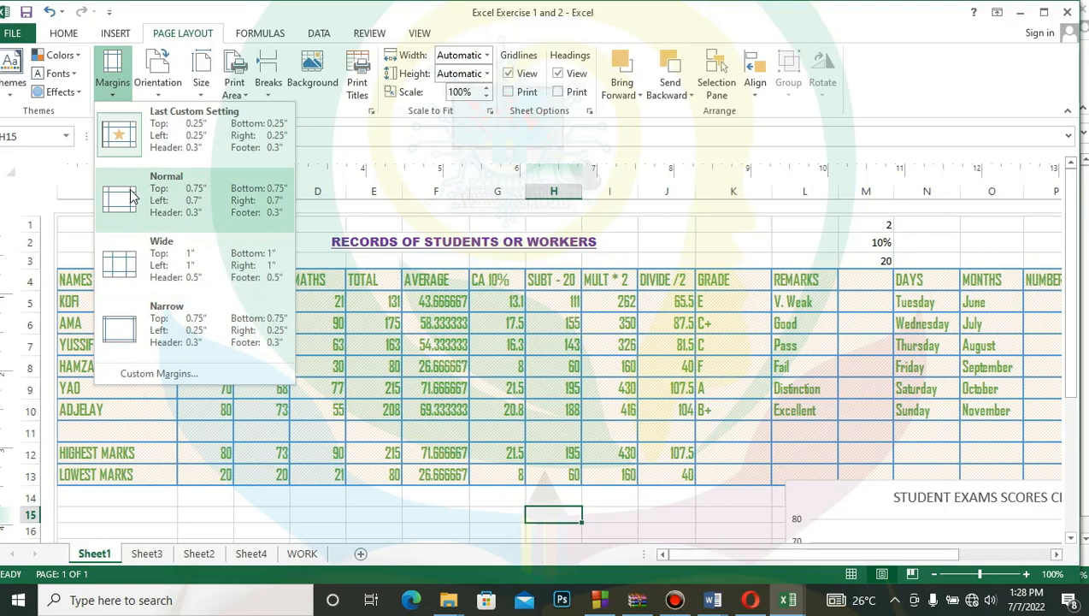
click(159, 387)
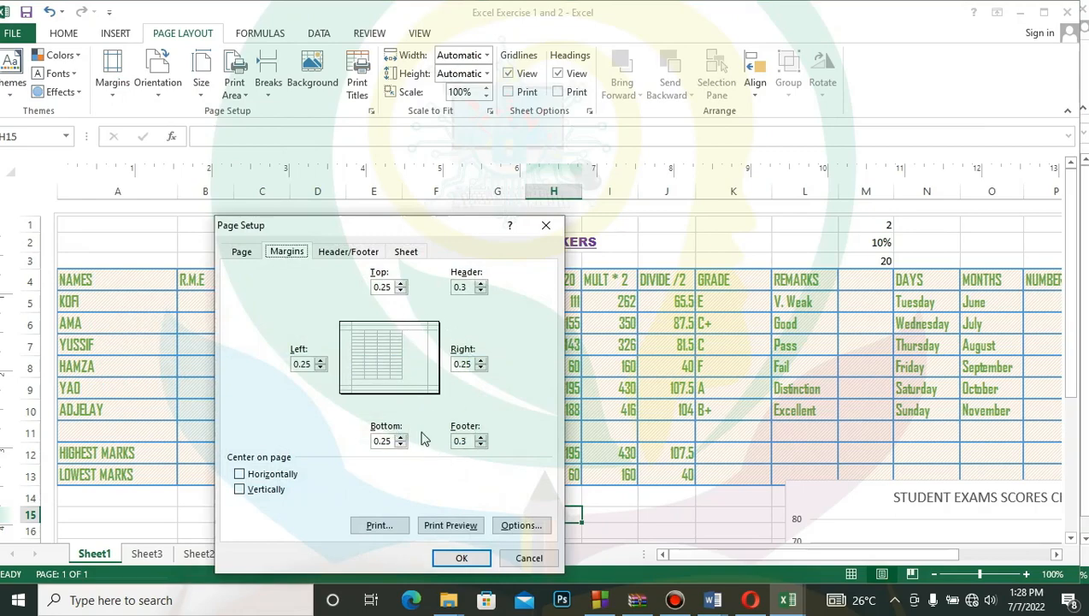
click(530, 559)
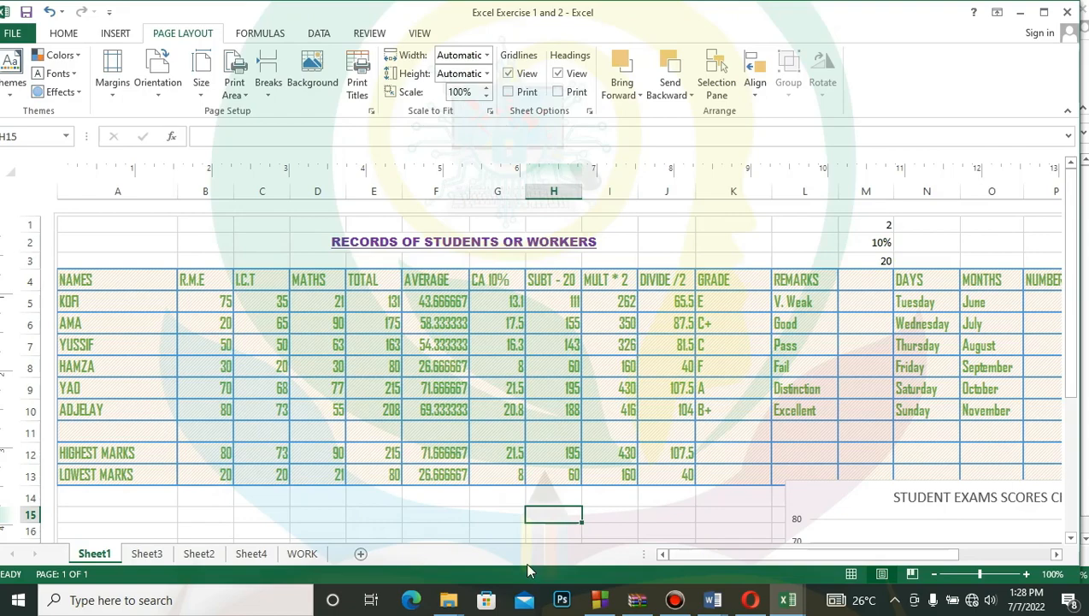
- Mark the workbook as final and return to the records sheet
click(11, 32)
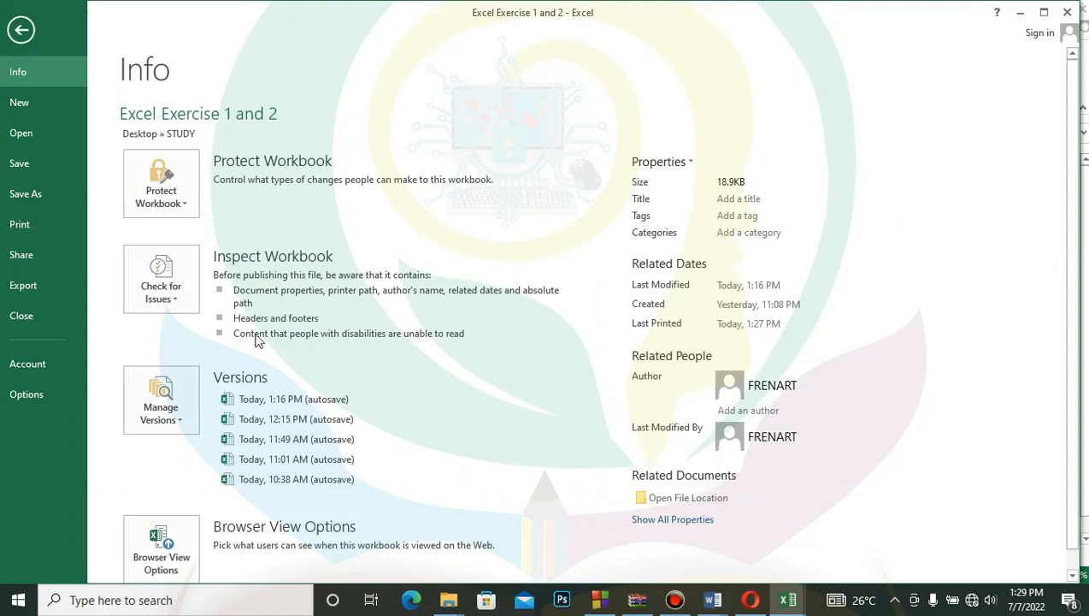
click(171, 196)
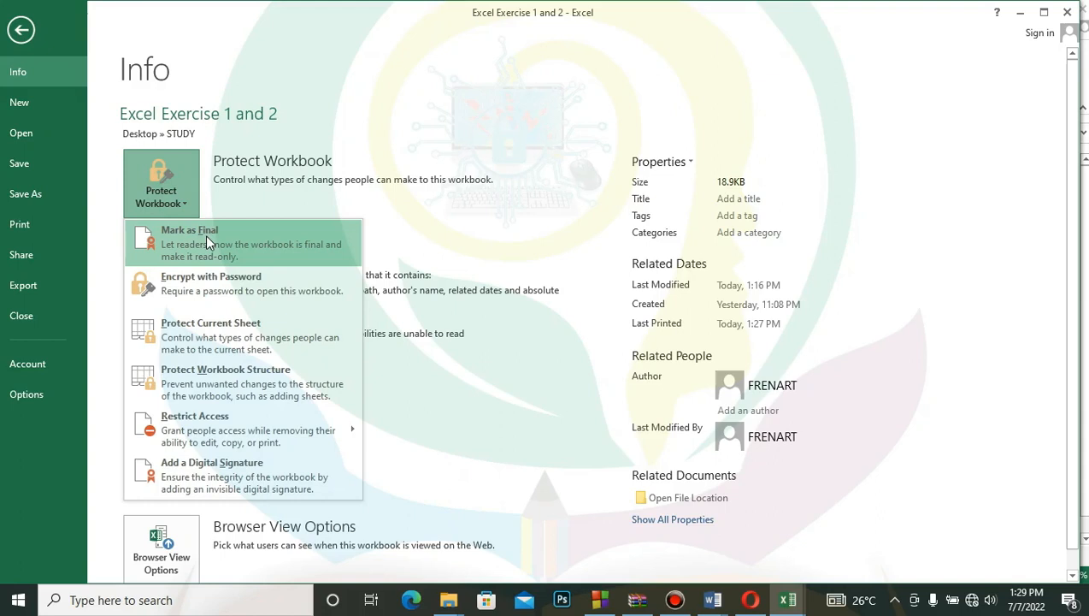
click(205, 238)
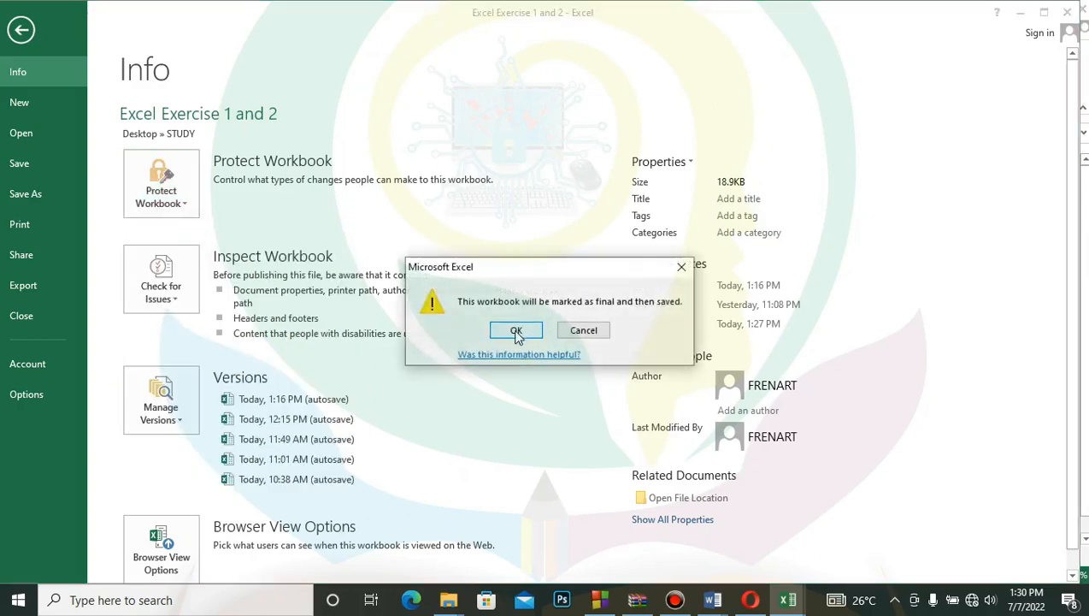
click(516, 333)
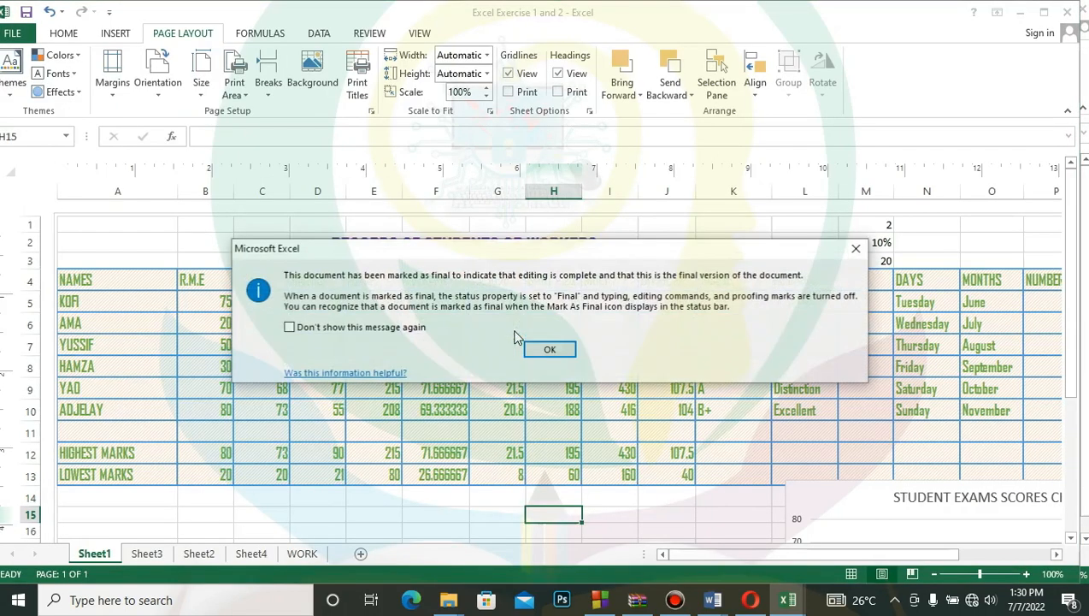
click(550, 352)
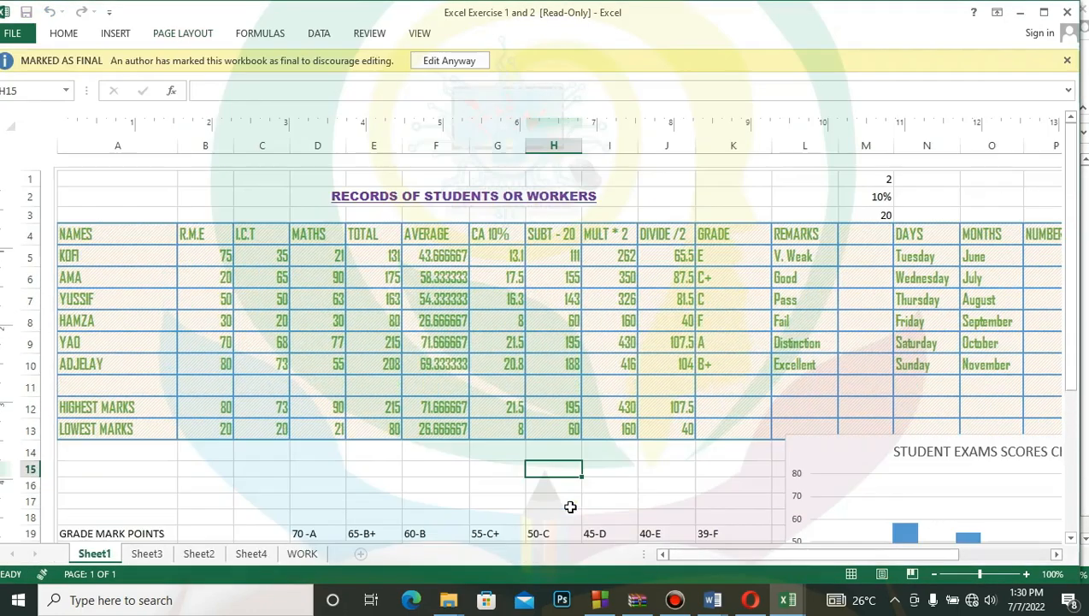
click(436, 465)
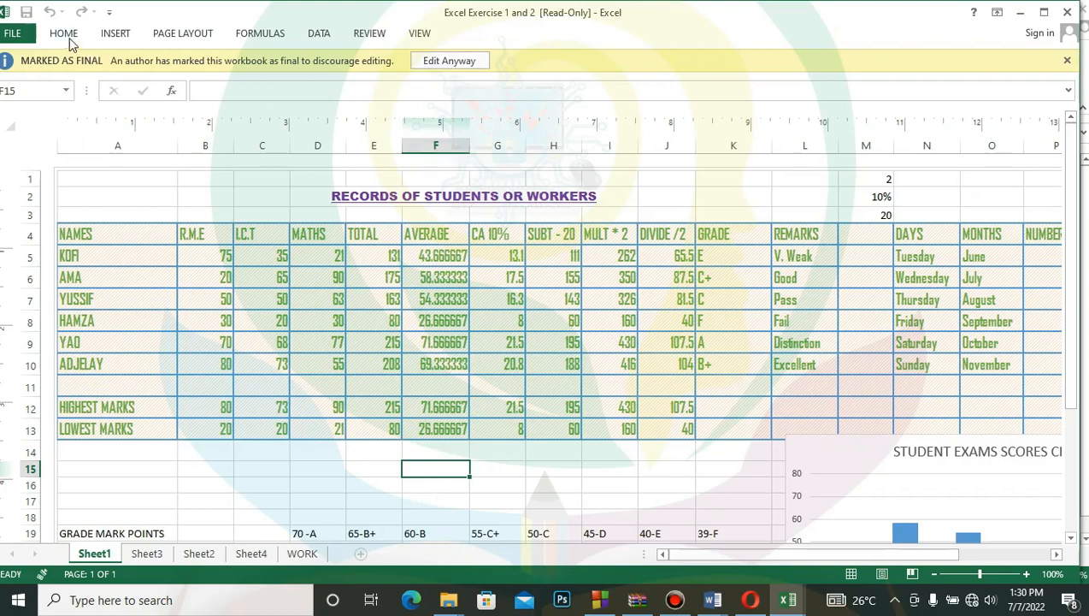
- Remove the marked-as-final status from the workbook and return to the records sheet
click(12, 36)
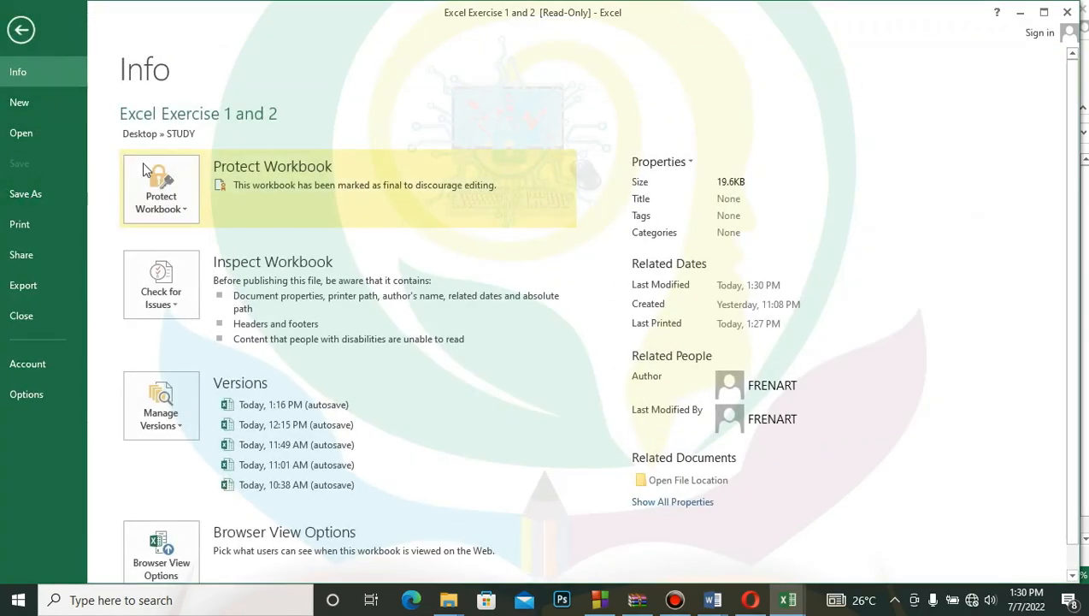
click(179, 201)
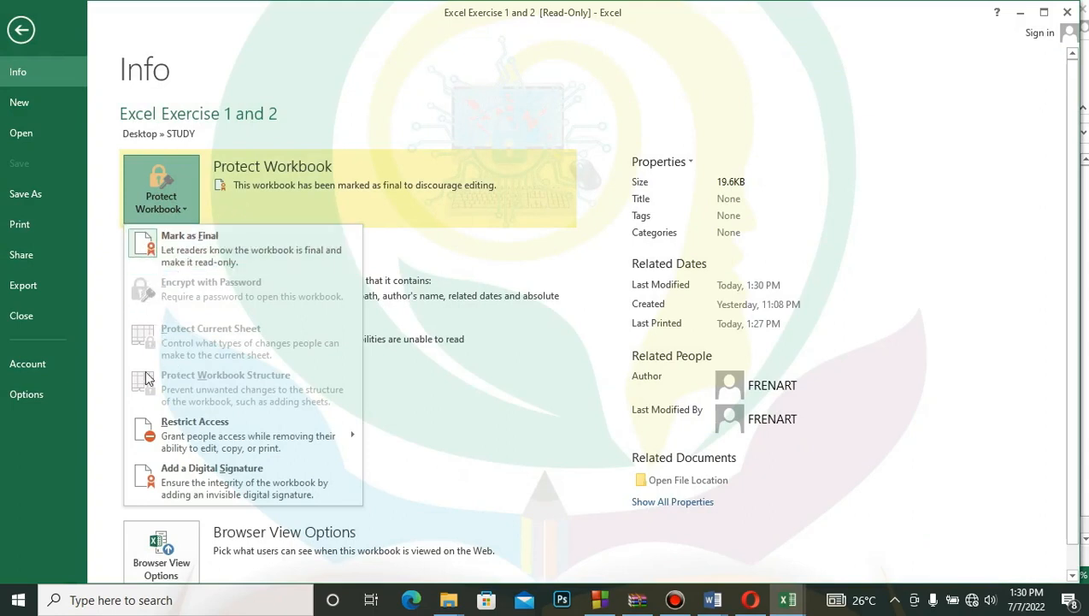
click(201, 246)
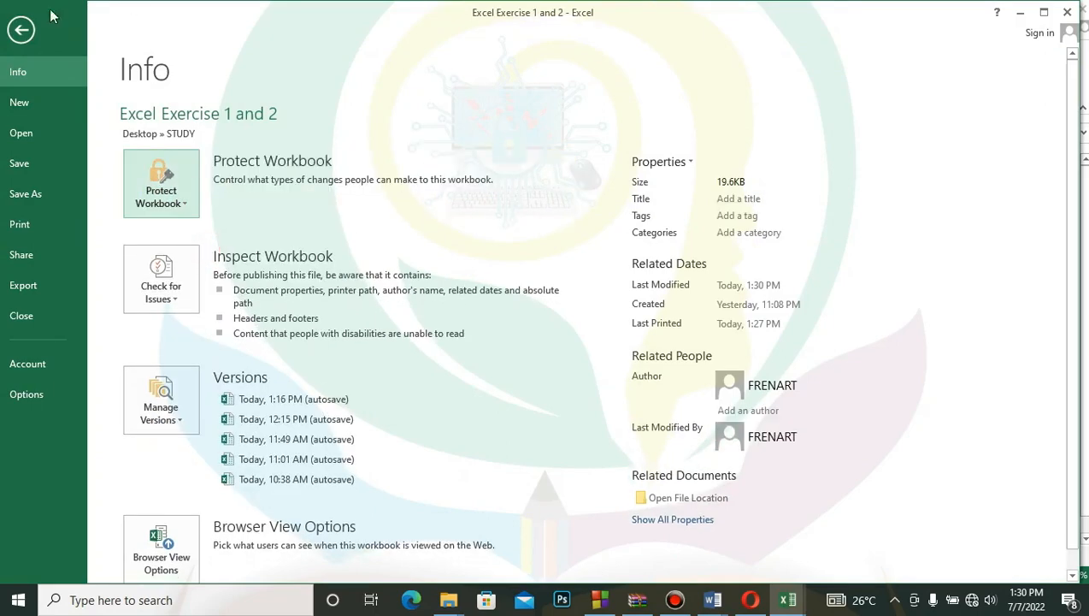
click(22, 30)
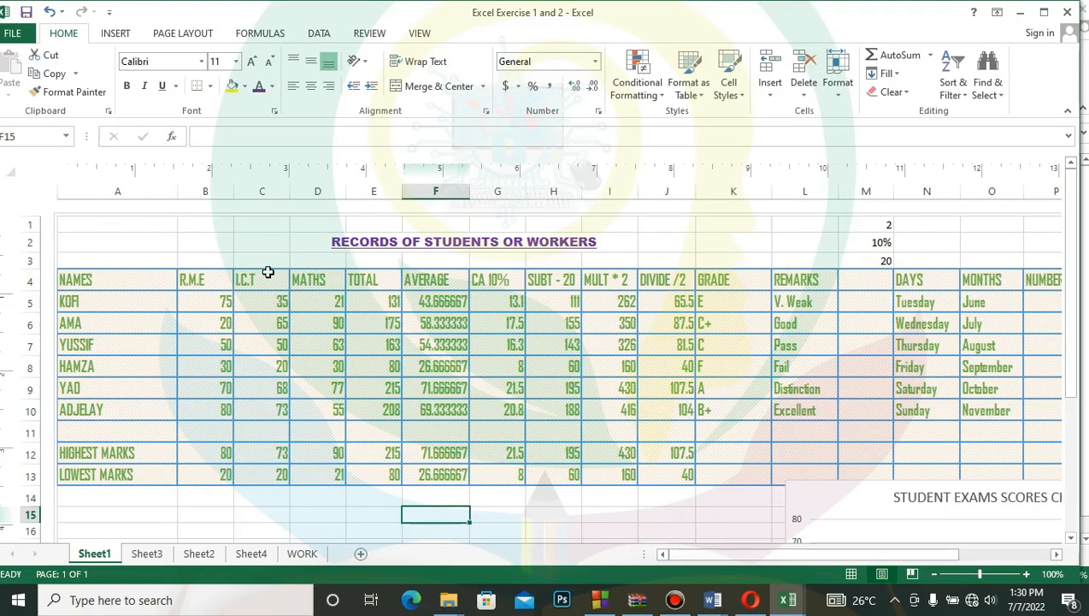
- Try editing cell F15 with the sample text JHGJHGJHGJH, and erase the entry
text(JHGJHGJHGJH)
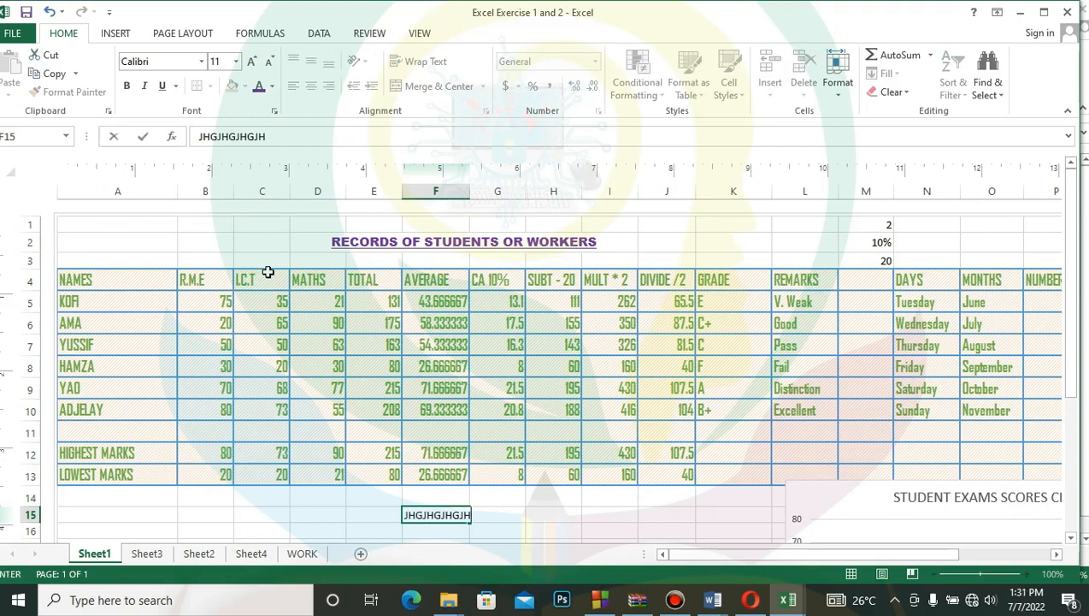
key(BackSpace)
key(BackSpace)
key(BackSpace)
key(BackSpace)
key(BackSpace)
key(BackSpace)
key(BackSpace)
key(BackSpace)
key(BackSpace)
key(BackSpace)
key(BackSpace)
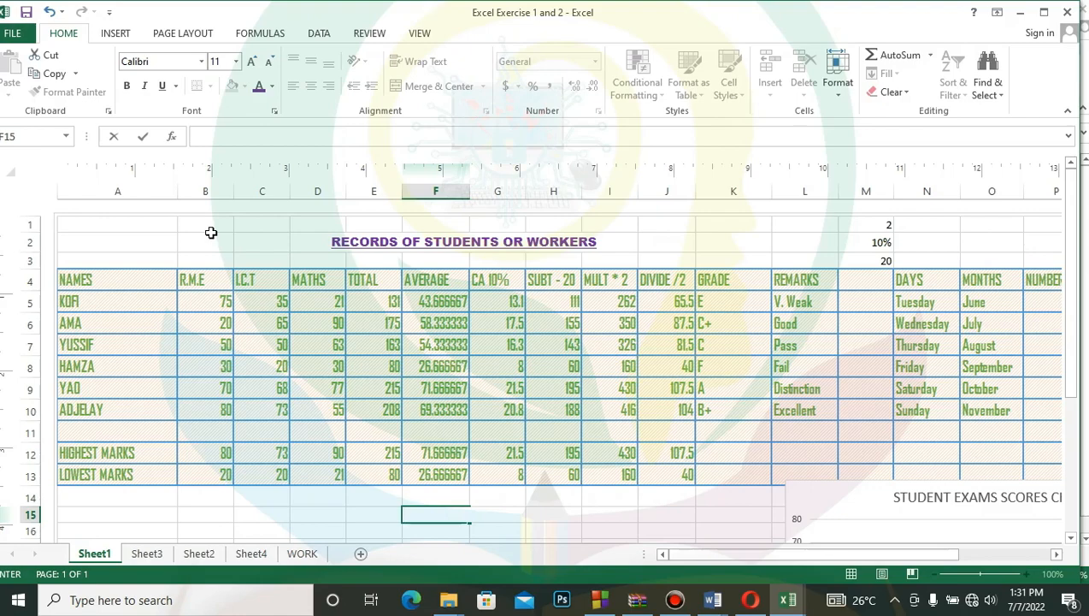
click(12, 34)
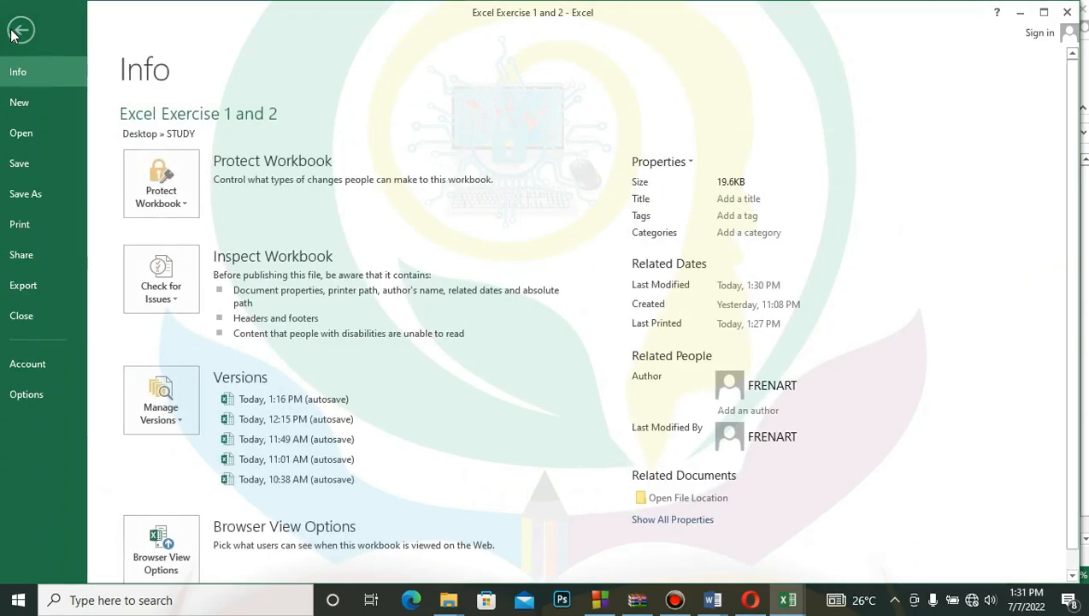
click(12, 33)
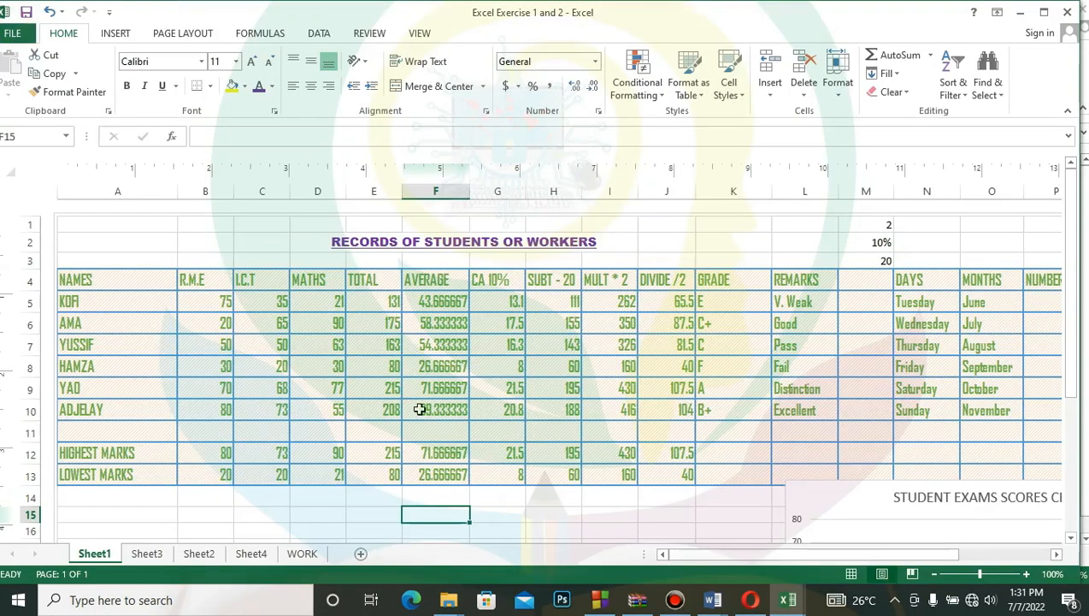
- Switch to the blank Book2 workbook and enter the sample text LKJ;KFDL;JSDLFKJDSLF in cell A1
mouse_move(791, 601)
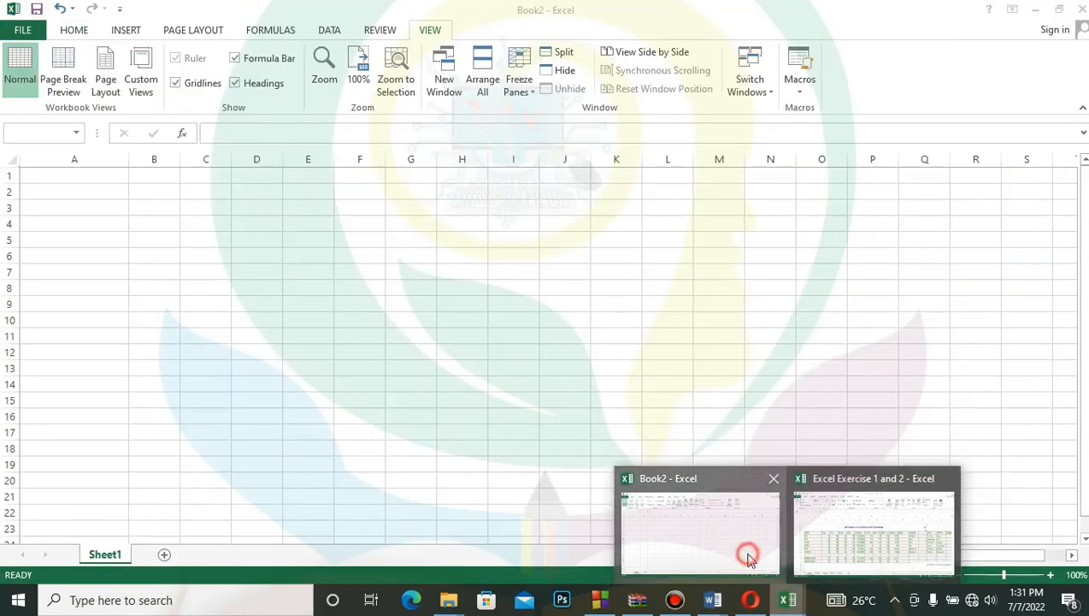
click(747, 555)
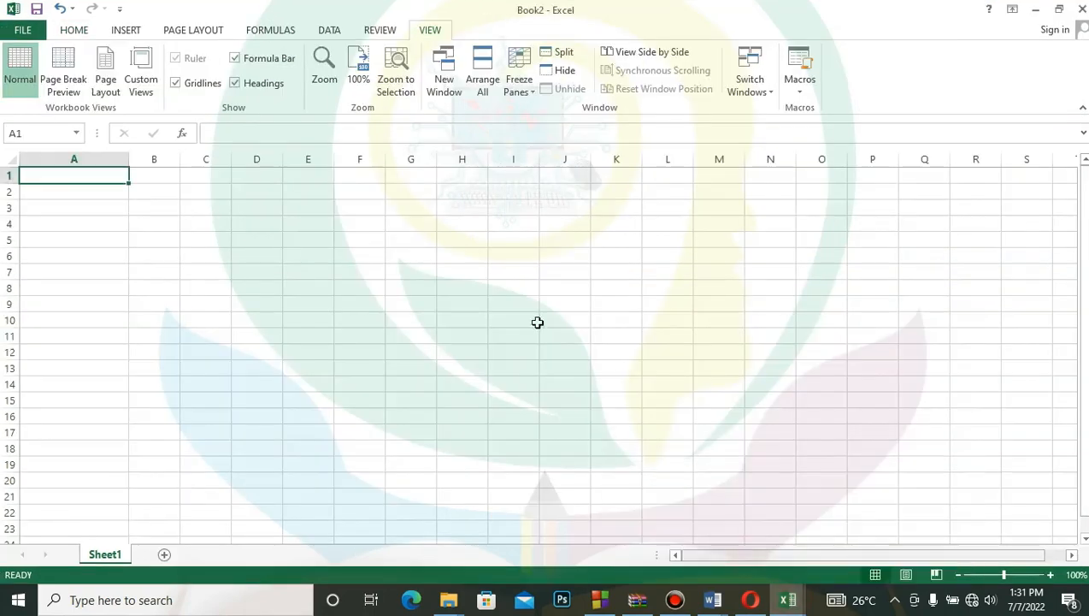
text(LKJ;KFDL;JSDLFKJDSLF)
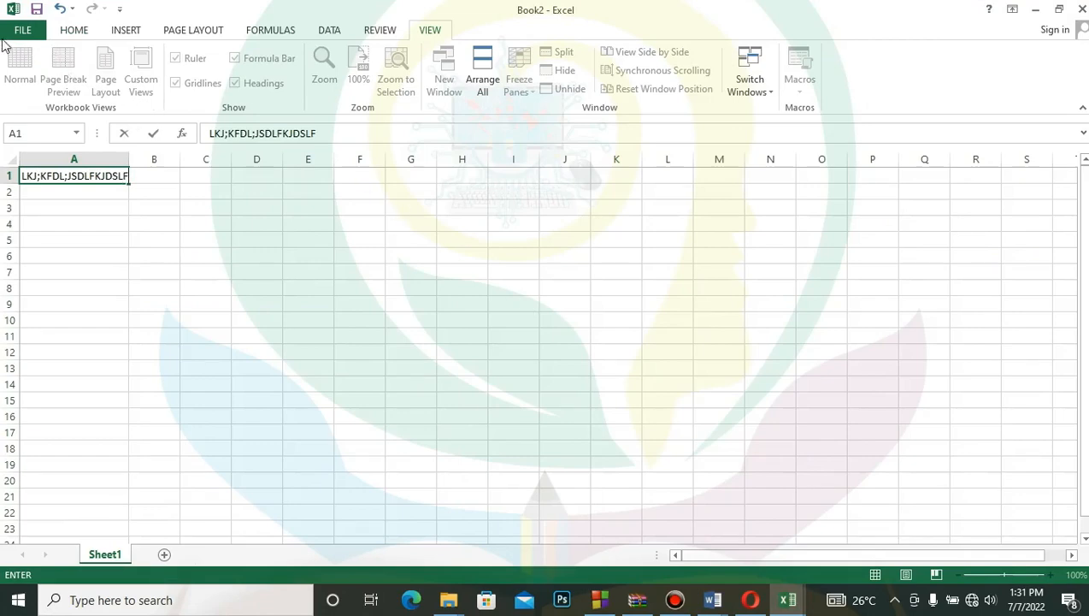
- Encrypt Book2 with a password, entering and confirming the workbook password
click(7, 33)
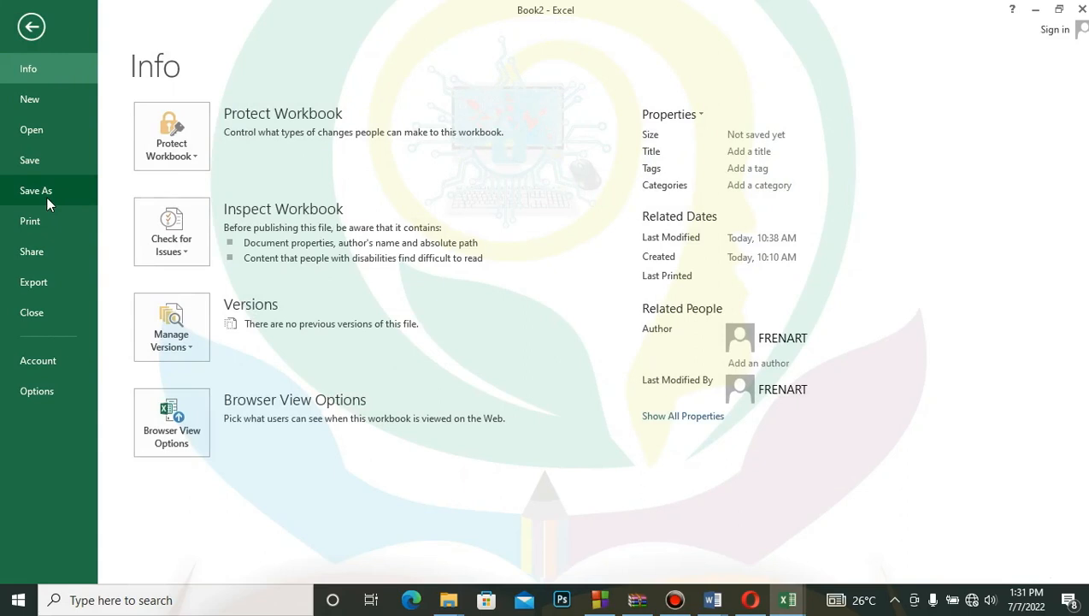
click(187, 146)
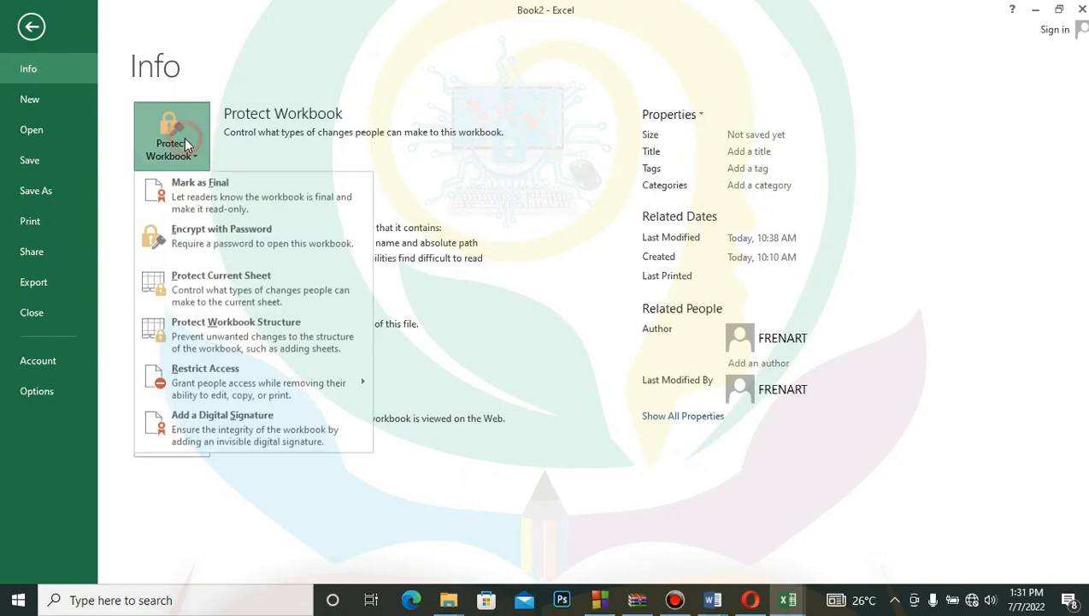
click(222, 241)
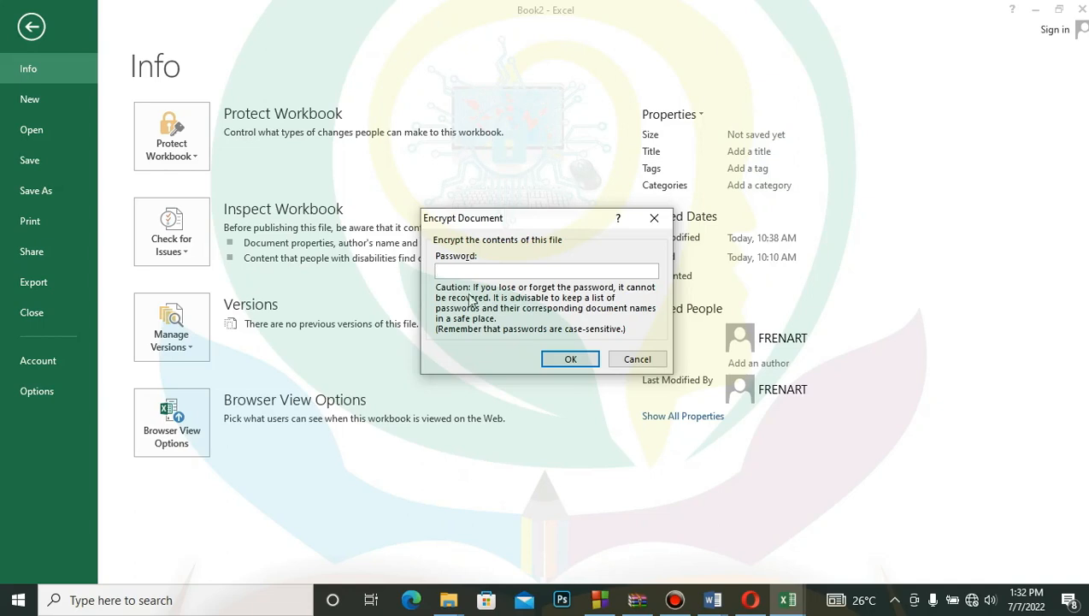
click(438, 270)
text(123)
click(585, 365)
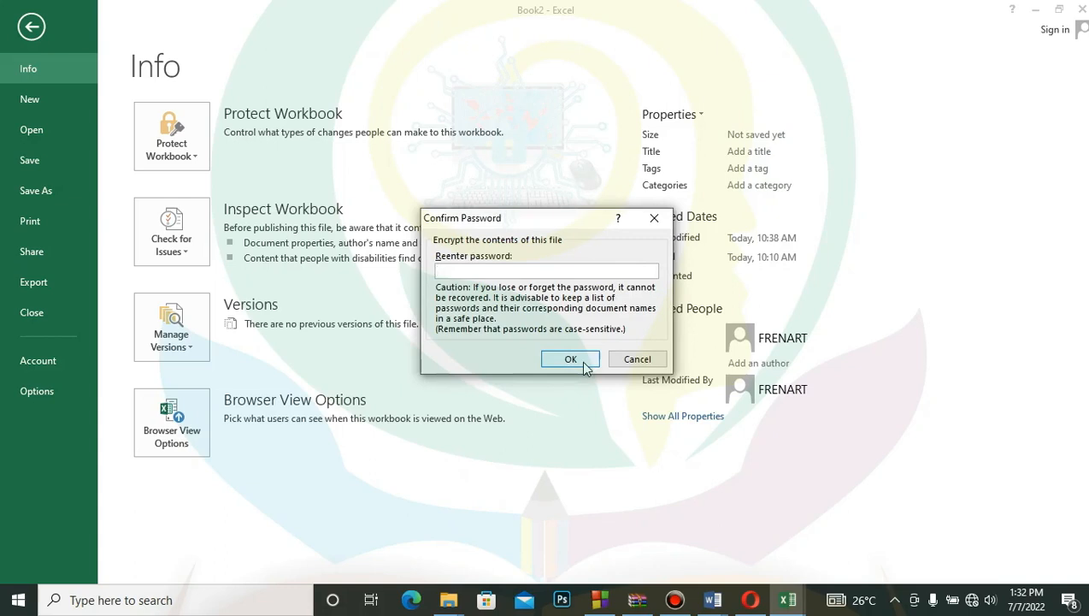
text(123)
click(579, 358)
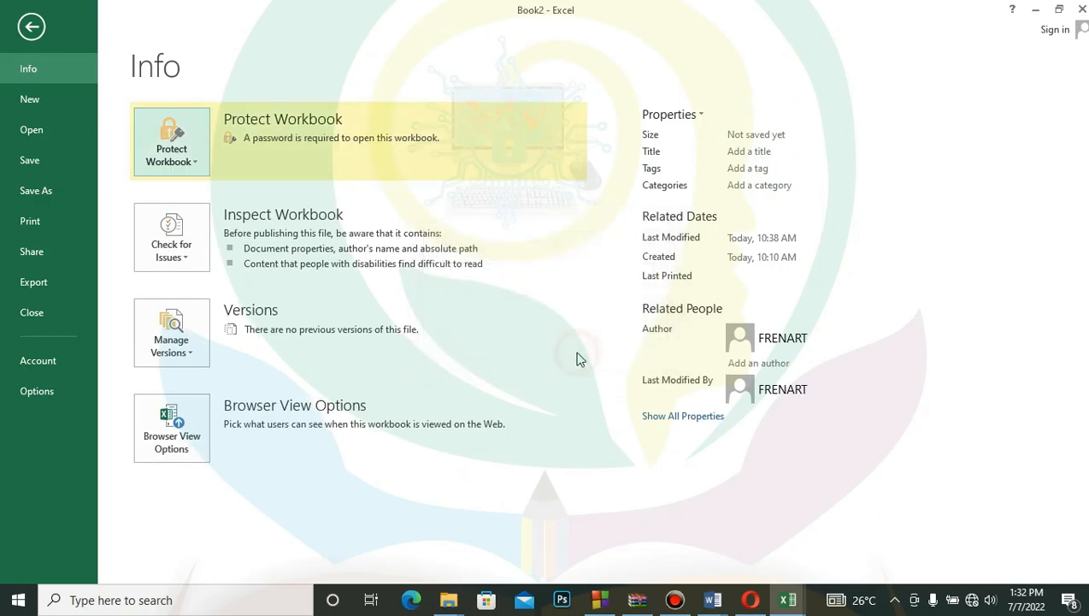
- Save the workbook as Book2 in the STUDY folder in Excel Workbook format, and close it
click(52, 192)
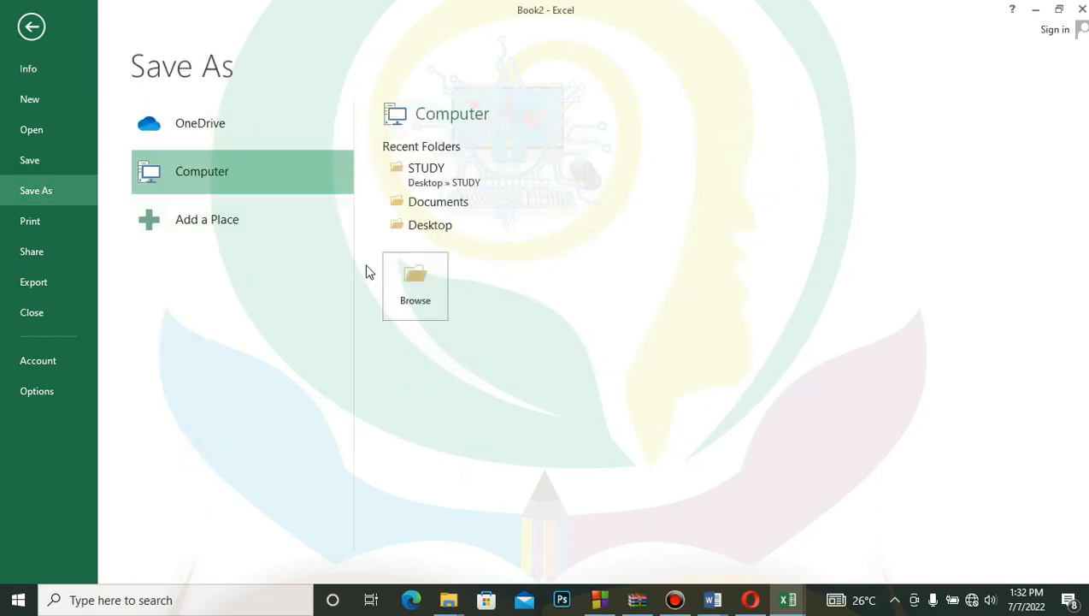
click(420, 180)
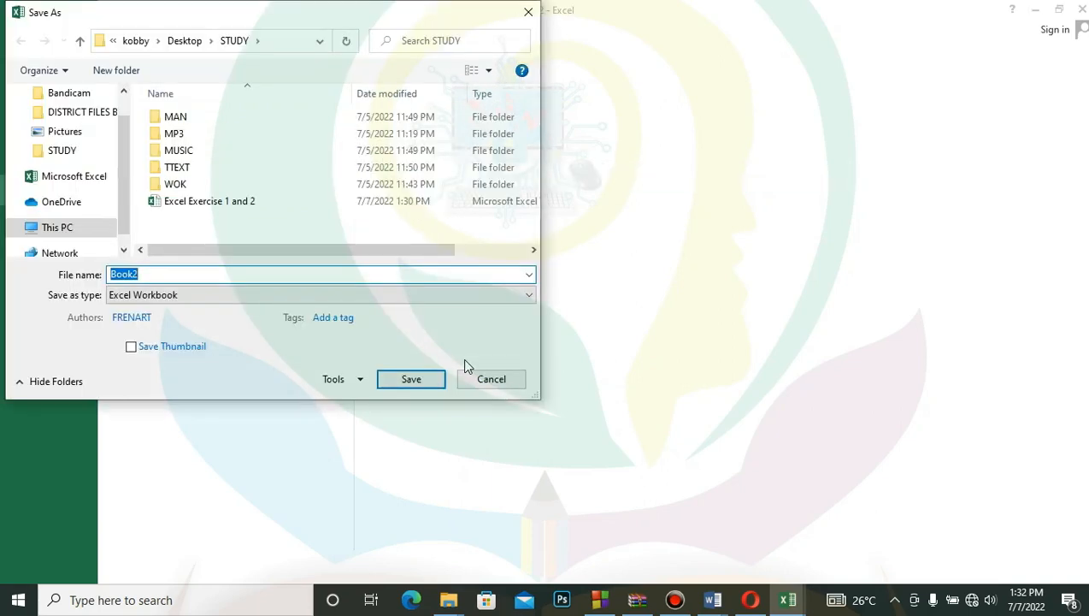
click(411, 379)
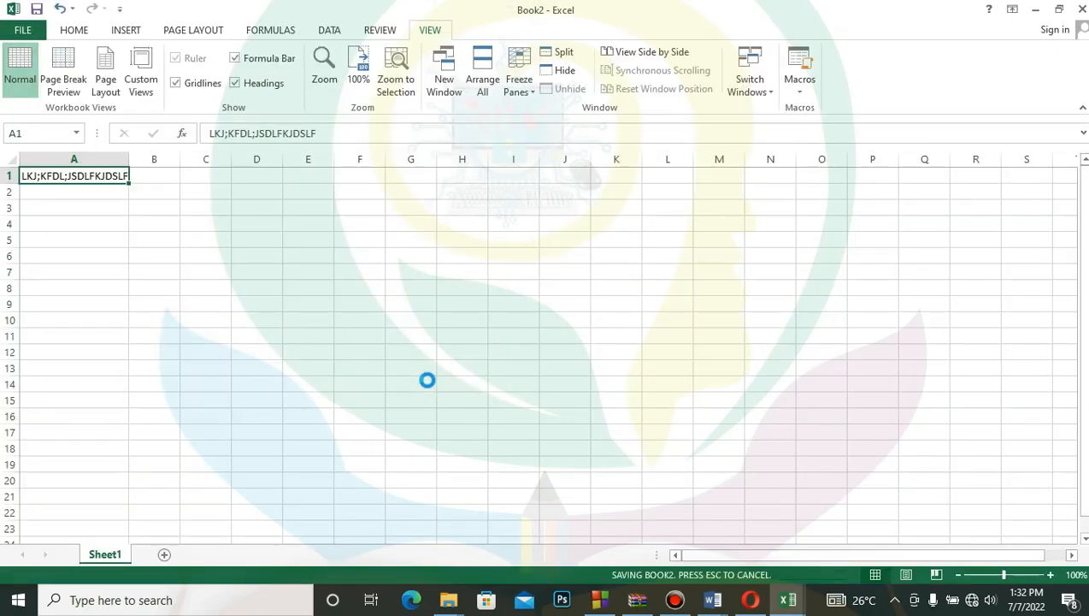
click(1081, 9)
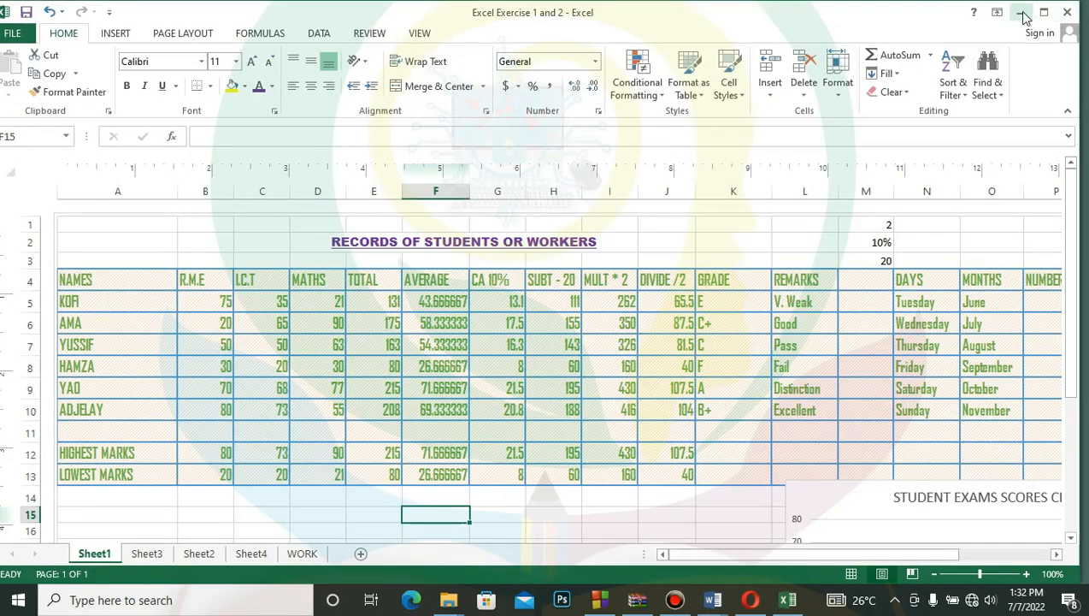
- Test the encryption by reopening Book2 from the desktop's STUDY folder with the workbook password, and close it again
click(1020, 12)
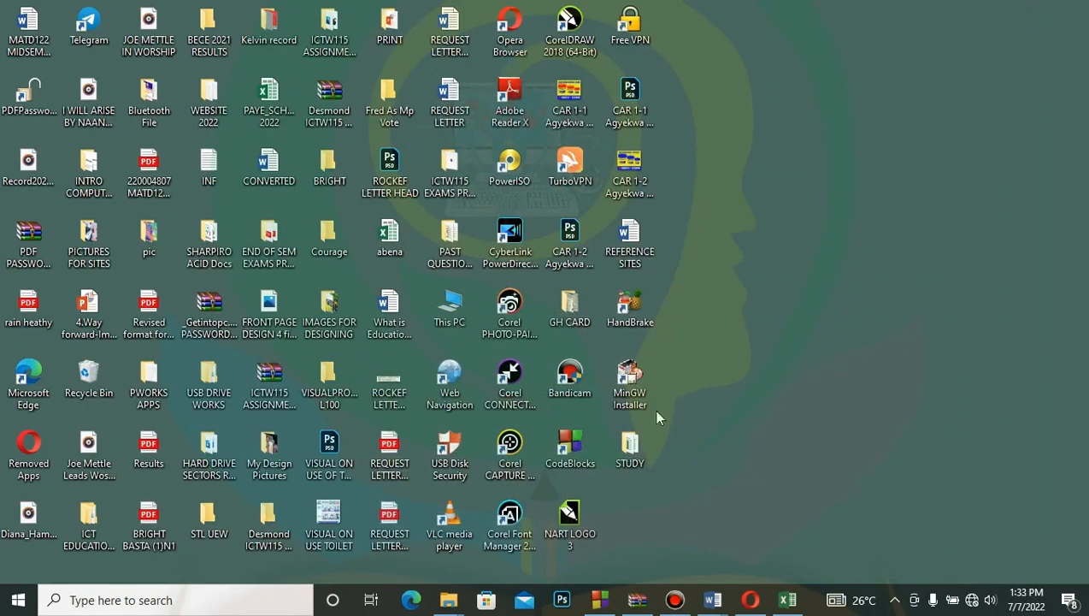
double_click(631, 449)
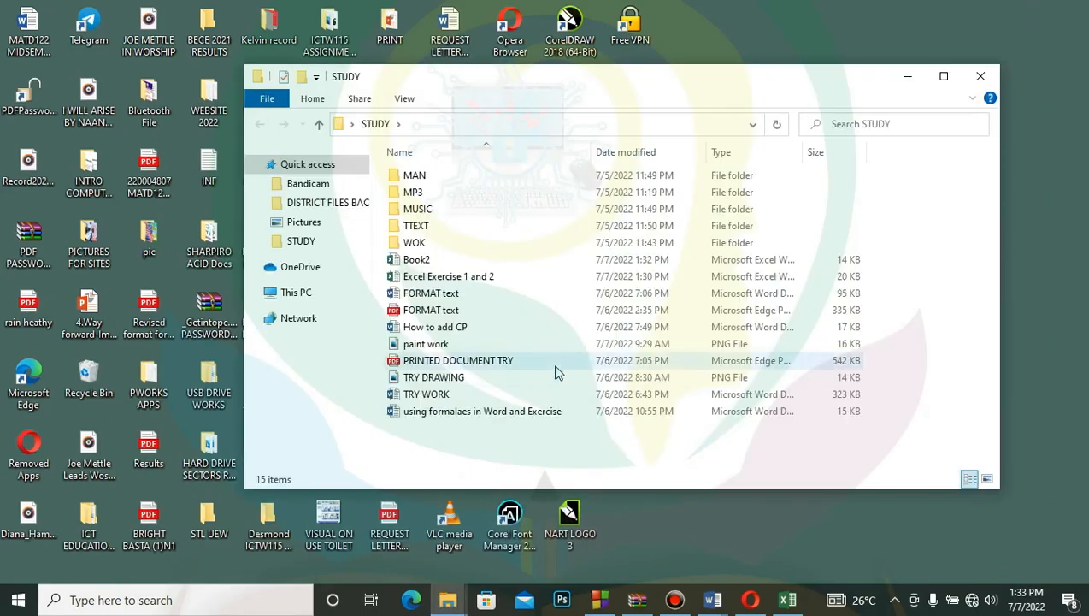
double_click(419, 261)
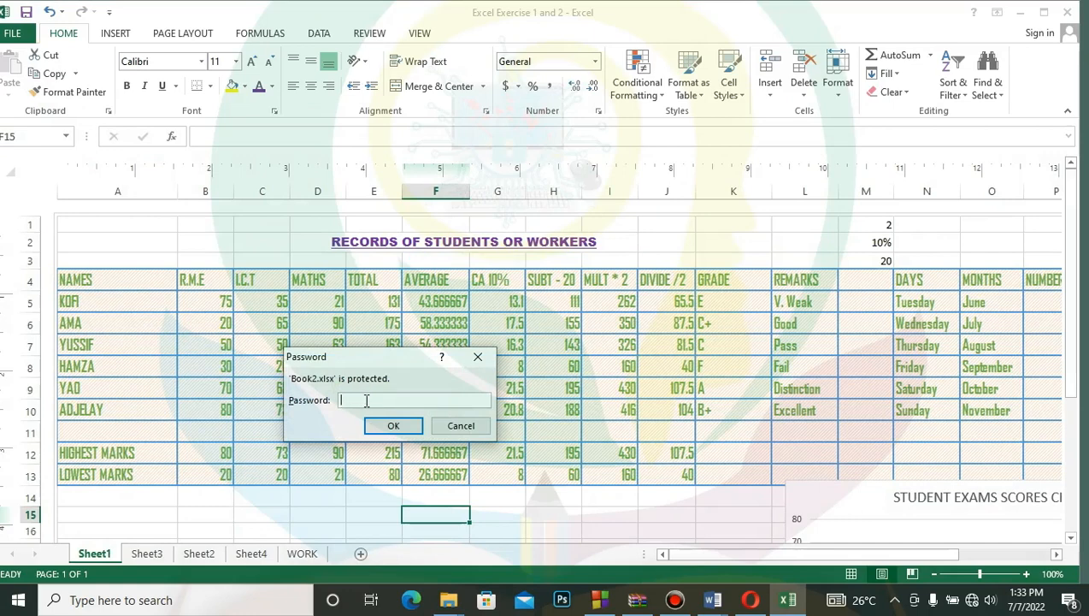
text(•••)
click(390, 425)
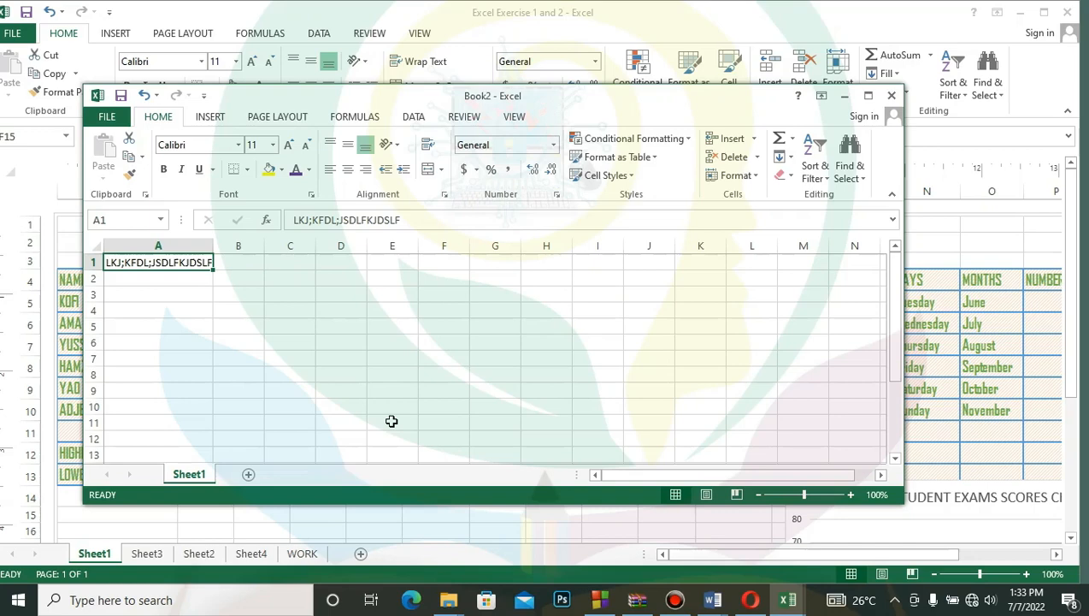
click(892, 94)
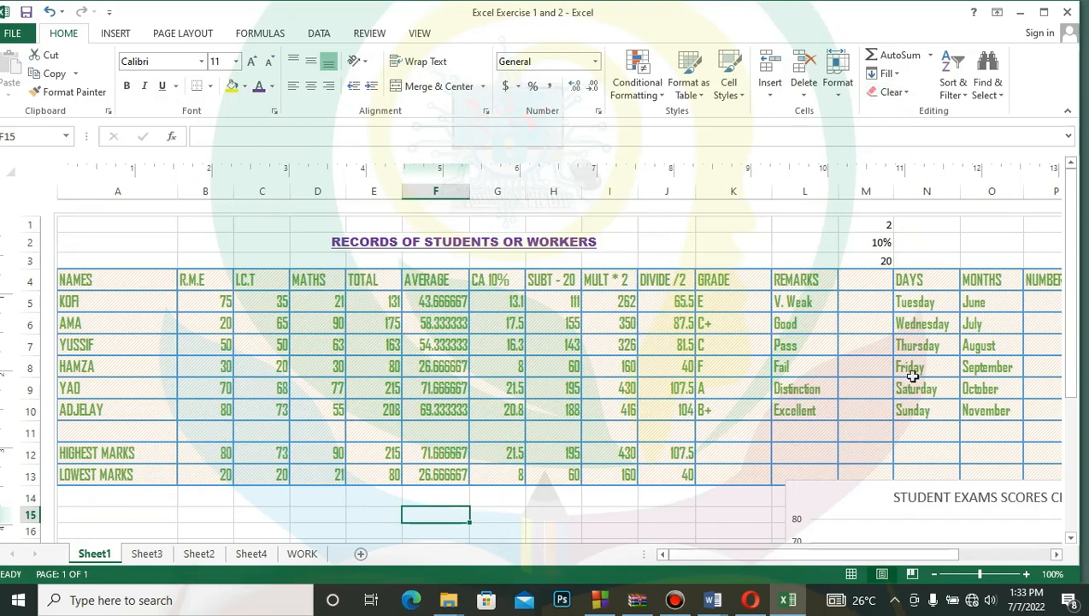
- Examine the records sheet's print preview and print settings, and return to the worksheet
drag(1069, 335, 1076, 370)
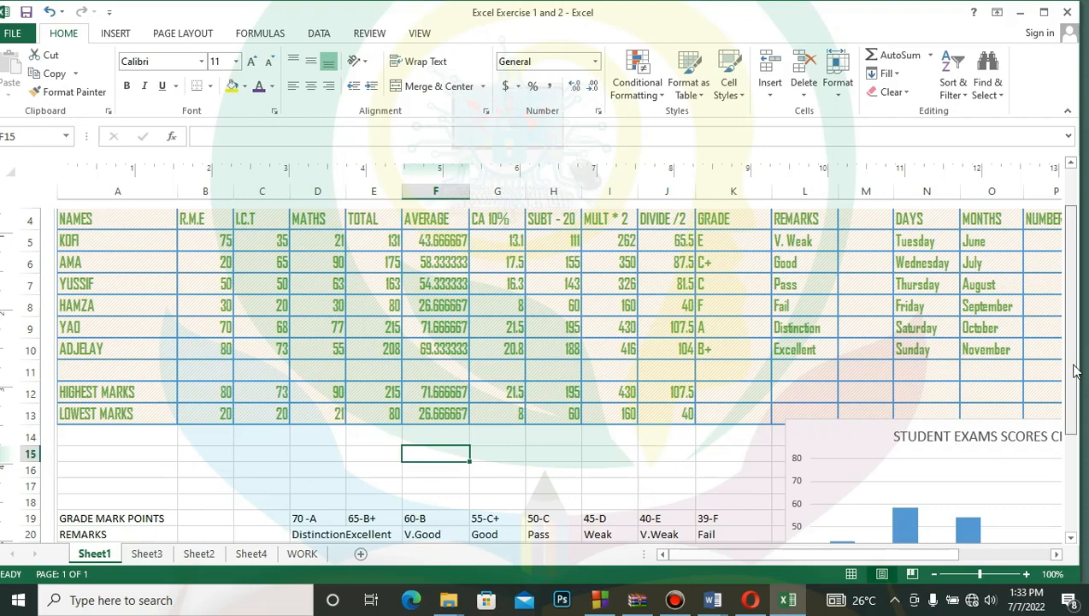
click(10, 35)
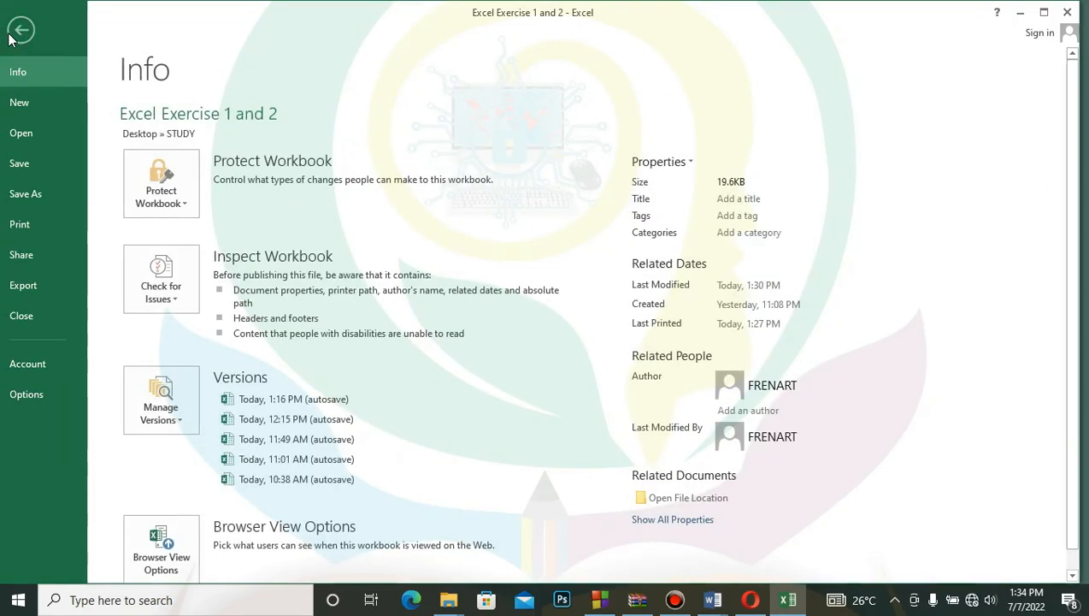
click(20, 235)
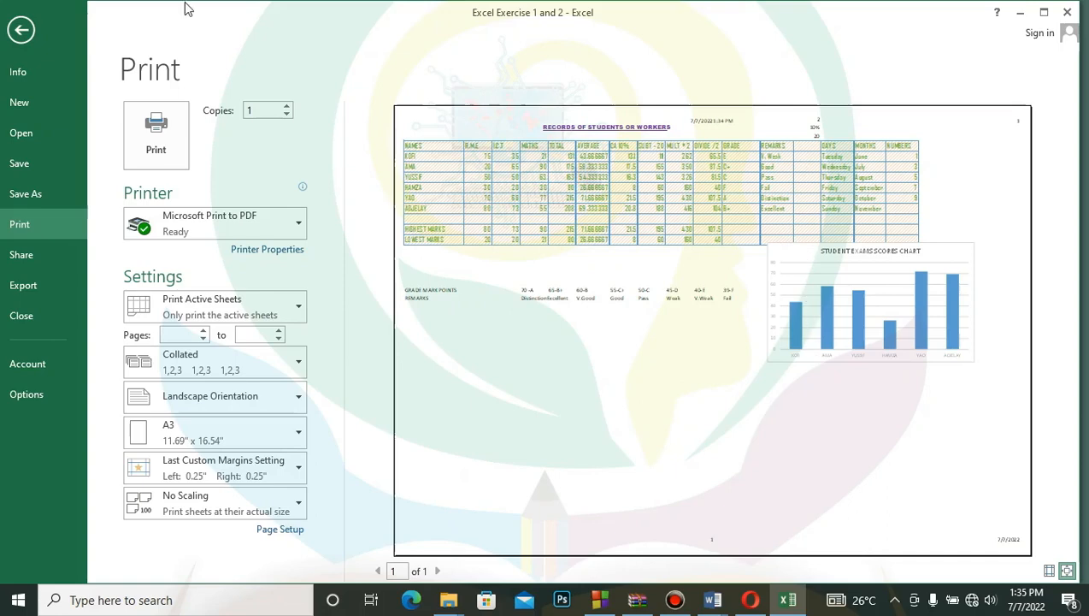
click(21, 30)
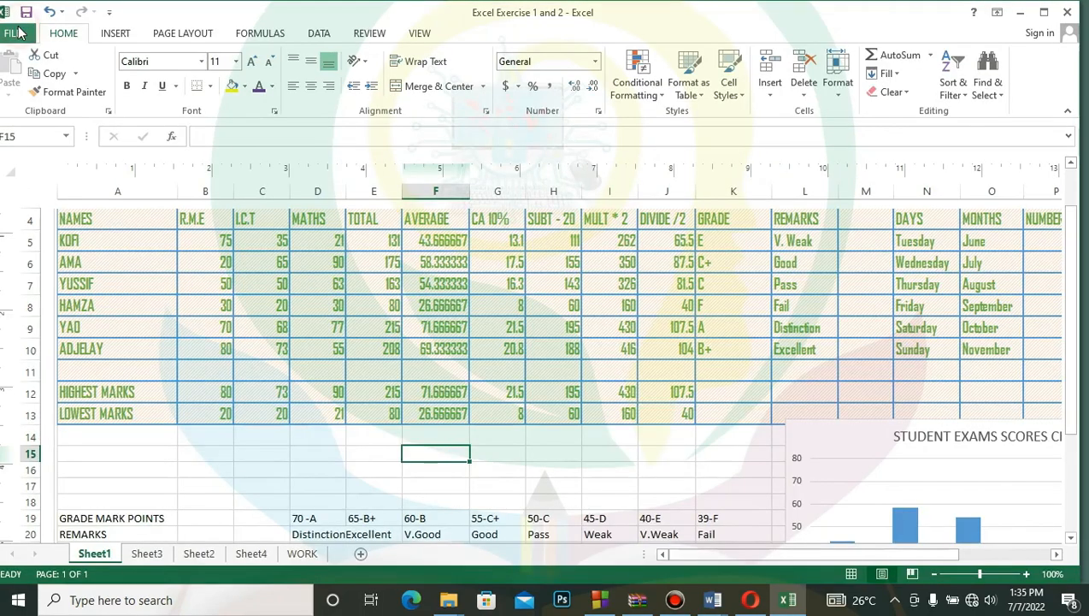
- Move the student exams scores chart down by about one row and preview the selected chart alone for printing
click(866, 435)
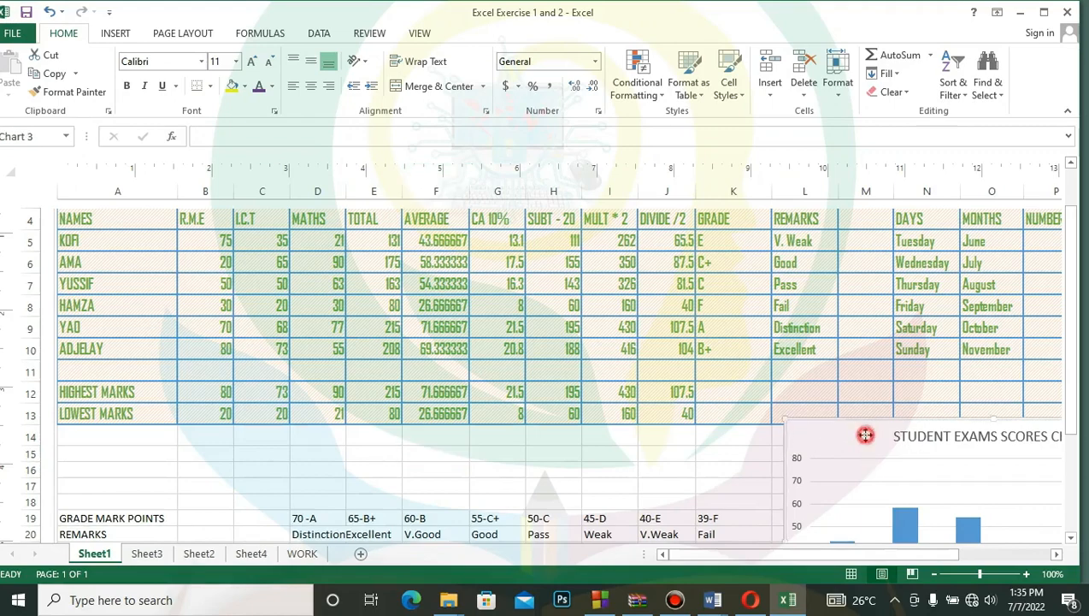
drag(865, 436, 866, 459)
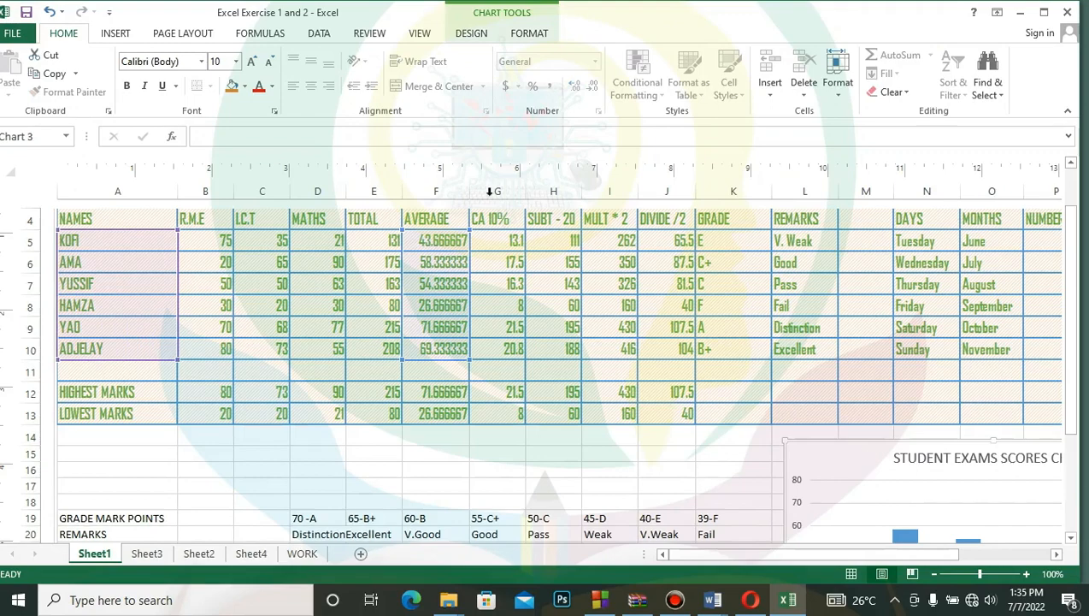
click(13, 33)
click(35, 224)
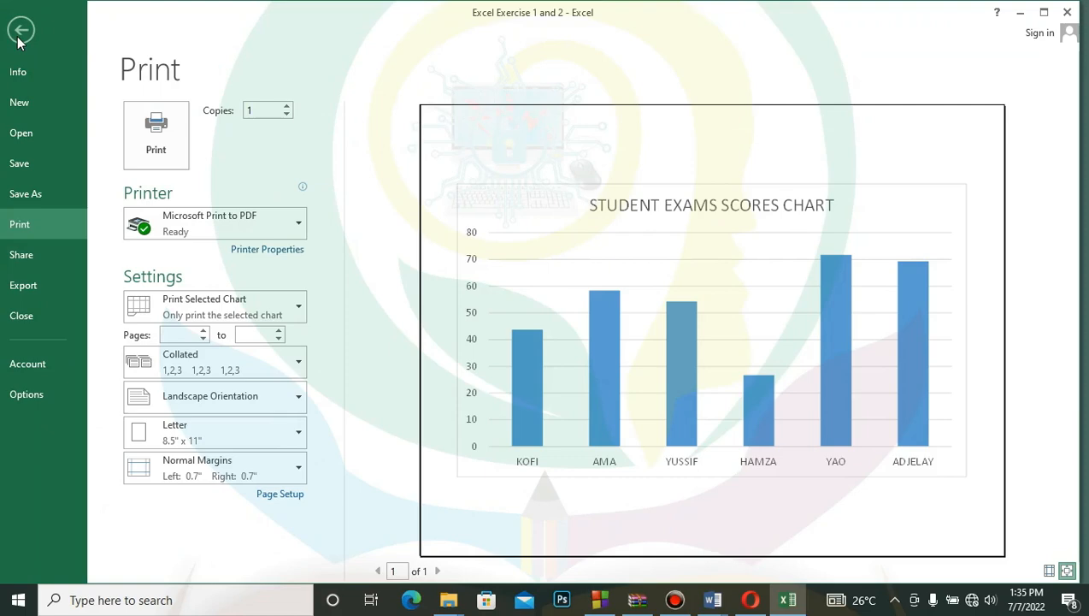
click(19, 38)
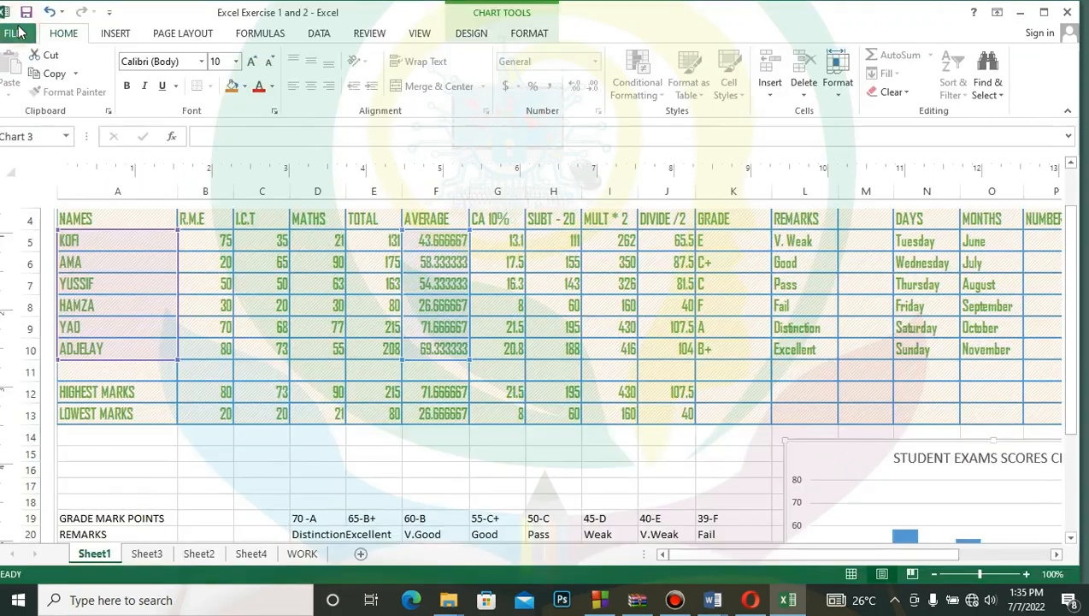
- Deselect the student exams scores chart and preview the whole records sheet for printing
click(726, 455)
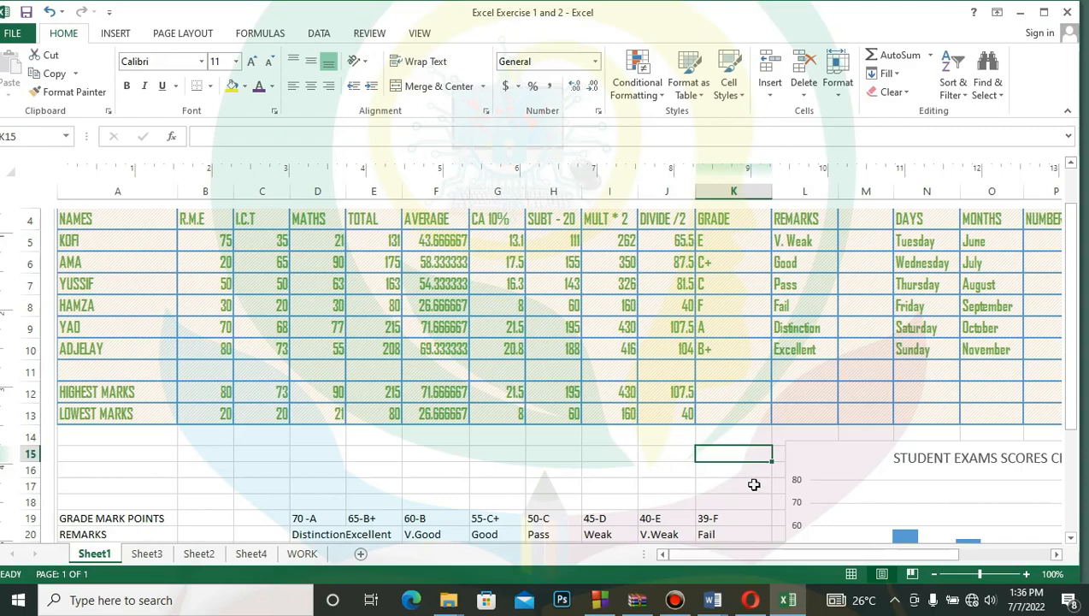
click(12, 33)
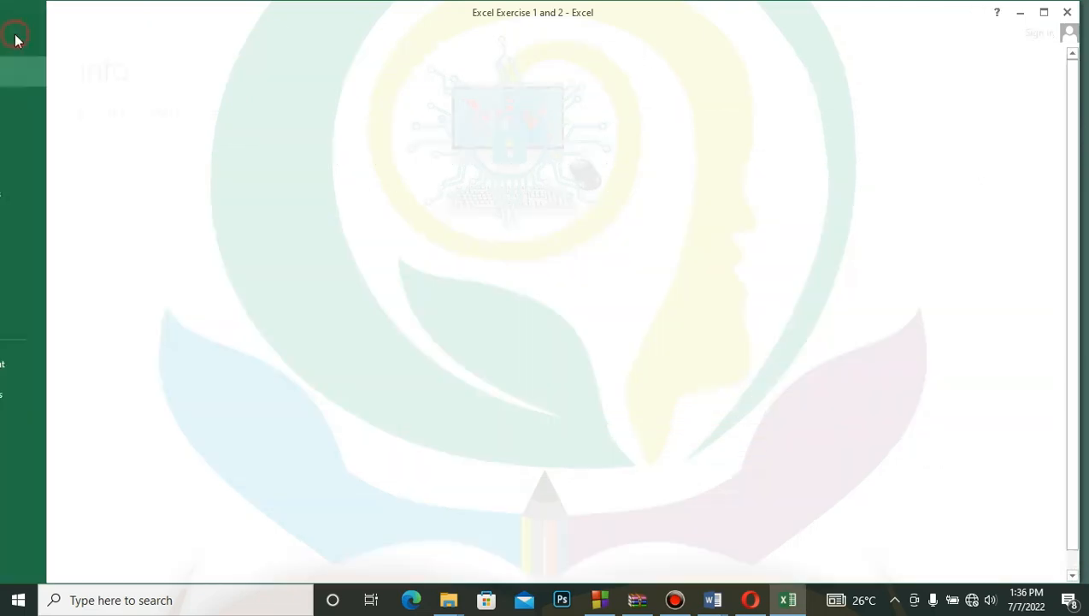
click(36, 222)
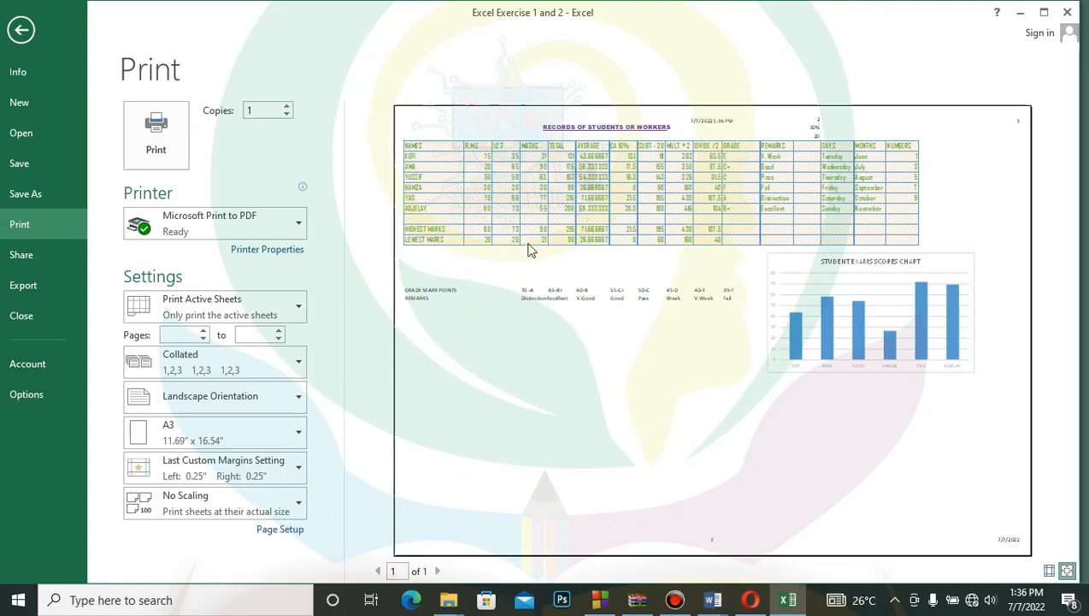
- Try raising the number of print copies and set it back to 1
click(288, 107)
click(288, 107)
click(288, 107)
click(288, 107)
click(288, 117)
click(288, 117)
click(288, 116)
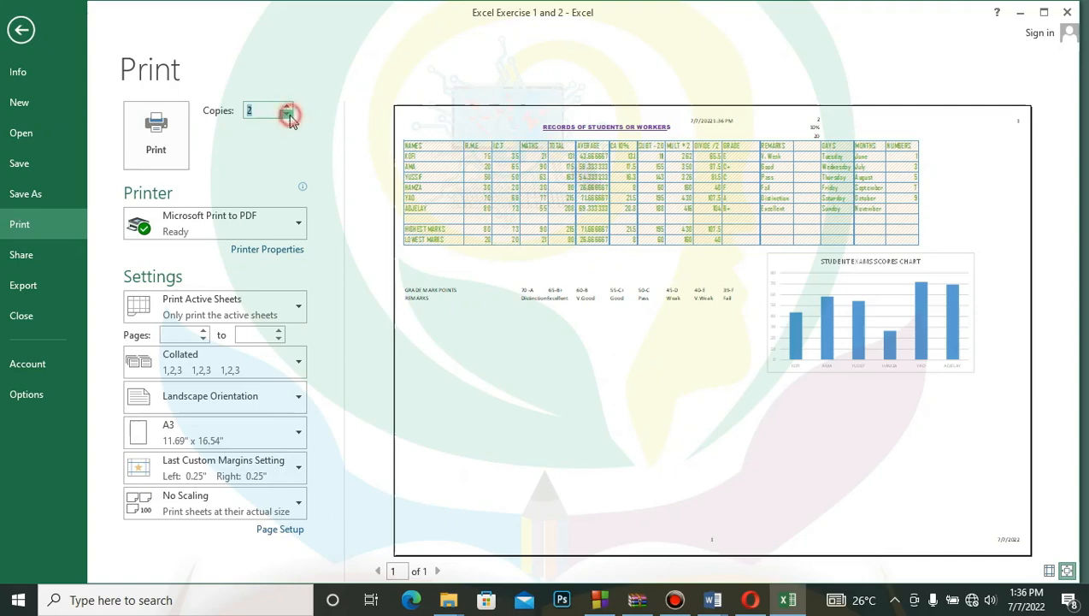
click(288, 116)
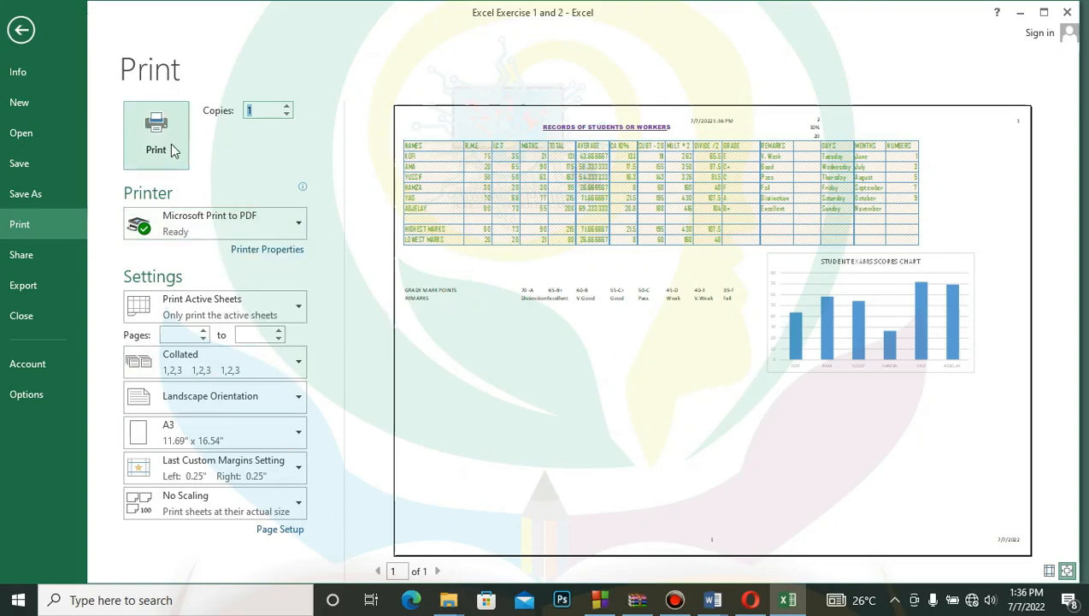
- Review the available printers, choose Microsoft Print to PDF, and return to the worksheet
click(299, 229)
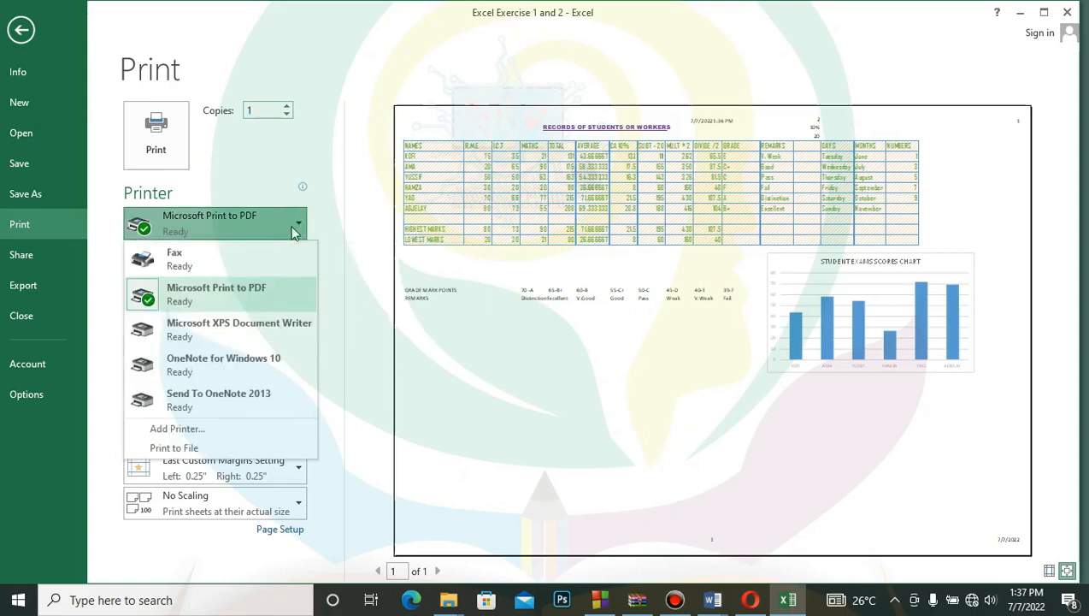
click(244, 293)
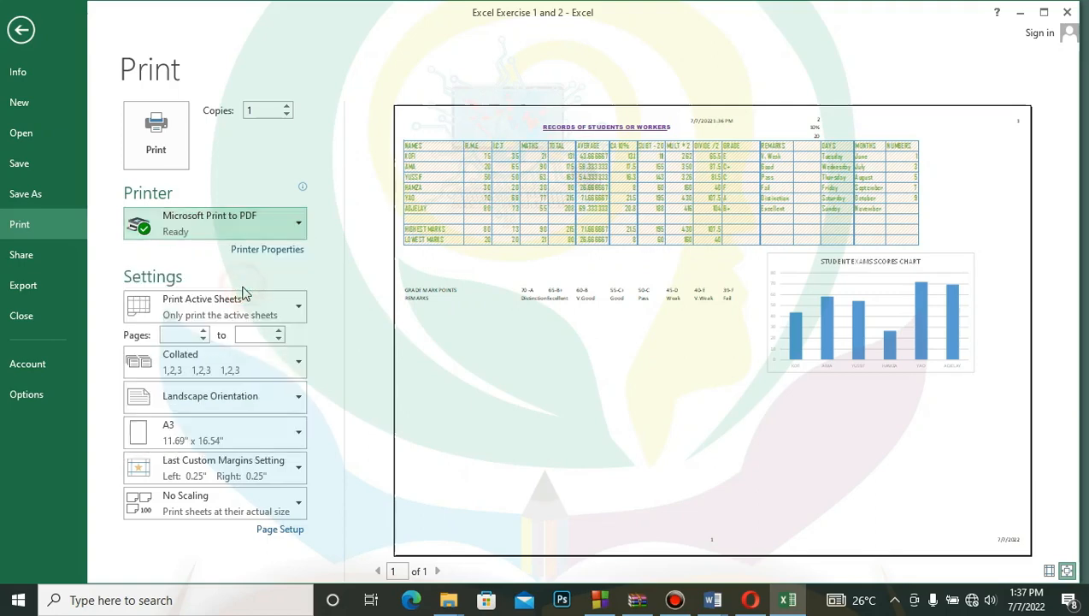
click(300, 224)
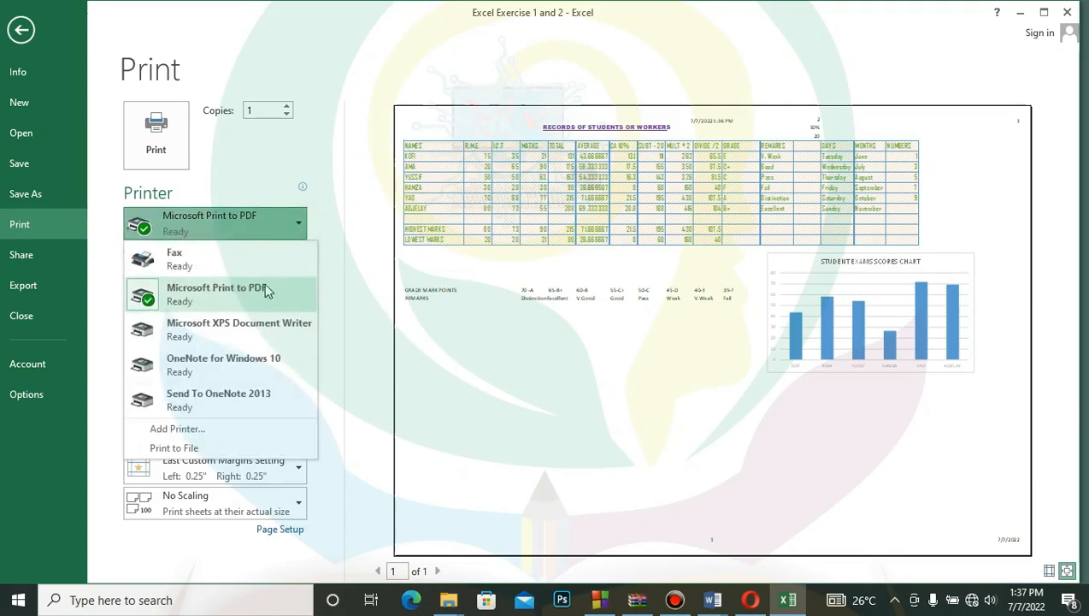
click(222, 295)
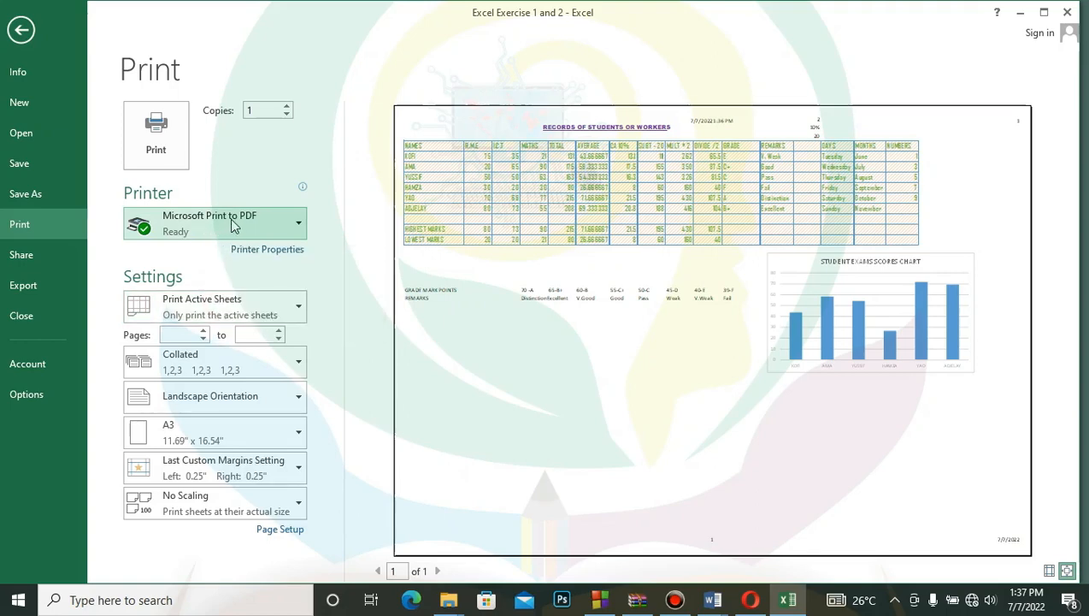
mouse_move(236, 224)
click(21, 30)
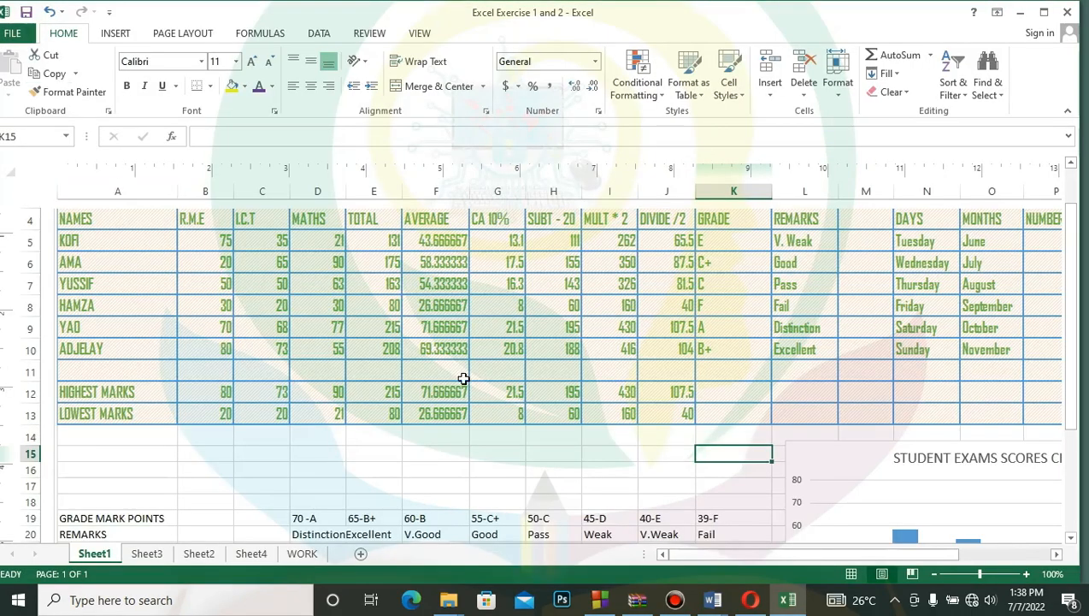
- Look through Sheet3, Sheet2 and Sheet4, and return to the records table on Sheet1
click(425, 454)
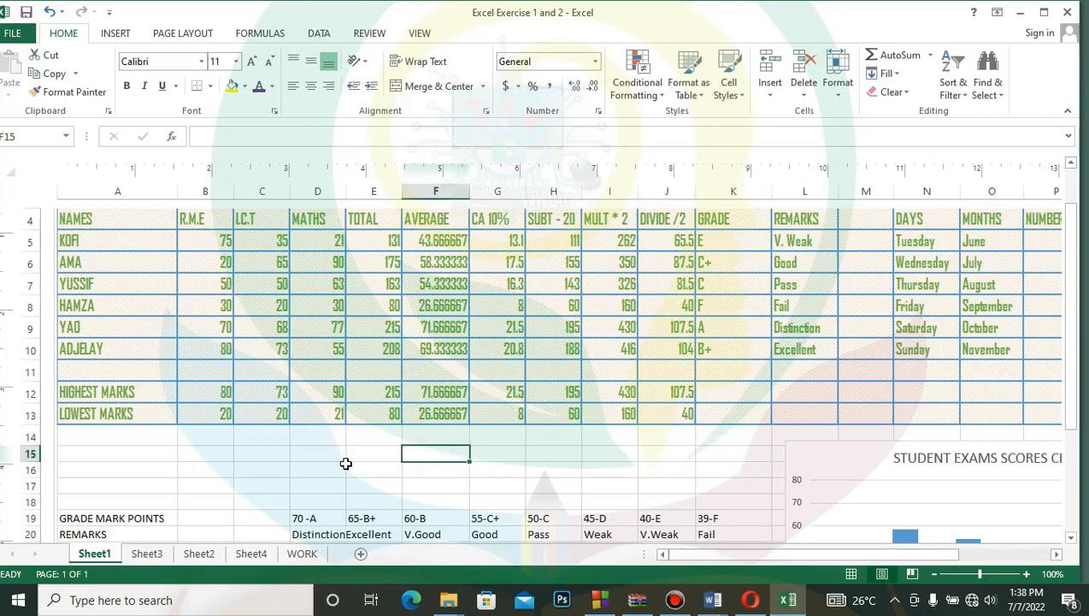
click(147, 554)
click(205, 555)
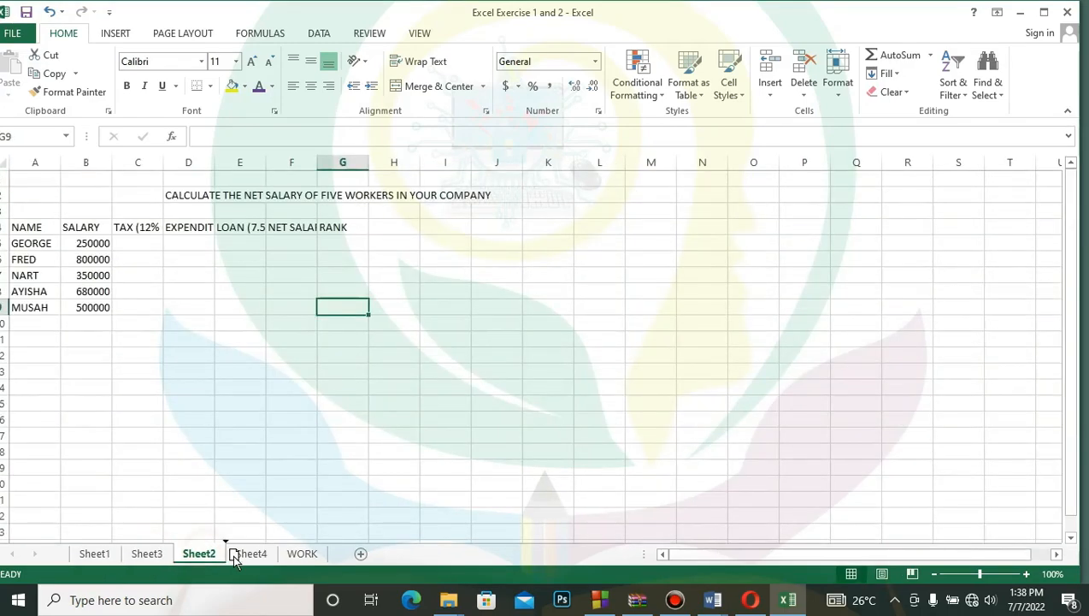
click(241, 554)
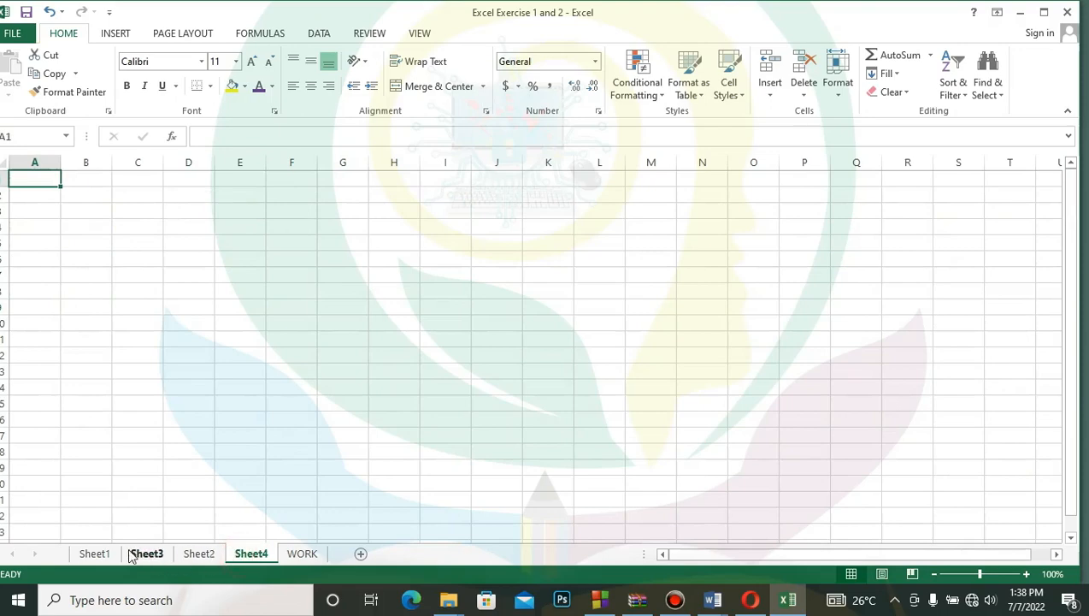
click(101, 554)
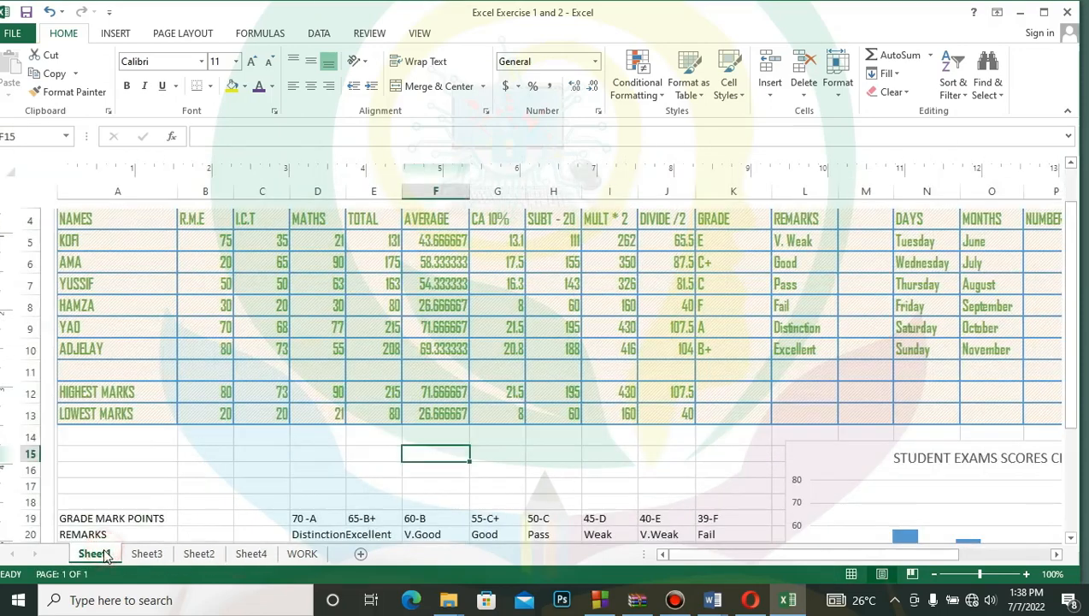
click(329, 460)
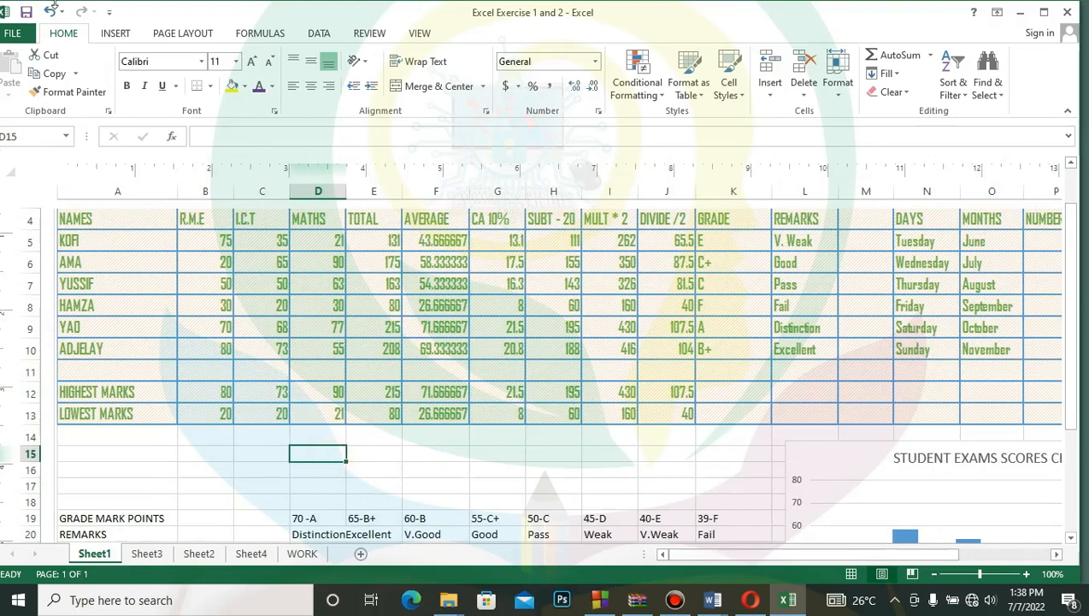
- Enter pages 2,5,8,9 to 15 as the page range in the records sheet's print settings
click(6, 34)
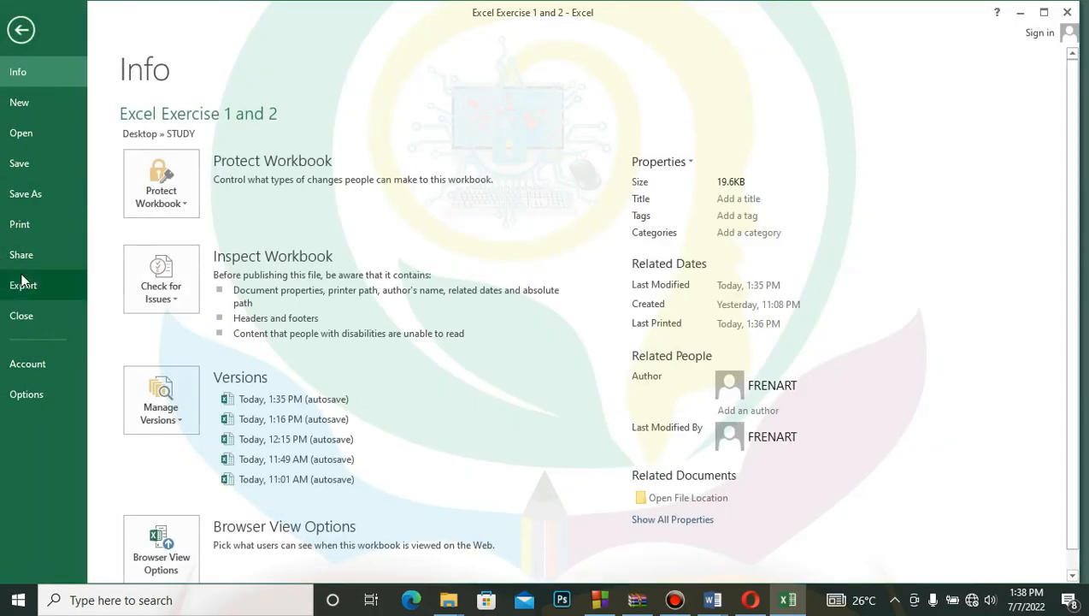
click(33, 221)
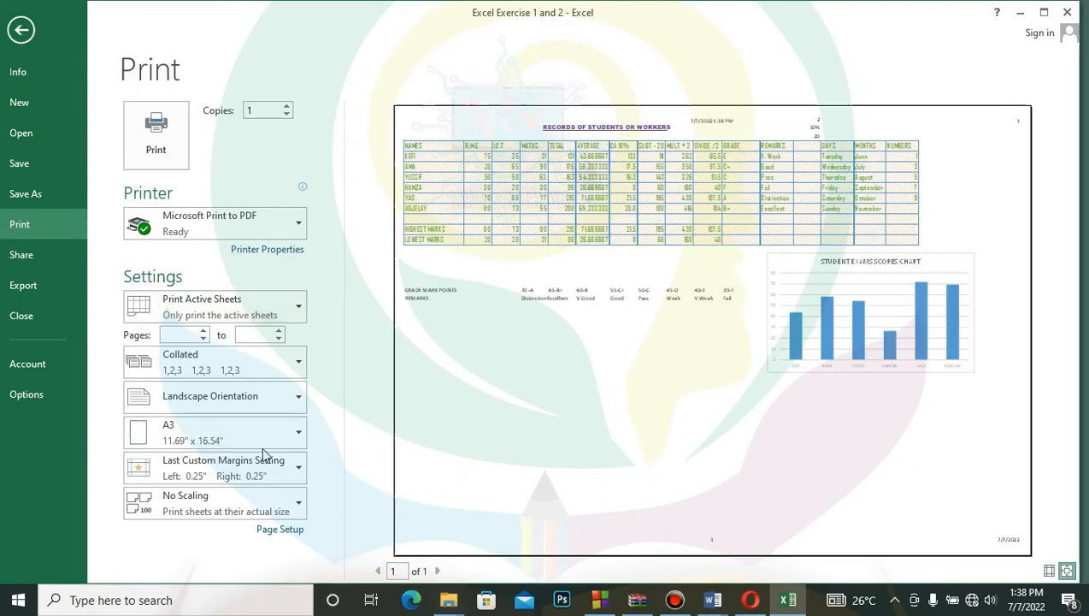
click(167, 334)
text(2)
text(5,8,9,)
click(265, 334)
text(15)
drag(162, 335, 175, 333)
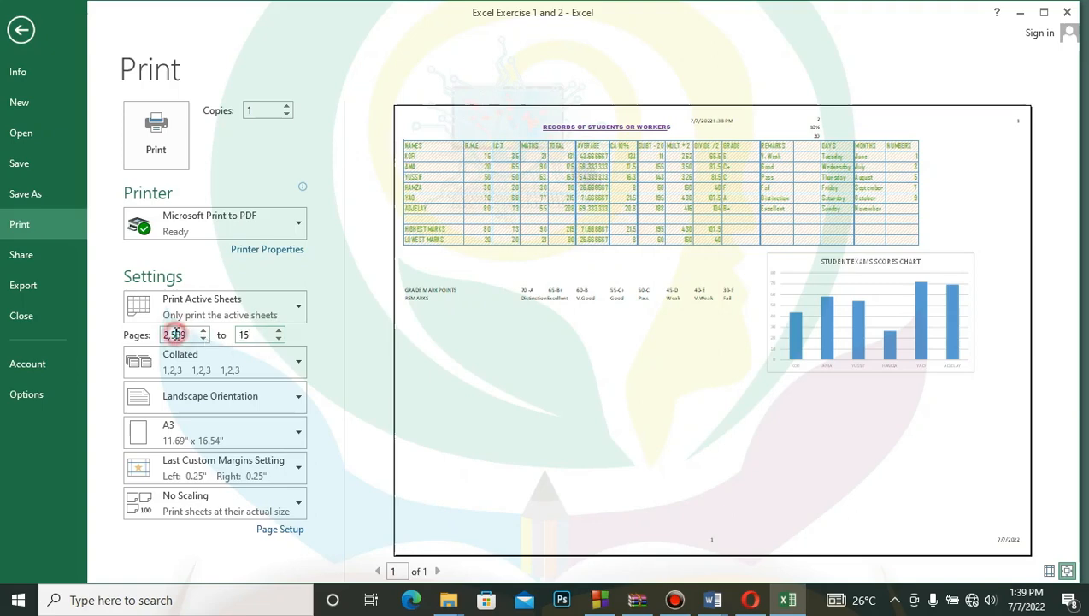
click(176, 334)
text(,)
click(183, 335)
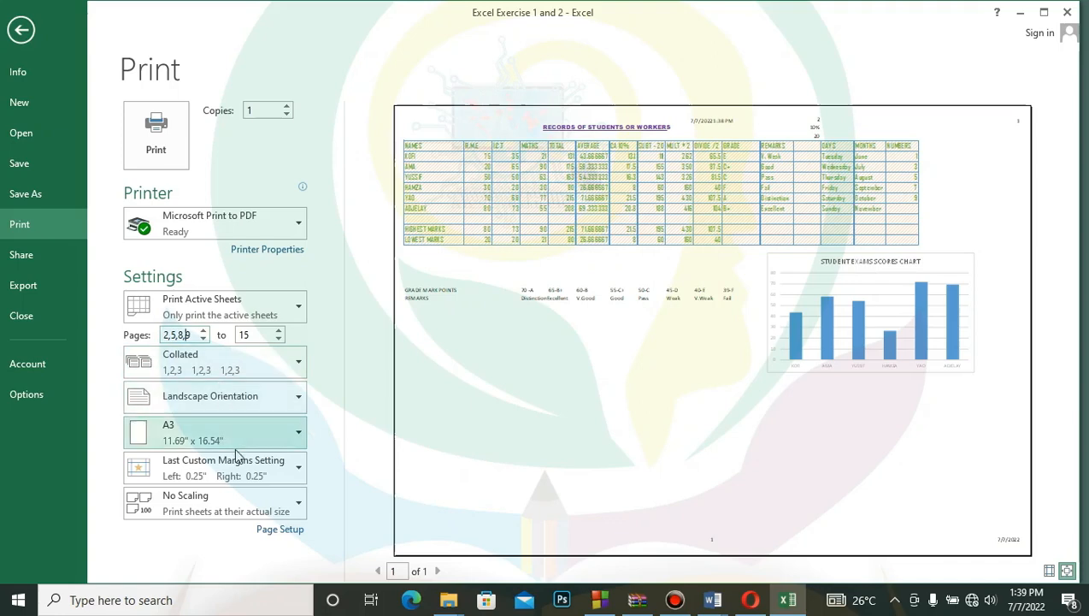
- Review the collation and page orientation options for printing, choosing Landscape Orientation
click(254, 407)
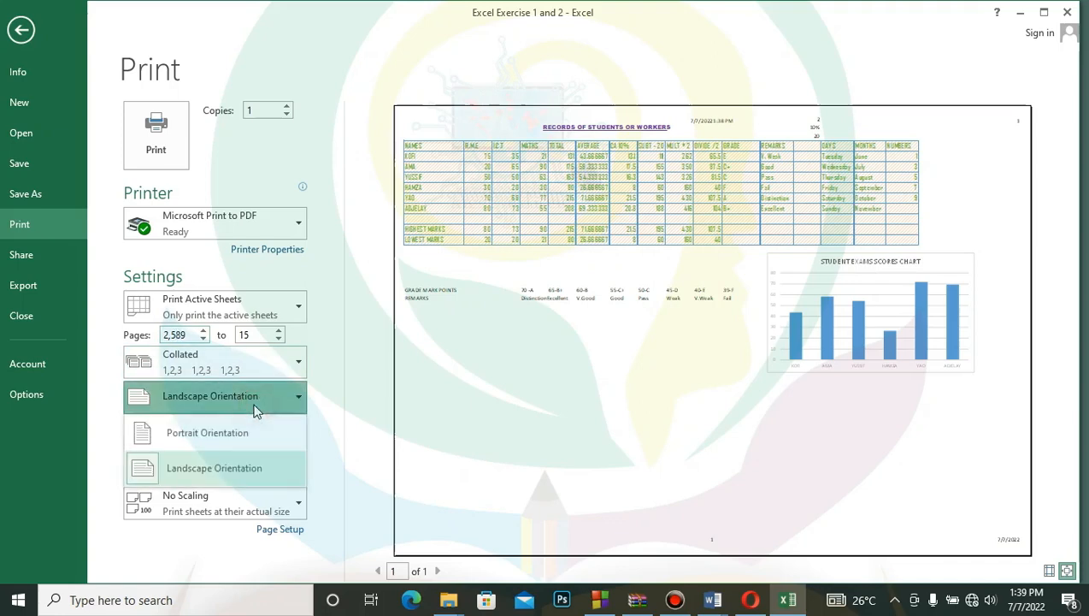
click(257, 368)
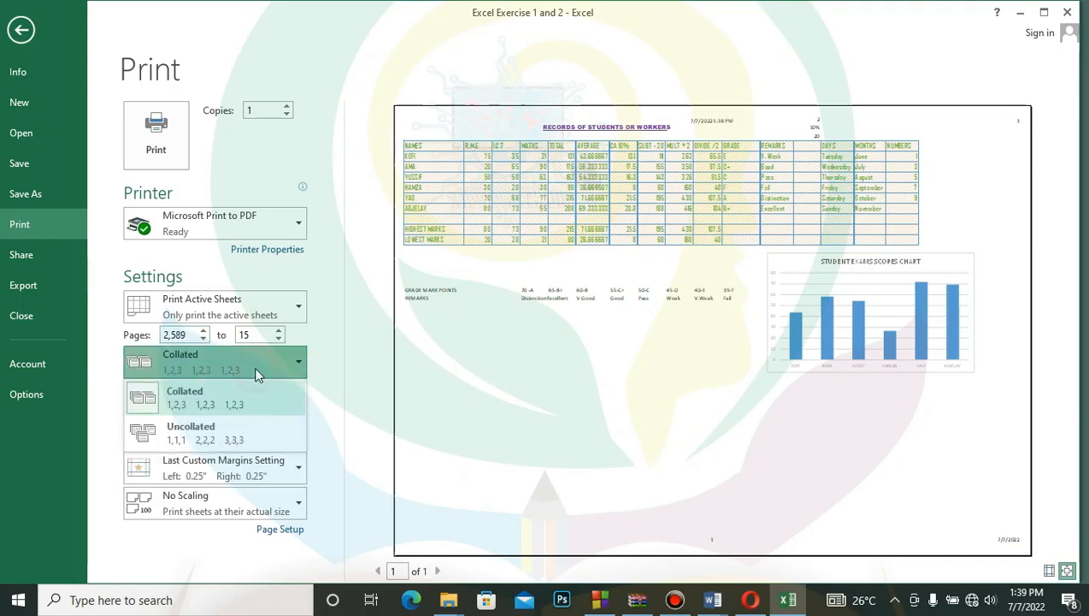
click(254, 366)
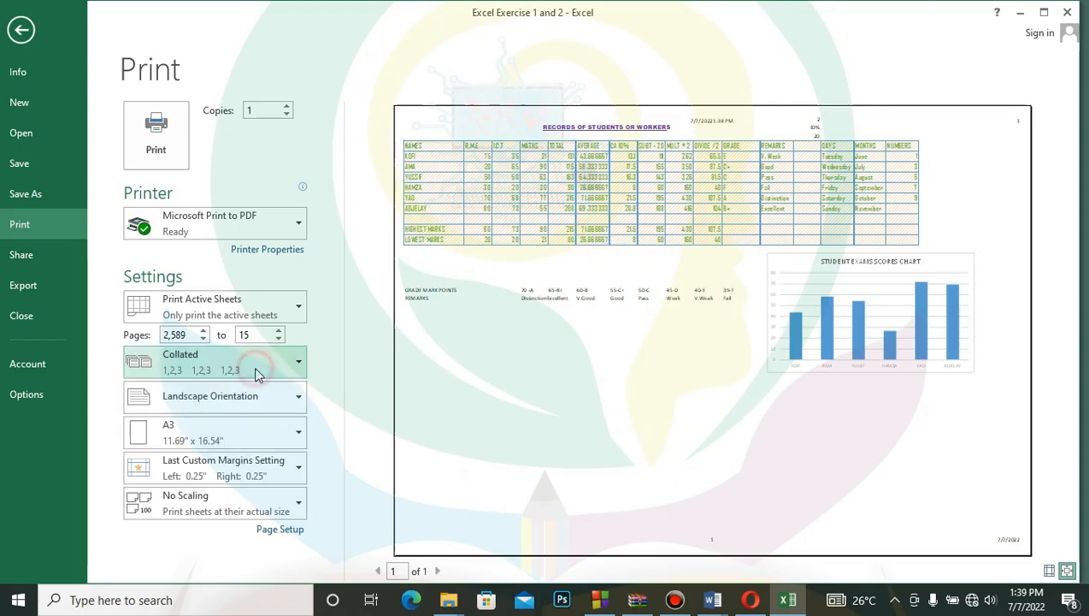
click(299, 401)
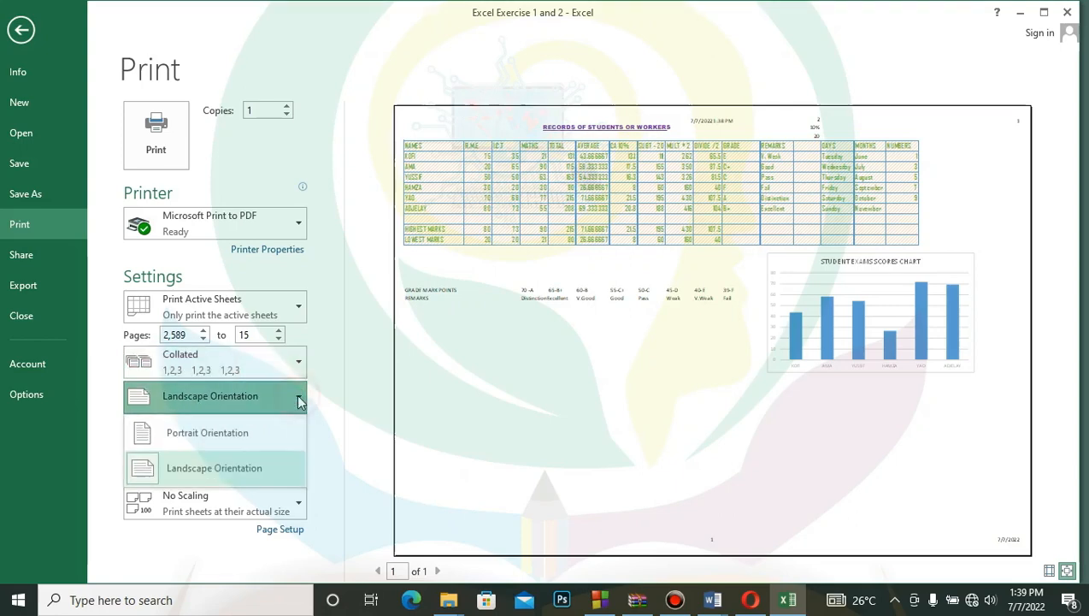
click(272, 465)
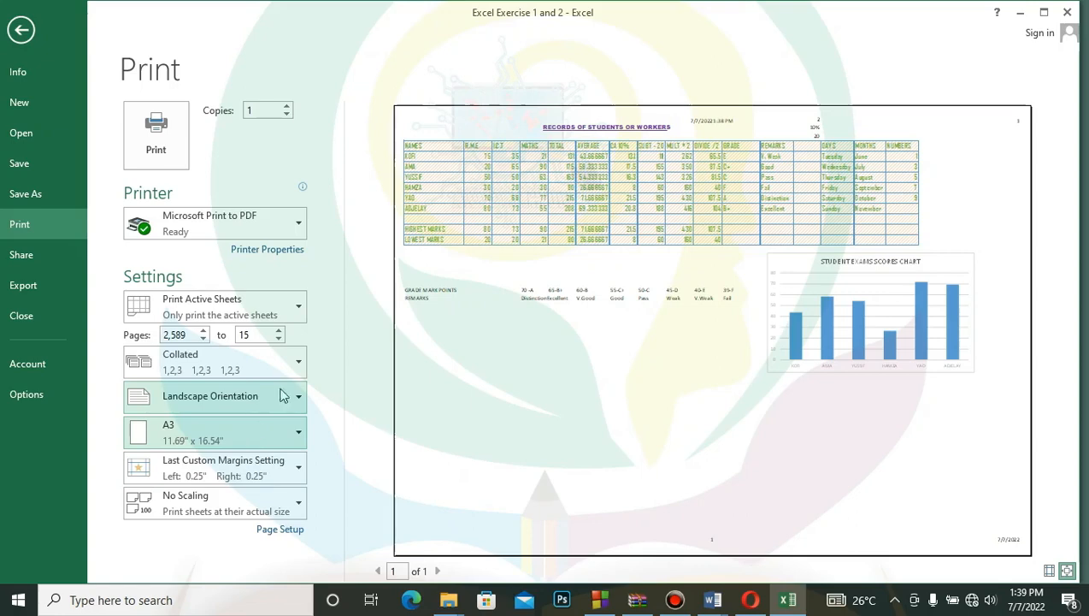
- Examine the choices for printing active sheets, the entire workbook or a selection, and return to the worksheet
click(301, 308)
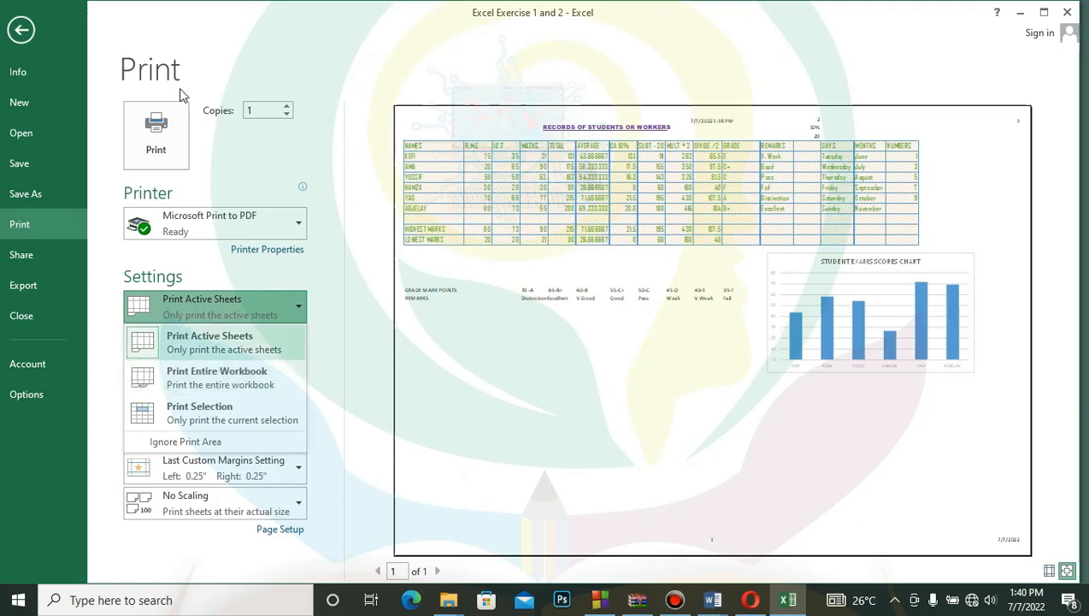
click(21, 30)
click(22, 30)
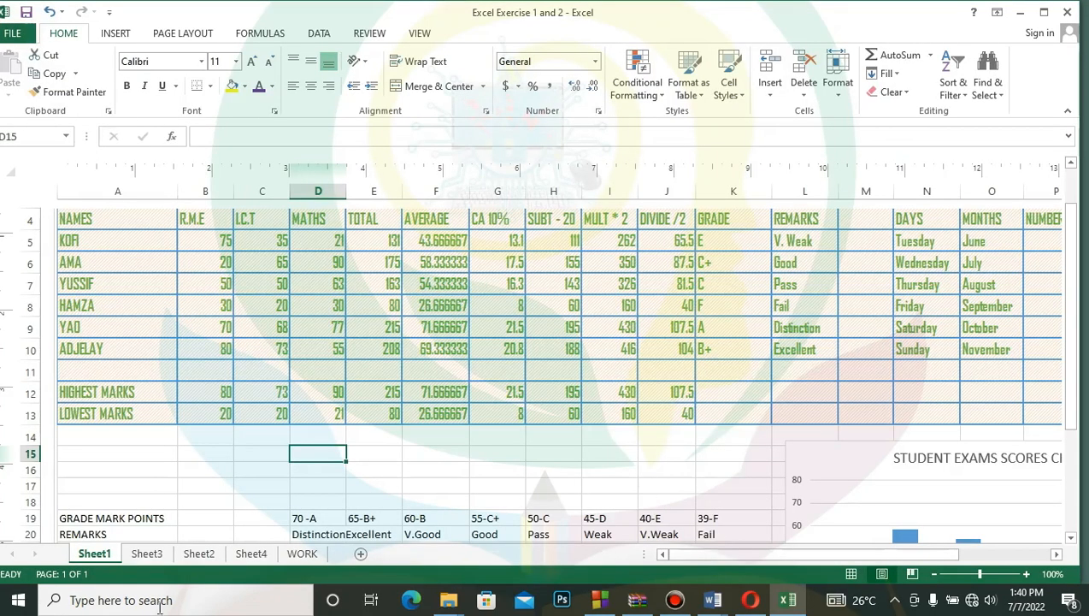
click(28, 34)
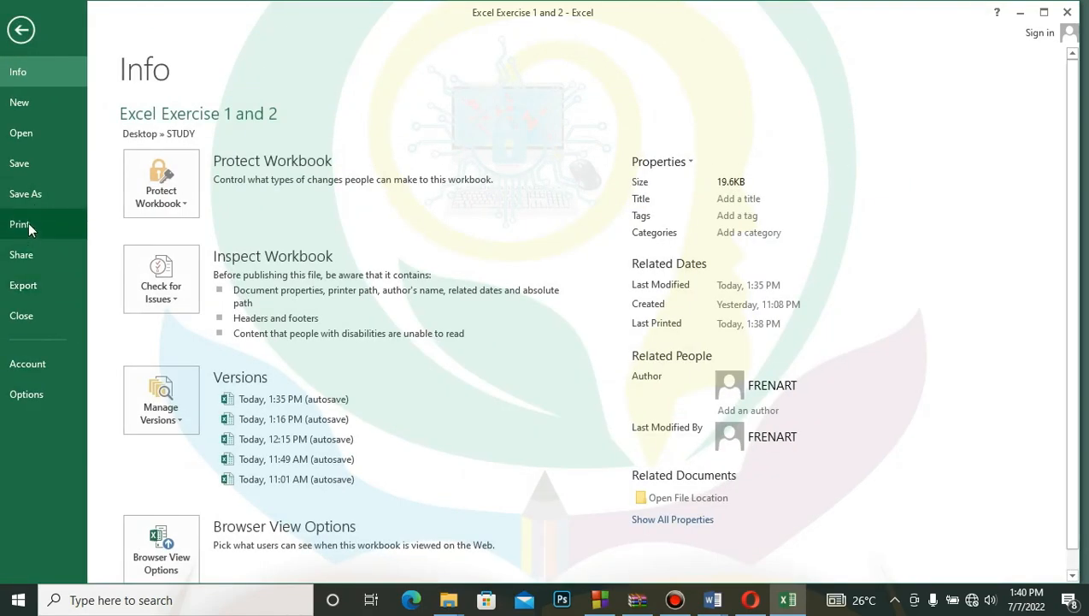
click(27, 223)
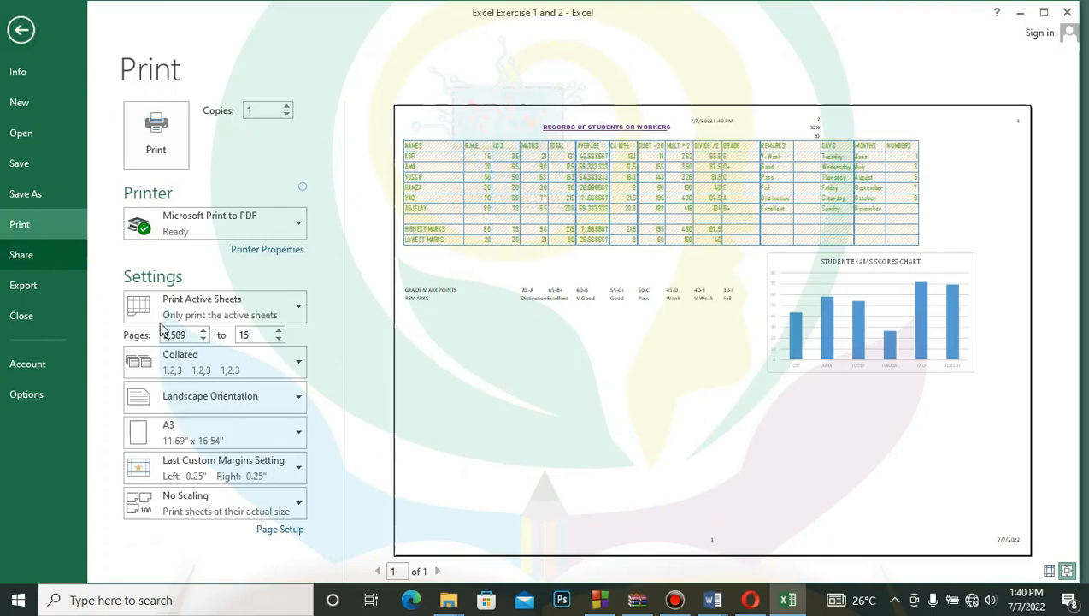
click(295, 313)
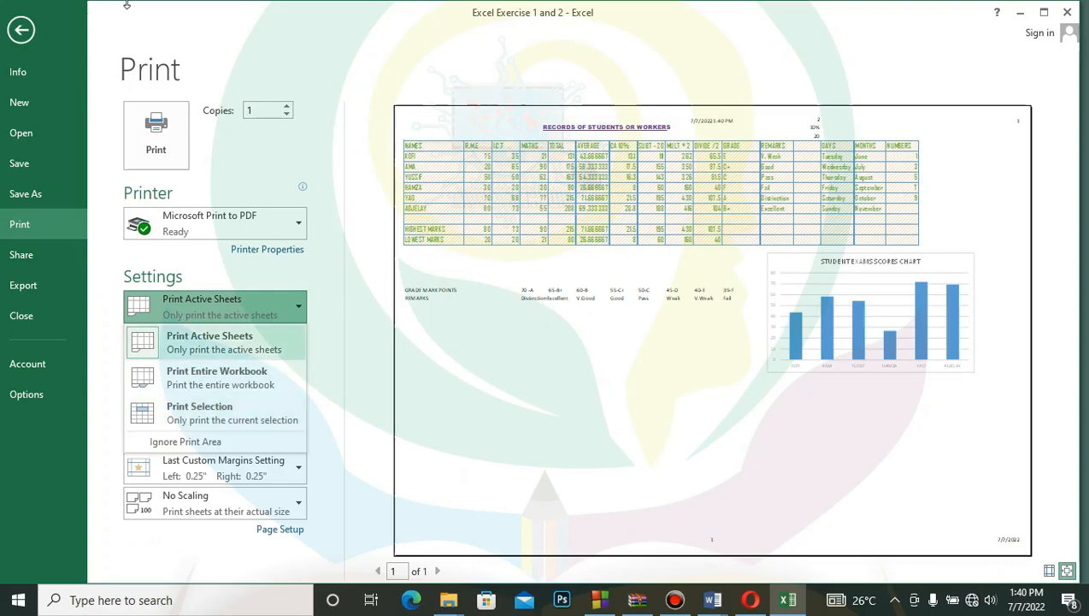
click(23, 31)
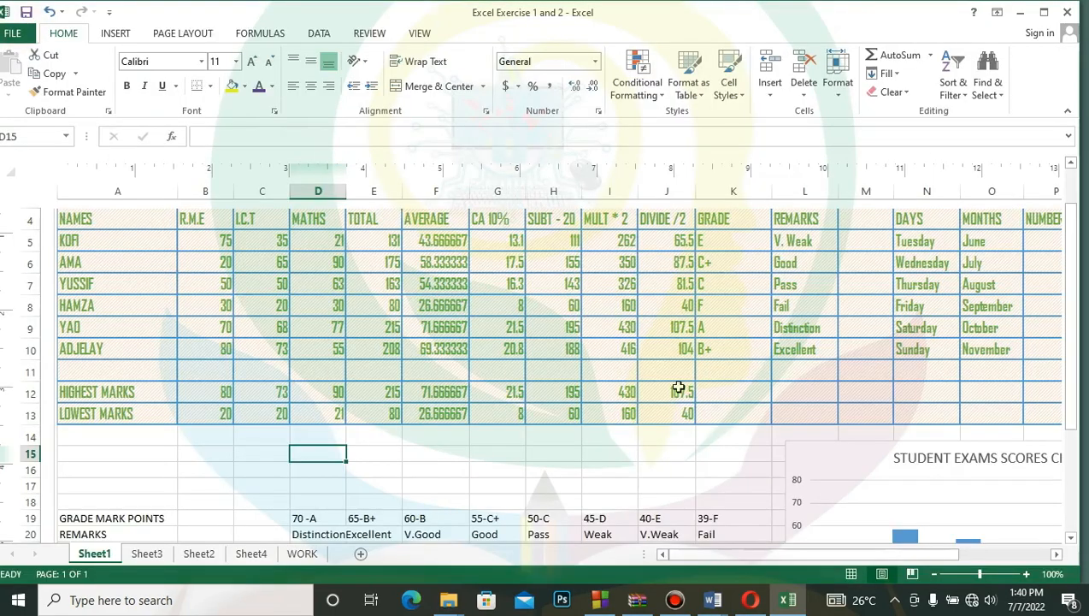
- Preview only the student exams scores chart for printing, return to the worksheet and deselect the chart
click(819, 452)
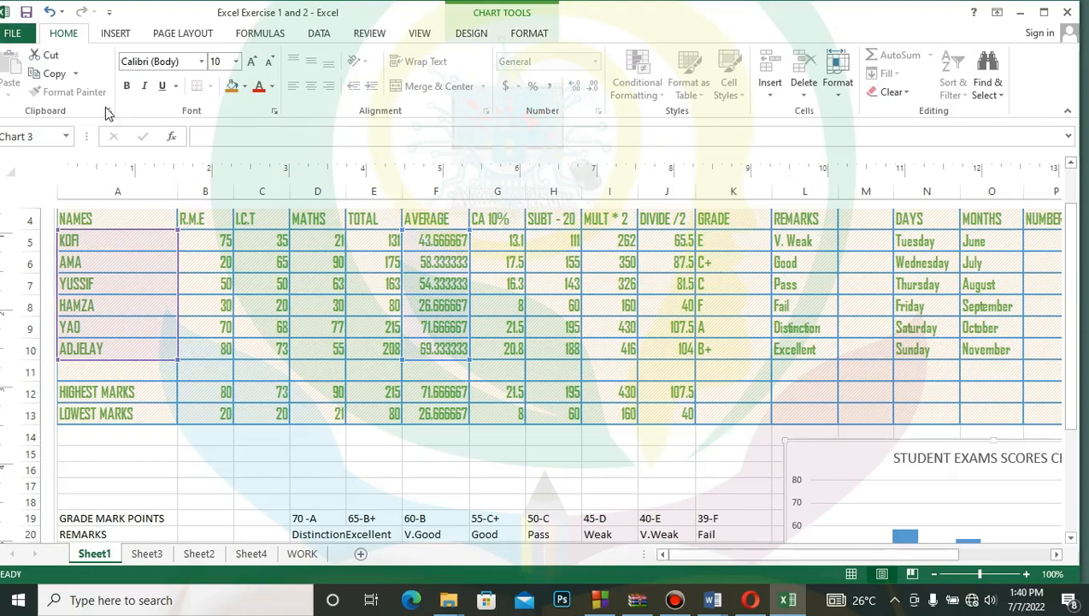
click(12, 34)
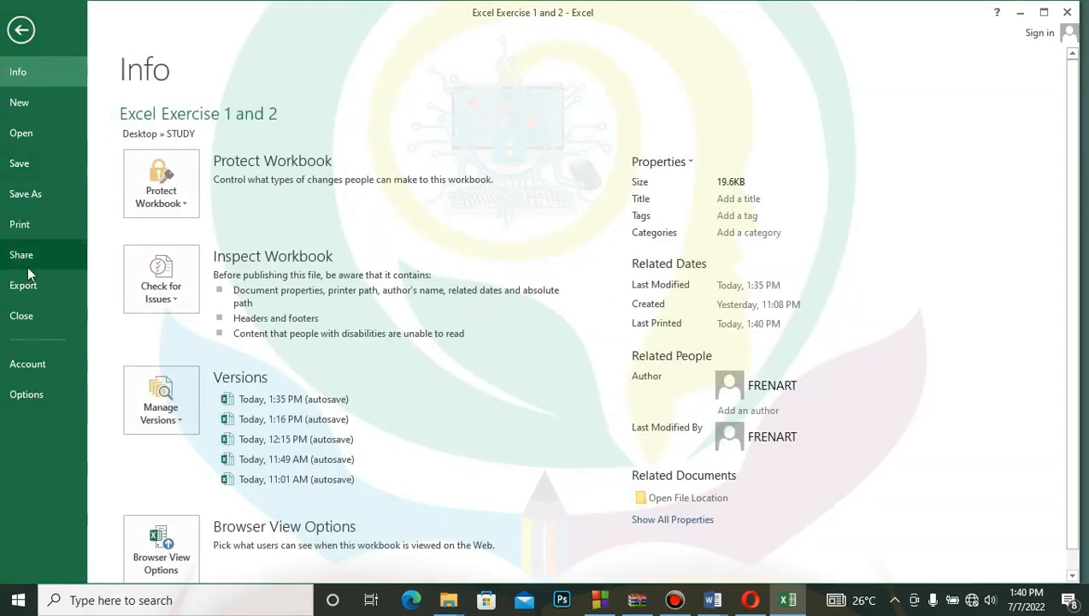
click(34, 225)
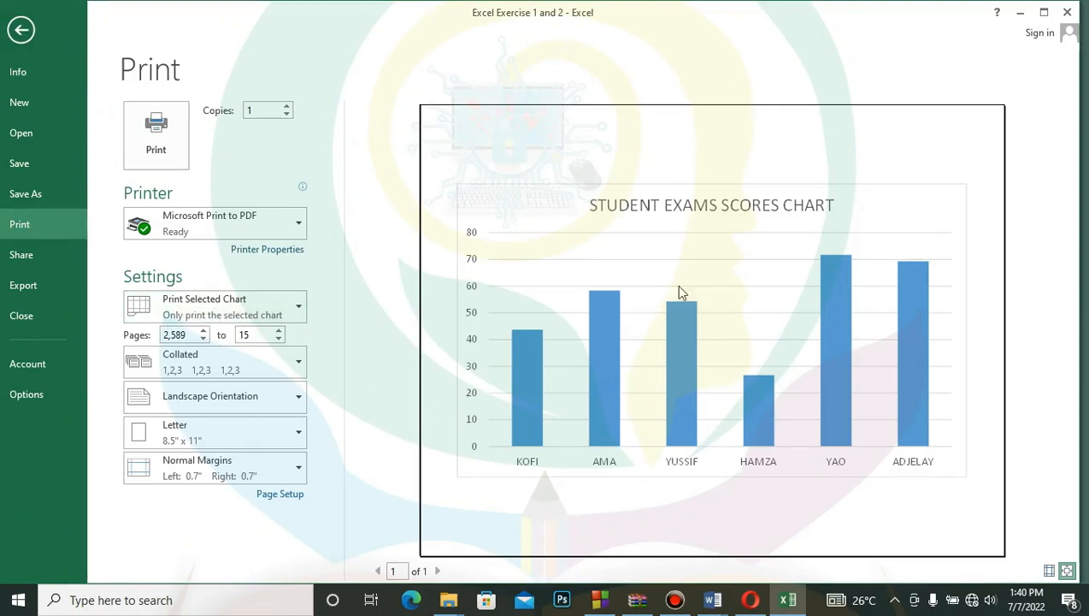
click(22, 32)
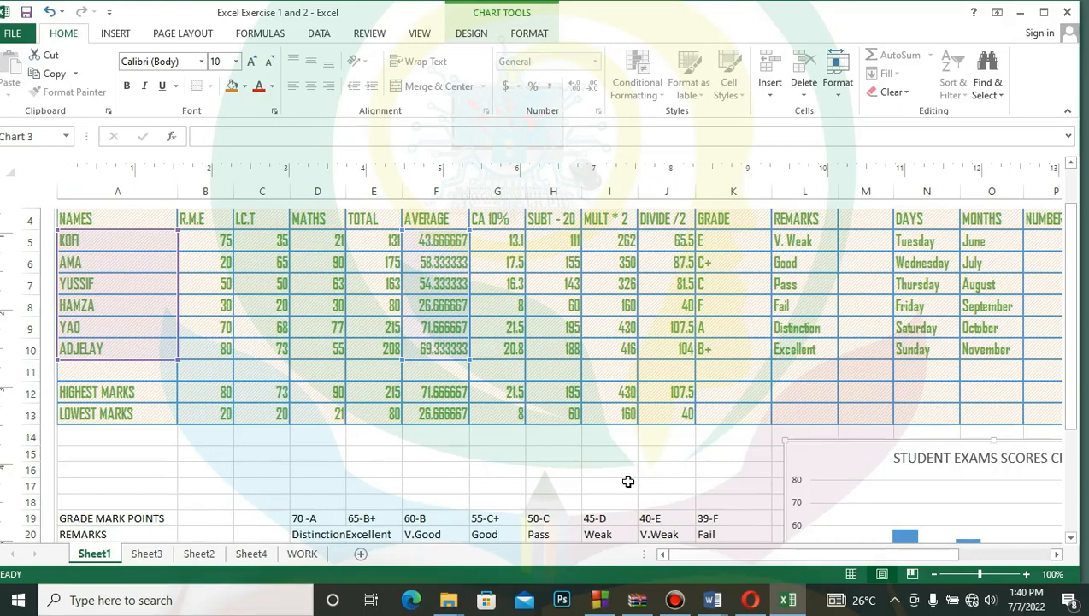
click(599, 471)
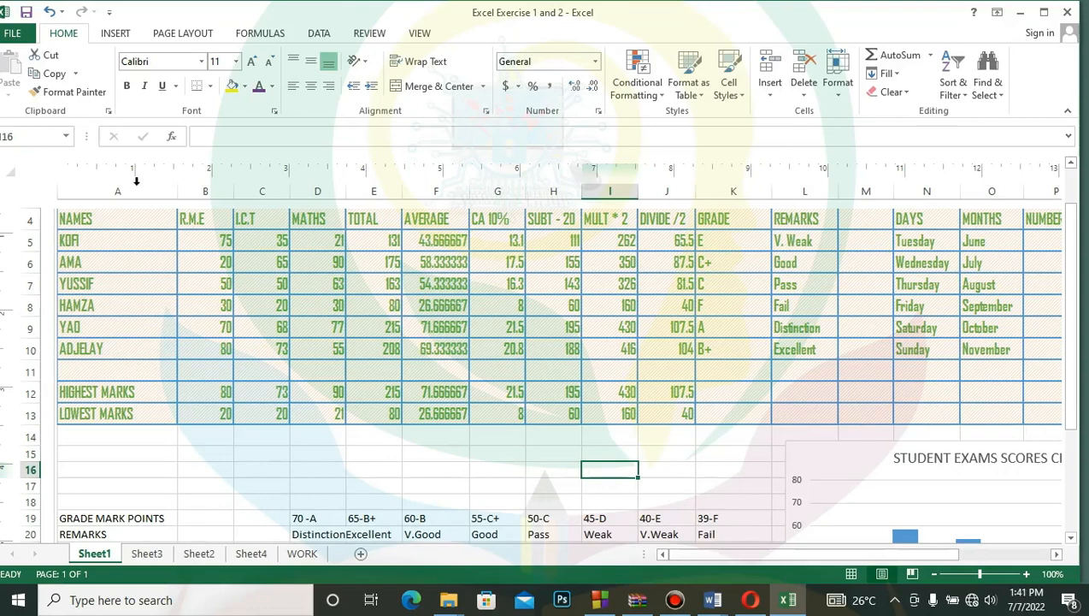
- Select the records table from NAMES to GRADE through the LOWEST MARKS row, preview it with Print Selection, and return to the worksheet
drag(106, 218, 716, 412)
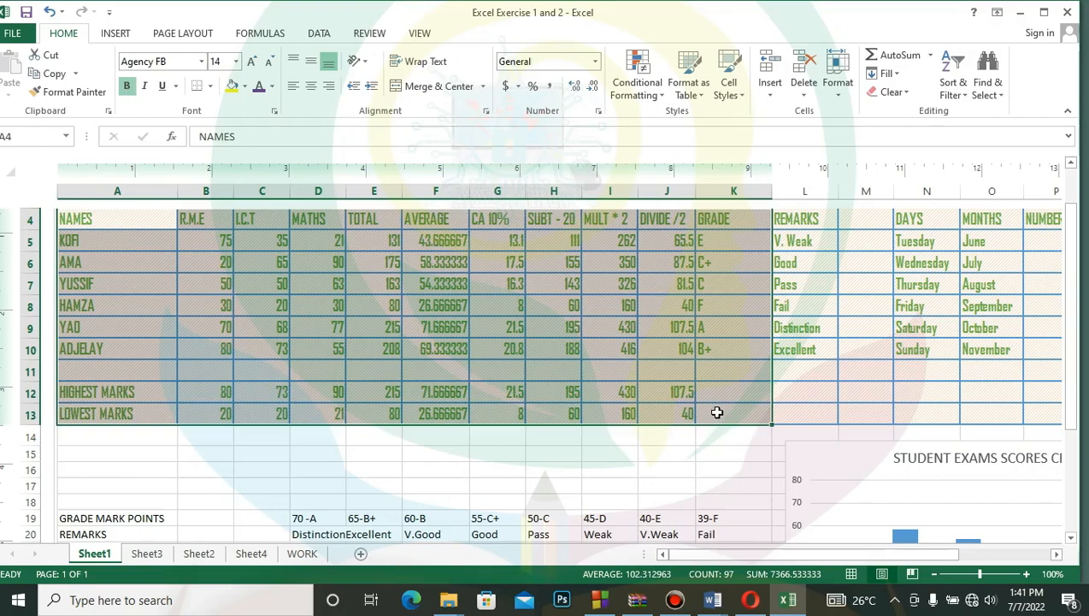
click(23, 36)
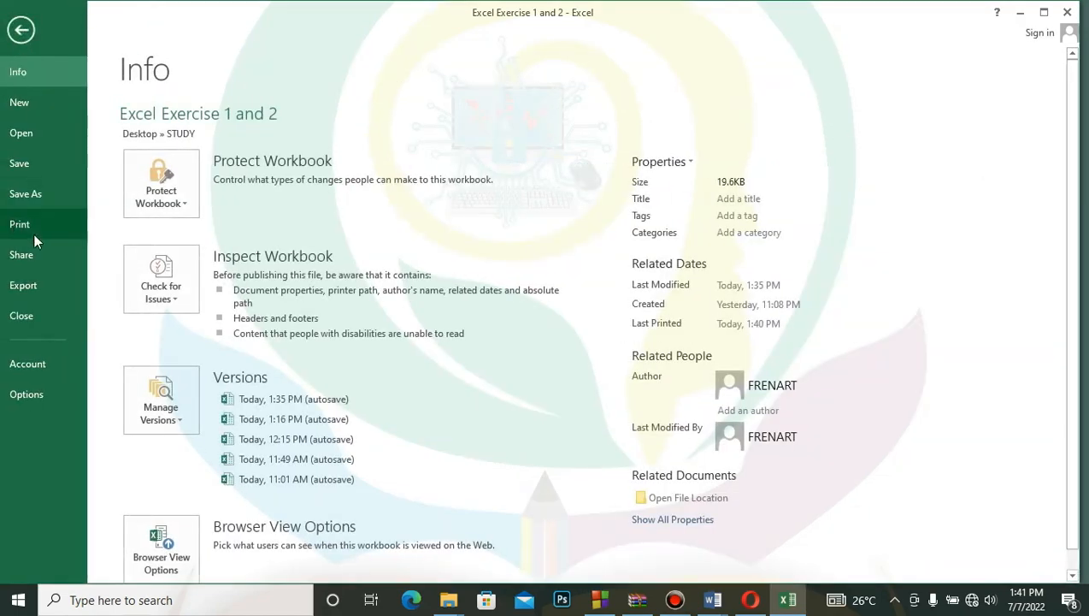
click(31, 227)
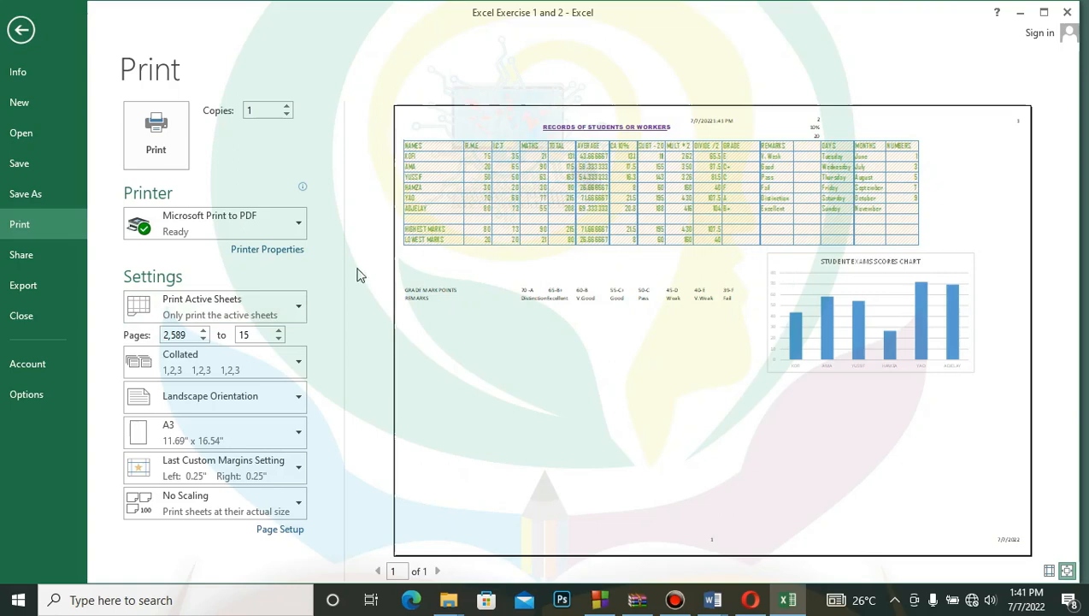
click(300, 308)
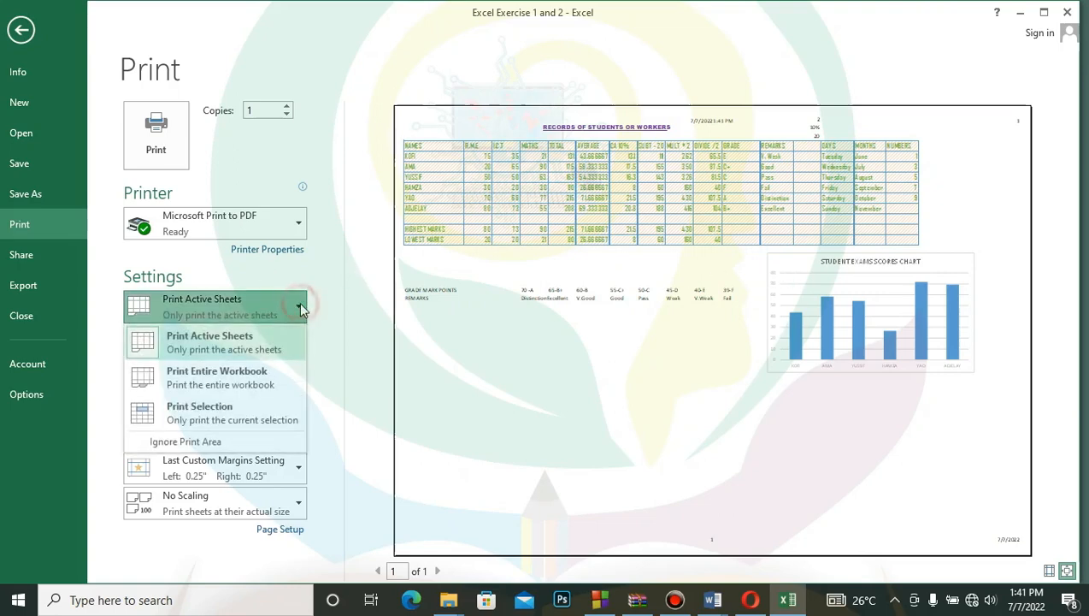
click(219, 418)
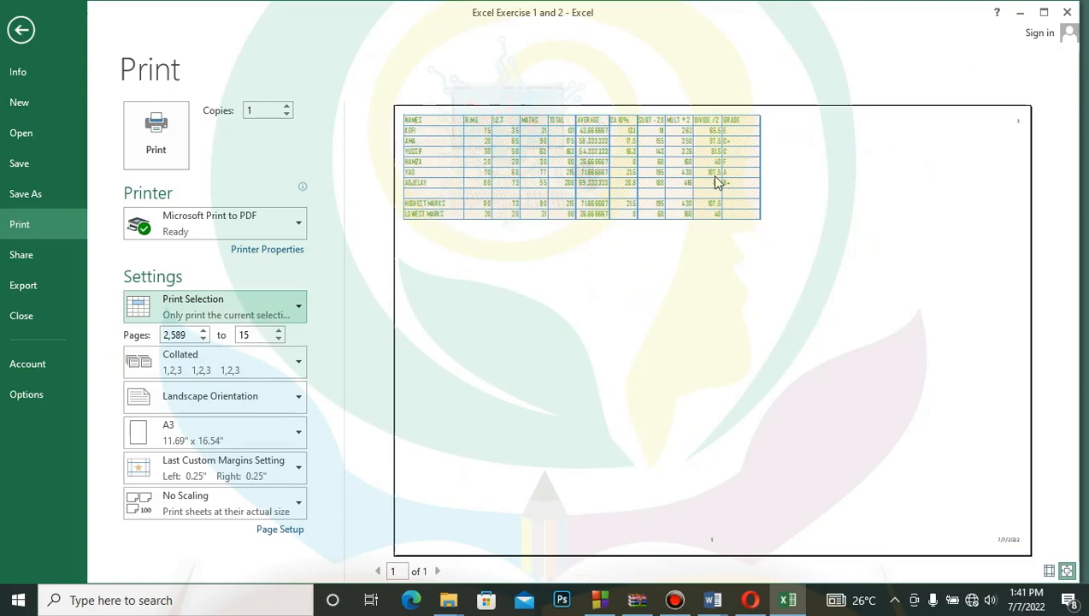
click(21, 32)
- Review the available printers for the selected records, return to the worksheet and deselect the range
click(12, 33)
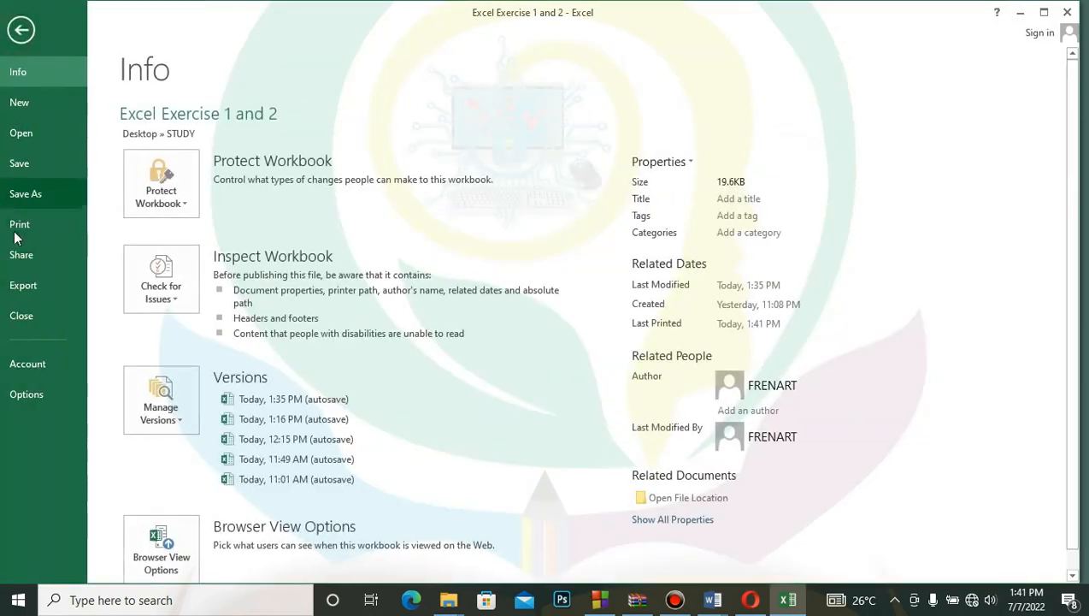
click(19, 235)
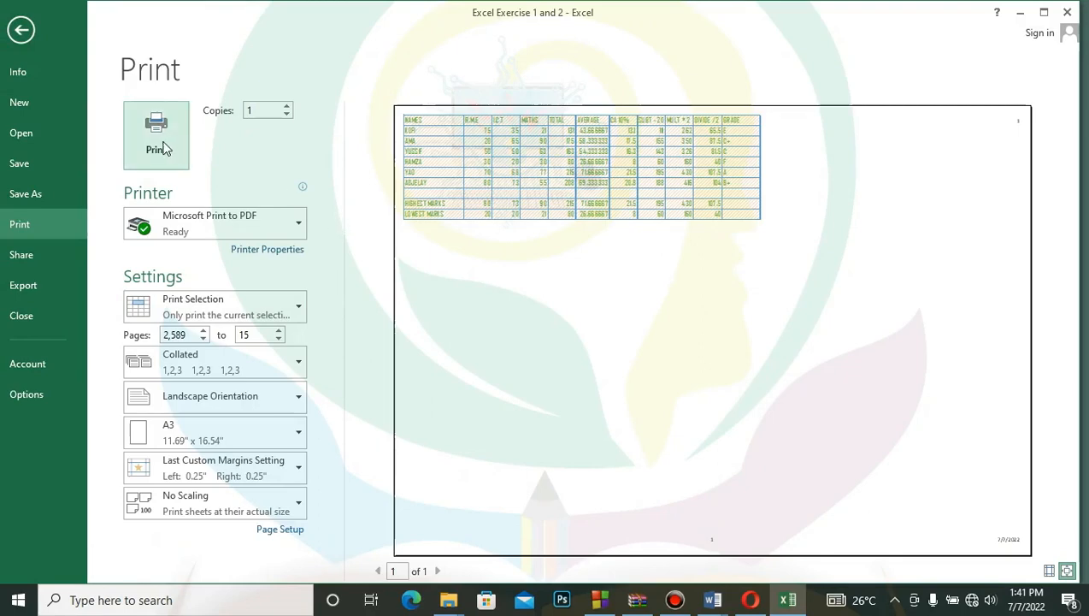
click(297, 222)
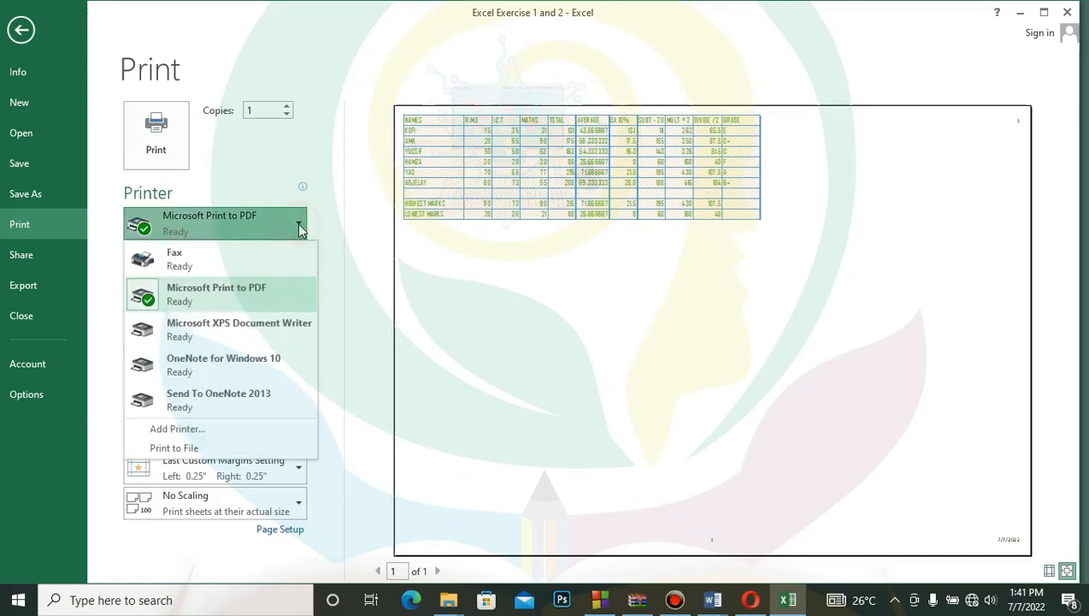
click(22, 30)
click(744, 472)
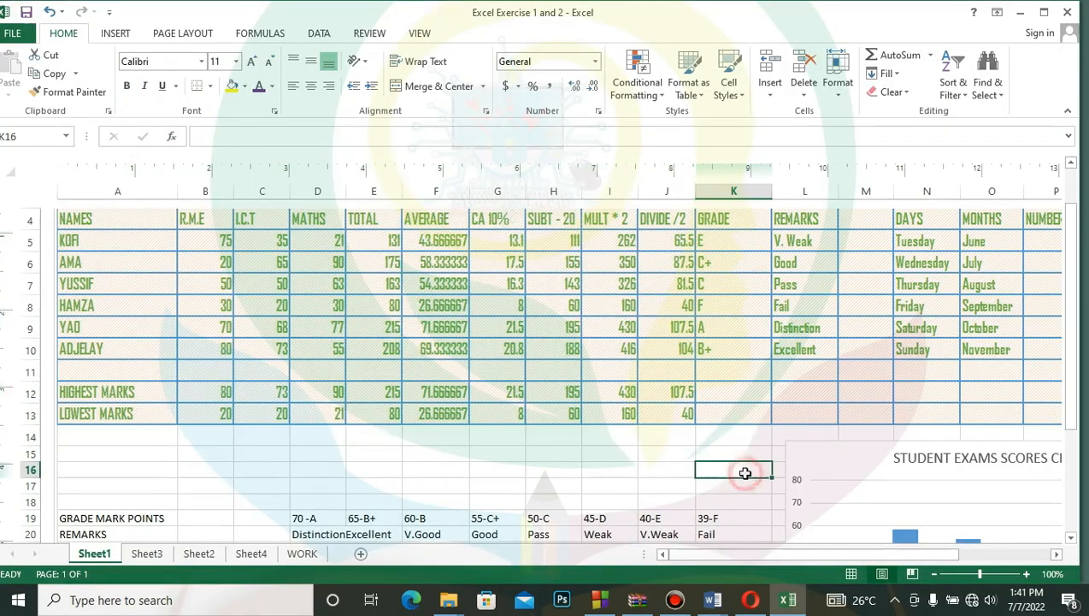
click(520, 458)
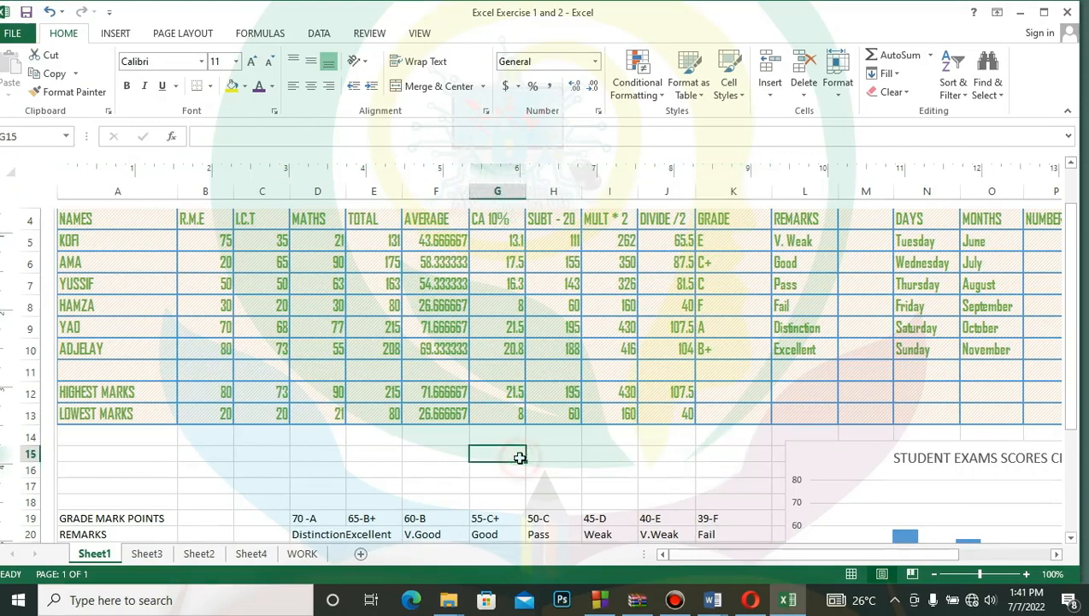
- Check the printer choices again and set the print scope to Print Active Sheets
click(12, 35)
click(34, 225)
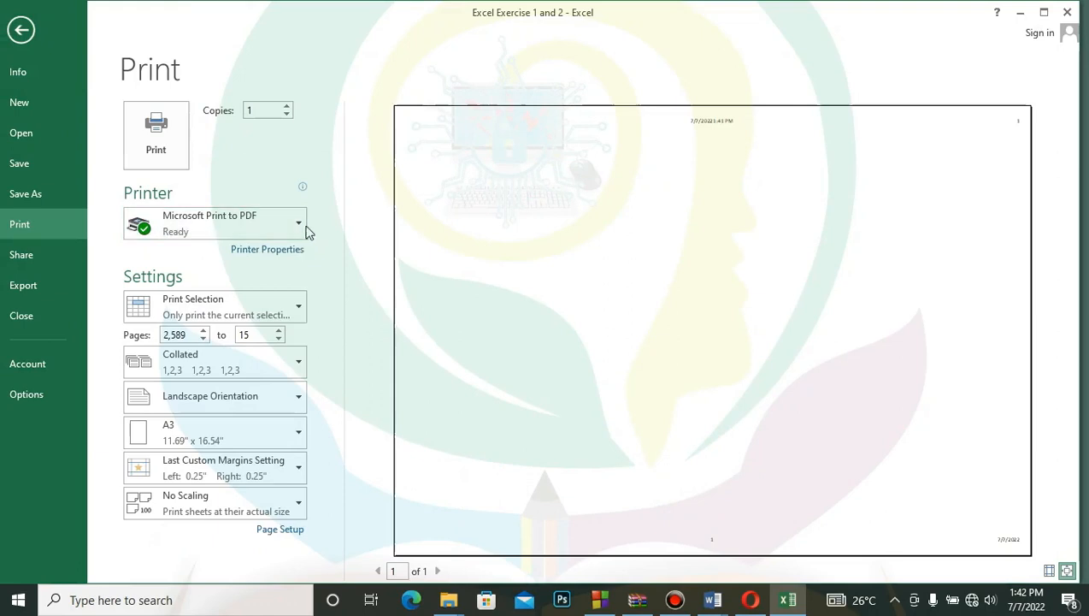
click(301, 226)
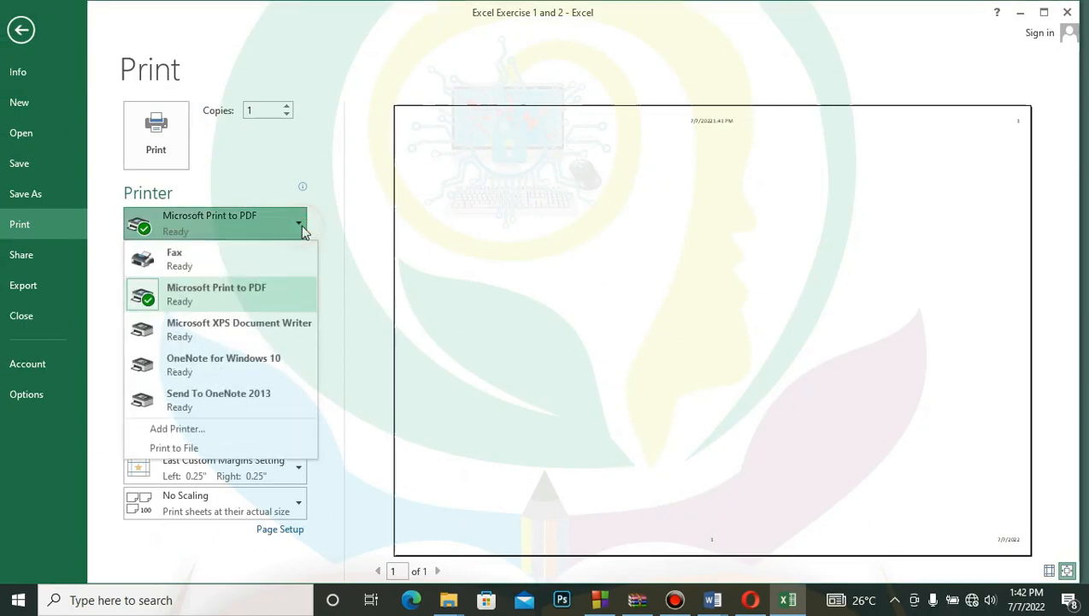
click(301, 226)
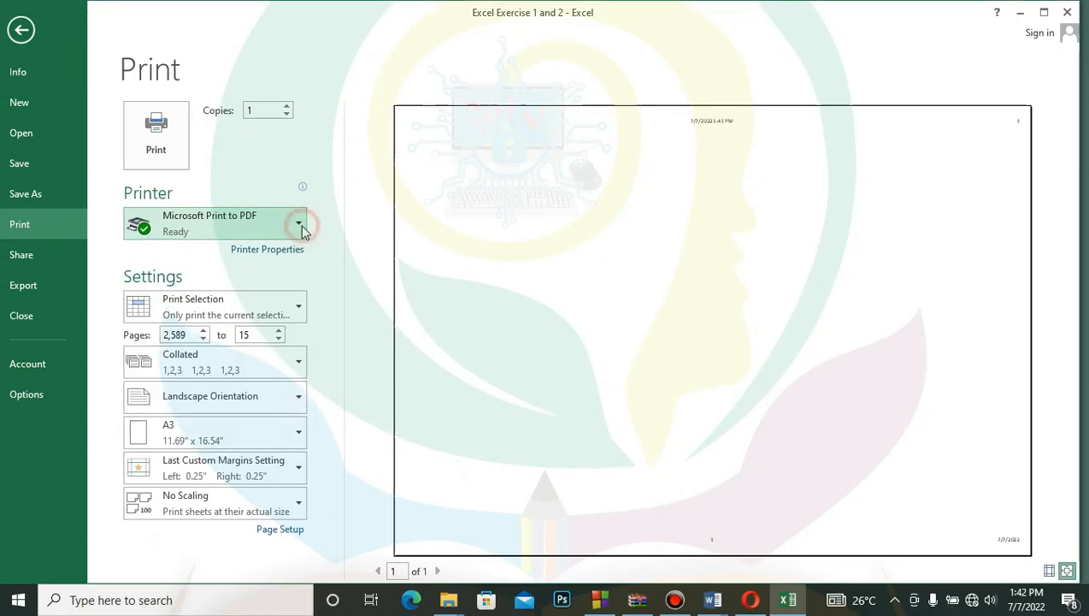
click(299, 308)
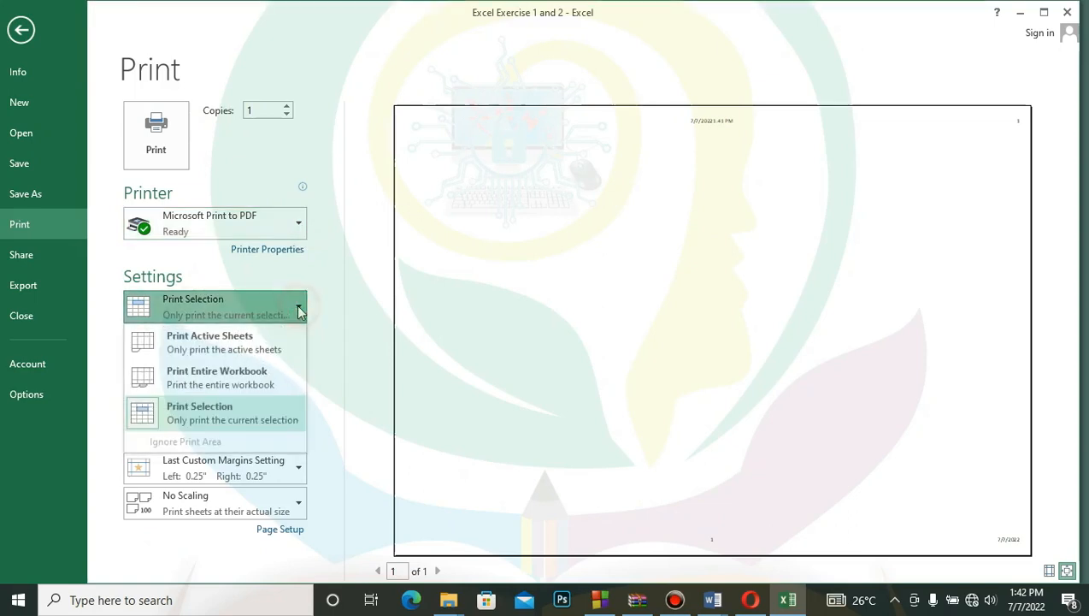
click(260, 335)
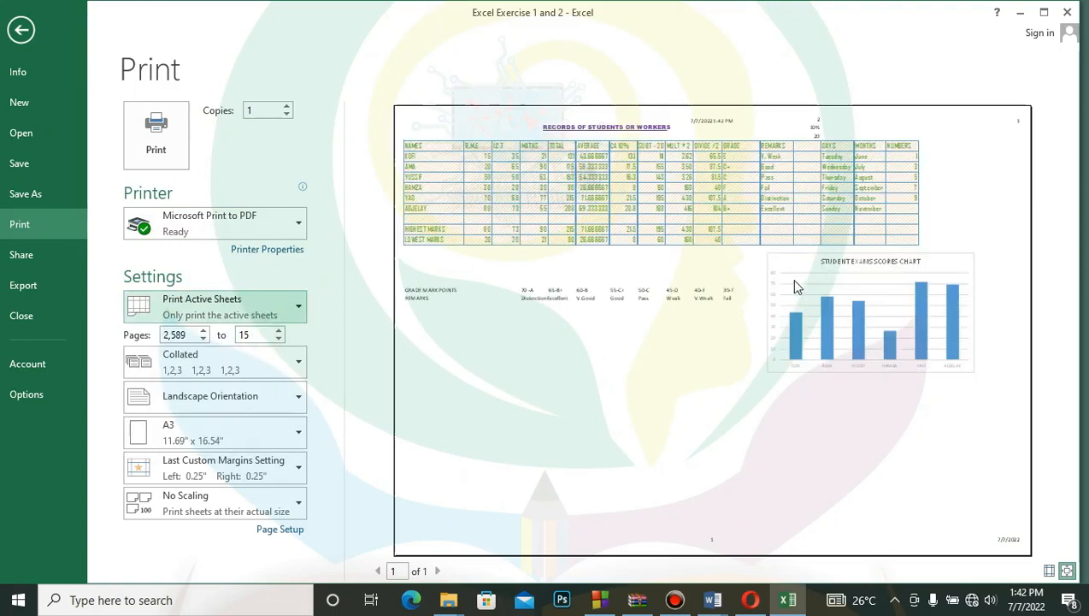
- Print the active sheet with Microsoft Print to PDF, saving the output as EXCEL WORK LESSON in the STUDY folder
click(156, 135)
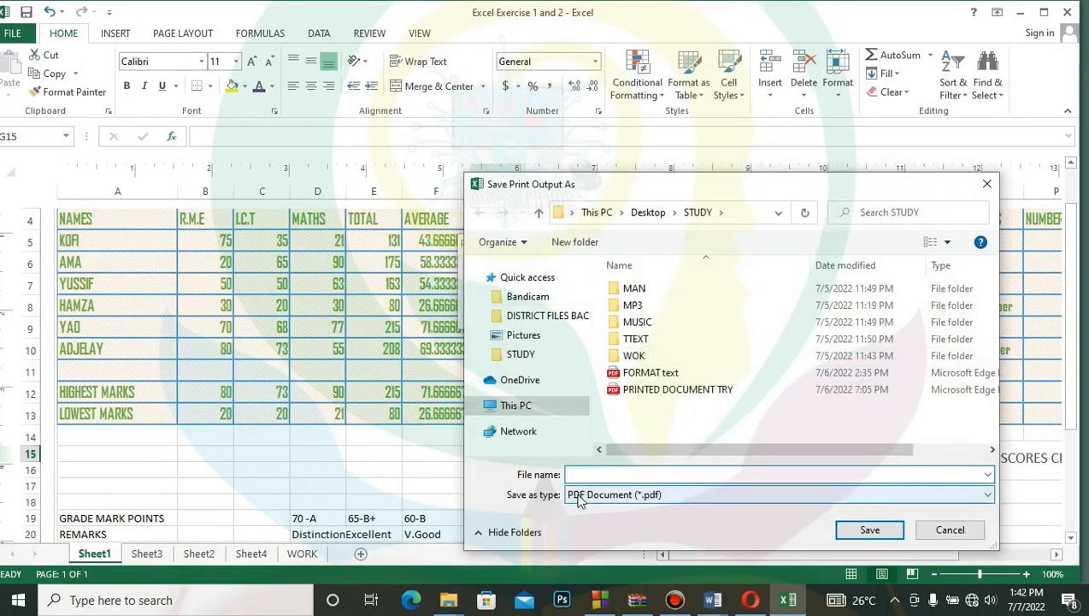
text(EX)
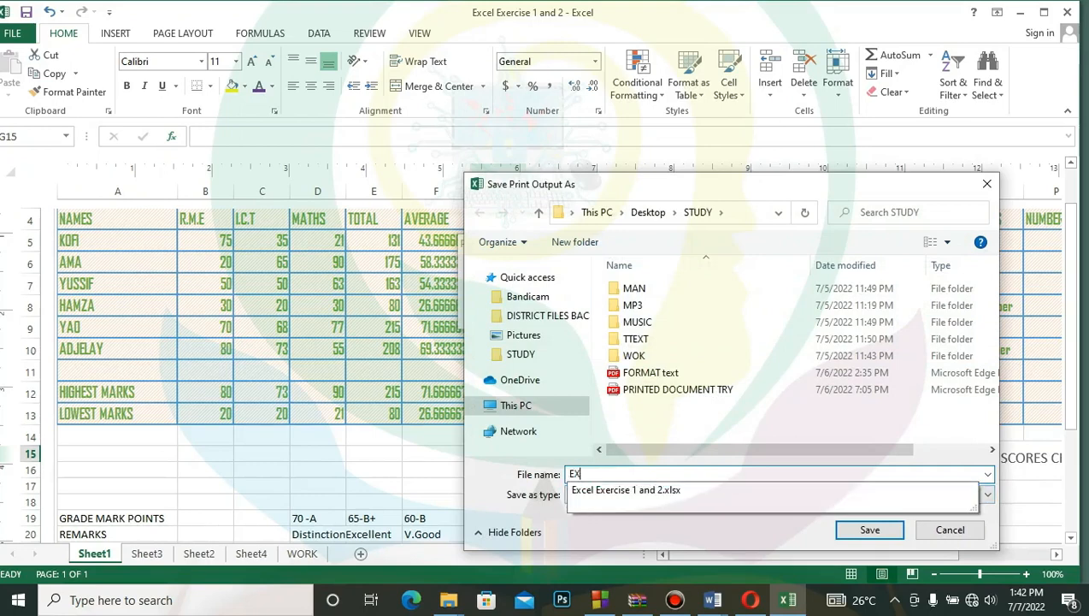
text(CEL WOR)
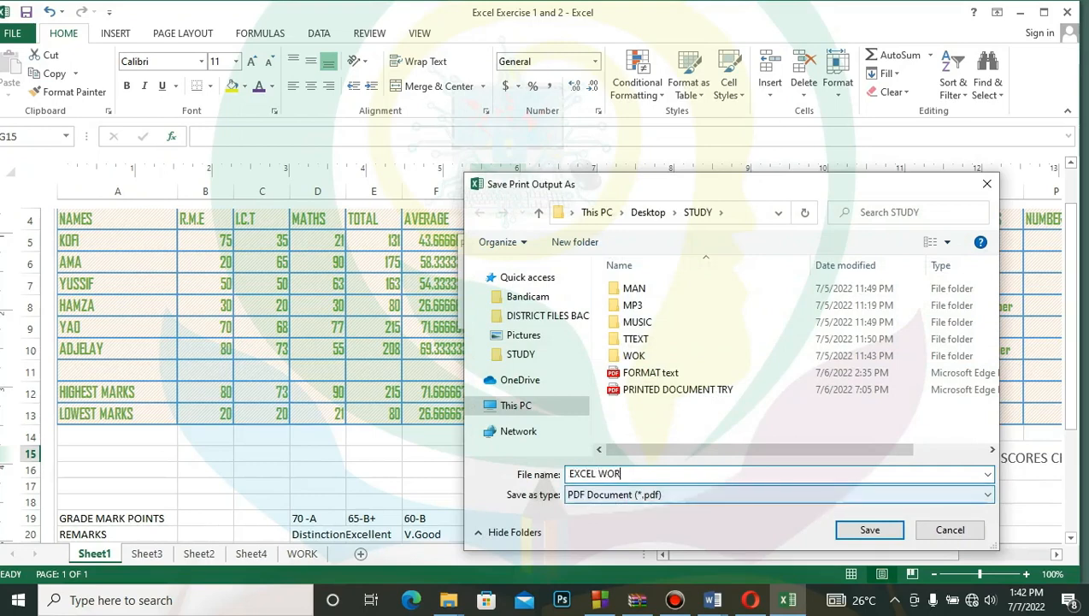
text(K LESSON)
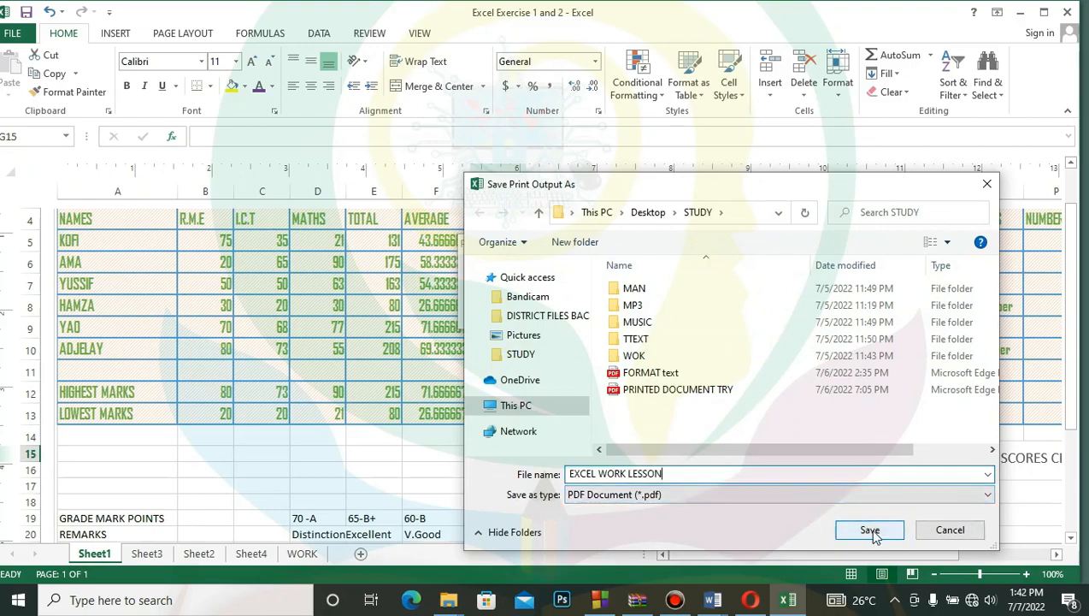
click(870, 530)
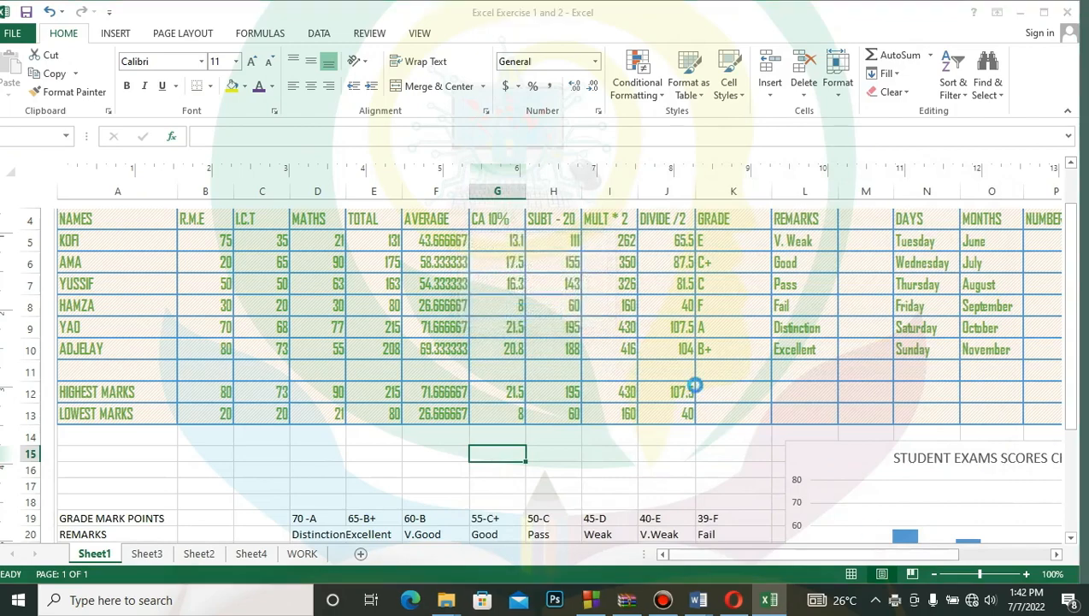
click(552, 330)
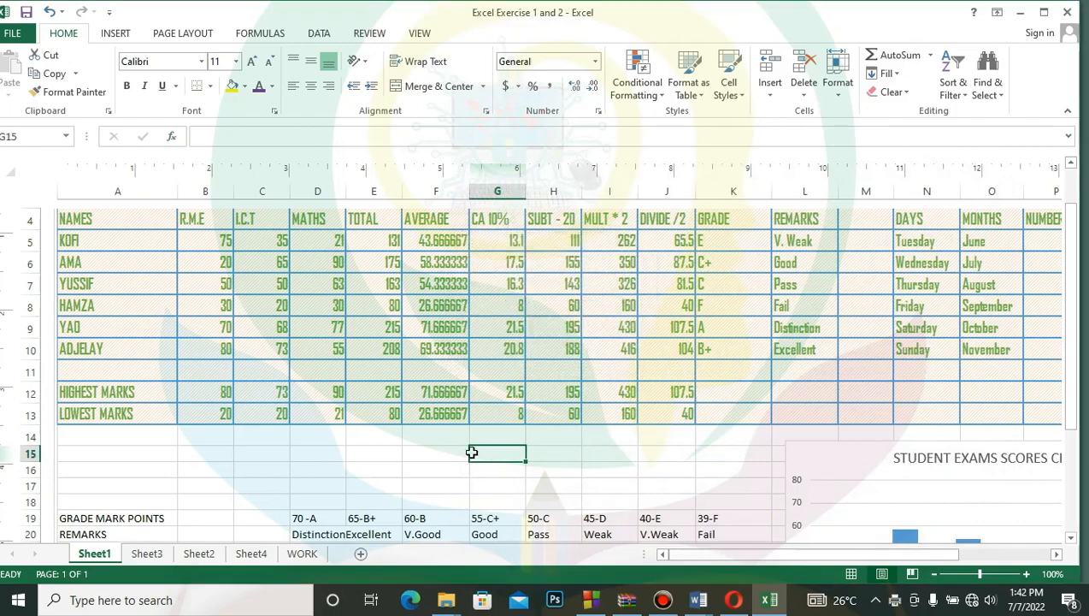
click(412, 600)
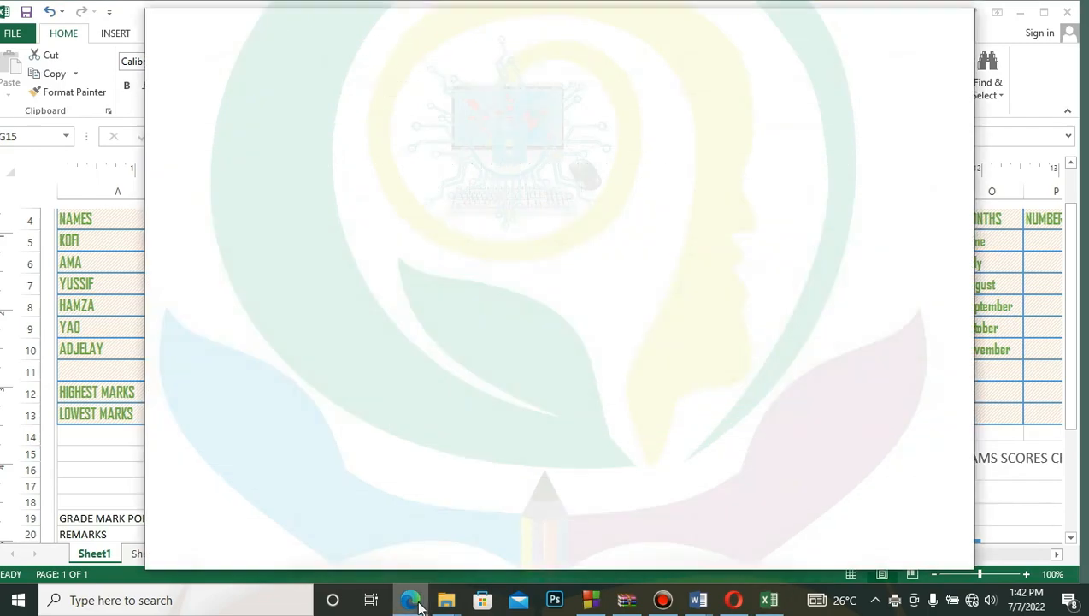
mouse_move(419, 606)
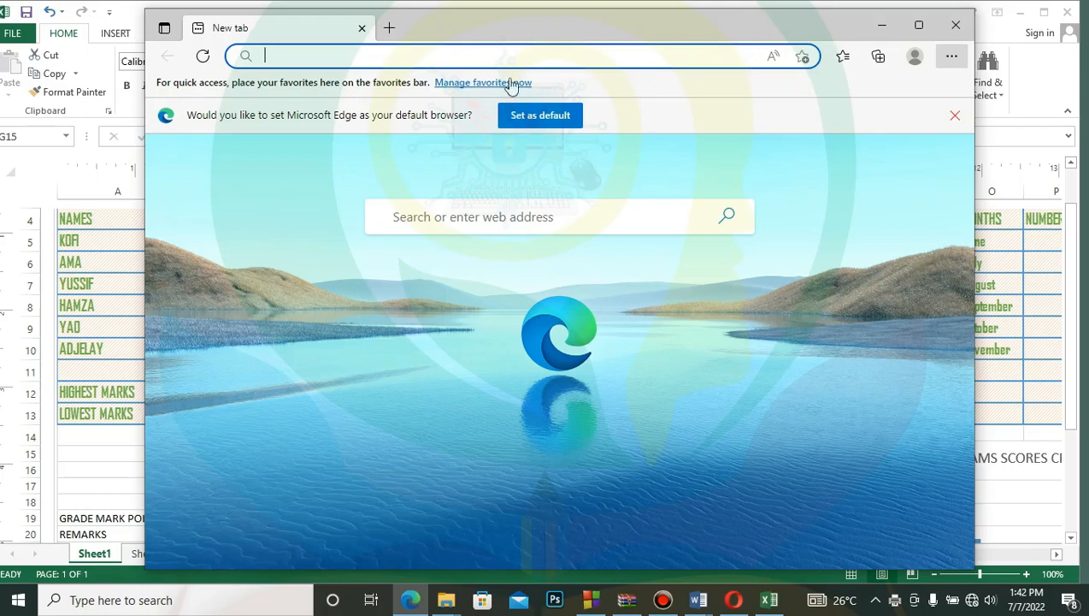
click(363, 30)
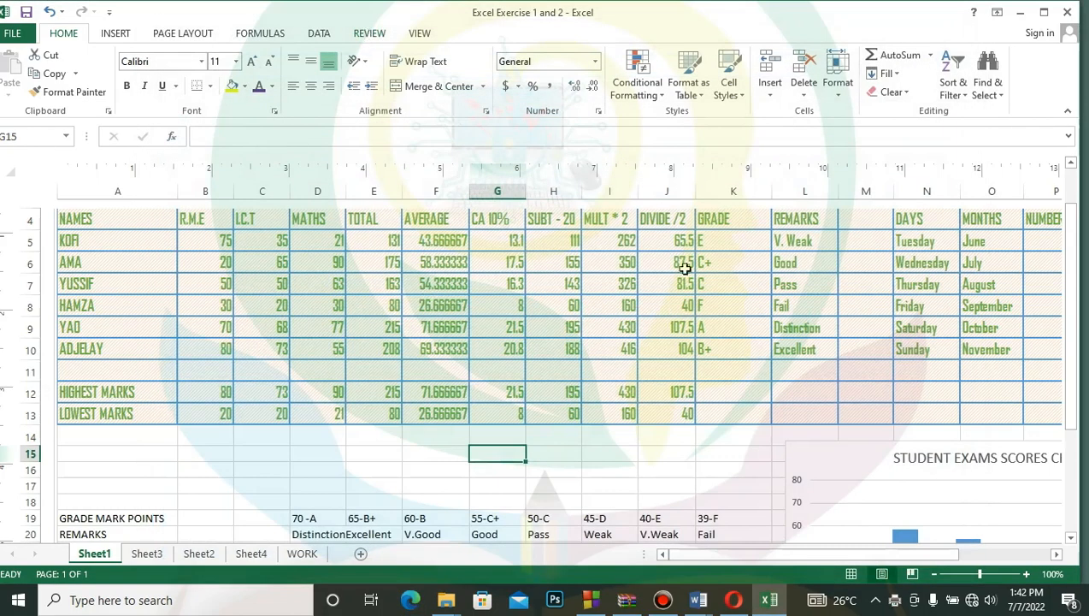
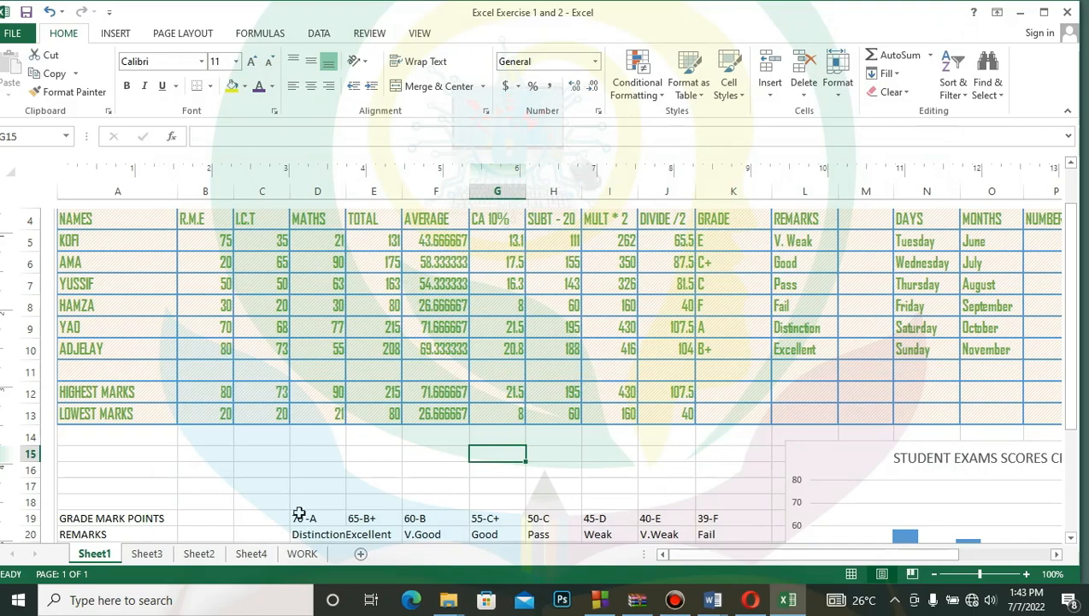
- Look through the workbook's WORK, Sheet4, Sheet3 and Sheet1 sheets and open Sheet2 with the net salary exercise
click(303, 554)
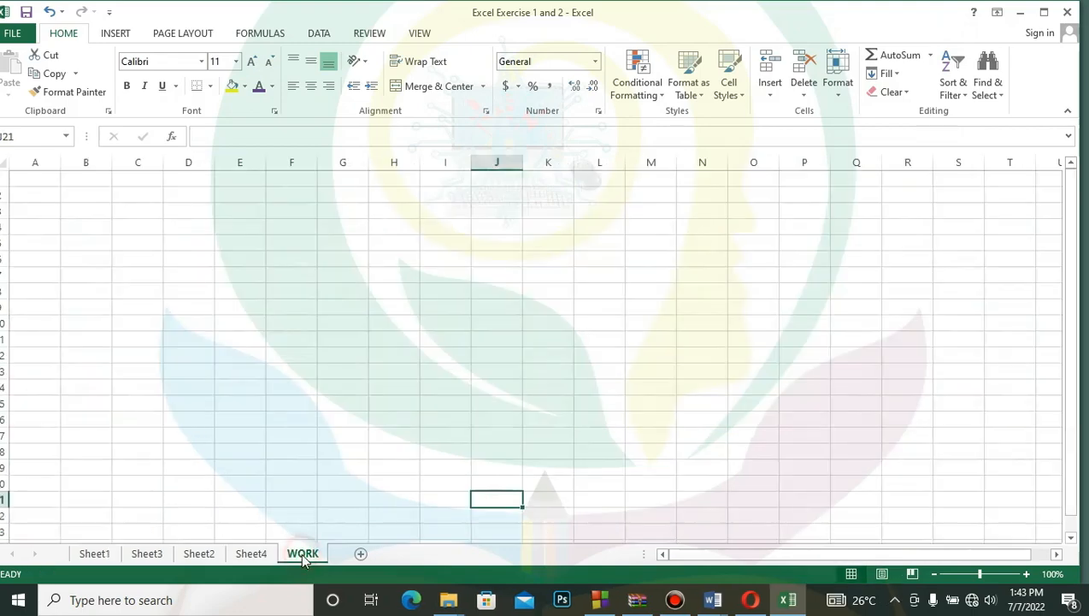
click(251, 555)
click(206, 554)
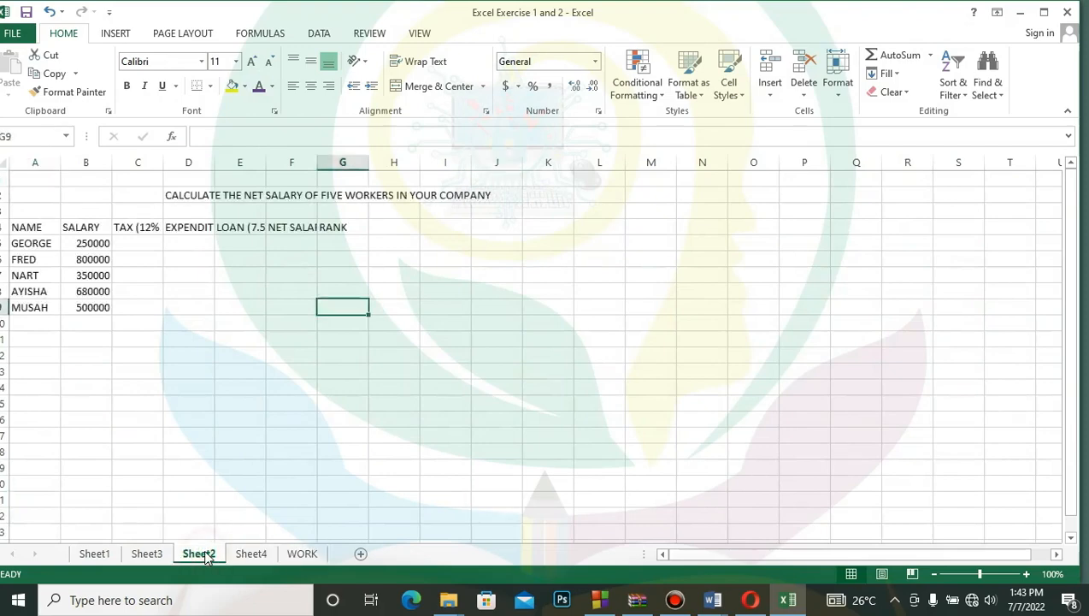
click(147, 555)
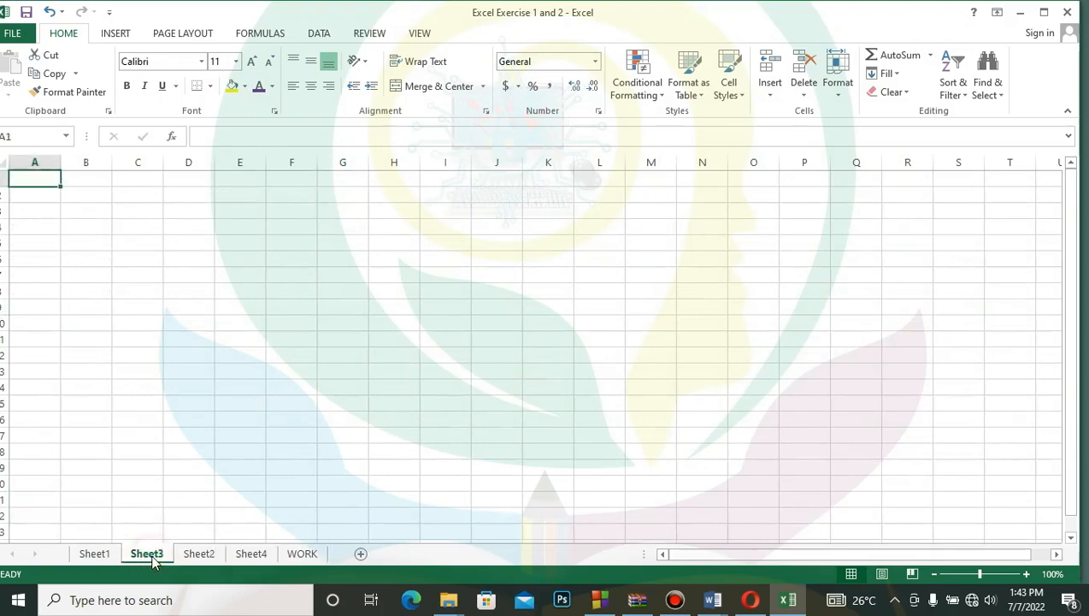
click(94, 554)
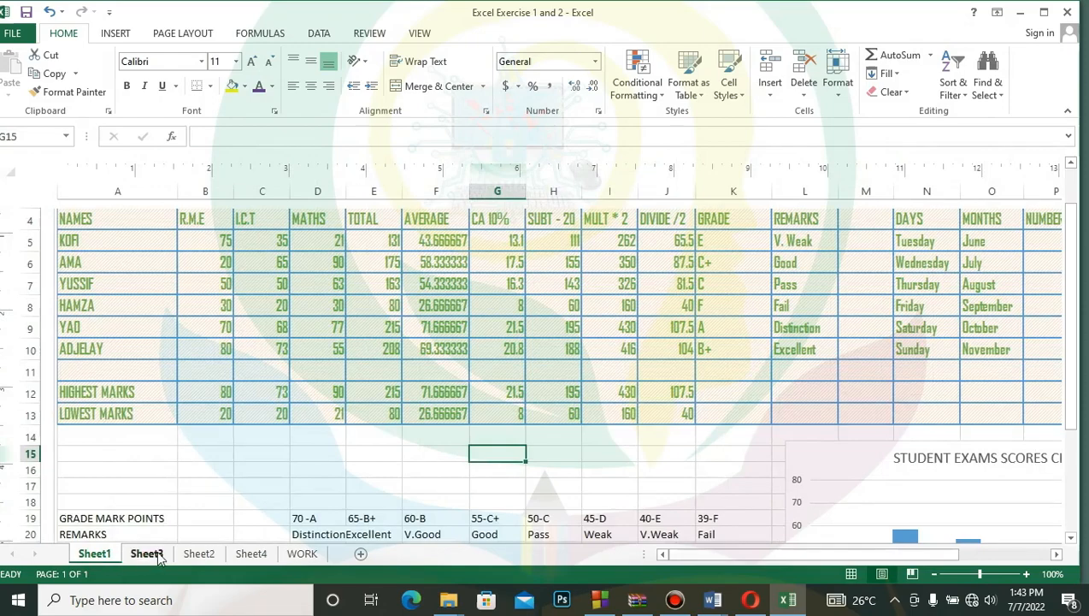
click(147, 554)
click(200, 554)
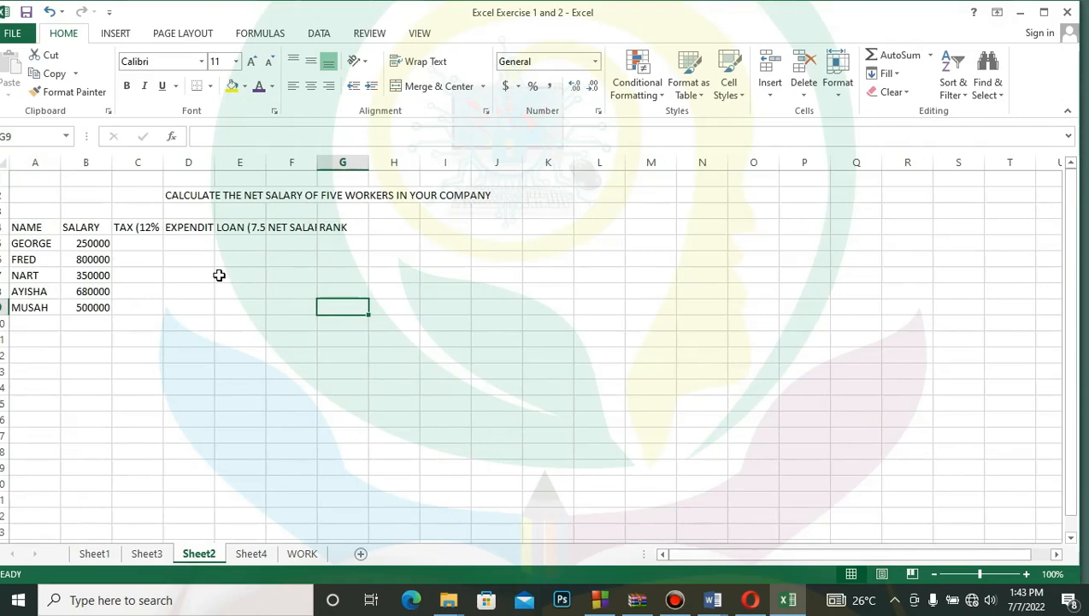
- Resize columns C to G so the full TAX, EXPENDITURE, LOAN, NET SALARY and RANK headings fit
click(144, 243)
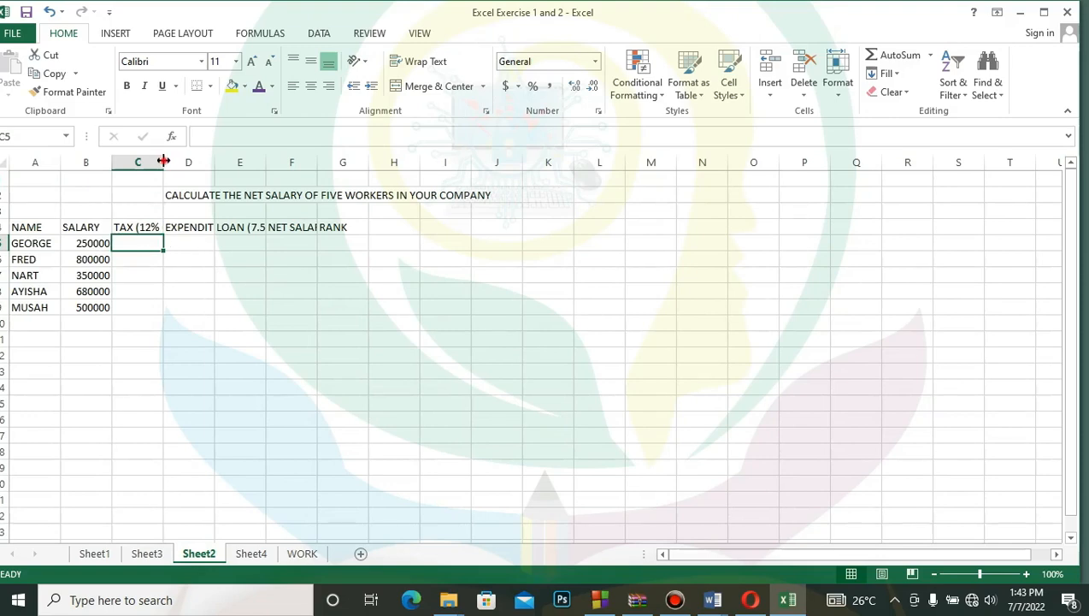
drag(163, 161, 601, 165)
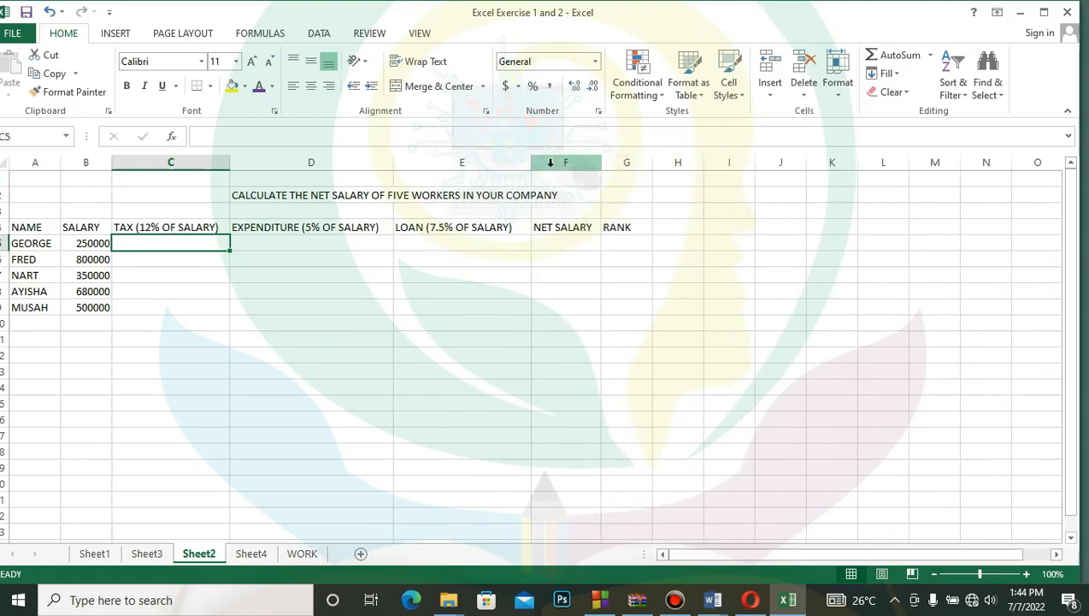
mouse_move(531, 164)
mouse_down()
mouse_move(506, 165)
mouse_move(519, 164)
mouse_up()
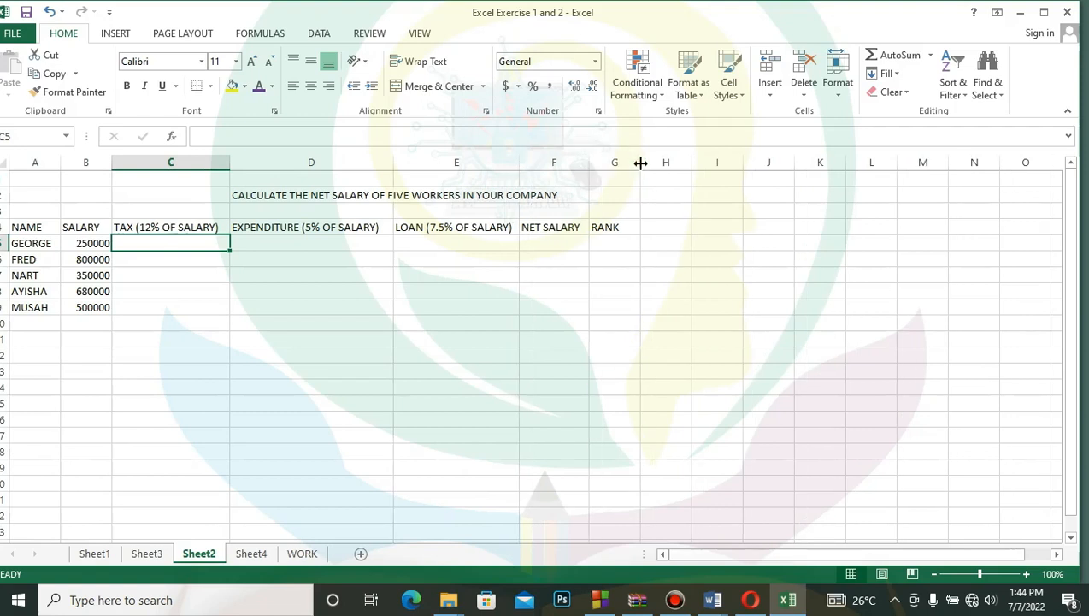
drag(641, 162, 670, 162)
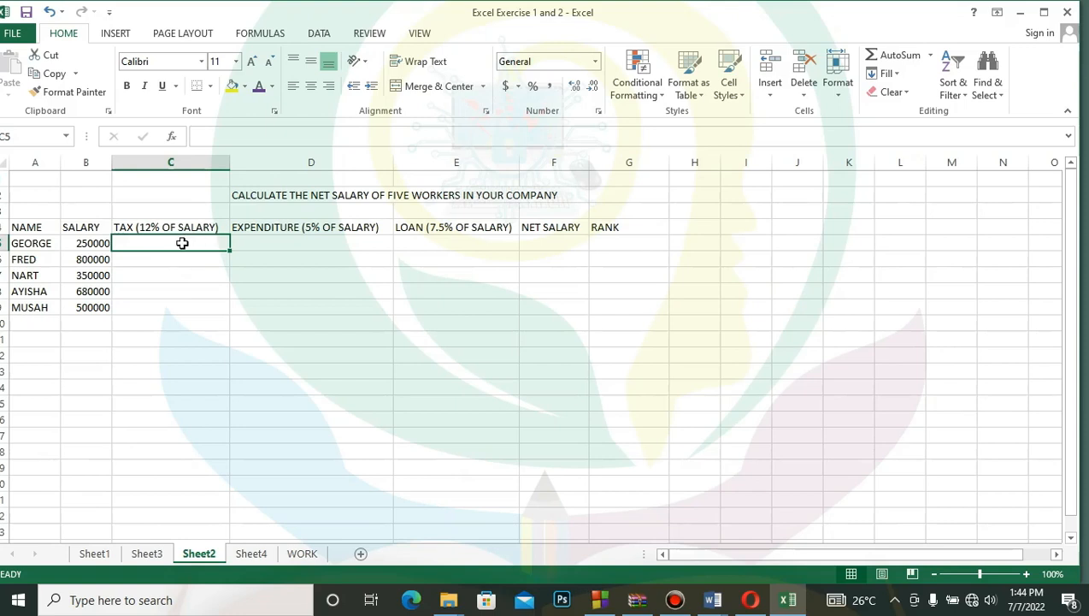
- Calculate the first worker's tax in C5 with the formula =B5*12%
text(=)
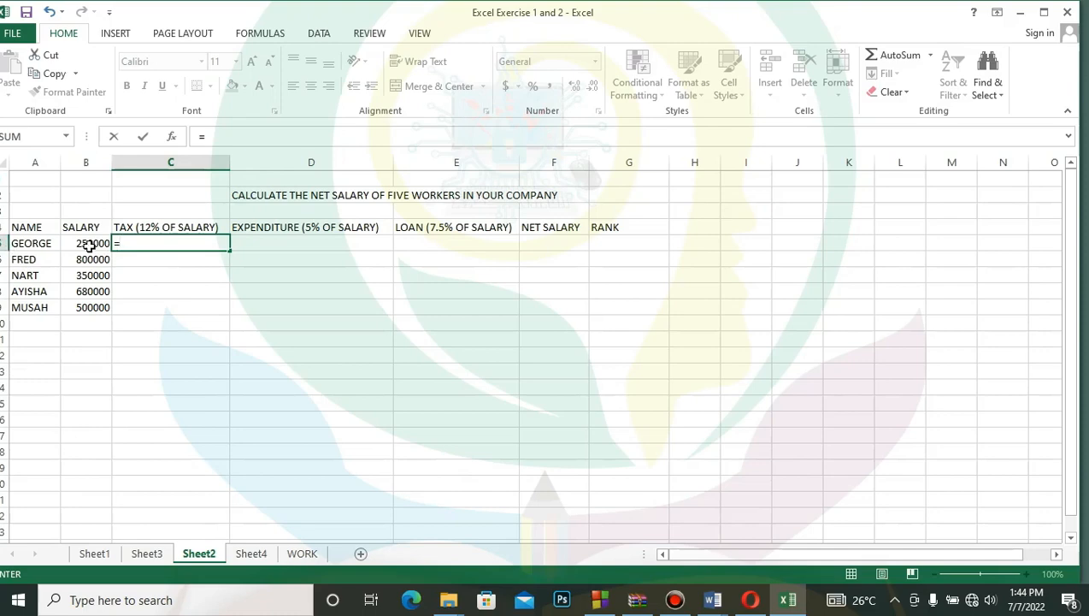
text(B)
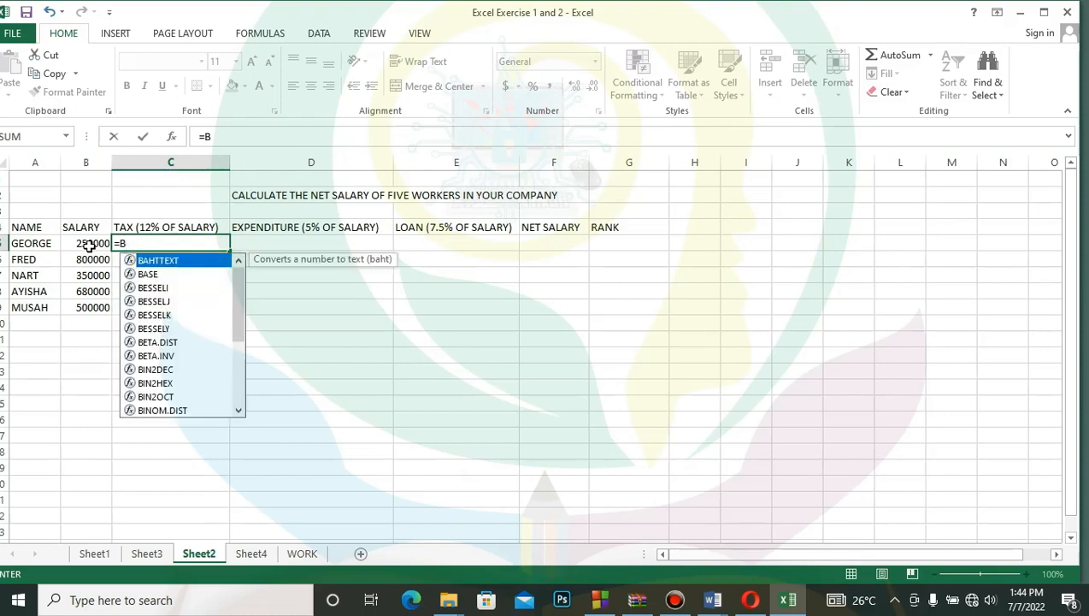
text(5*10)
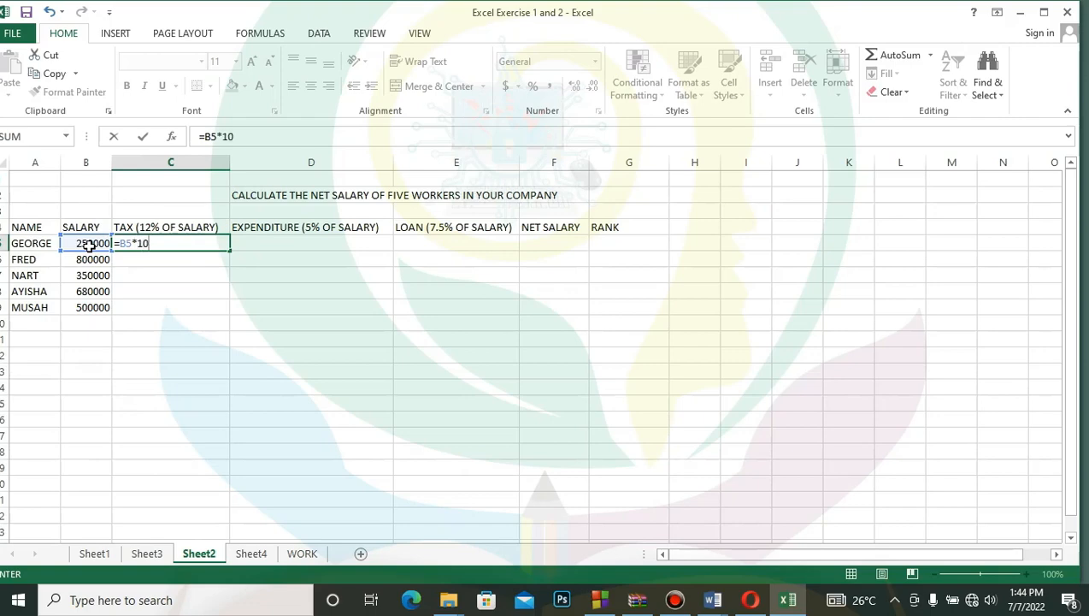
text(%)
key(BackSpace)
key(BackSpace)
text(2%)
key(Return)
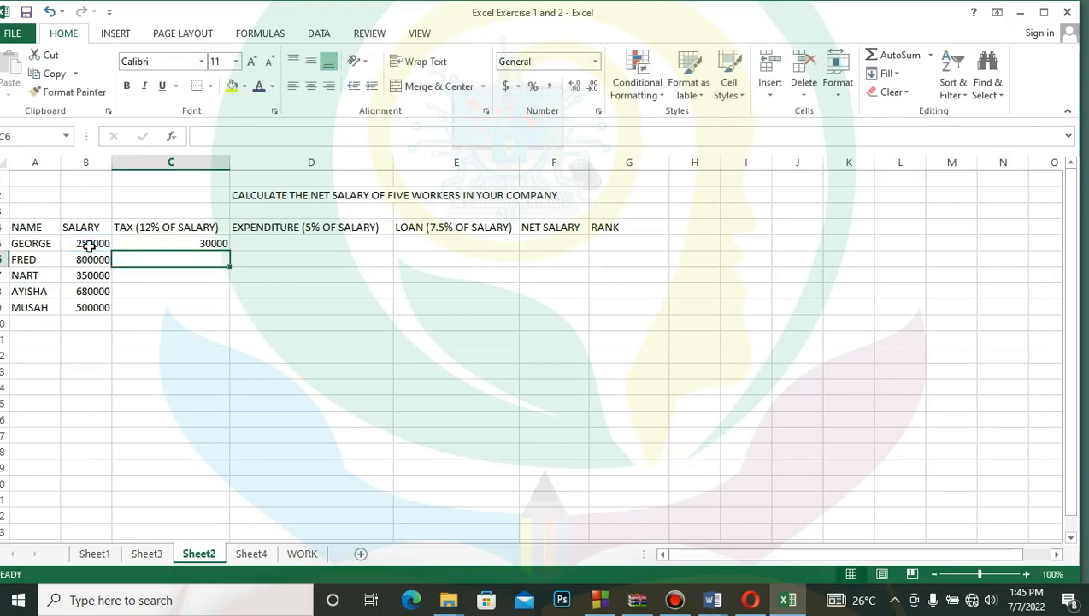
- Fill the tax formula from C5 down to C9 and inspect the copied formulas in C6 and C8
click(211, 245)
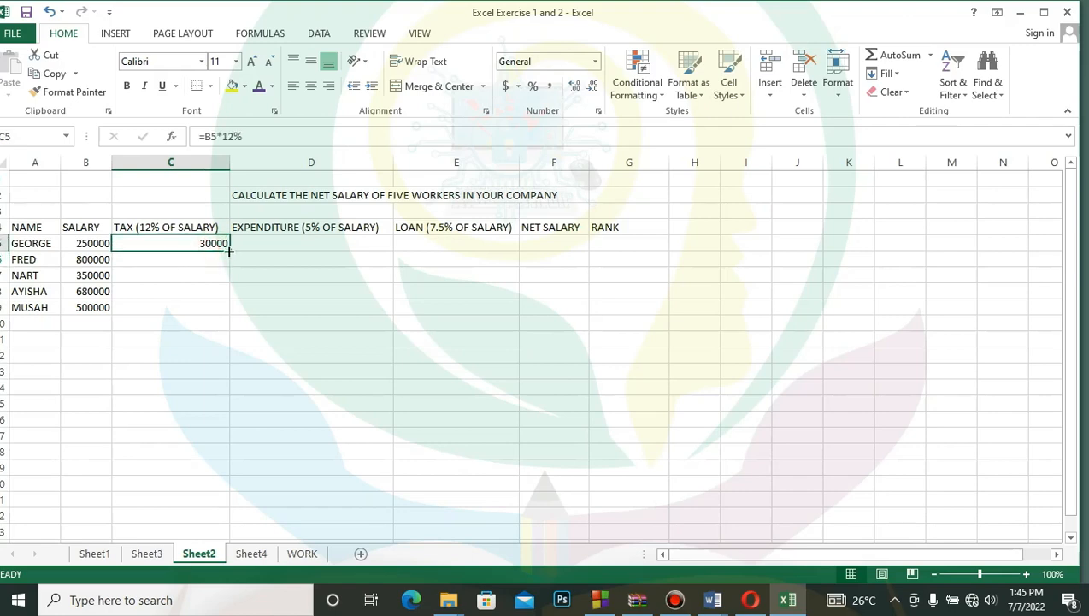
drag(229, 252, 223, 309)
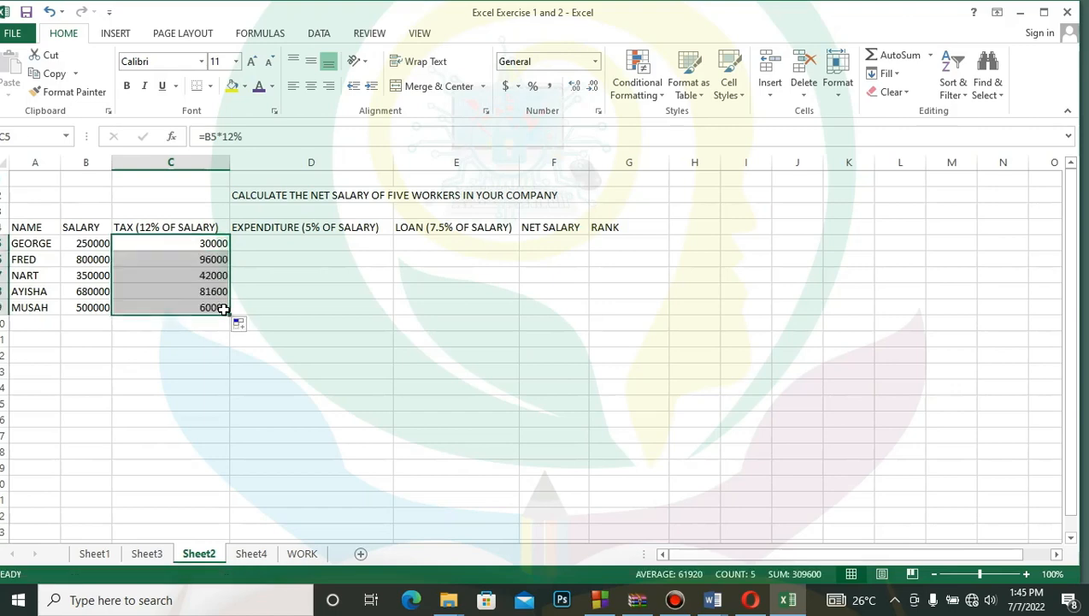
click(335, 289)
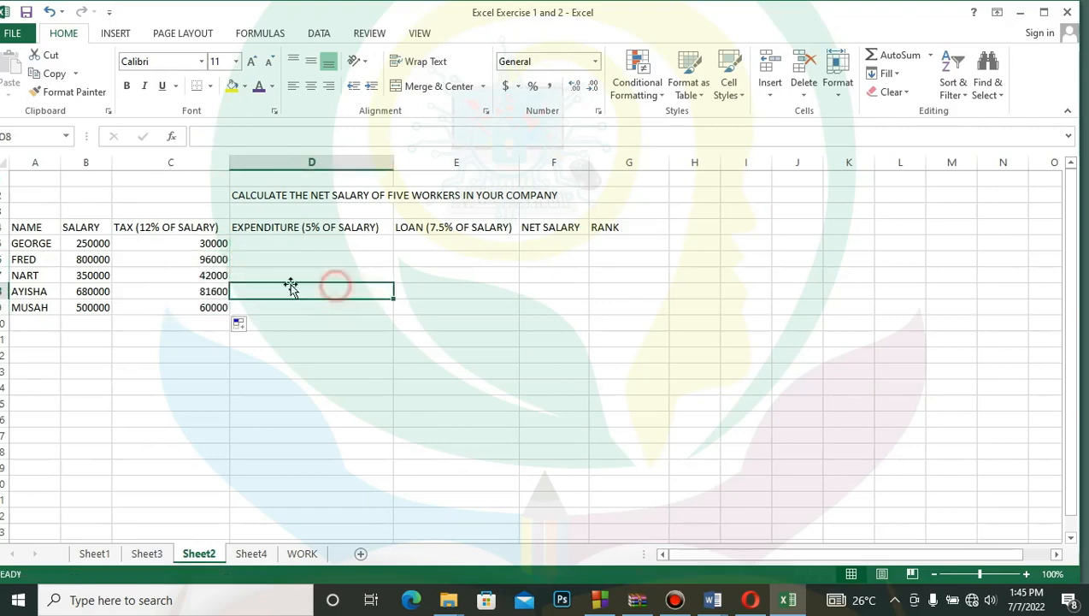
click(221, 262)
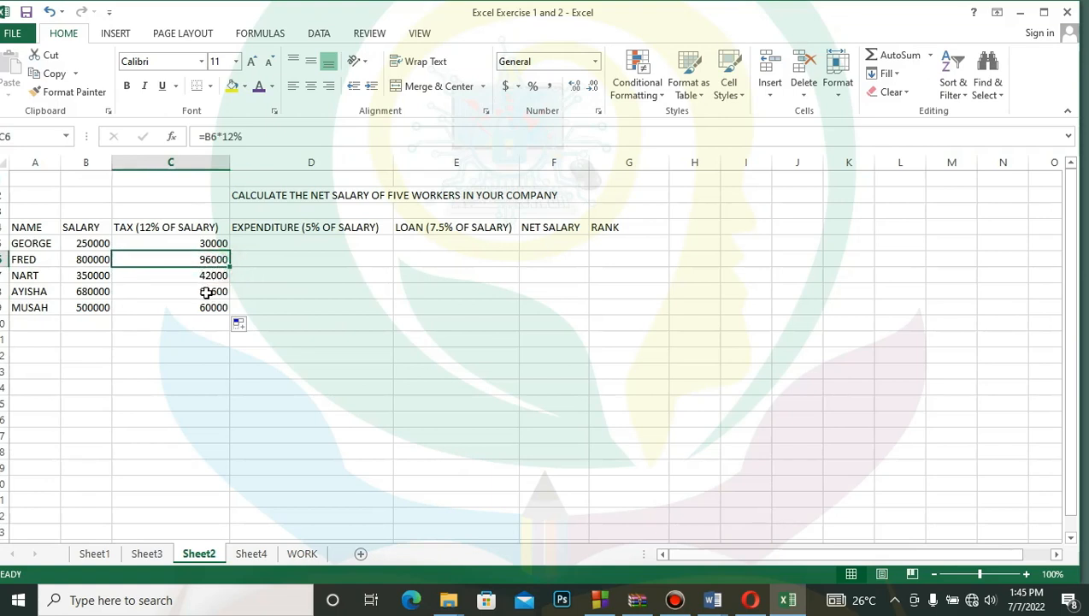
click(207, 292)
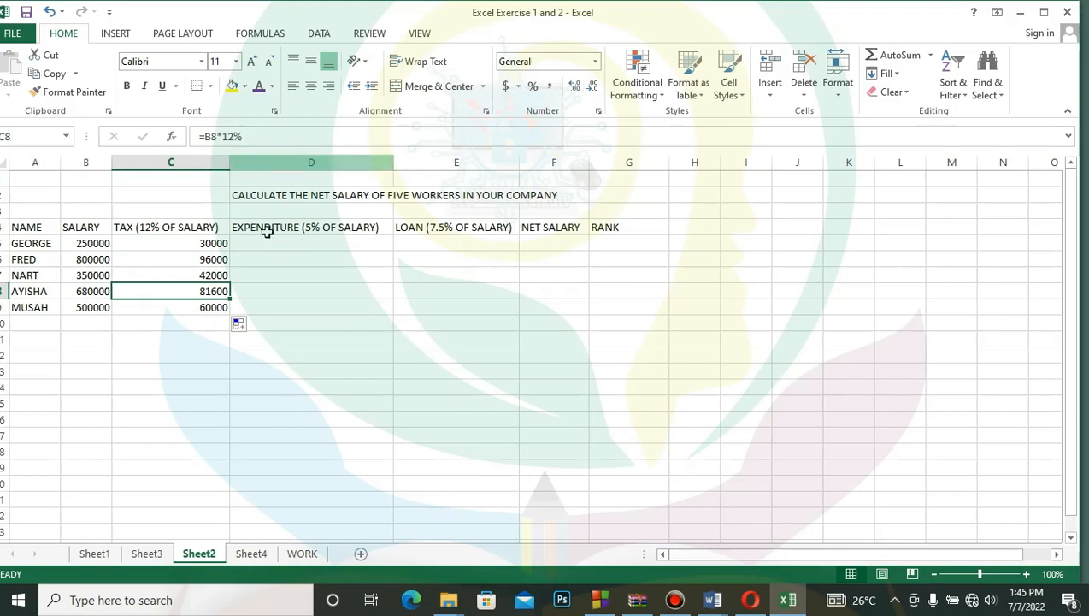
- Calculate the first worker's expenditure in D5 with =B5*5/100 and fill the formula down to D9
click(308, 247)
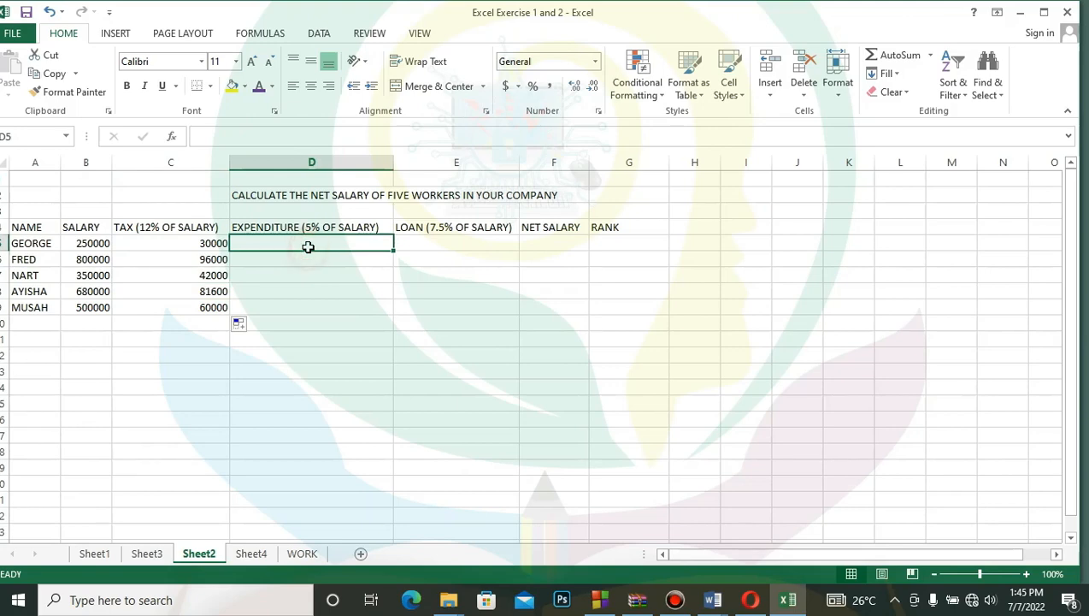
text(=)
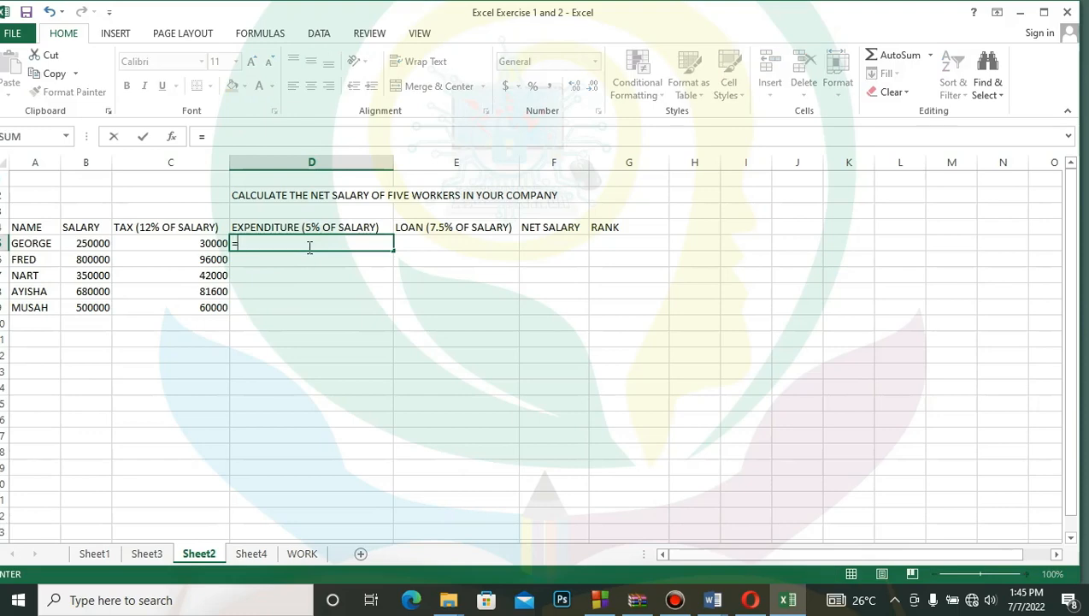
text(B5)
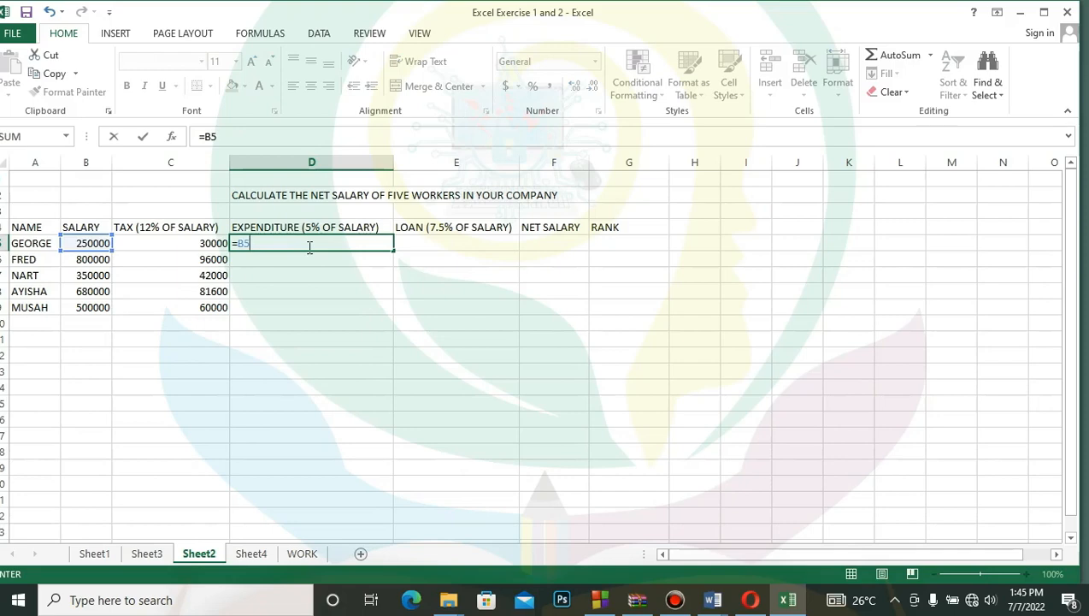
text(*5/100)
key(Return)
click(377, 246)
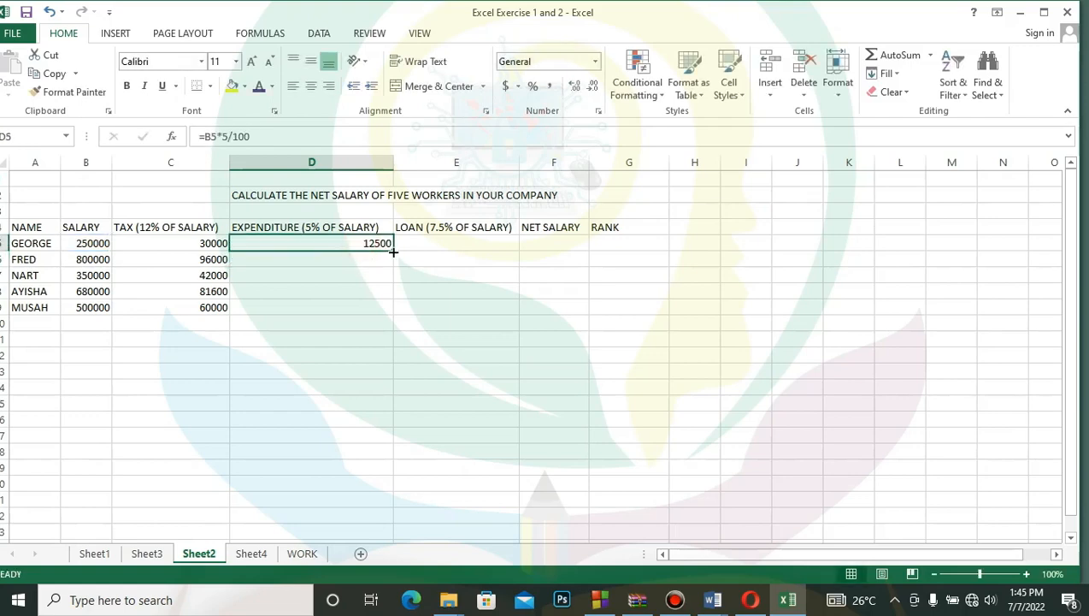
drag(394, 248, 390, 317)
- Calculate the first worker's loan in E5 with =B5*7.5% and fill the formula down to E9
click(473, 245)
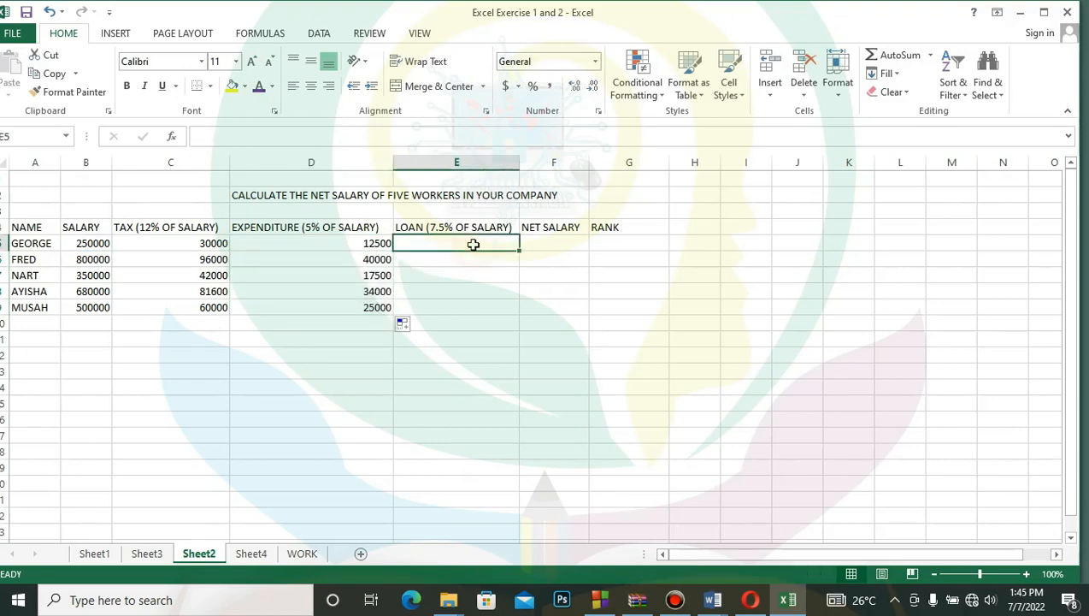
text(=)
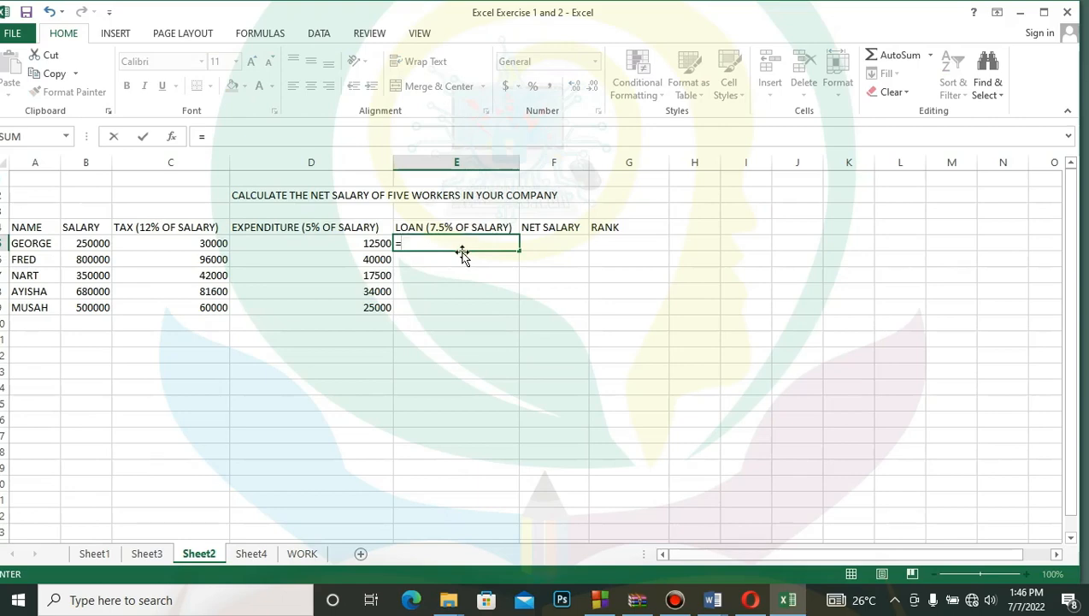
text(B5*)
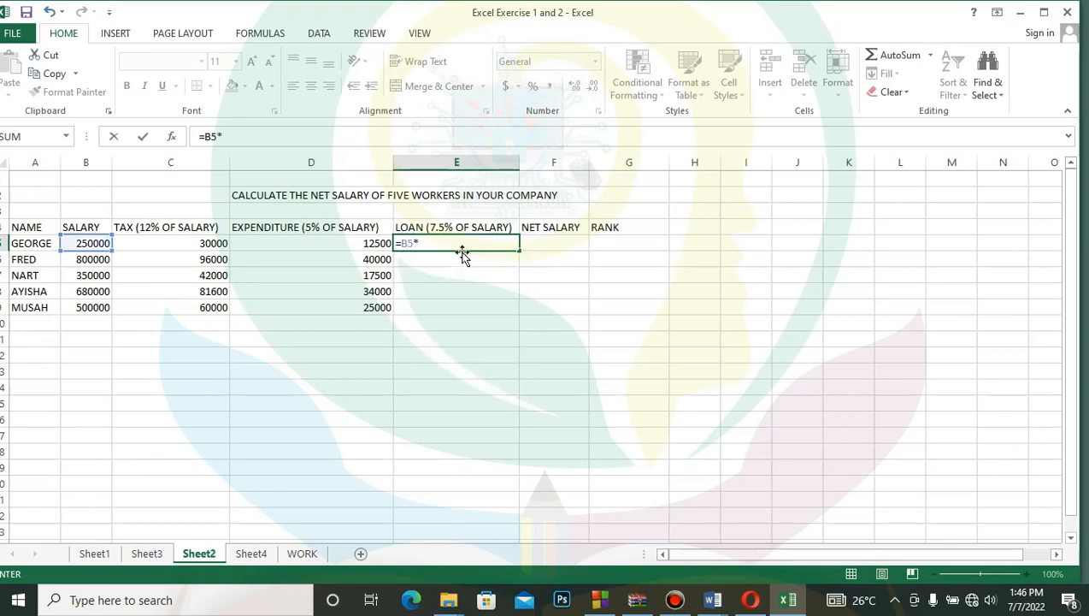
text(7.5)
text(%)
key(Return)
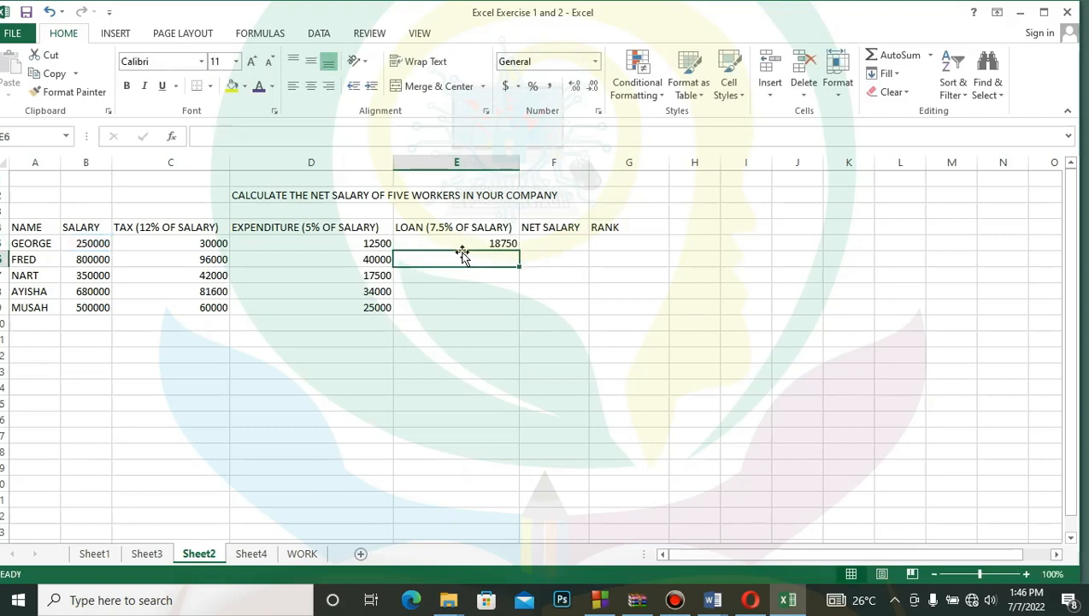
click(498, 242)
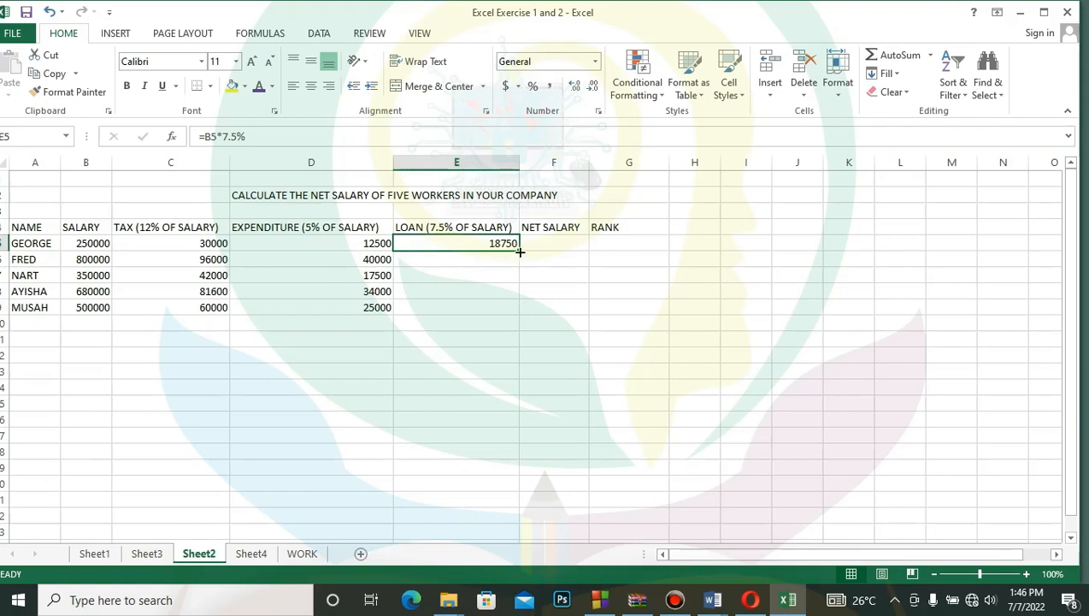
drag(520, 250, 515, 315)
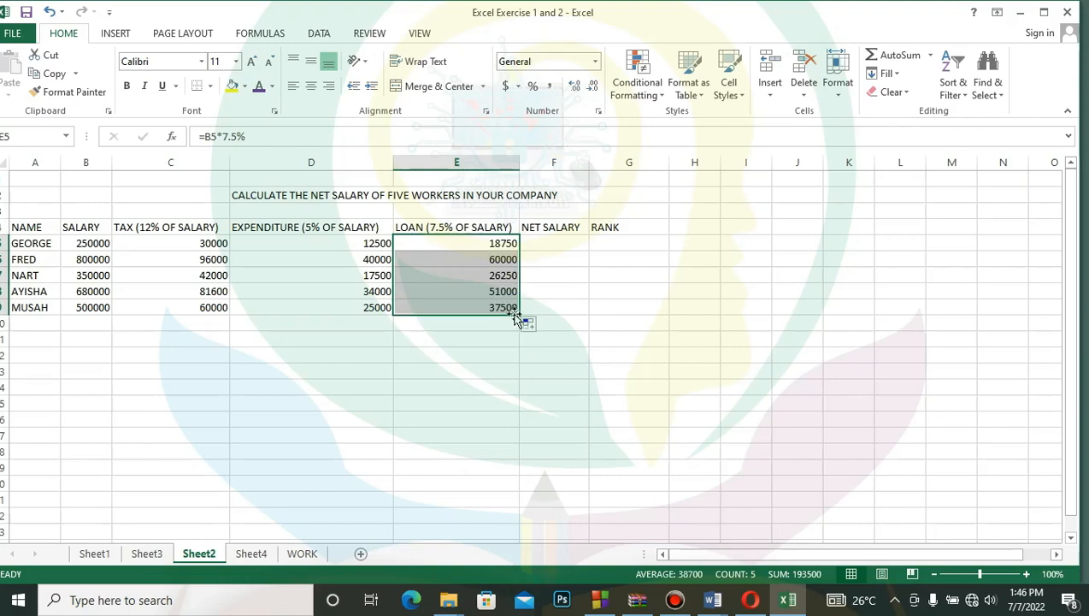
- Calculate the first worker's net salary in F5 with the formula =B5-SUM(C5:E5)
click(558, 245)
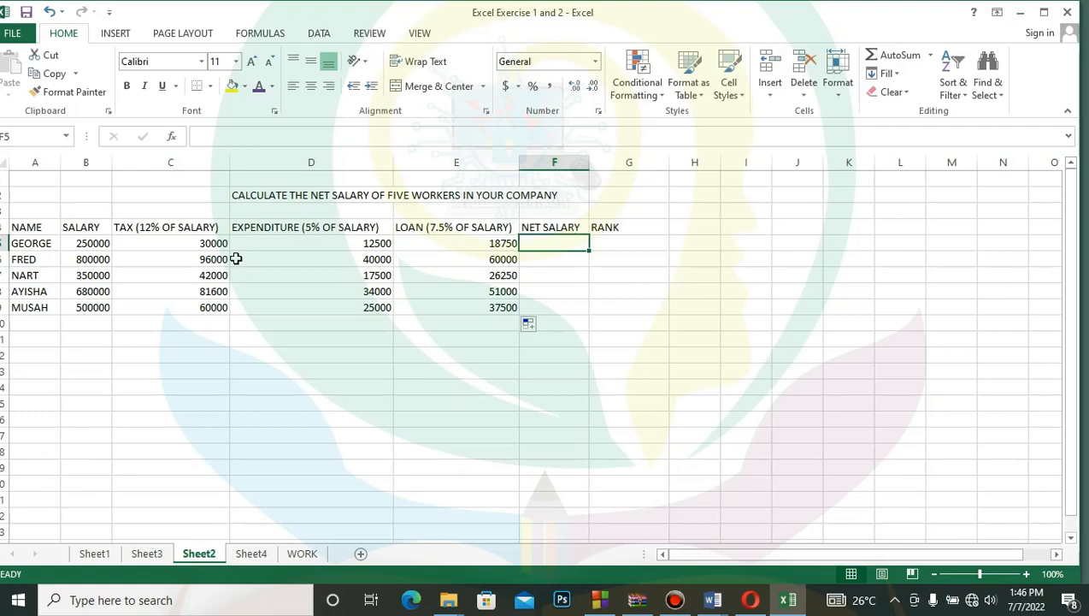
text(=)
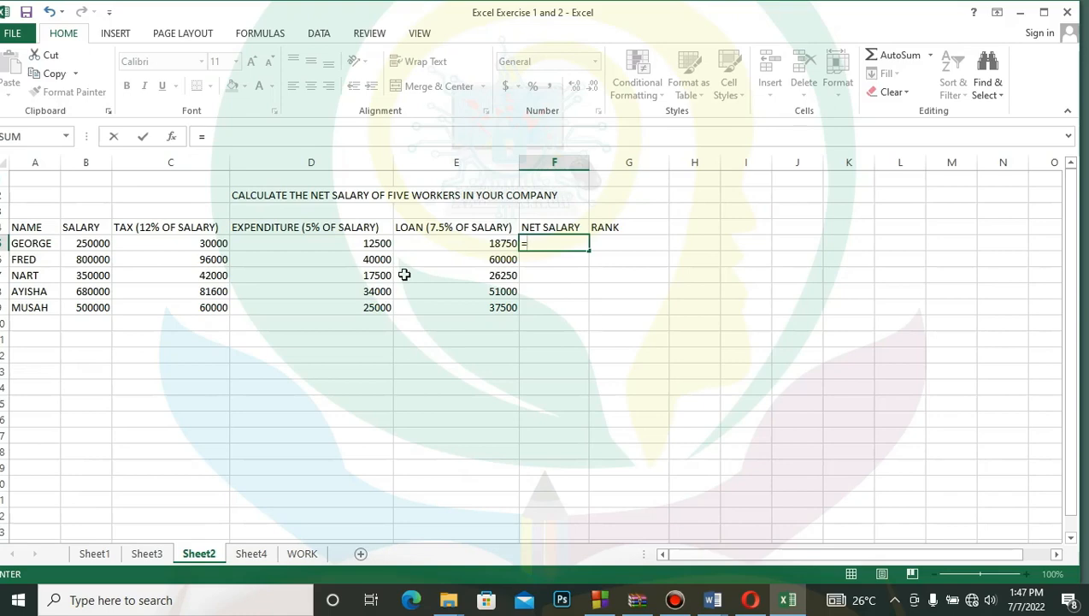
text(B)
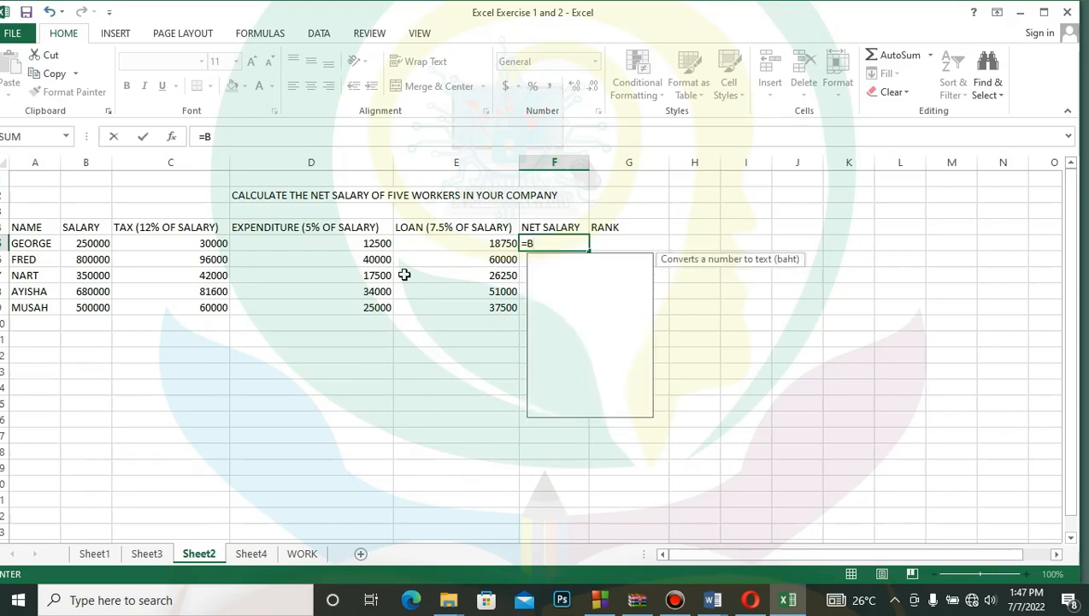
text(5)
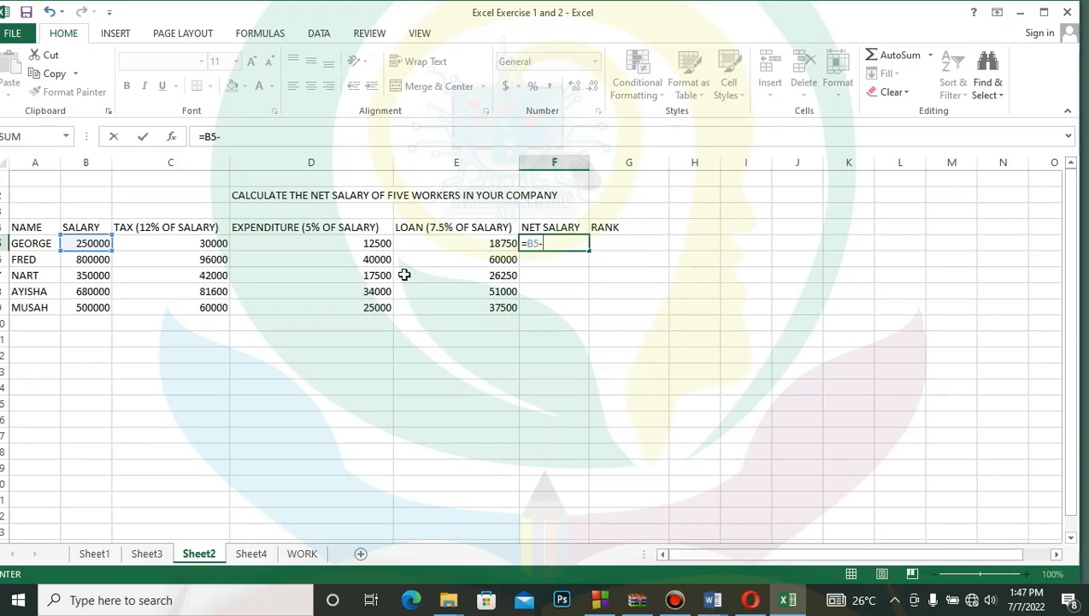
text(-SUM)
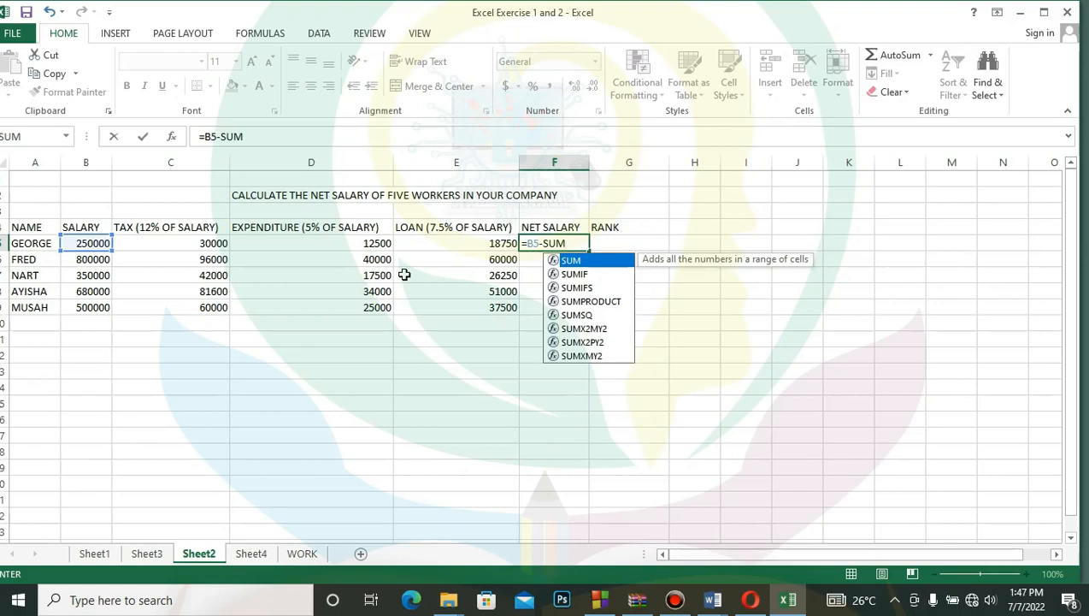
text(()
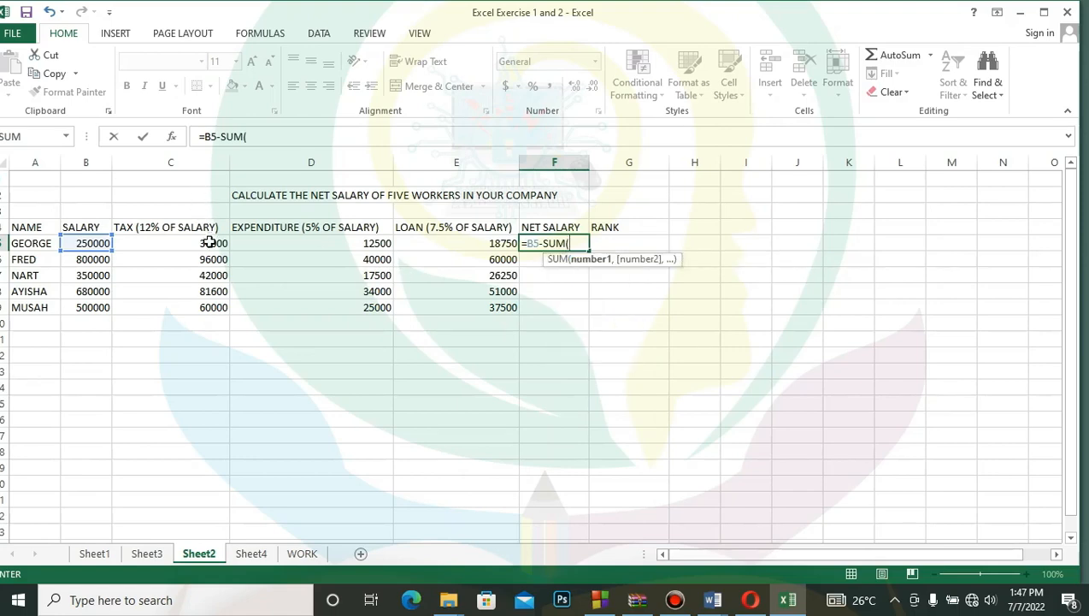
text(C)
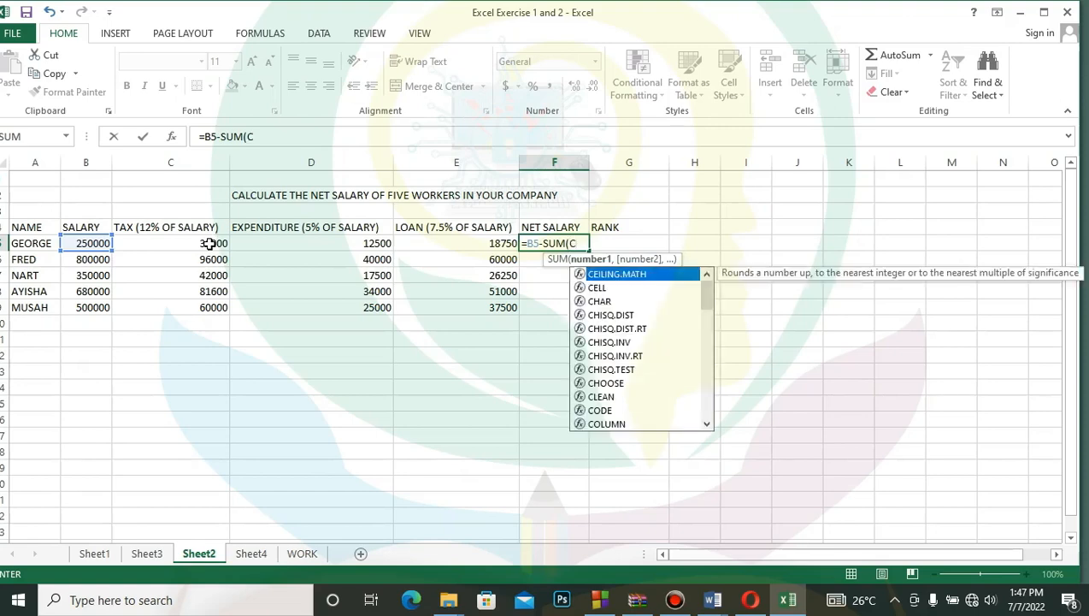
text(5)
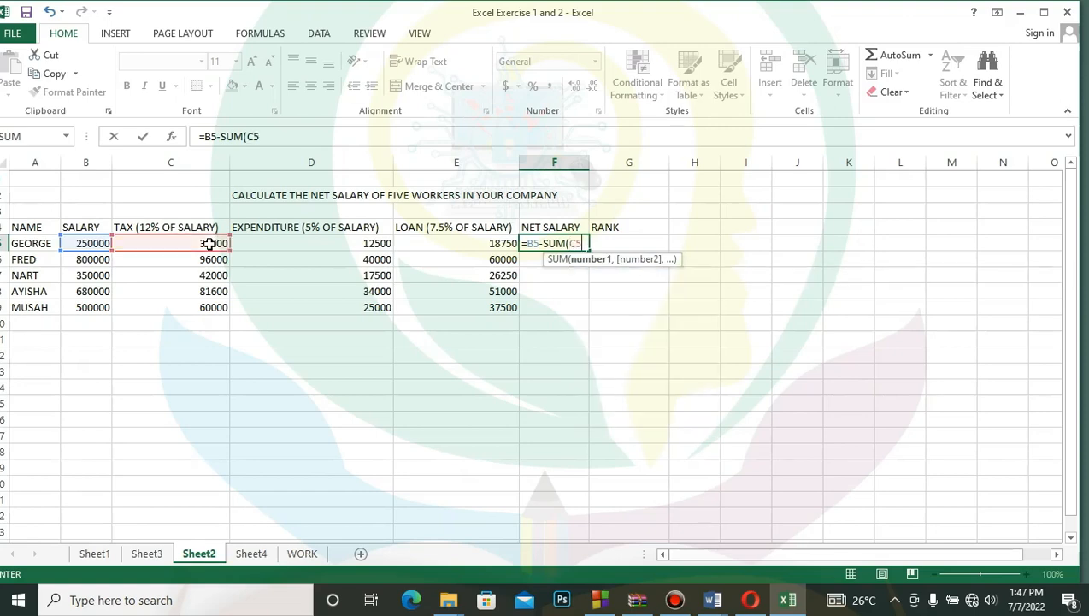
text(:E)
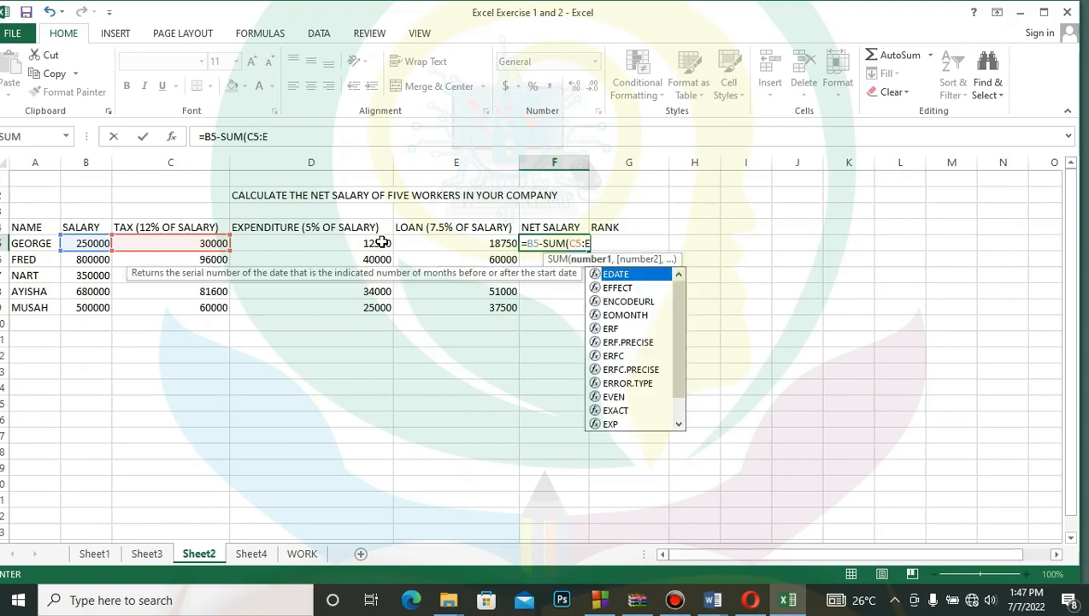
text(5)
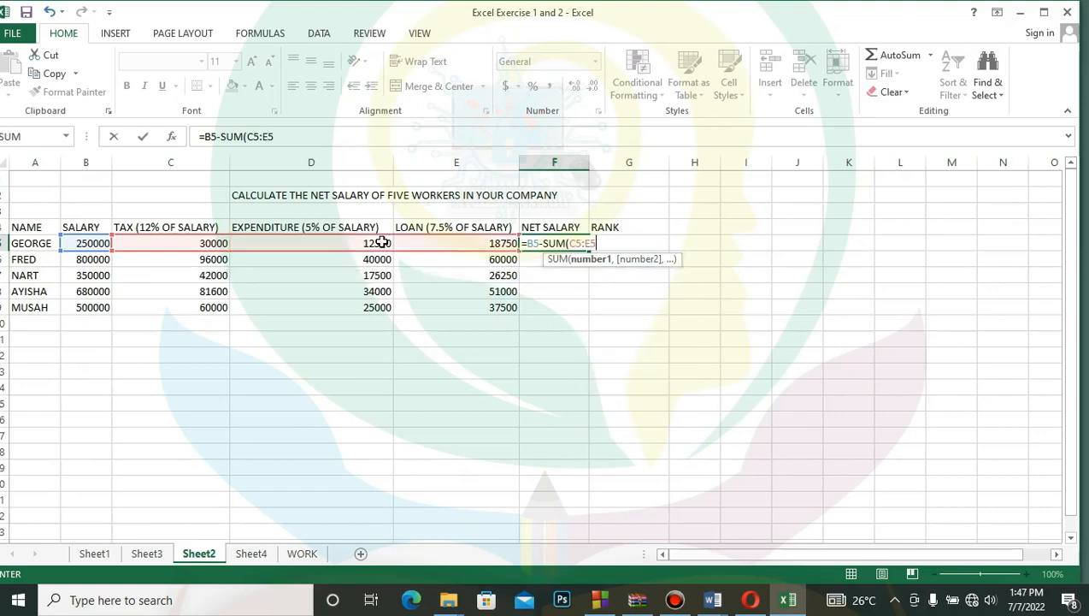
text())
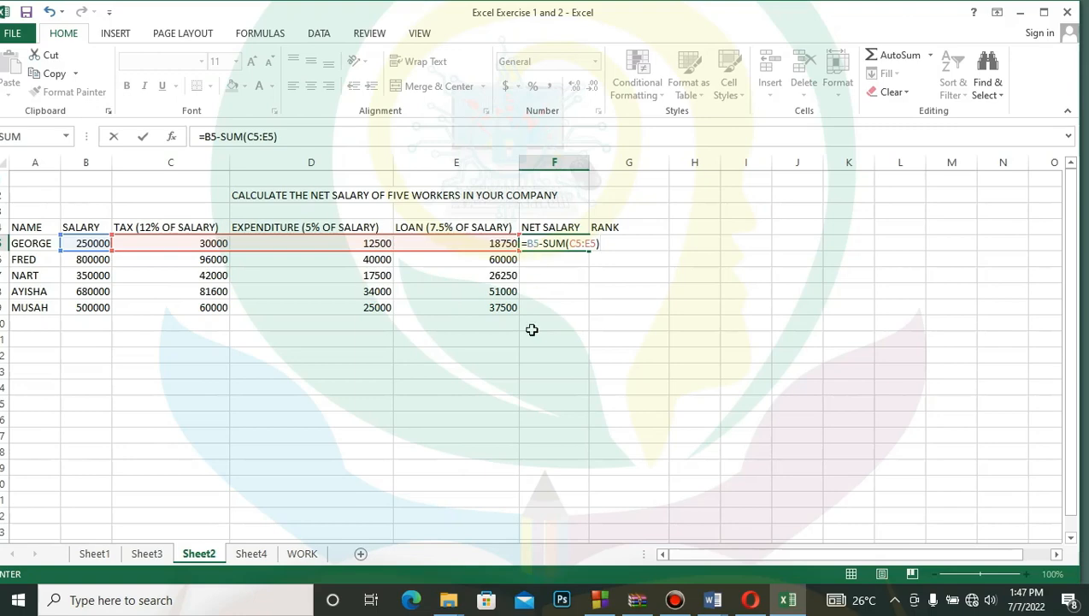
key(Return)
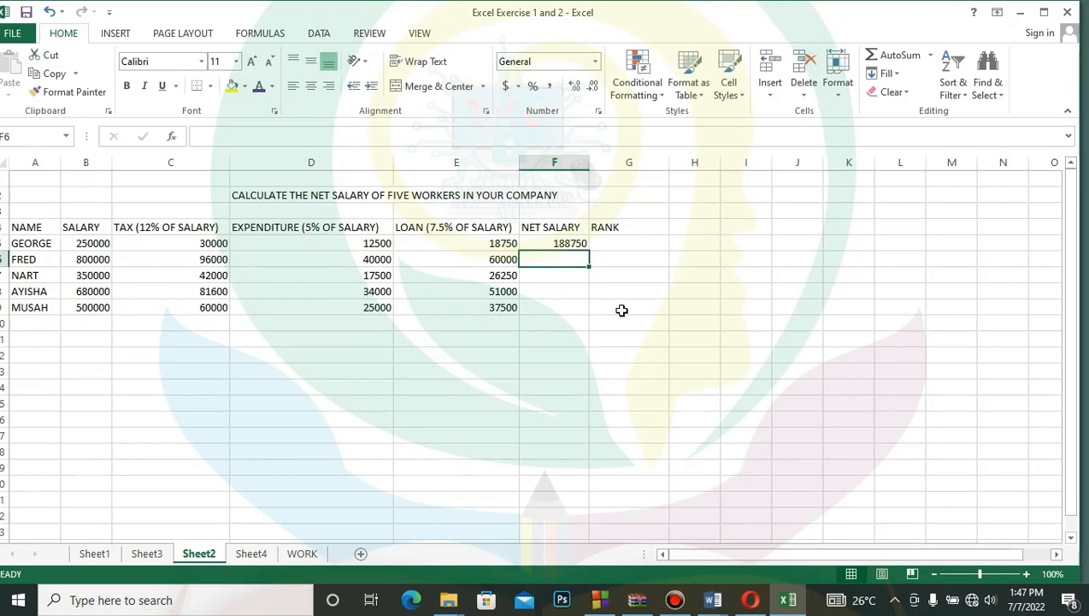
- Fill the net salary formula from F5 down to F9 and inspect the copied formula in F9
click(573, 242)
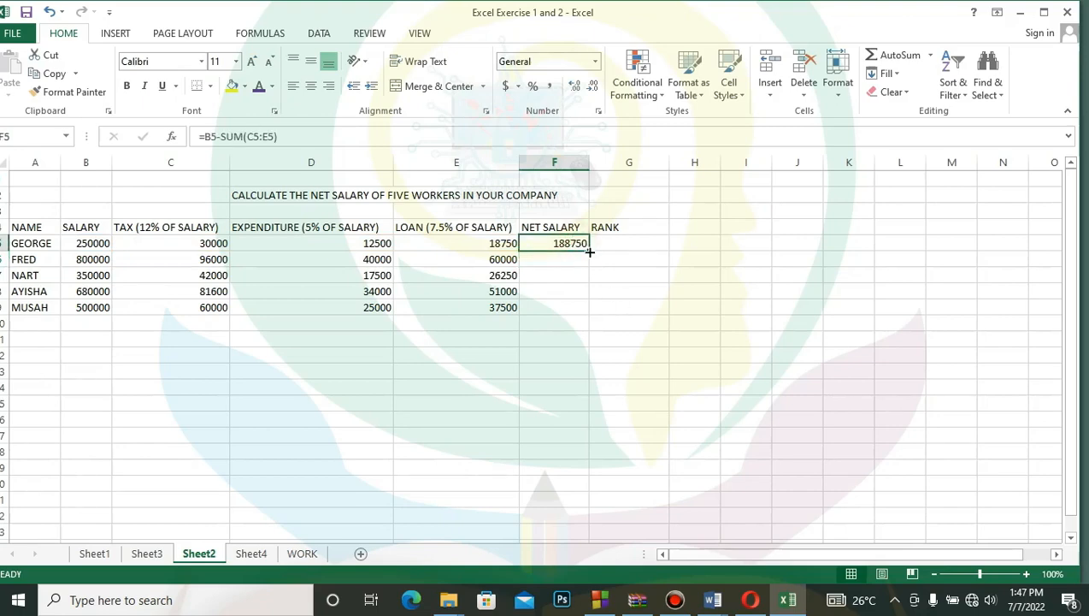
drag(590, 250, 587, 313)
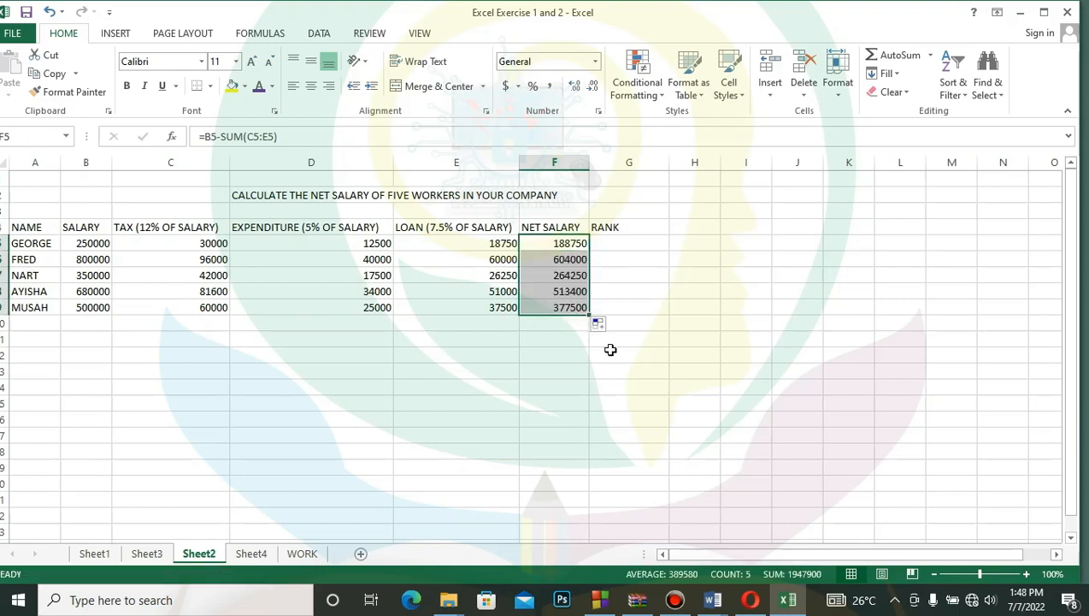
click(566, 315)
click(562, 315)
click(563, 313)
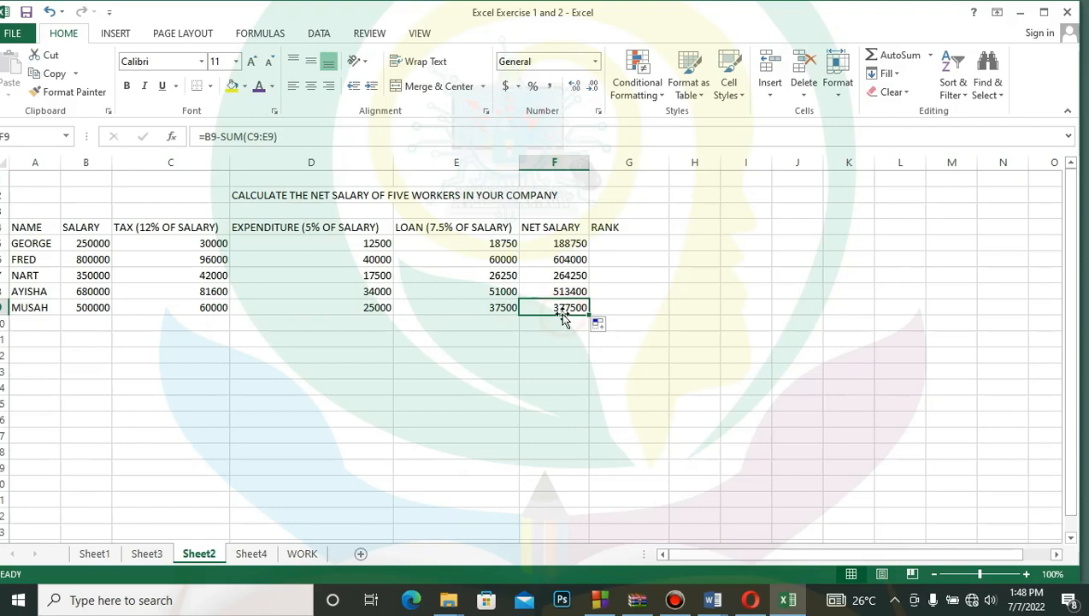
- Begin the first worker's rank formula in G5 with =Rank(f5, as its opening part
click(623, 244)
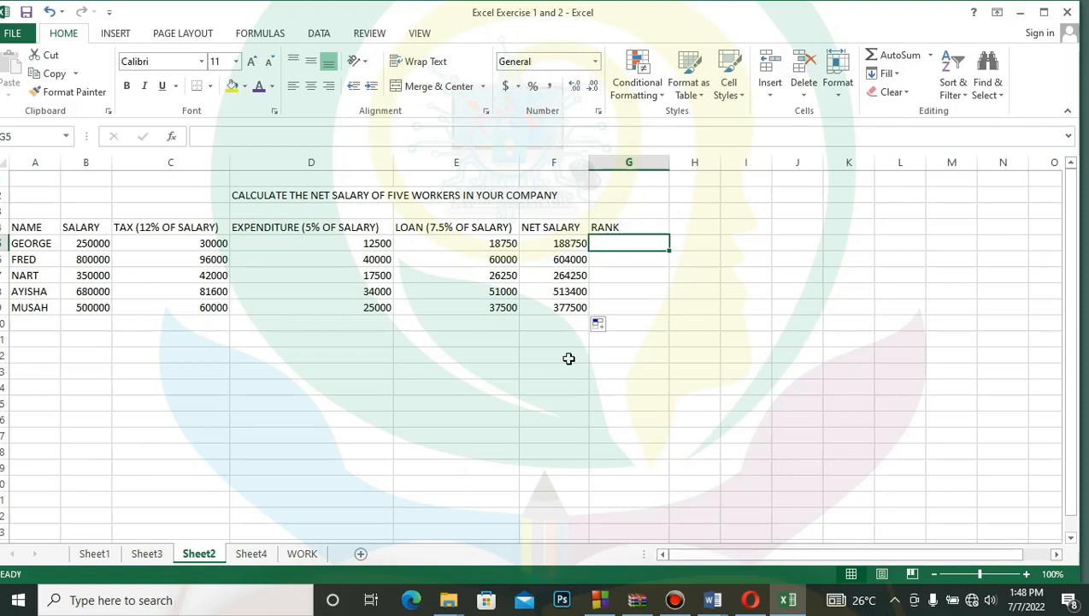
text(=)
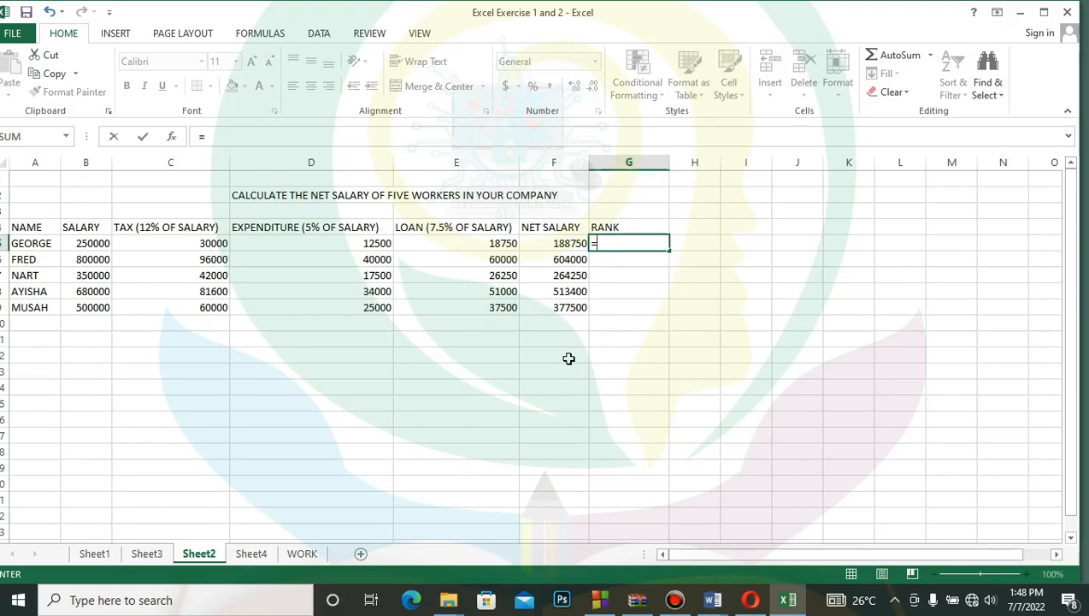
text(Rank)
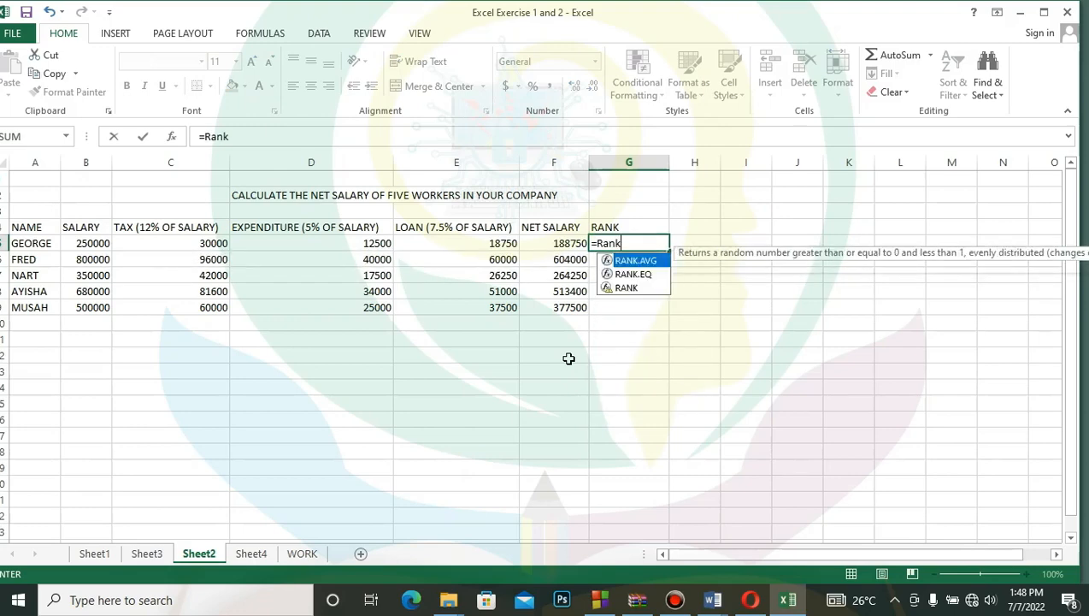
text(()
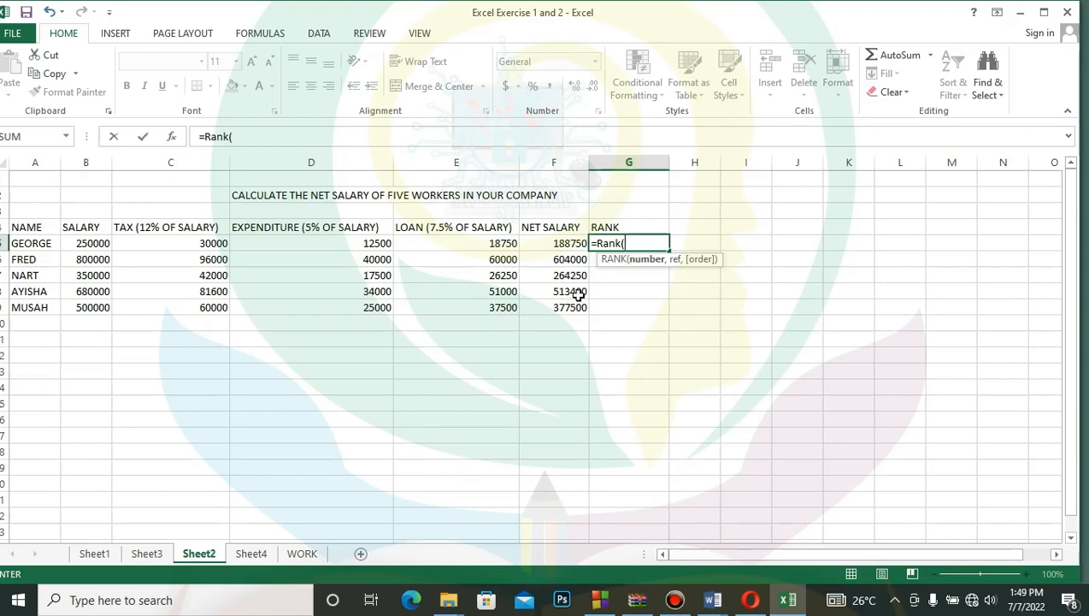
drag(736, 8, 755, 13)
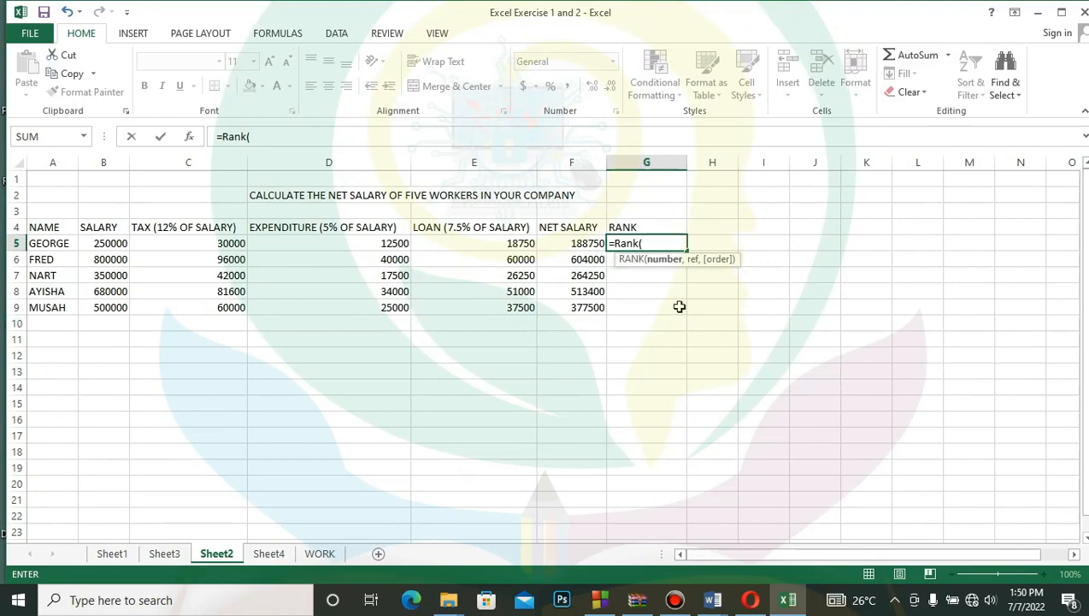
text(f)
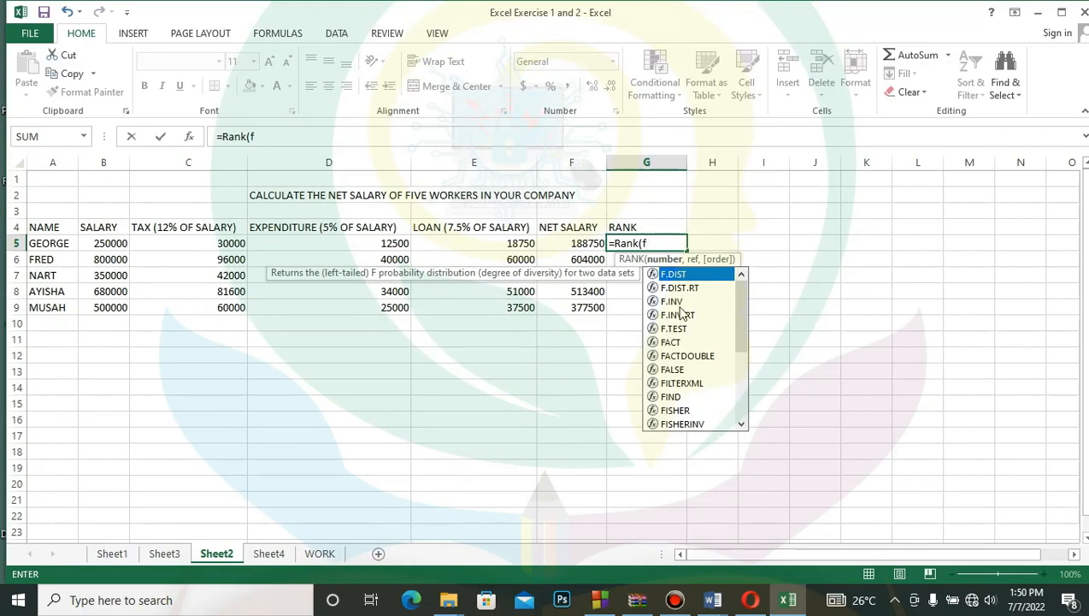
text(5)
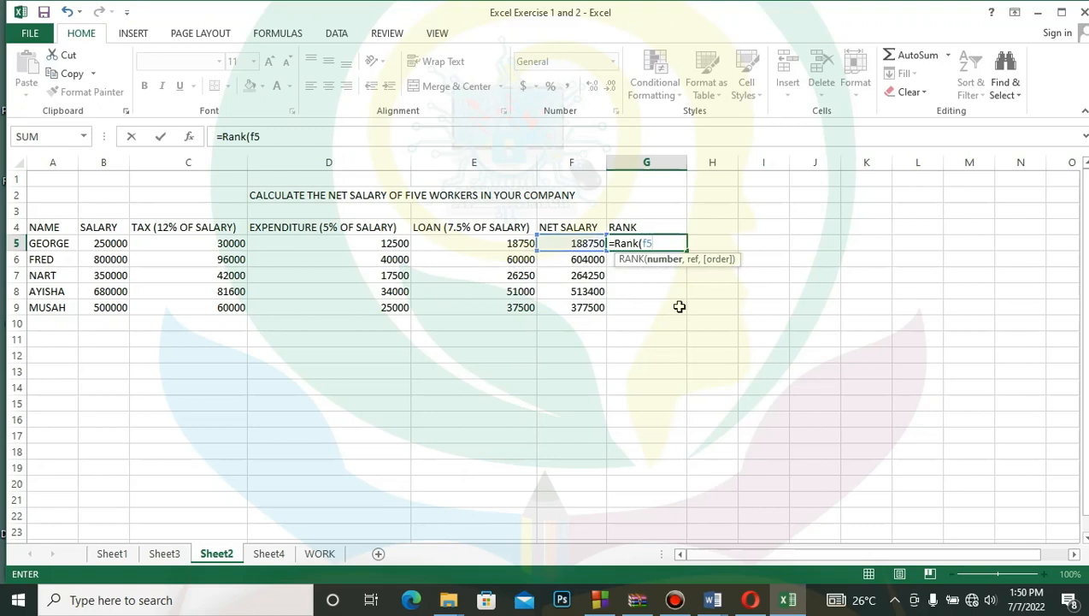
text(,)
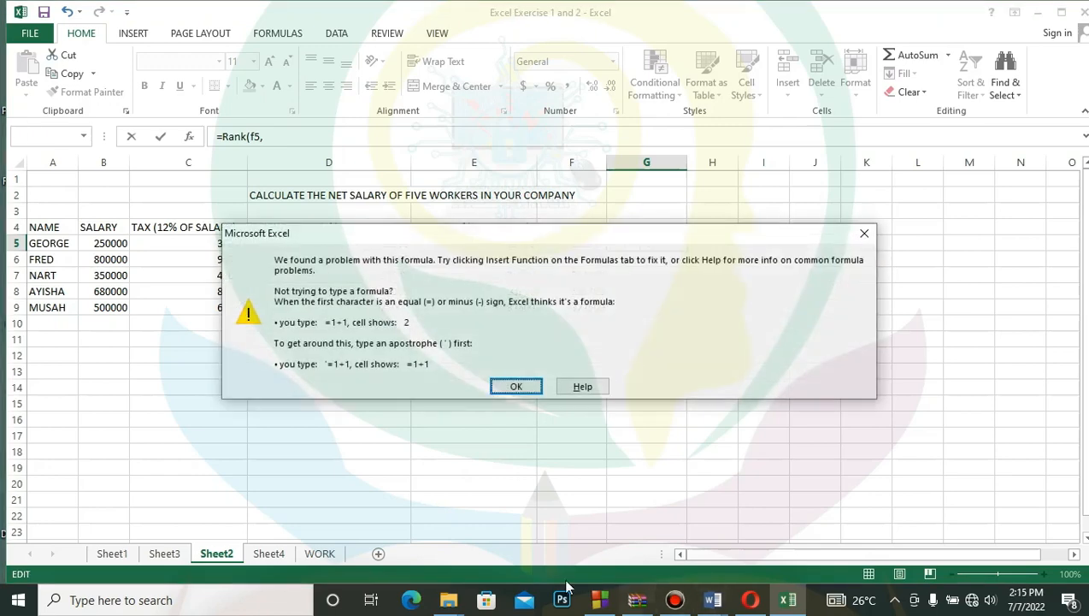
click(517, 386)
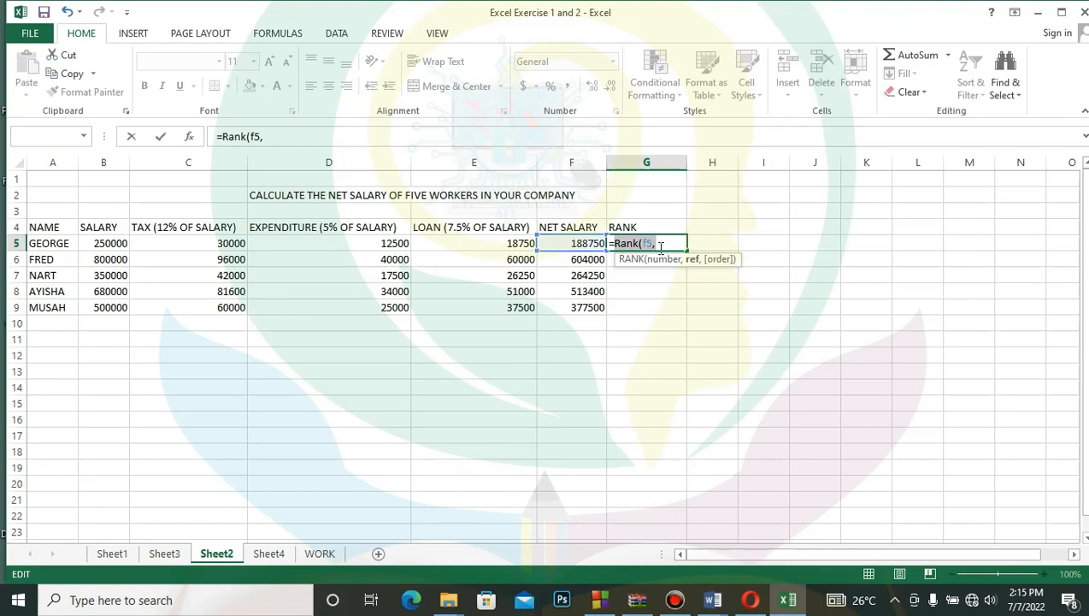
- Rewrite the formula in G5 as =rank(f5,$f$5:$f$9) to rank the first worker's net salary
text($)
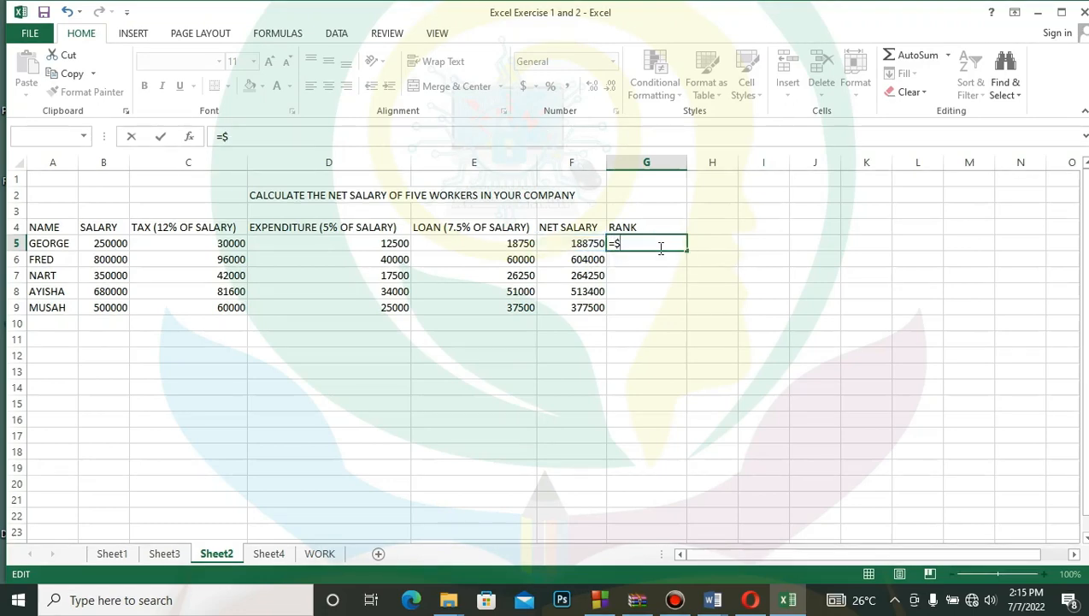
key(BackSpace)
text(f5,)
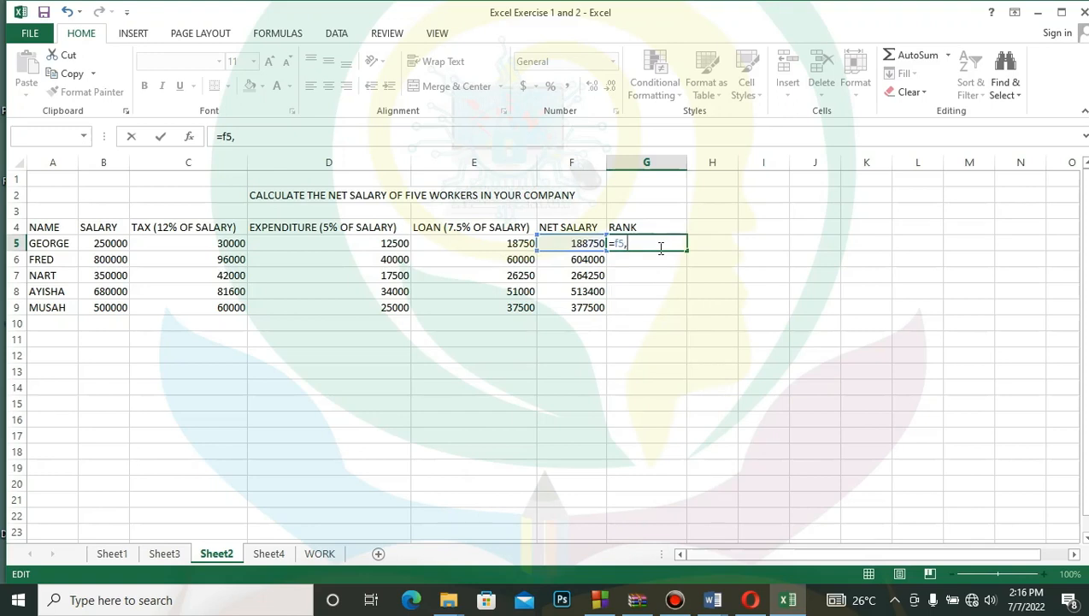
text($)
text(f$5:)
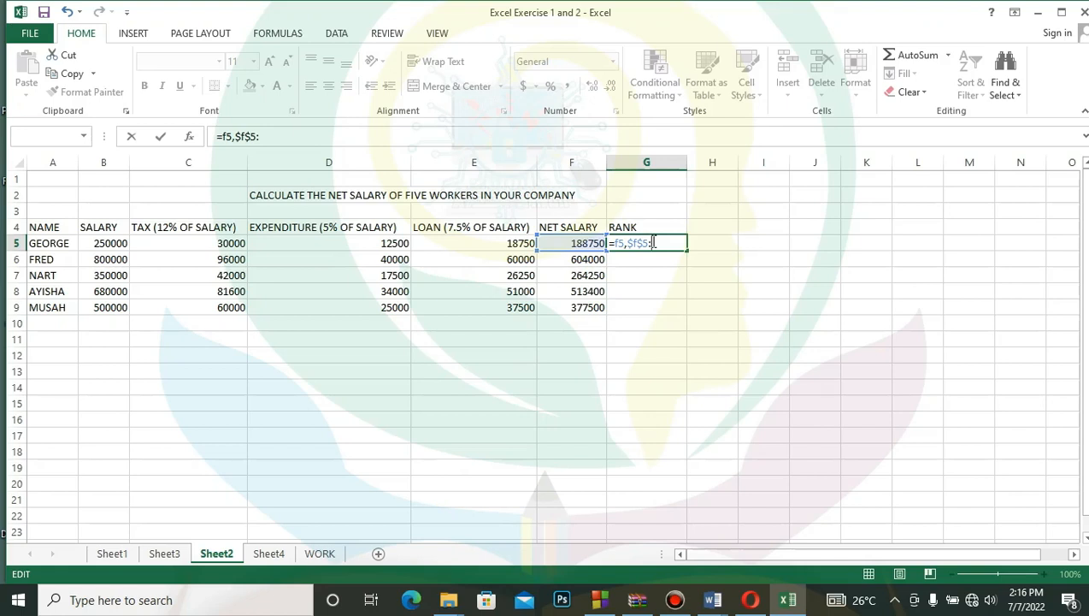
text($)
text(f)
text($9)
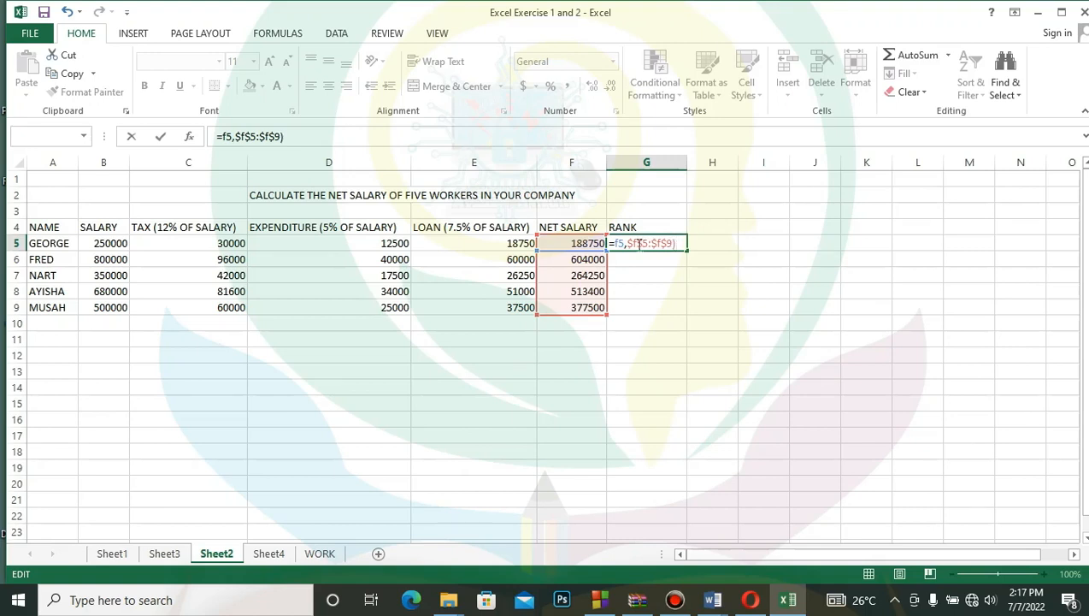
click(612, 243)
text(rank()
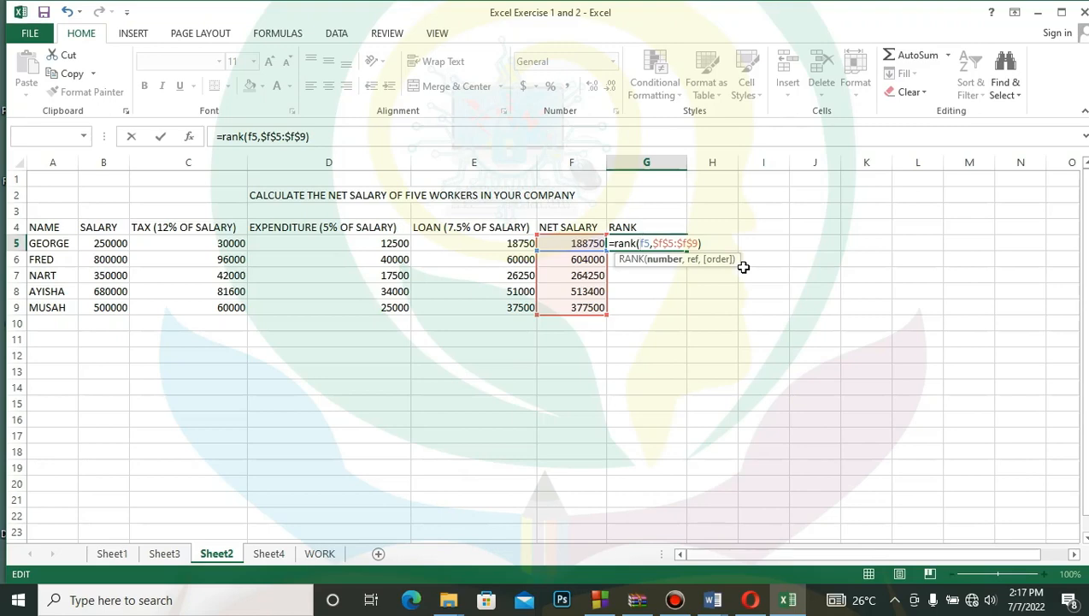
key(Return)
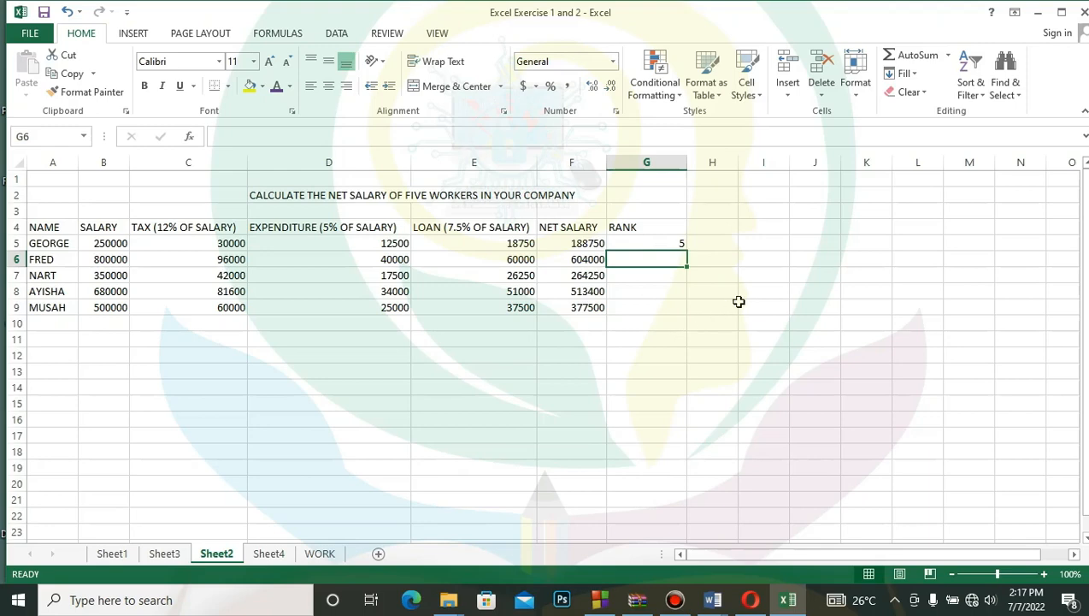
- Enter =rank(f6,$f$6:$f$9) in G6 to rank the second worker's net salary
text(=)
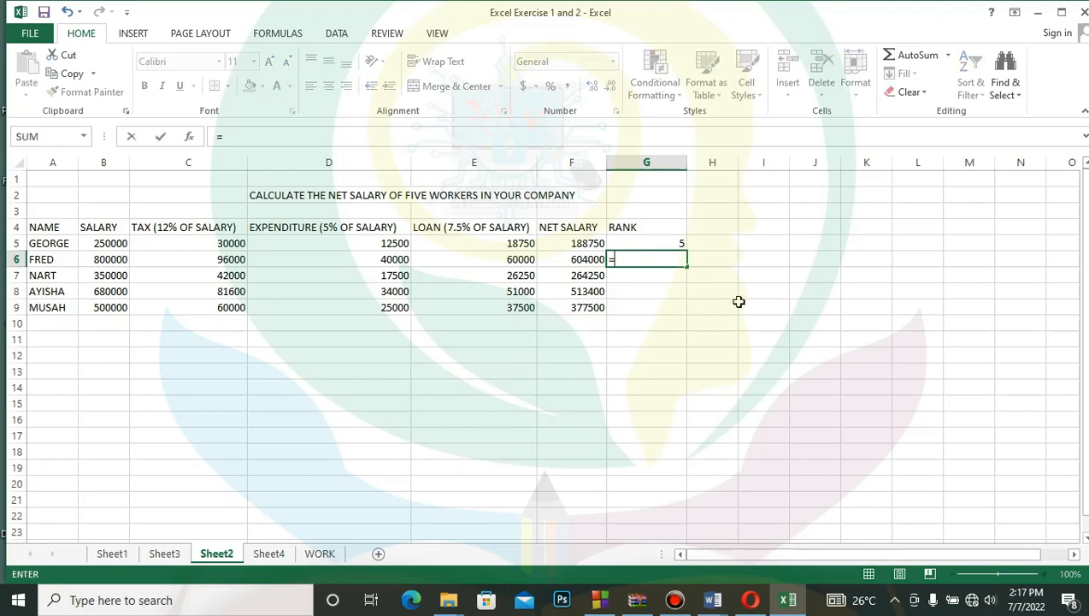
text(rank)
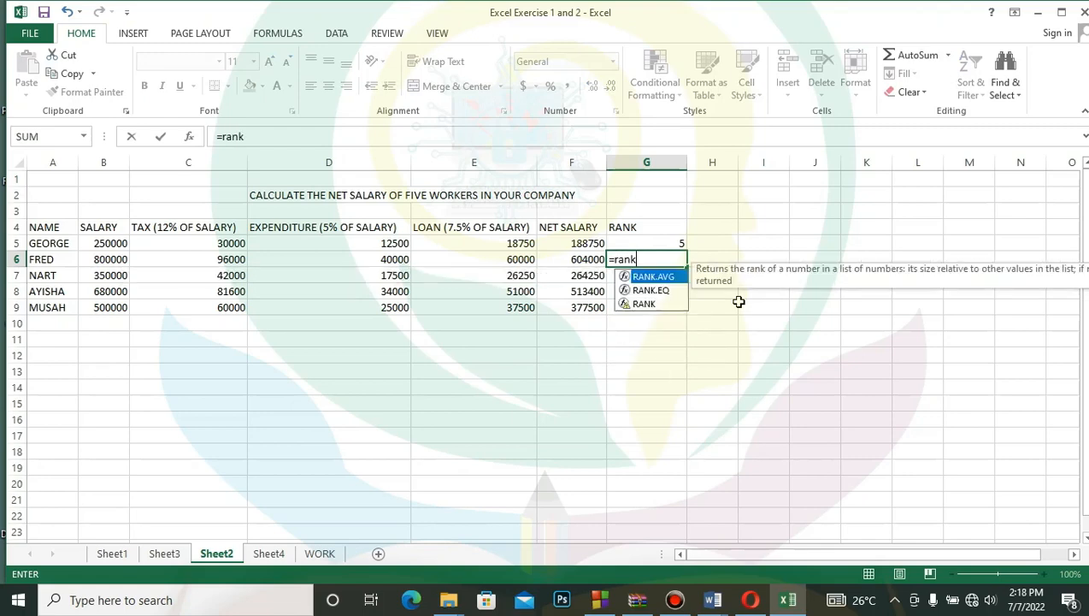
text(()
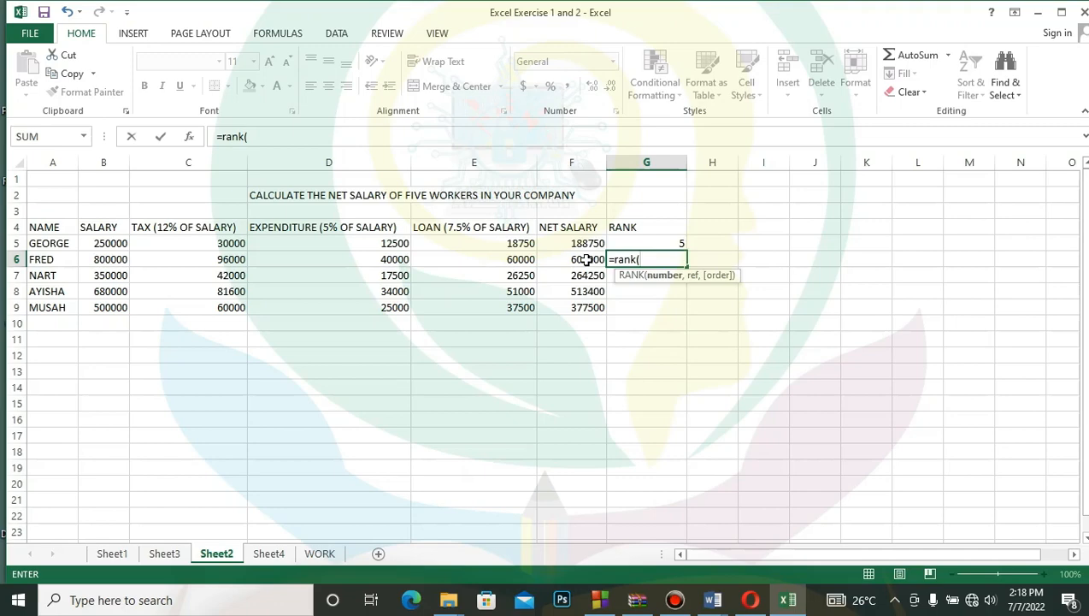
text(f)
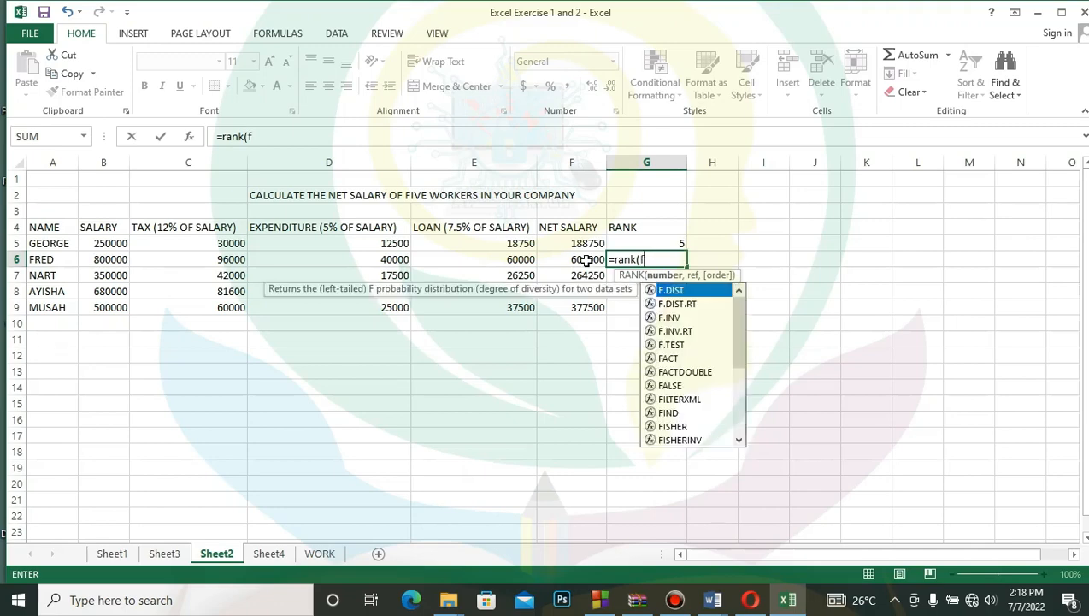
text(6)
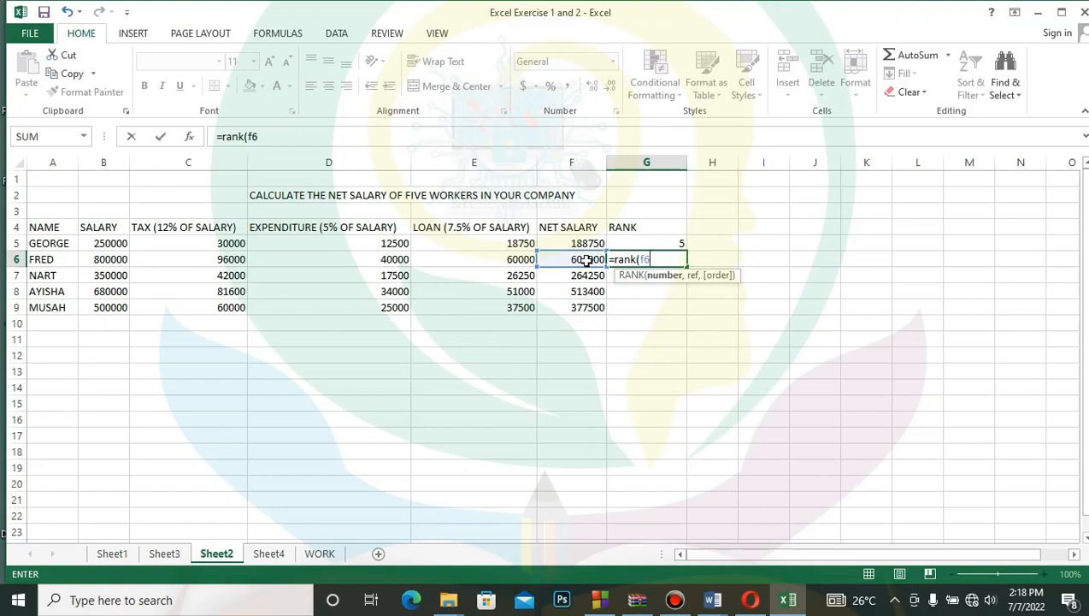
text(,$f)
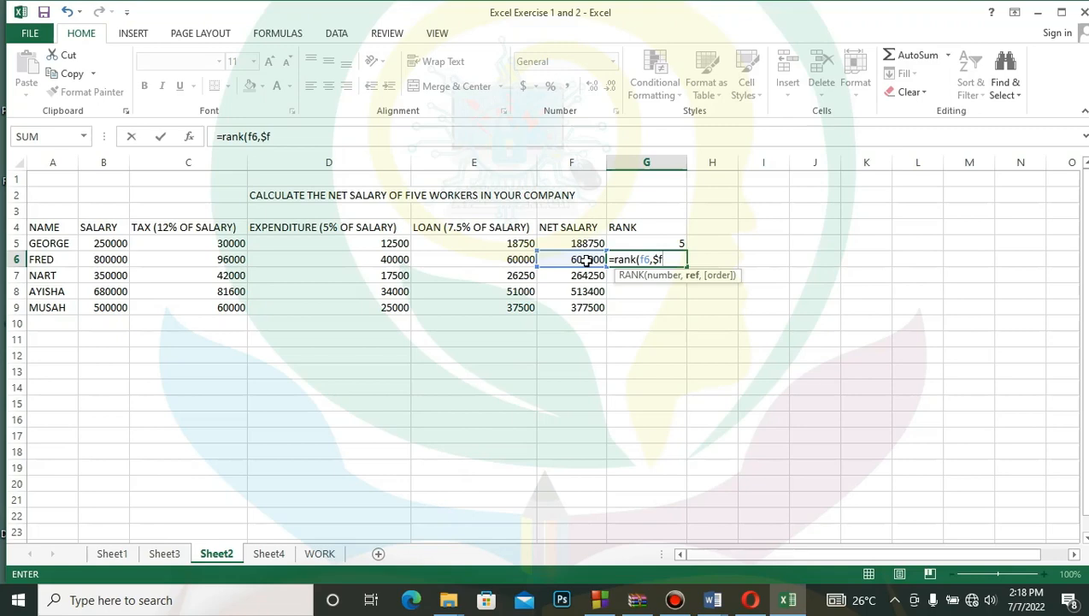
text($6:)
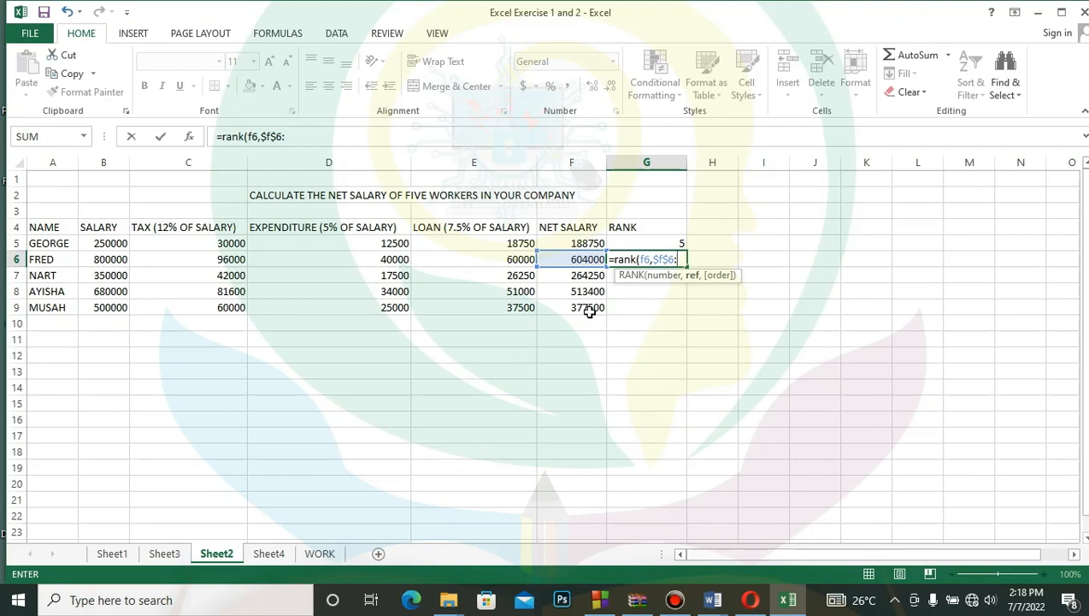
text($f$9)
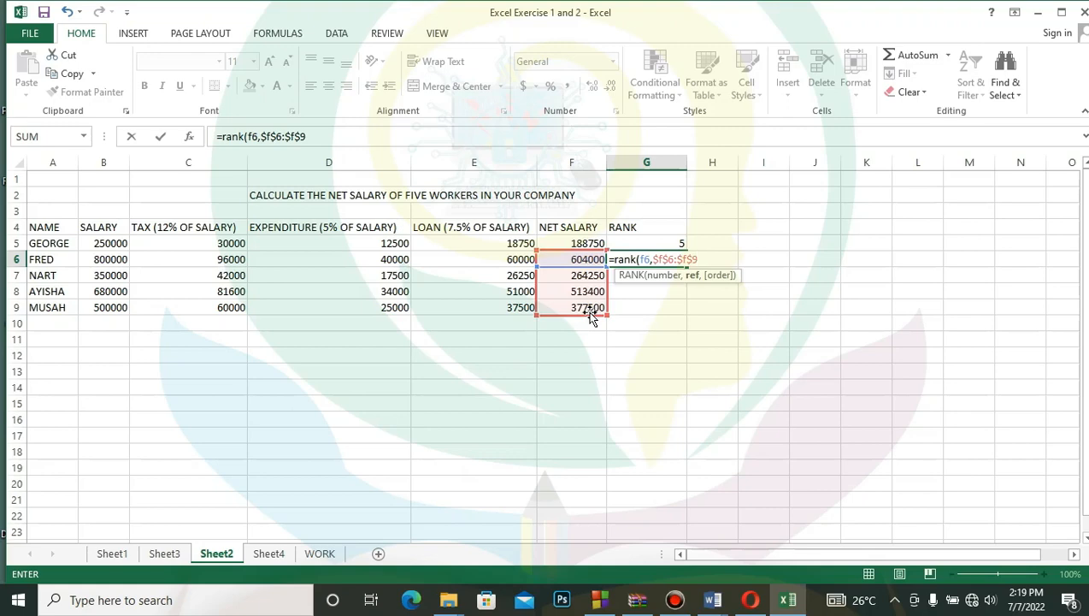
text())
key(Return)
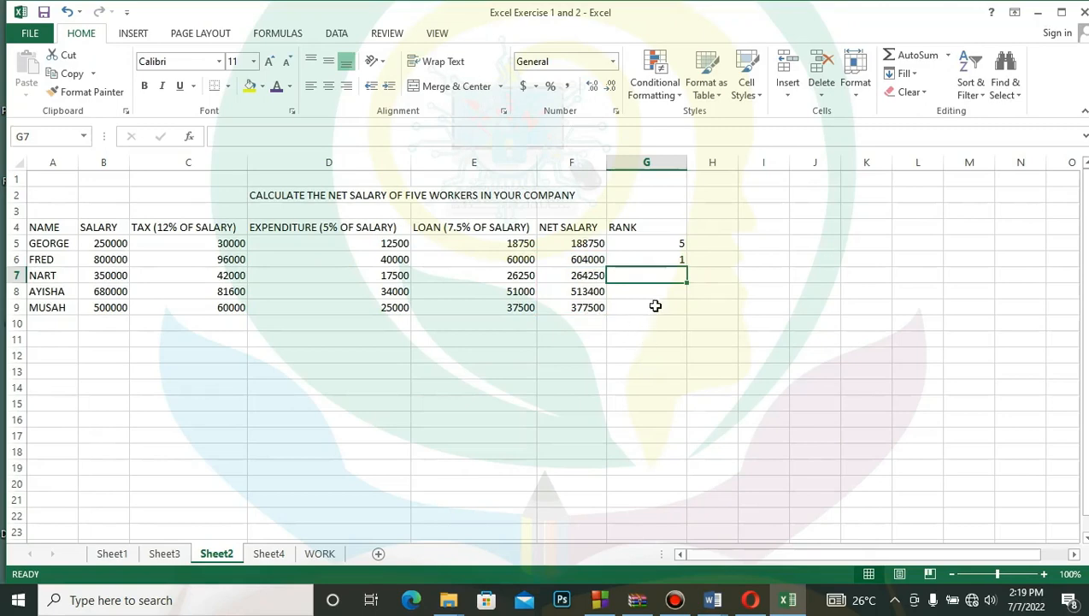
- Fill the rank formula from G6 down to G9 for the remaining workers
click(677, 259)
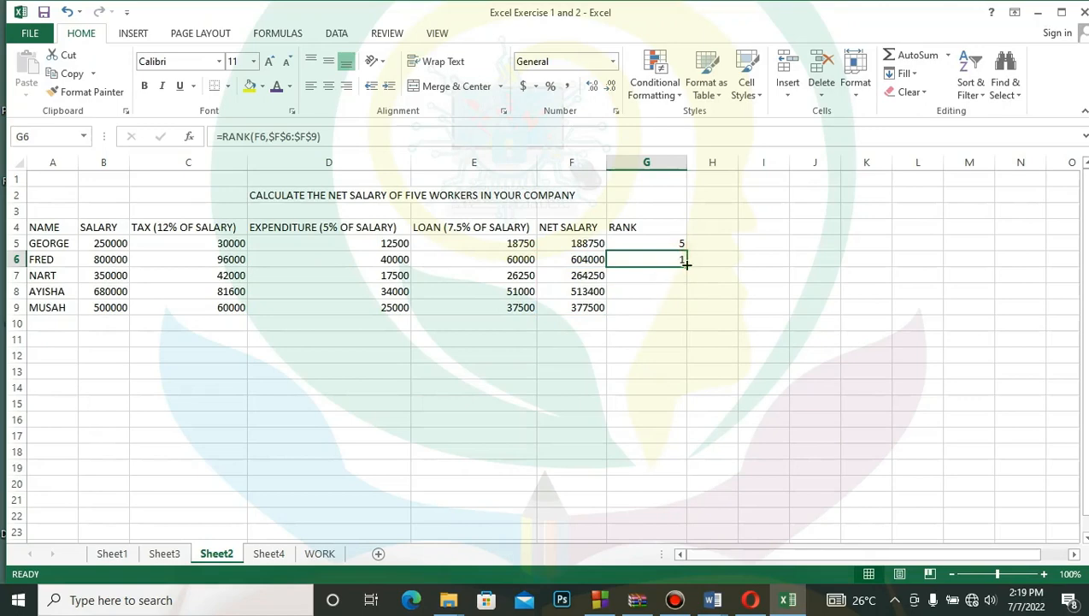
drag(686, 264, 688, 310)
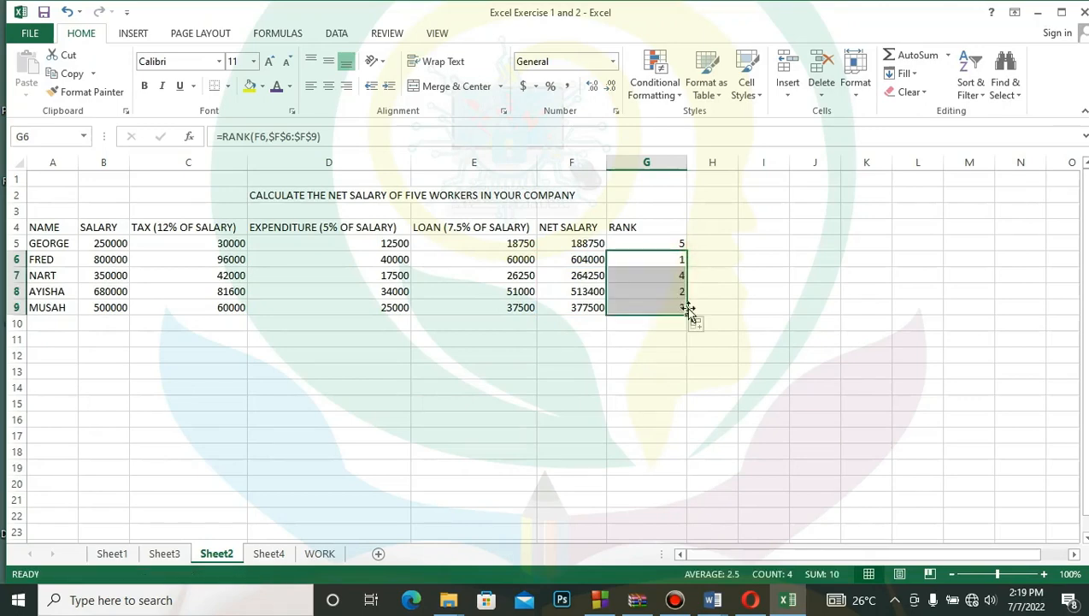
click(774, 338)
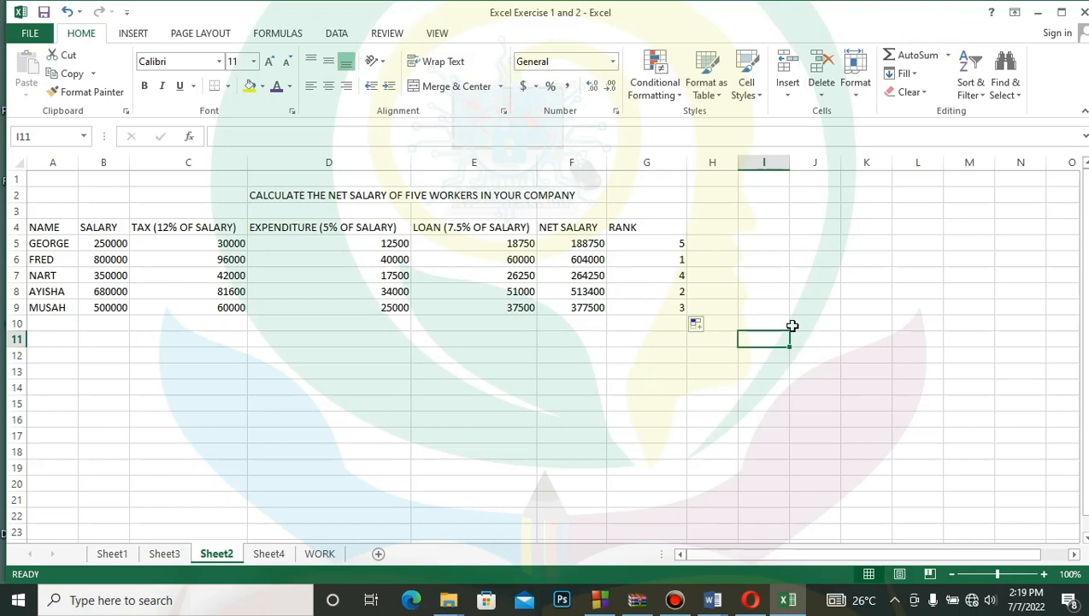
- Fill the first worker's rank formula from G5 down to G9, replacing the existing rank formulas below it
click(644, 244)
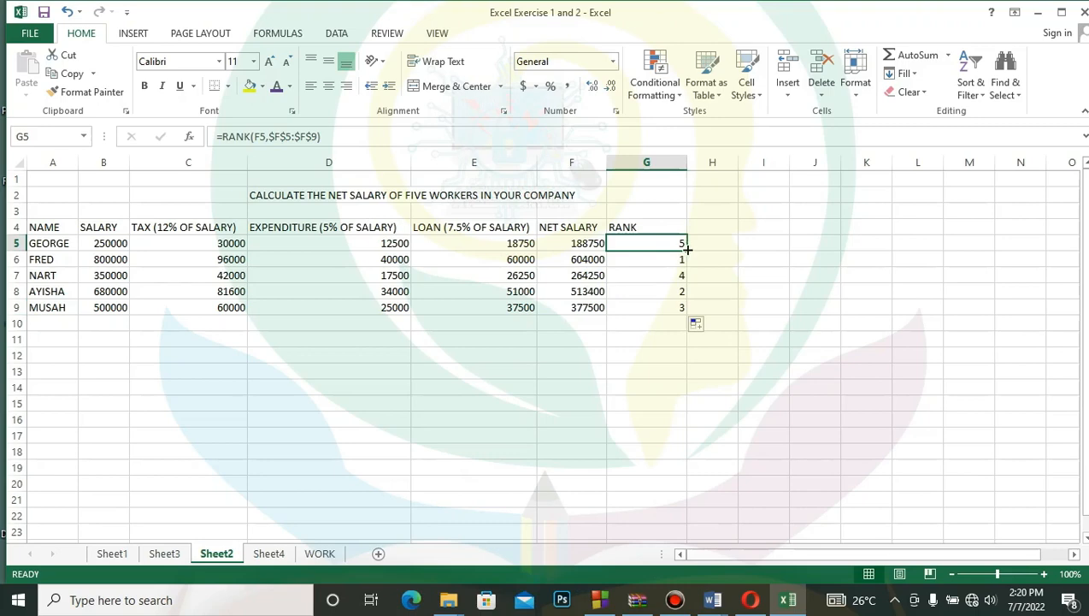
drag(688, 249, 687, 249)
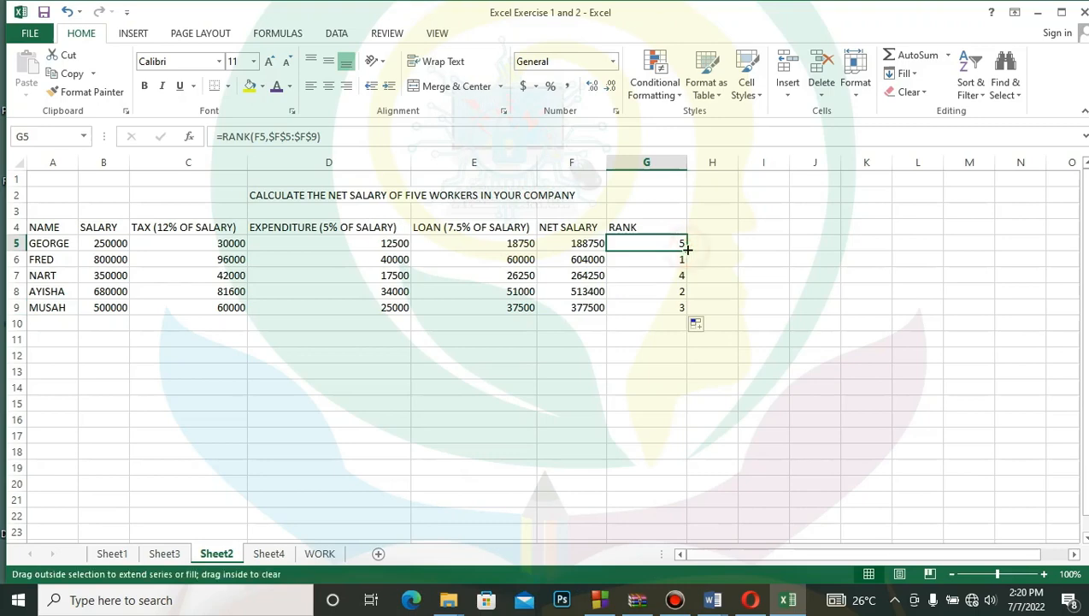
drag(687, 248, 687, 318)
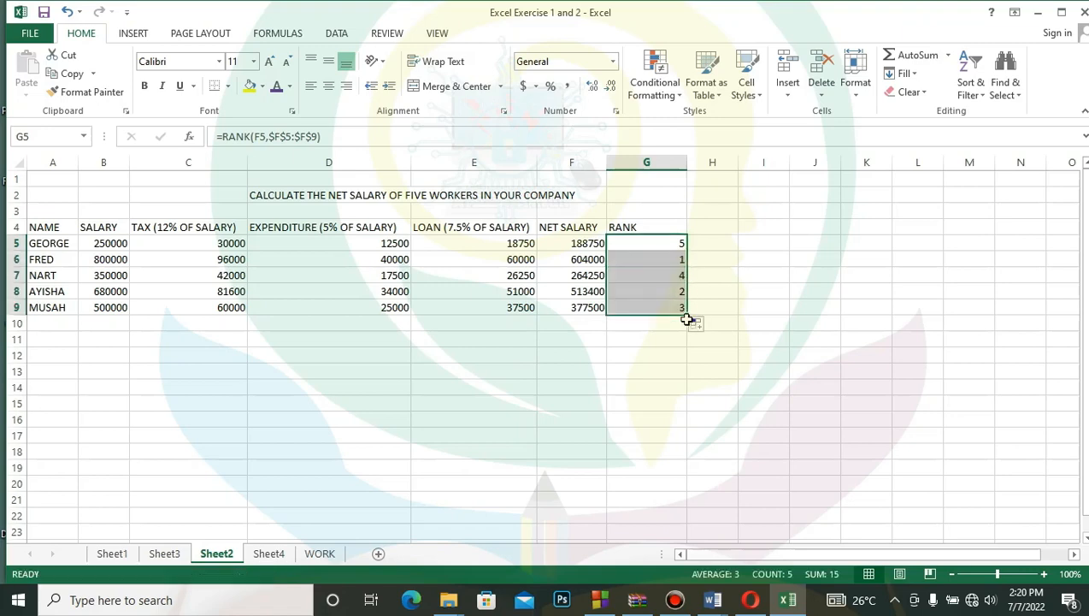
click(697, 366)
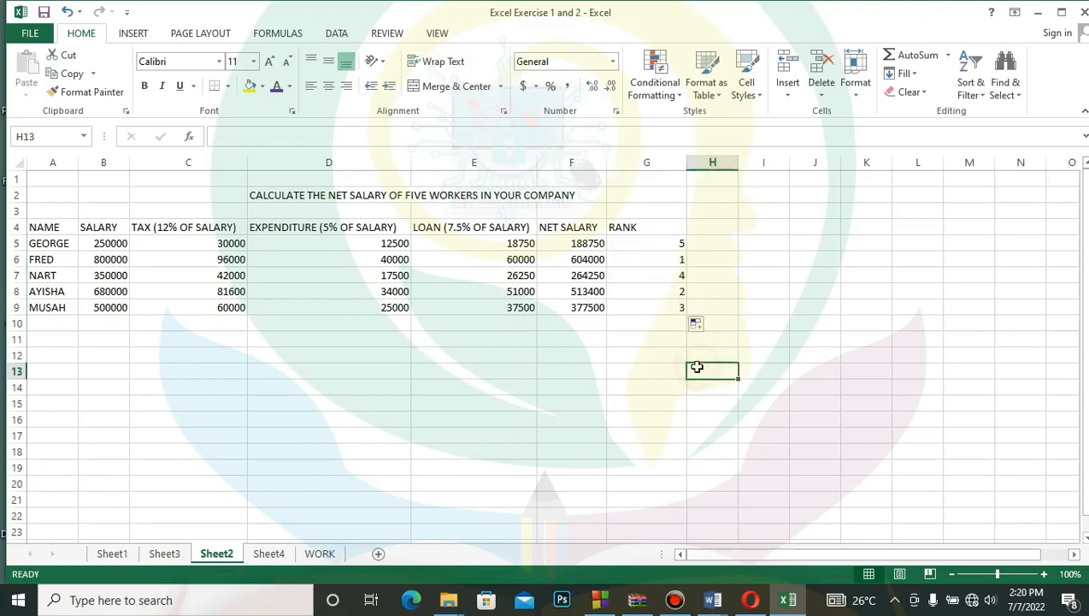